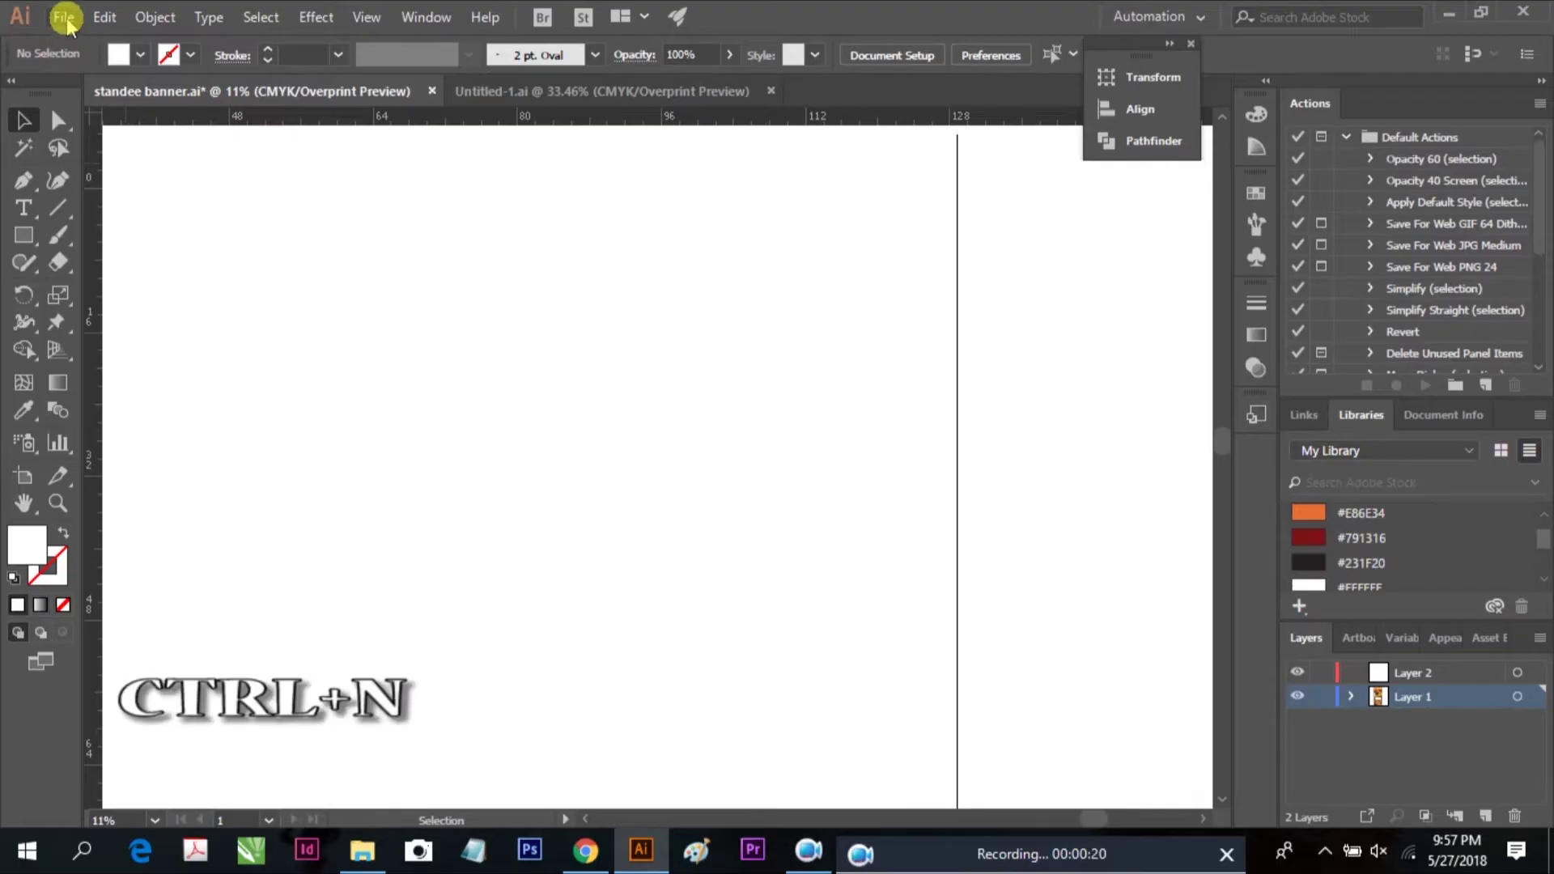
Open the New Document dialog from the File menu
left_click(63, 17)
left_click(107, 46)
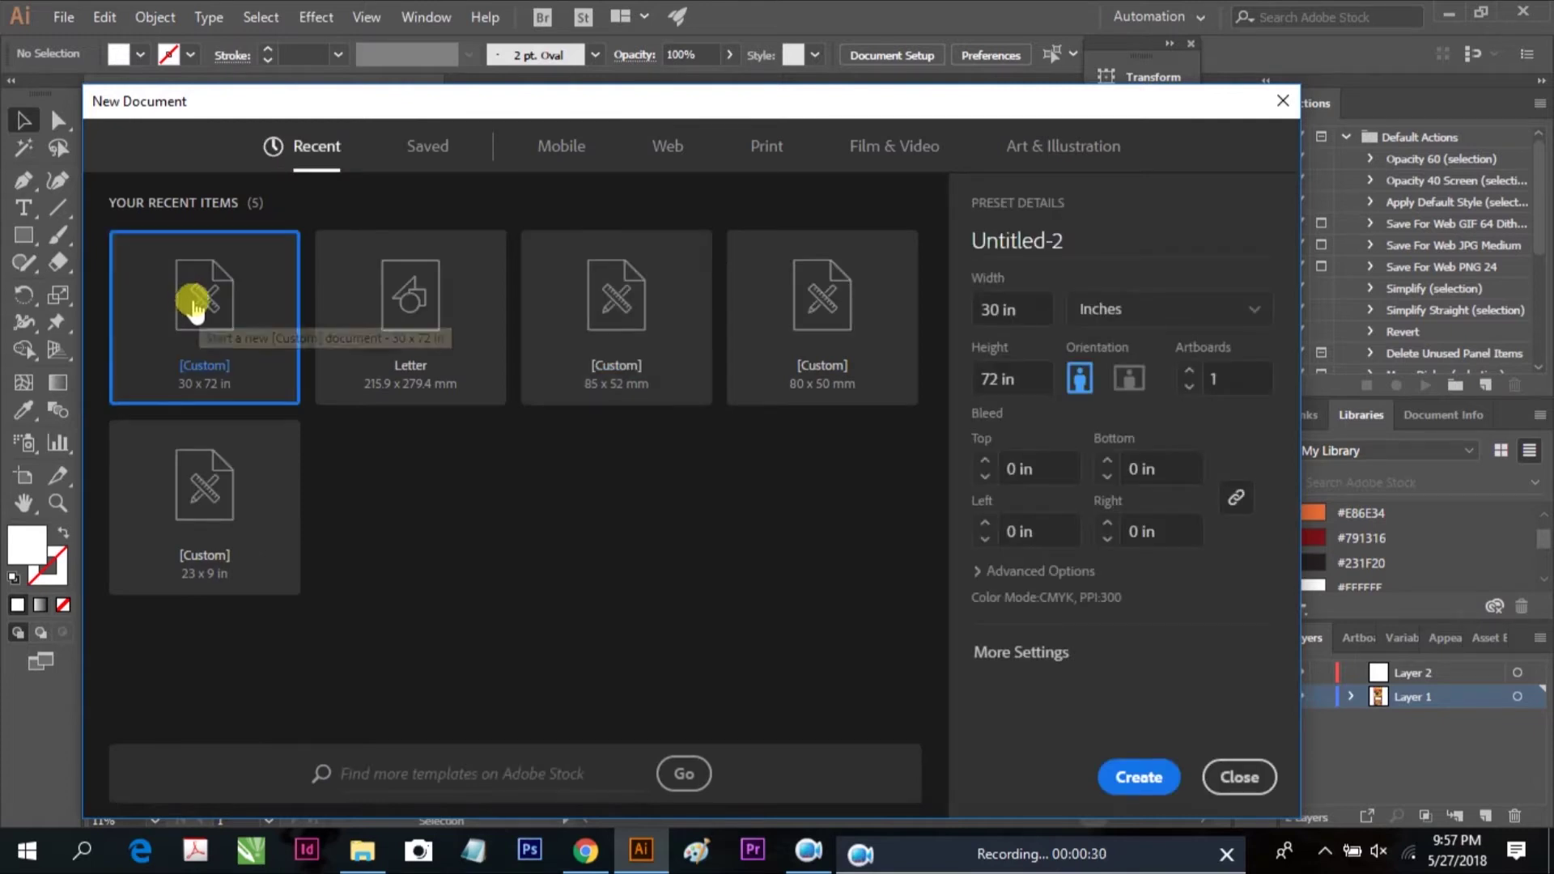
Create a 30 x 72 in portrait document with units set to inches
left_click(457, 298)
left_click(607, 321)
left_click(907, 285)
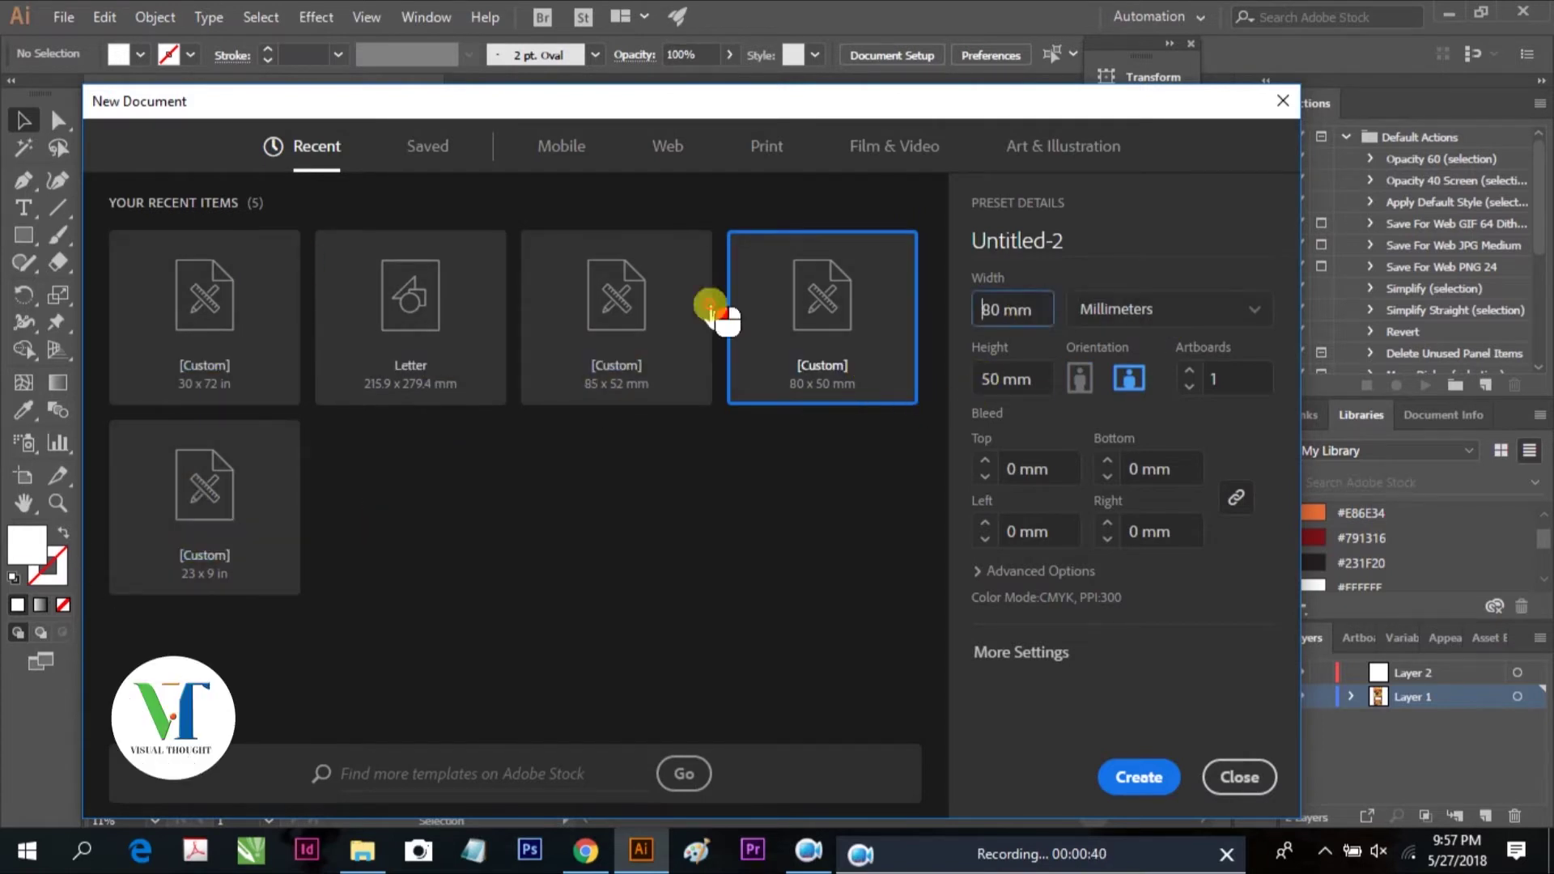
left_click(1210, 311)
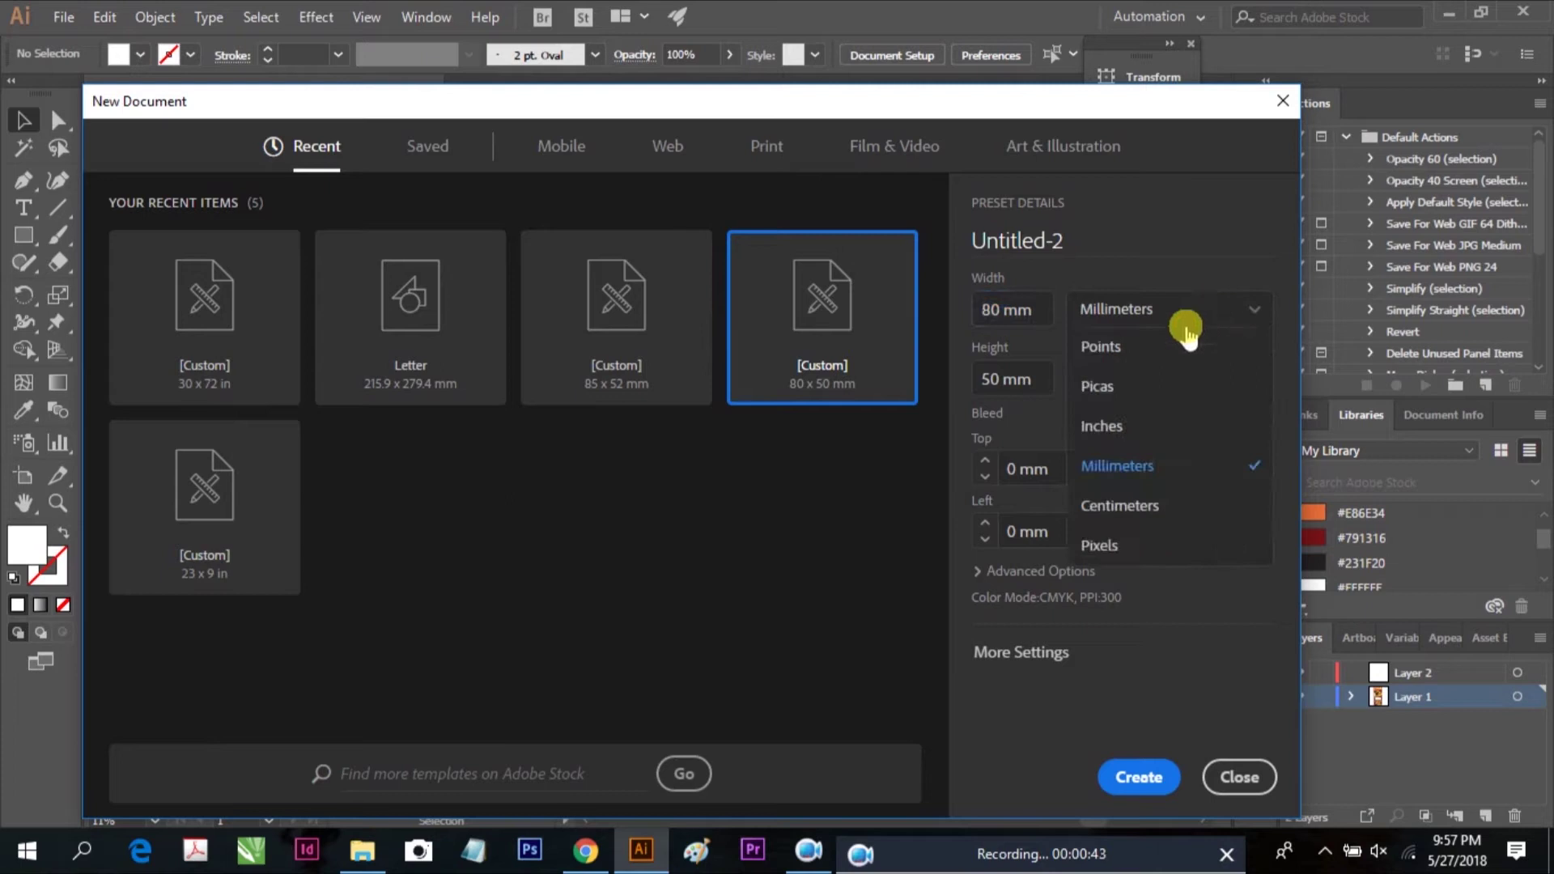
left_click(1123, 426)
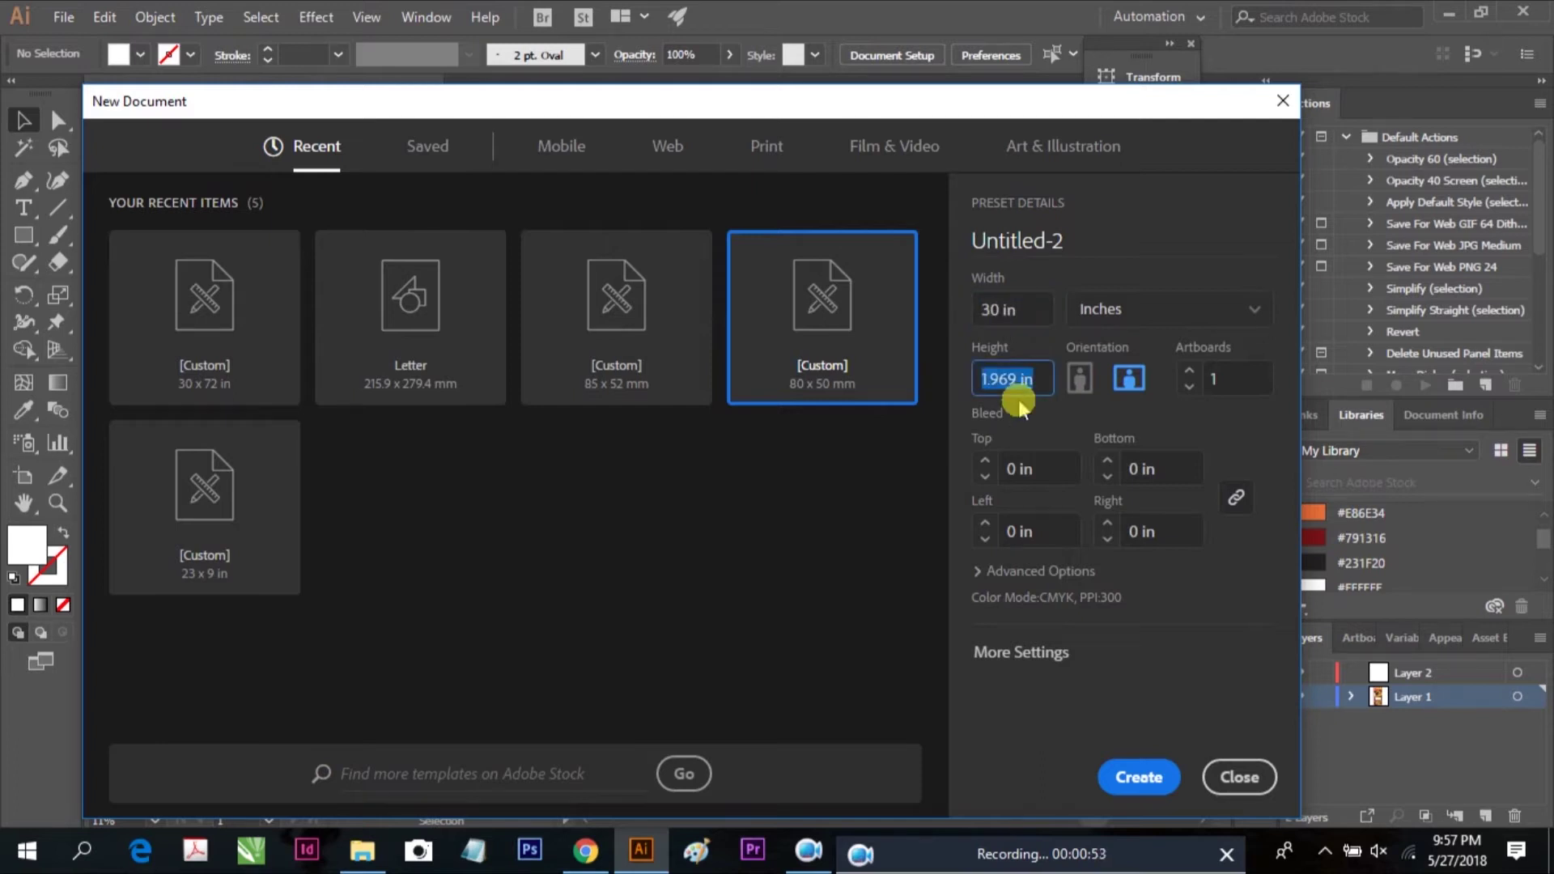
left_click(1144, 784)
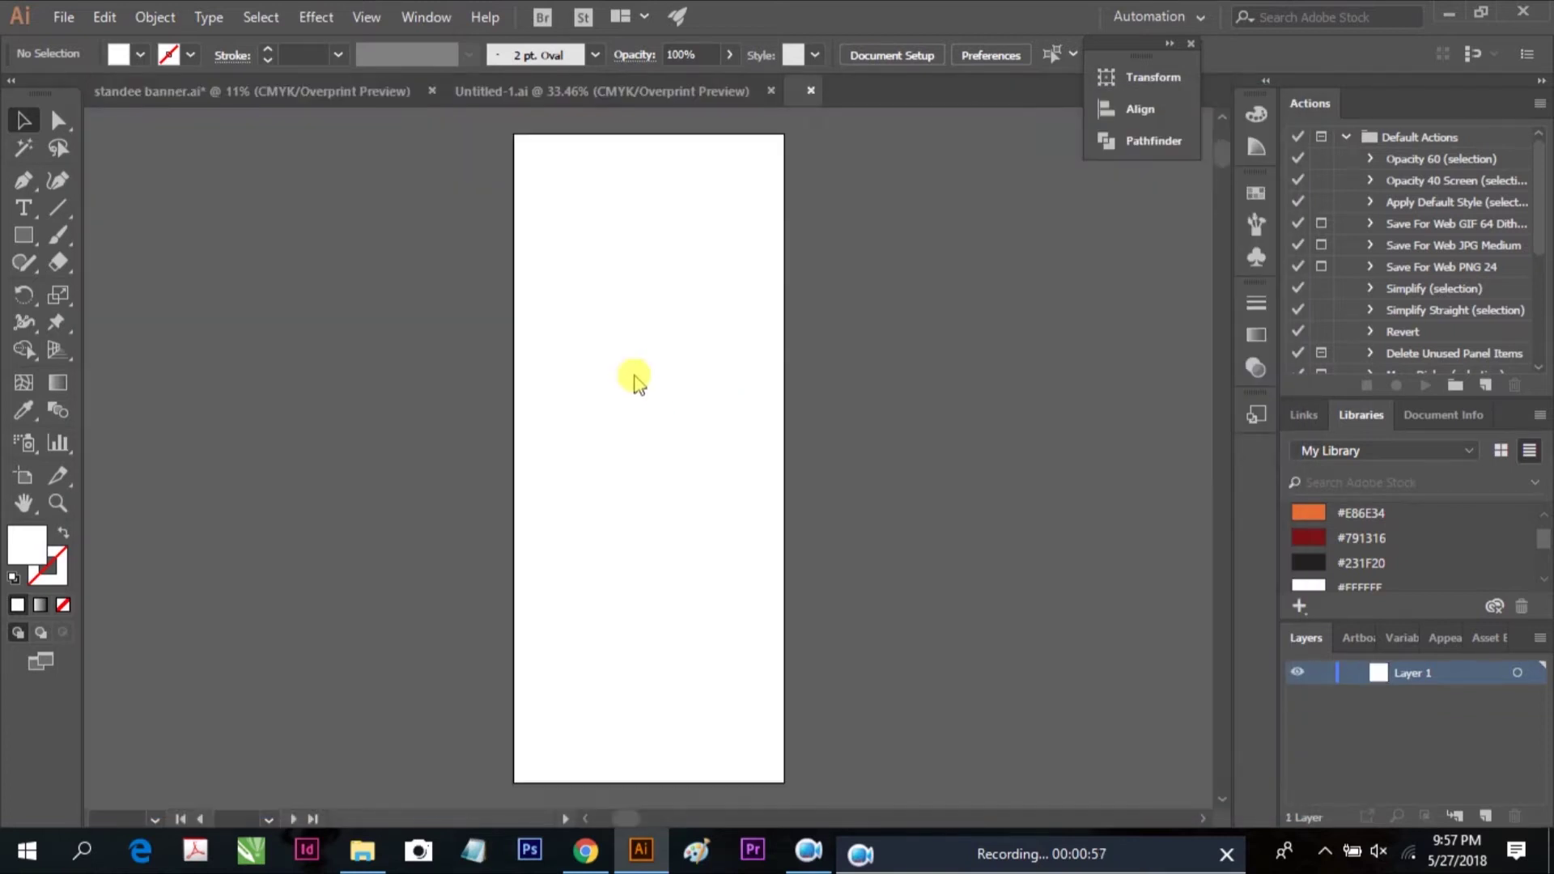
Draw a large ellipse across the artboard and tilt it counter-clockwise
left_click_drag(695, 400, 737, 376)
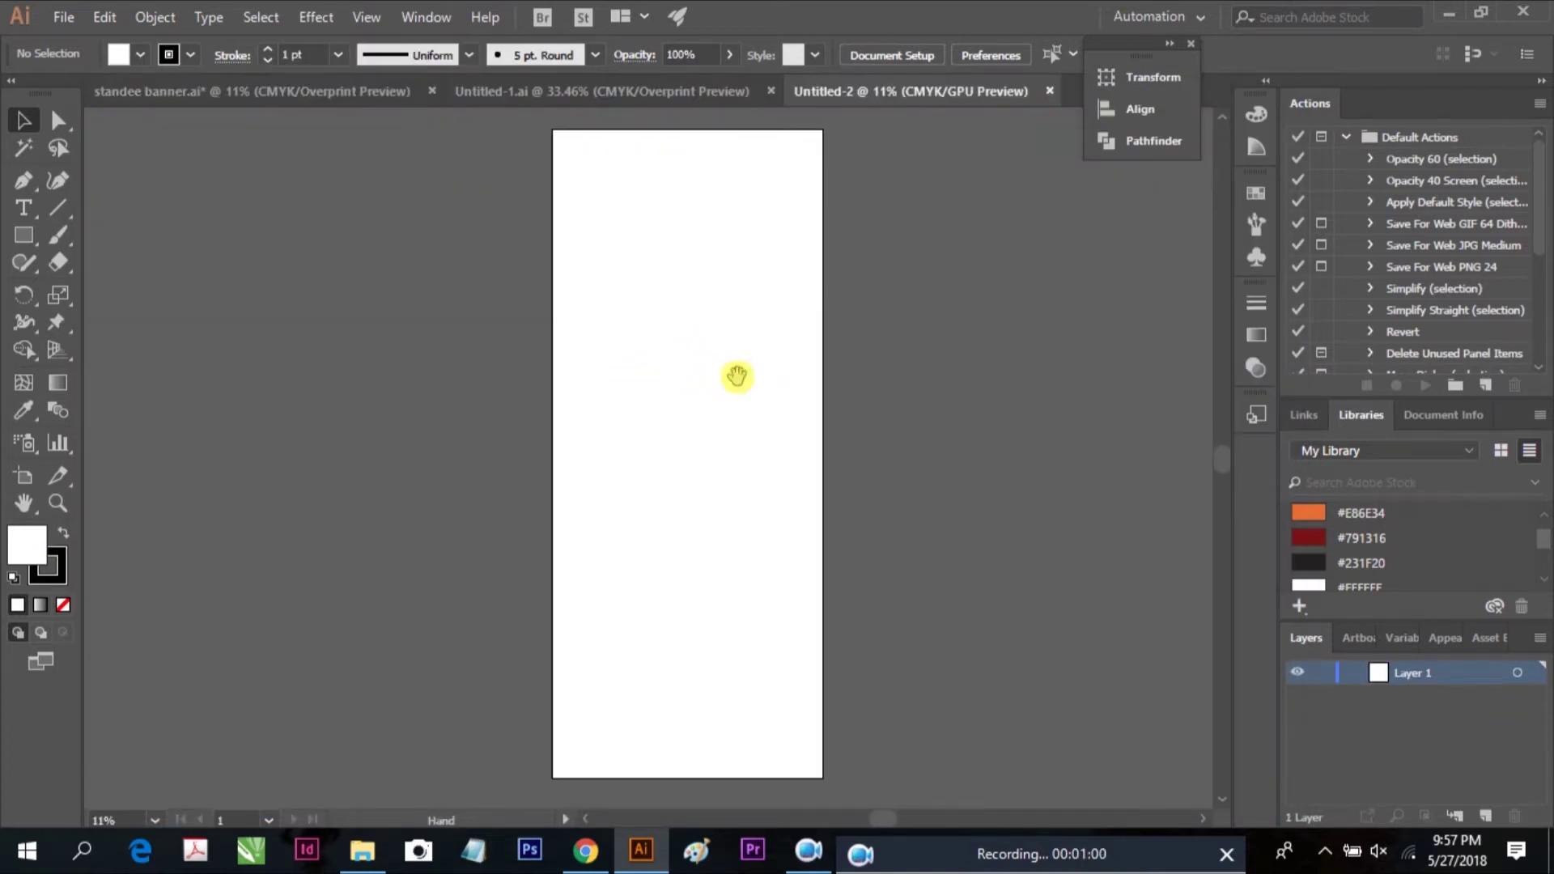
left_click_drag(26, 233, 108, 294)
left_click_drag(680, 380, 950, 501)
key("v")
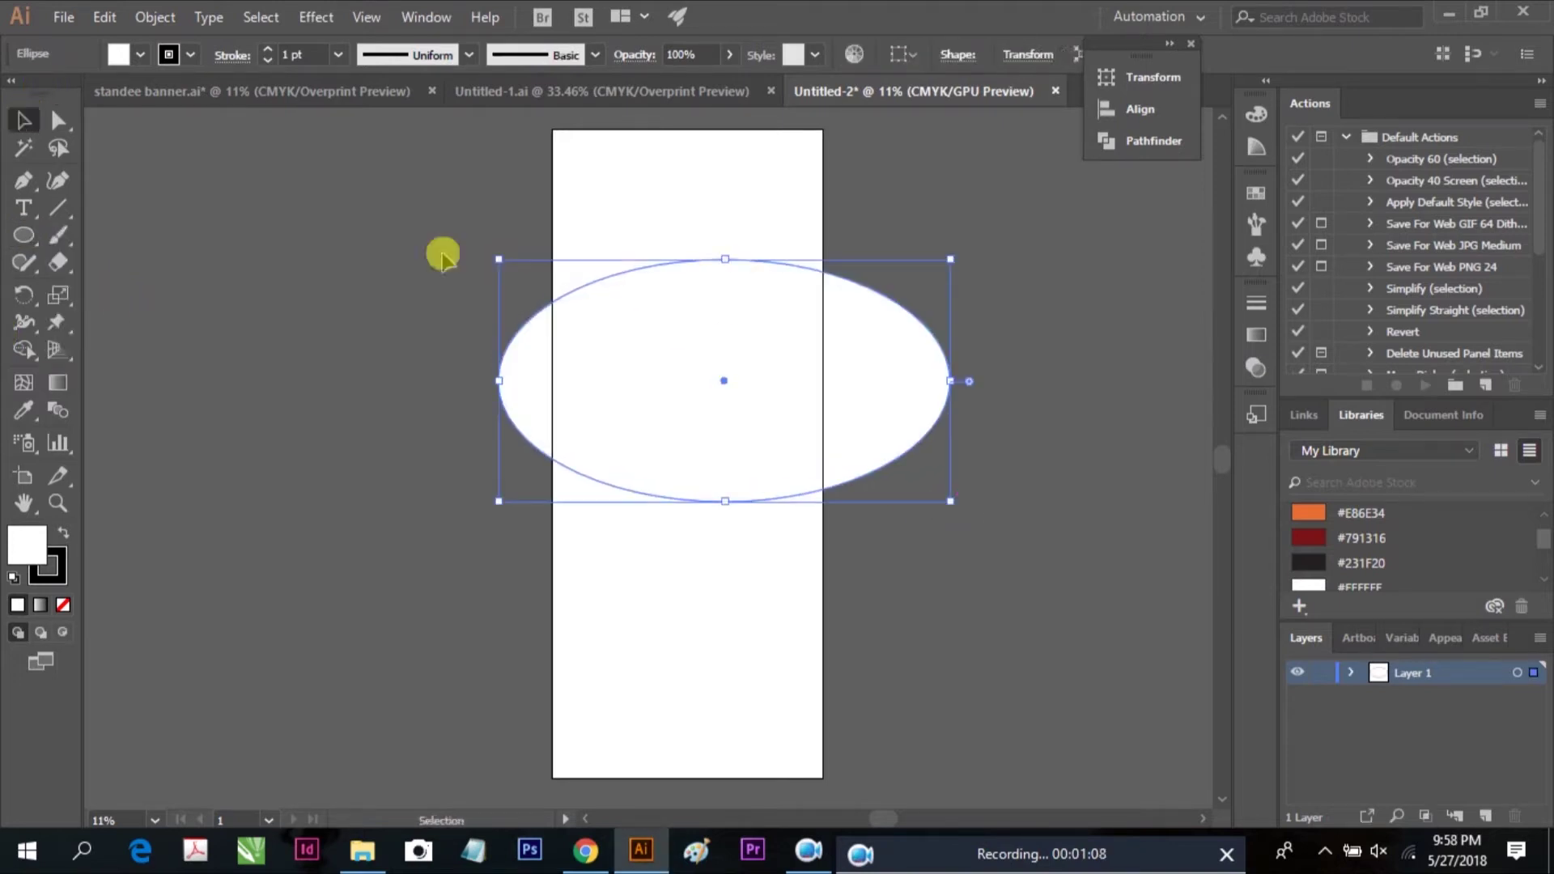
left_click_drag(490, 254, 581, 318)
Fill the ellipse with orange #E86E34 and nudge it slightly down
left_click(1179, 693)
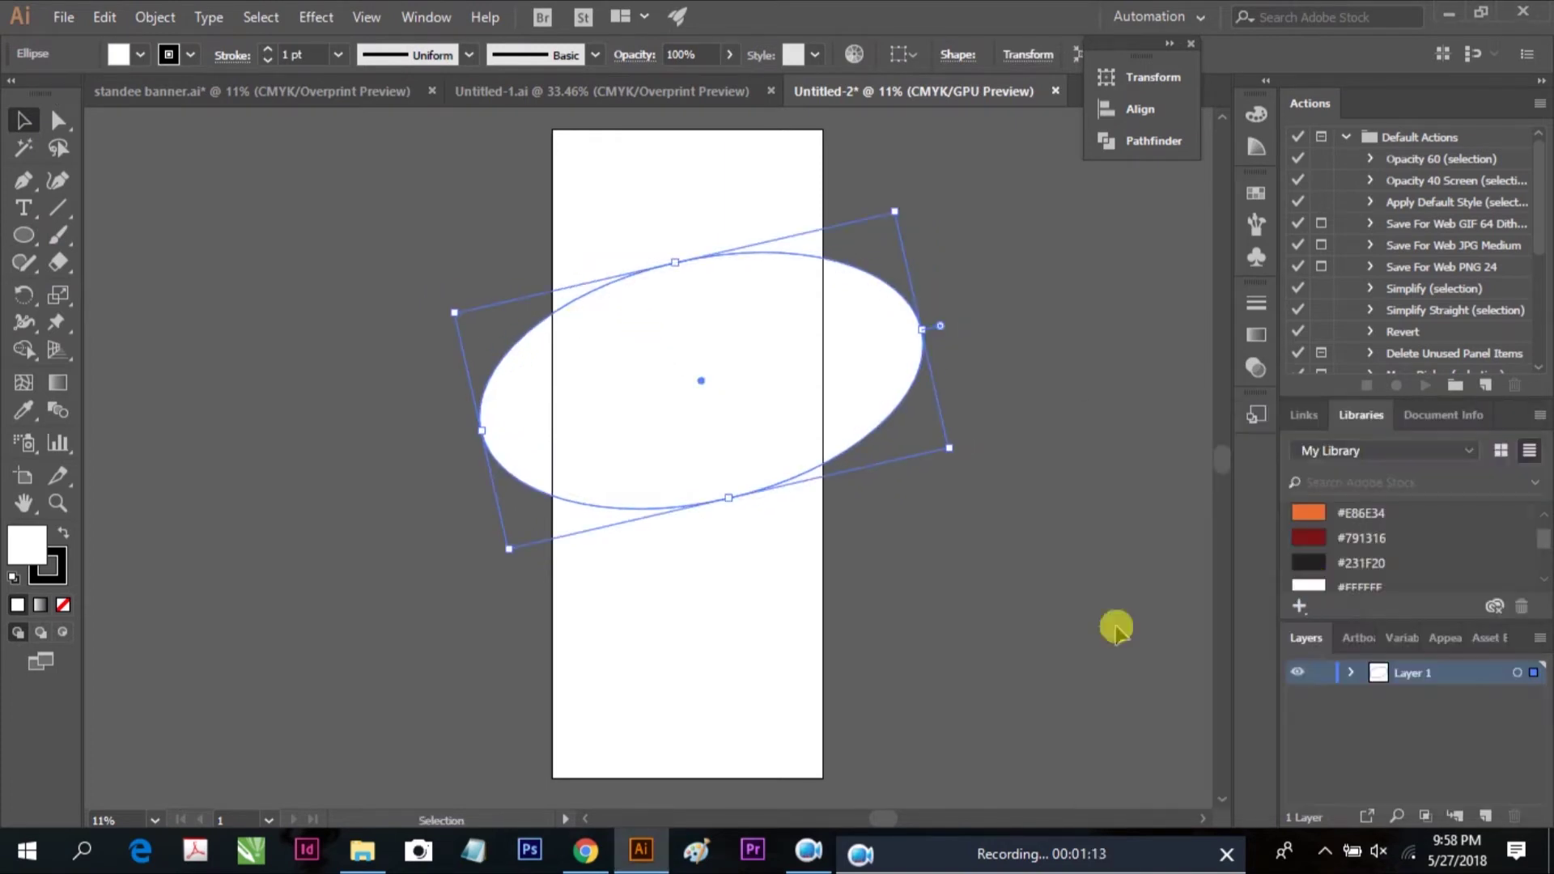
left_click(1305, 516)
scroll(822, 351, "up", 1)
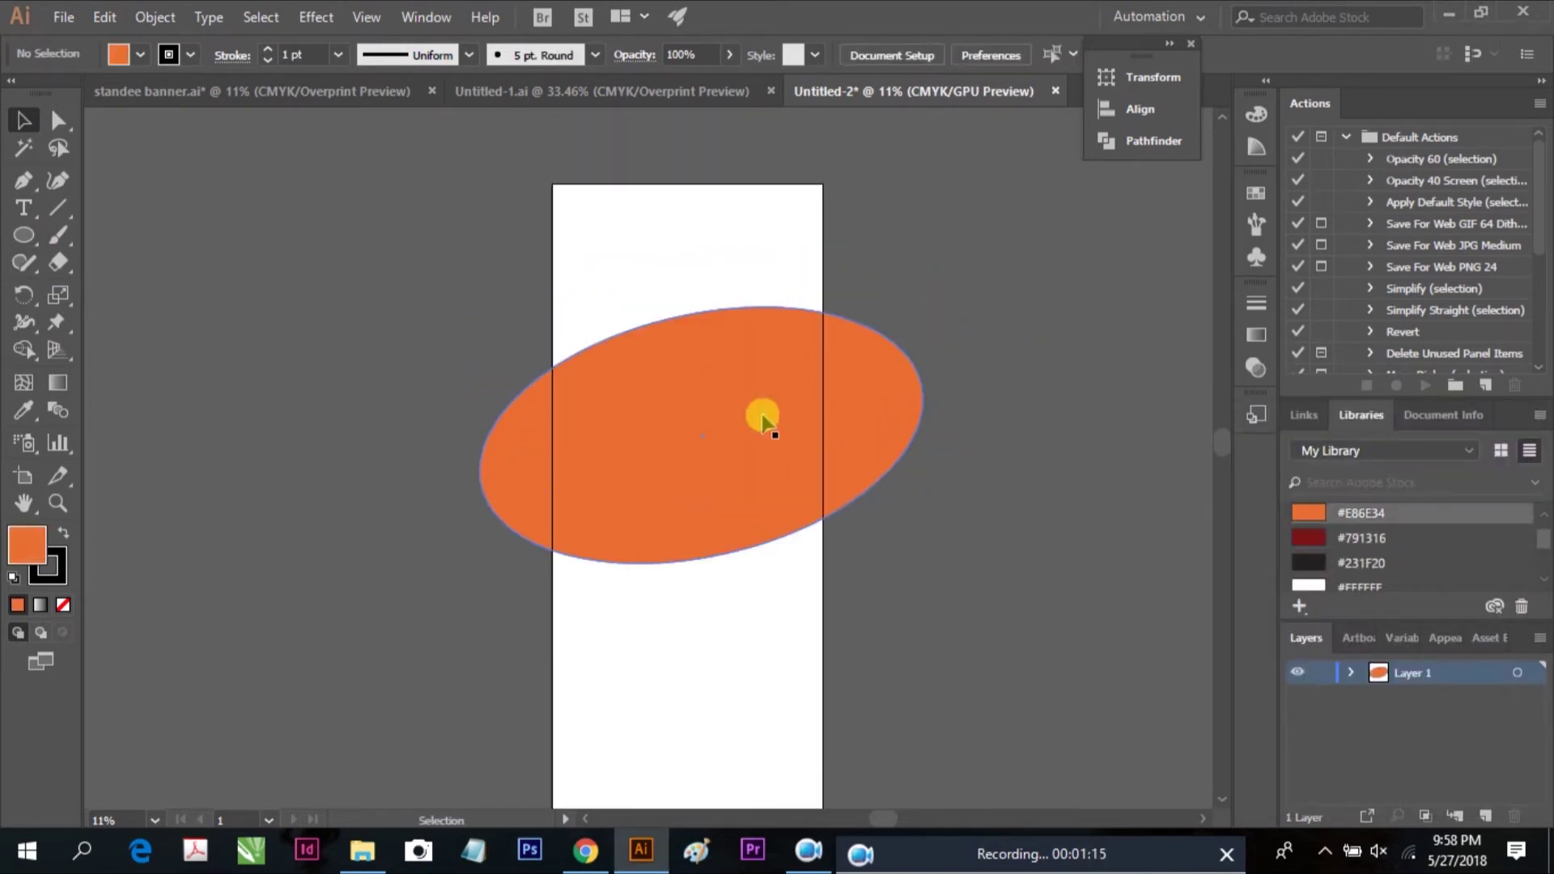
left_click_drag(713, 403, 713, 412)
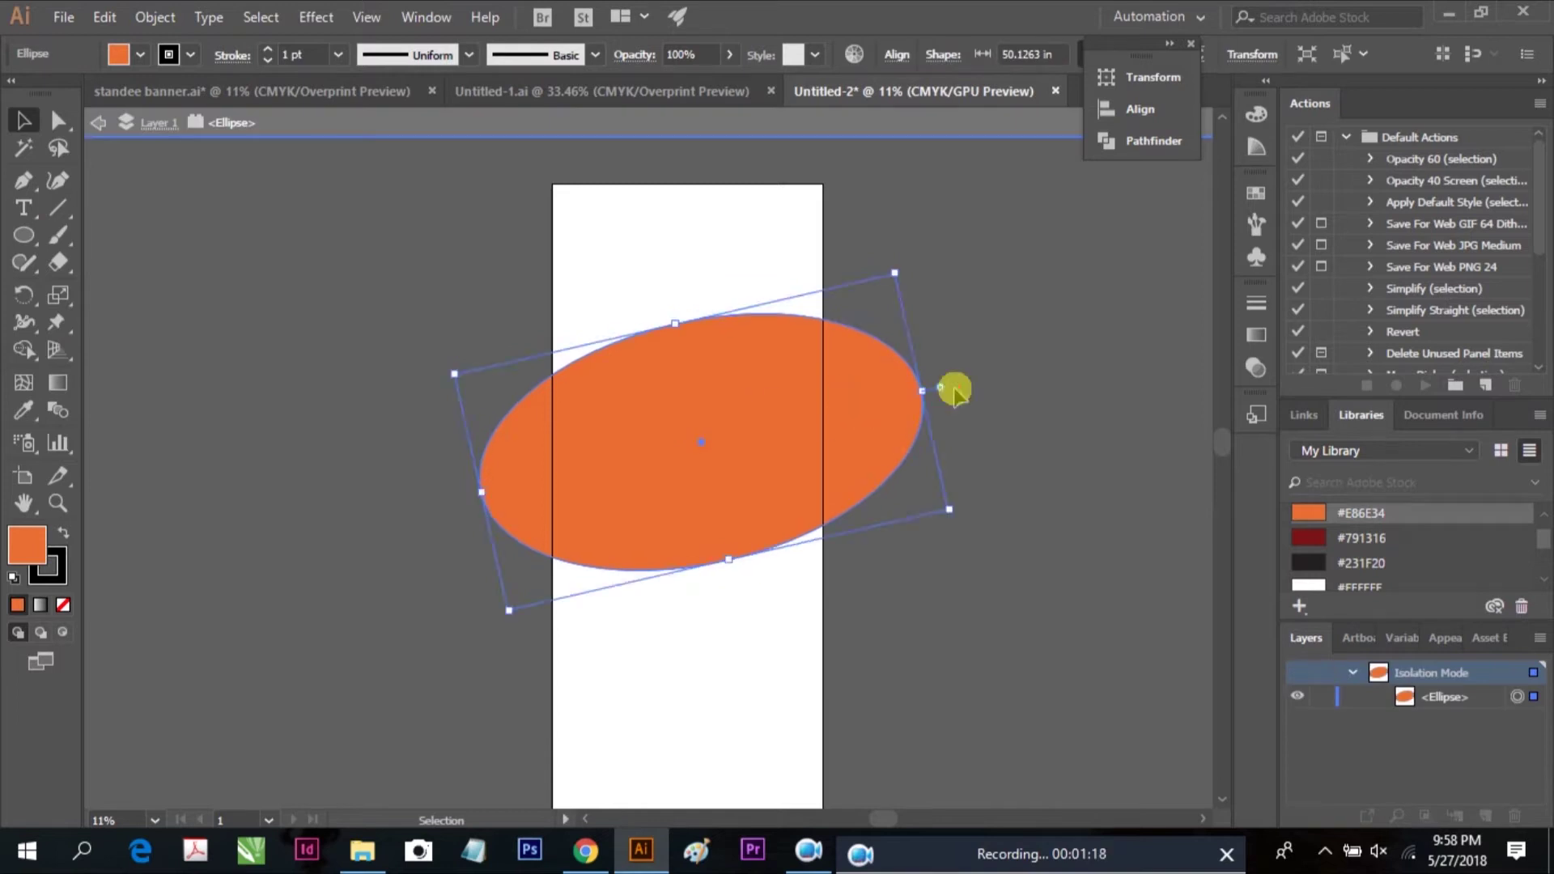
left_click(949, 390)
left_click(774, 400)
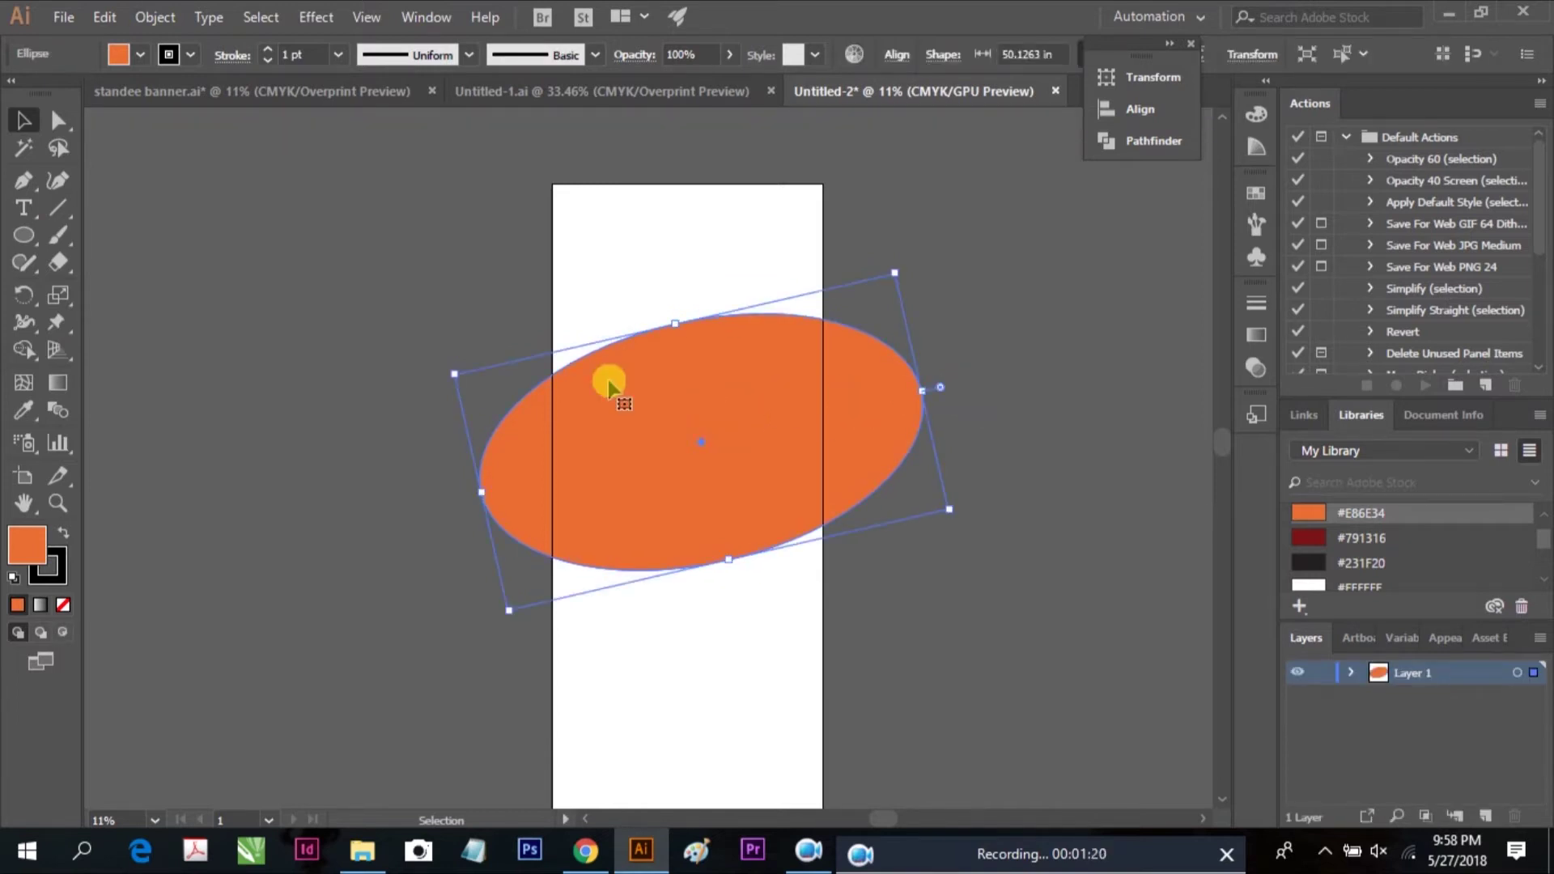
Copy and paste the orange ellipse, then fill the copy dark red #791316
left_click(105, 17)
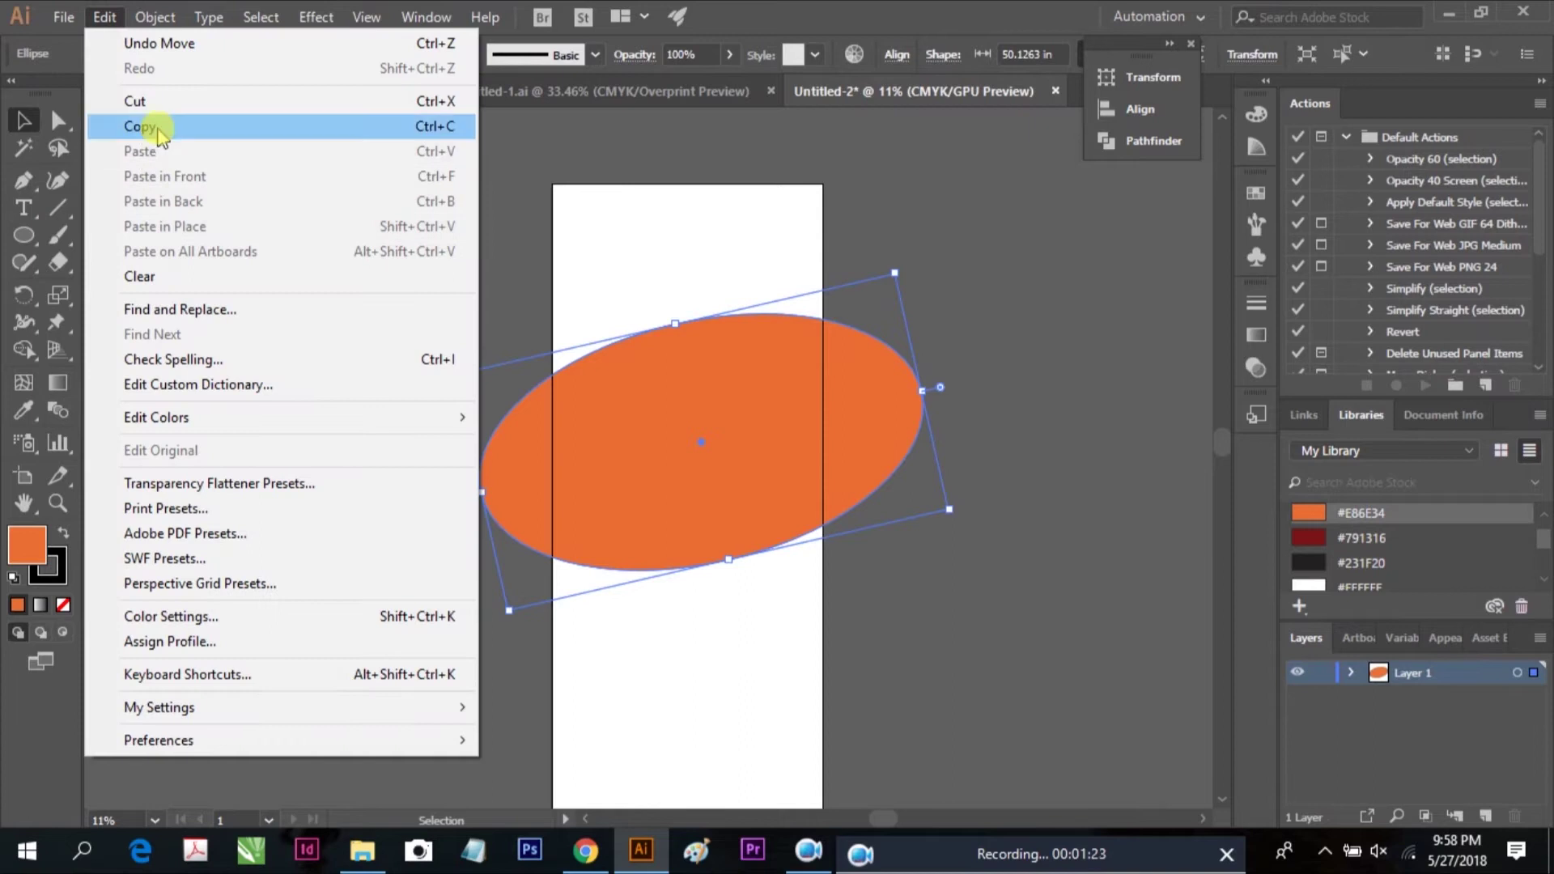
left_click(159, 130)
left_click(104, 17)
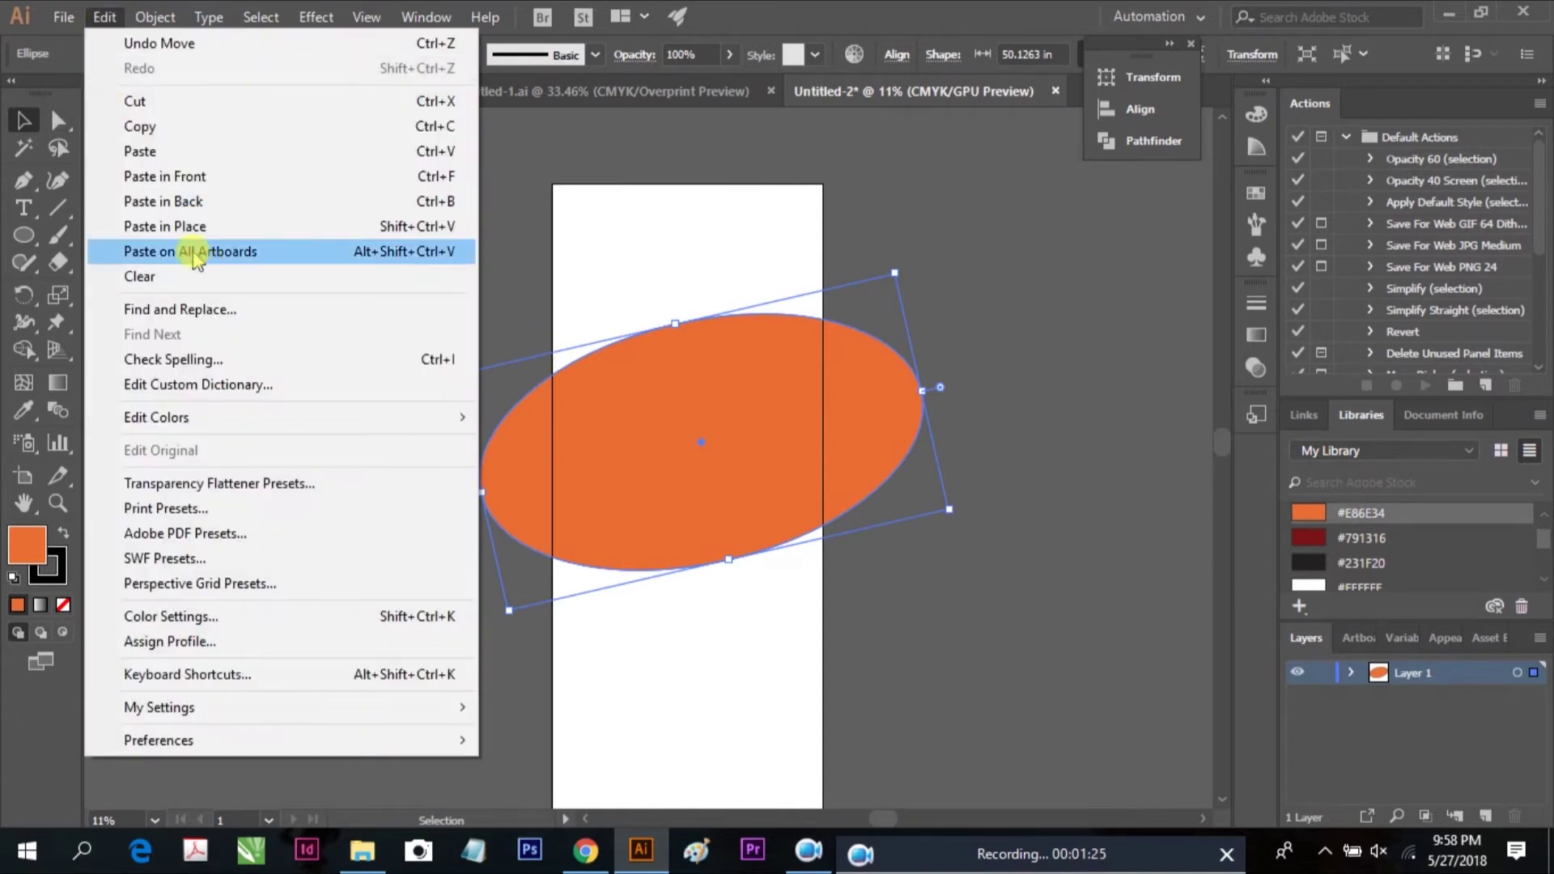
left_click(162, 153)
left_click_drag(715, 394, 661, 400)
left_click(1308, 537)
Position the dark red ellipse over the orange one so an orange edge shows
double_click(658, 413)
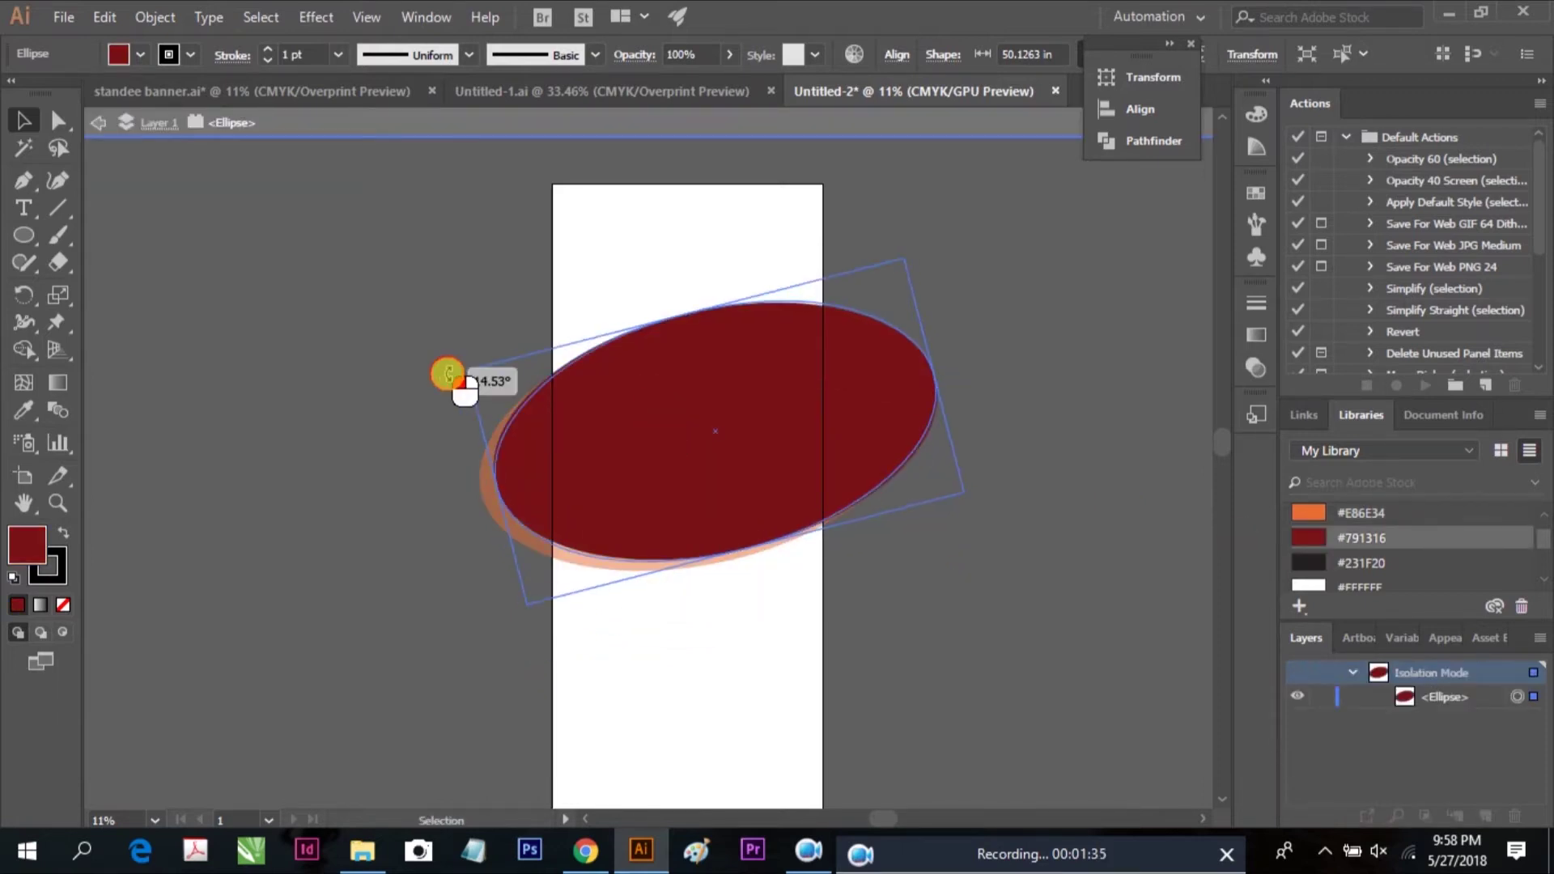
left_click_drag(628, 441, 656, 457)
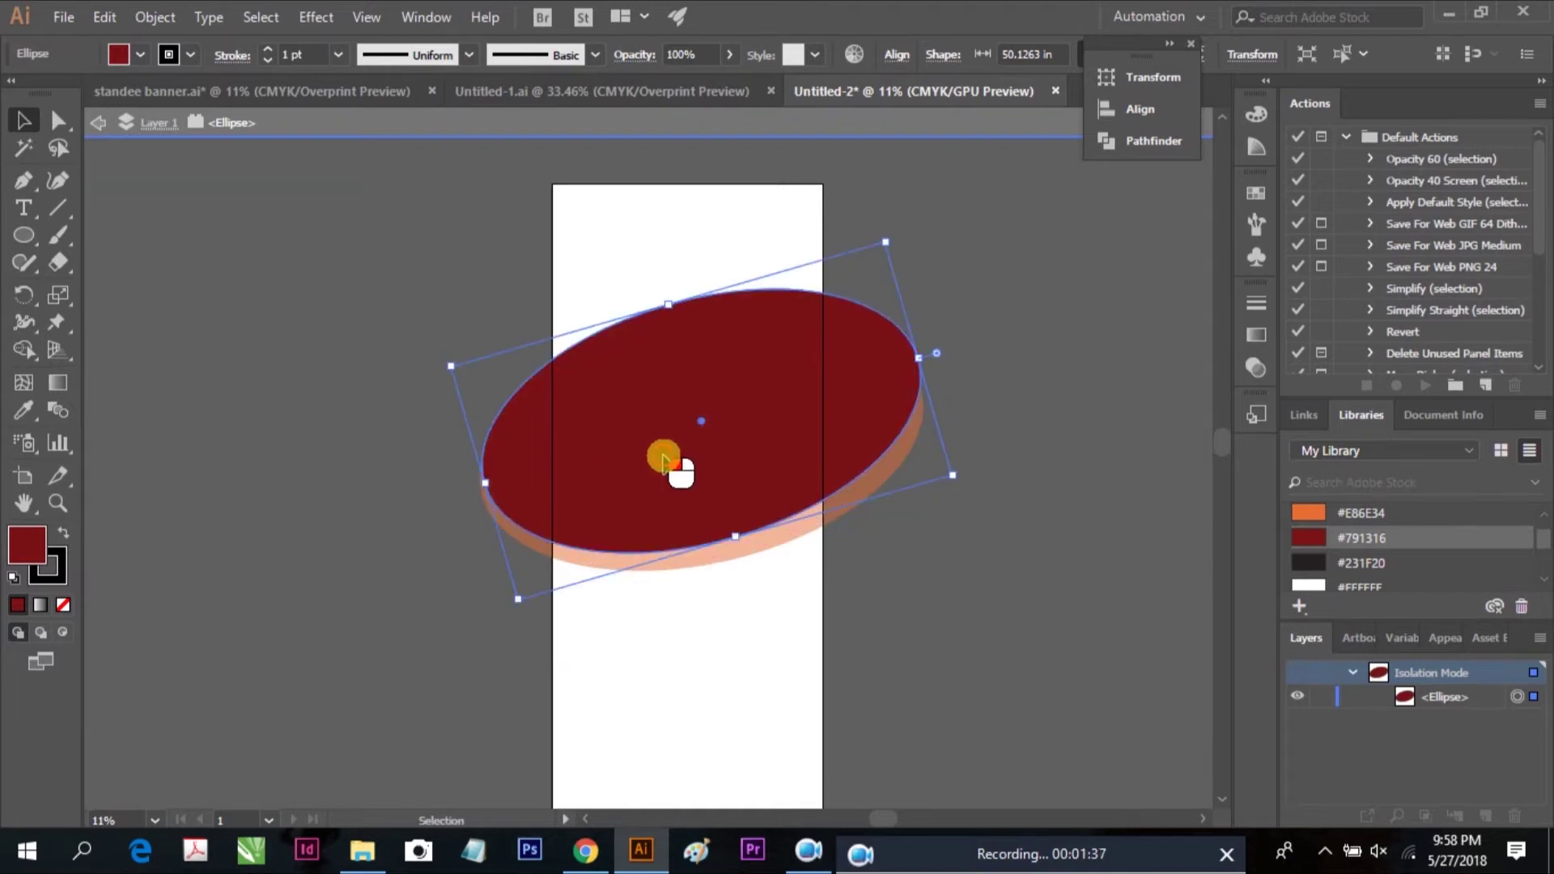
double_click(1079, 420)
left_click(707, 430)
double_click(683, 435)
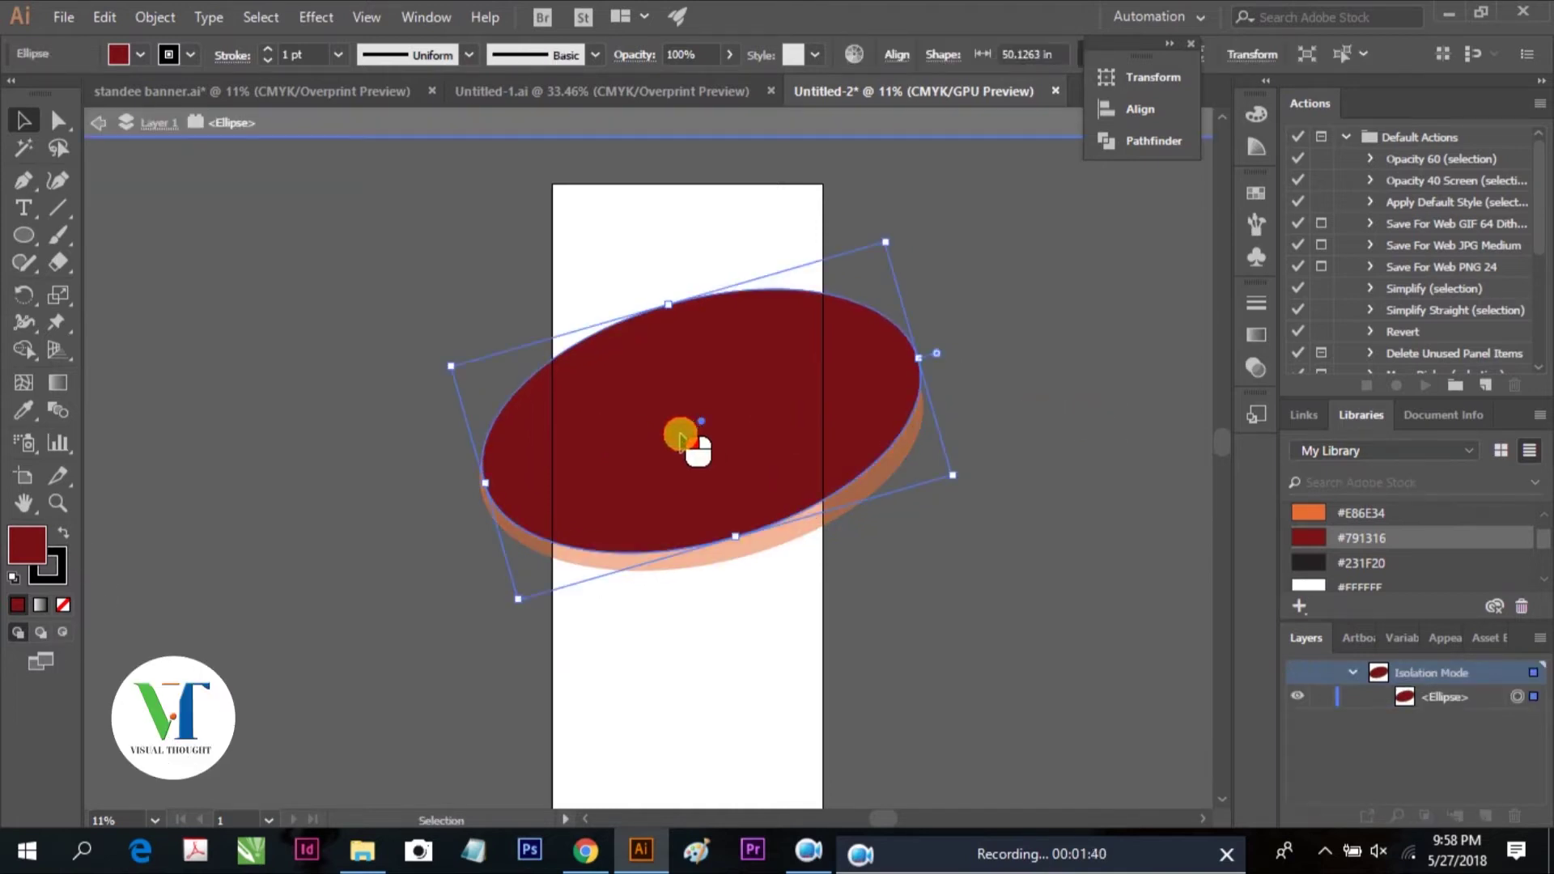
left_click_drag(739, 428, 797, 438)
left_click(833, 444, "shift")
left_click(867, 433, "shift")
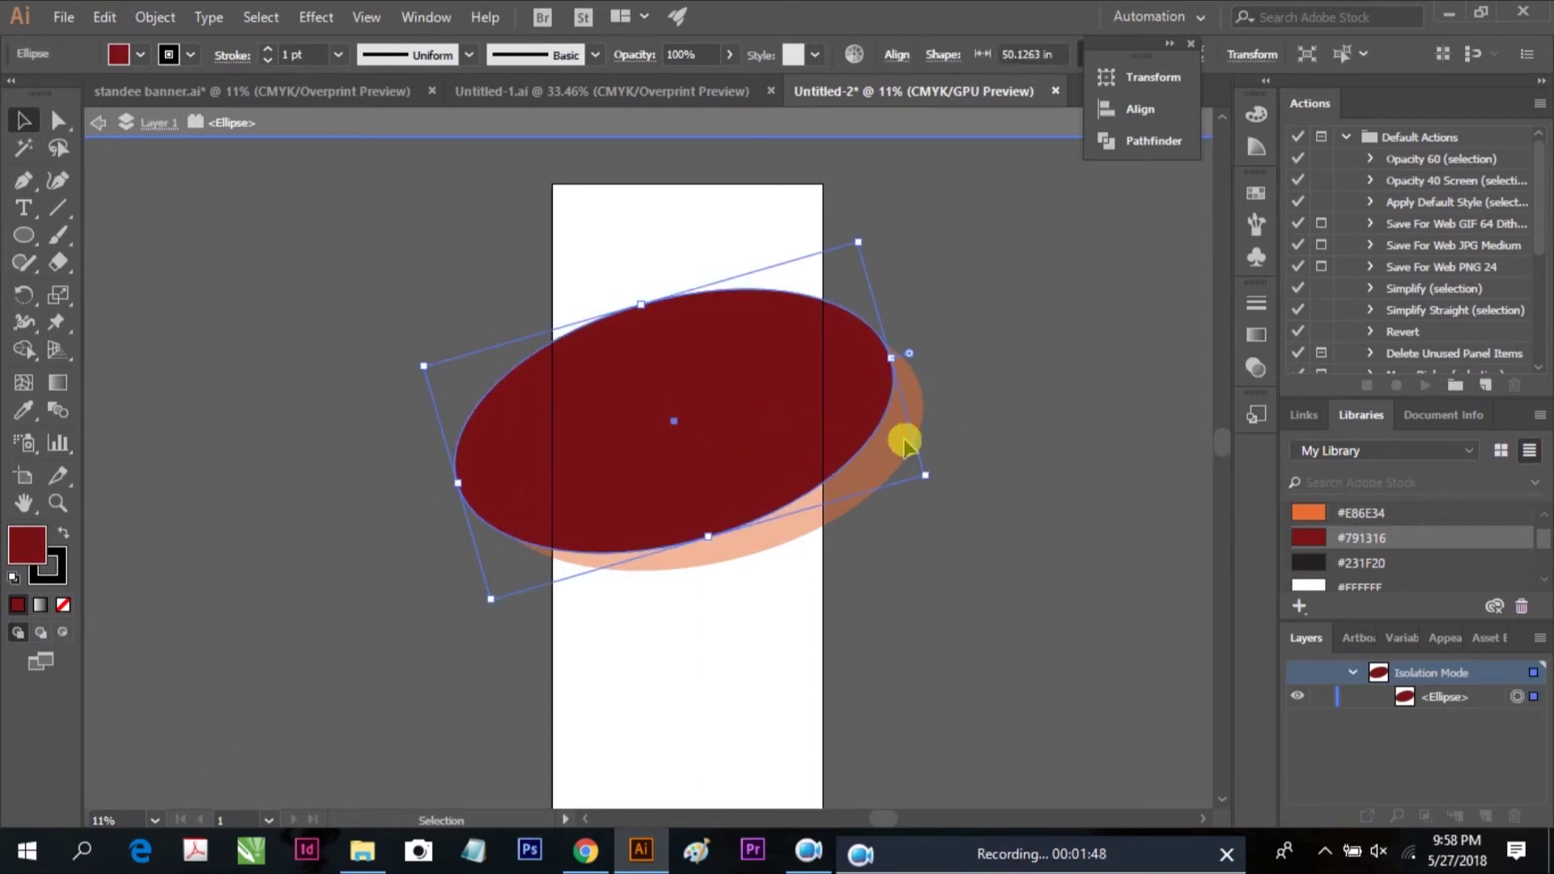
left_click(405, 18)
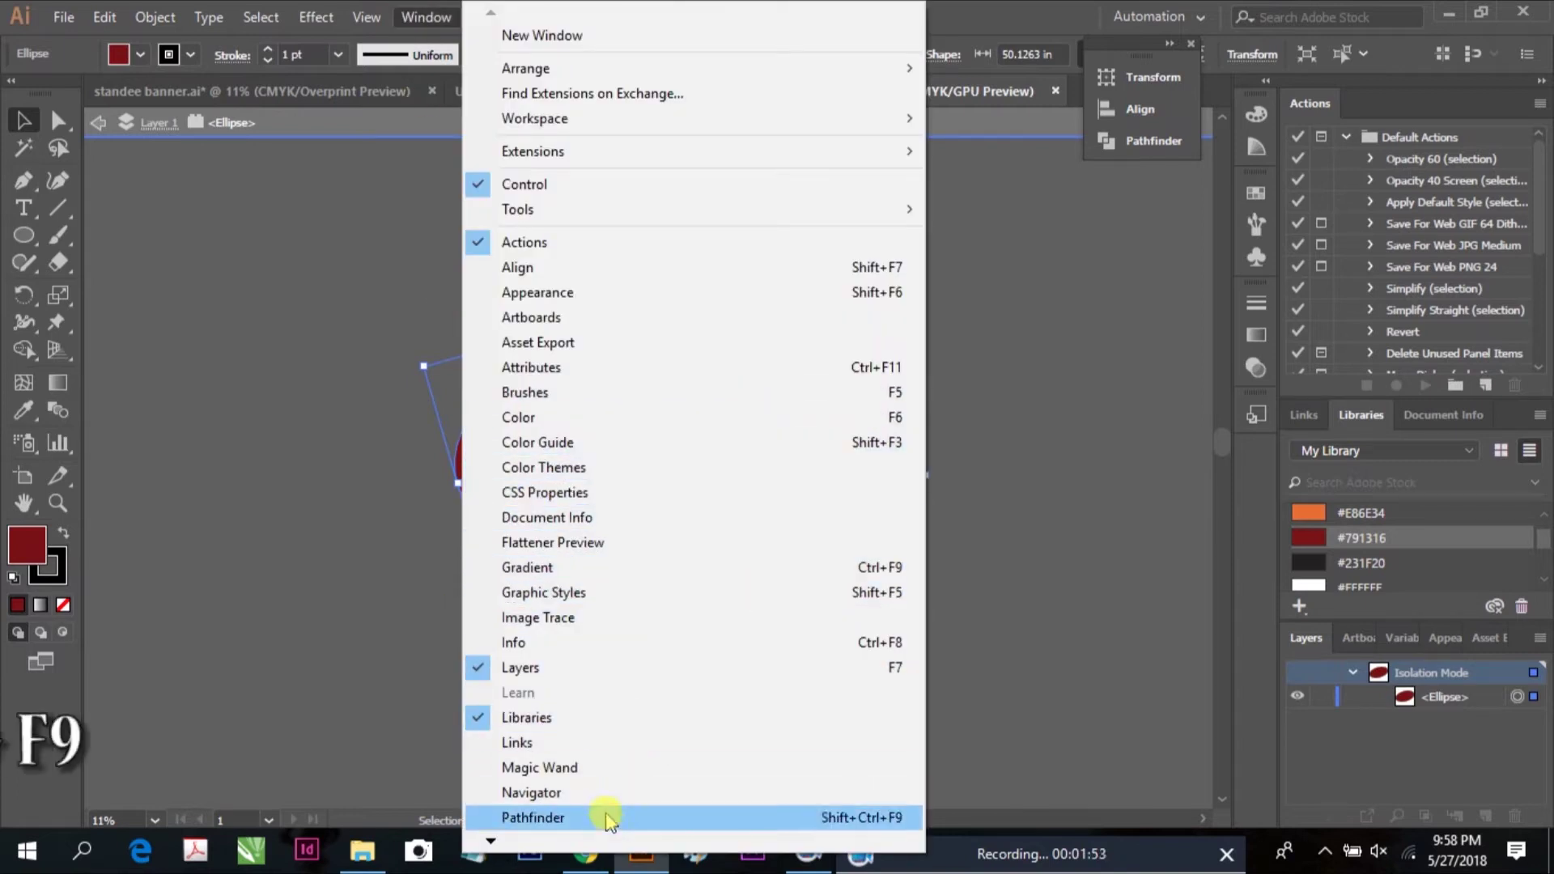
Divide the overlapping ellipses using the Pathfinder panel
left_click(607, 819)
left_click(843, 179)
left_click(988, 305)
double_click(996, 368)
left_click(923, 454)
left_click_drag(936, 475, 971, 496)
key("ctrl+z")
Reselect the dark red and orange ellipses, divide them again and ungroup the pieces
left_click(761, 327)
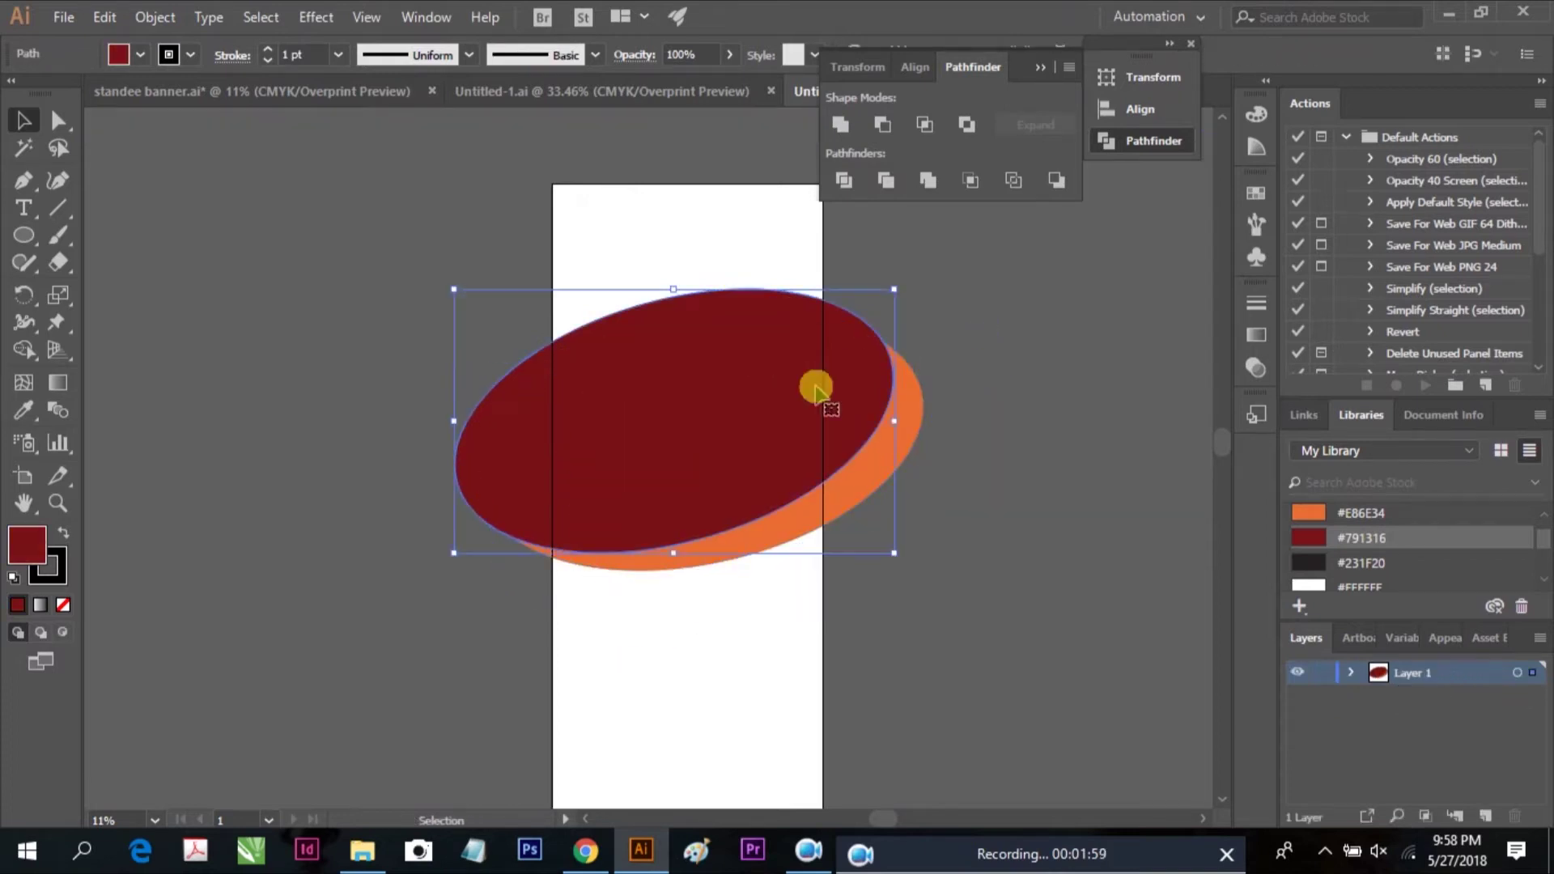
left_click(923, 435, "shift")
left_click(843, 180)
right_click(895, 401)
left_click(984, 588)
left_click_drag(905, 380, 1009, 478)
key("ctrl+z")
left_click_drag(771, 346, 648, 236)
key("ctrl+z")
left_click(930, 302)
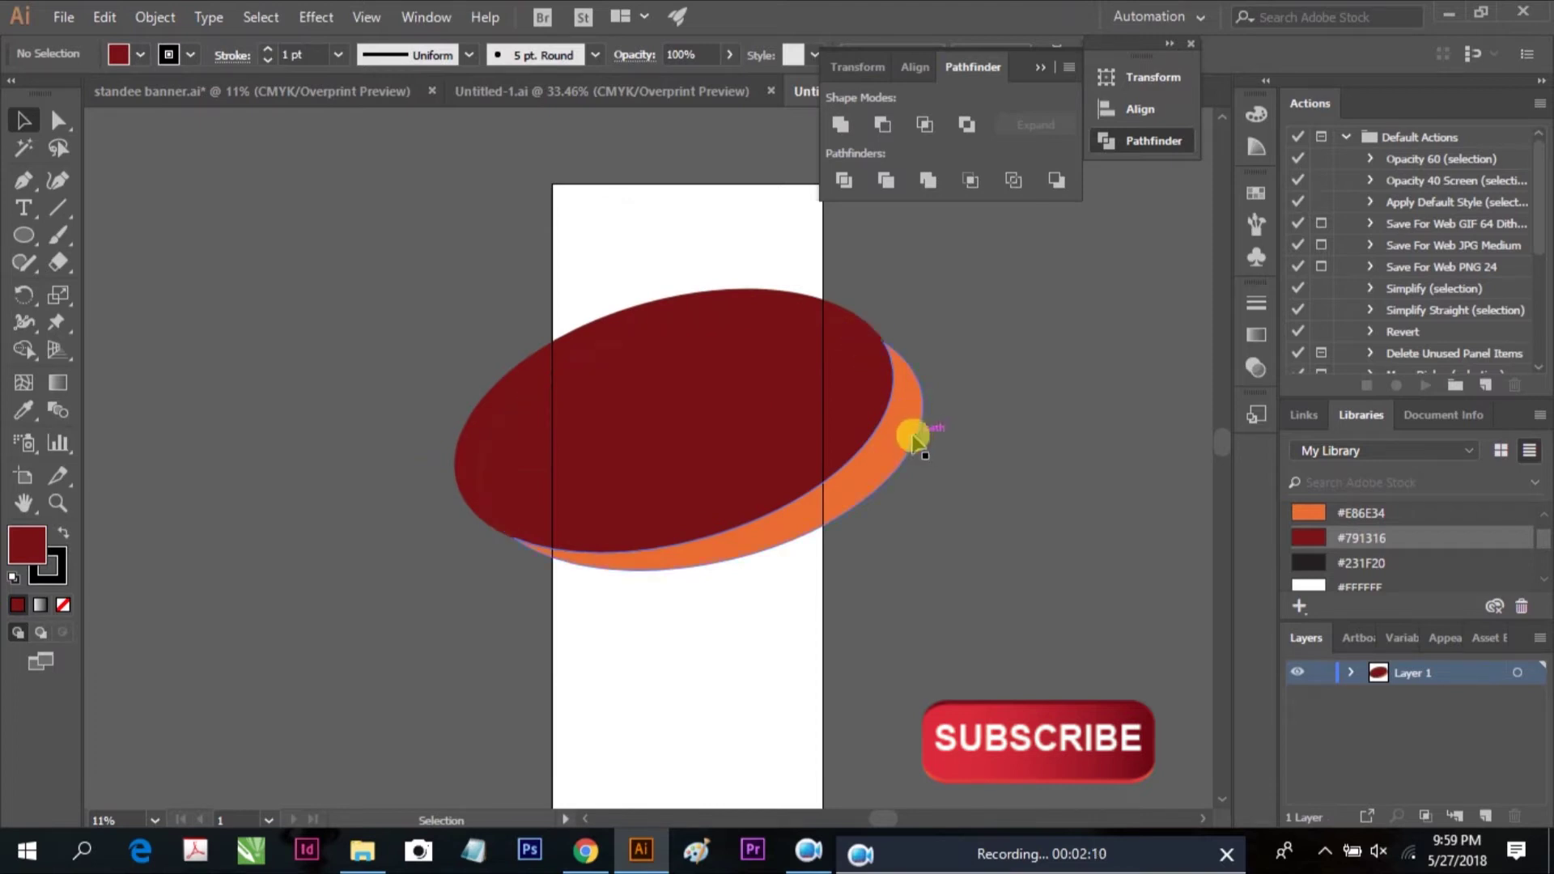
Duplicate the dark red ellipse slightly higher and rotate it into a thin crescent
left_click(757, 401)
left_click(719, 313)
left_click_drag(717, 303, 713, 268)
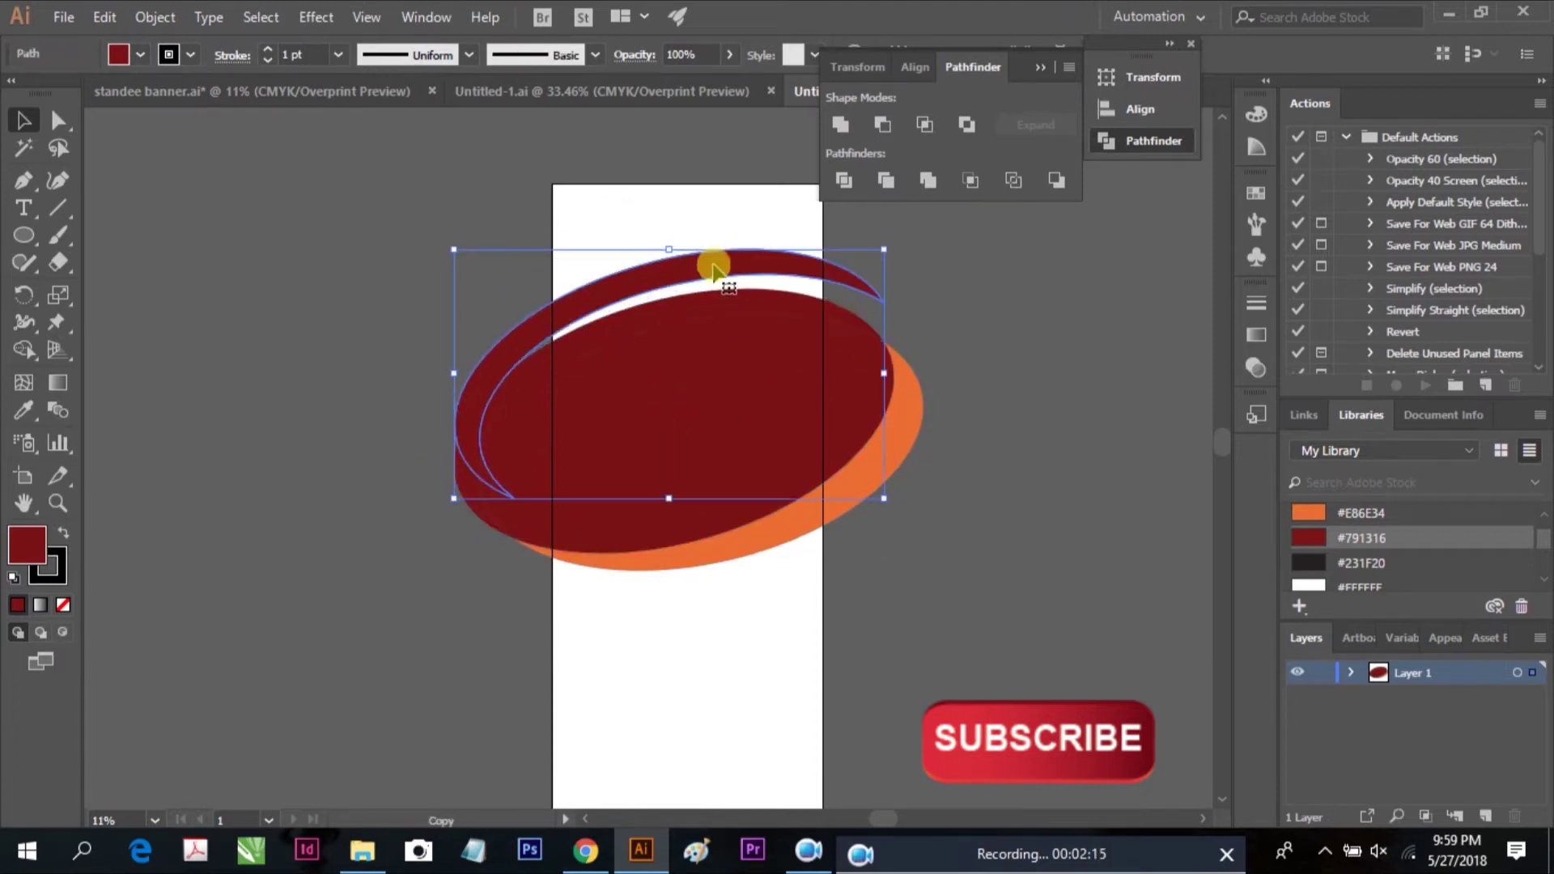
left_click_drag(890, 249, 943, 292)
left_click(963, 312)
left_click_drag(736, 270, 733, 280)
key("ctrl+shift+a")
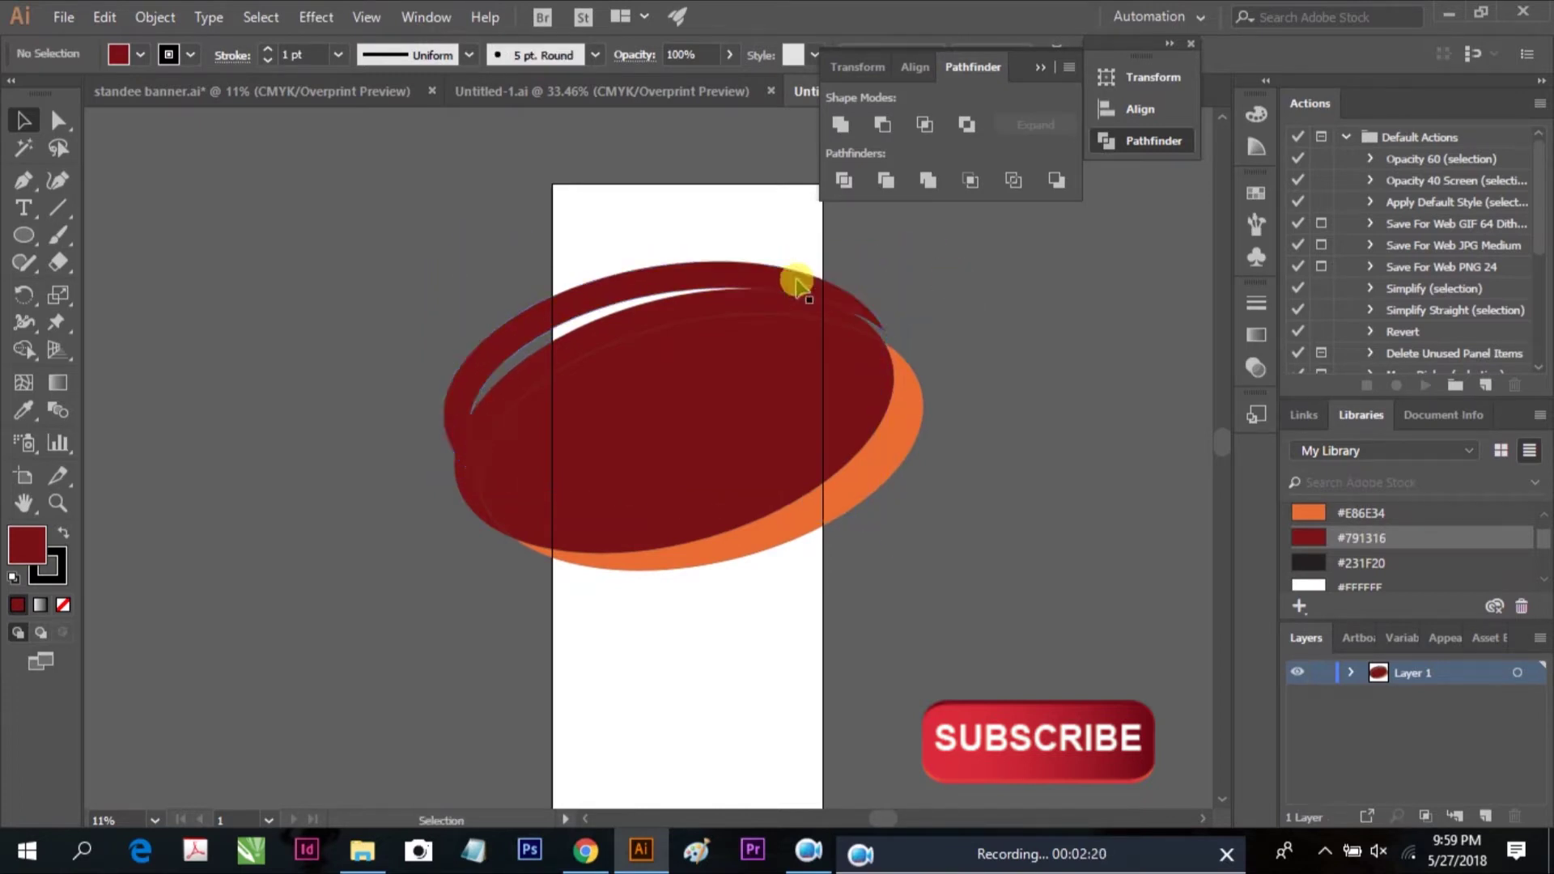
Colour the thin crescent orange #E86E34 and draw a rectangle over the artboard's left edge
left_click(802, 283)
left_click(982, 316)
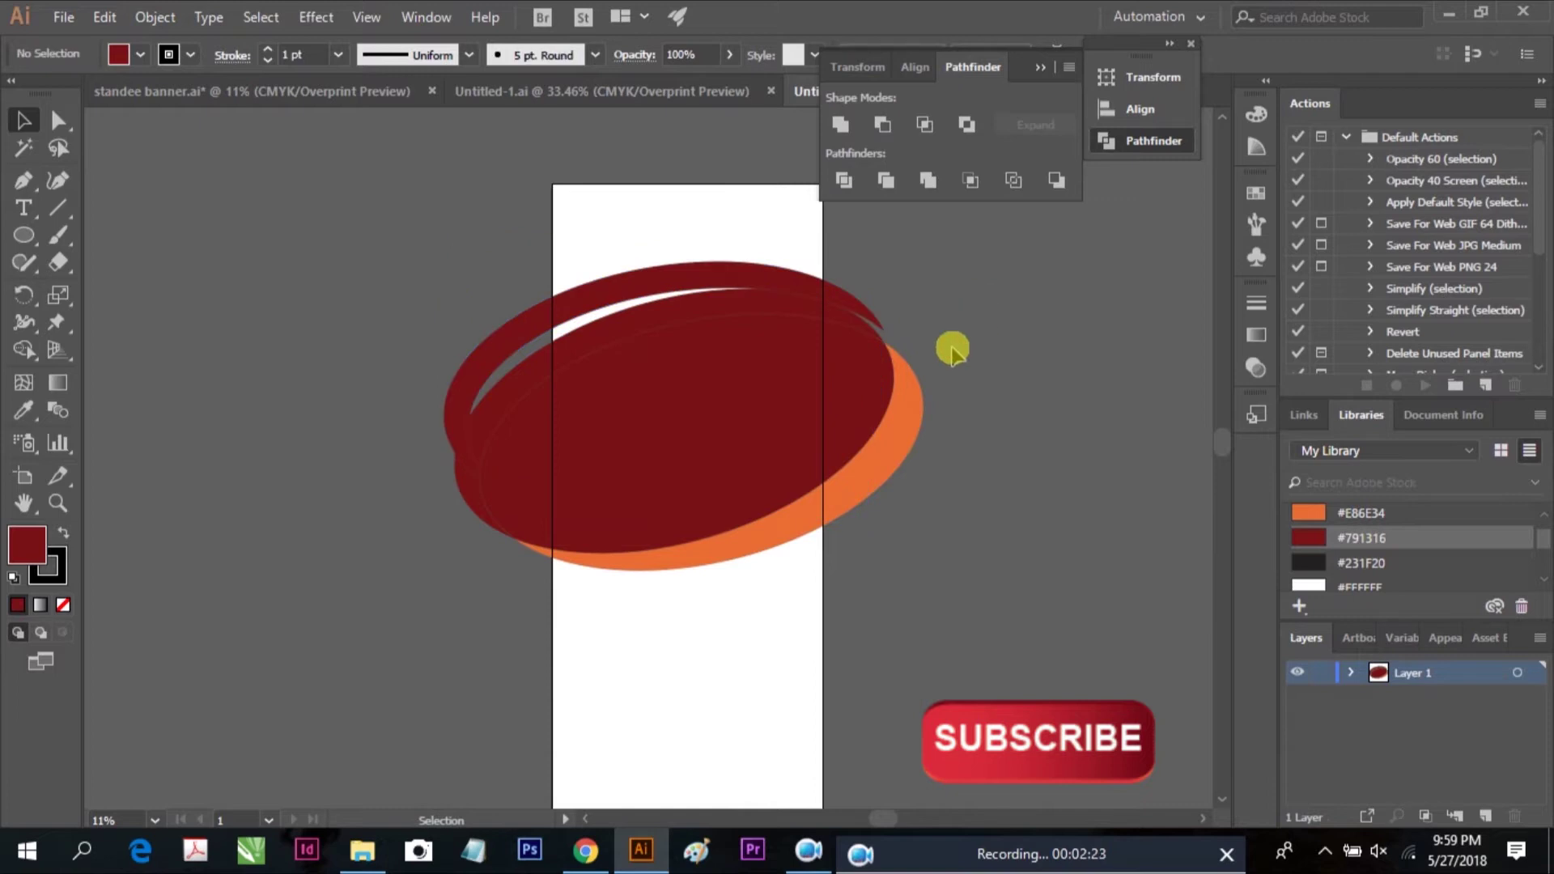
scroll(846, 368, "left", 2)
left_click(785, 267)
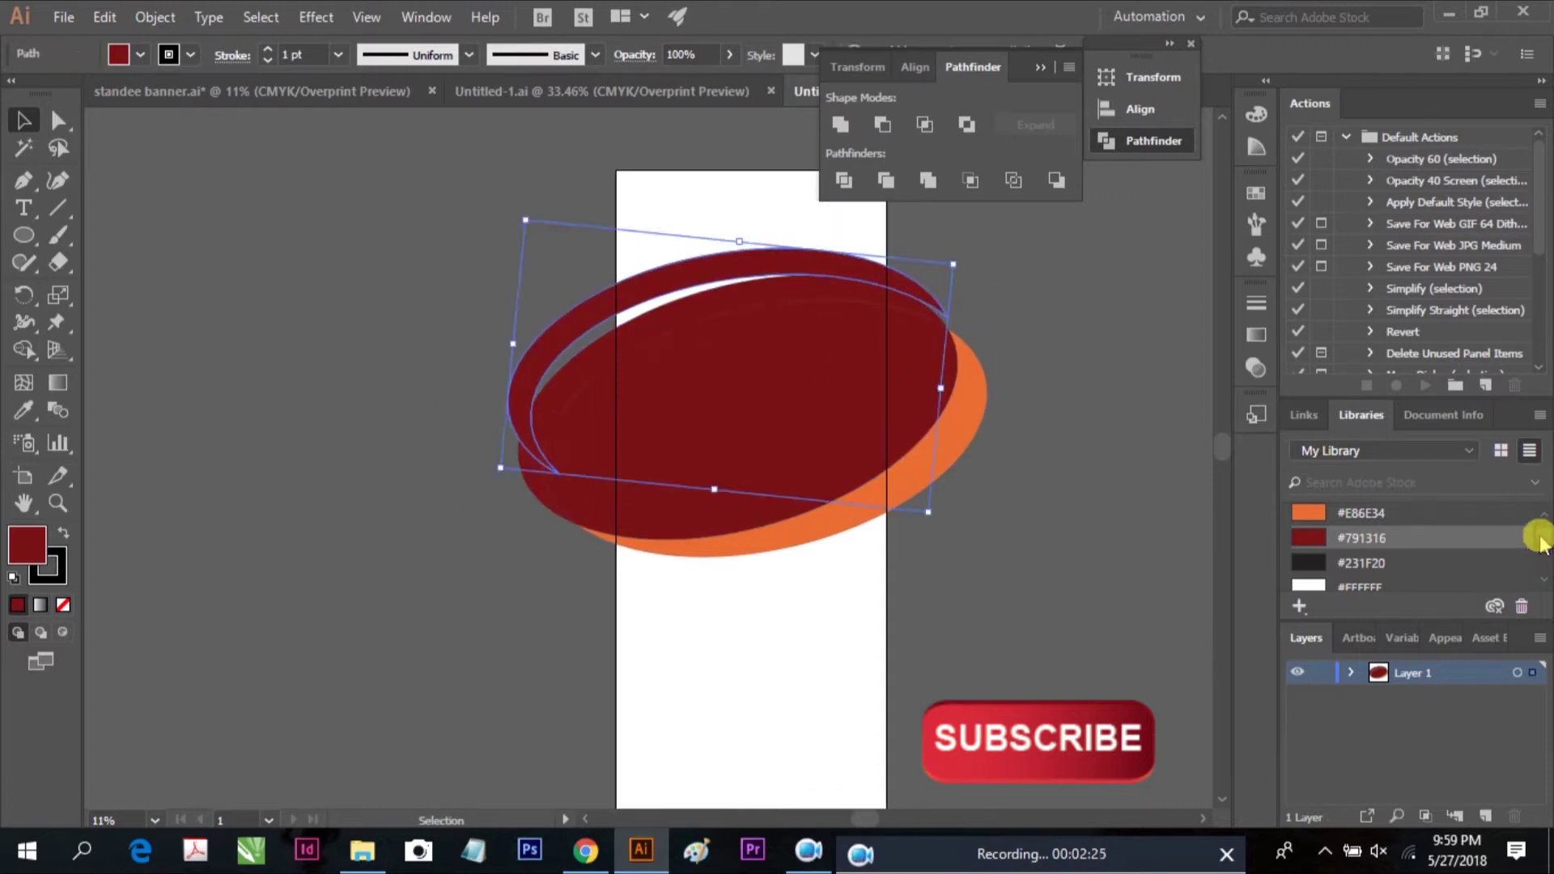
scroll(1537, 541, "up", 2)
left_click(1335, 571)
left_click(1093, 503)
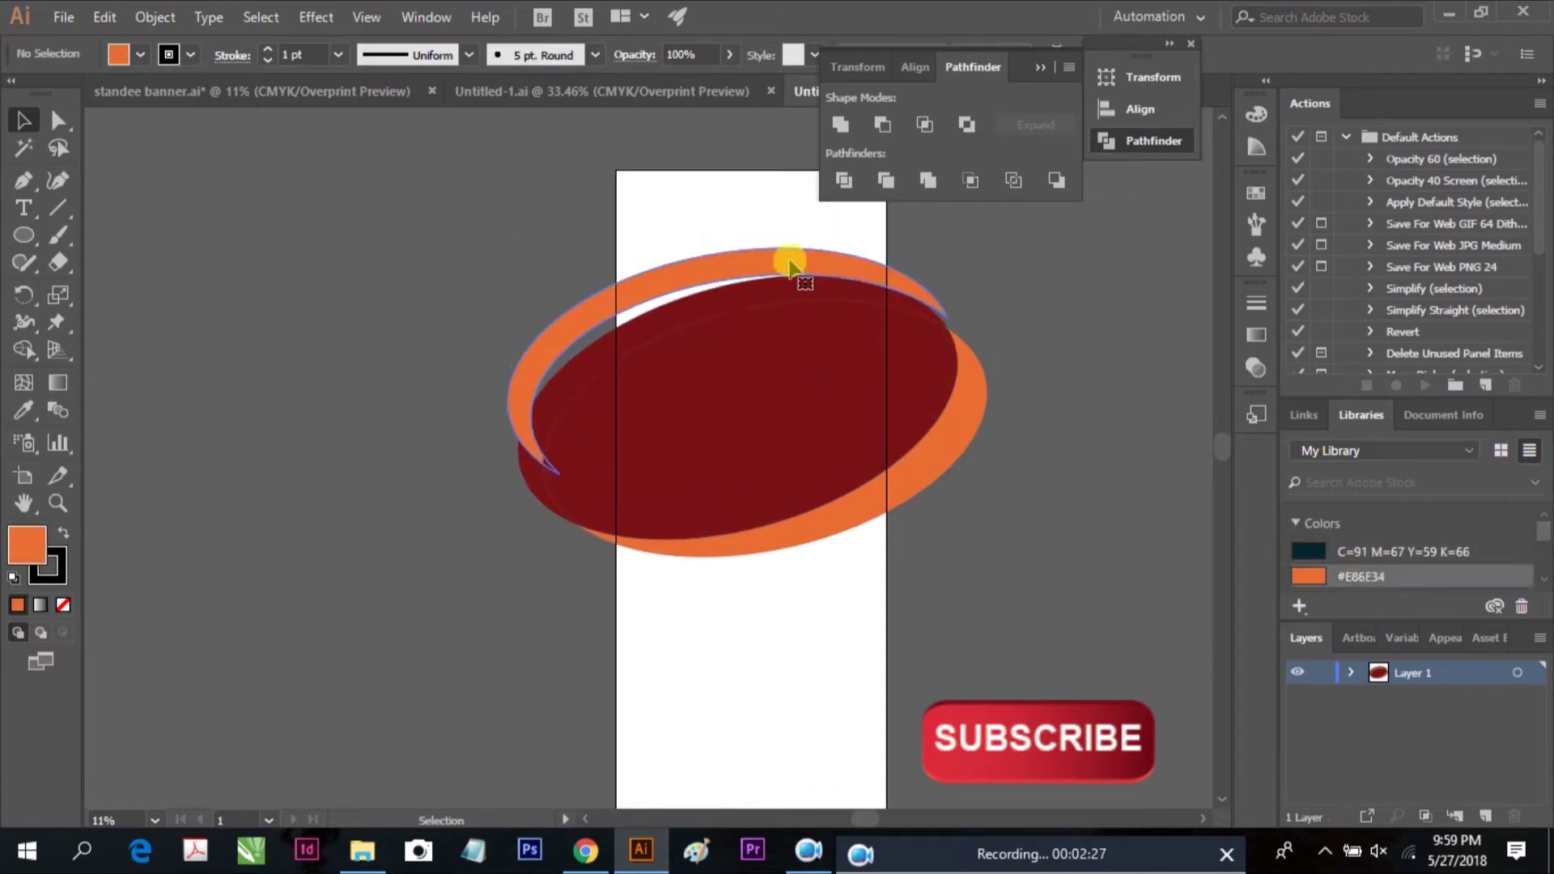
left_click(789, 263)
left_click_drag(26, 237, 251, 233)
left_click_drag(419, 211, 616, 610)
Divide the ellipses with the rectangle along the left edge and delete the rectangle piece
left_click(24, 118)
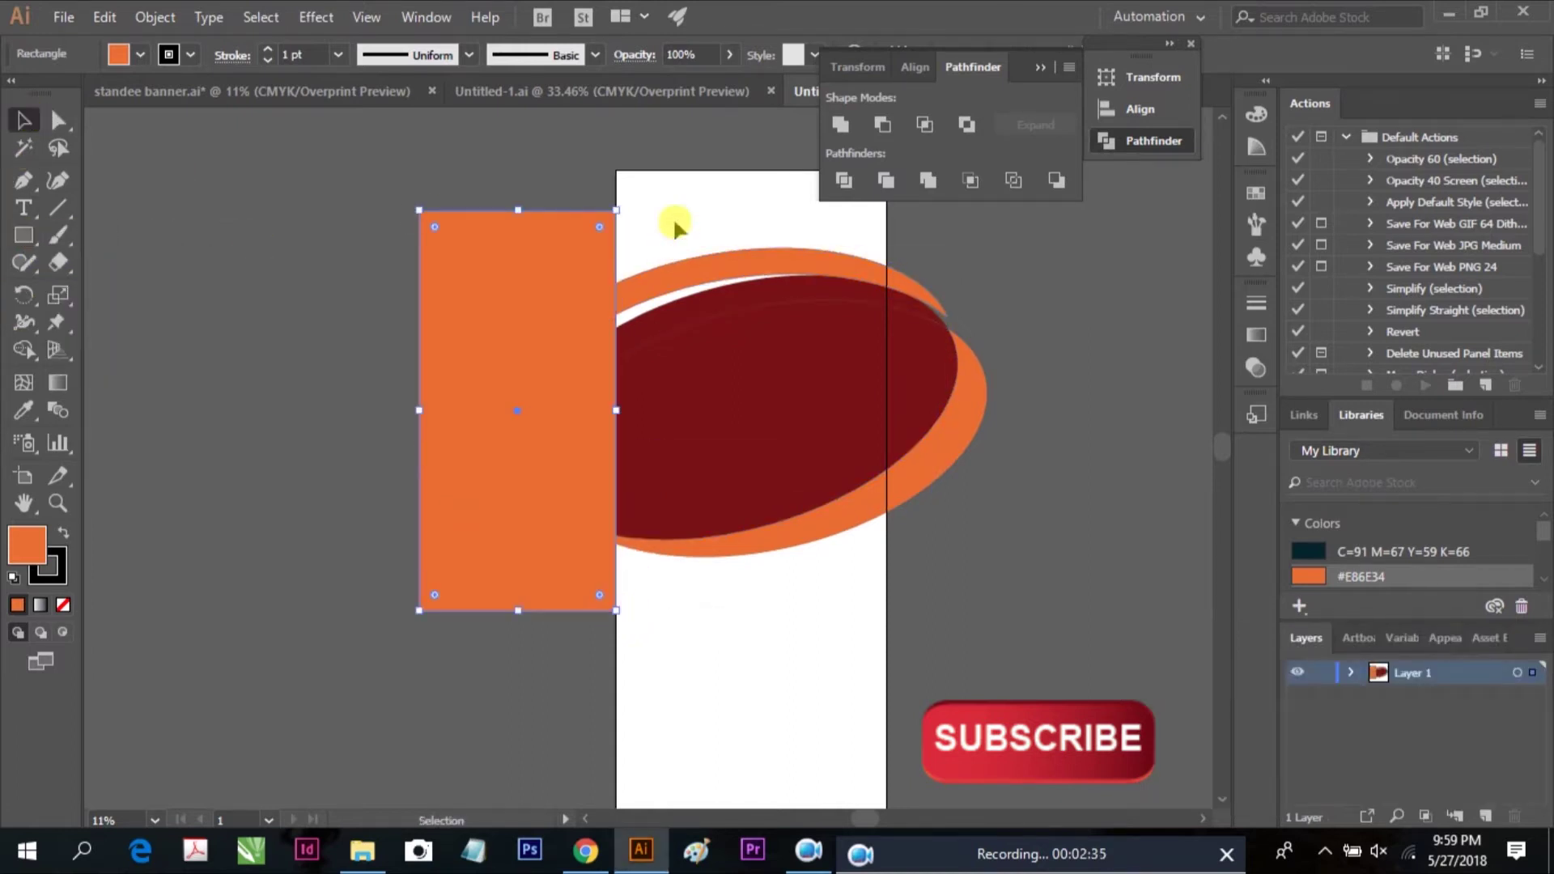
left_click_drag(722, 636, 696, 518)
left_click(844, 180)
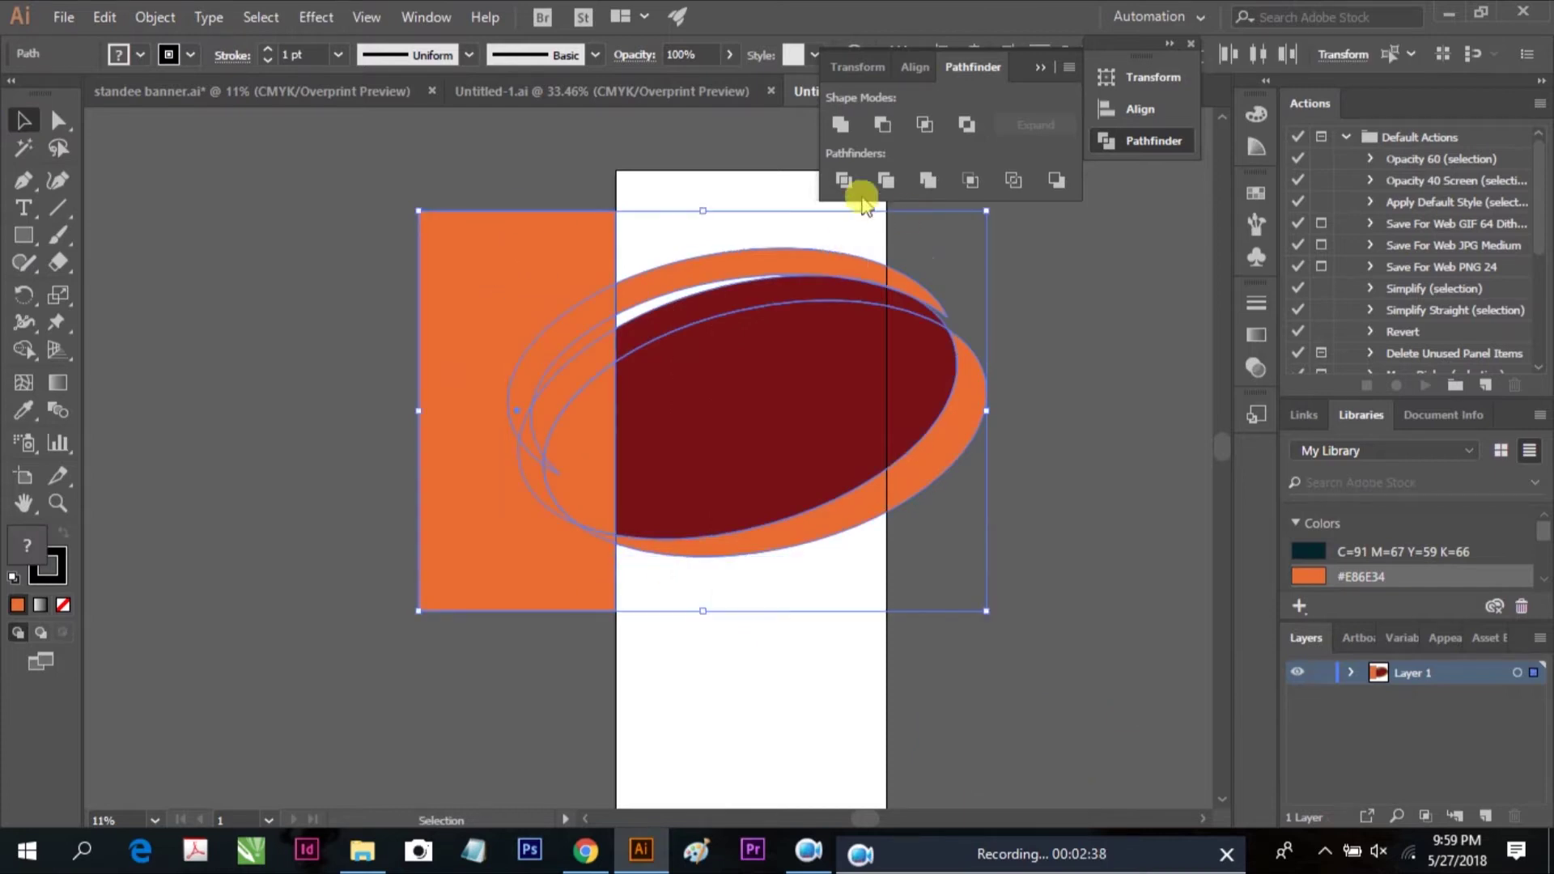
double_click(548, 260)
right_click(550, 274)
left_click(544, 254)
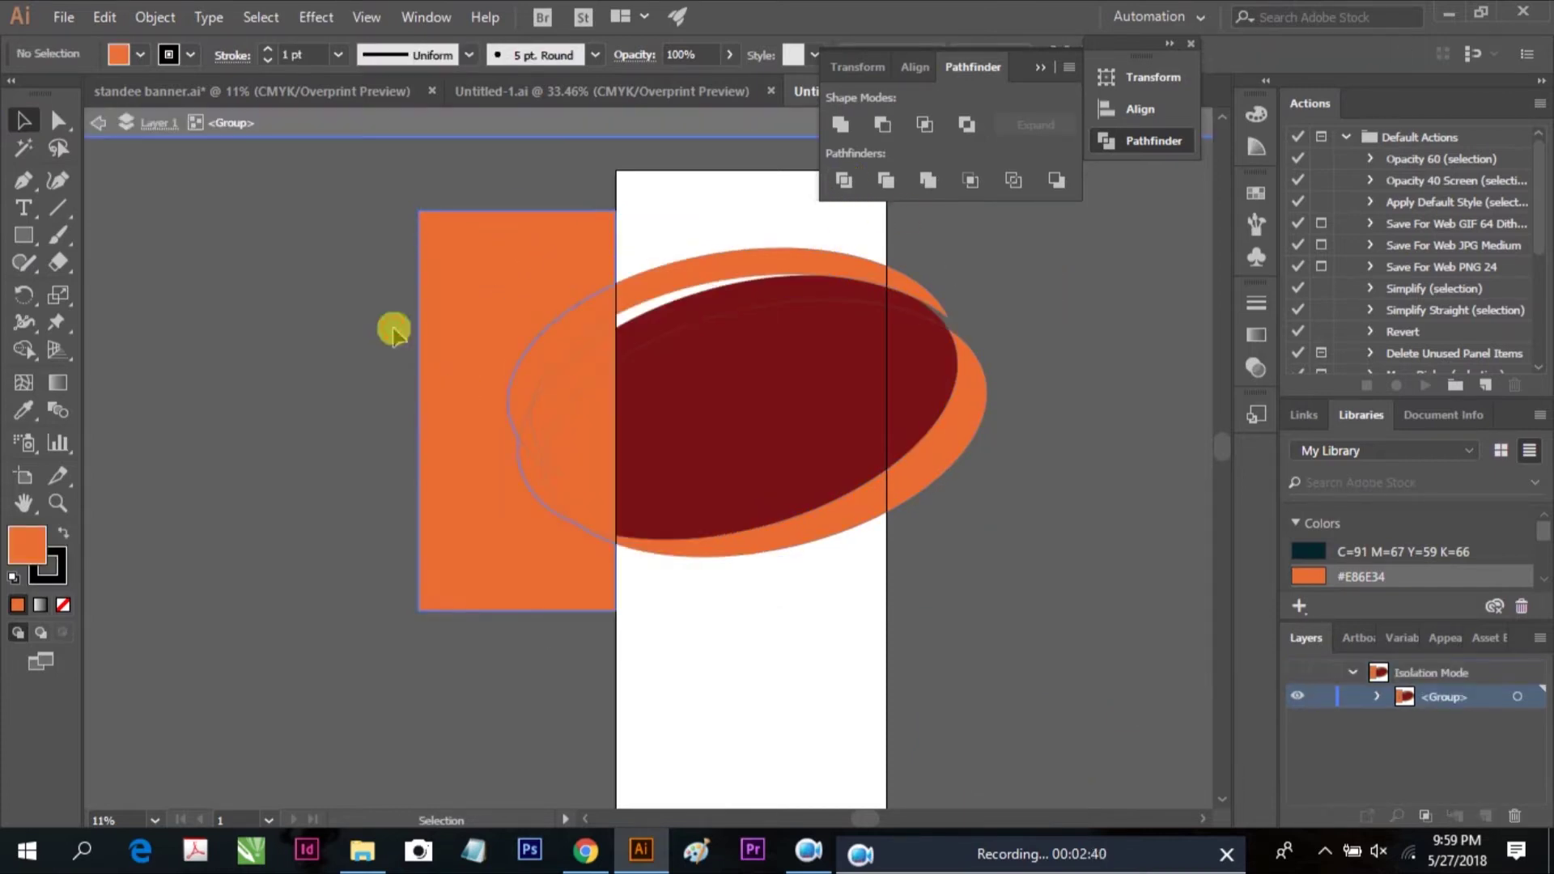
double_click(531, 260)
left_click_drag(531, 260, 415, 259)
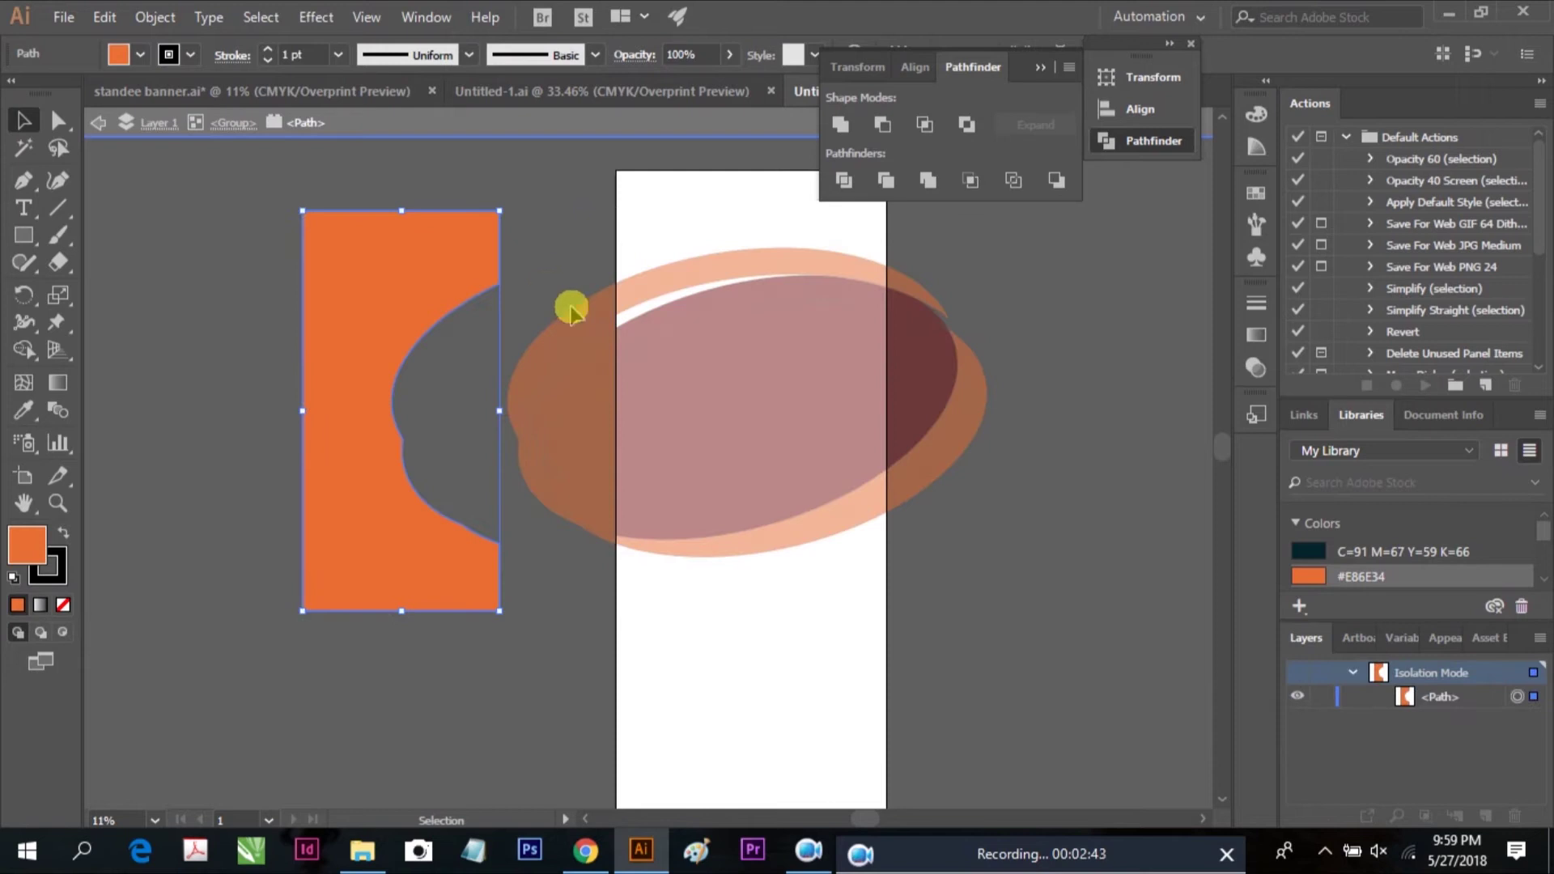
key("Delete")
key("Escape")
Ungroup the divided pieces and delete the orange piece left of the artboard
left_click(537, 513)
right_click(569, 510)
left_click(624, 596)
left_click(568, 537)
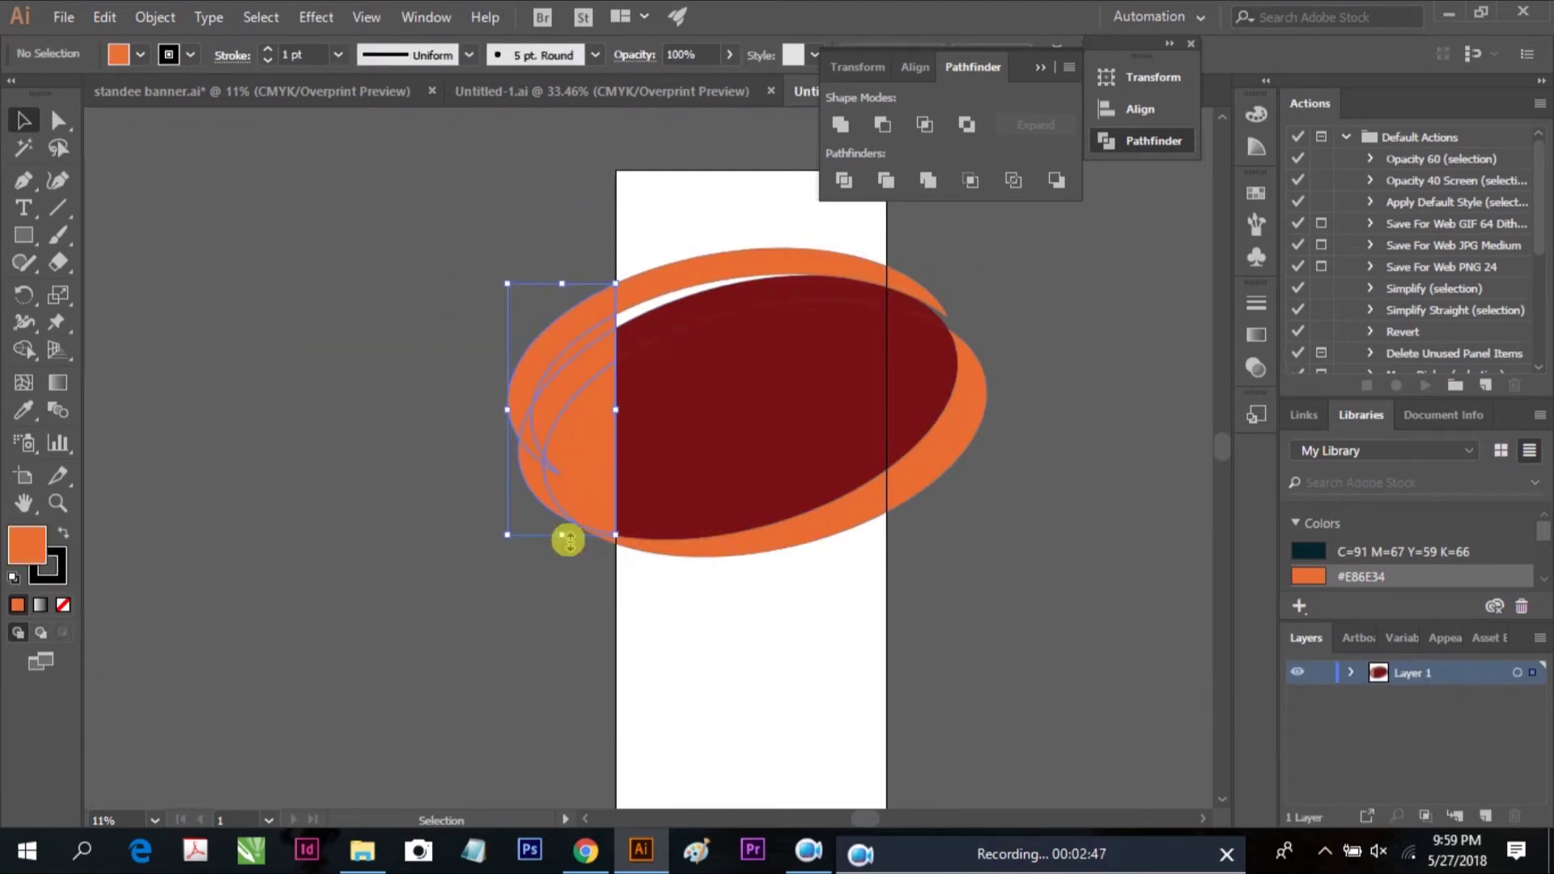
key("Delete")
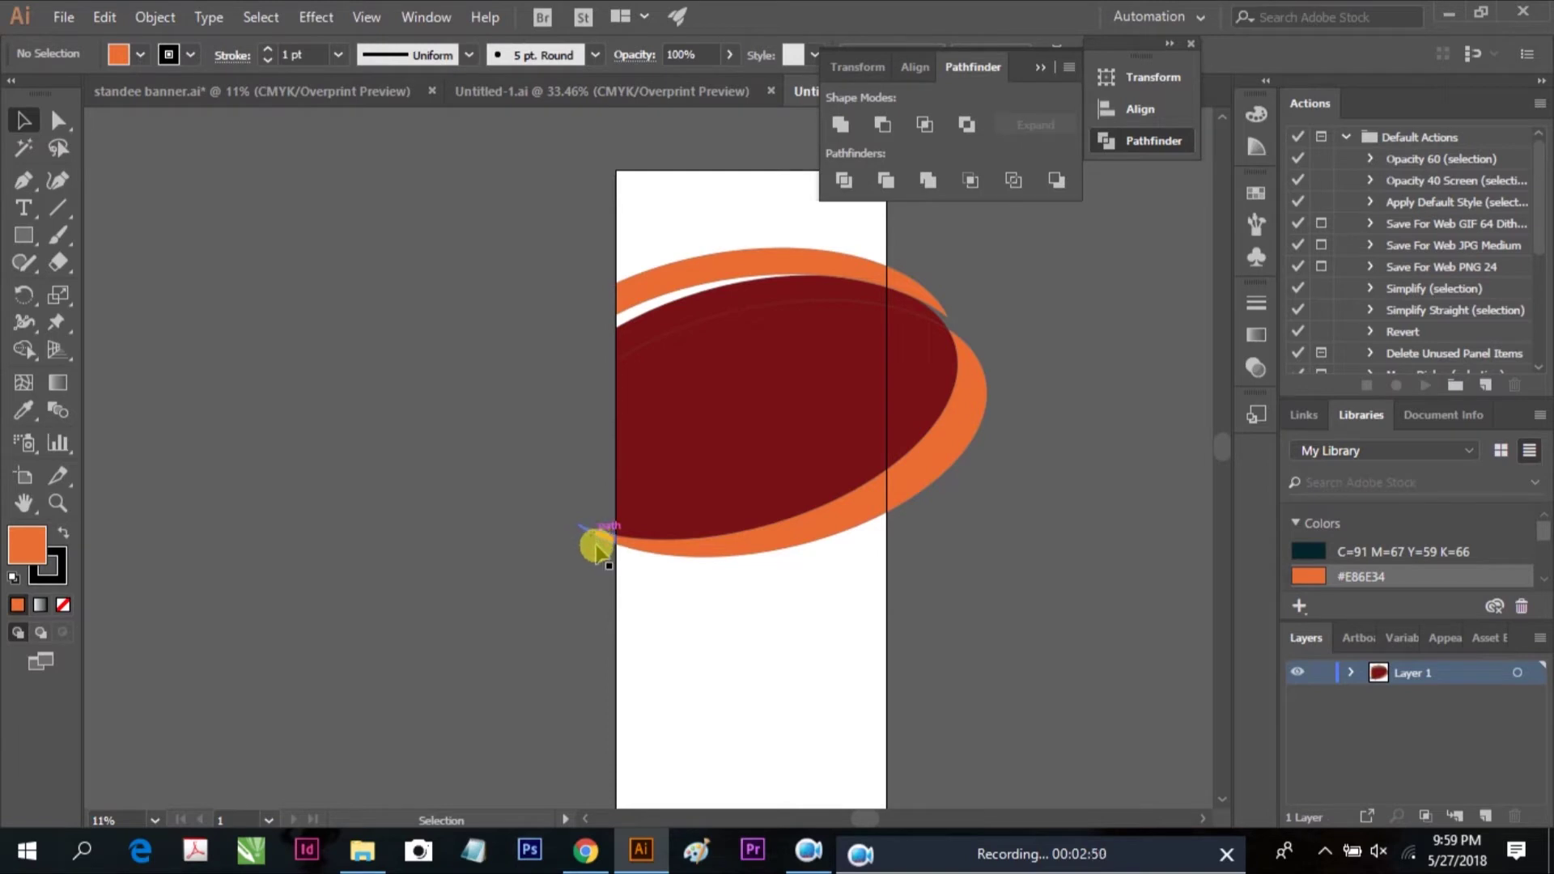
double_click(582, 543)
double_click(623, 568)
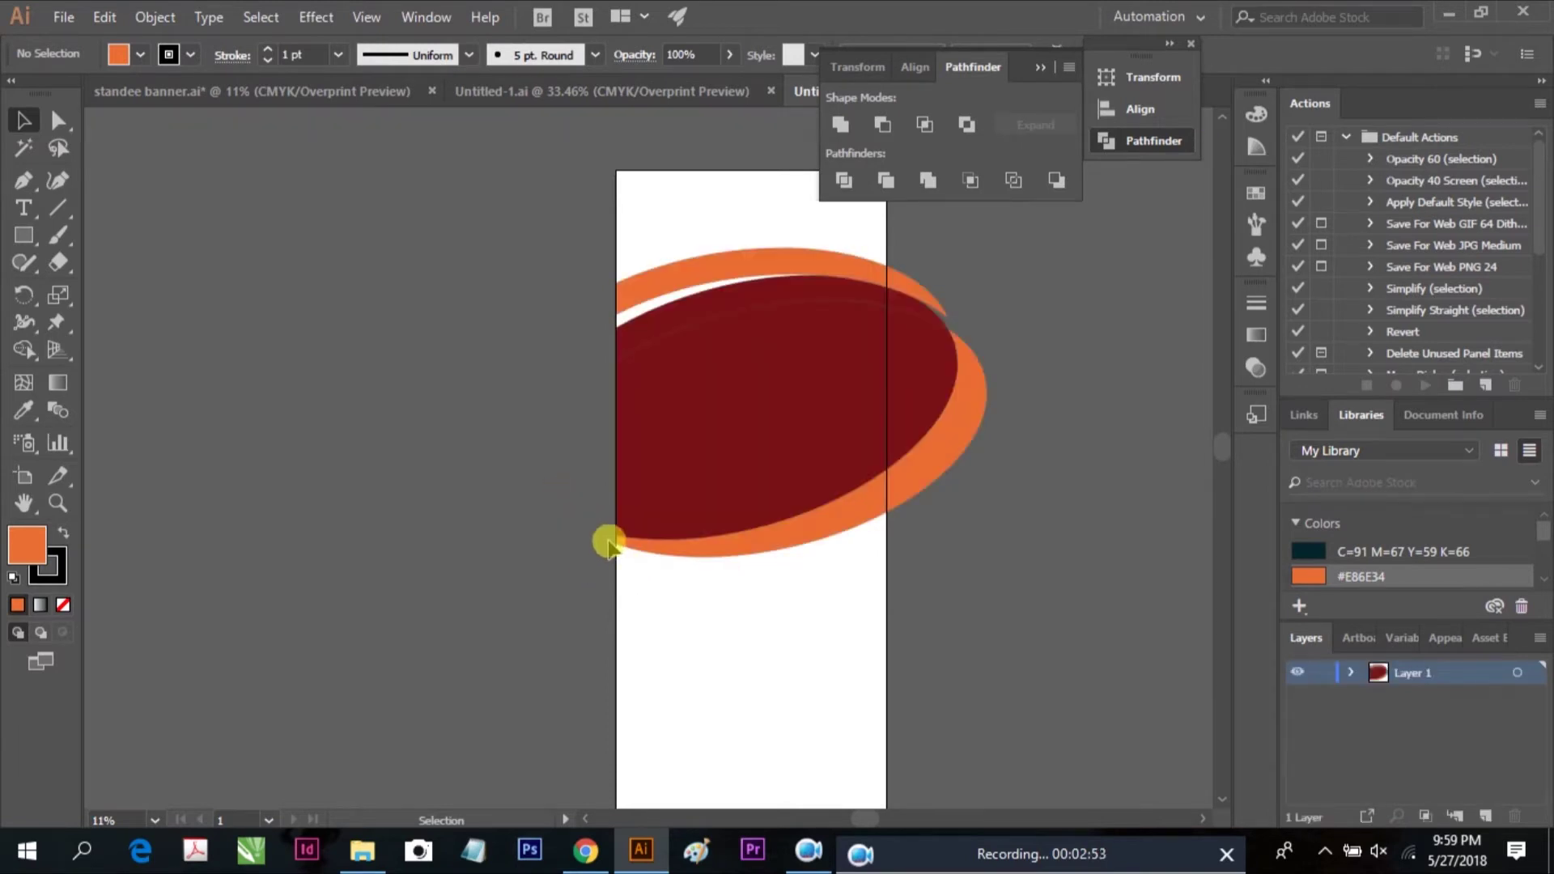
left_click_drag(1071, 454, 1009, 479)
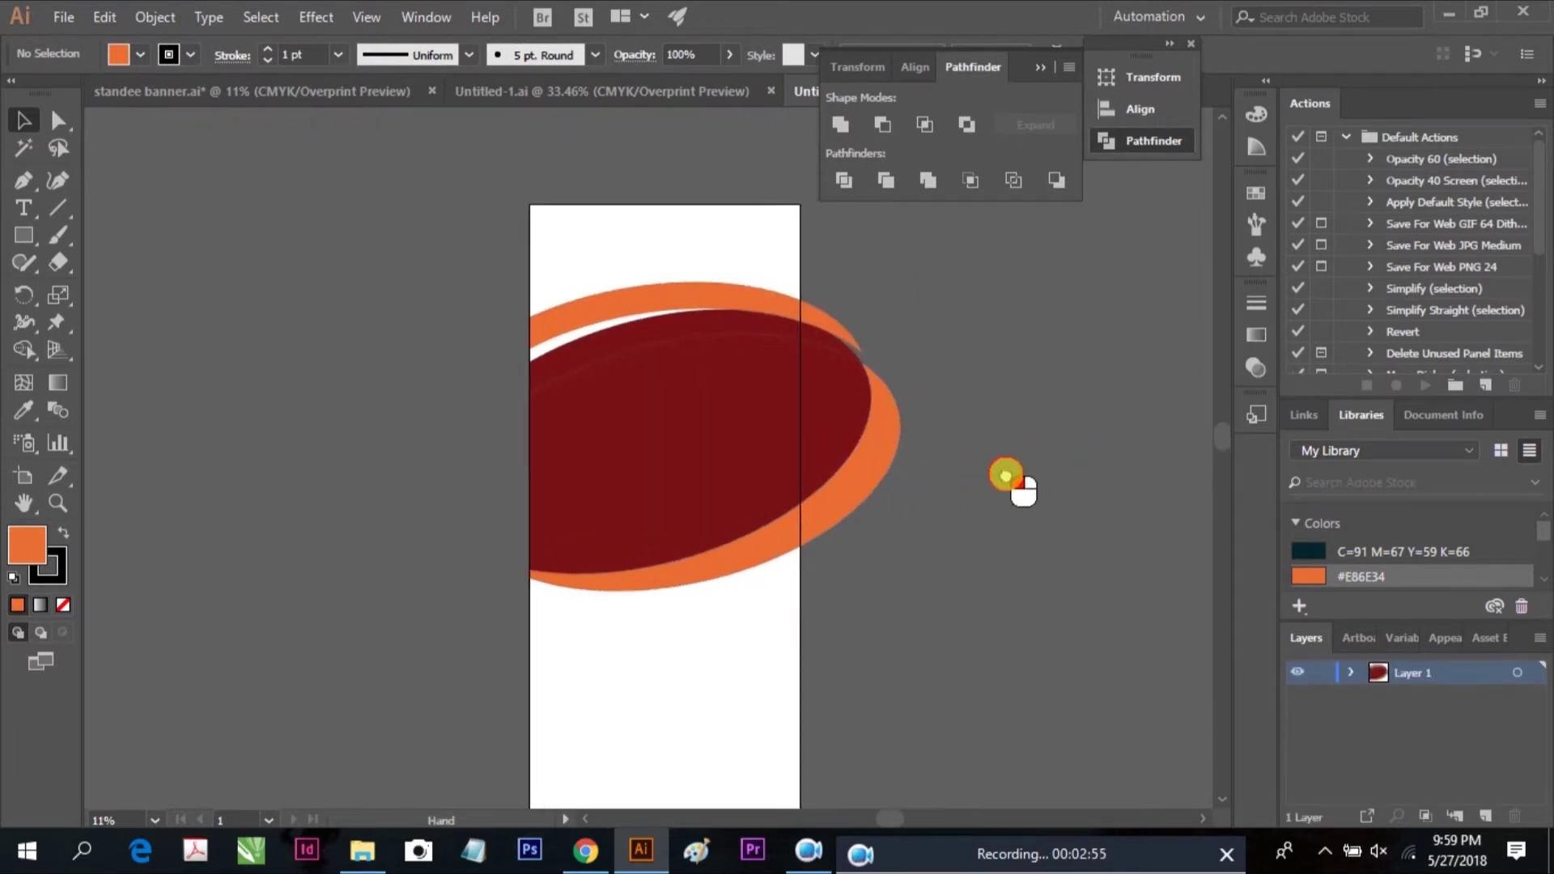
Cover the right overhang with a rectangle, ungroup the divided pieces, and delete those past the edge
left_click_drag(1003, 615, 799, 276)
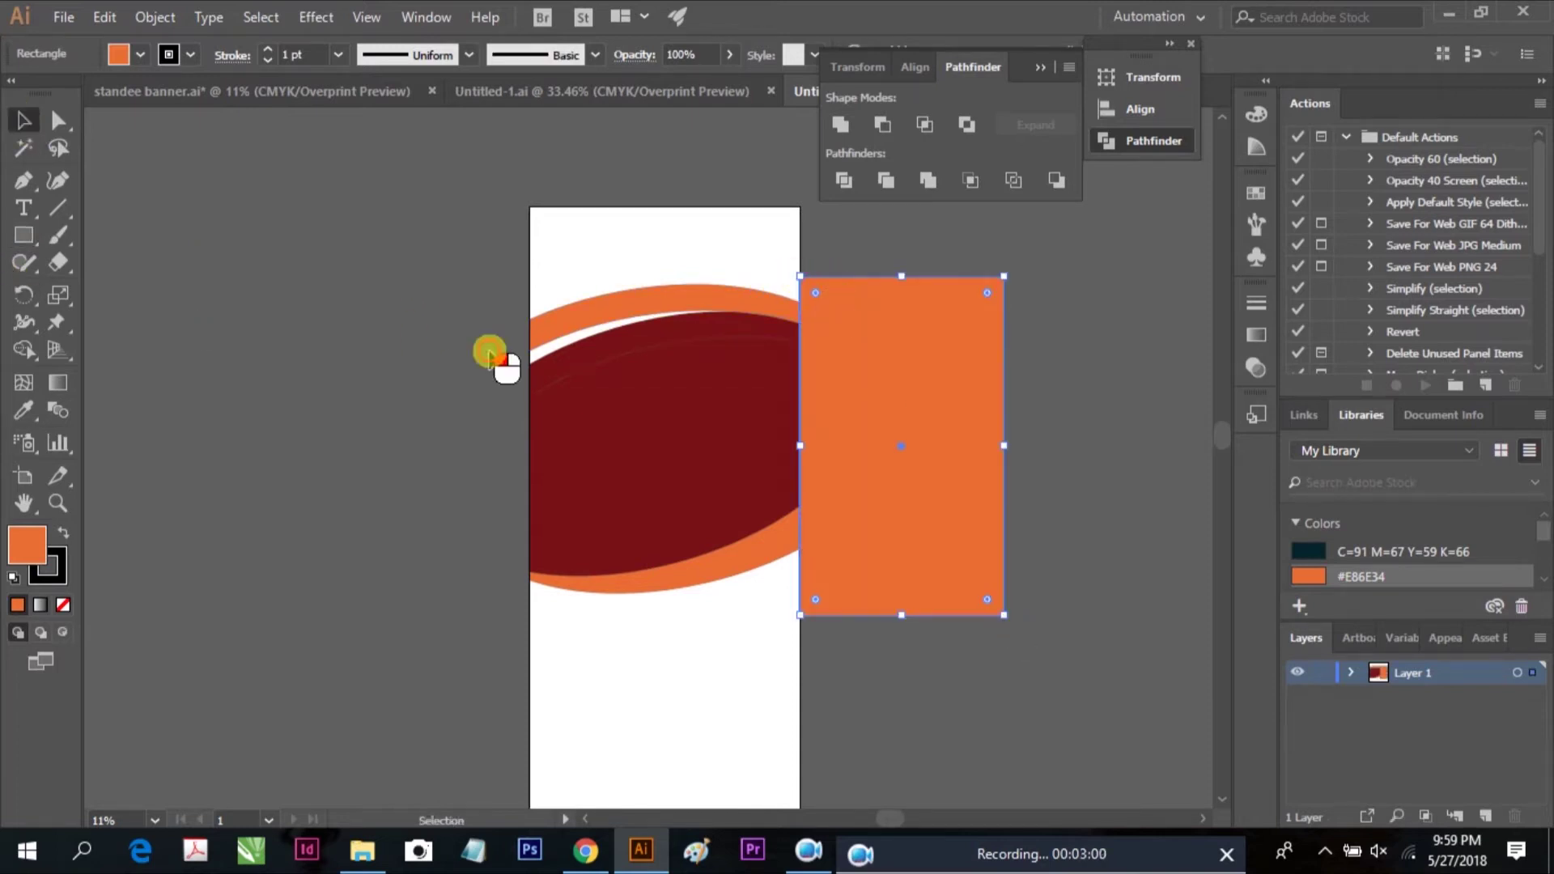
left_click_drag(530, 267, 654, 642)
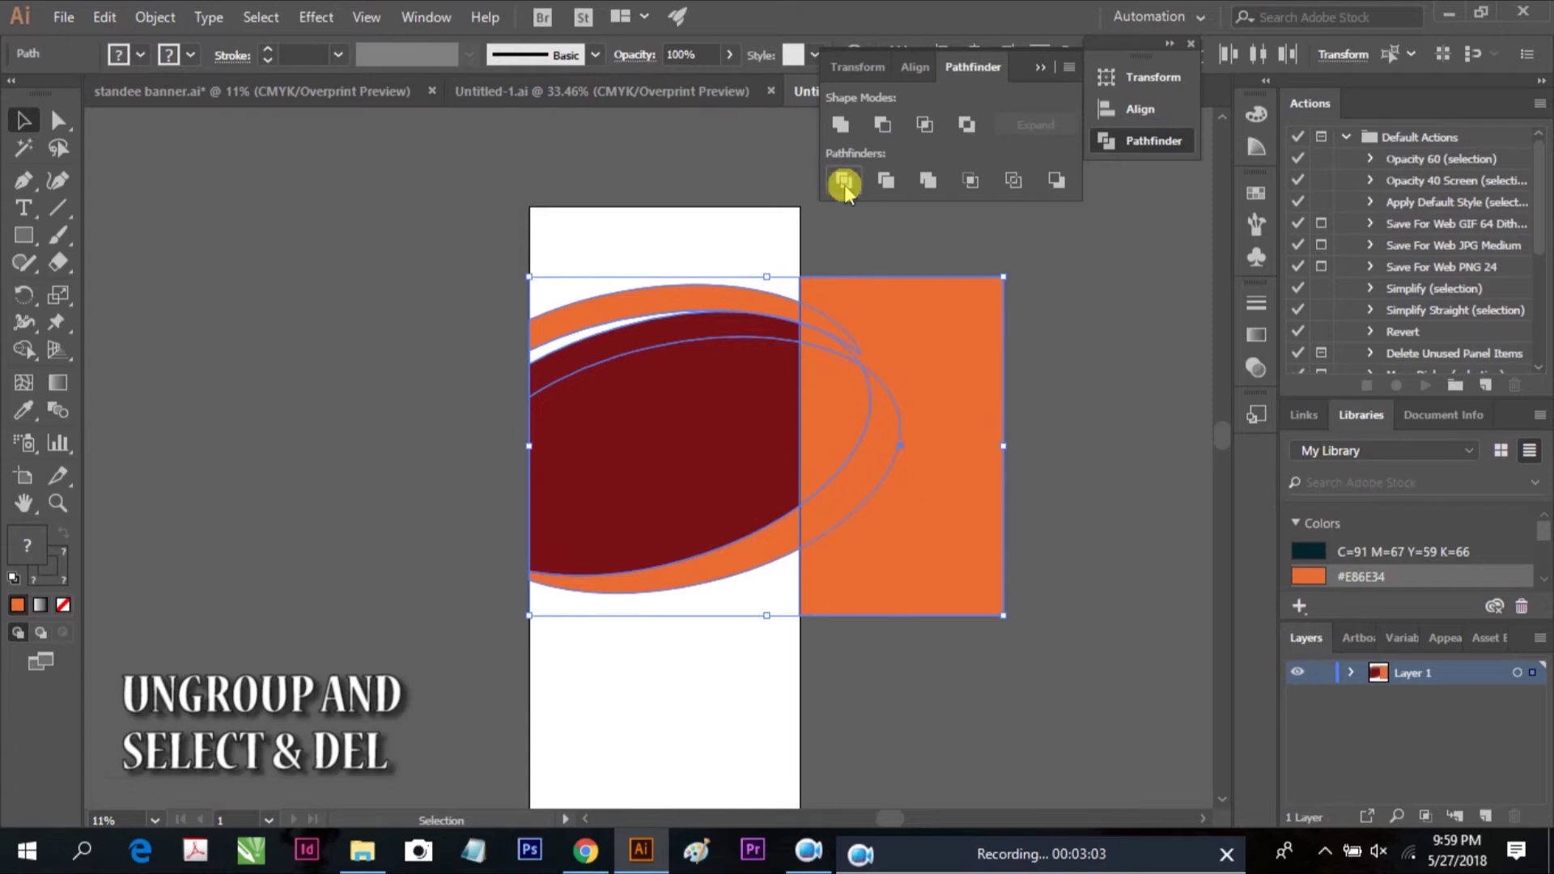
right_click(874, 303)
left_click(930, 506)
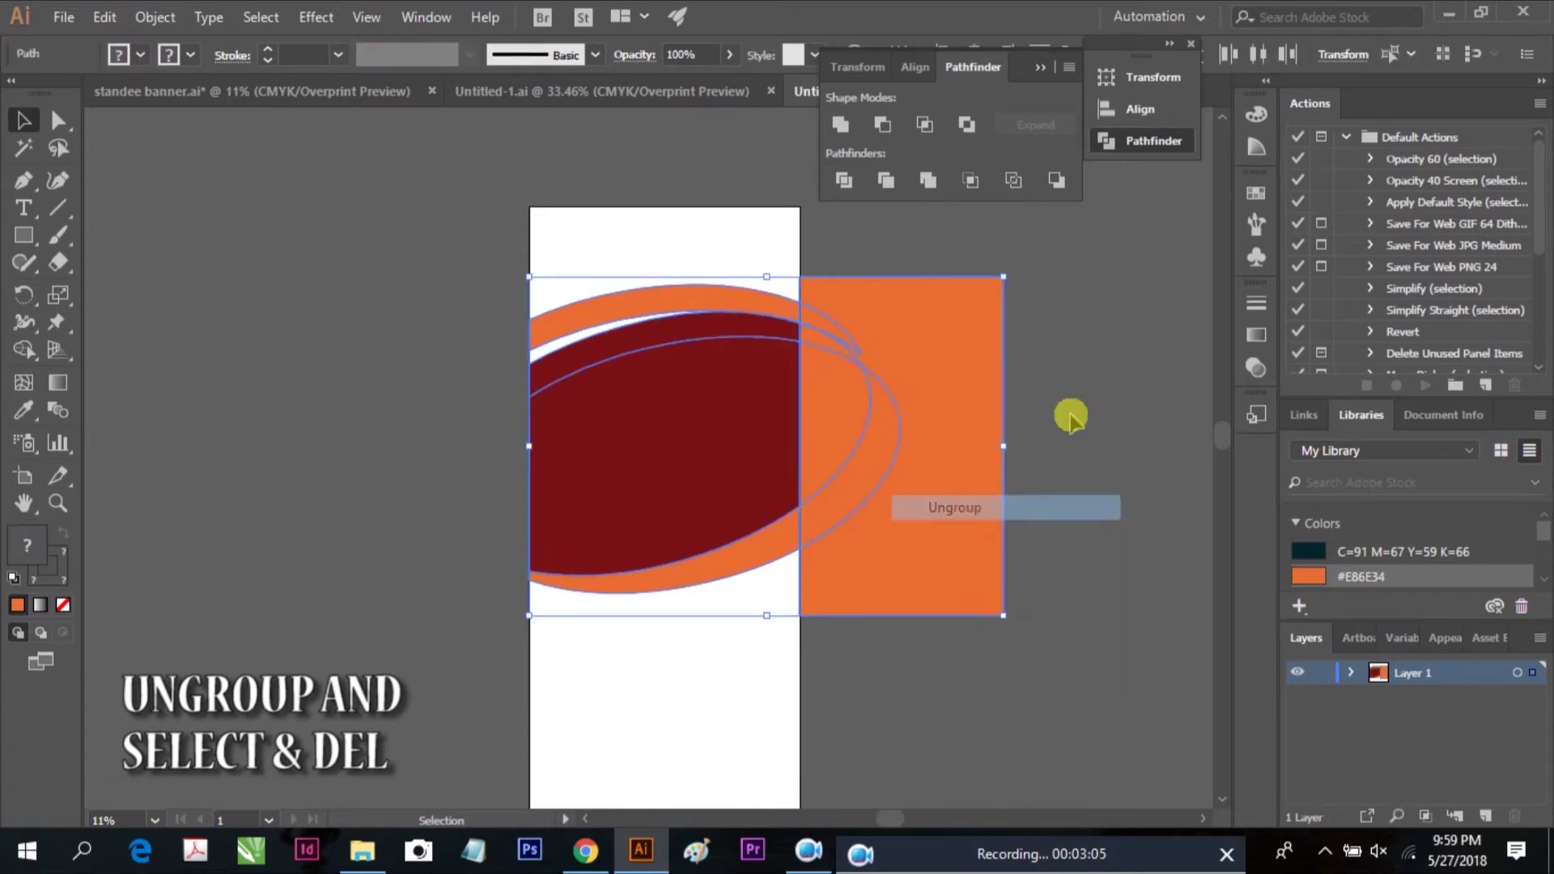
left_click(870, 344)
key("Delete")
left_click(982, 346)
key("Delete")
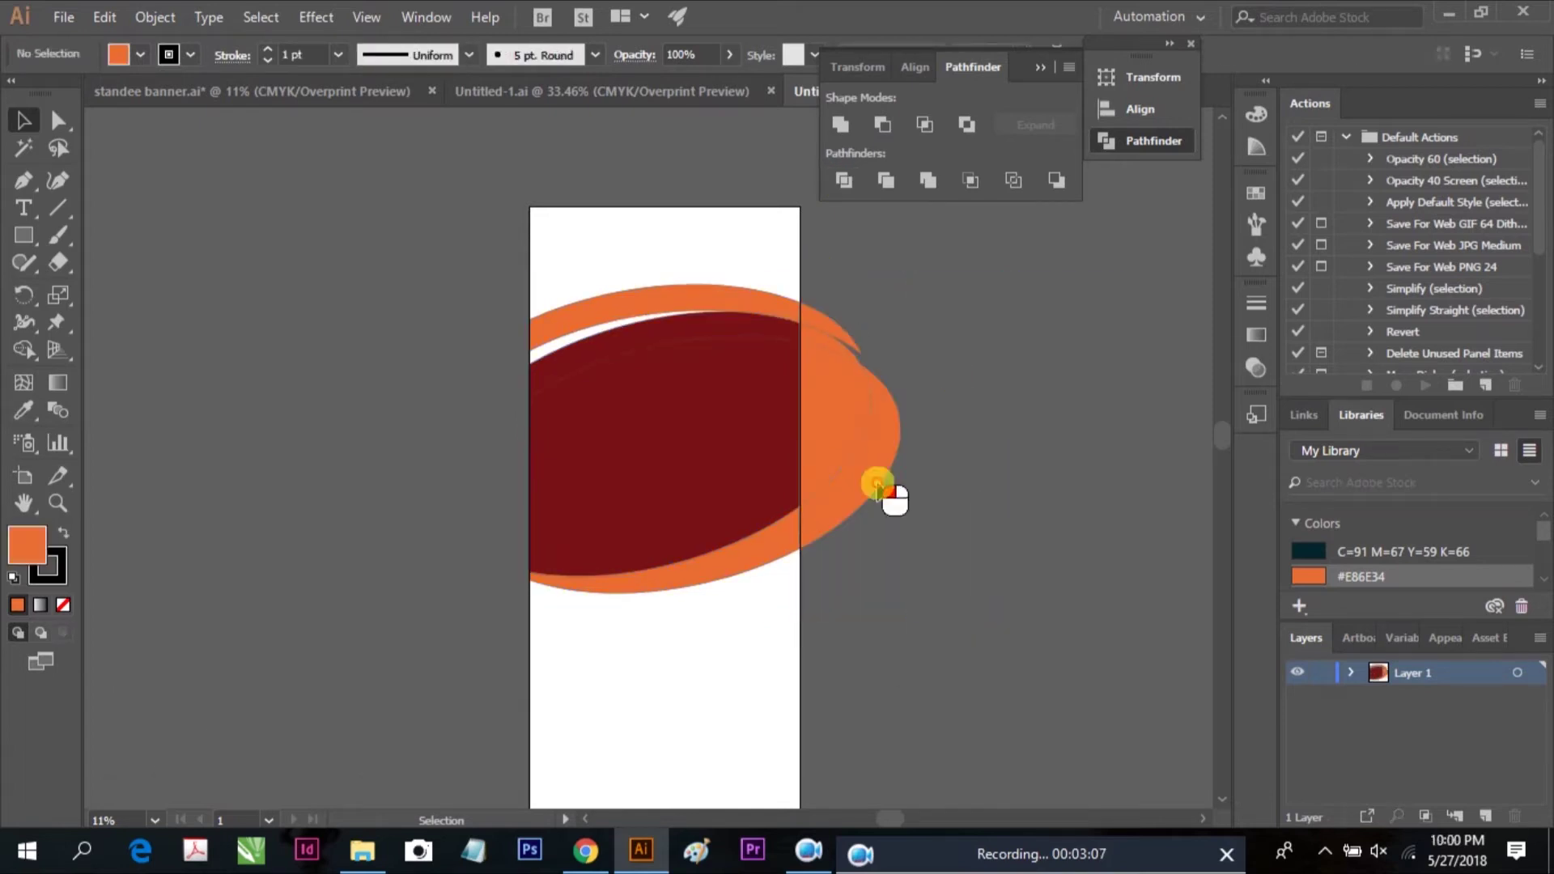
left_click(878, 485)
key("Delete")
Rotate the top orange arc slightly, stretch it to the right edge and raise it
left_click(710, 467)
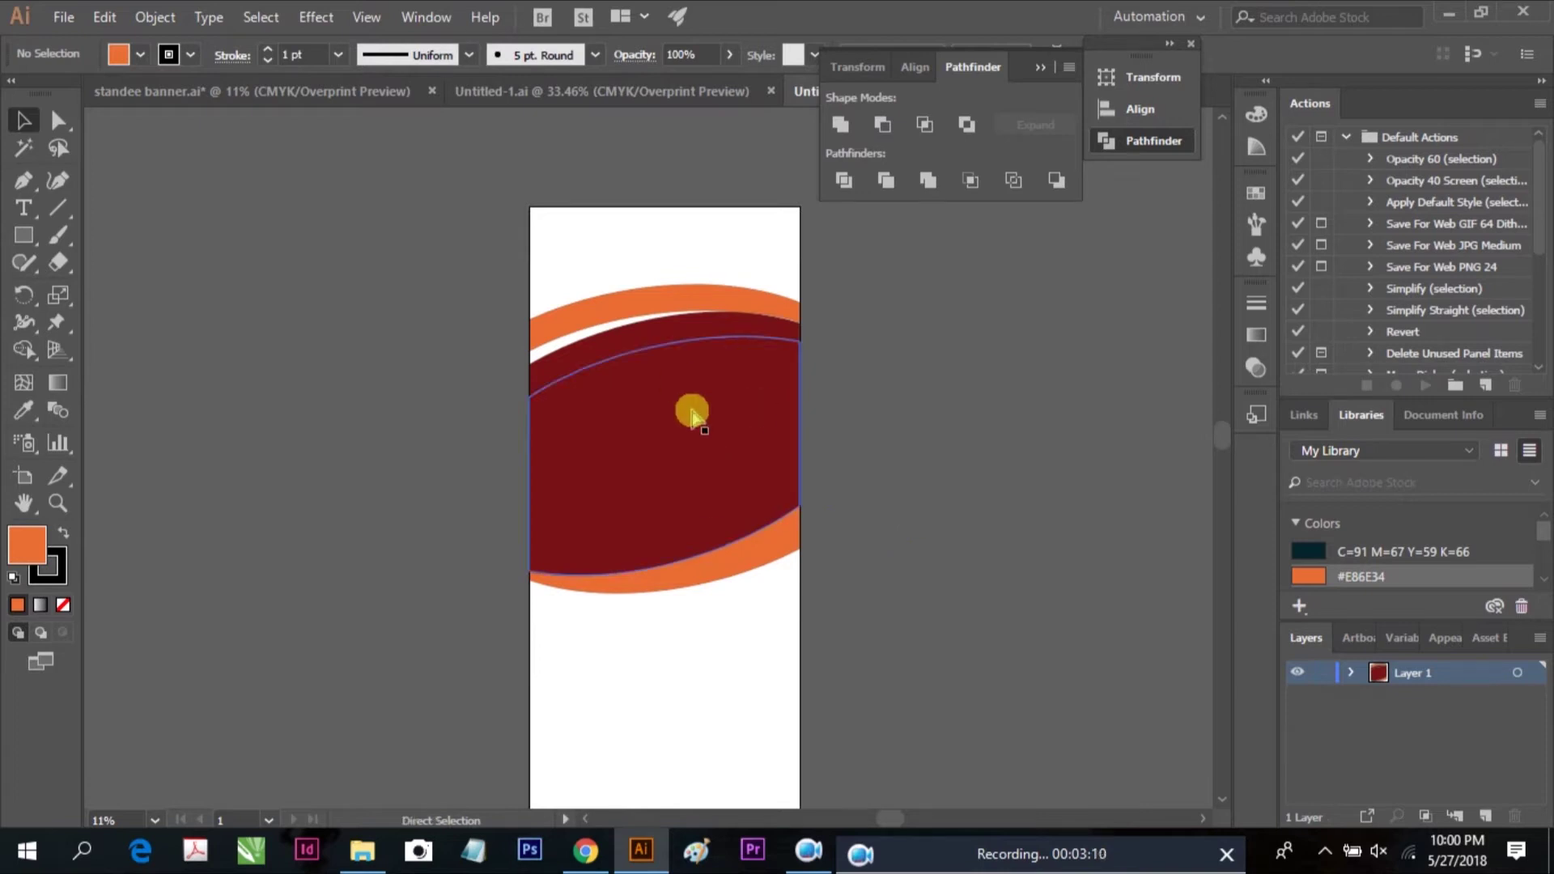
scroll(692, 415, "up", 5)
scroll(676, 434, "down", 5)
left_click_drag(871, 479, 809, 473)
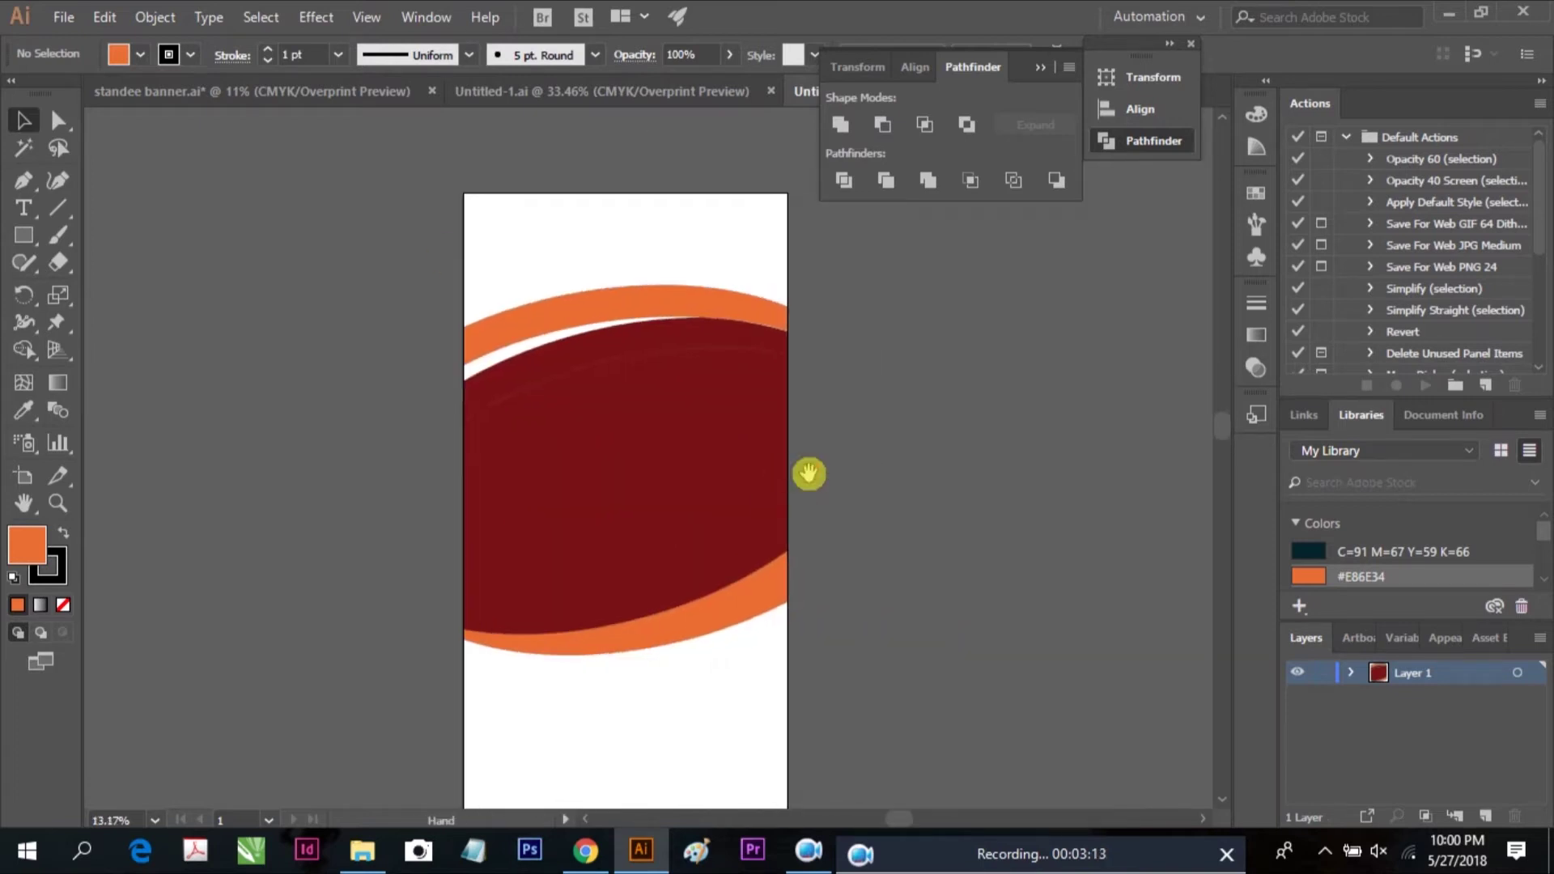
left_click(653, 302)
left_click_drag(458, 275, 450, 284)
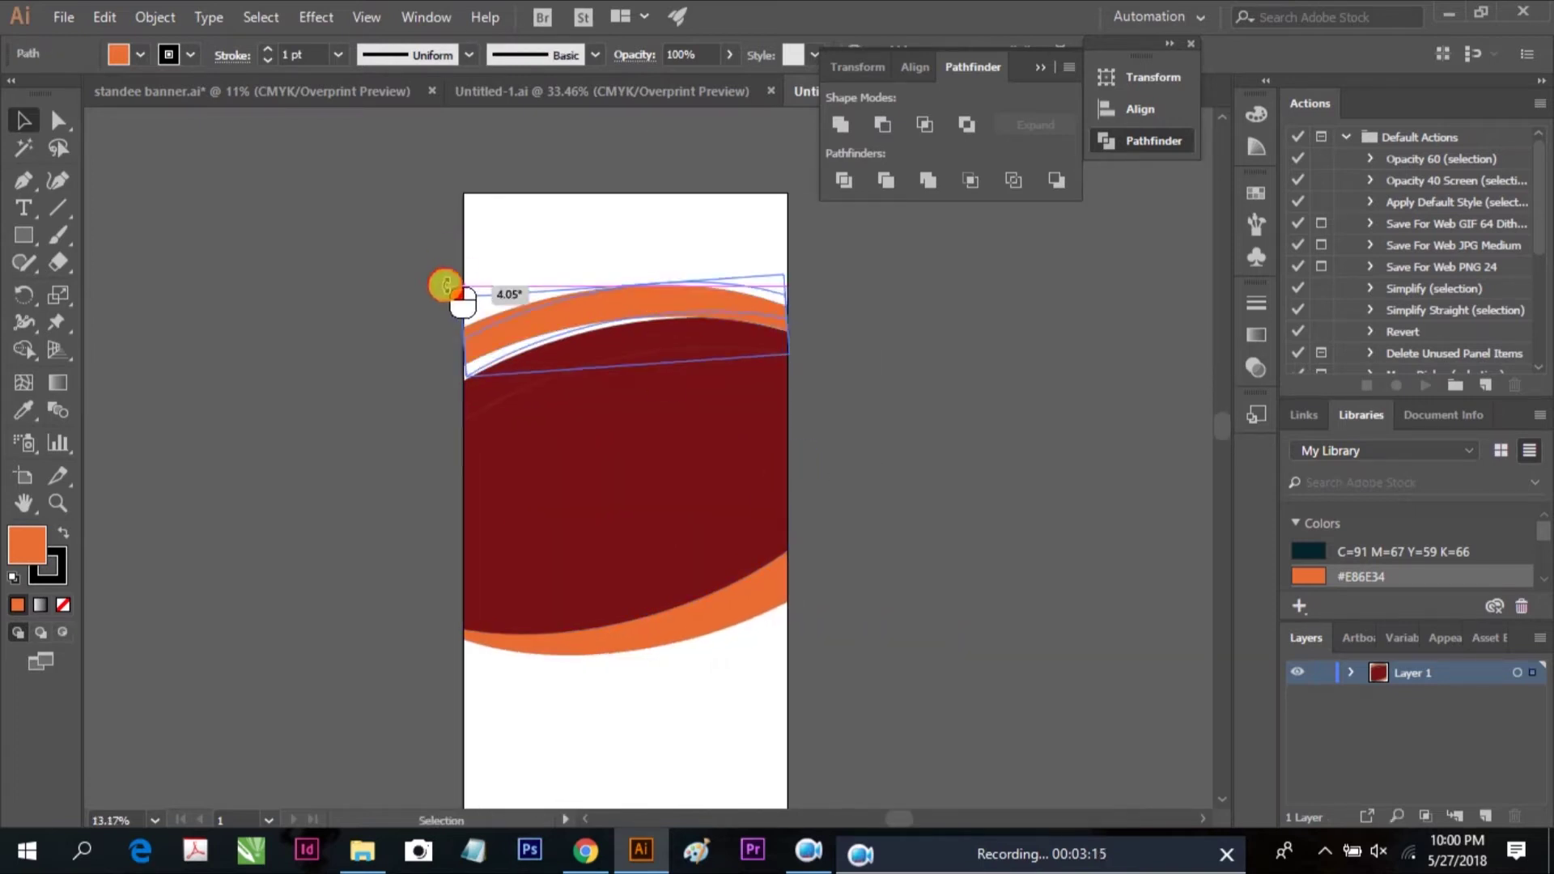
left_click_drag(583, 305, 583, 312)
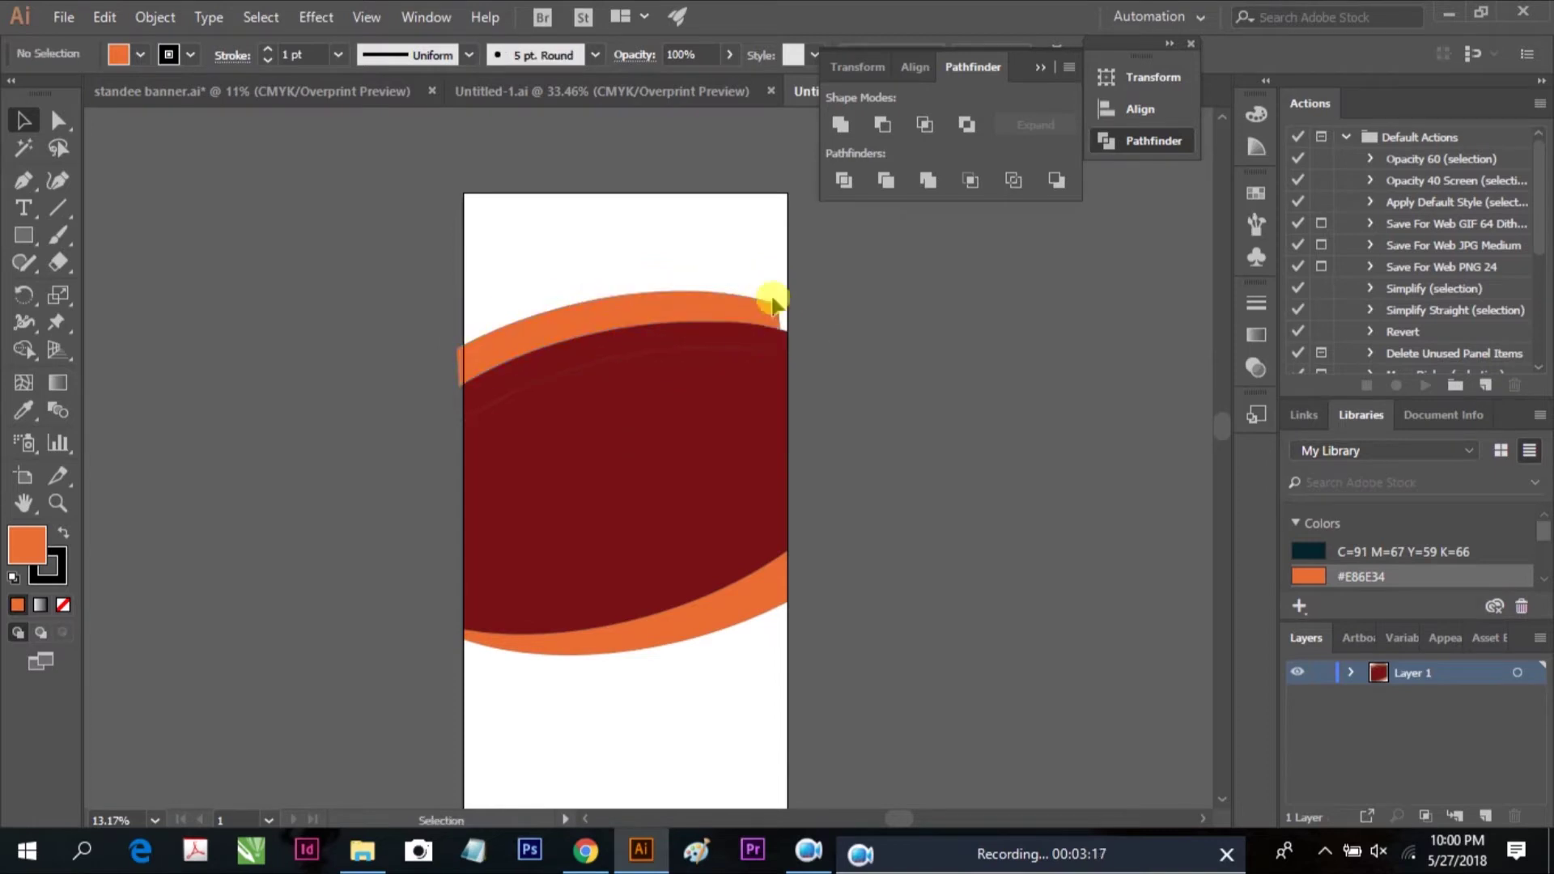
left_click_drag(777, 285, 839, 274)
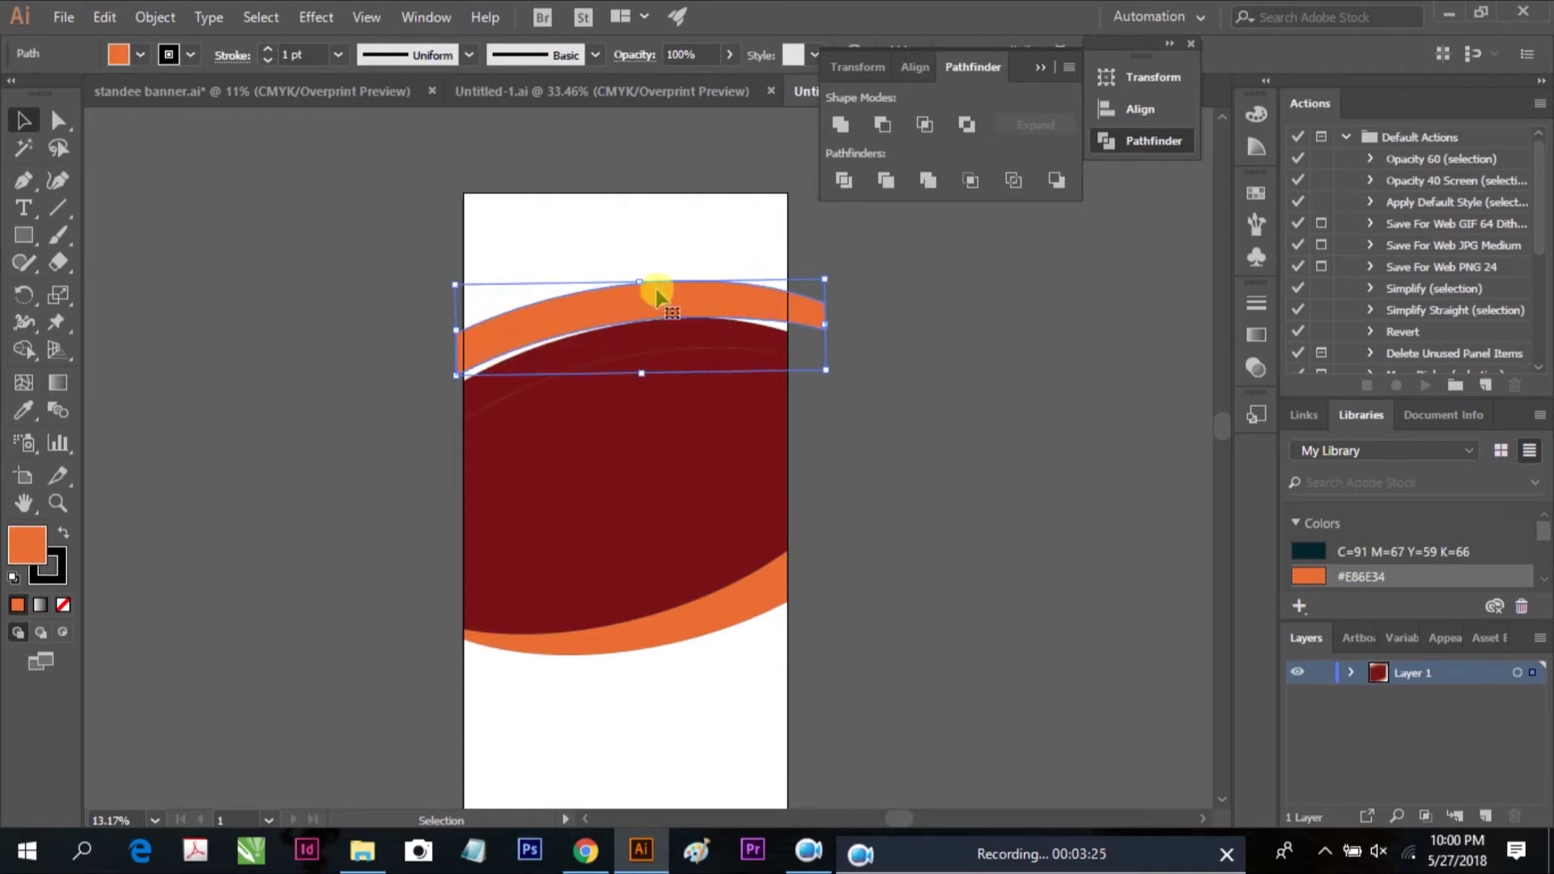
left_click_drag(645, 281, 645, 267)
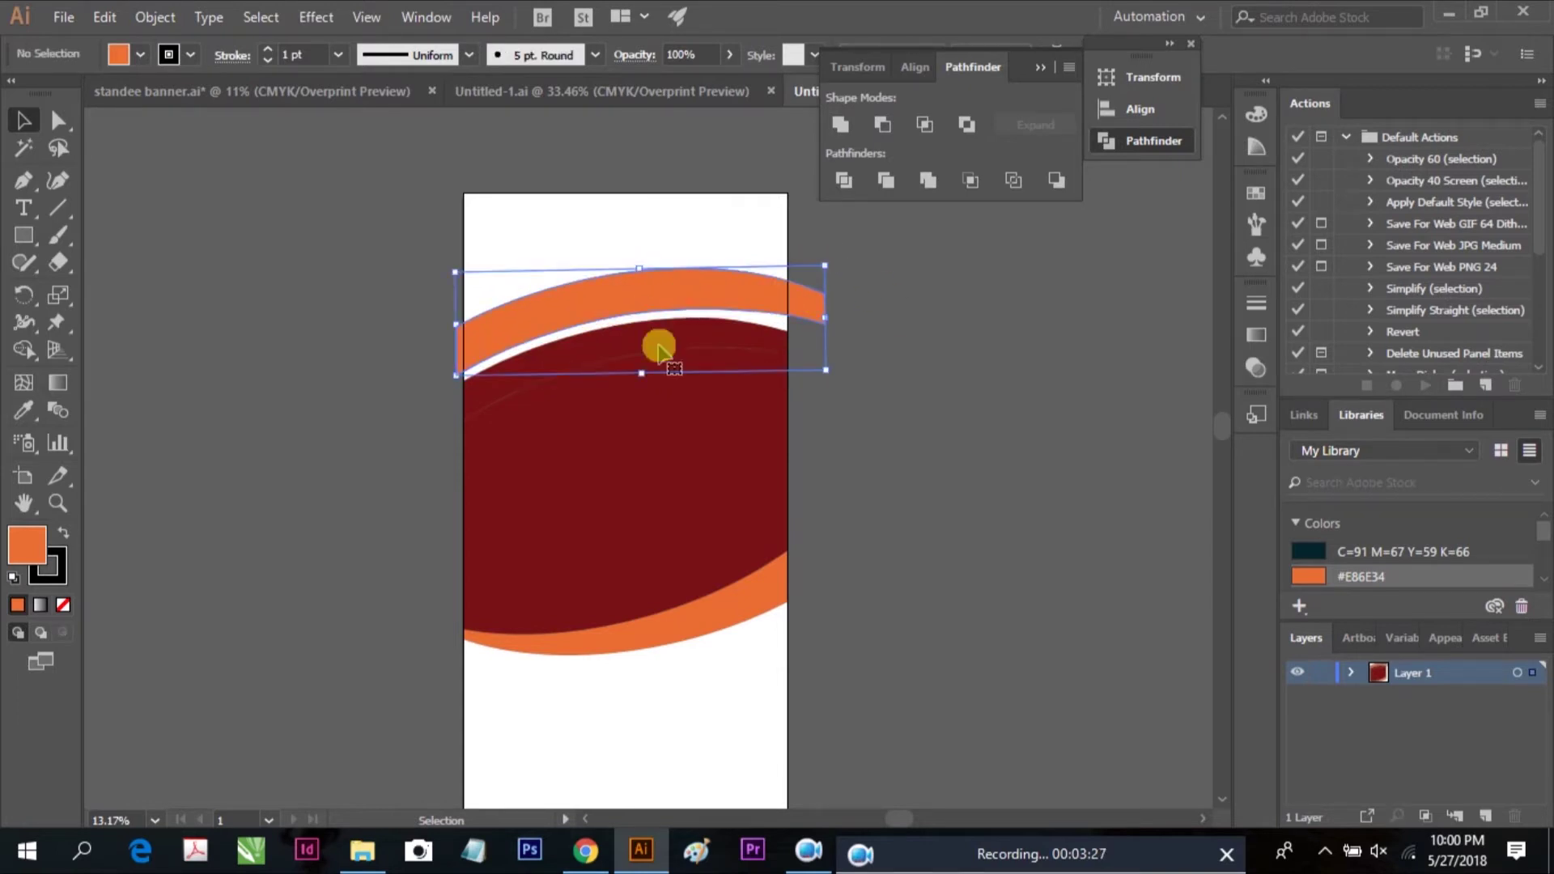
left_click(682, 354)
scroll(1530, 550, "down", 5)
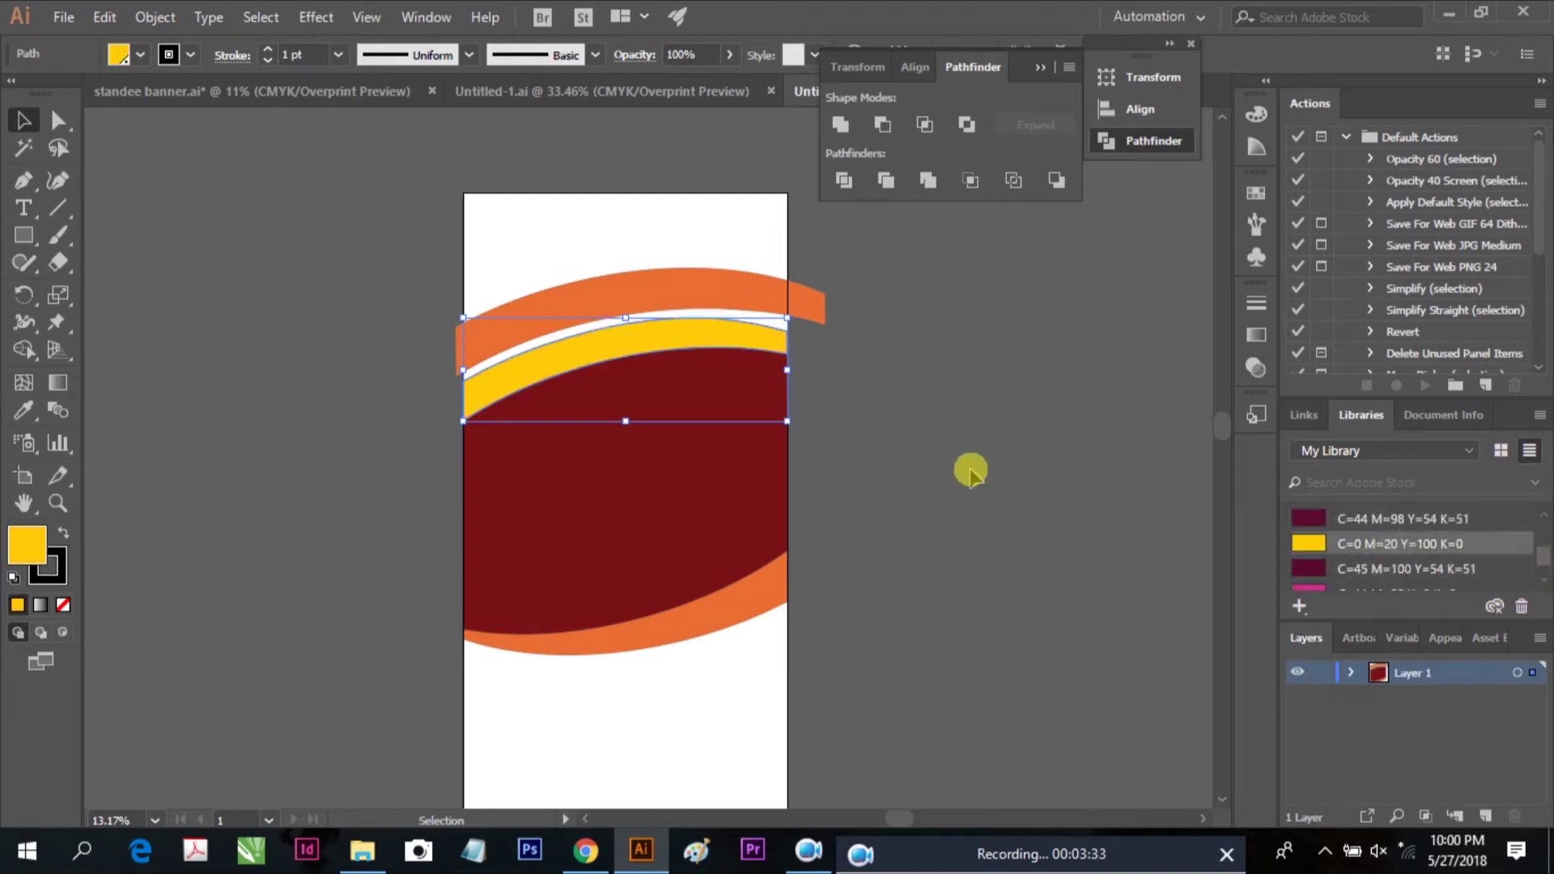
Colour the thin band yellow and add a yellow copy of the bottom arc 0.95 in lower
left_click(566, 306)
key("ctrl+shift+a")
left_click(765, 619)
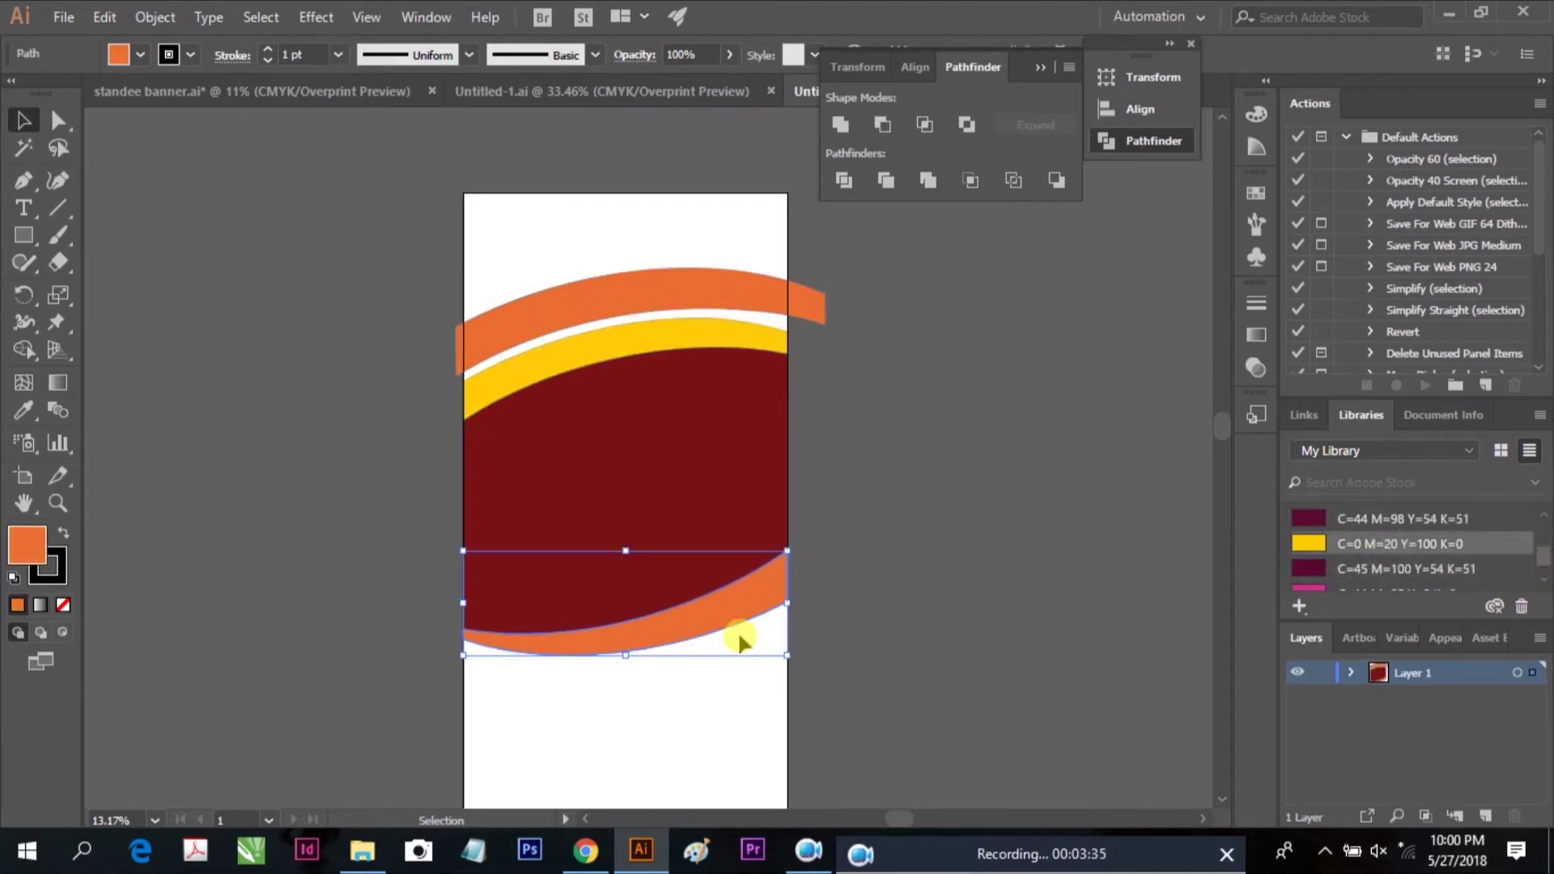
left_click_drag(728, 614, 732, 627)
left_click(740, 619, "ctrl")
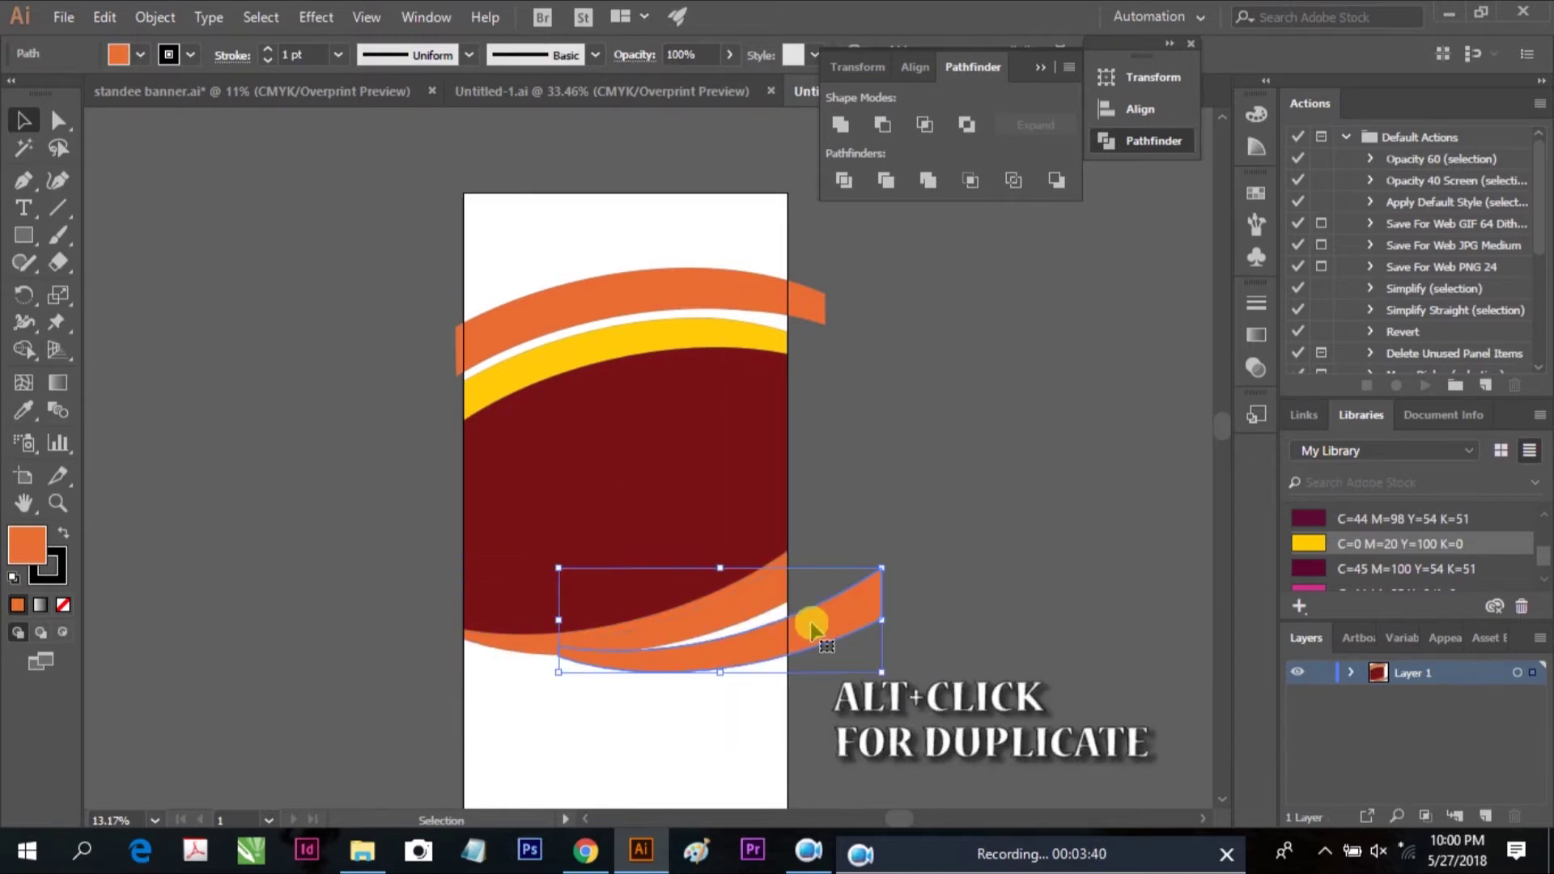
left_click(1307, 543)
Send the yellow arc copy to the back and resize the top orange arc
key("ctrl+shift+a")
right_click(684, 652)
mouse_move(728, 516)
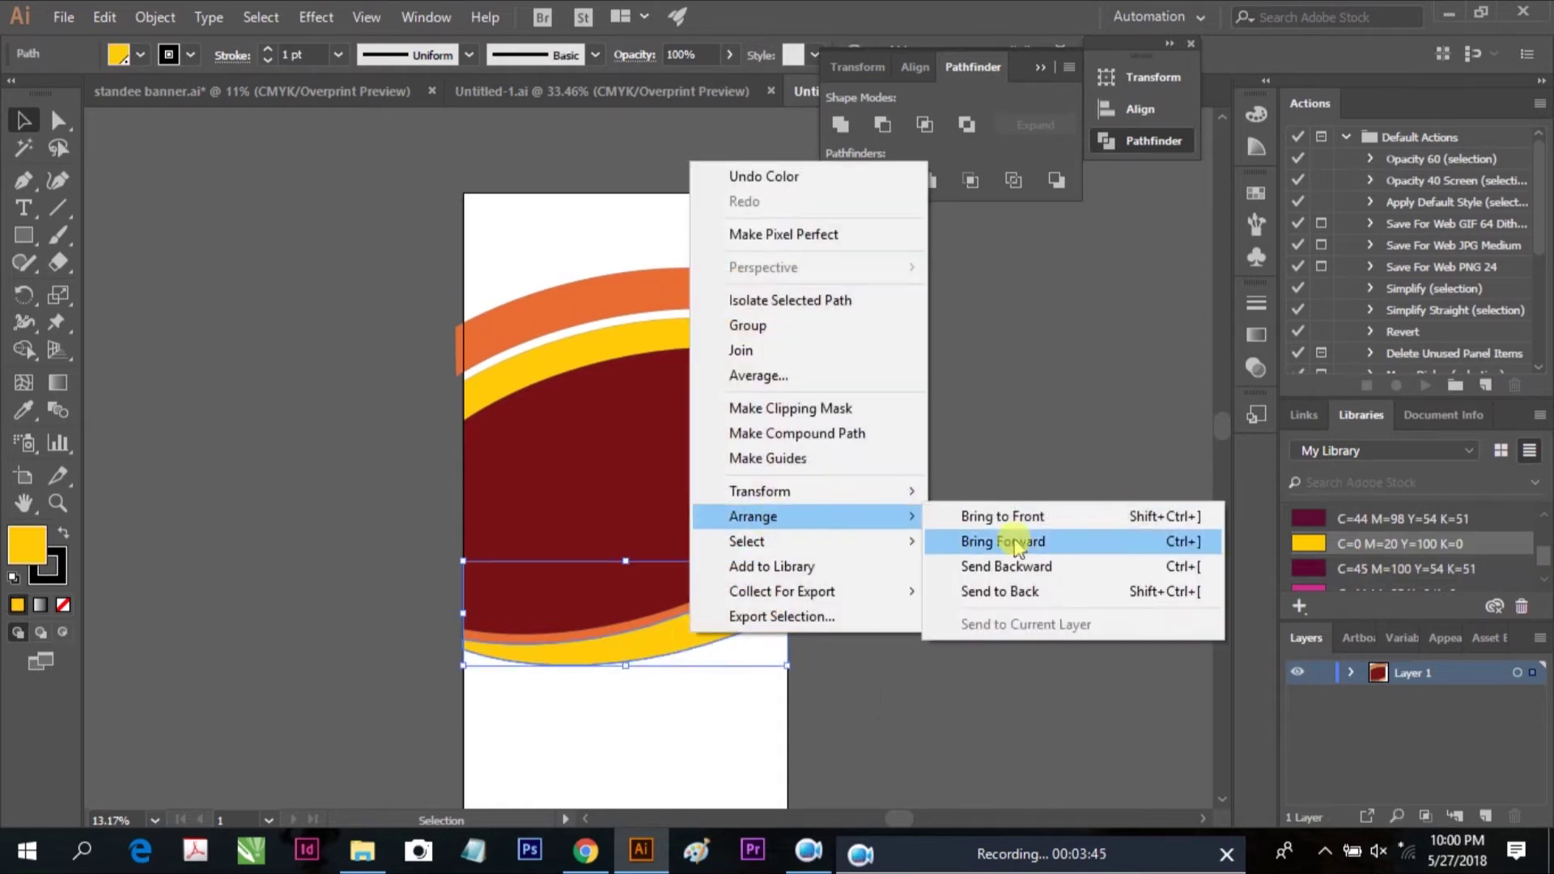
left_click(940, 594)
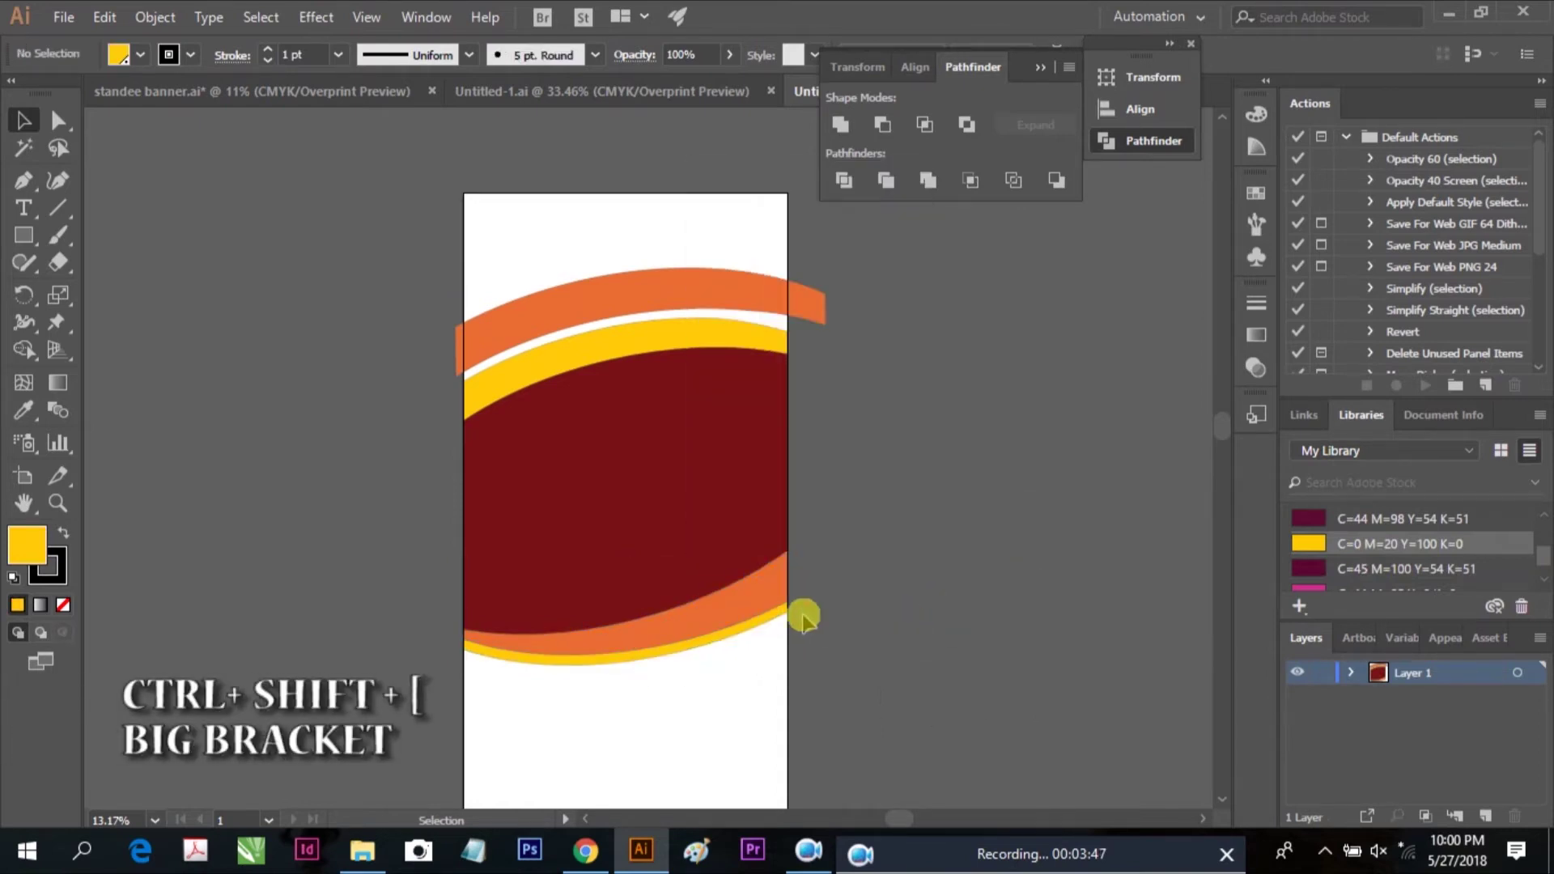
scroll(769, 494, "up", 1)
key("ctrl+shift+a")
left_click(809, 319)
left_click_drag(809, 293, 806, 314)
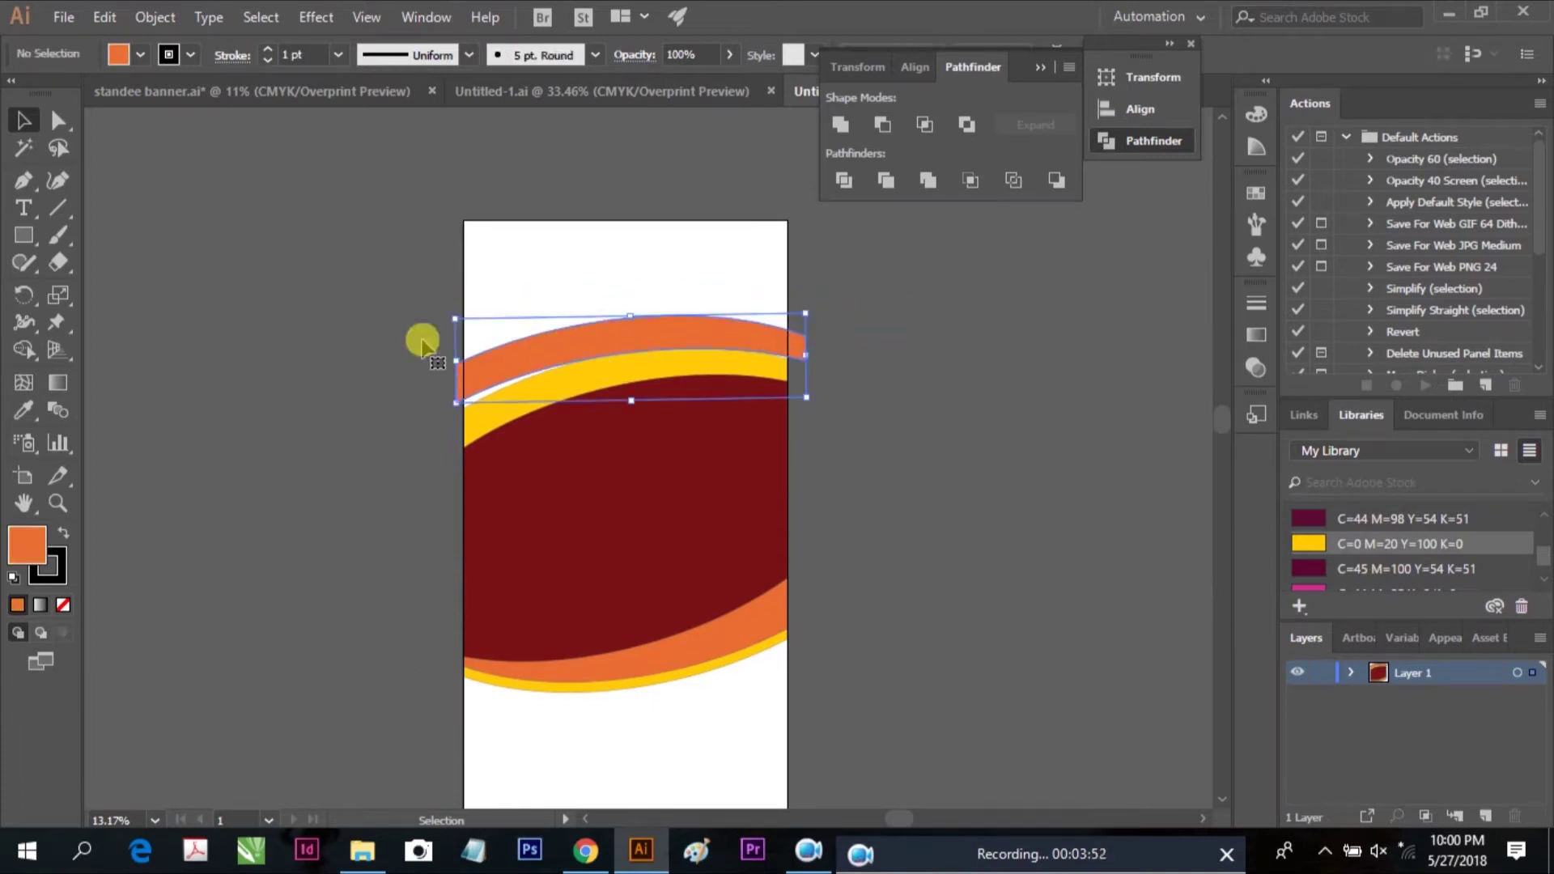
Rotate the top orange arc about 1.5 degrees, narrow it from the right, and adjust its right-end anchor
left_click_drag(441, 324, 438, 325)
left_click_drag(808, 352, 790, 350)
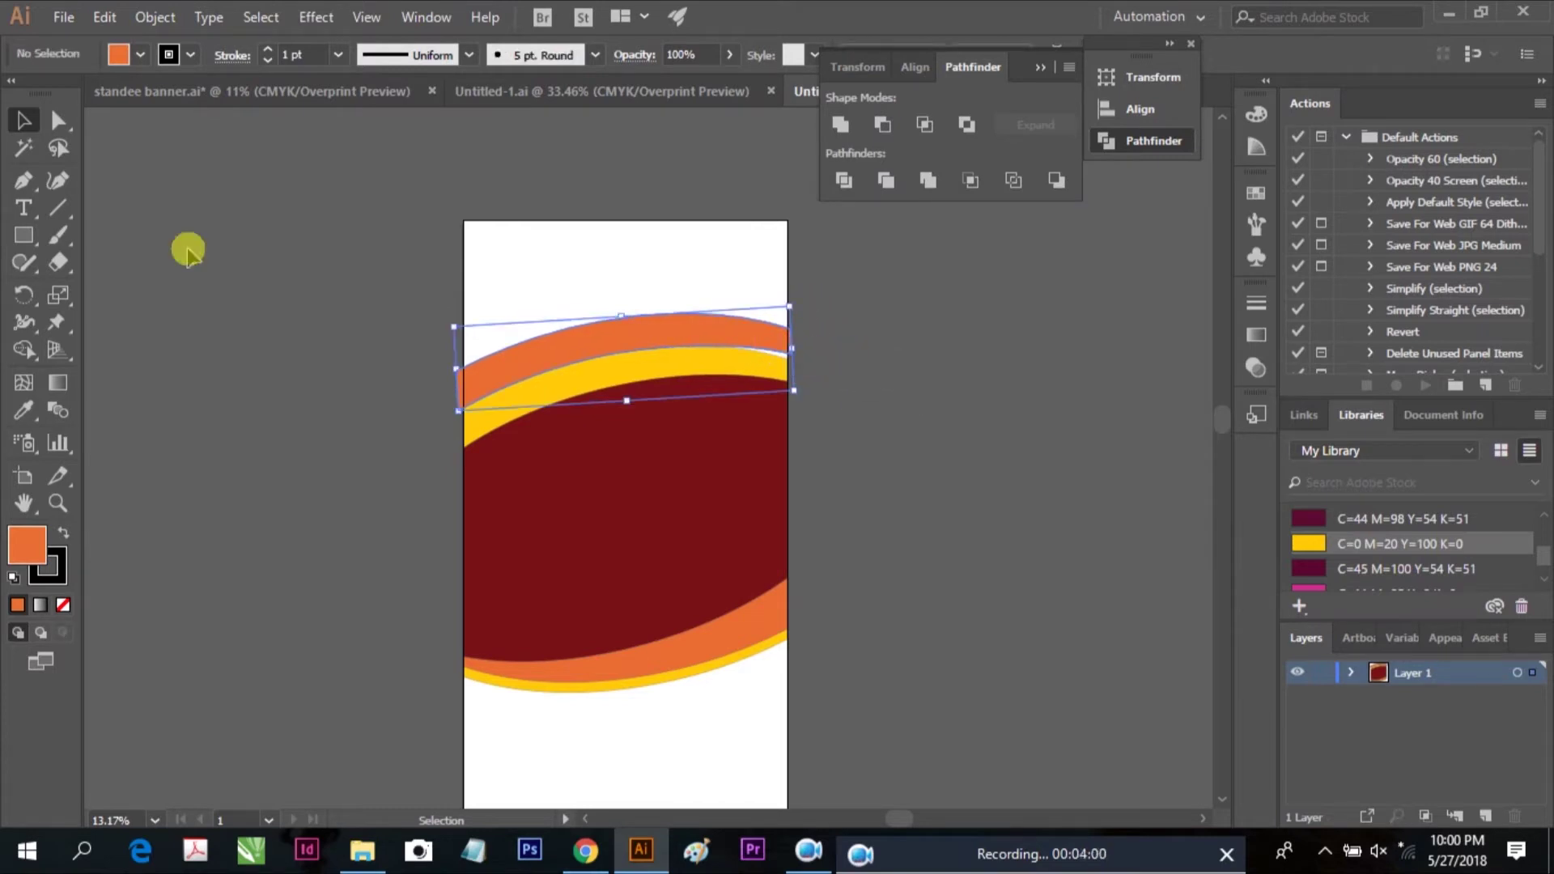
left_click(59, 126)
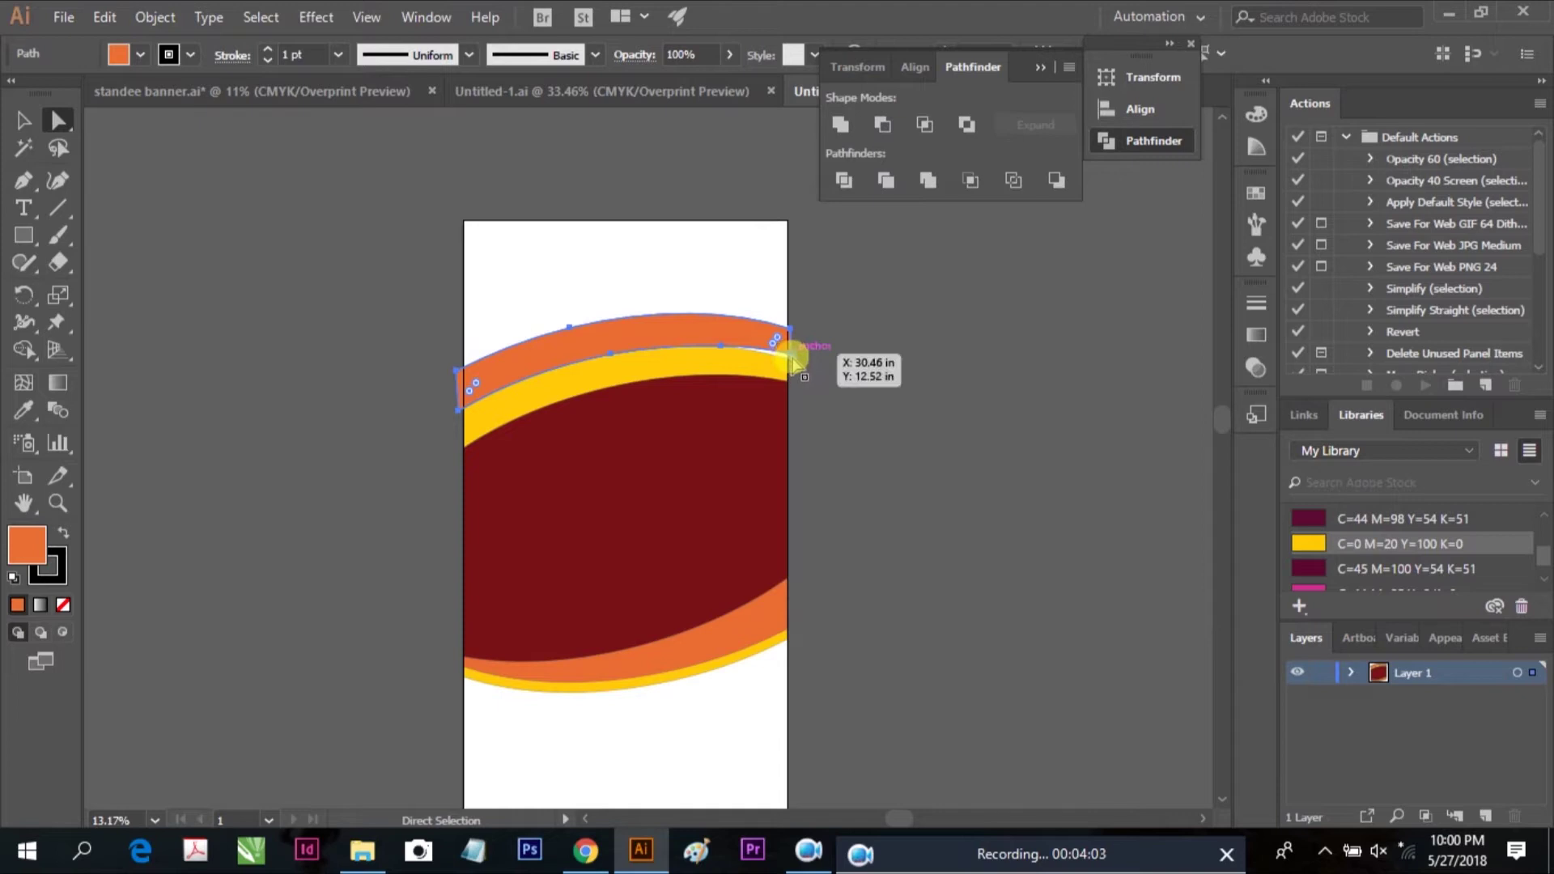
left_click(792, 356)
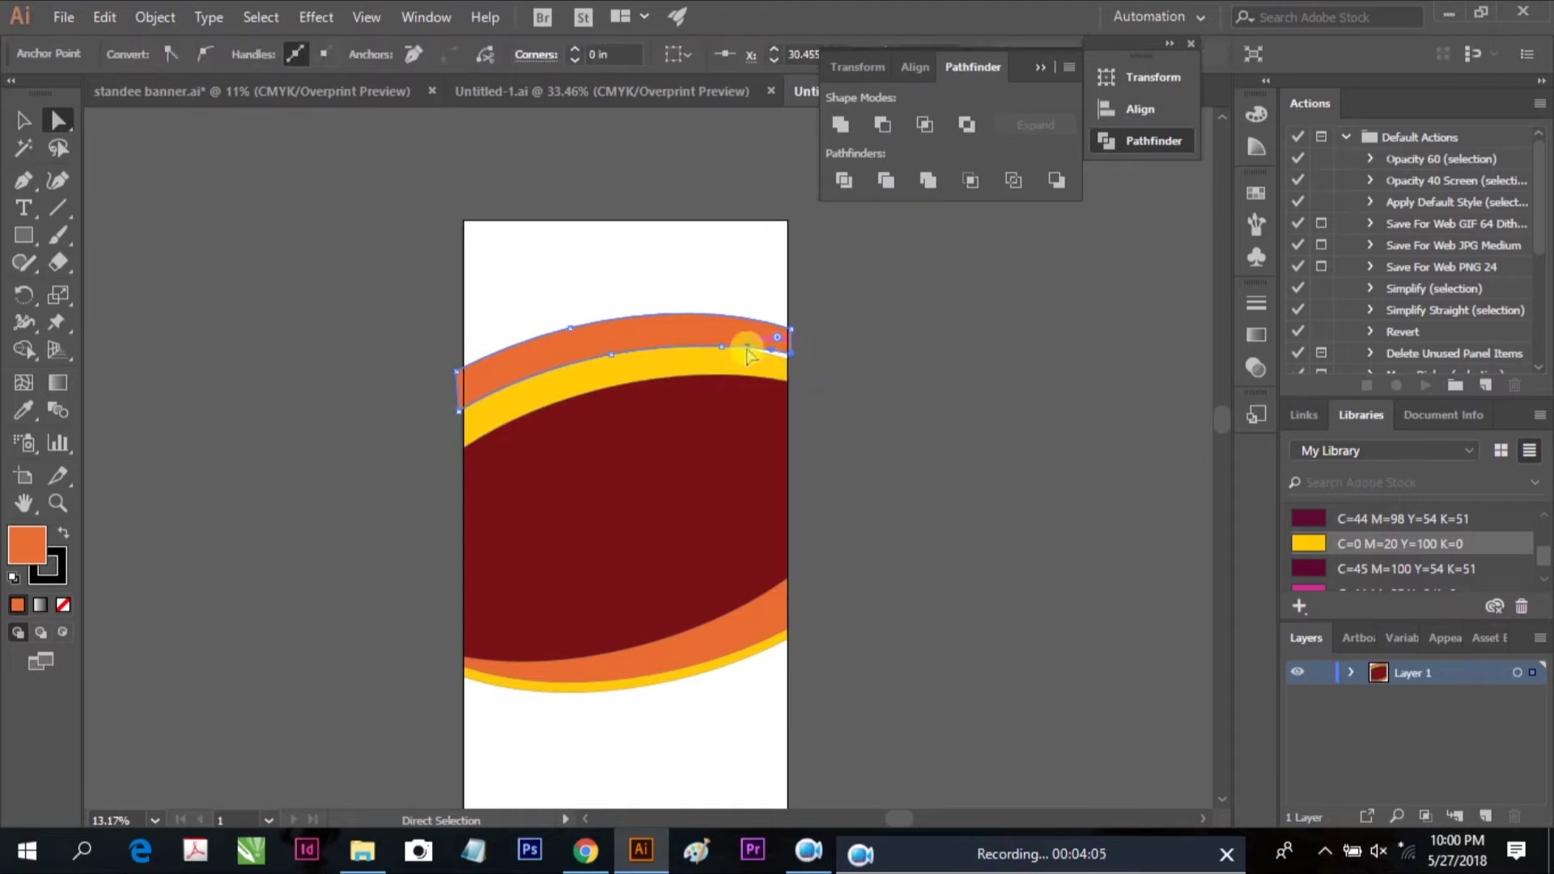
left_click_drag(704, 357, 706, 356)
Reposition the orange arc slightly and stretch the band to the artboard's left edge
left_click(18, 128)
left_click(608, 356)
double_click(609, 352)
left_click_drag(609, 352, 613, 363)
double_click(886, 364)
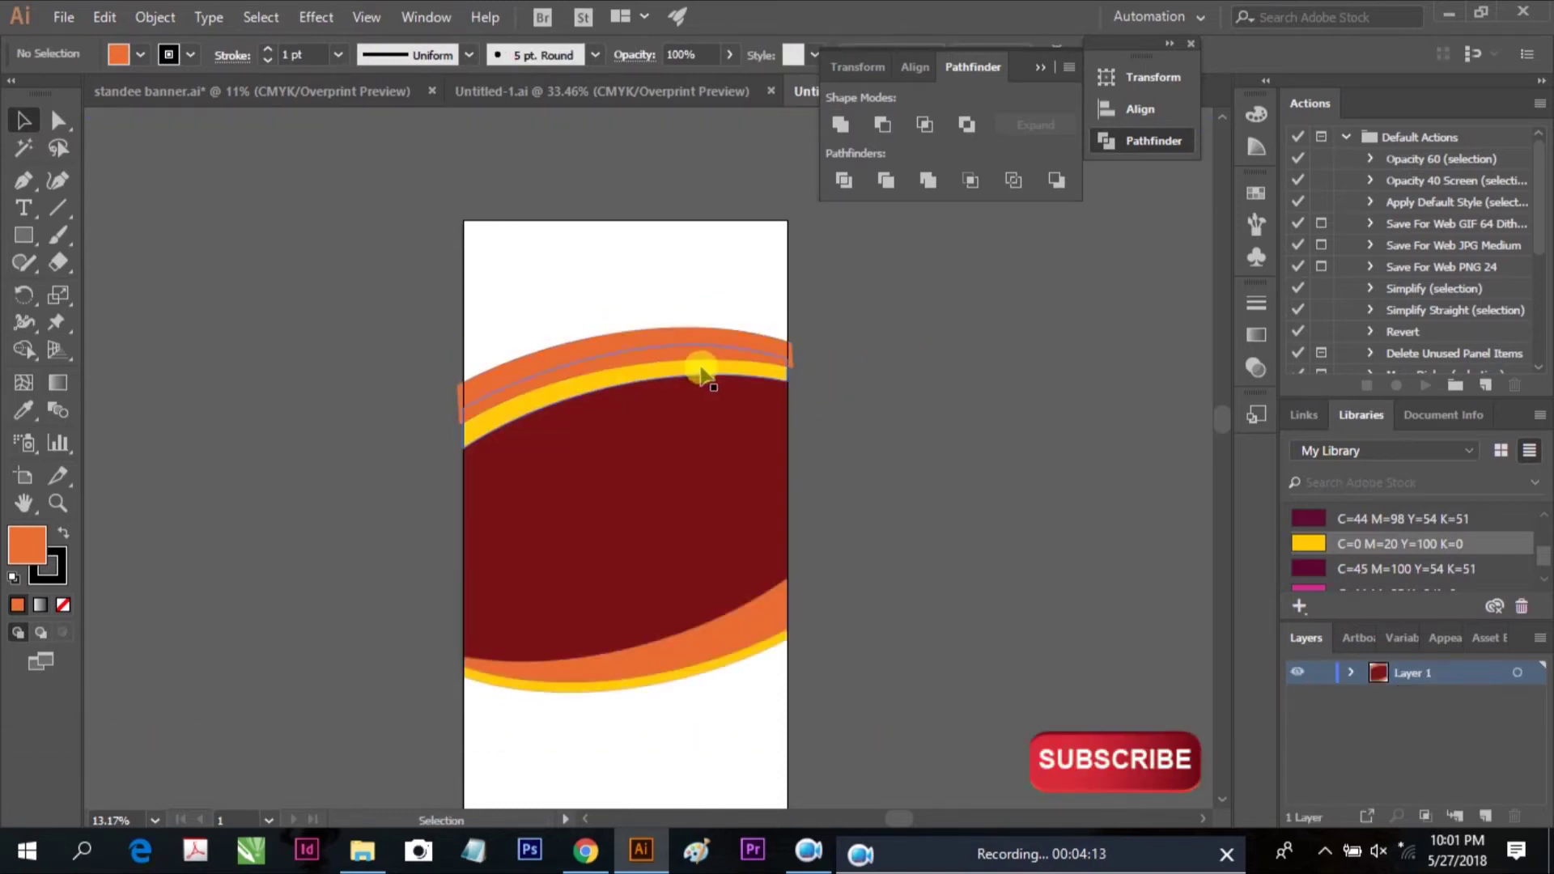
left_click_drag(459, 345, 458, 343)
left_click_drag(795, 326, 791, 336)
left_click(832, 381)
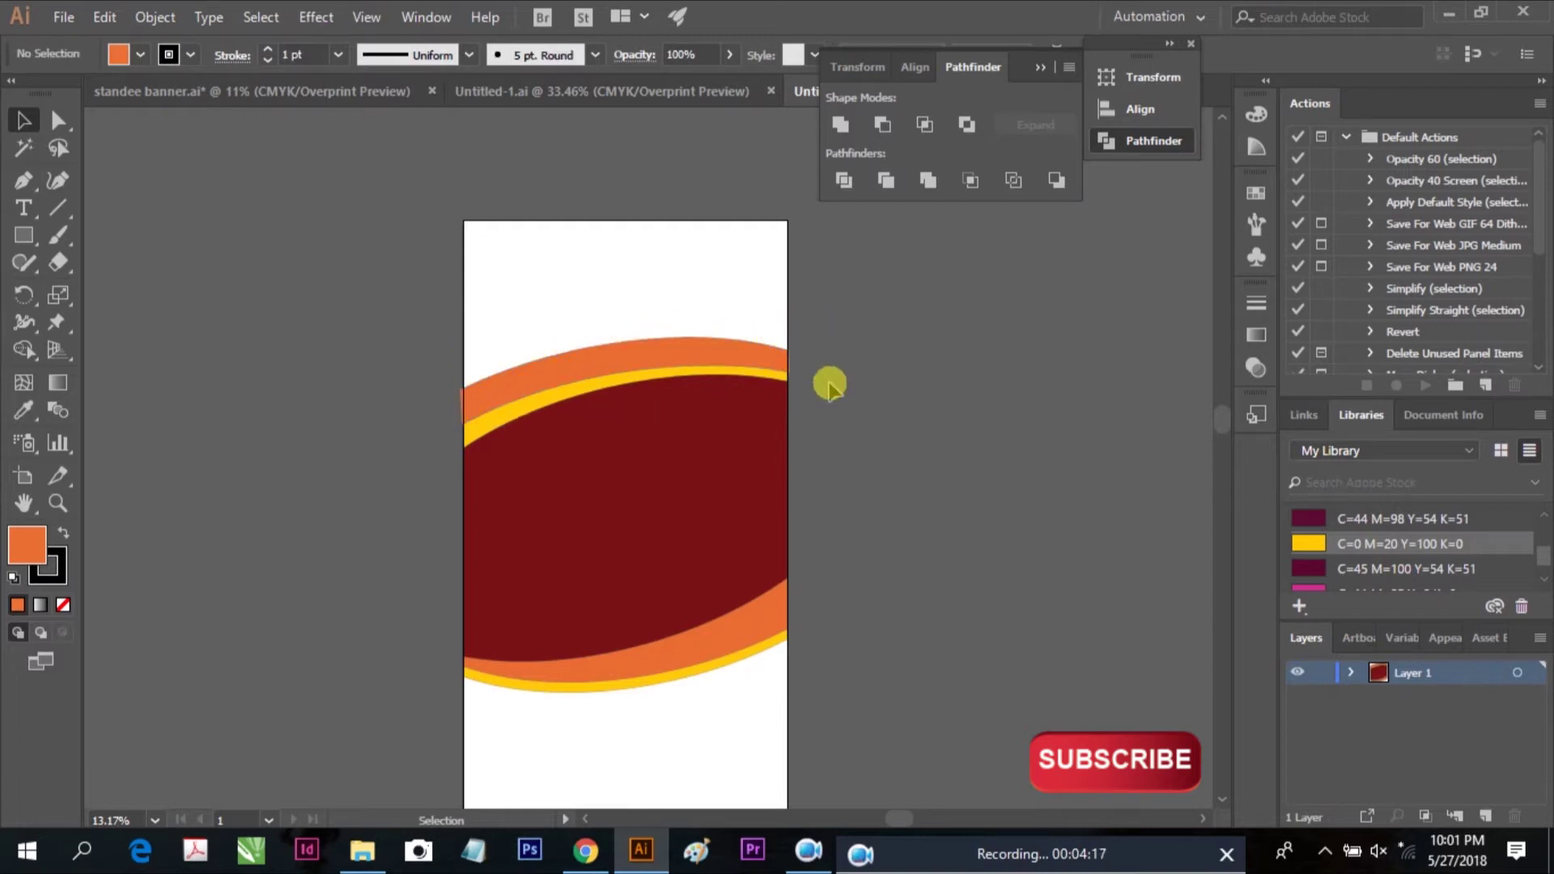
Reshape the left end of the orange band by dragging its anchor point
scroll(749, 445, "up", 2)
left_click_drag(360, 356, 520, 405)
left_click(445, 400)
key("a")
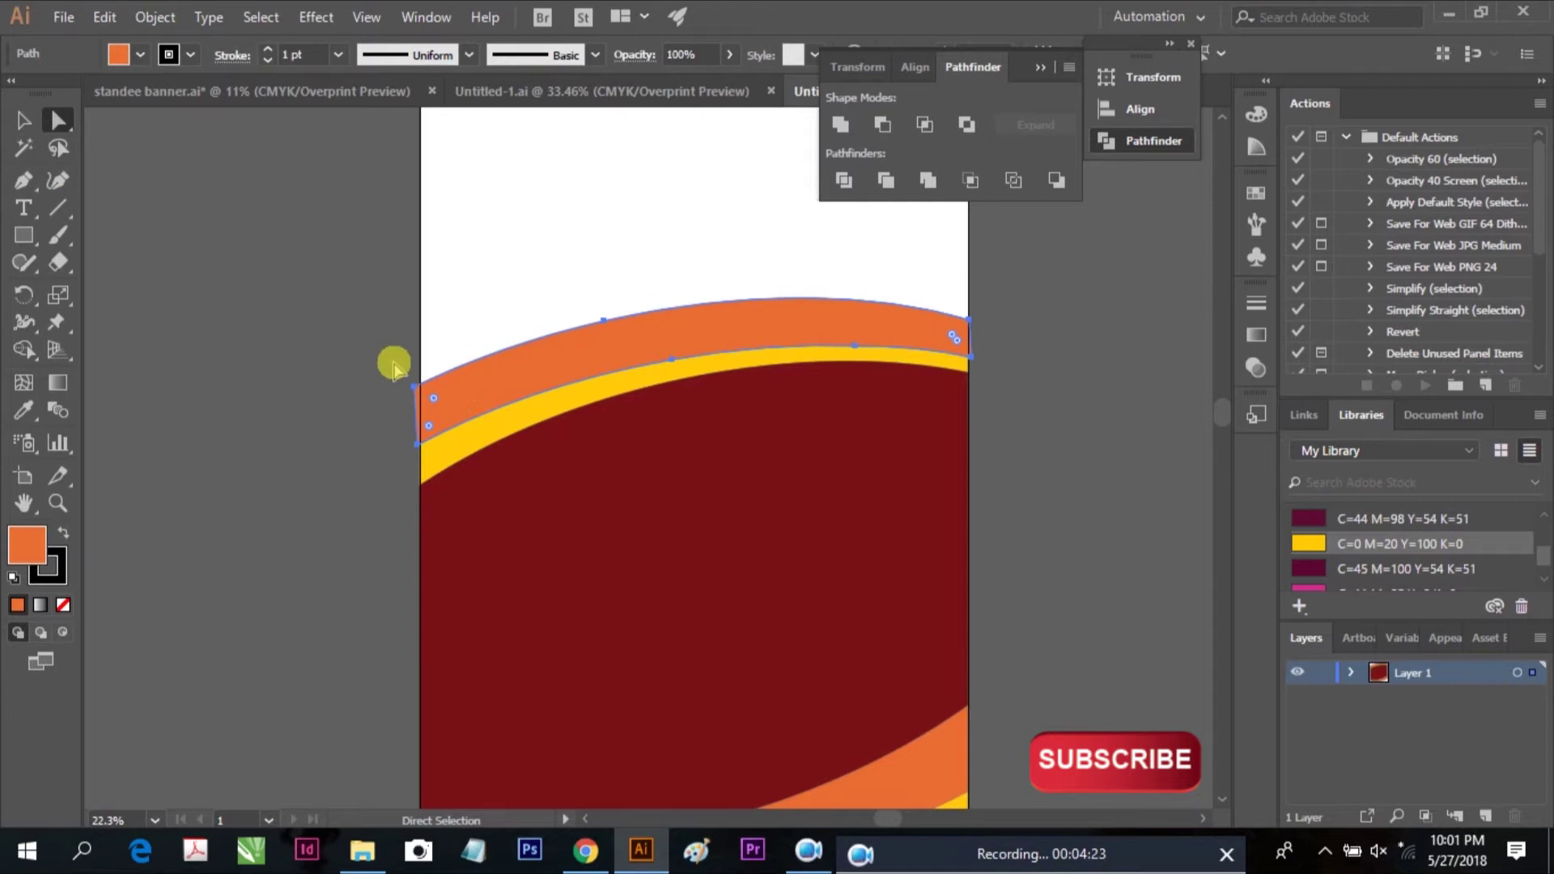
left_click_drag(416, 391, 417, 442)
left_click(23, 120)
left_click(212, 247)
Narrow the orange band from the right and move its right-end anchor point
scroll(398, 411, "down", 2)
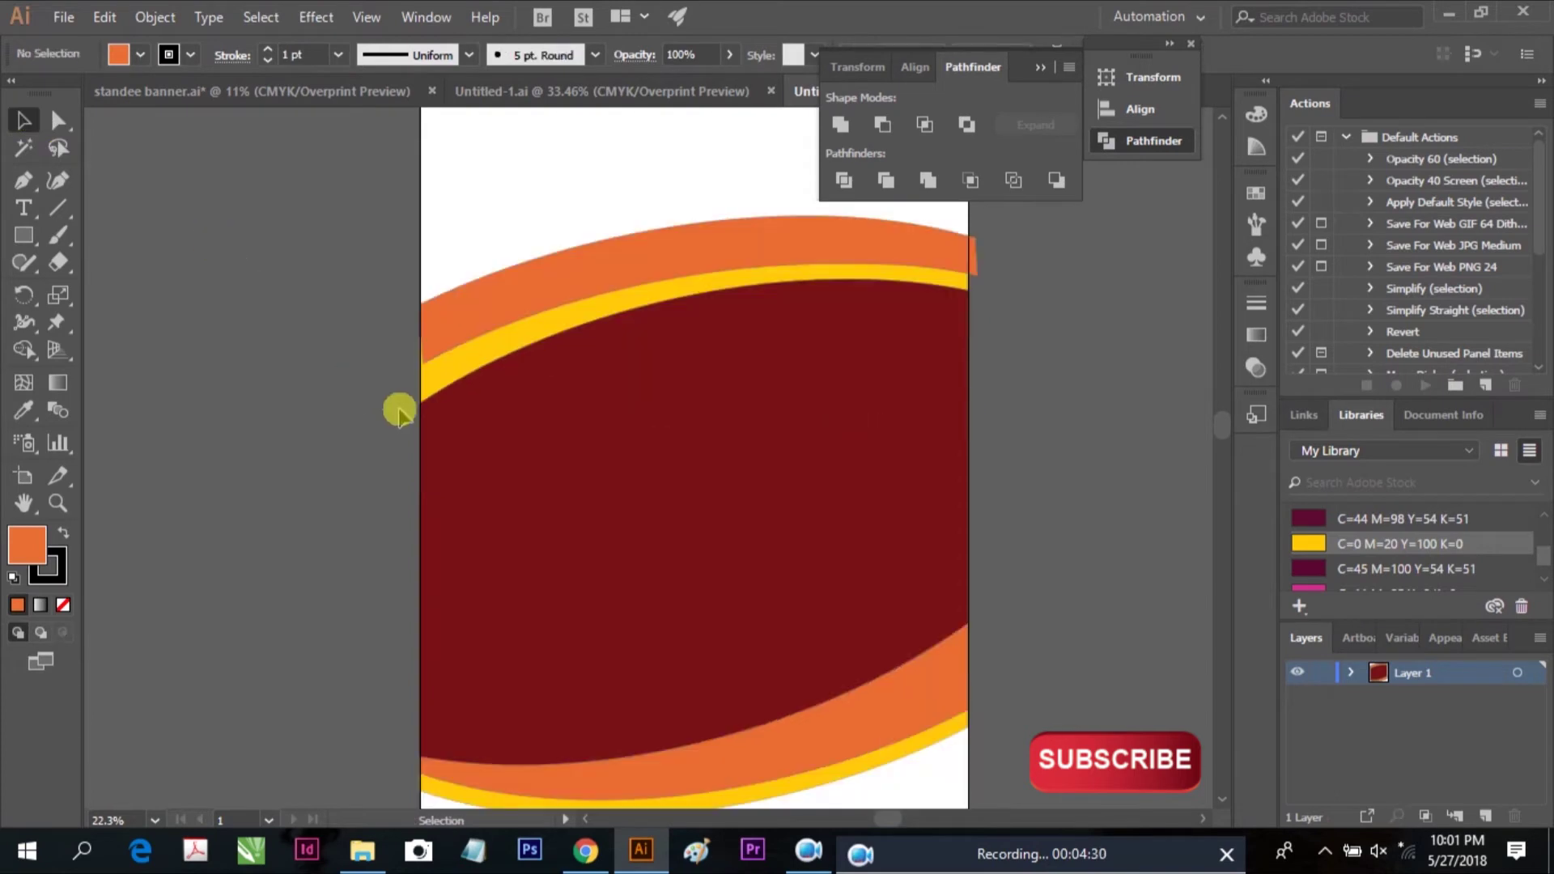
scroll(1027, 420, "up", 2)
left_click(929, 312)
left_click_drag(975, 348, 971, 349)
scroll(1003, 366, "down", 1)
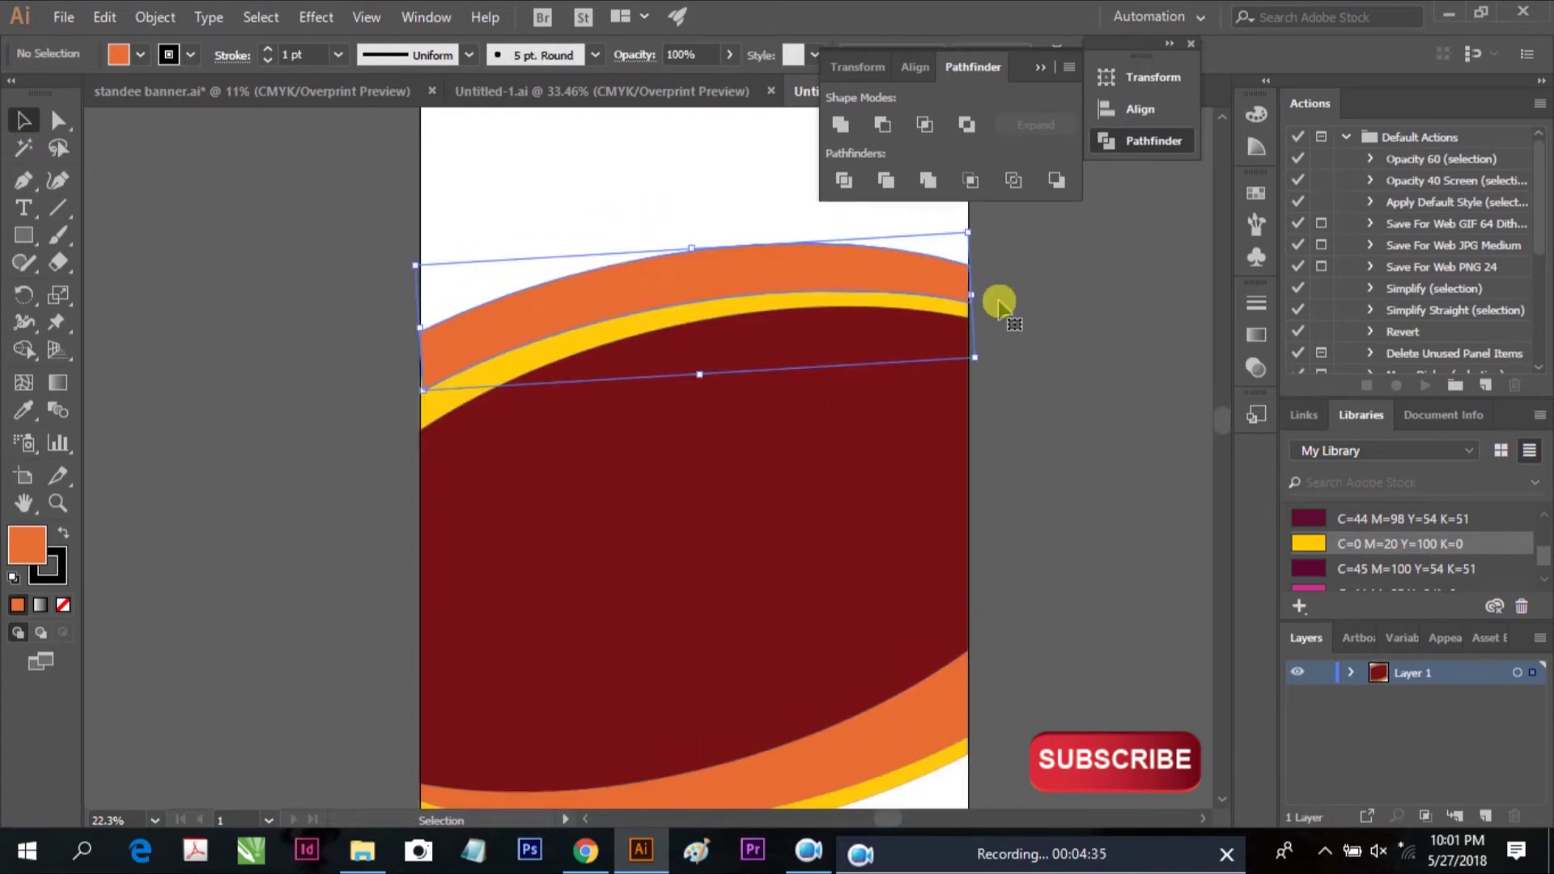
left_click_drag(972, 298, 995, 303)
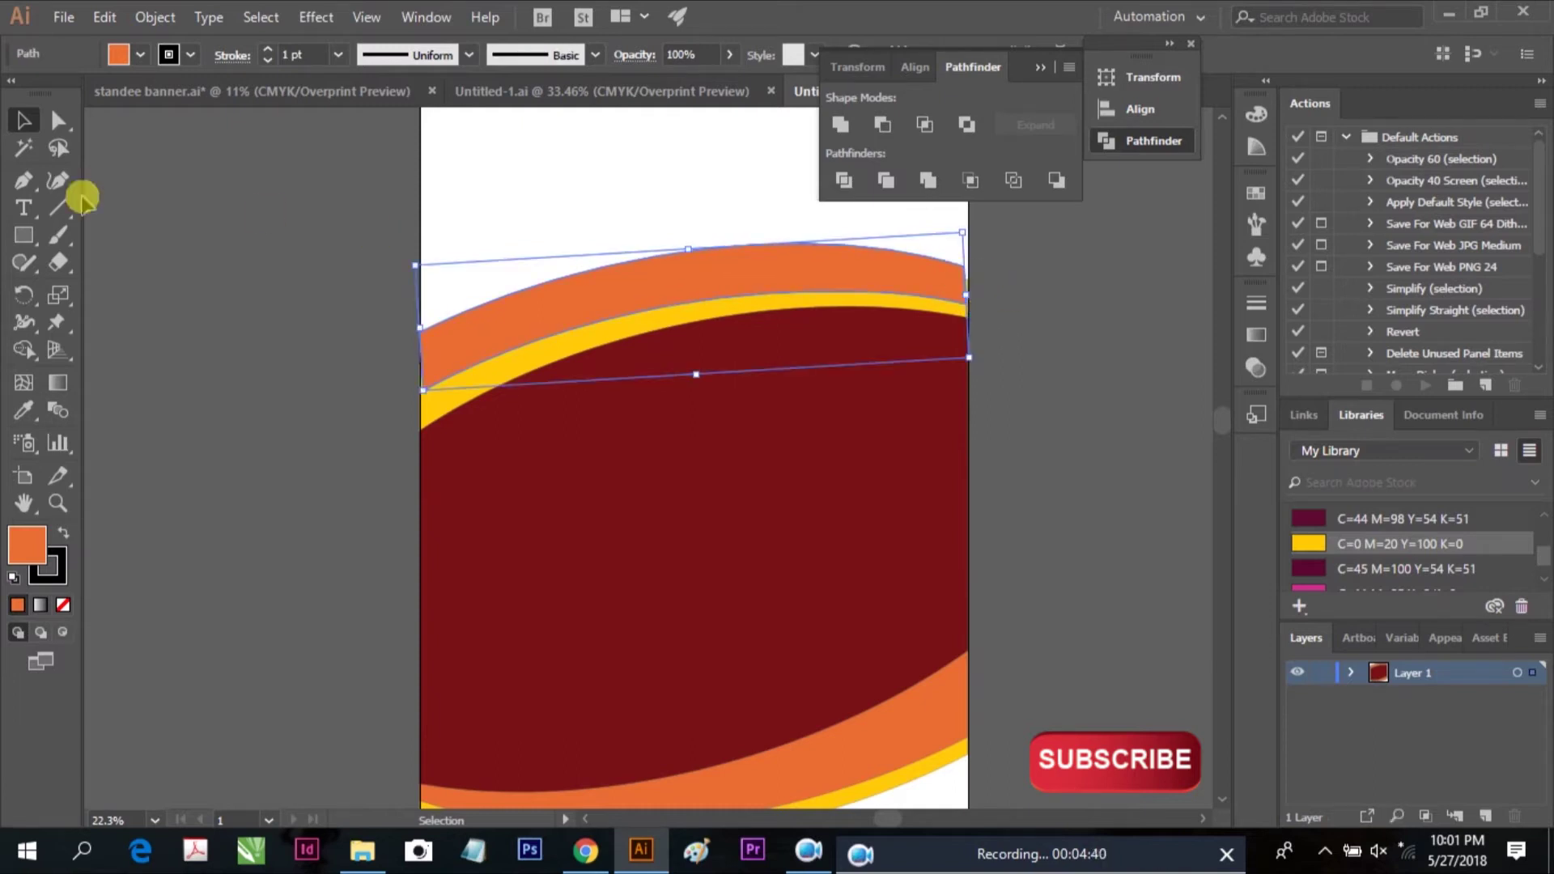
key("a")
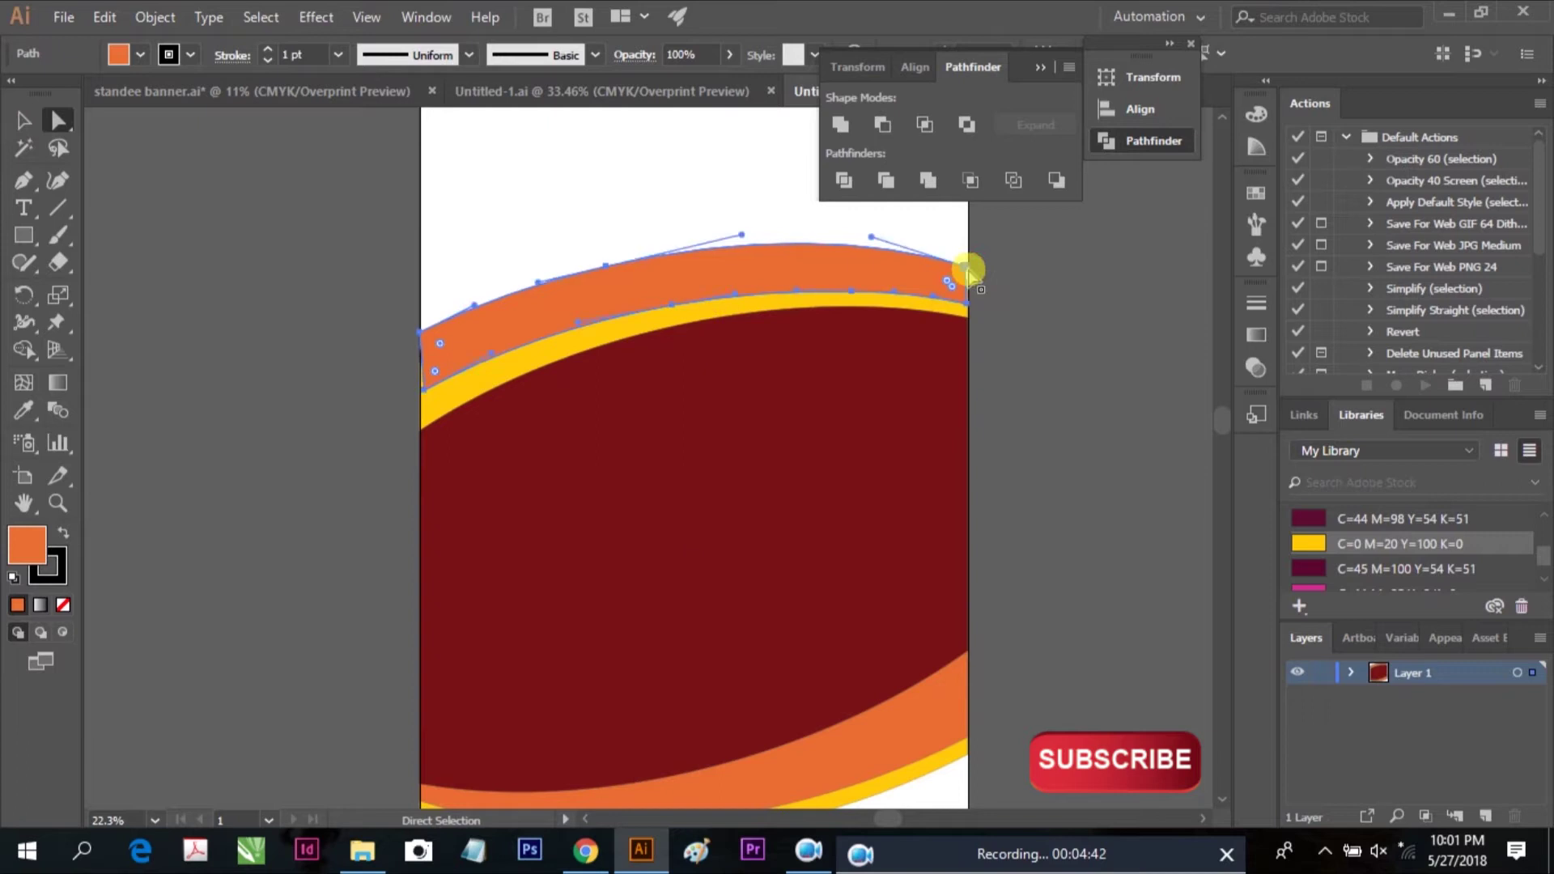
left_click_drag(965, 269, 975, 270)
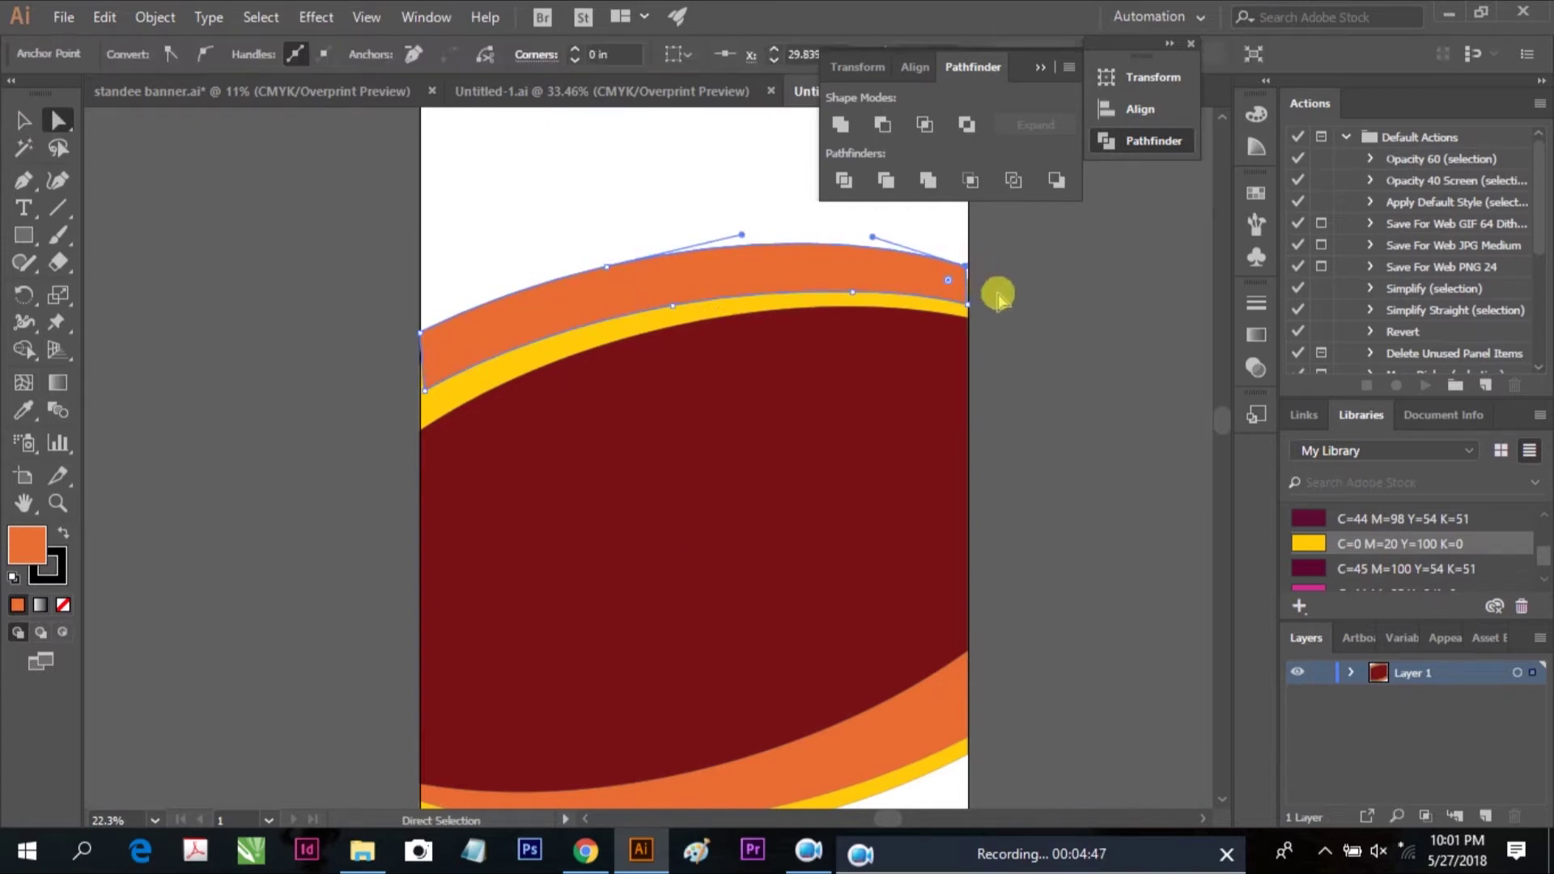
left_click(1006, 344)
Undo the last curve adjustments and fit the whole artboard in view
left_click(1032, 60)
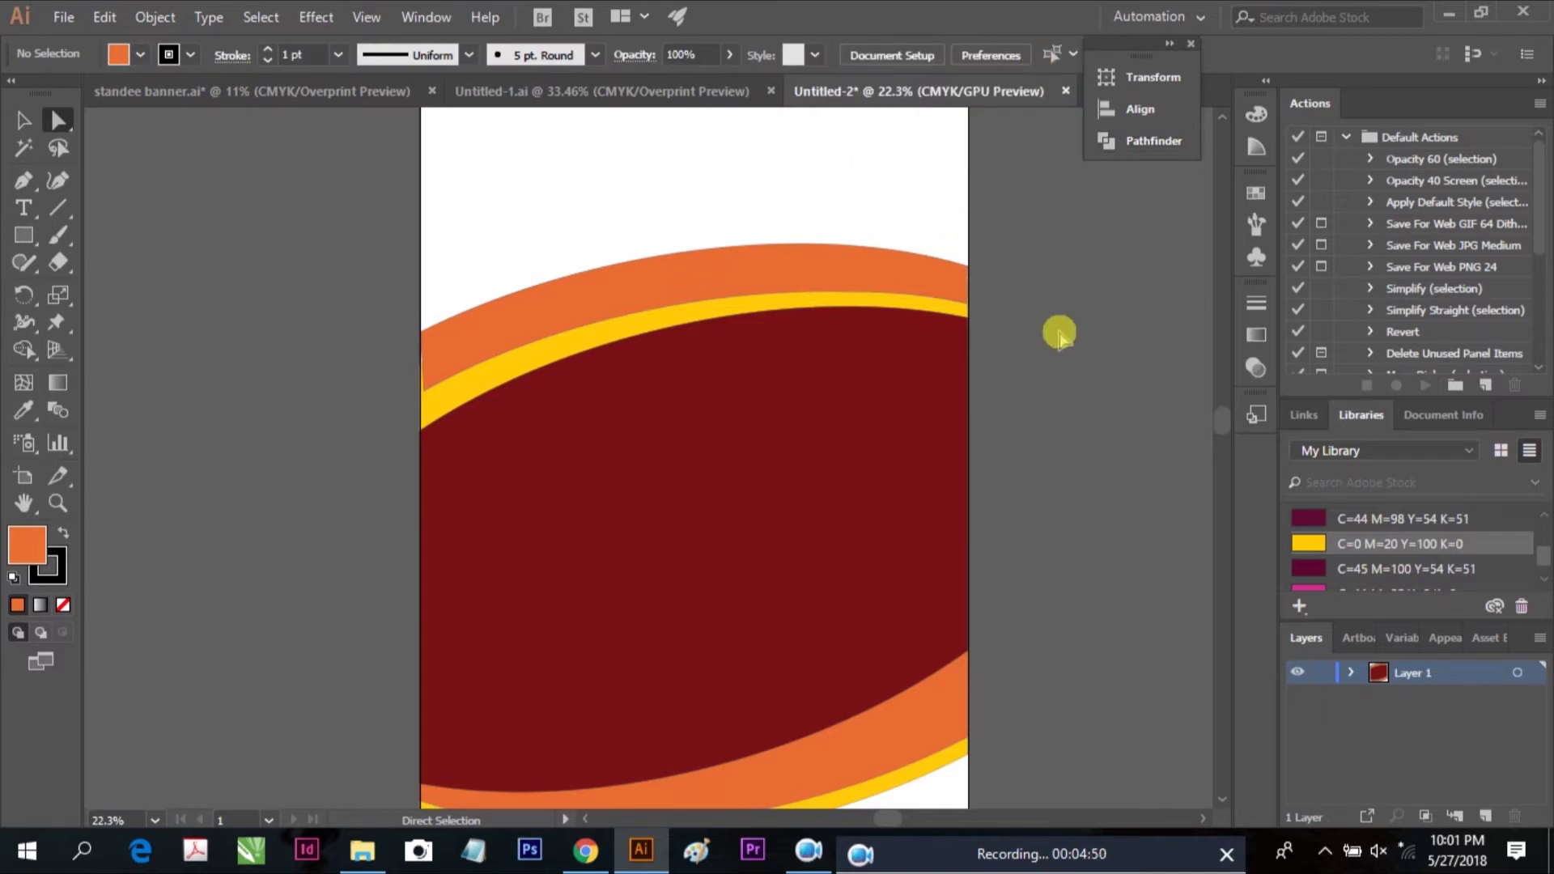
key("ctrl+z")
key("ctrl+z")
key("ctrl+0")
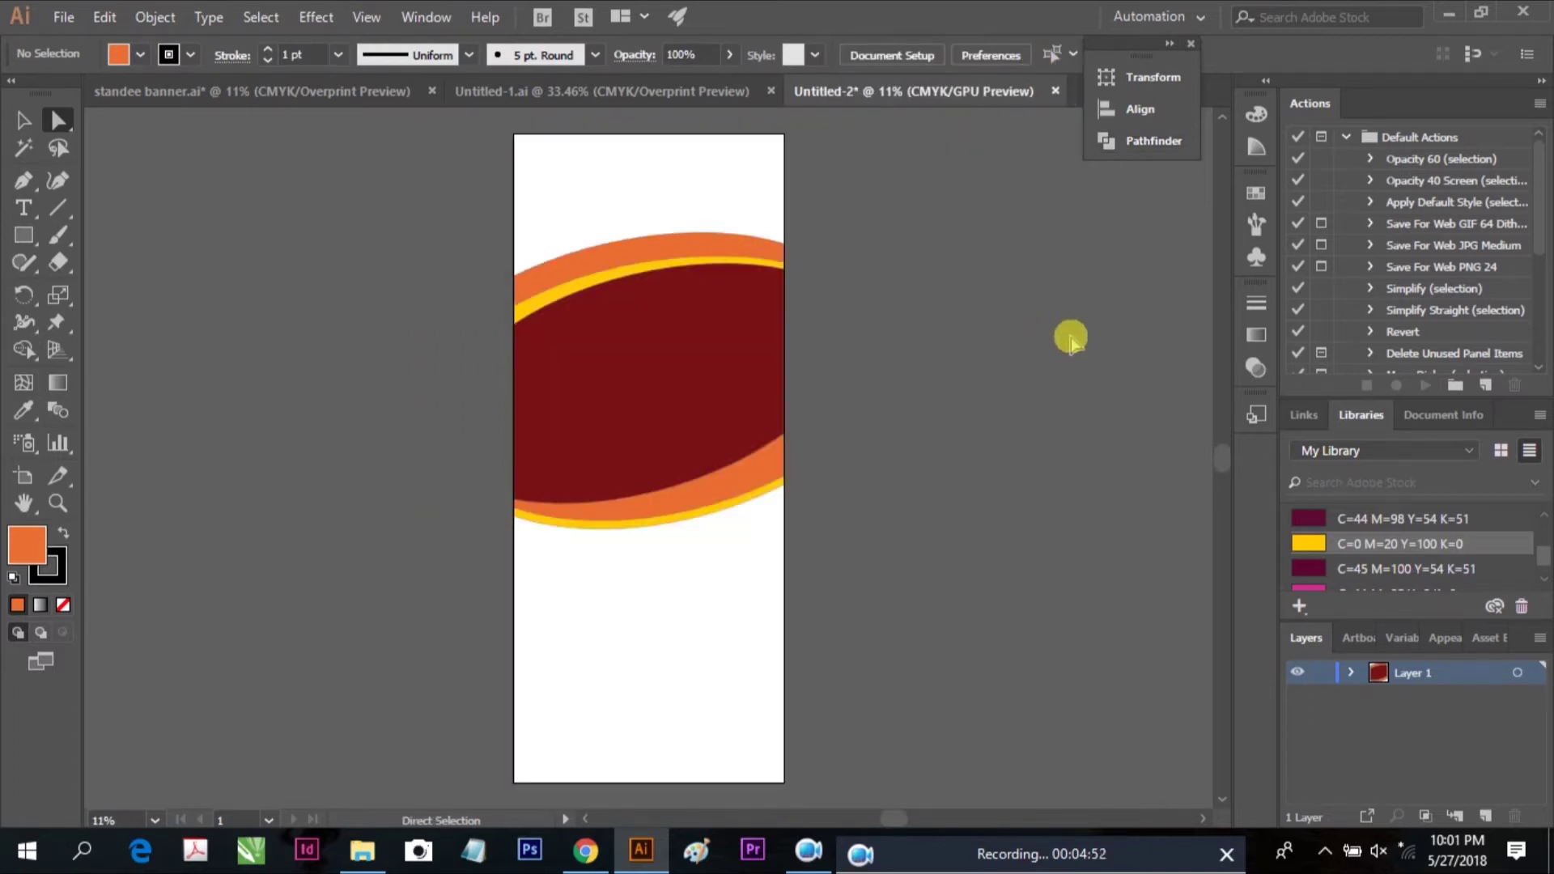
Copy the wood texture image from the Untitled-1 document
left_click(21, 123)
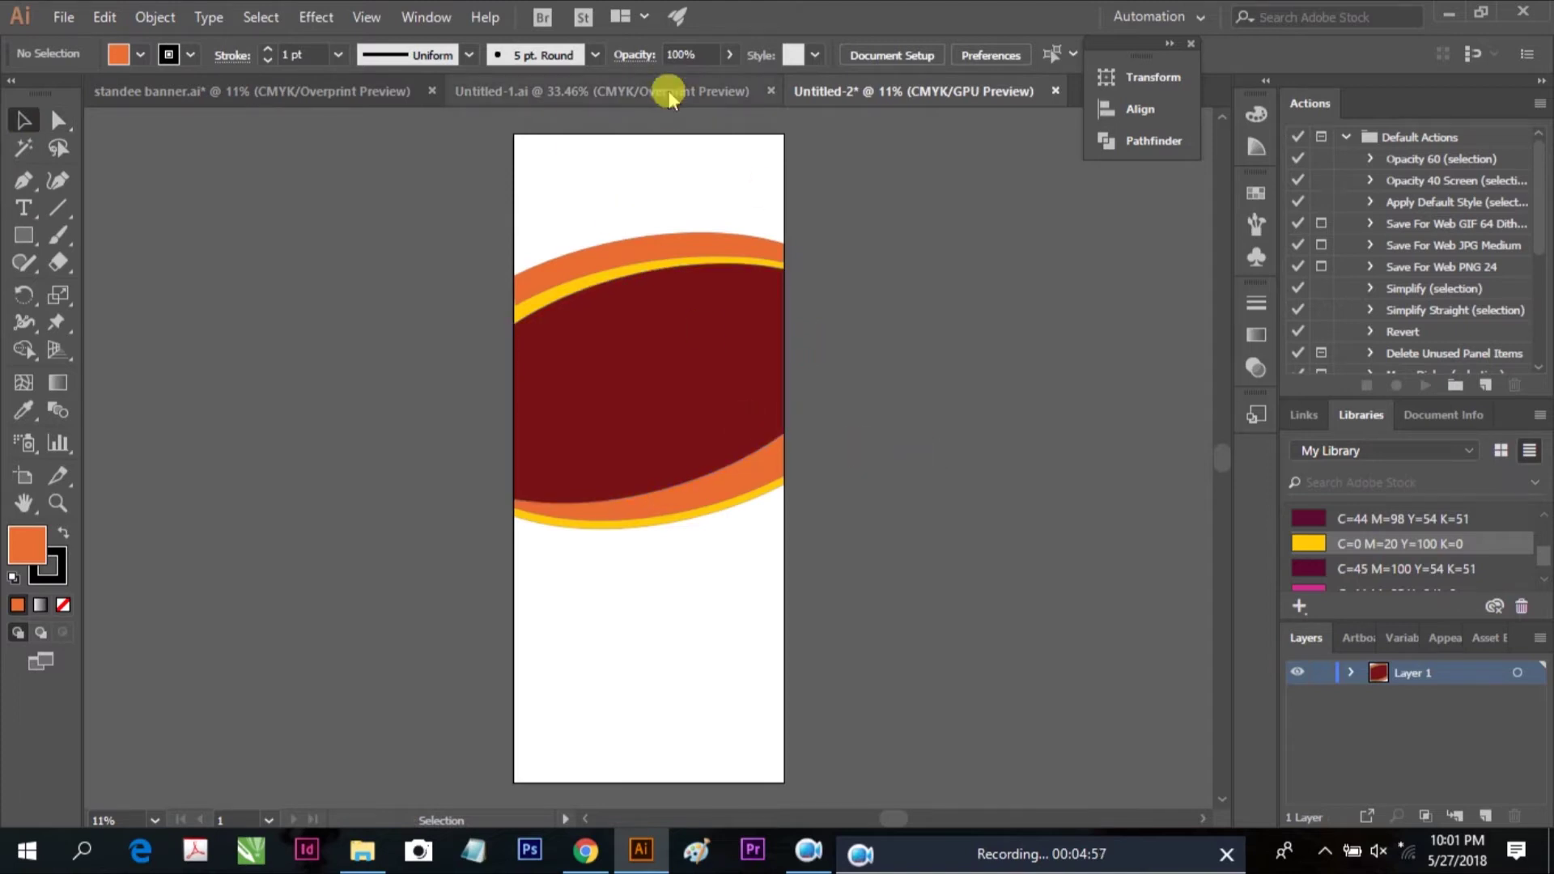
left_click(671, 95)
left_click(574, 356)
key("ctrl+c")
right_click(571, 343)
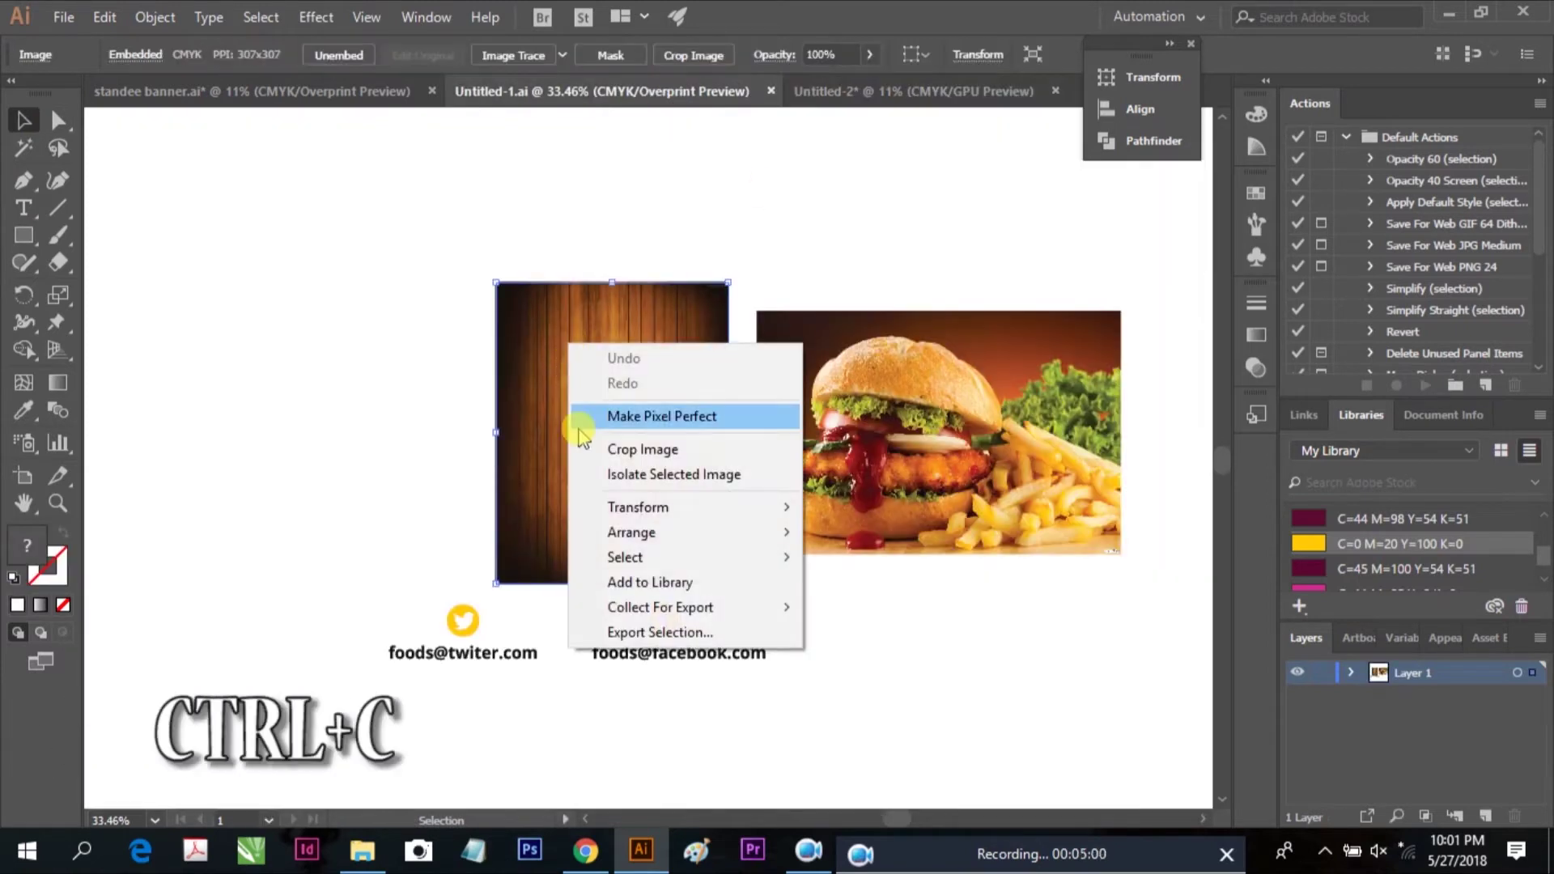
left_click(102, 18)
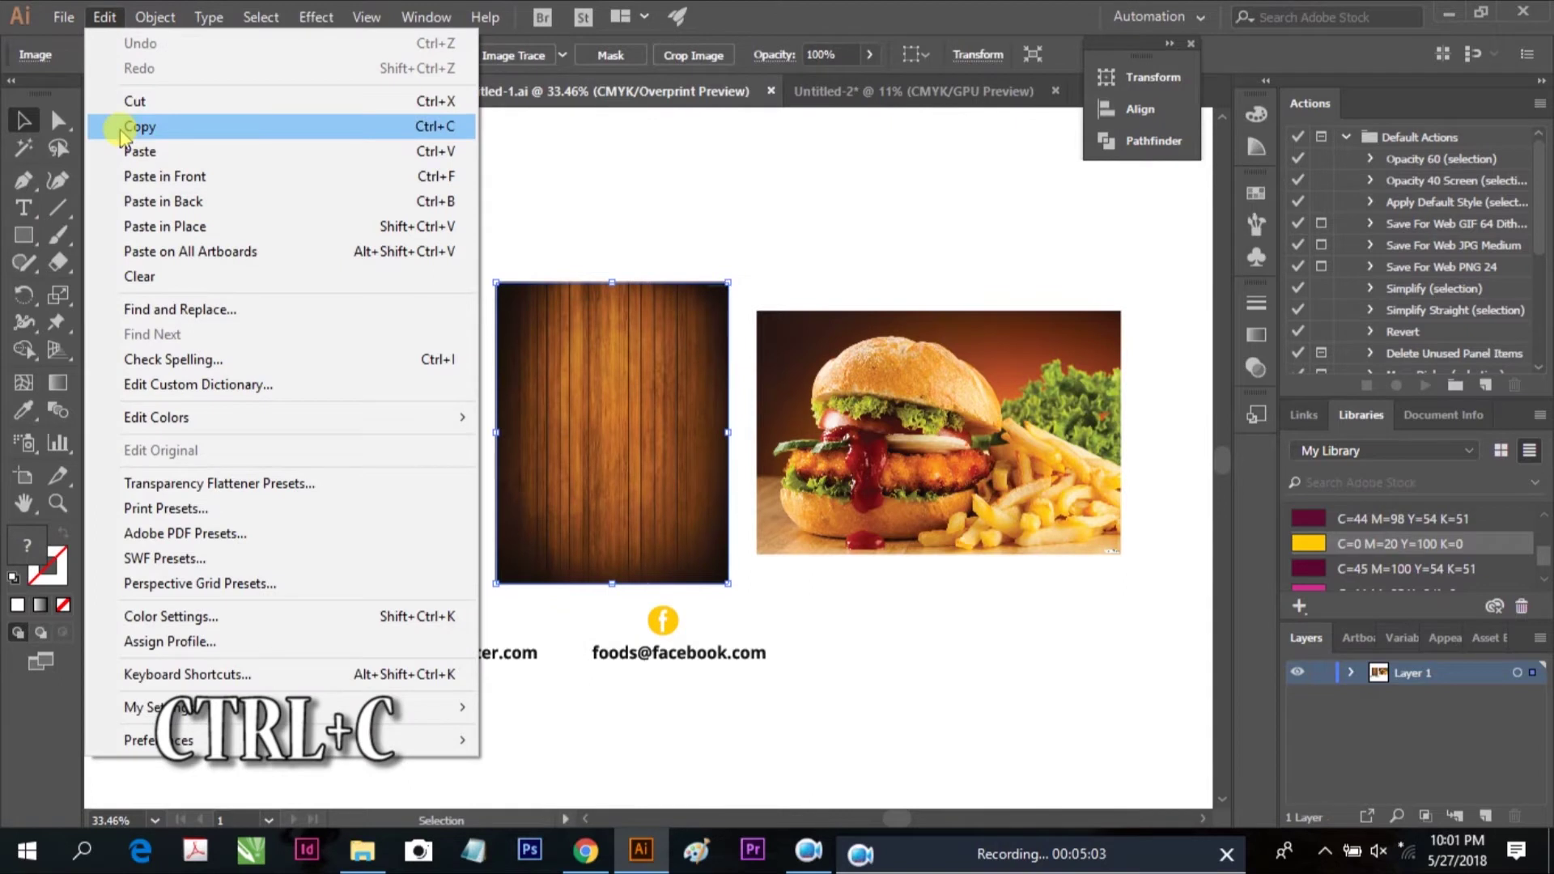
left_click(132, 125)
Paste the wood image in back of the banner, then enlarge it over the lower part
left_click(842, 90)
key("ctrl+v")
left_click(104, 17)
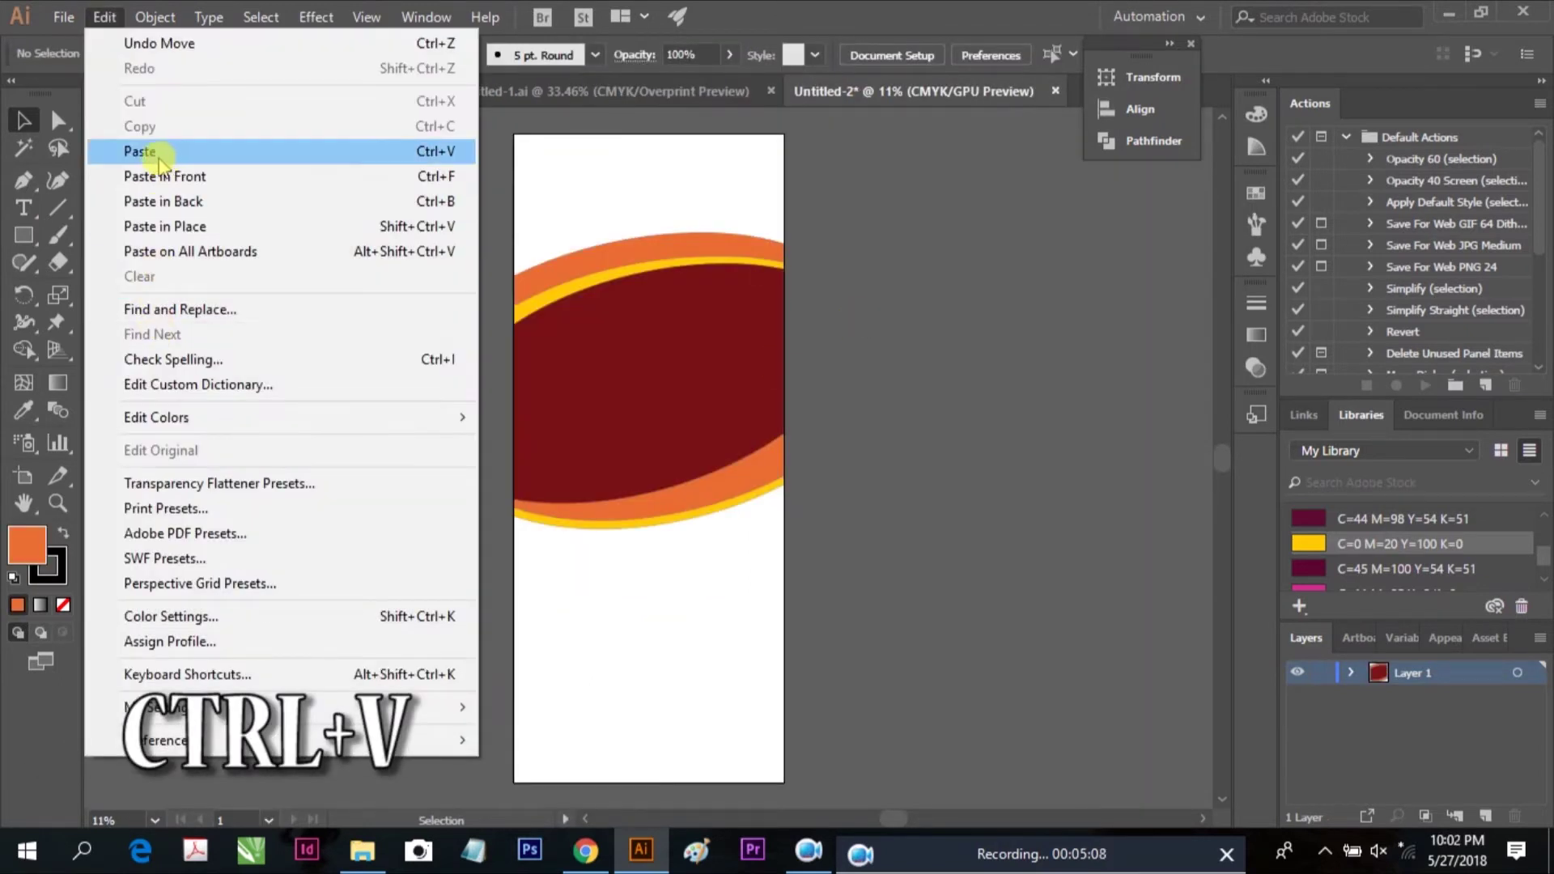
left_click(188, 201)
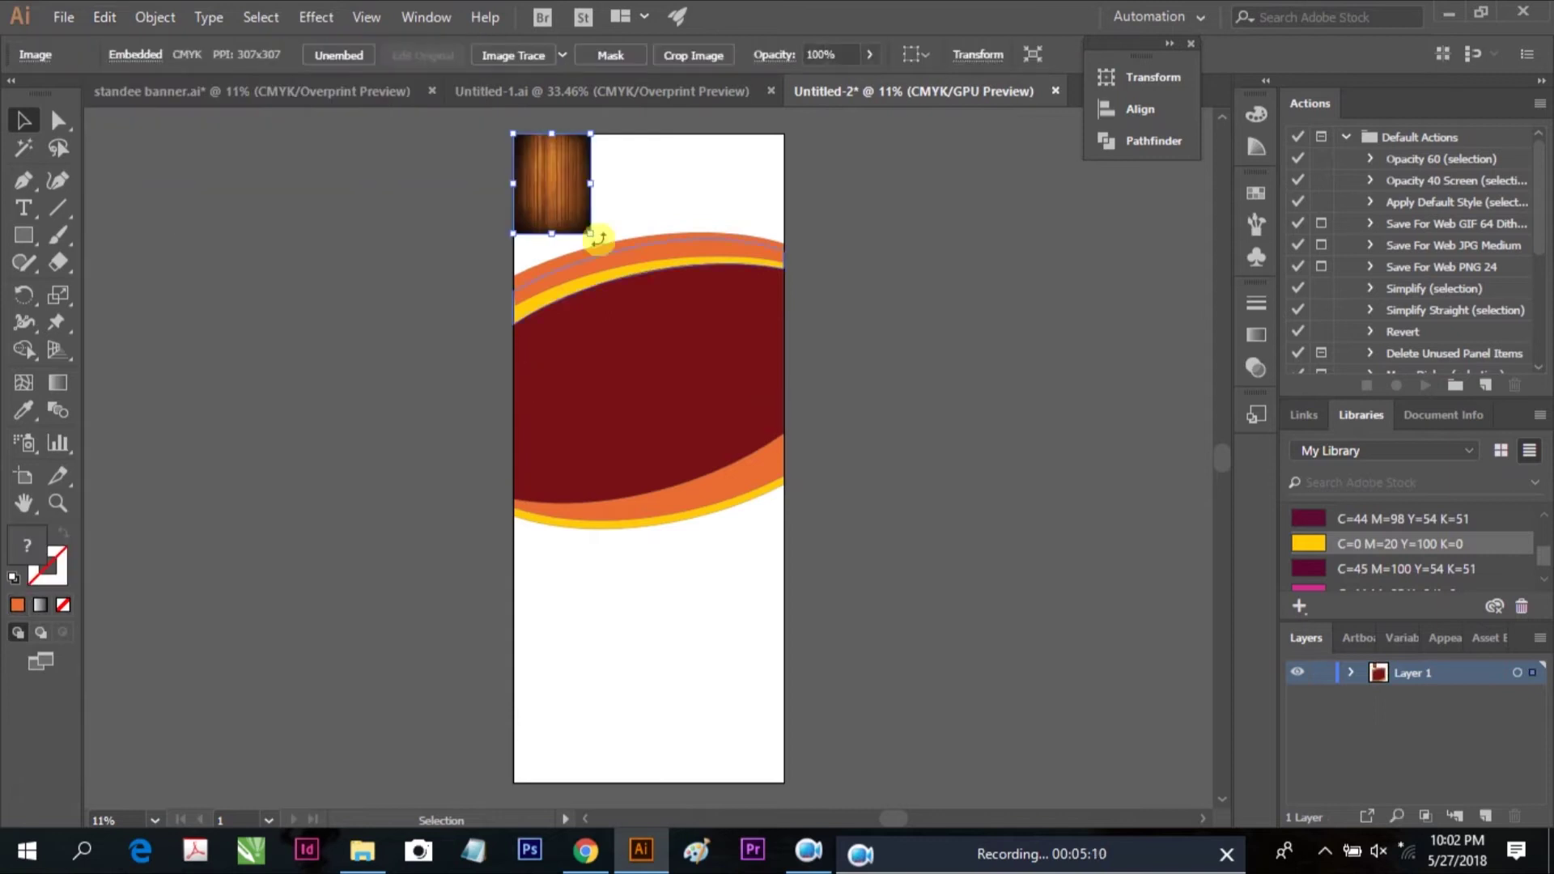
left_click_drag(595, 236, 891, 623)
left_click_drag(831, 238, 793, 398)
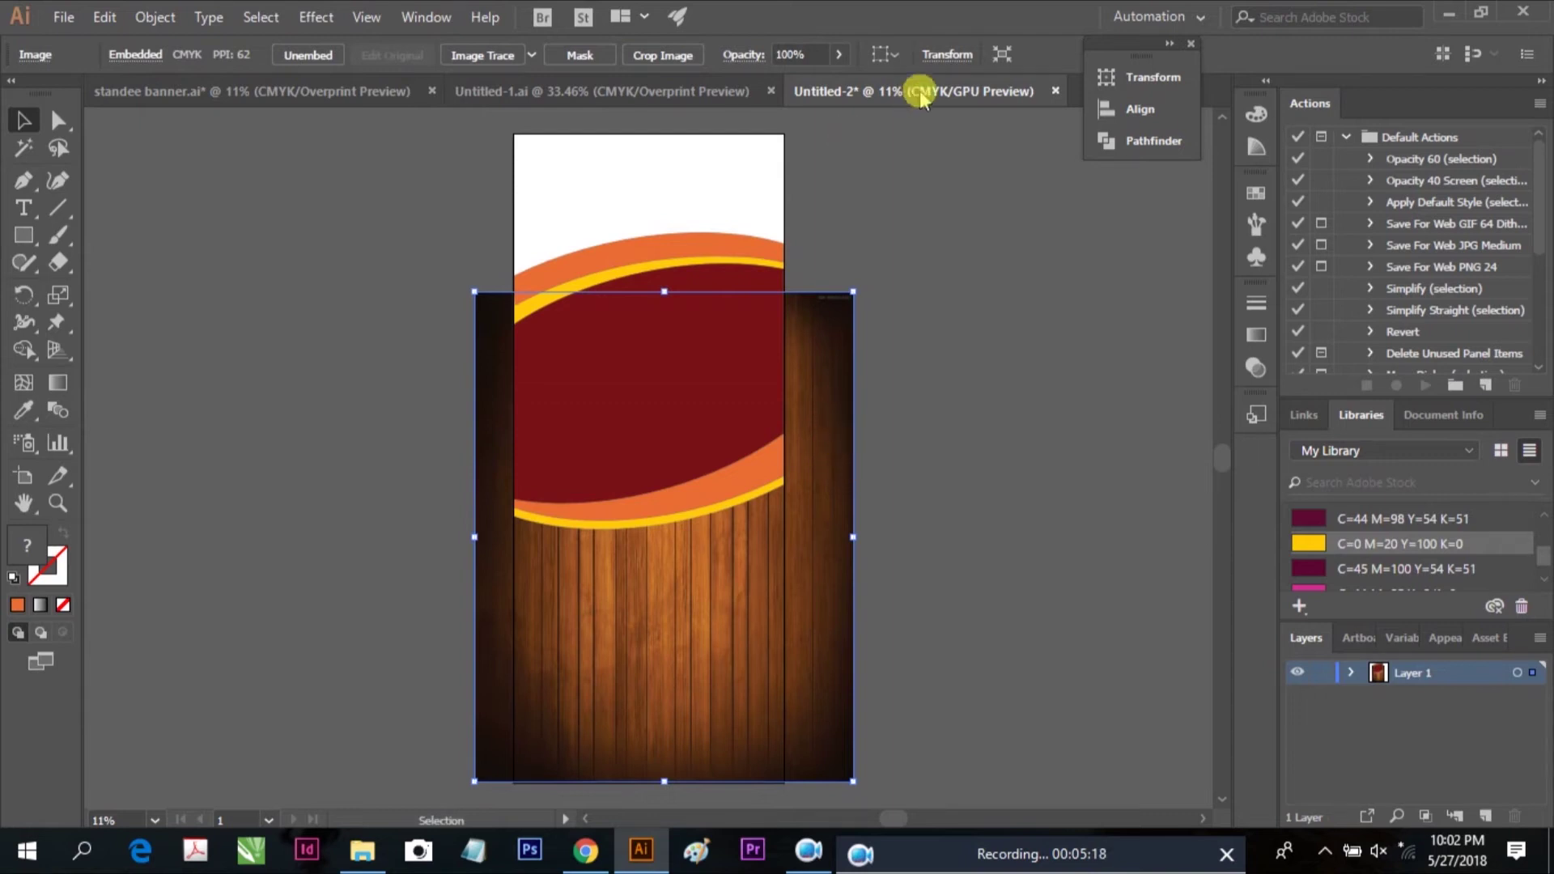
Crop the wood image to the banner's artboard area
left_click(836, 57)
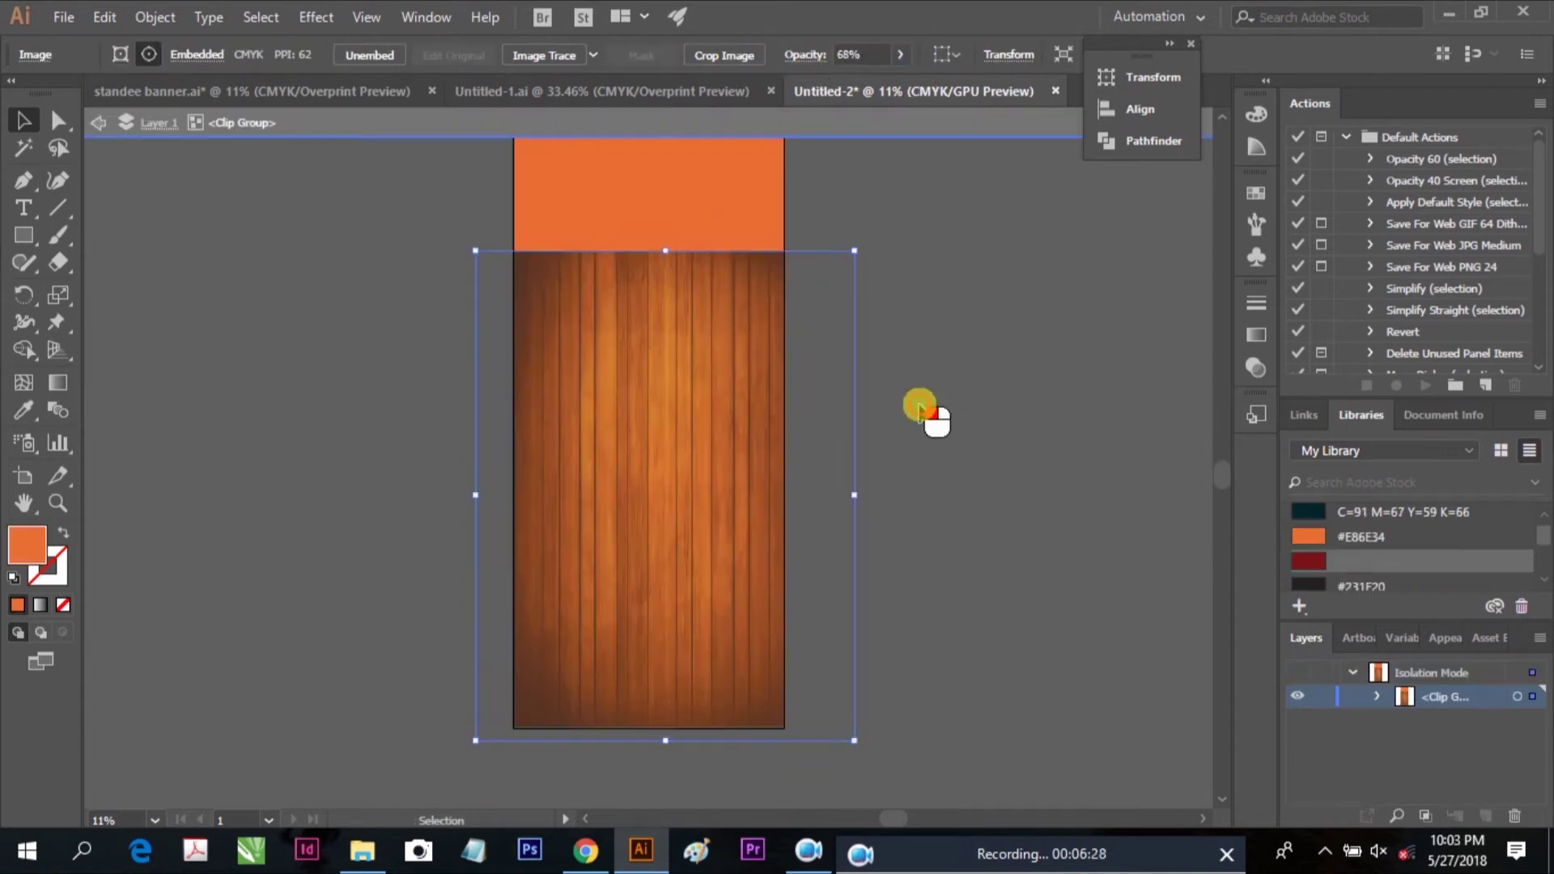
left_click(926, 416)
left_click(710, 275)
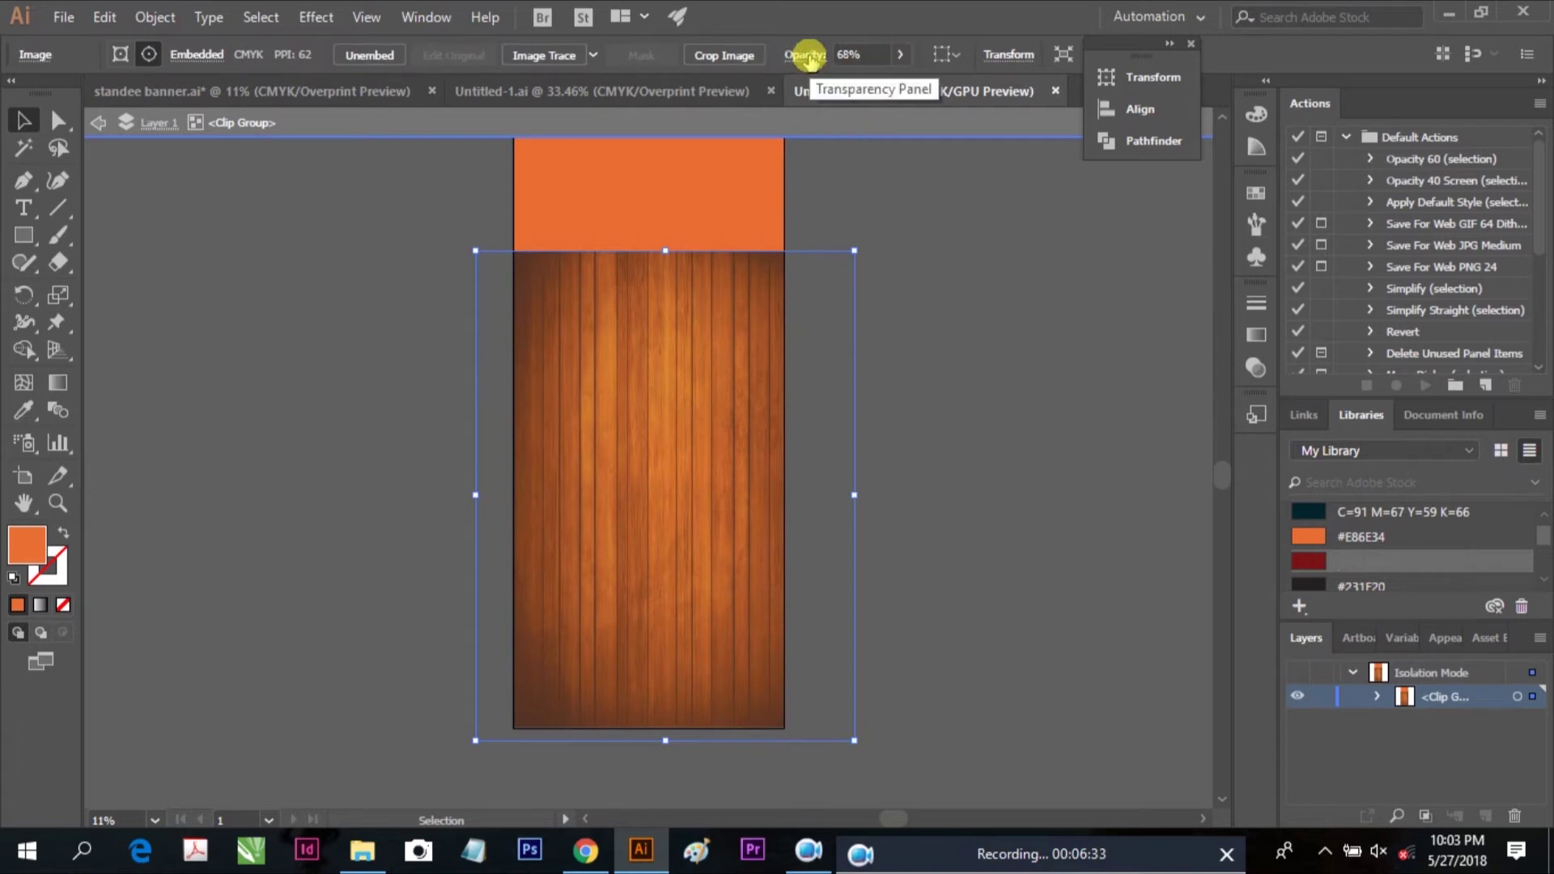
key("Escape")
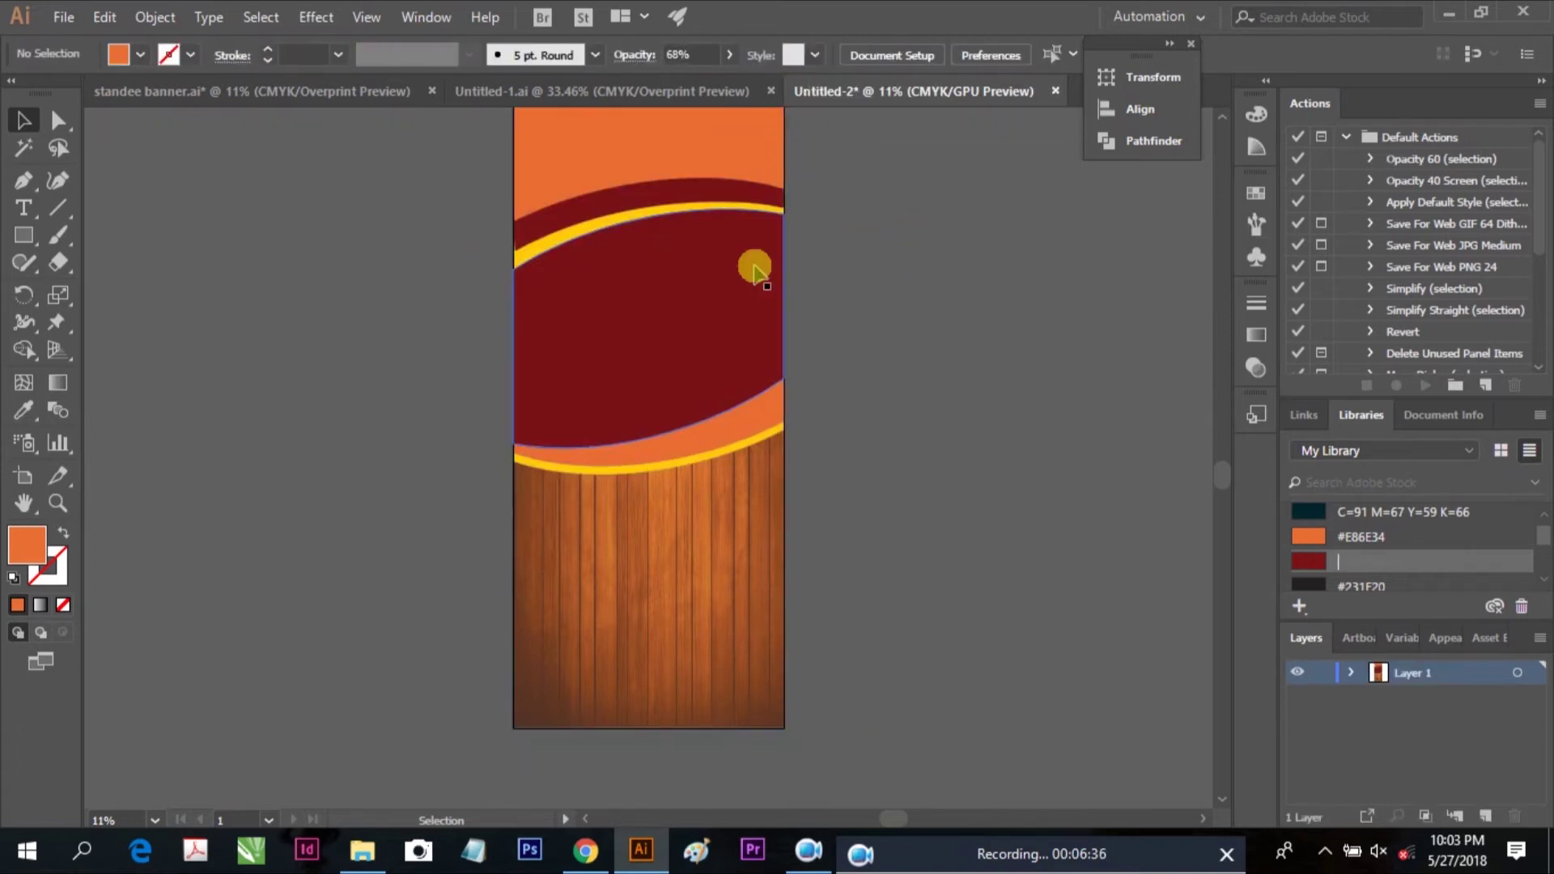
scroll(836, 343, "up", 2)
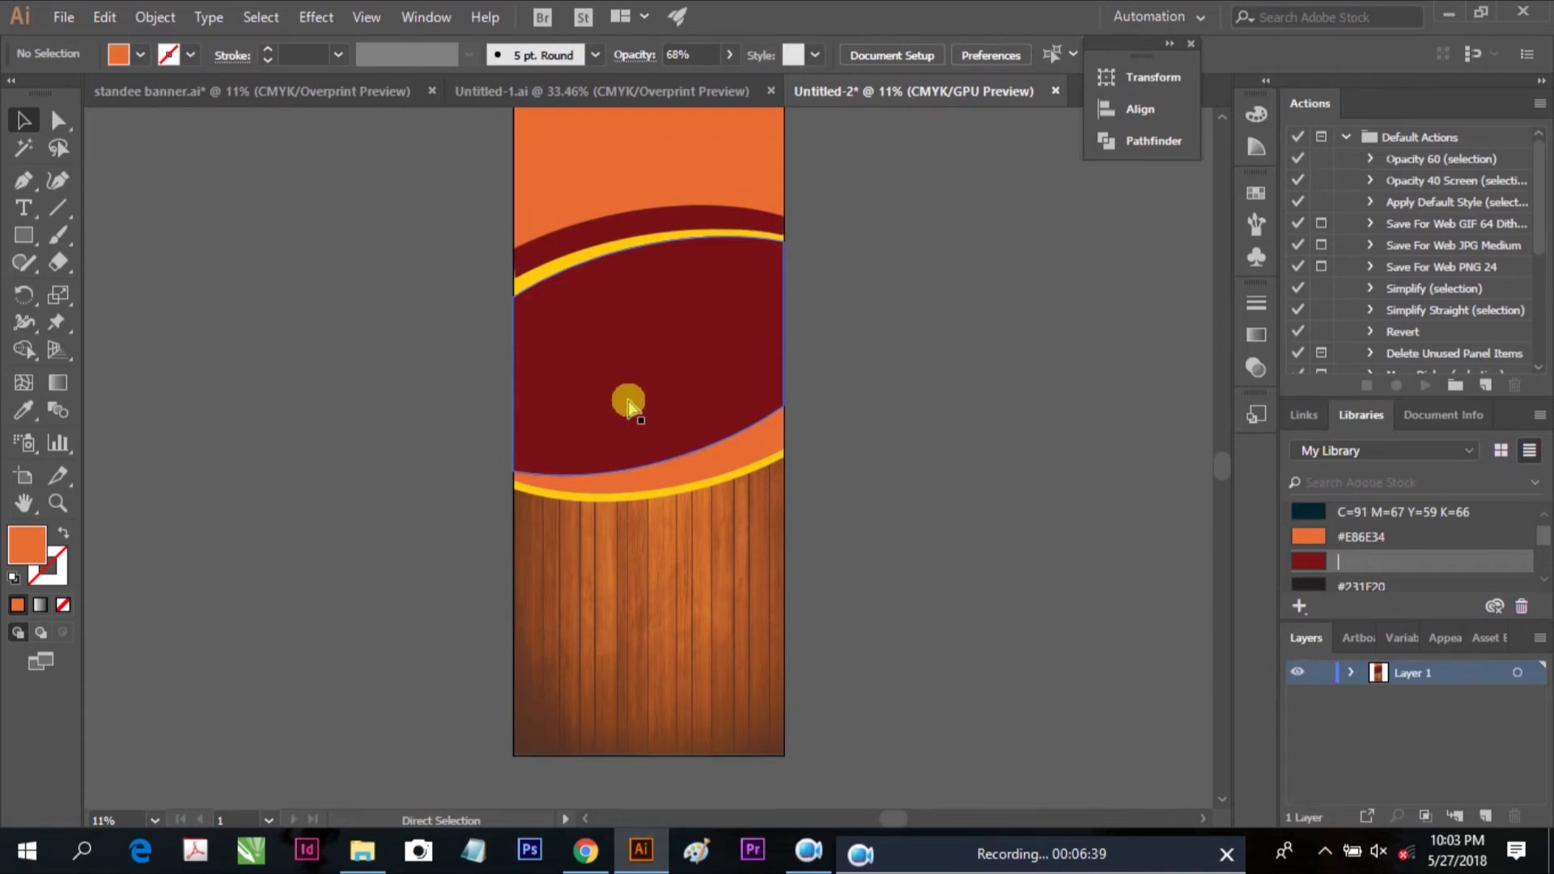
Set the wood texture inside its clip group to 30% opacity
key("v")
left_click(756, 590)
double_click(710, 531)
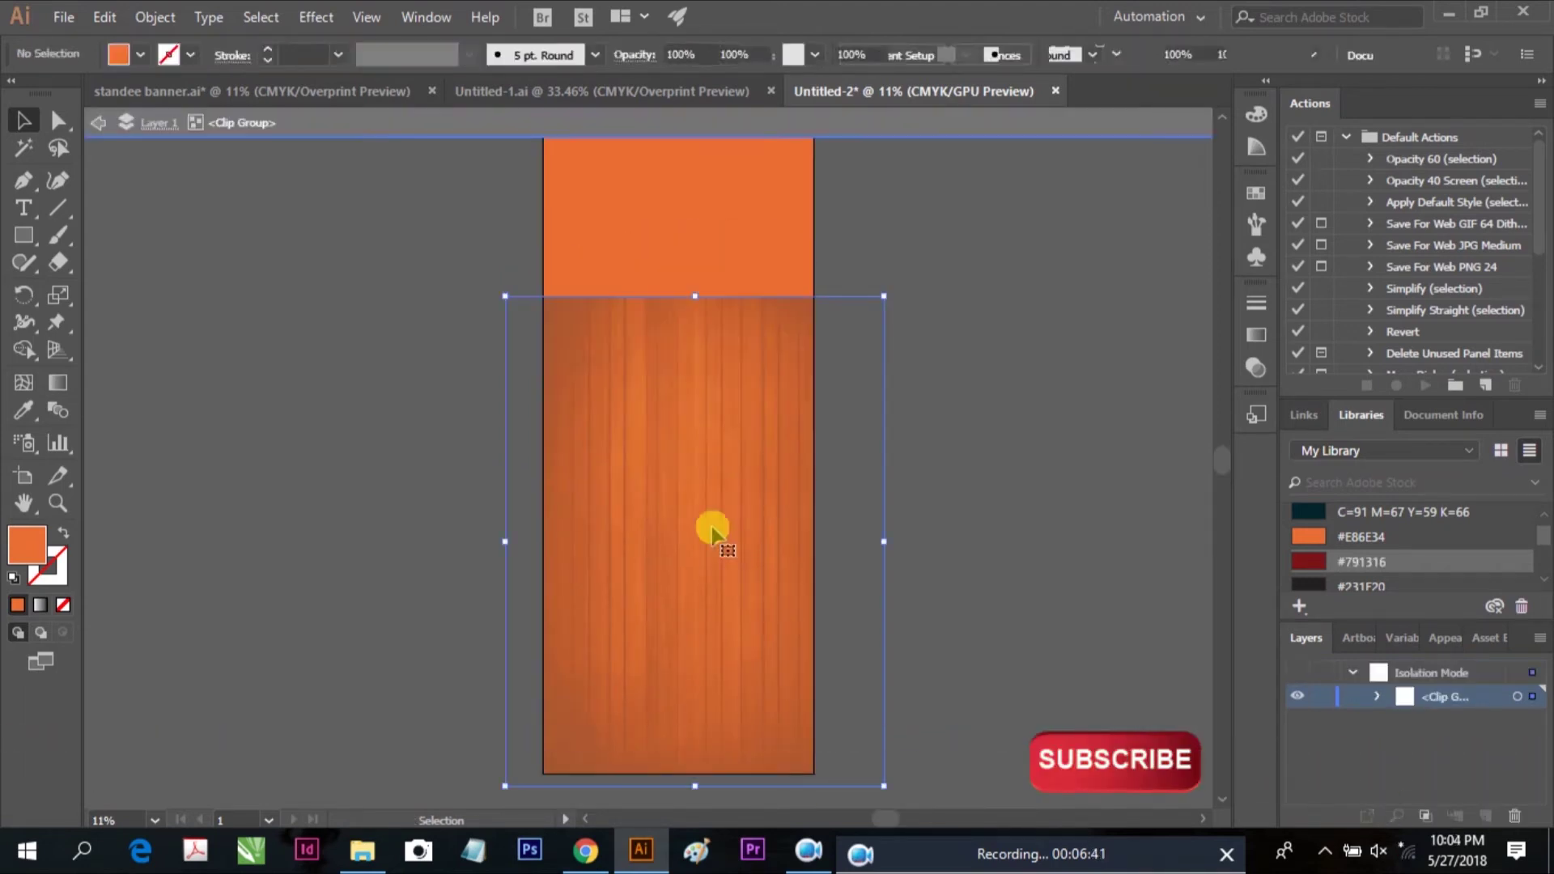
left_click(850, 54)
type("30")
key("Return")
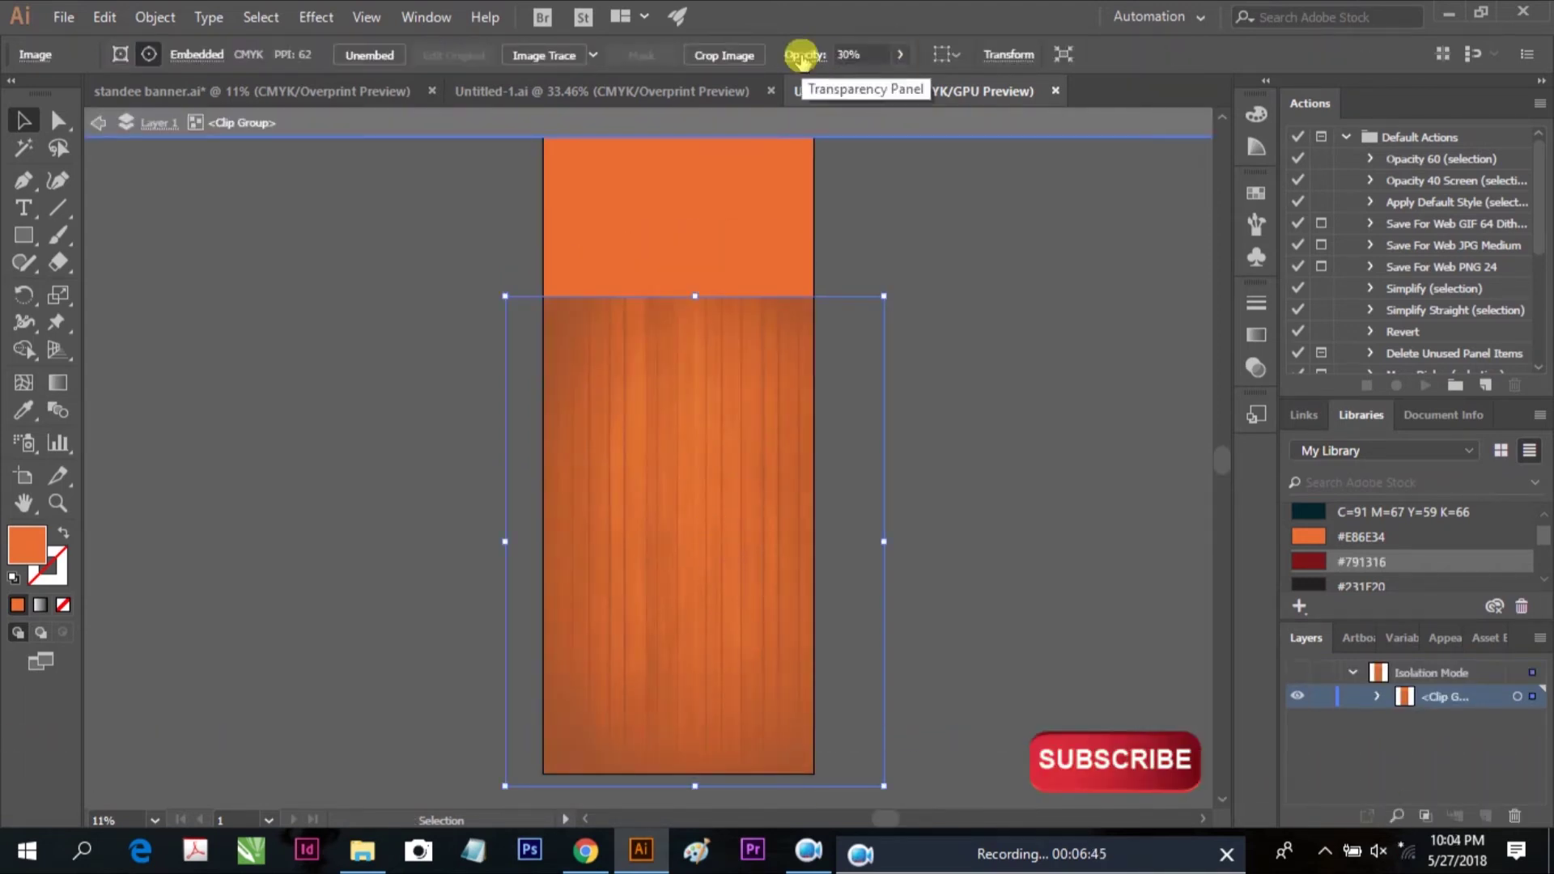
double_click(954, 389)
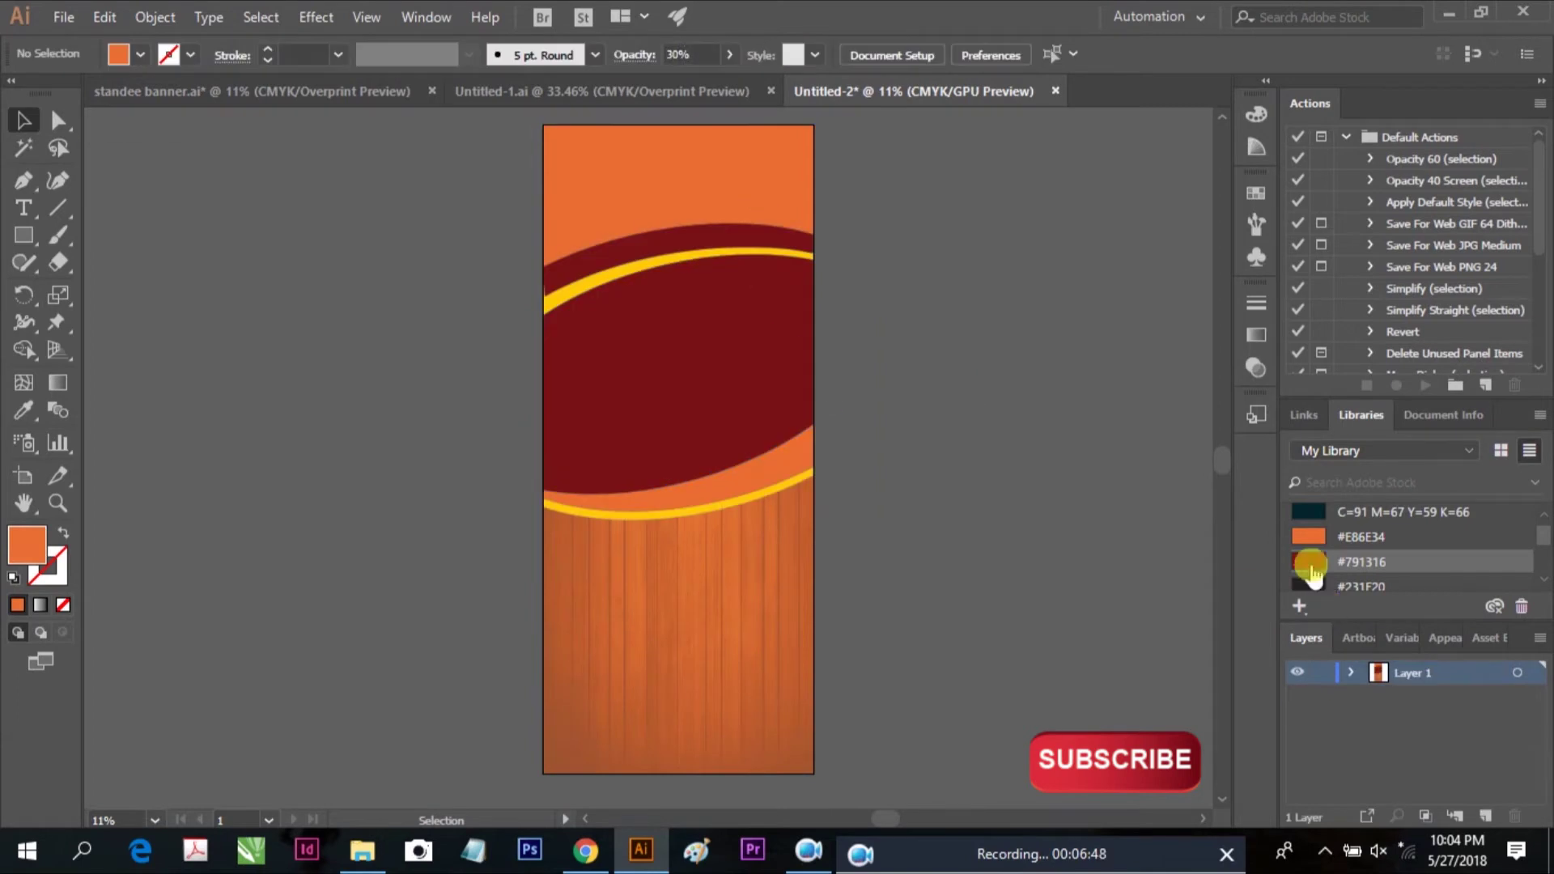
Fill the banner background with the dark red #791316 swatch
left_click(1006, 275)
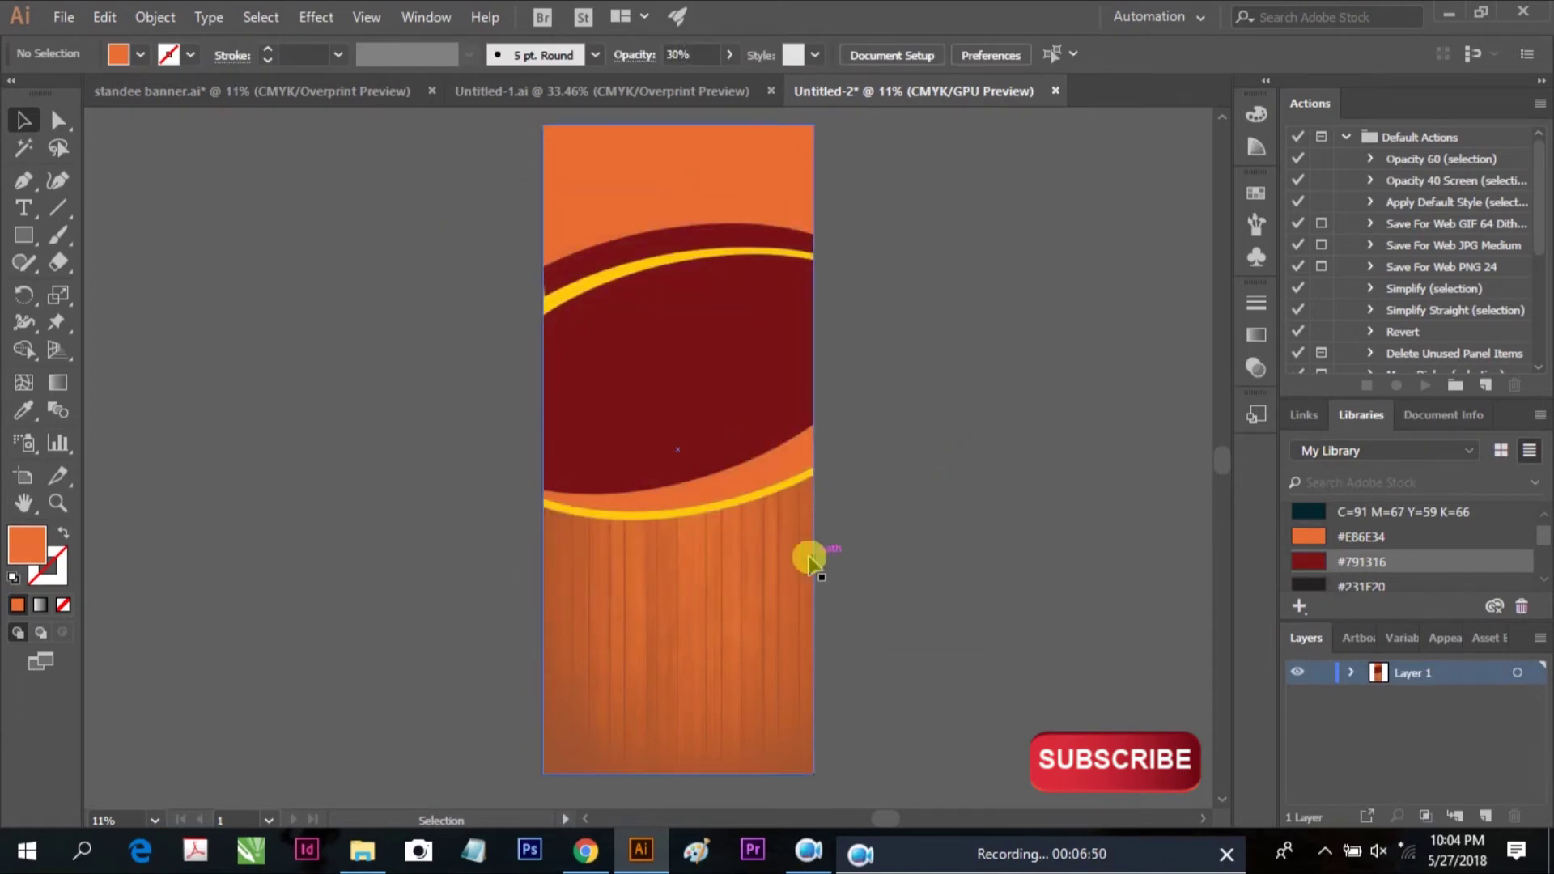
left_click(736, 599)
scroll(1521, 538, "up", 2)
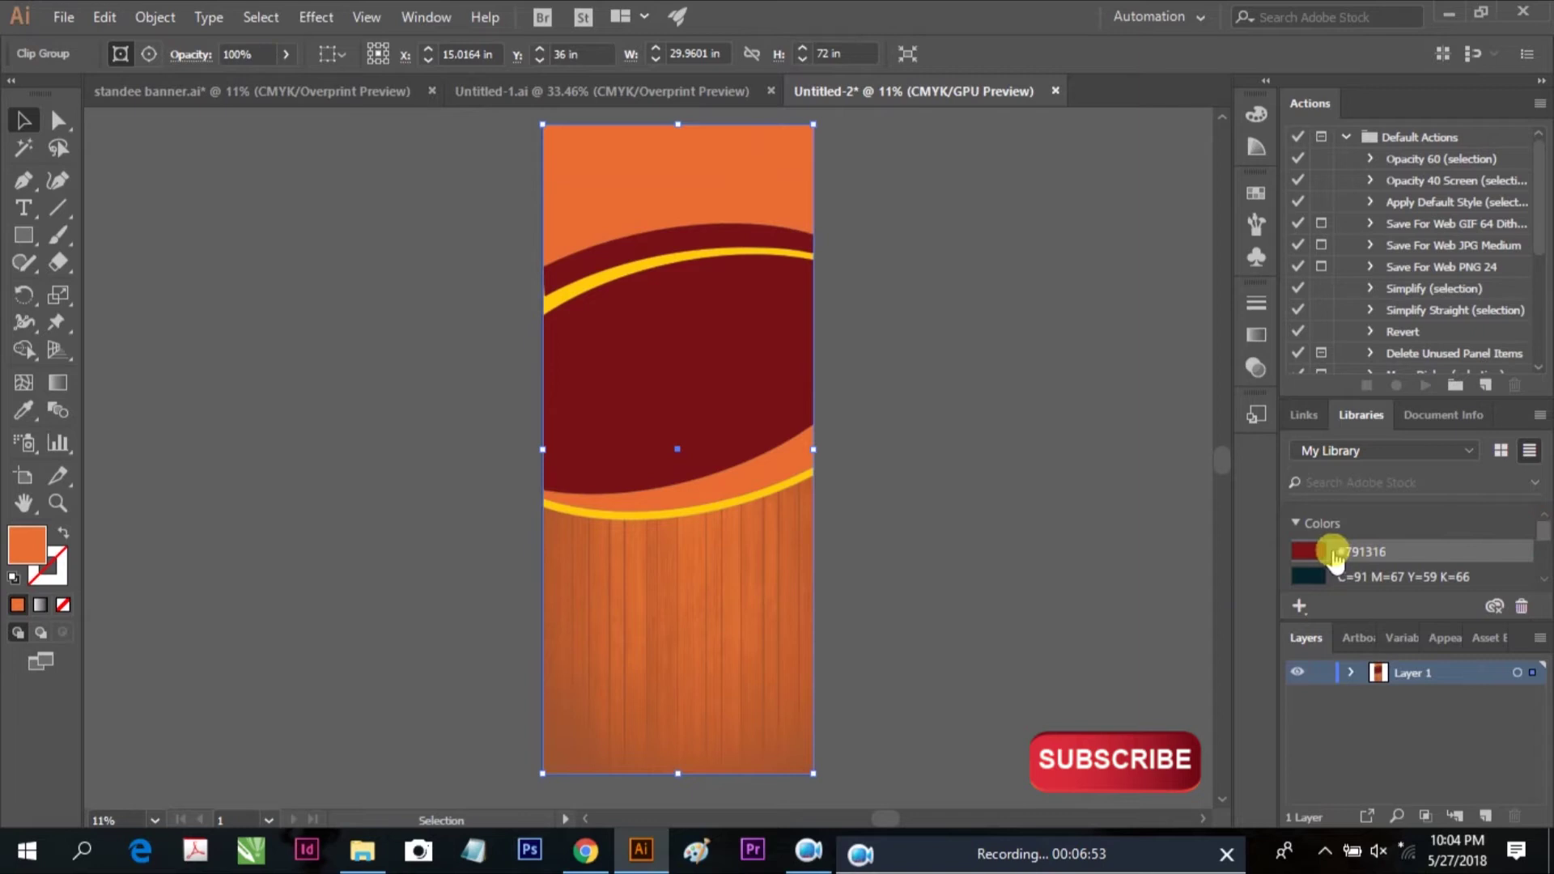
left_click(1331, 551)
left_click(1016, 277)
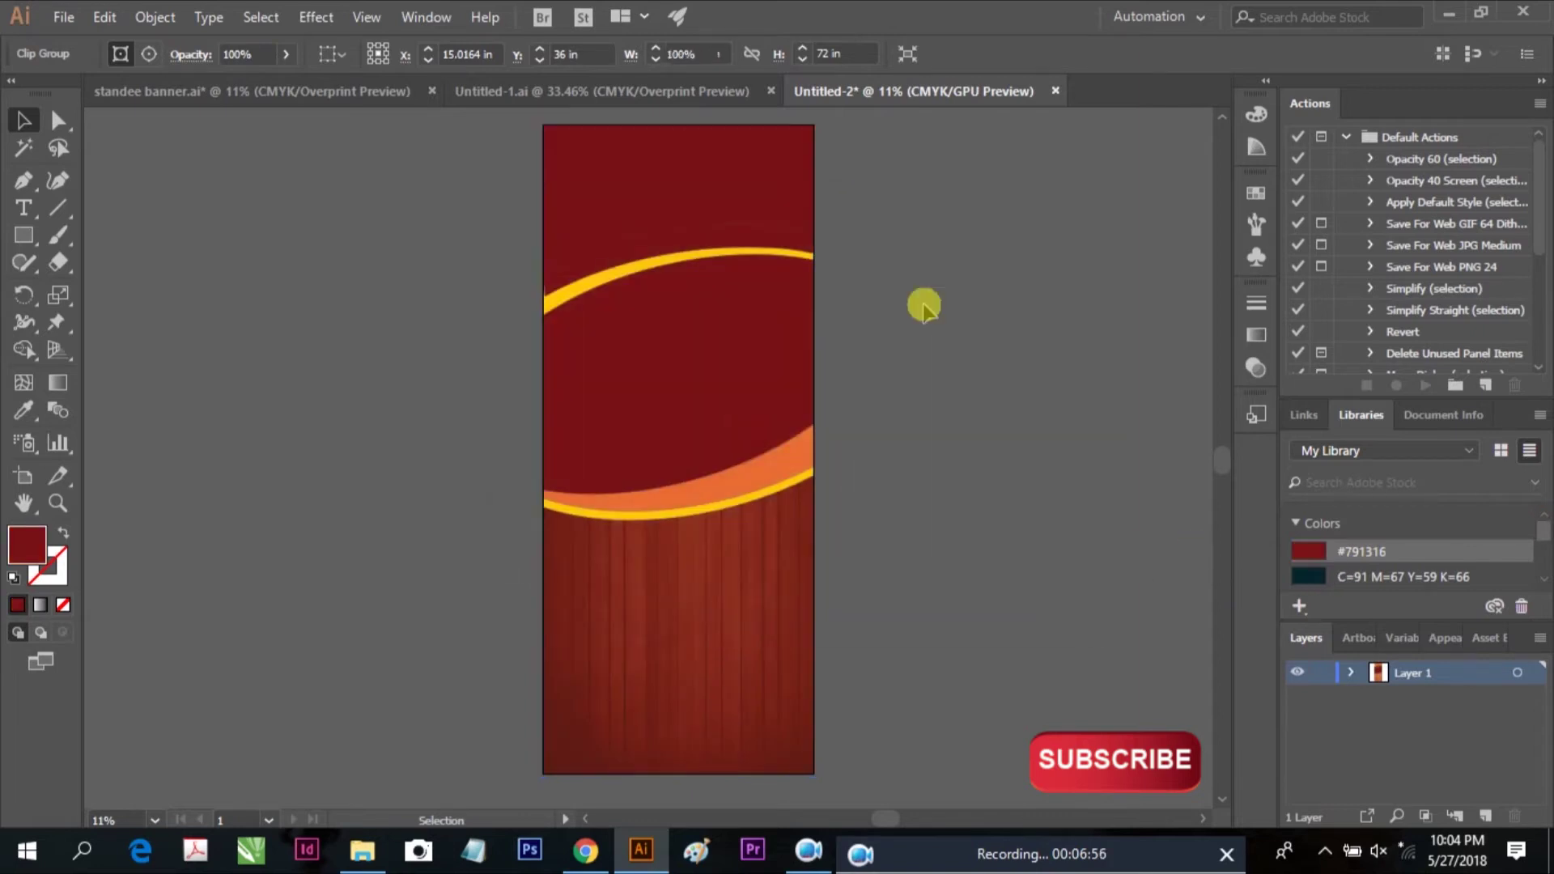
scroll(212, 304, "up", 1)
left_click(212, 304)
scroll(924, 504, "down", 1)
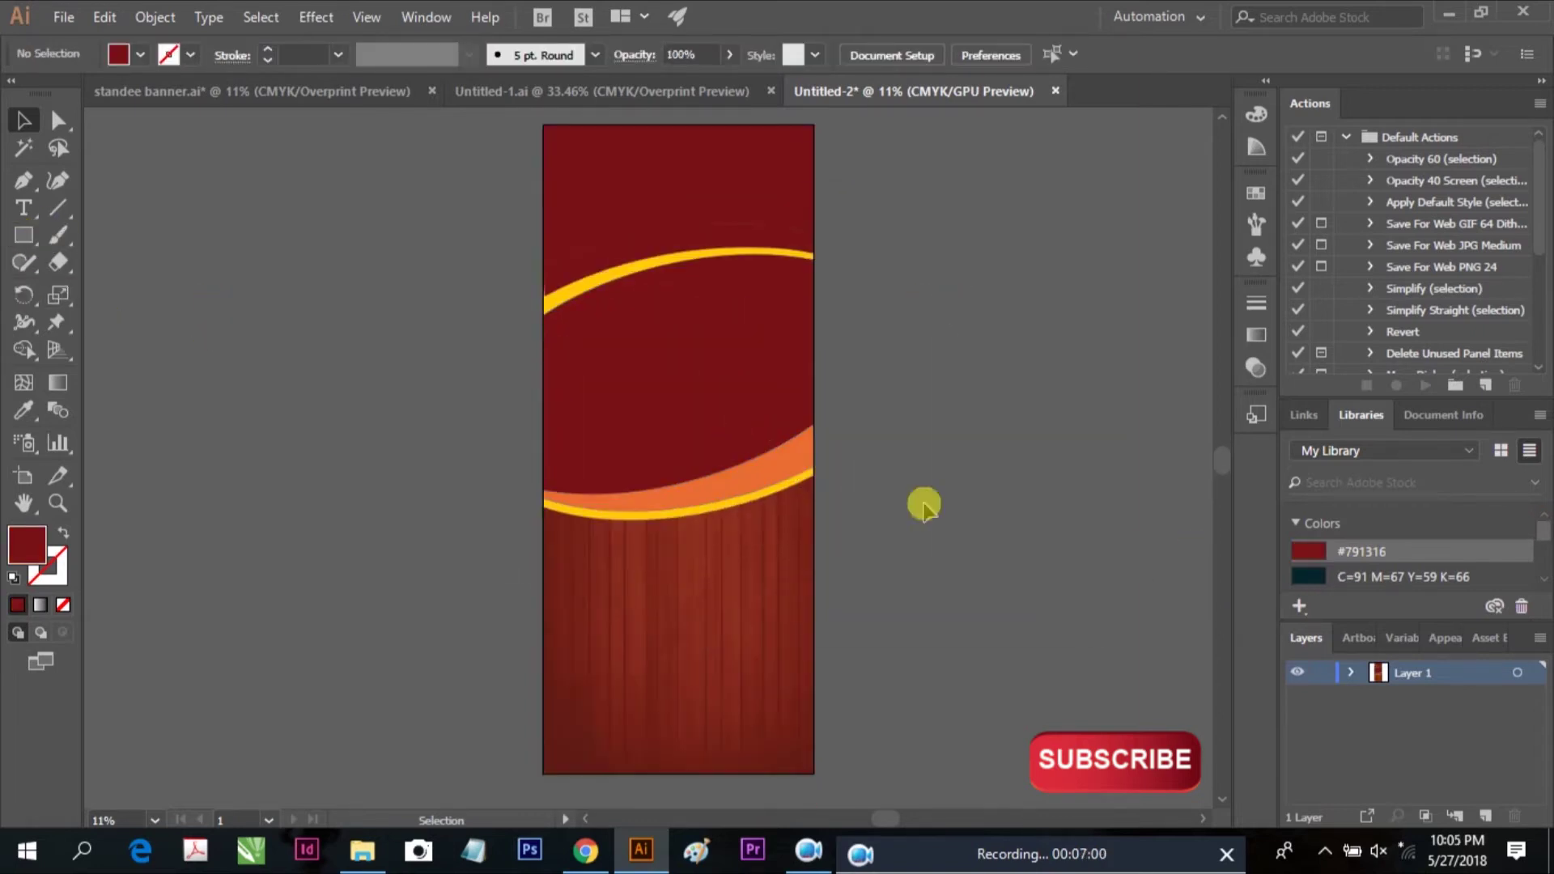
Add a Burger text object beside the banner, scale it up, and set a regular font
key("t")
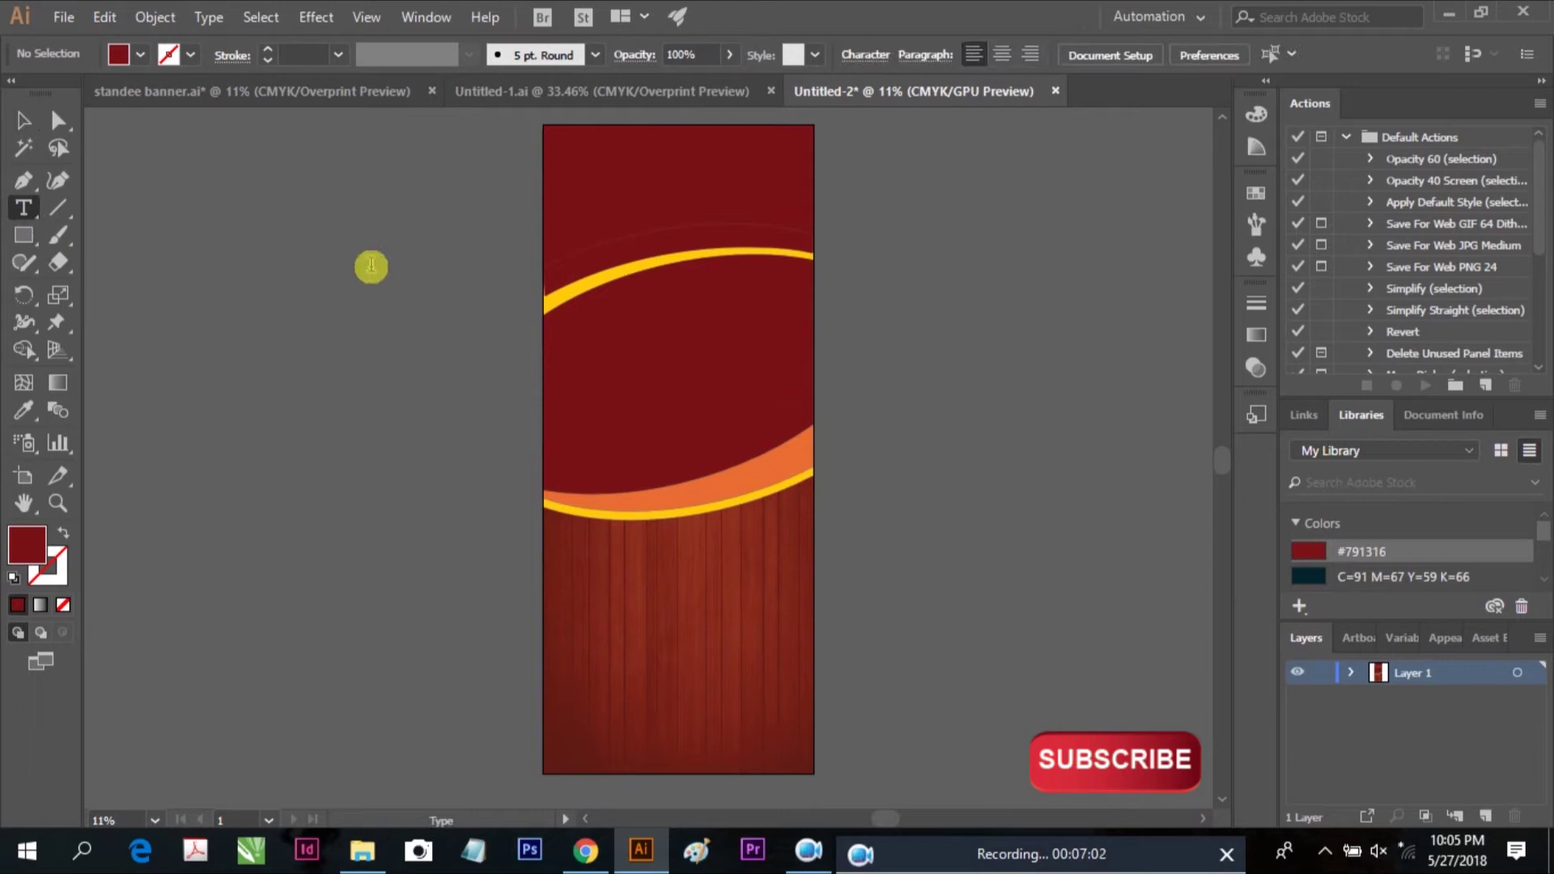
left_click(377, 285)
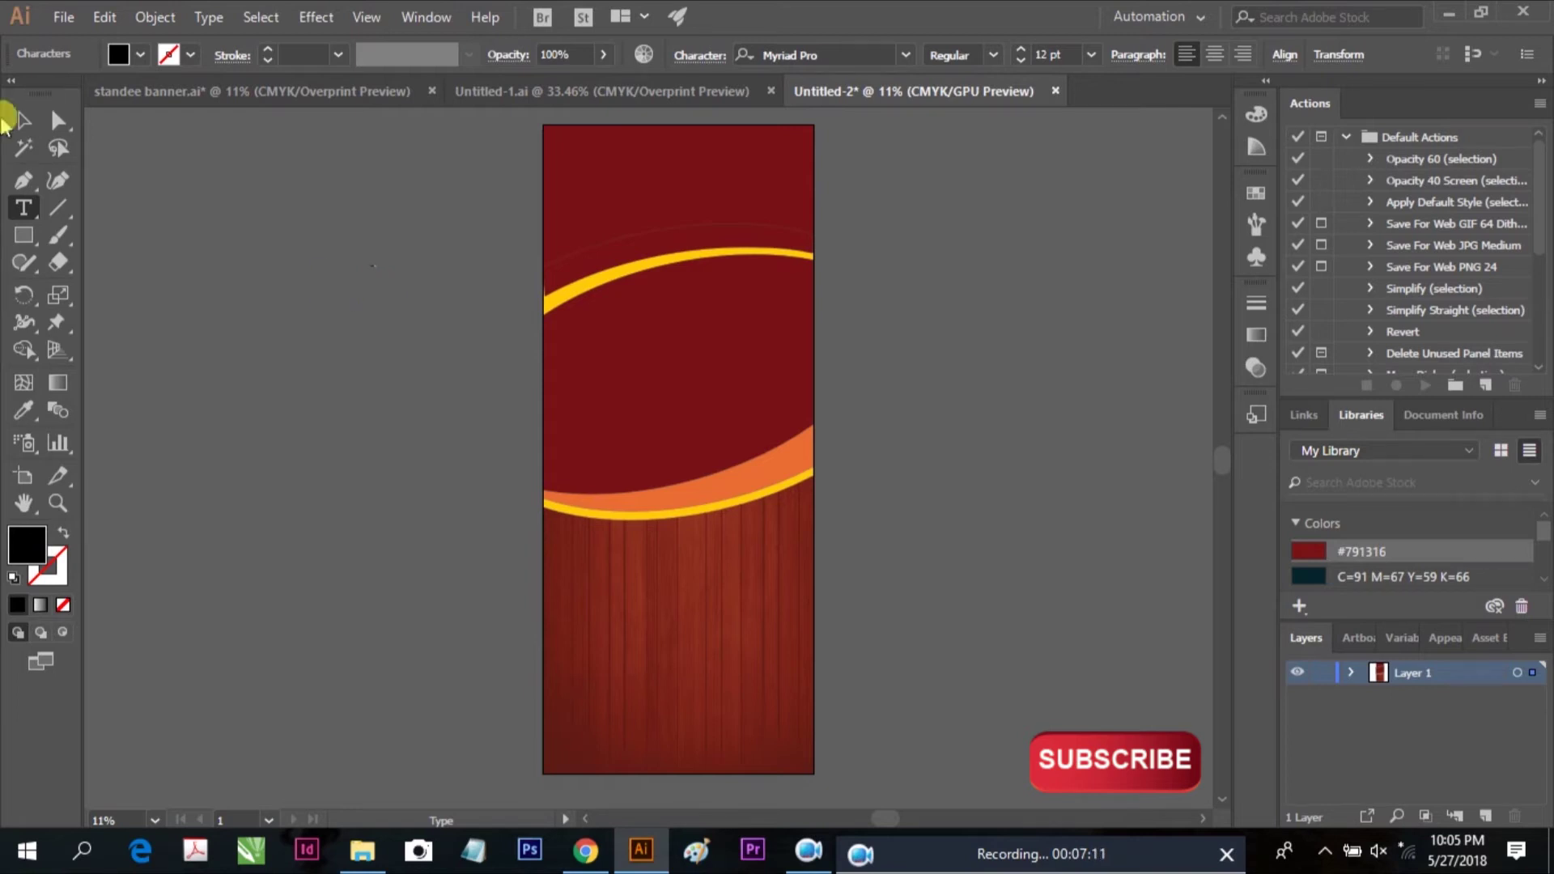
left_click(21, 121)
left_click_drag(380, 278, 495, 404)
left_click(955, 458)
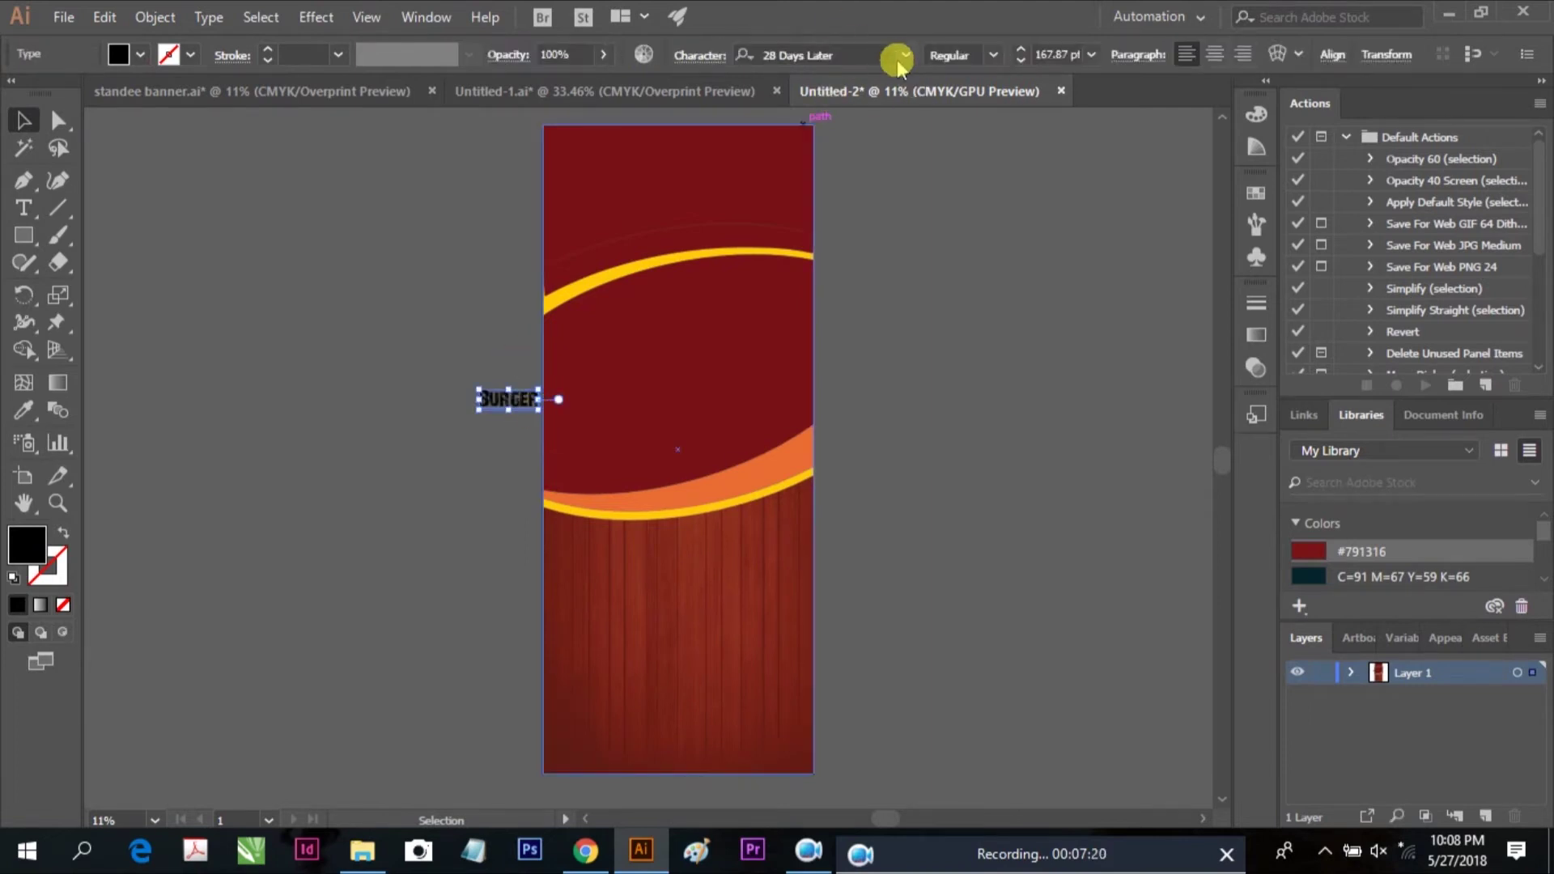
left_click(906, 55)
left_click(868, 145)
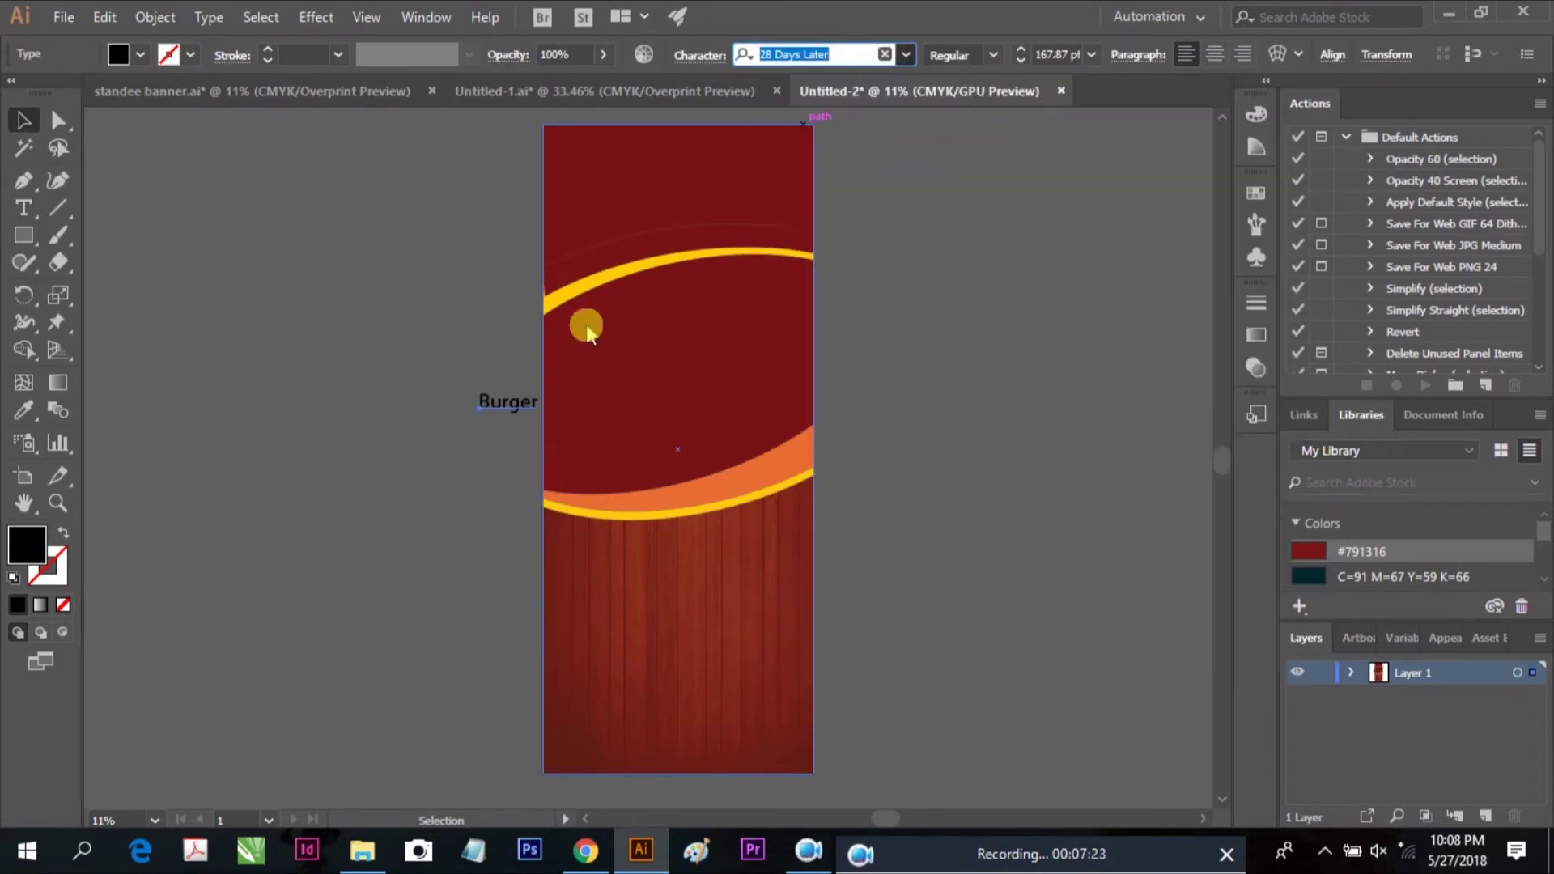
left_click(468, 403)
Enlarge the Burger text to 650 pt in the 28 Days Later font
left_click_drag(478, 413, 169, 545)
left_click(1037, 55)
type("650")
key("Return")
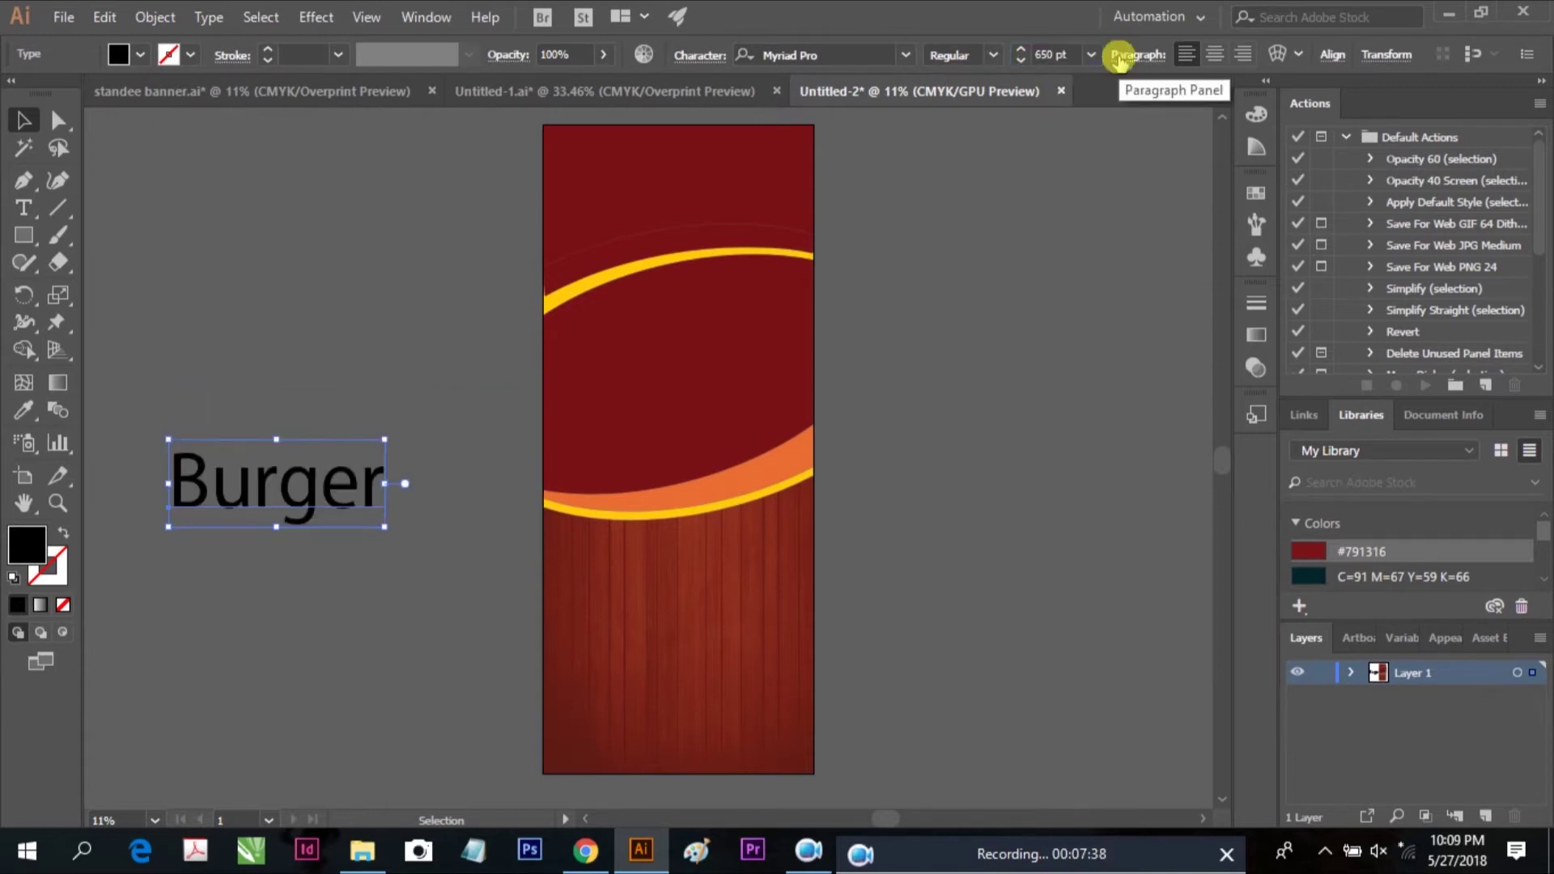
left_click(849, 54)
left_click(906, 54)
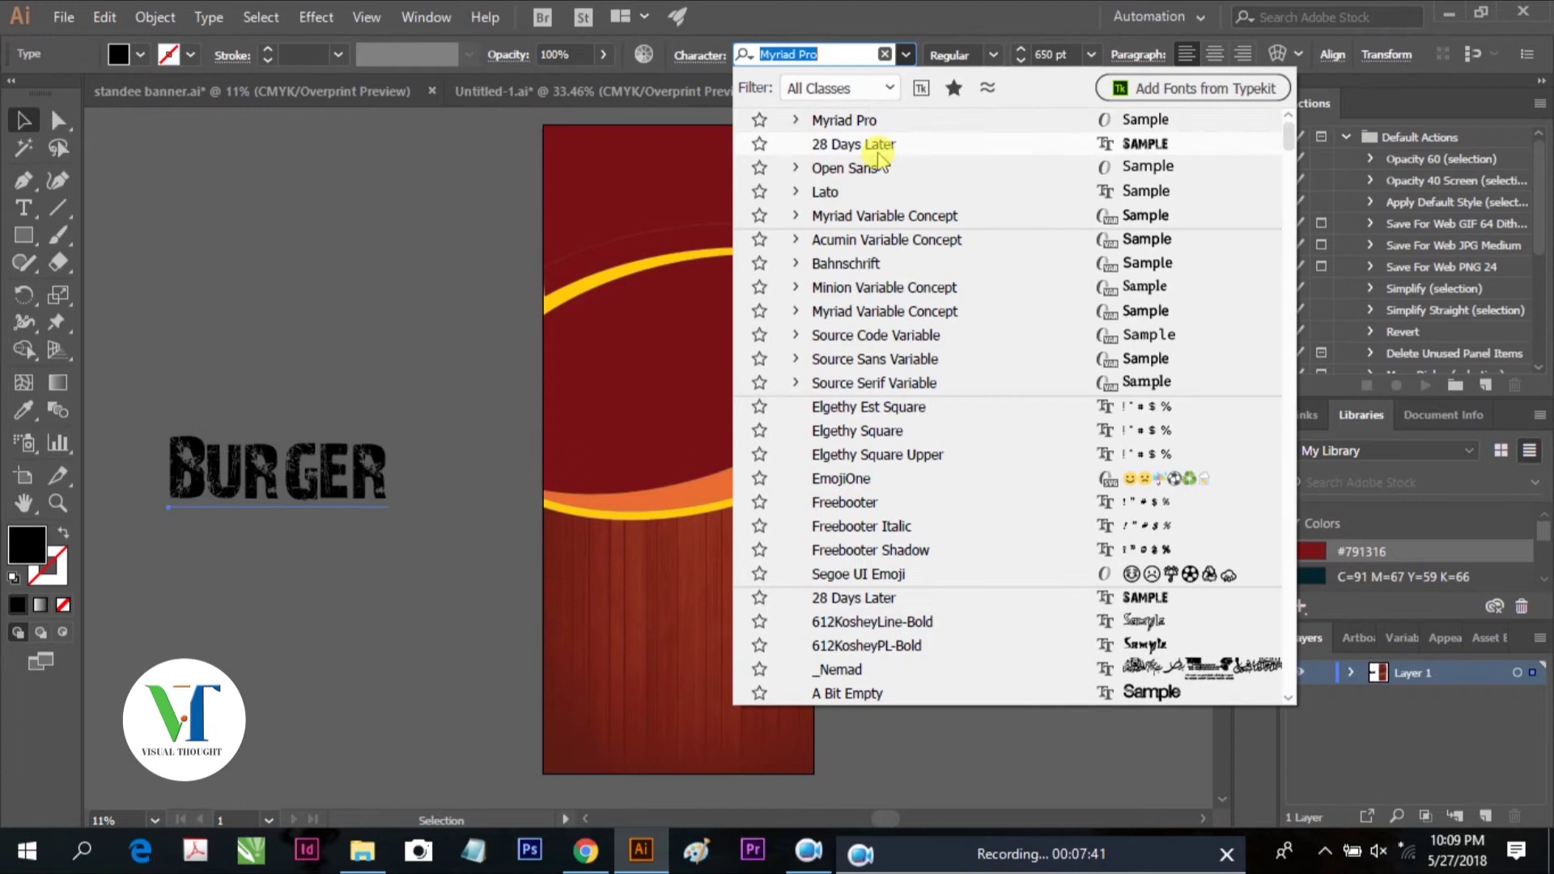
left_click(833, 144)
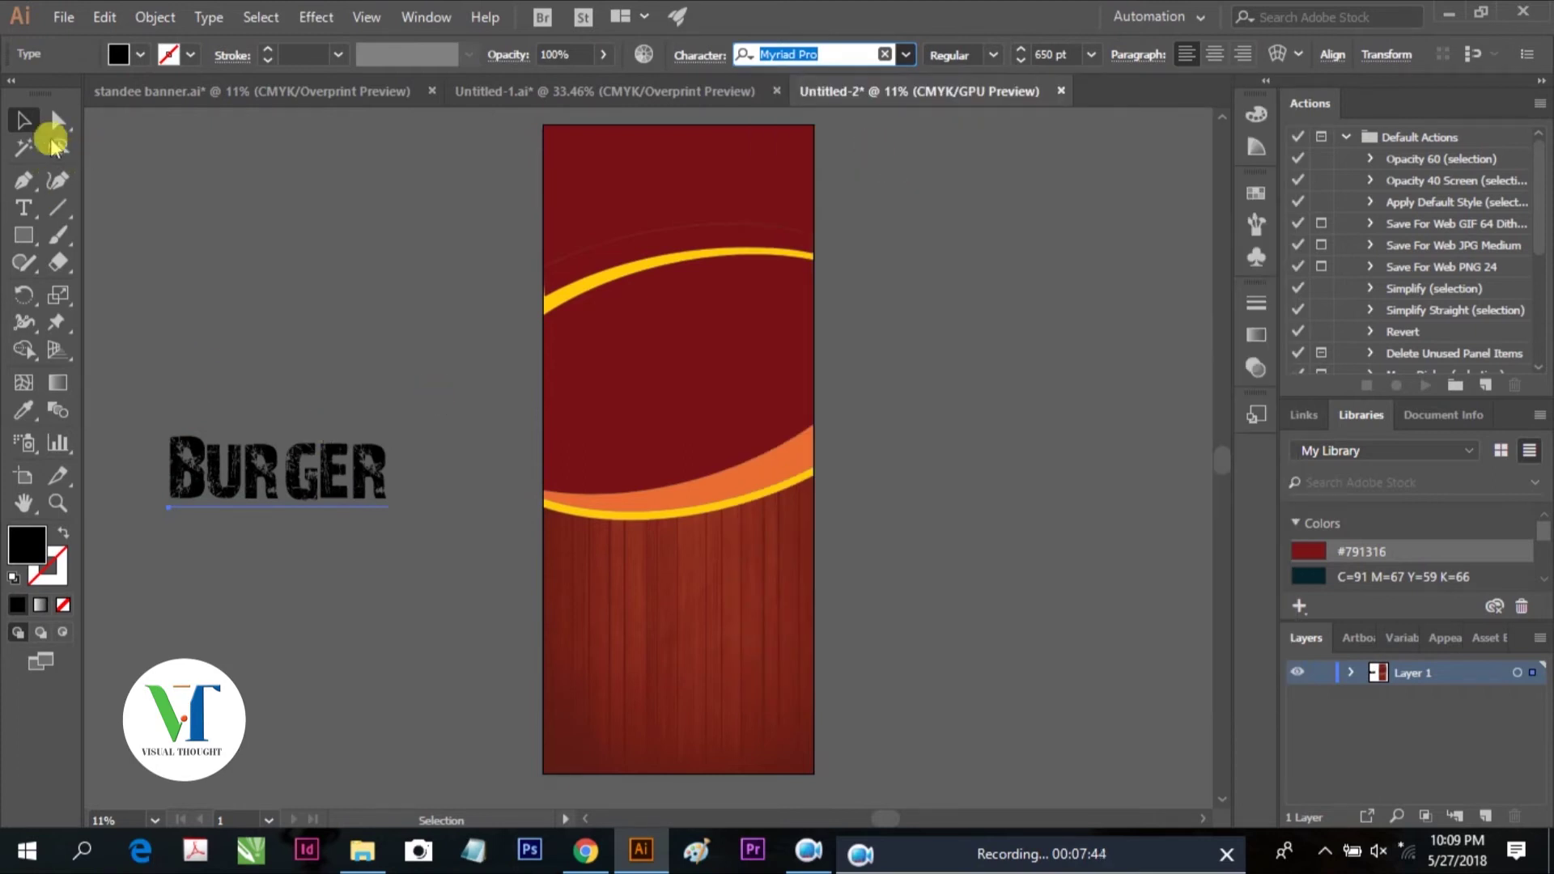
Move BURGER onto the lower banner and colour it white
left_click(323, 512)
left_click_drag(270, 478, 659, 568)
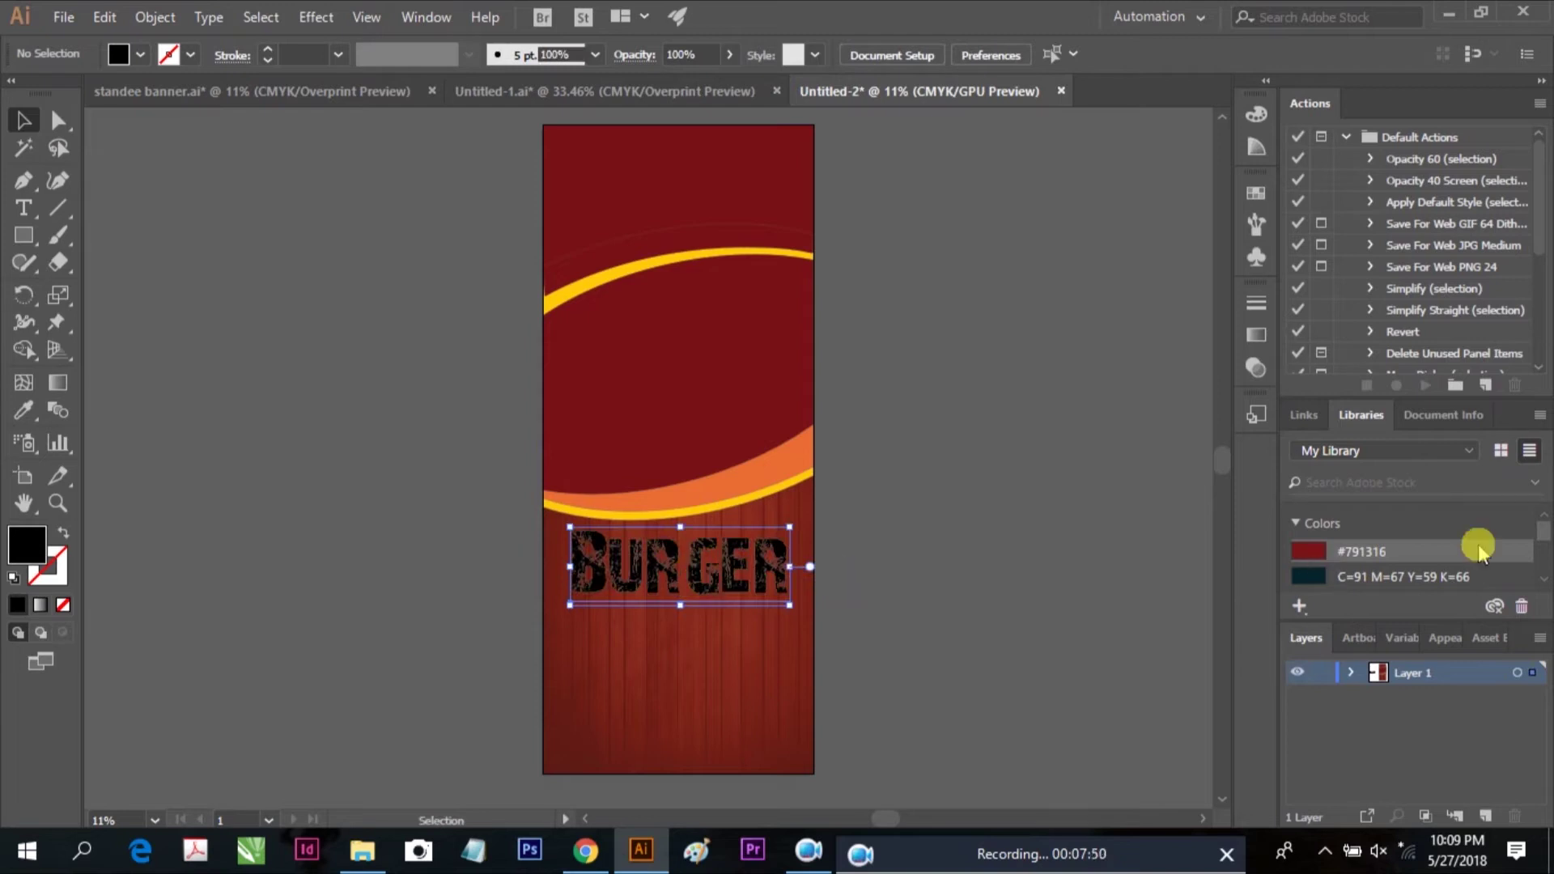
scroll(1536, 526, "down", 2)
left_click(1328, 531)
left_click(1003, 545)
left_click_drag(713, 555, 716, 562)
scroll(804, 562, "down", 2)
left_click(947, 523)
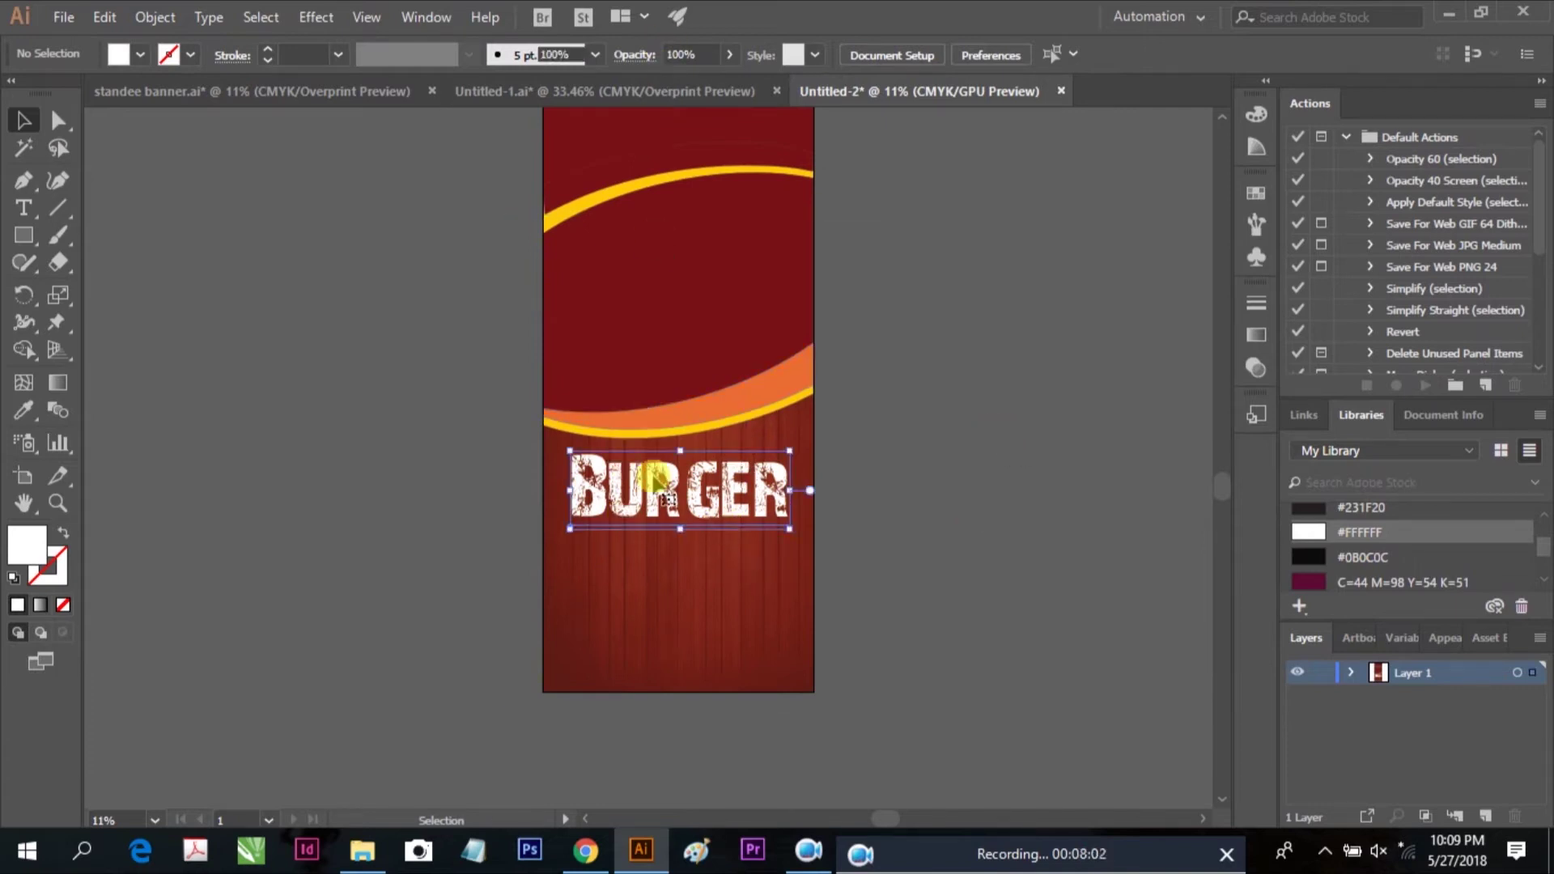
Convert the BURGER title to UPPERCASE via Type > Change Case and nudge it left
key("t")
left_click_drag(570, 494, 862, 501)
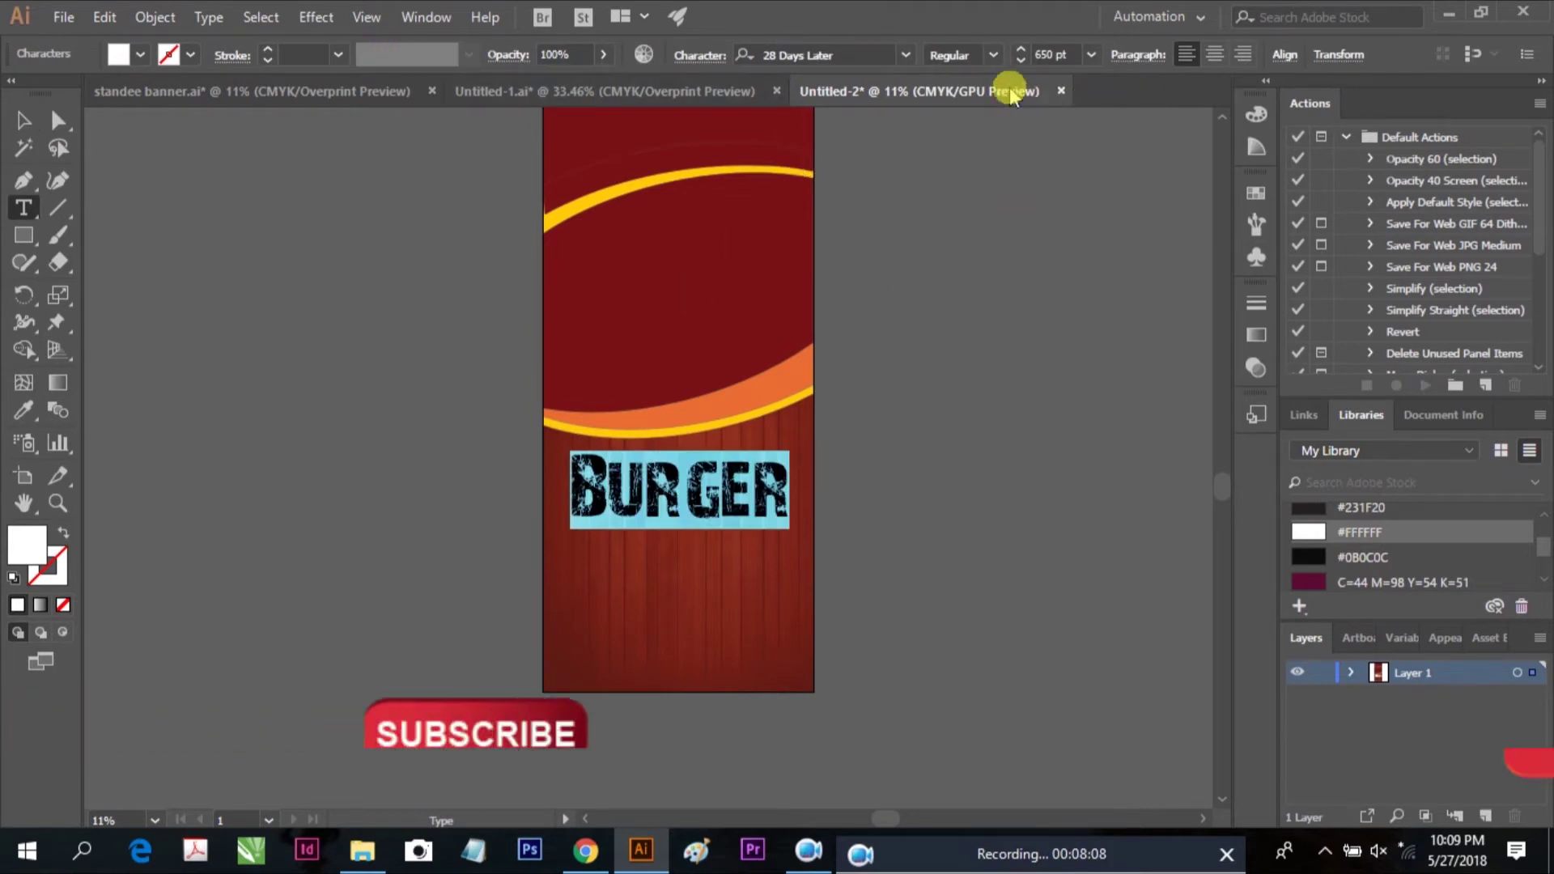
left_click(210, 18)
mouse_move(275, 367)
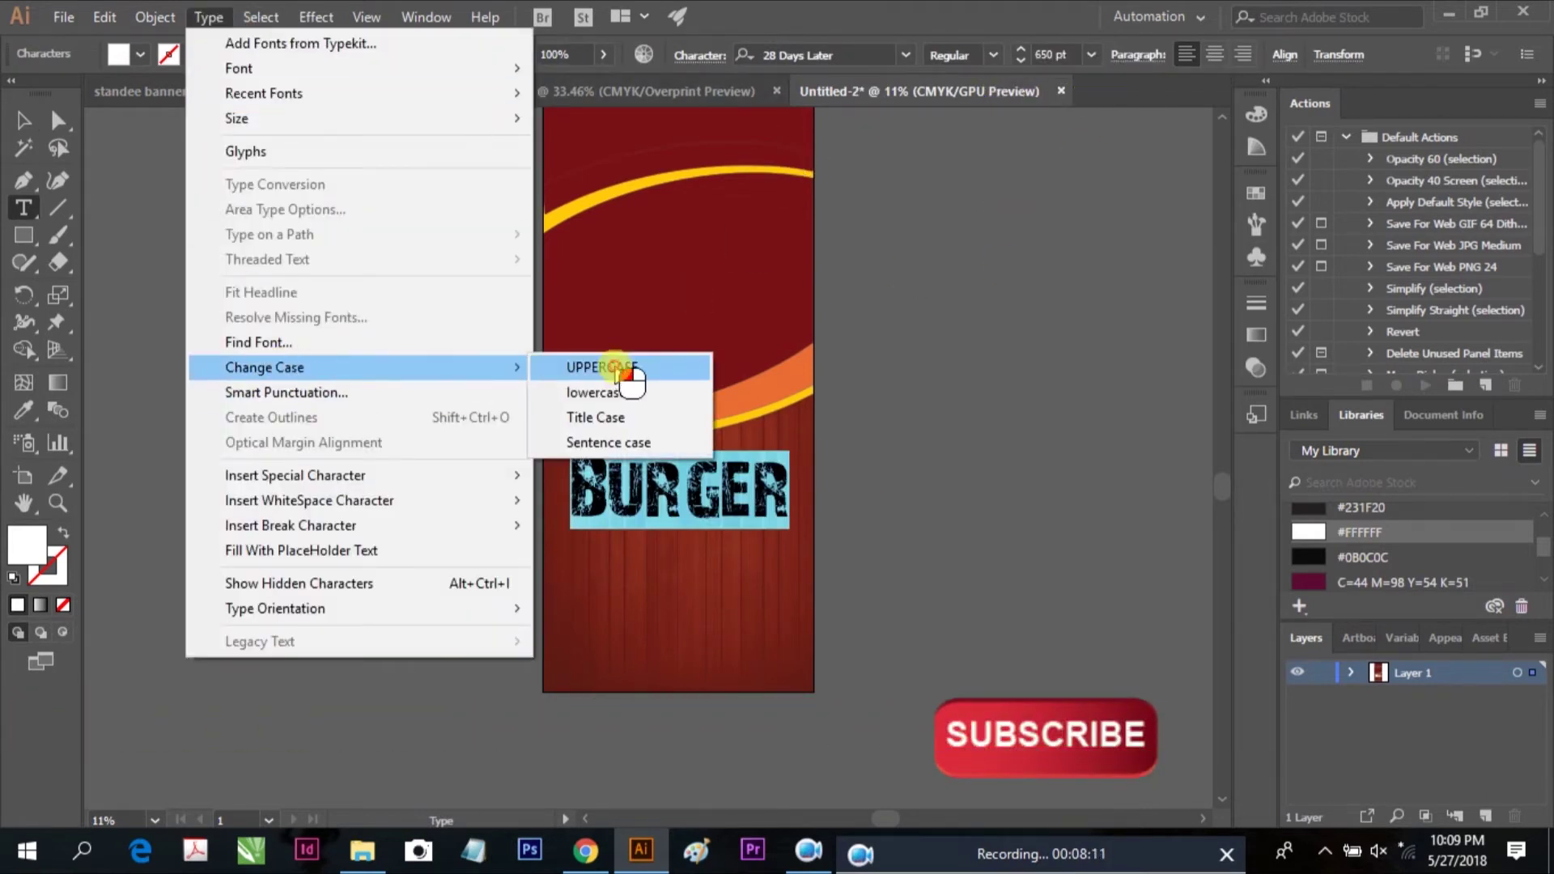
left_click(631, 367)
left_click(22, 120)
left_click(603, 489)
left_click_drag(717, 512, 704, 513)
Reduce the BURGER title's font size to 600 pt
left_click(1053, 54)
type("6")
key("Return")
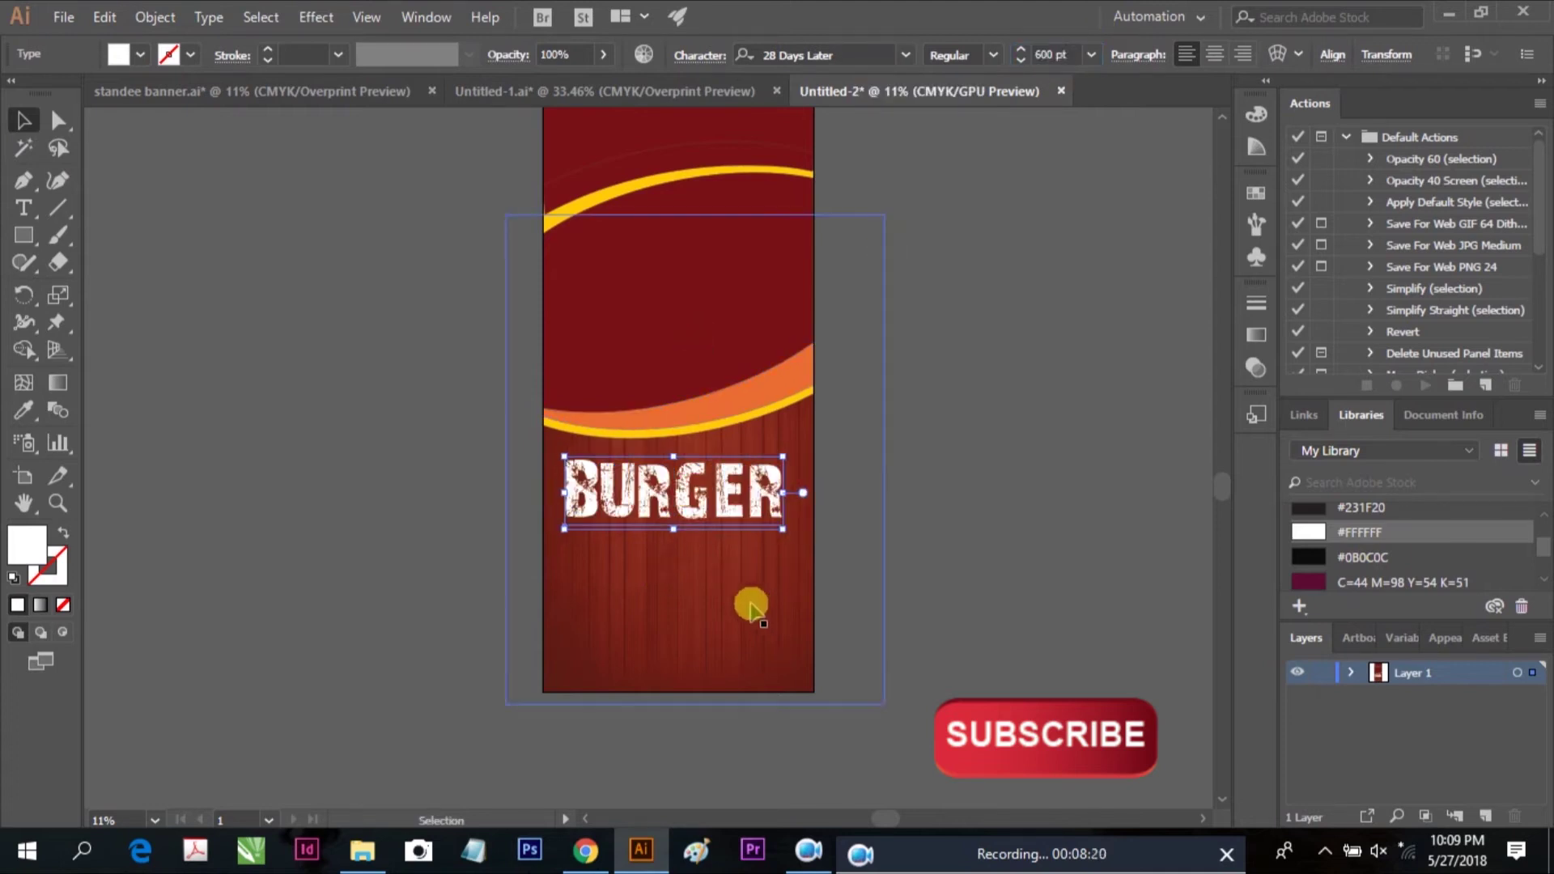
left_click(749, 607, "shift")
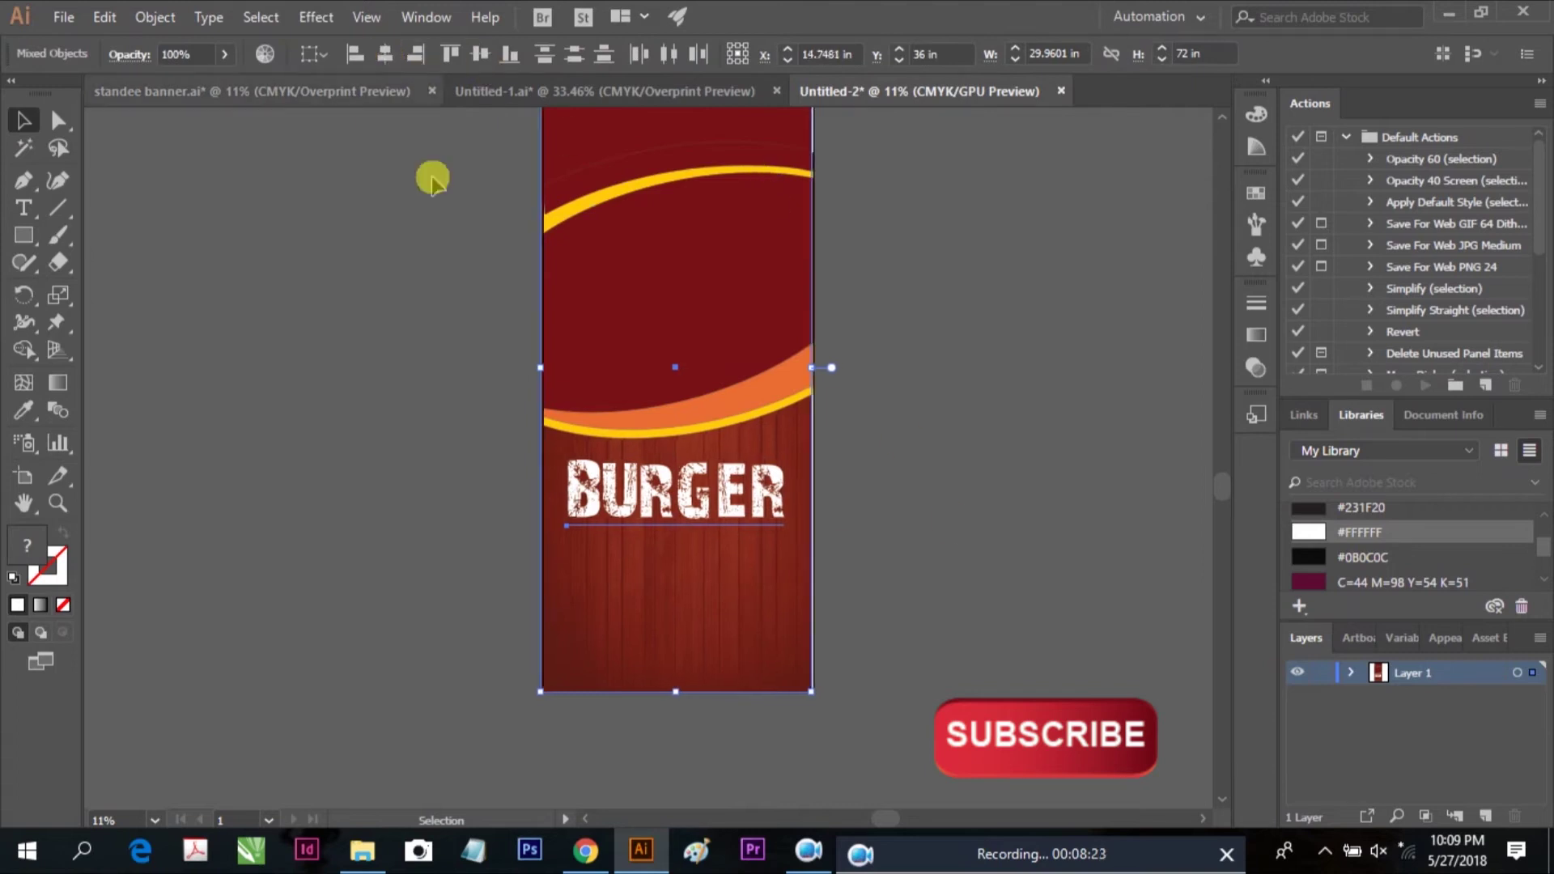
left_click(888, 429)
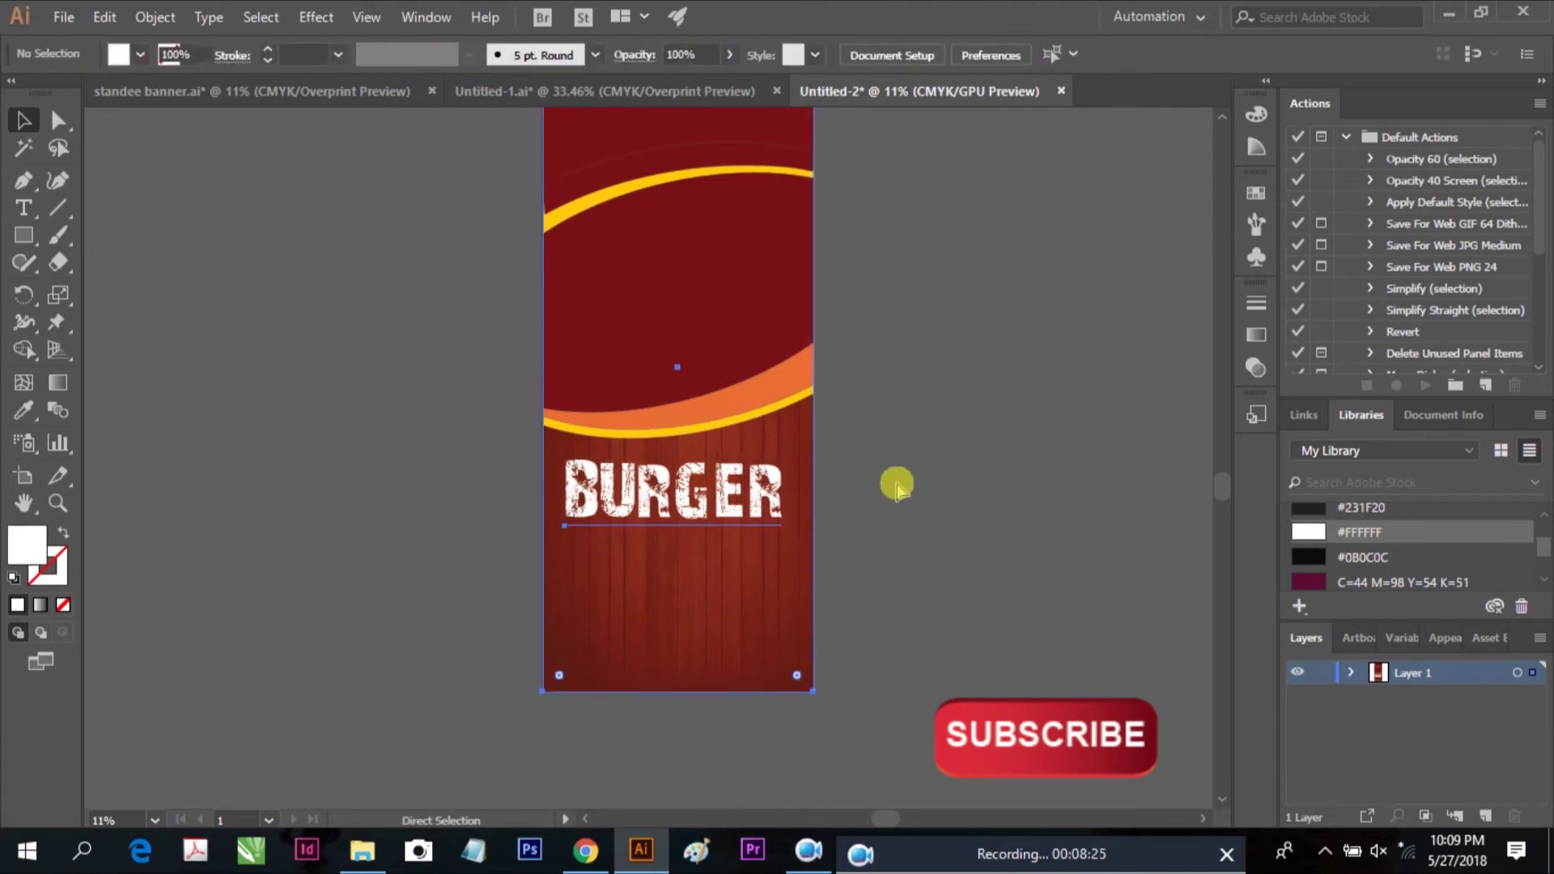
left_click(730, 479)
left_click(877, 462)
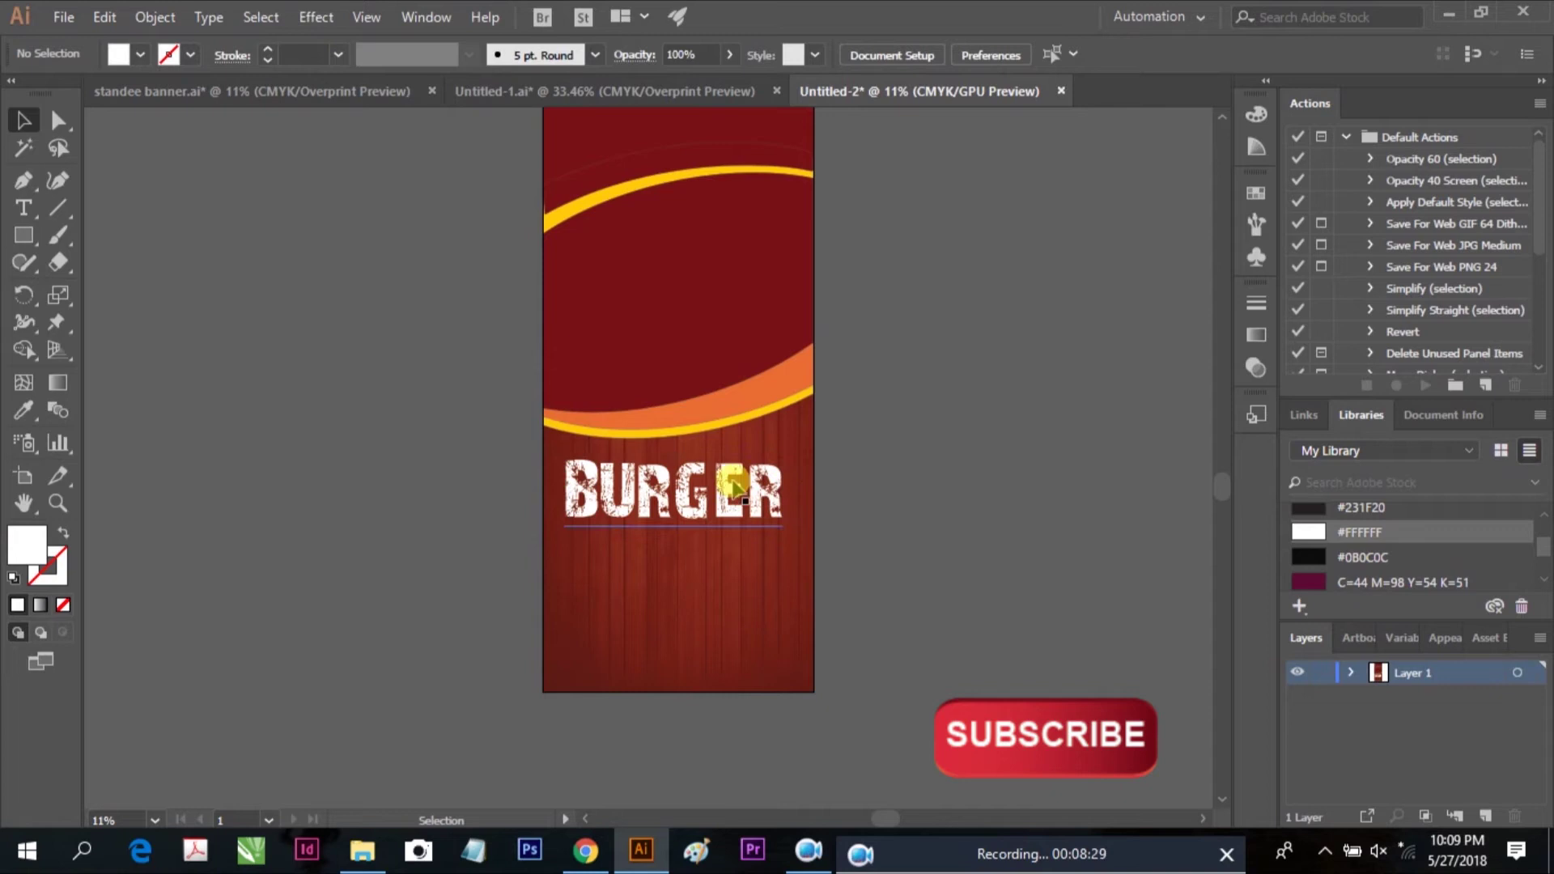
Copy the Lorem ipsum heading and body text from Untitled-1
scroll(878, 470, "down", 2)
left_click(602, 92)
left_click(768, 231)
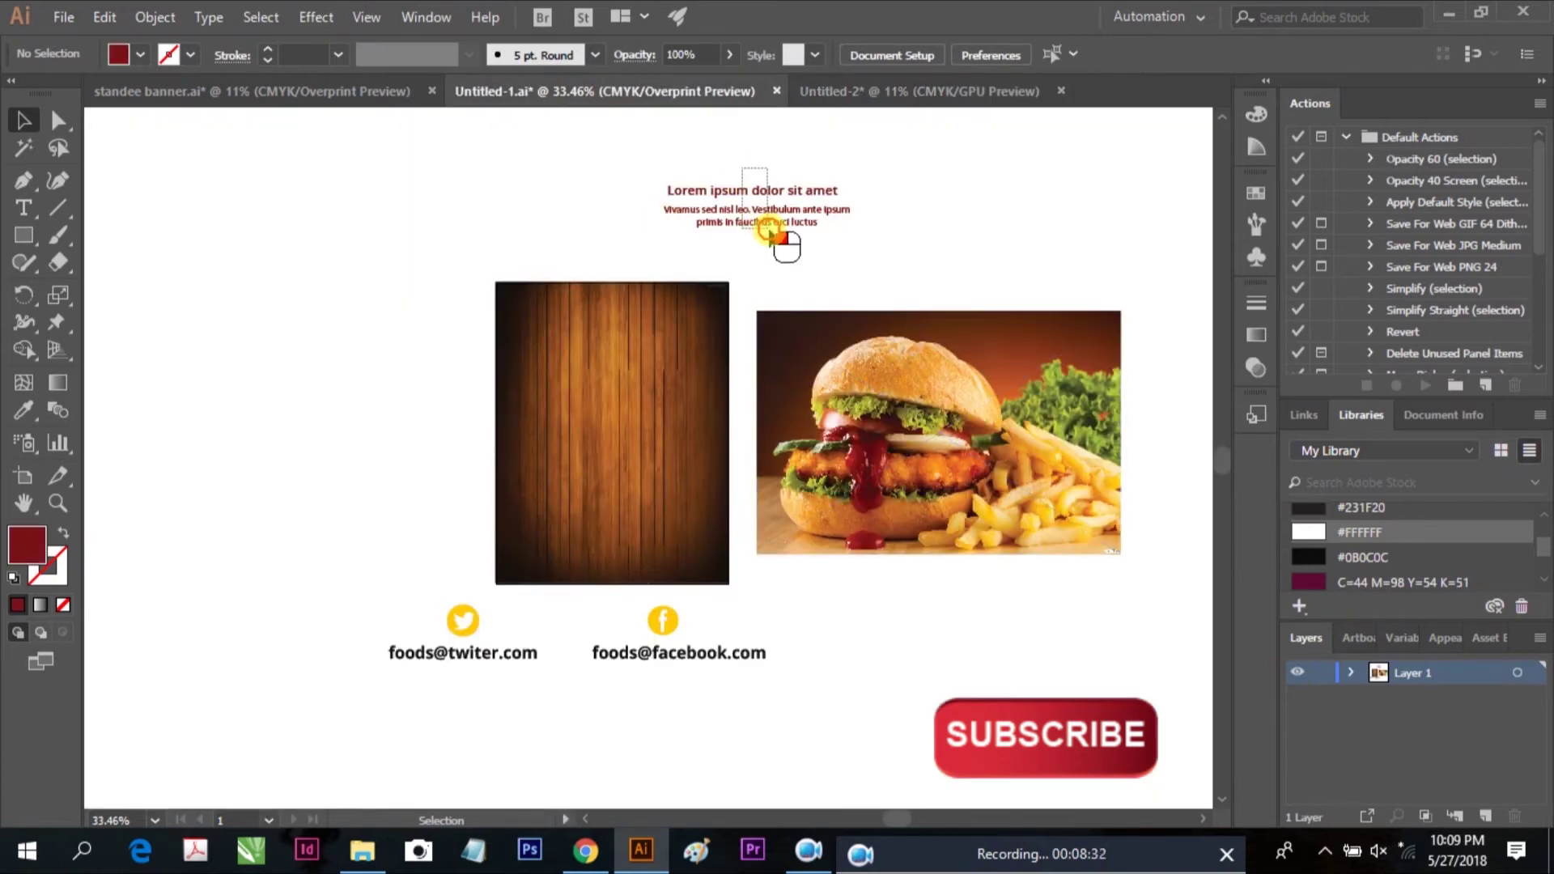
double_click(789, 235)
left_click_drag(797, 236, 691, 204)
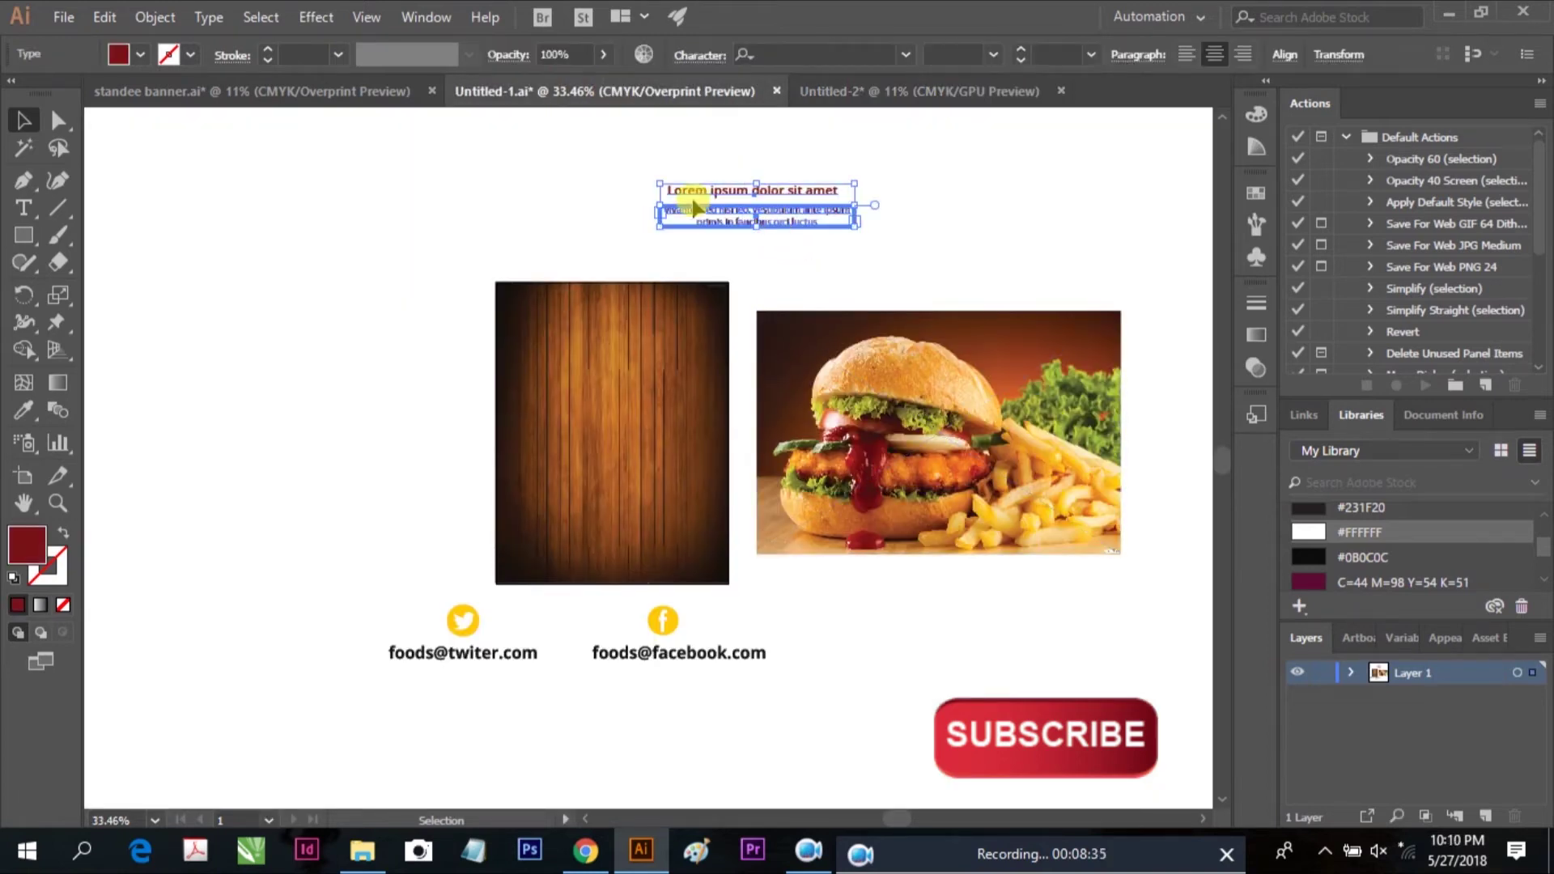
left_click(104, 17)
left_click(139, 126)
Place the pasted Lorem ipsum text below BURGER in Untitled-2 and scale it up
left_click(906, 95)
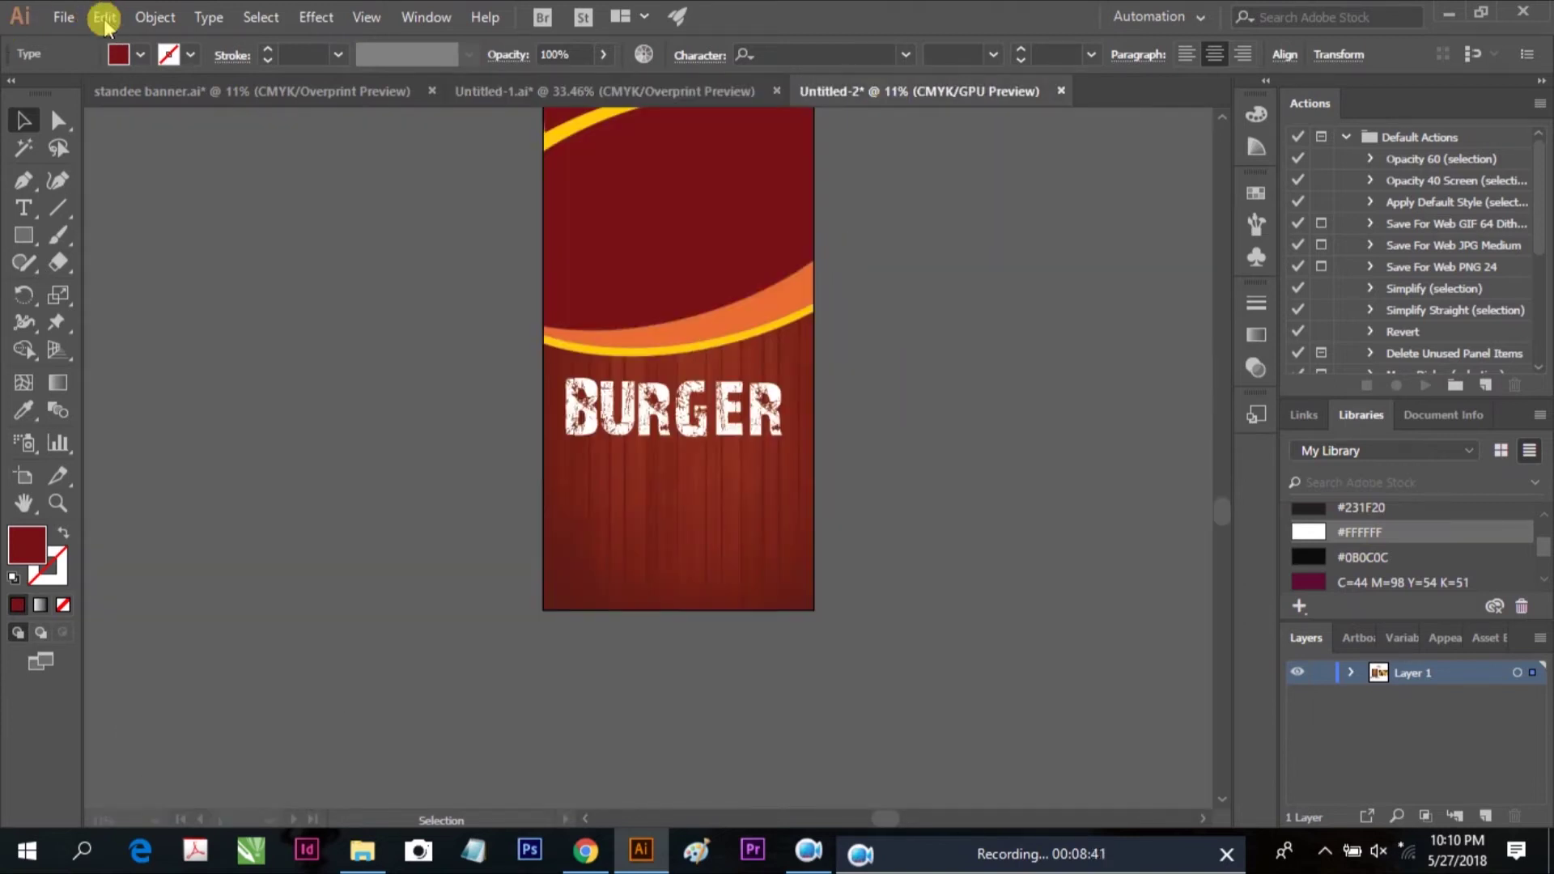
scroll(252, 209, "up", 2)
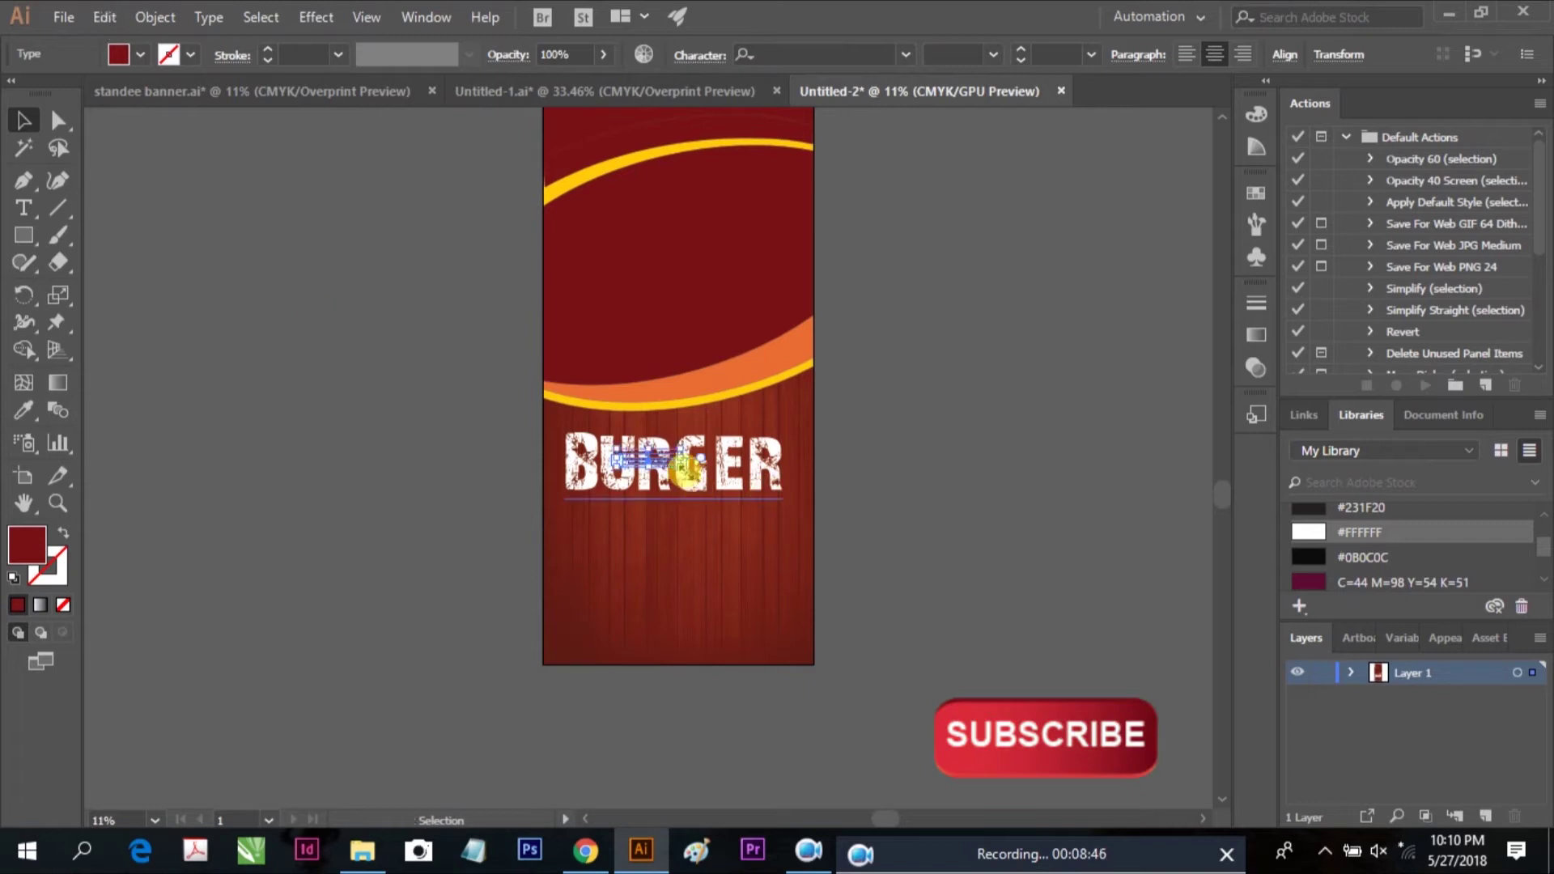
left_click_drag(660, 455, 645, 496)
left_click(739, 556, "ctrl")
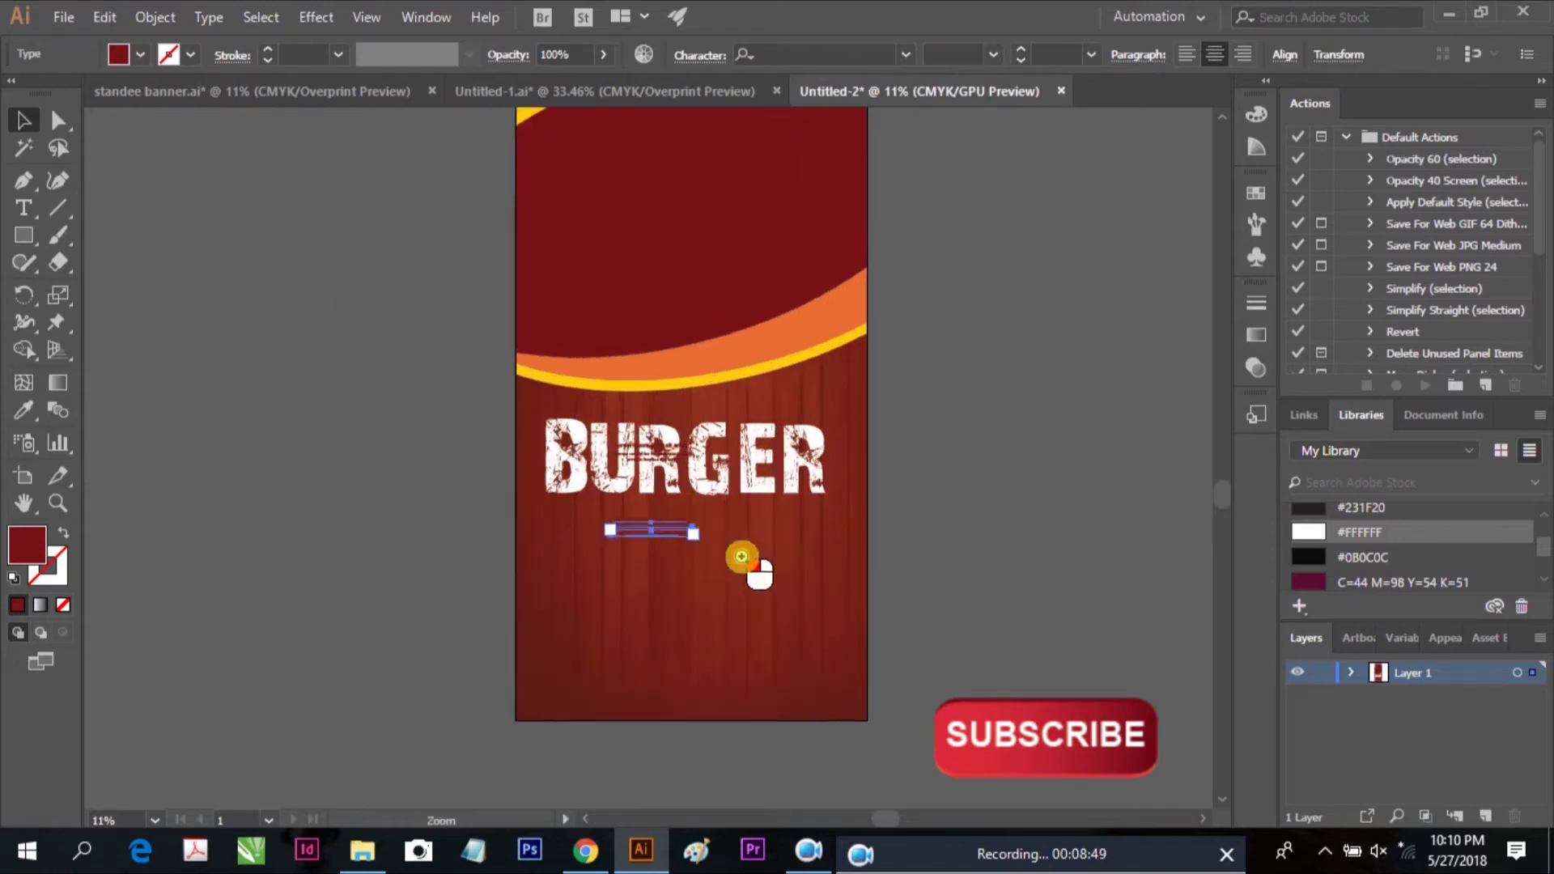
left_click(904, 642, "ctrl")
left_click_drag(742, 547, 939, 510)
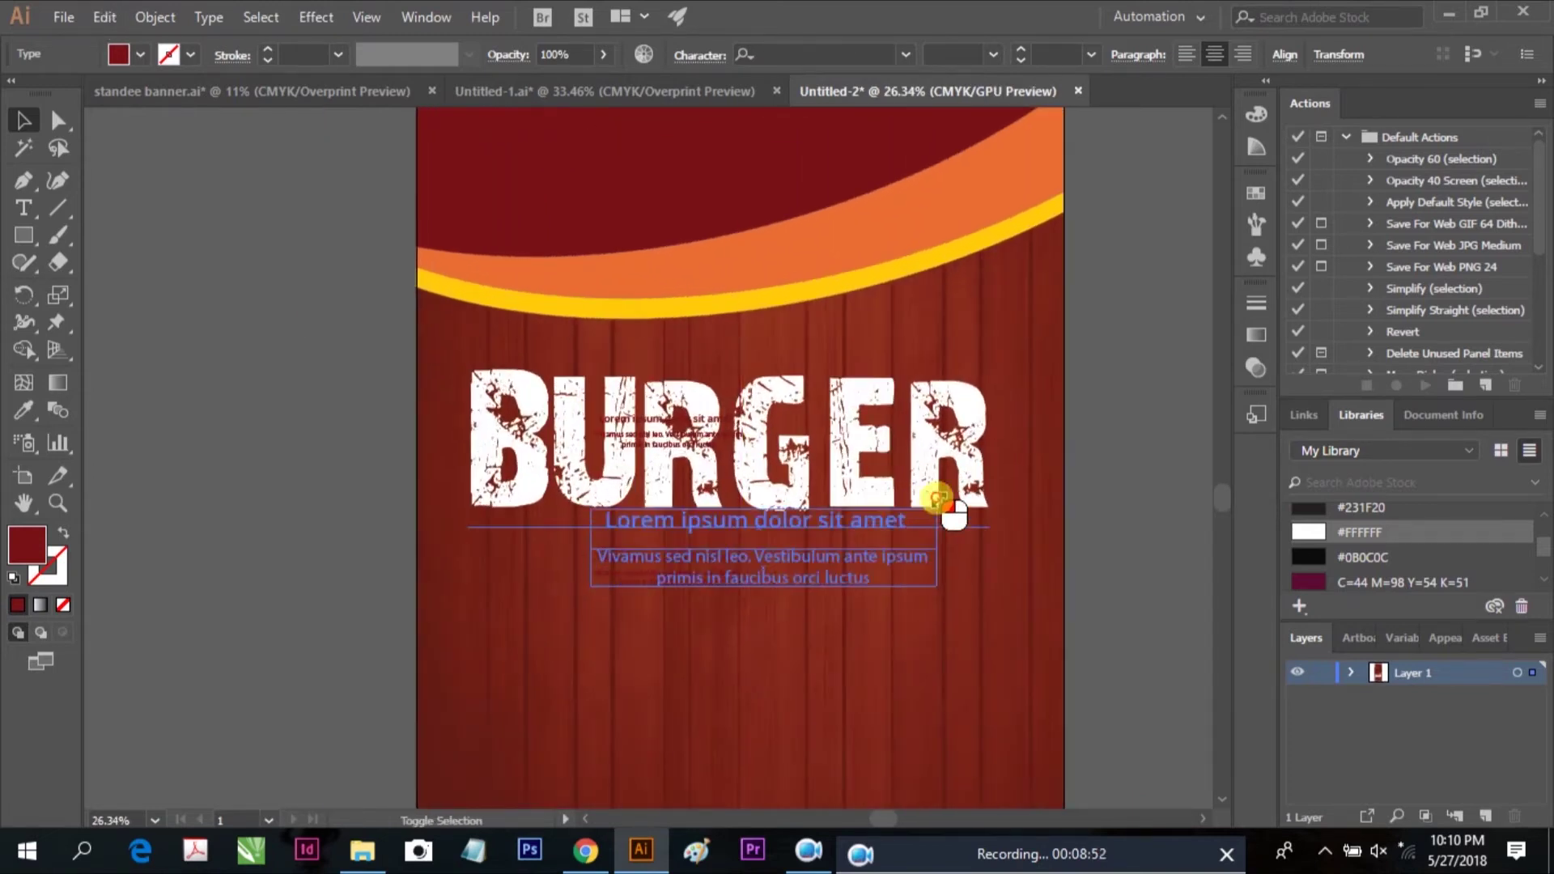
left_click_drag(591, 589, 491, 607)
scroll(1534, 540, "up", 3)
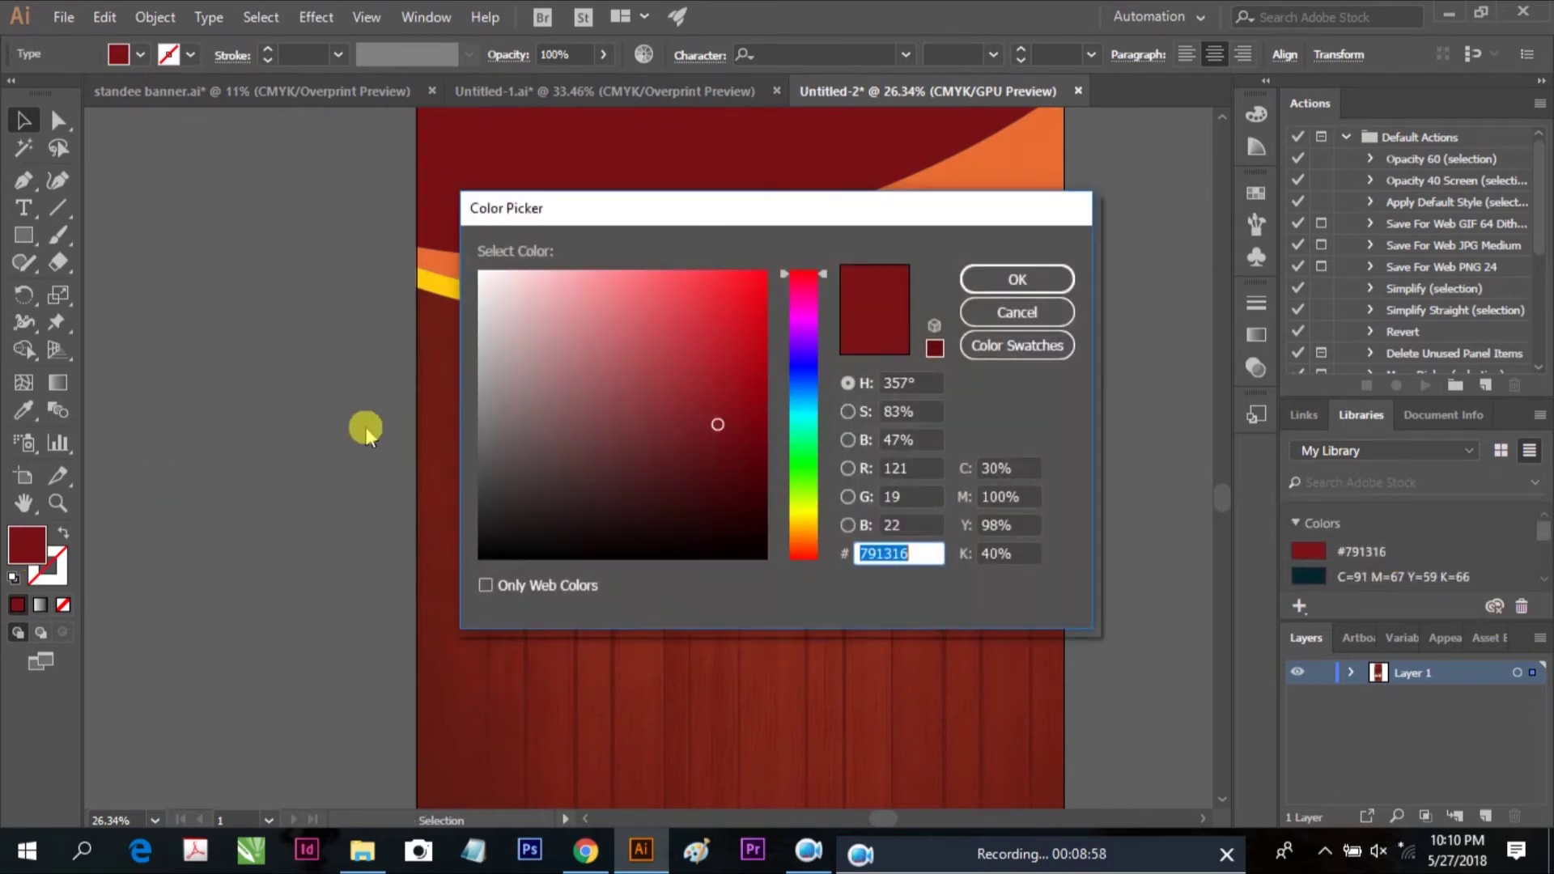
Colour the Lorem ipsum heading bright yellow #EDDC11 and shift the text block slightly lower
left_click(810, 516)
left_click(1017, 280)
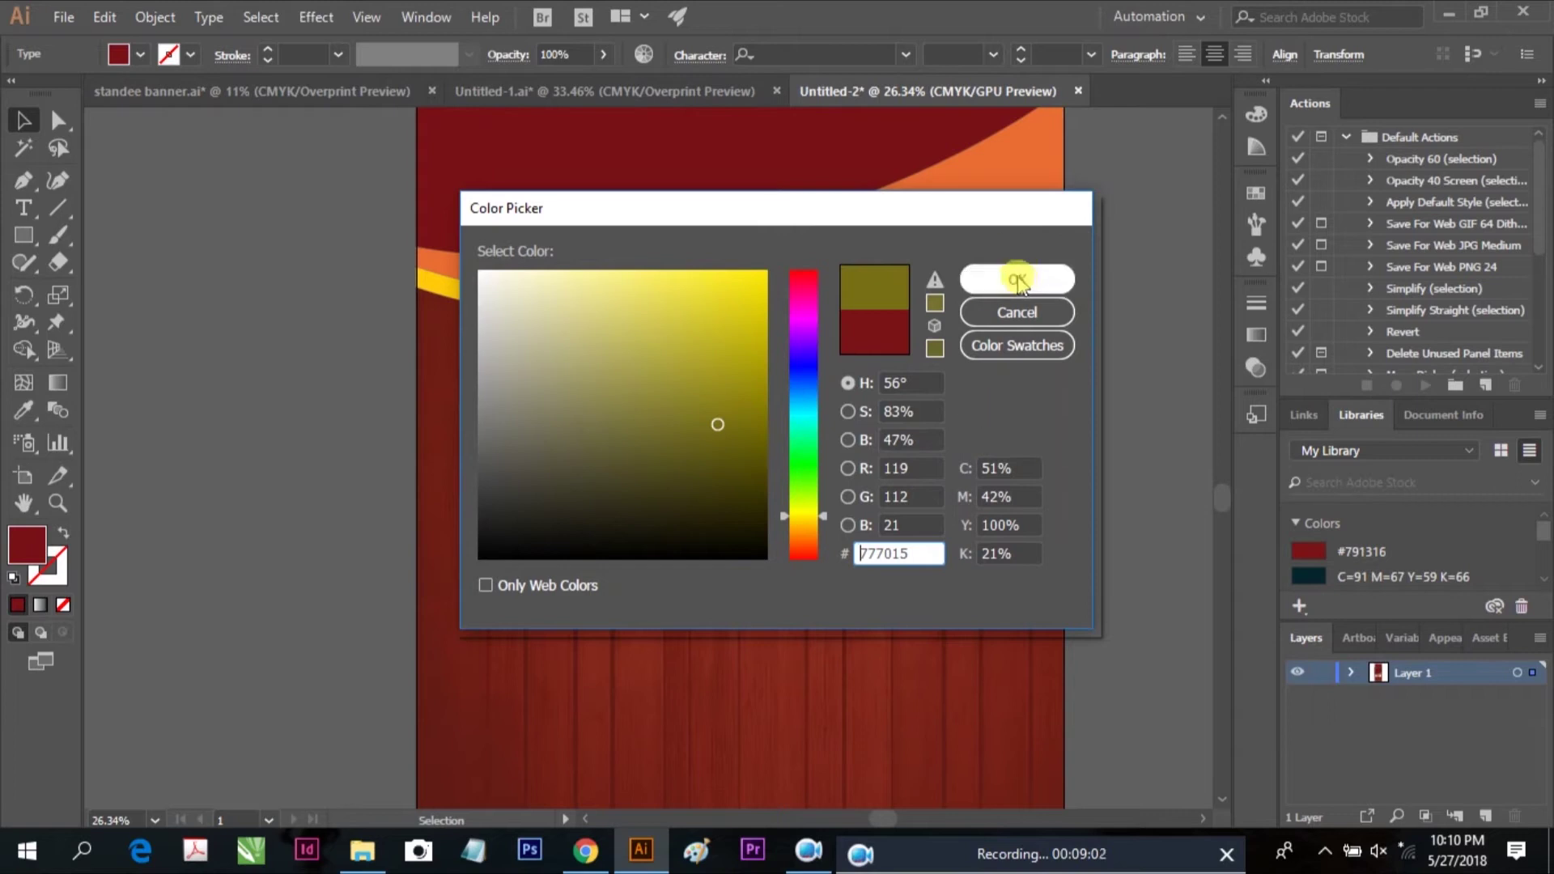
left_click_drag(711, 416, 745, 290)
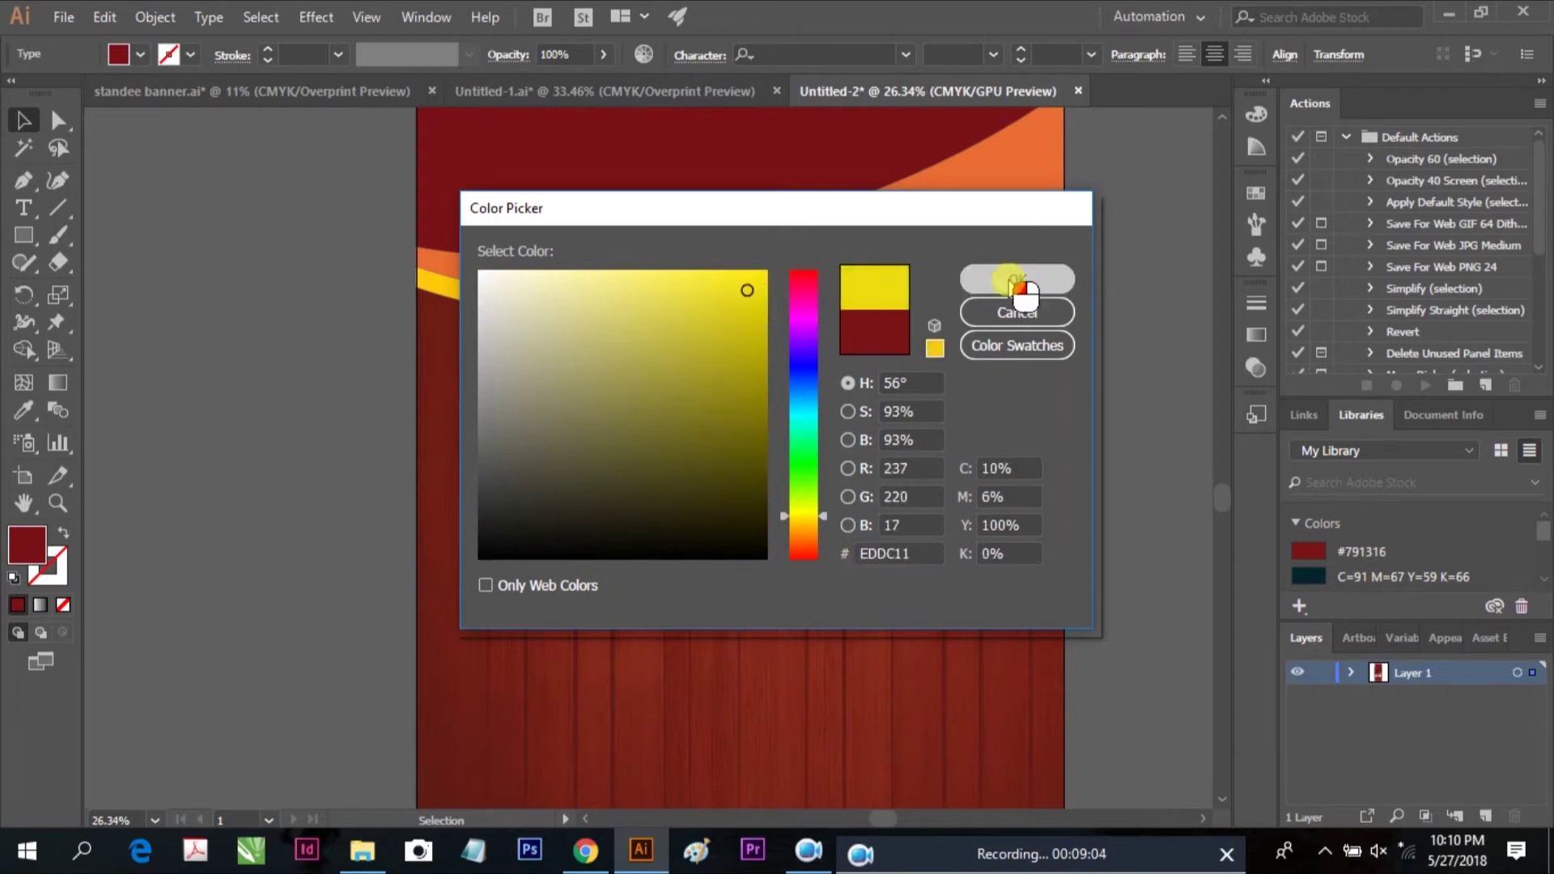
left_click(1008, 284)
left_click_drag(807, 537, 801, 564)
left_click(909, 606)
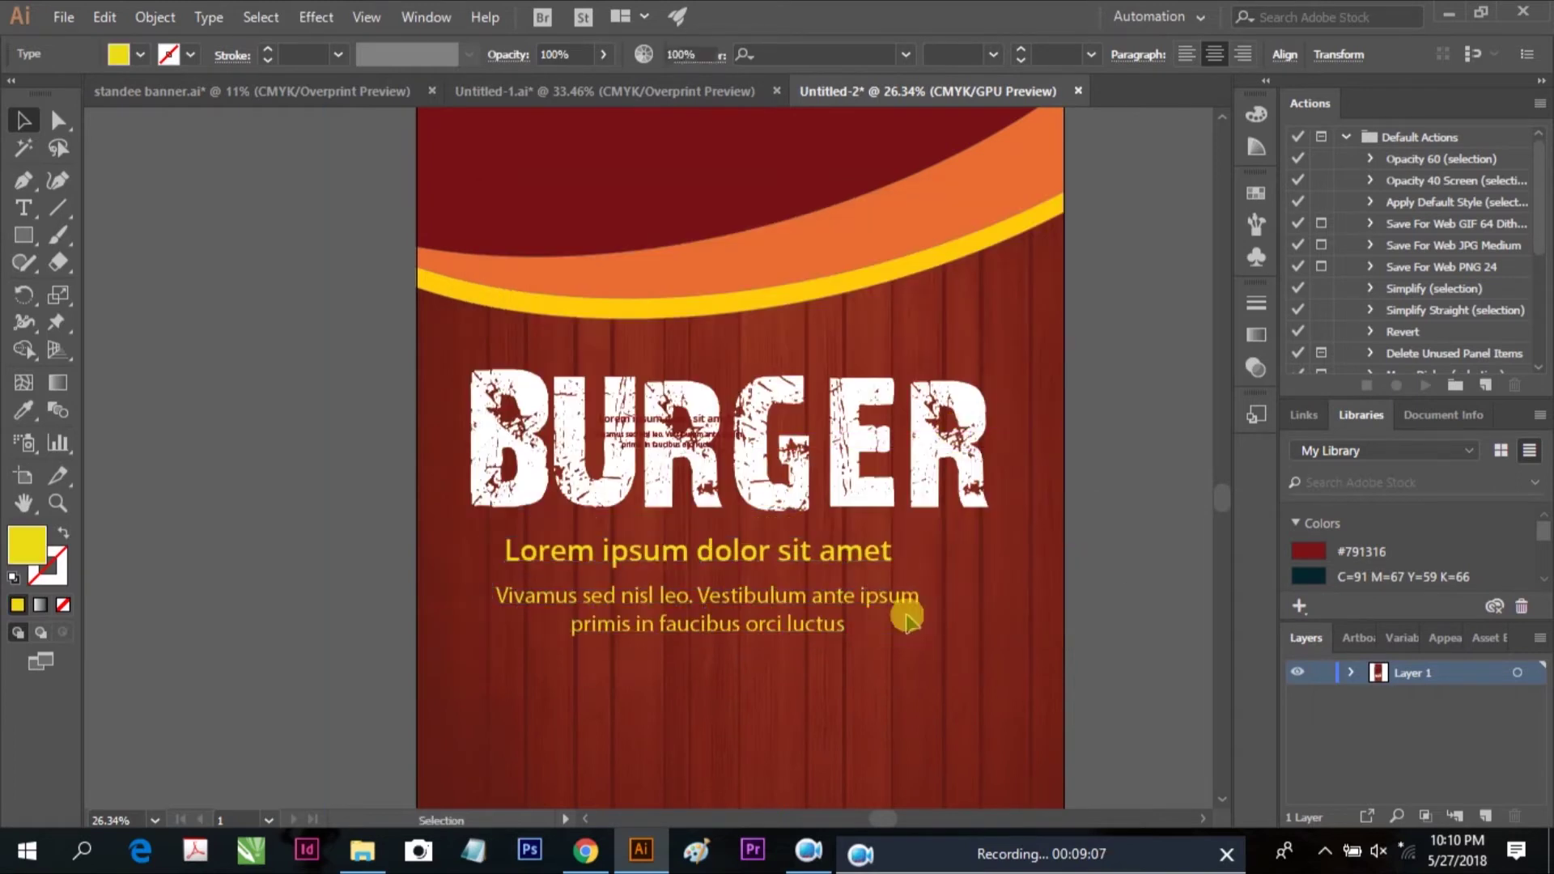
Make the body paragraph white, widen its frame, and raise its font size to 85 pt
left_click(743, 559)
left_click(709, 599)
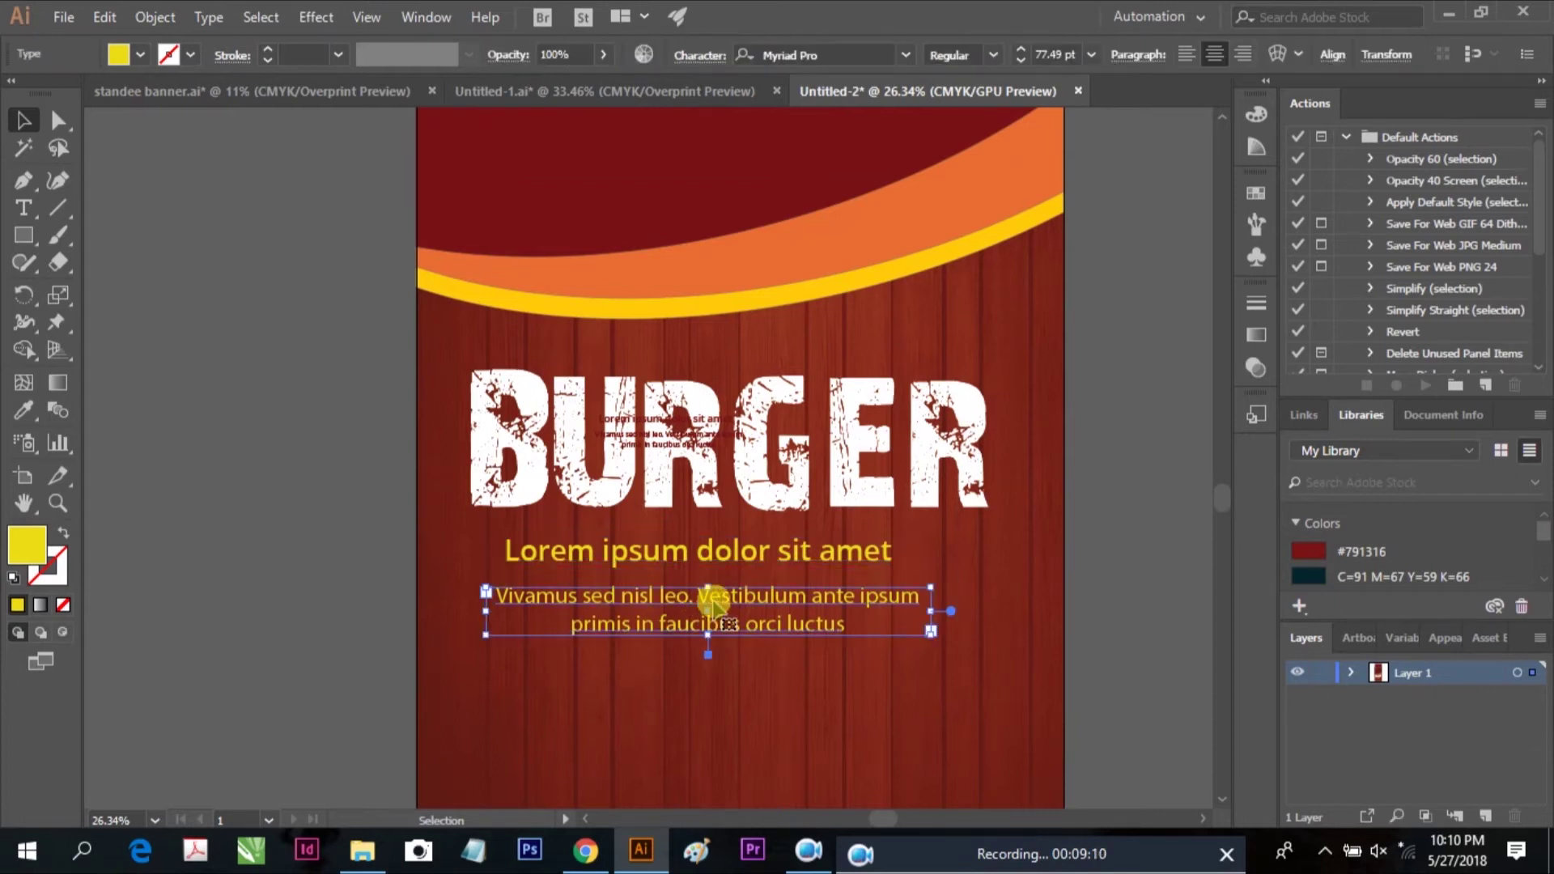
double_click(29, 557)
left_click_drag(600, 413, 475, 267)
left_click(982, 277)
left_click_drag(930, 635, 1021, 643)
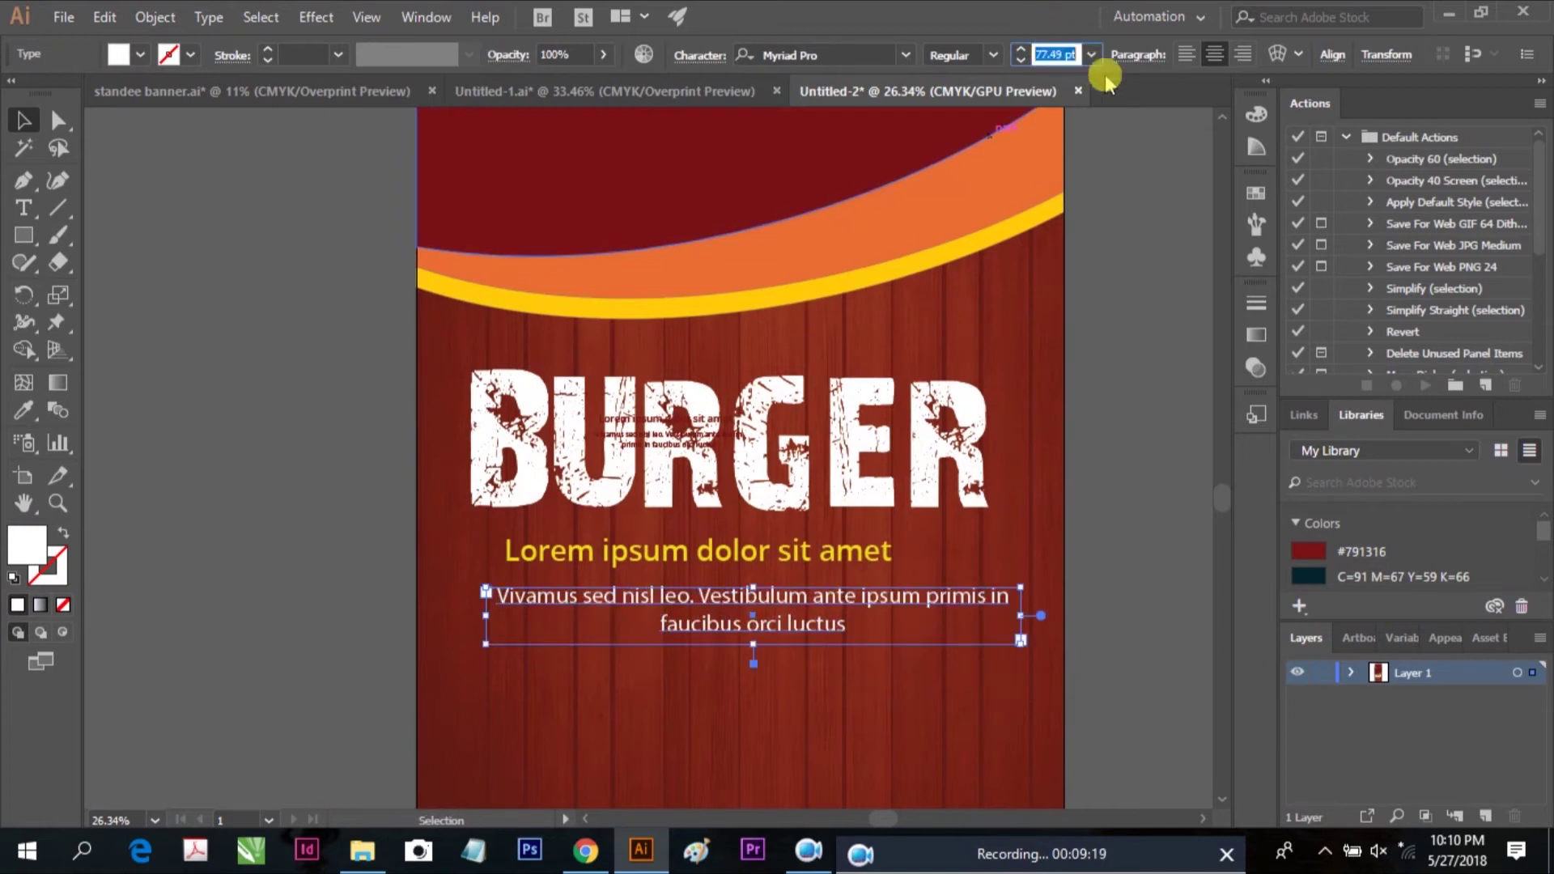
left_click(1038, 54)
type("8")
key("Return")
left_click(1089, 506)
left_click(753, 558)
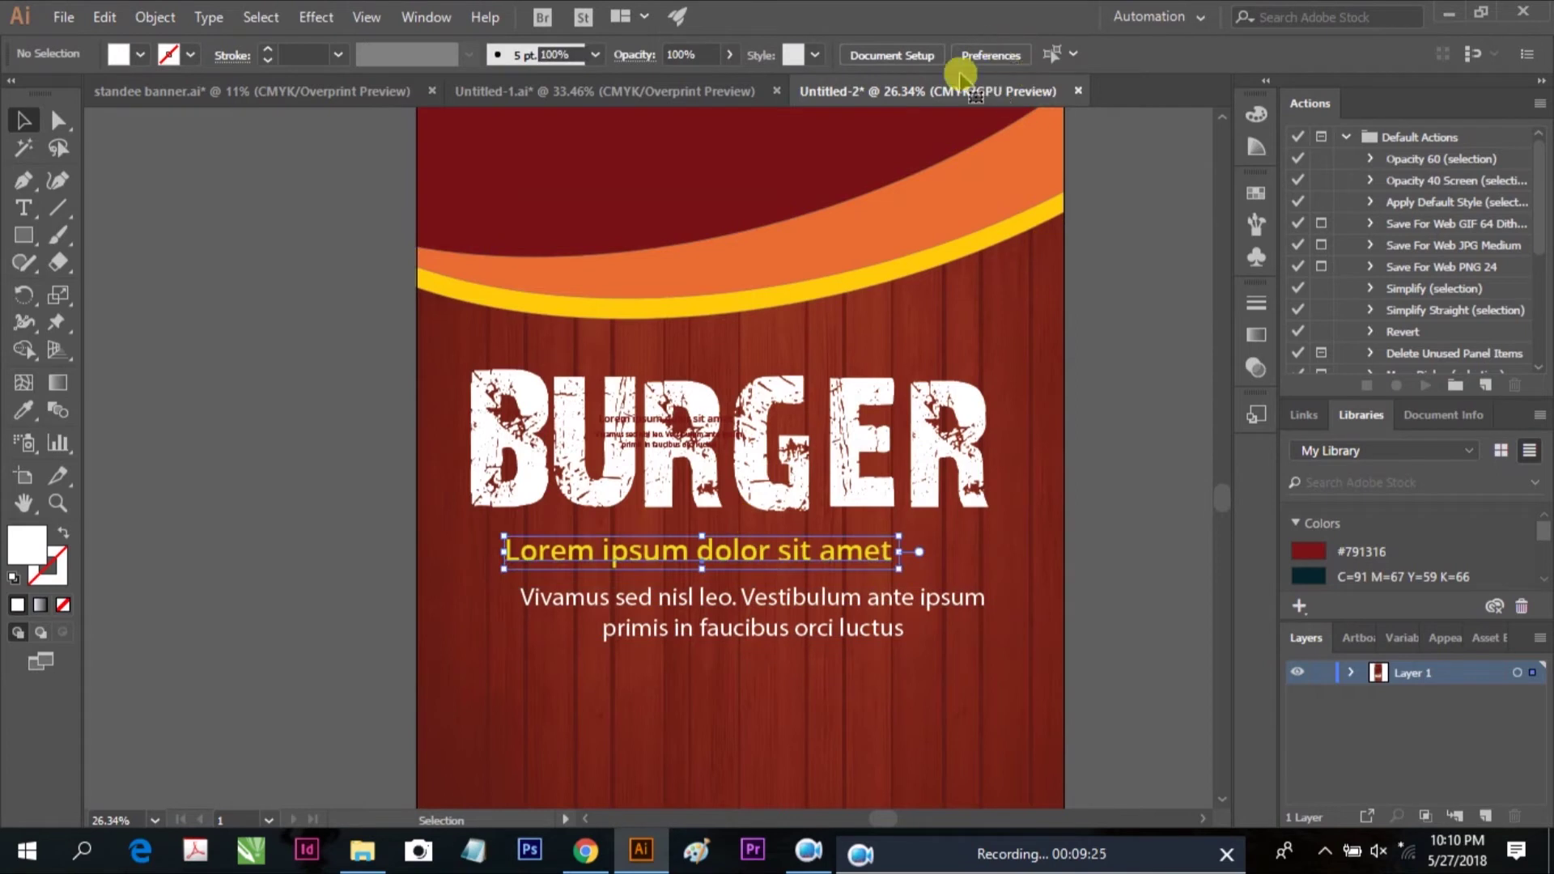
Set the Lorem ipsum heading to 120 pt and centre it horizontally with the body paragraph
left_click(684, 555)
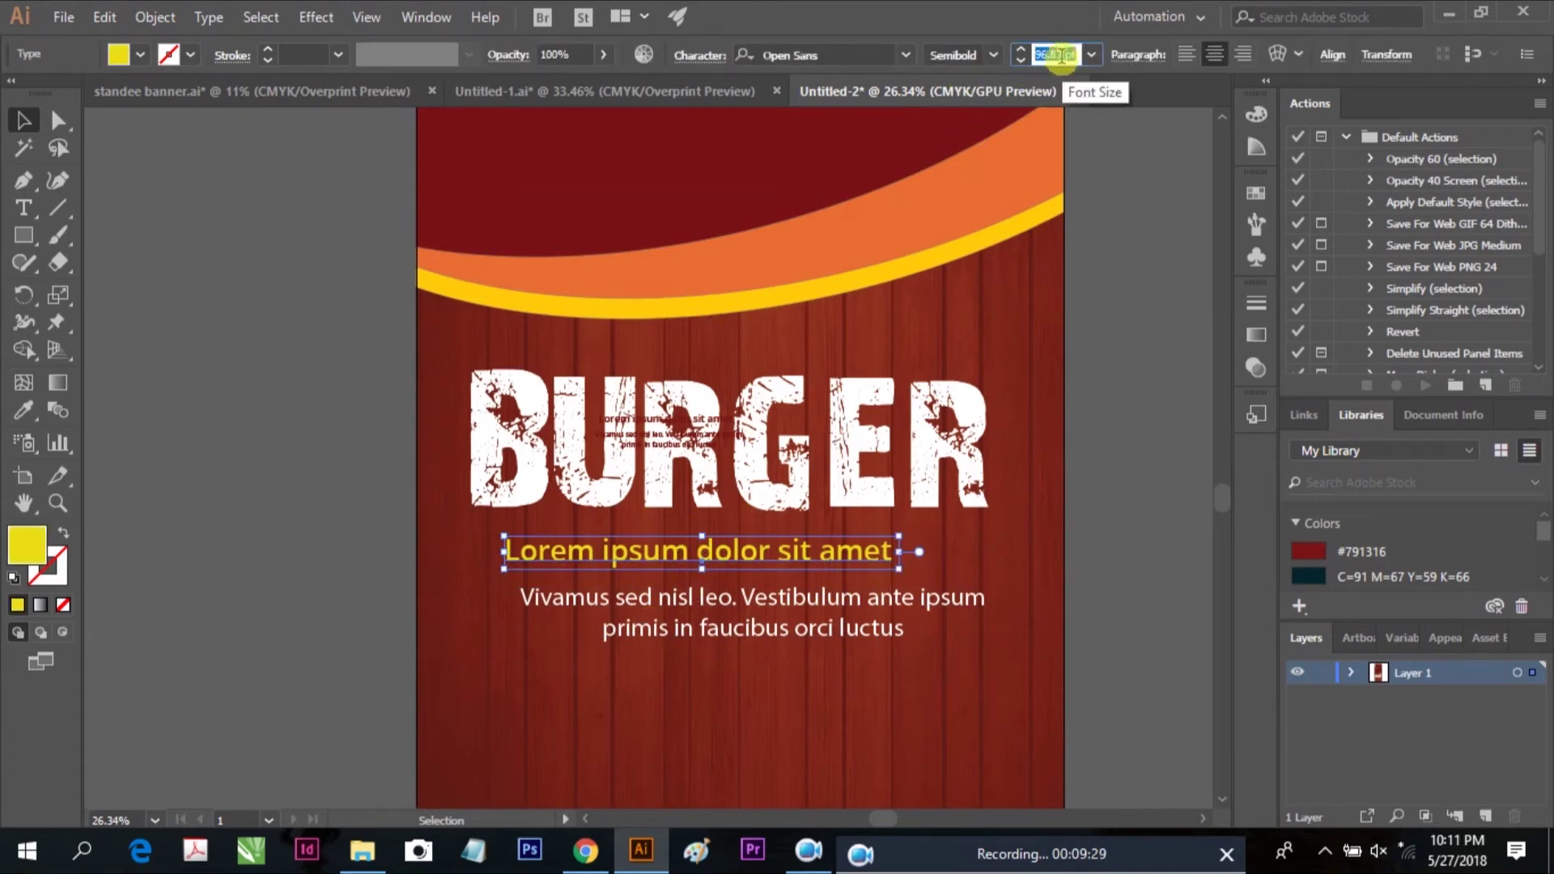
key("Return")
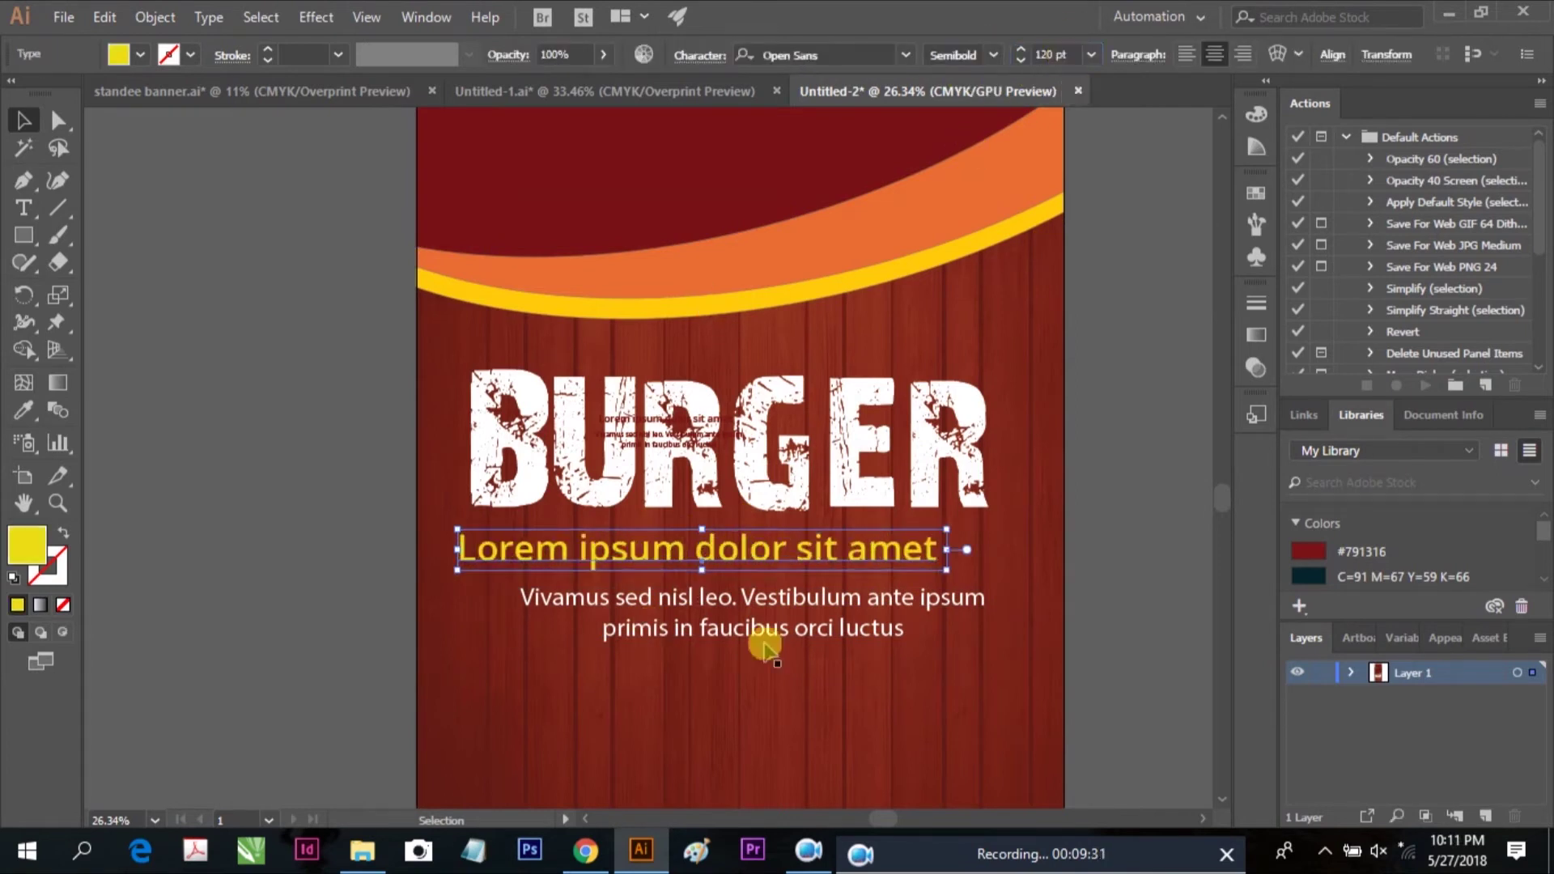
left_click(731, 608, "shift")
key("shift+F7")
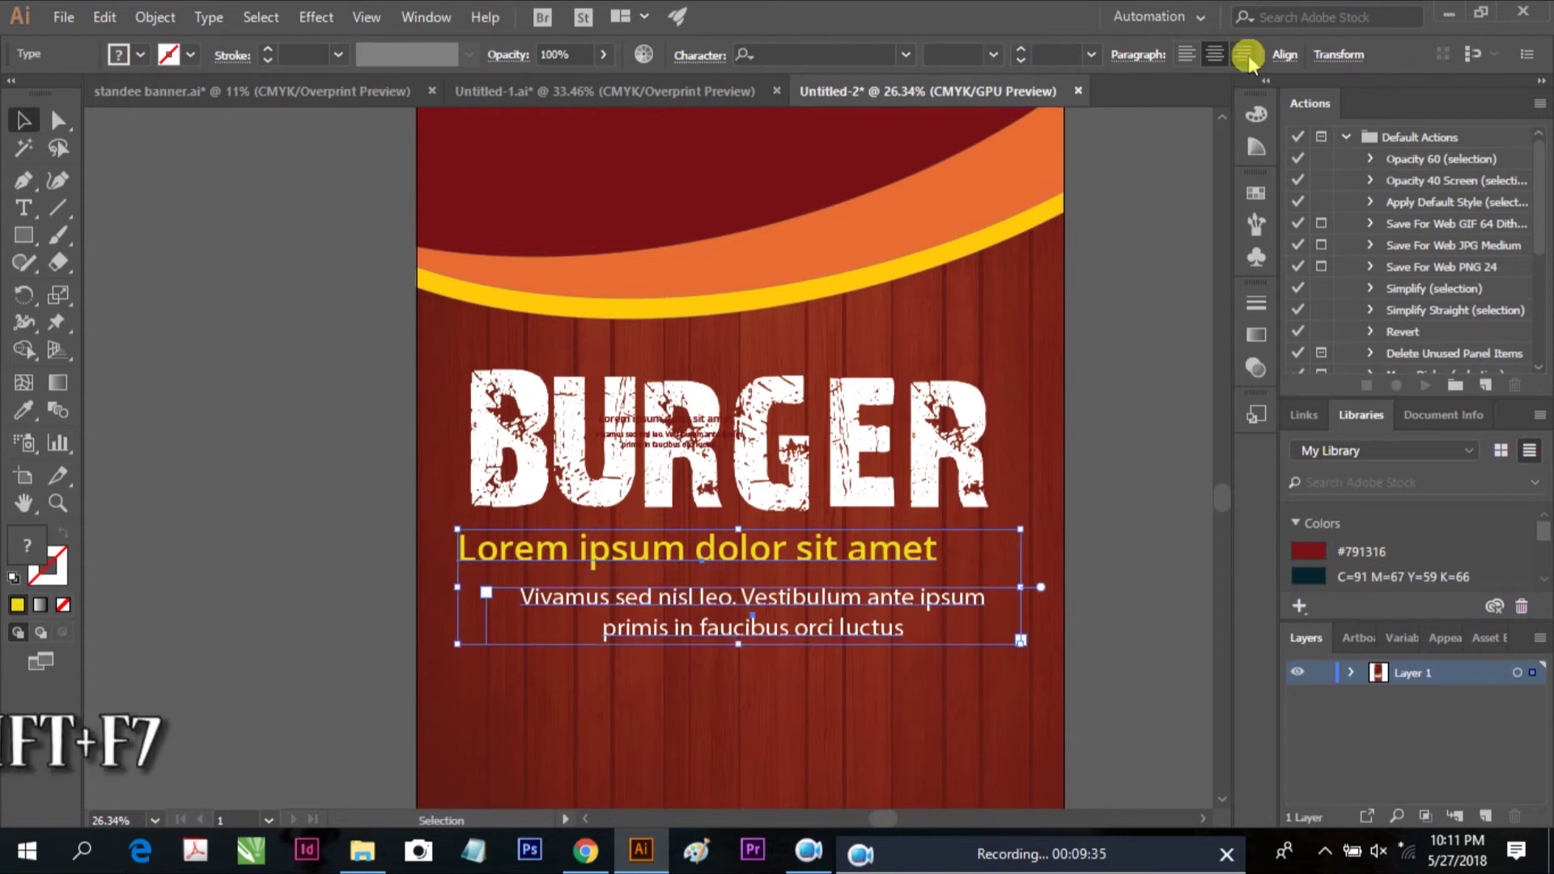
left_click(1096, 114)
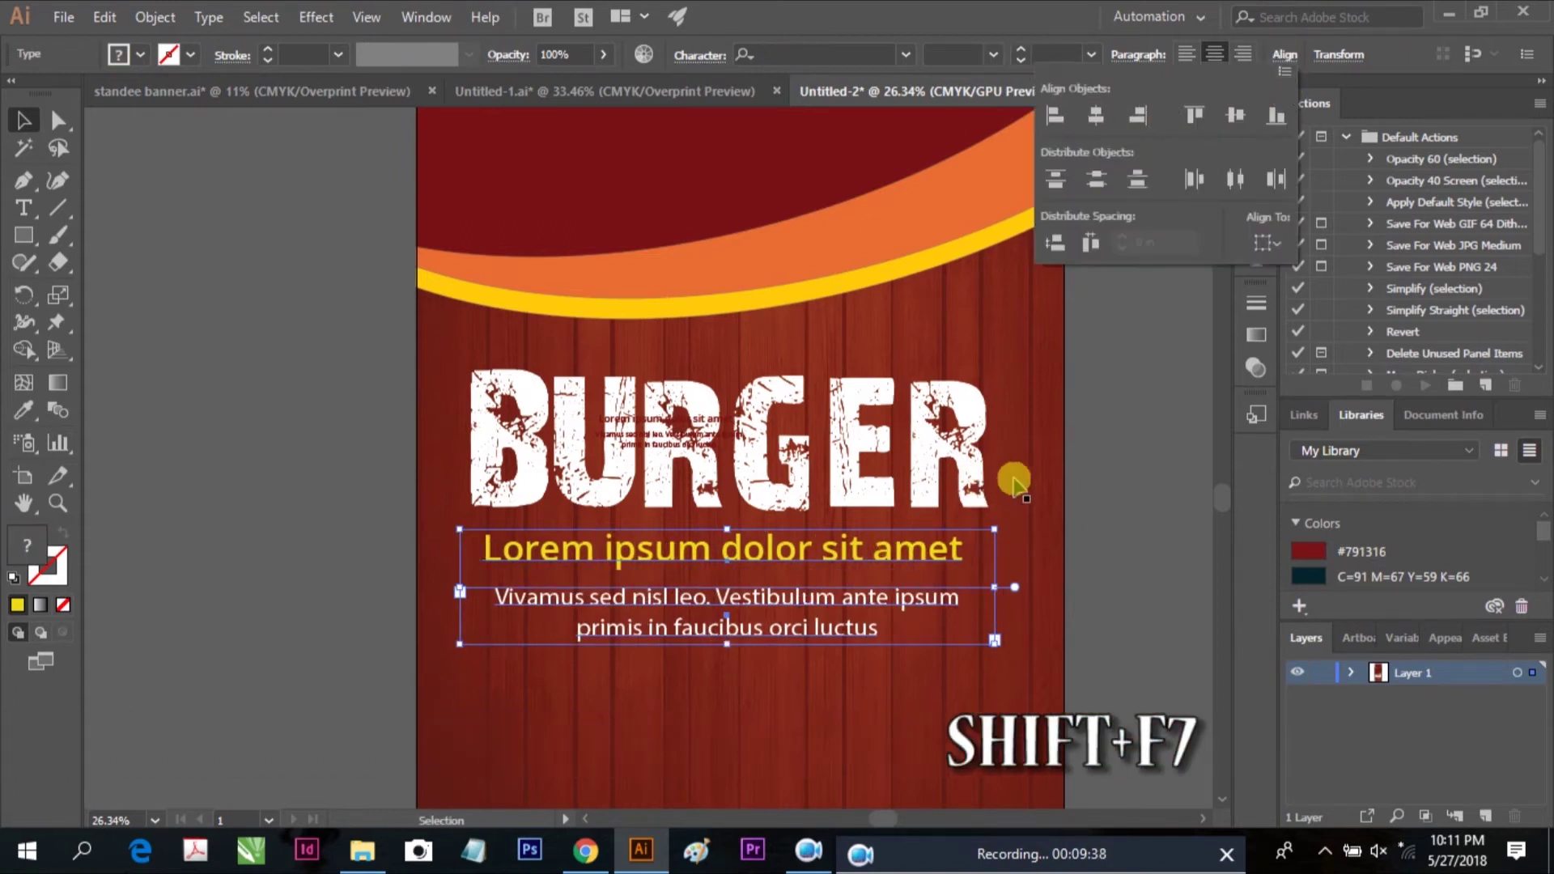
Paste the copied text into the heading at a Type tool insertion point
scroll(890, 558, "down", 3)
left_click(1054, 487)
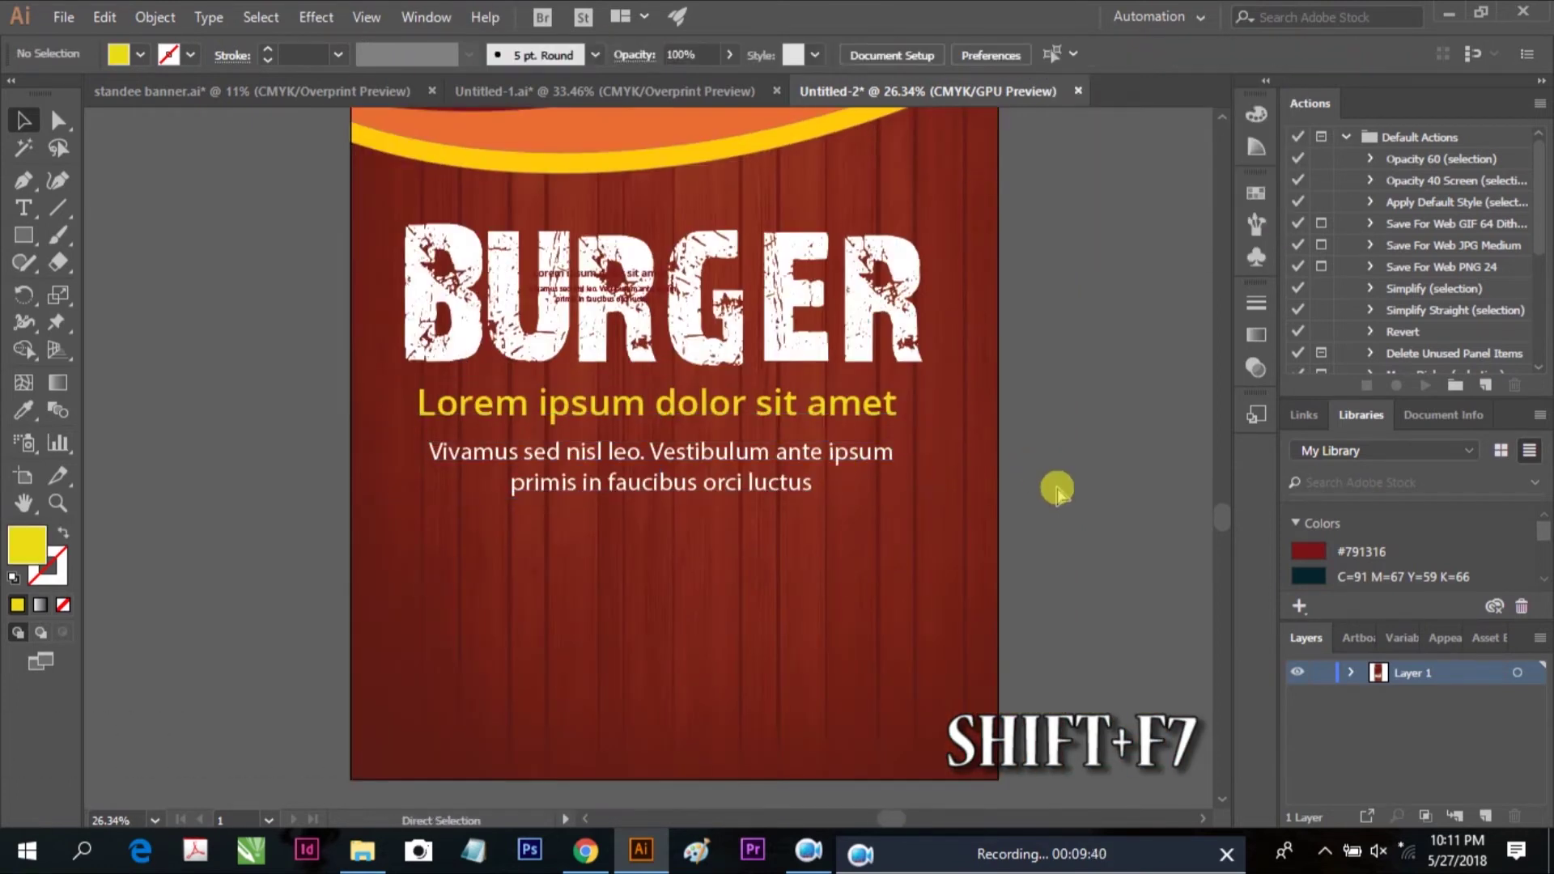
scroll(1056, 489, "down", 3)
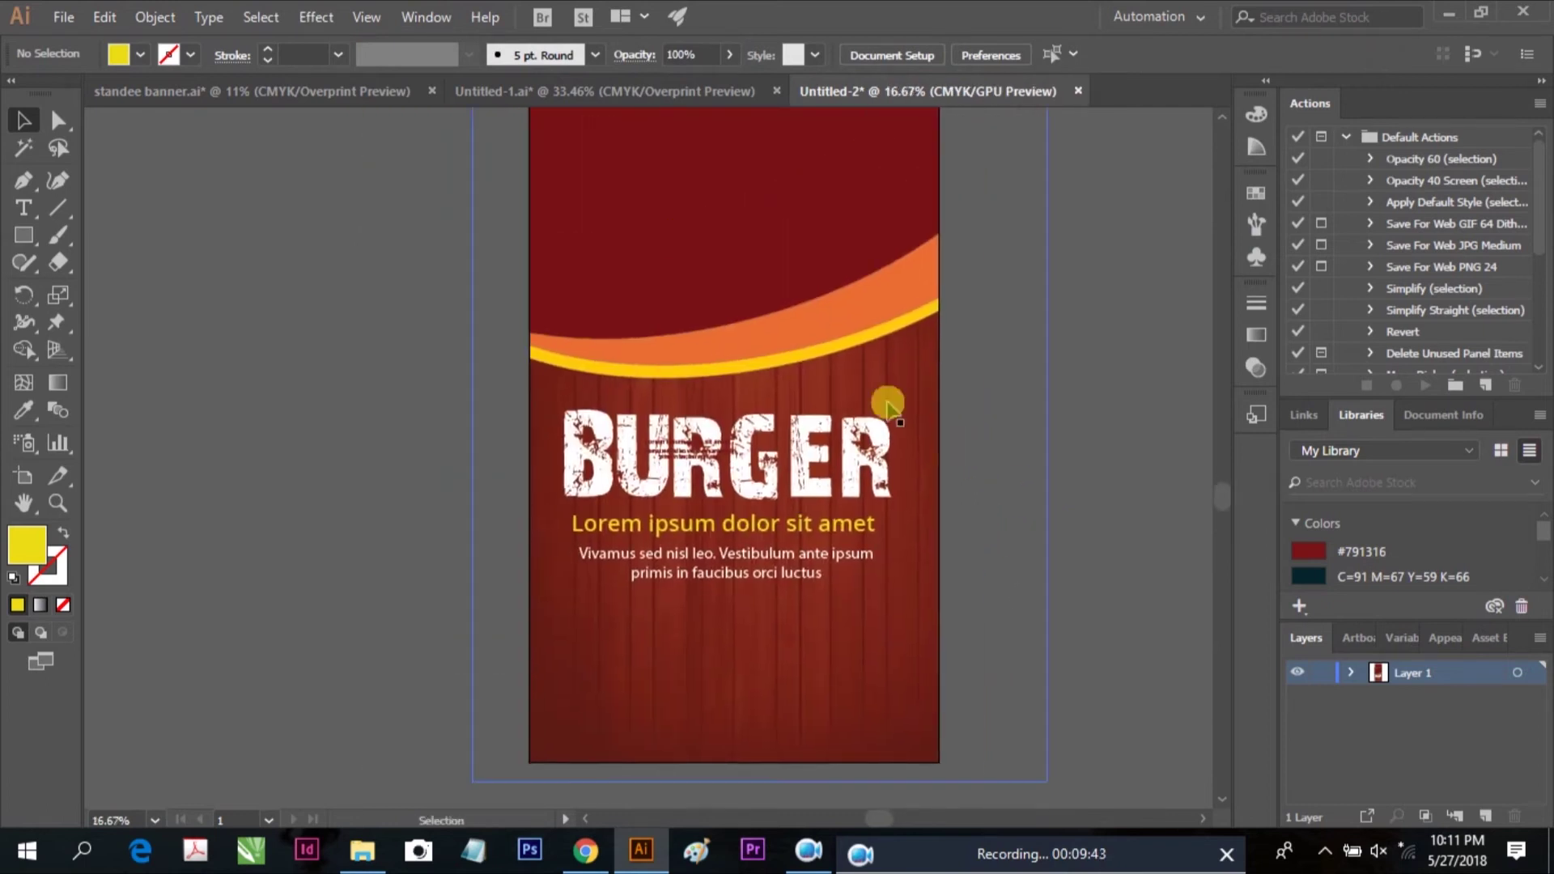
scroll(906, 574, "down", 1)
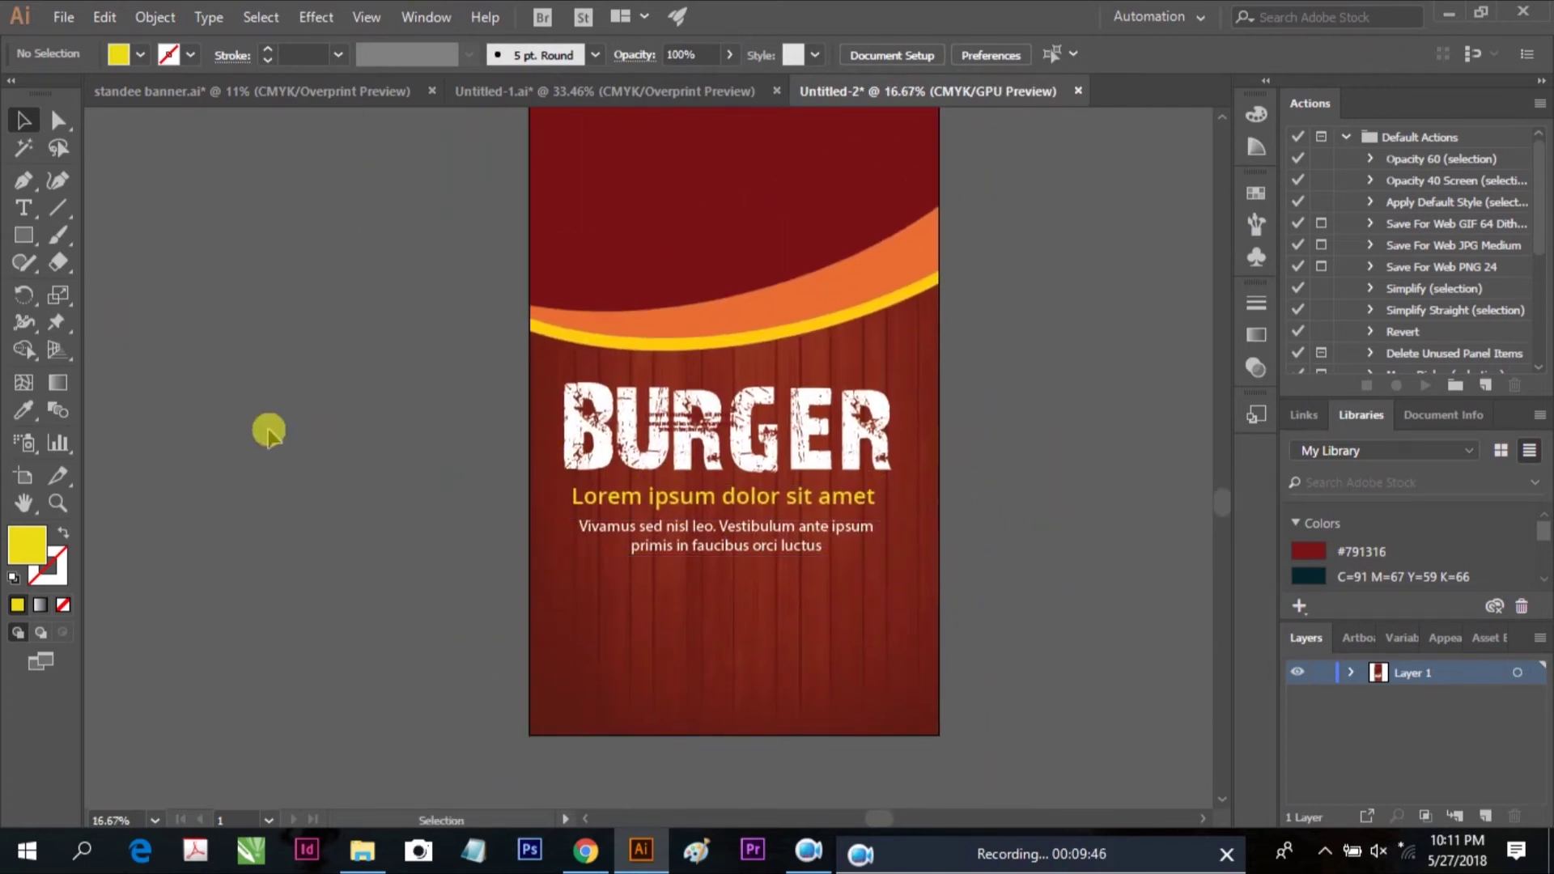
key("t")
left_click(716, 573)
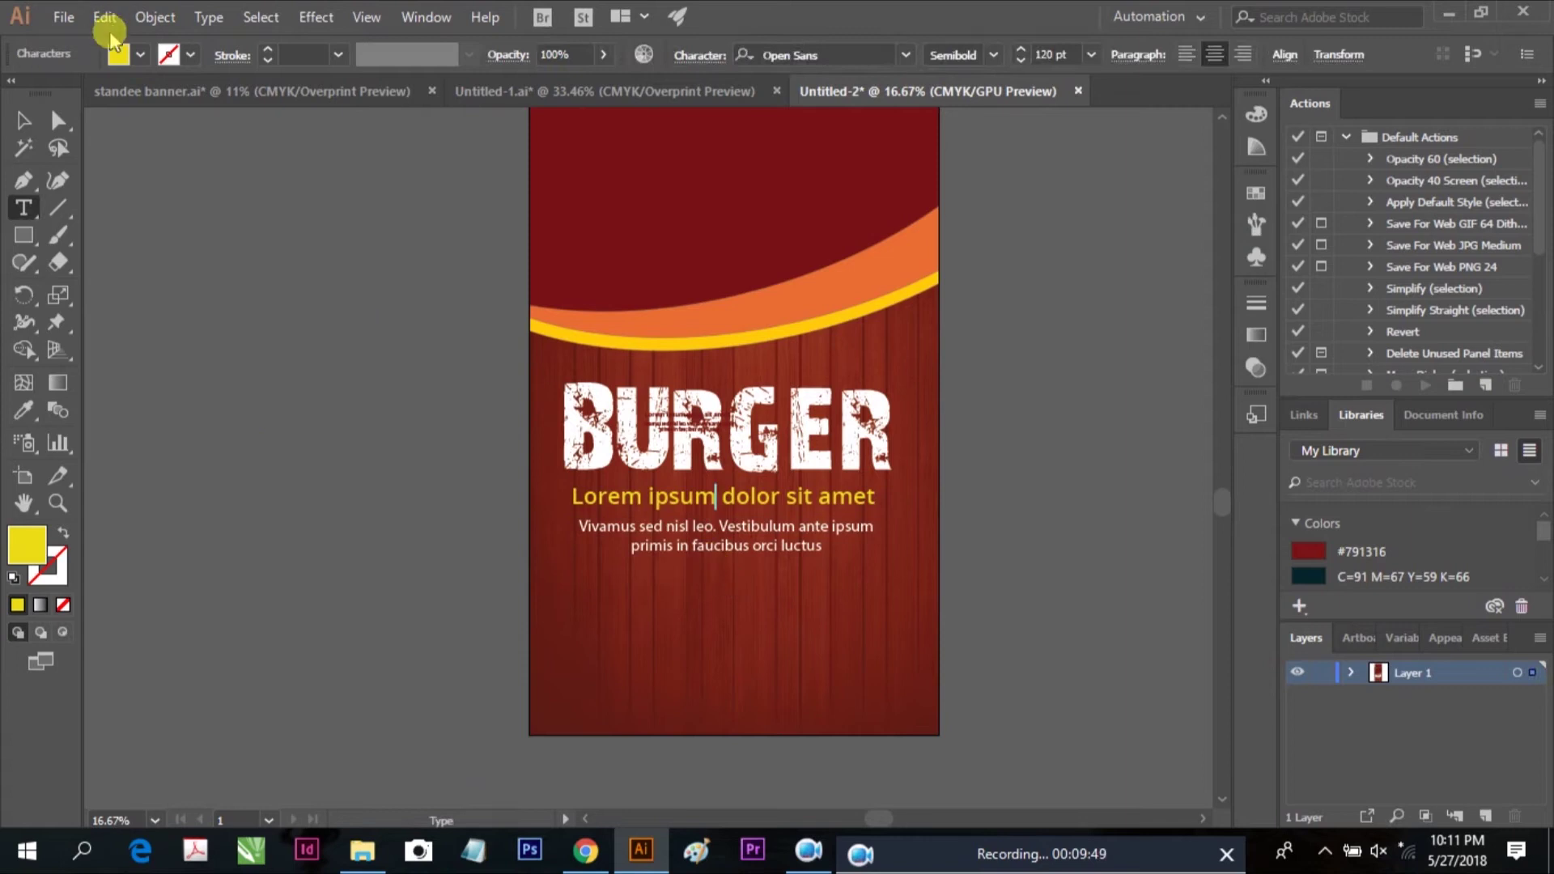
left_click(106, 23)
left_click(138, 128)
left_click(106, 18)
left_click(139, 151)
Select the Lorem ipsum heading so it can be copied
left_click(23, 120)
left_click(679, 496)
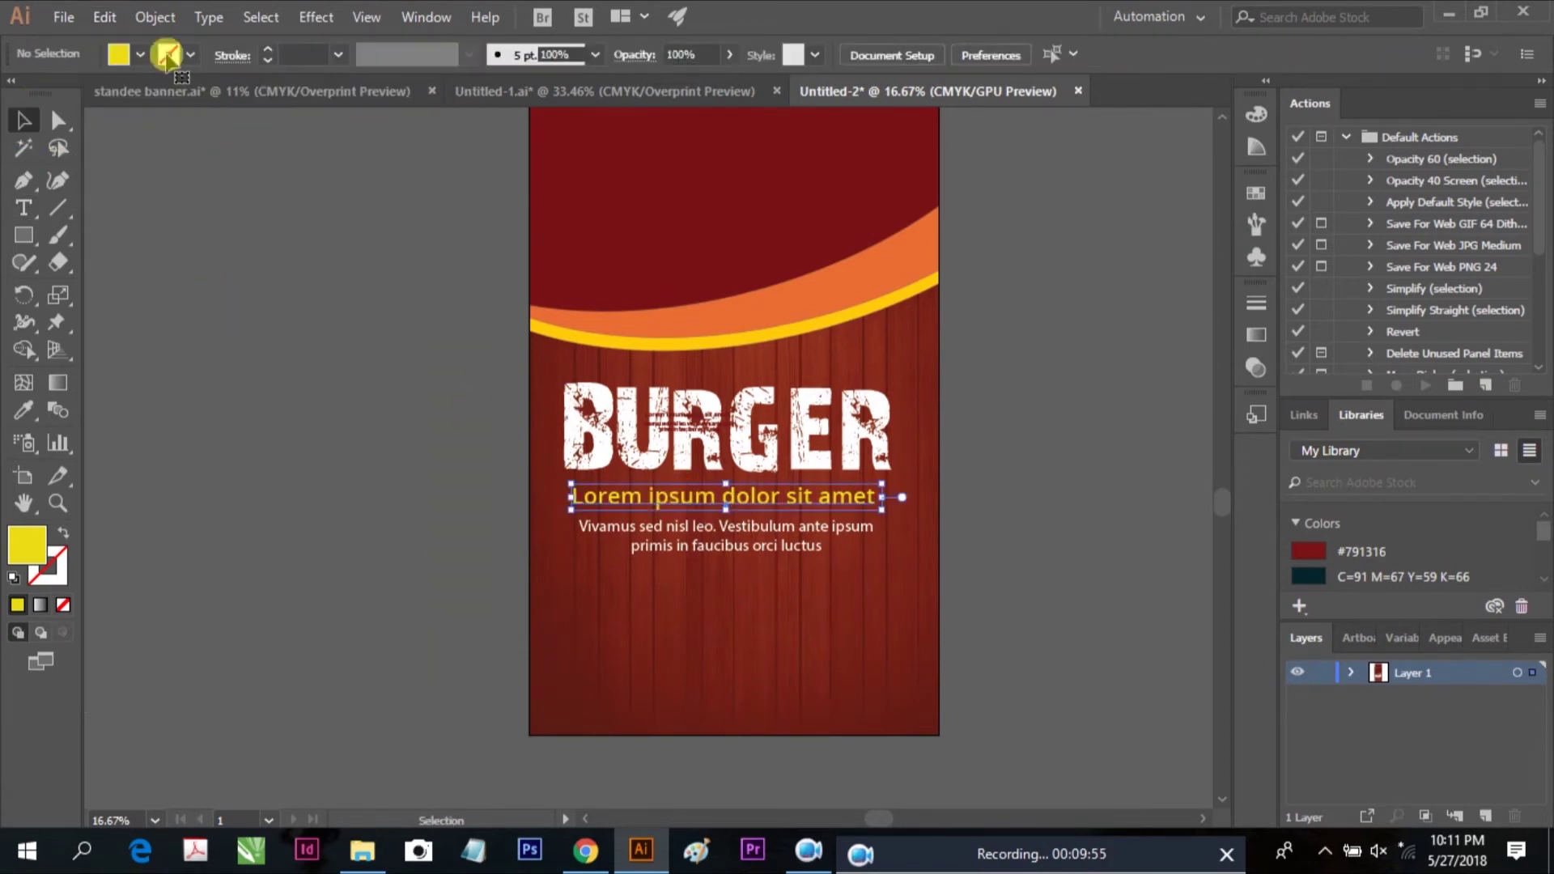
left_click(106, 17)
Duplicate the heading below the body text and retype it as the CALL US phone line
left_click(139, 127)
left_click(104, 17)
left_click(139, 151)
left_click_drag(579, 510, 667, 621)
scroll(868, 684, "up", 3)
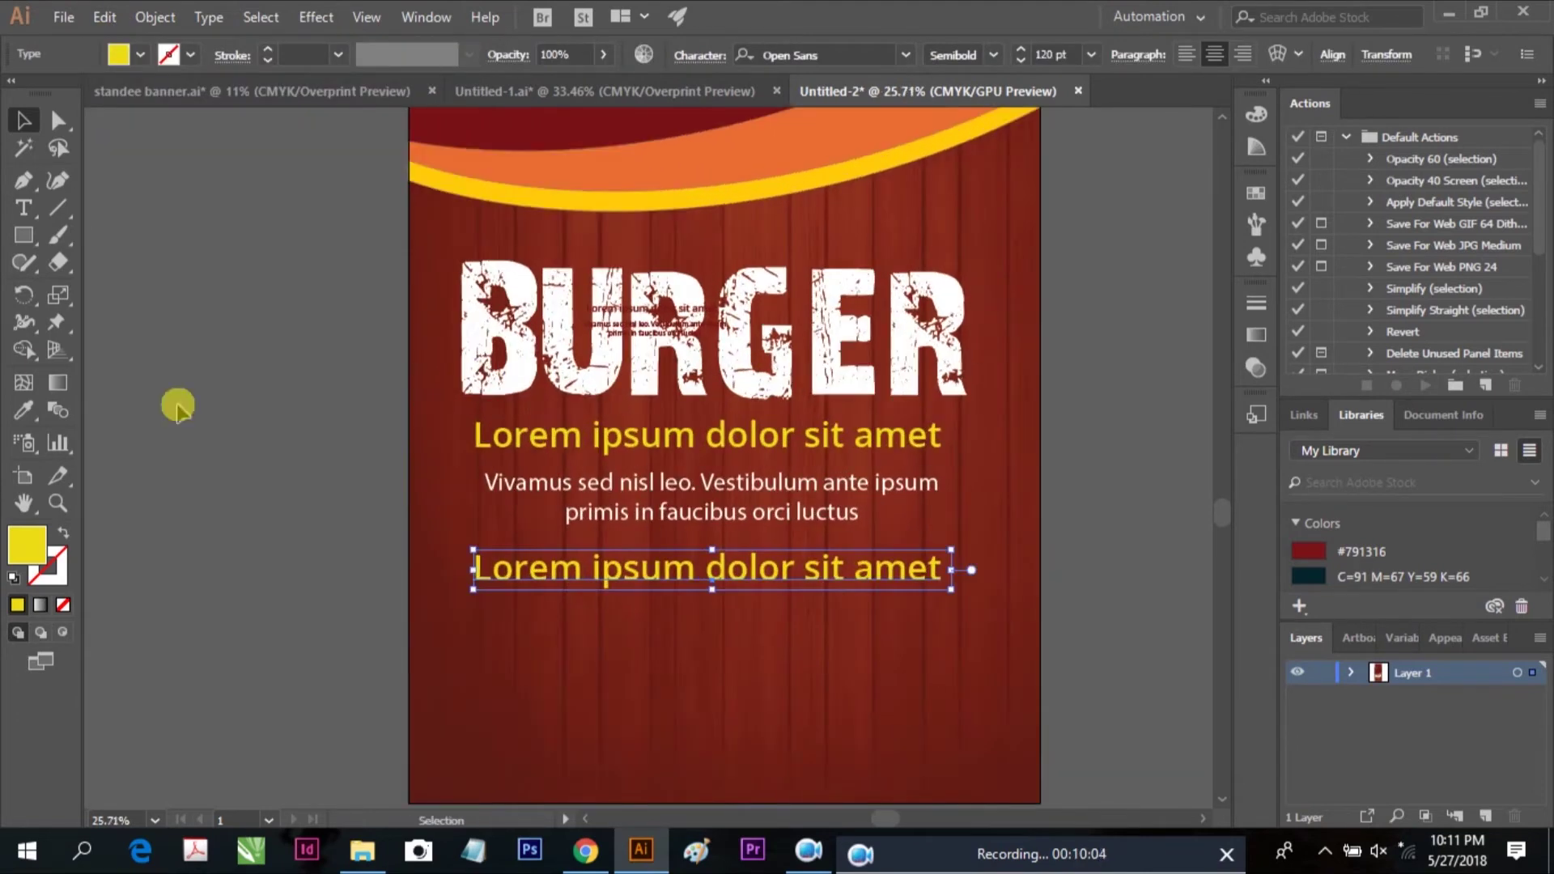
left_click_drag(479, 569, 1021, 576)
type("CALL U")
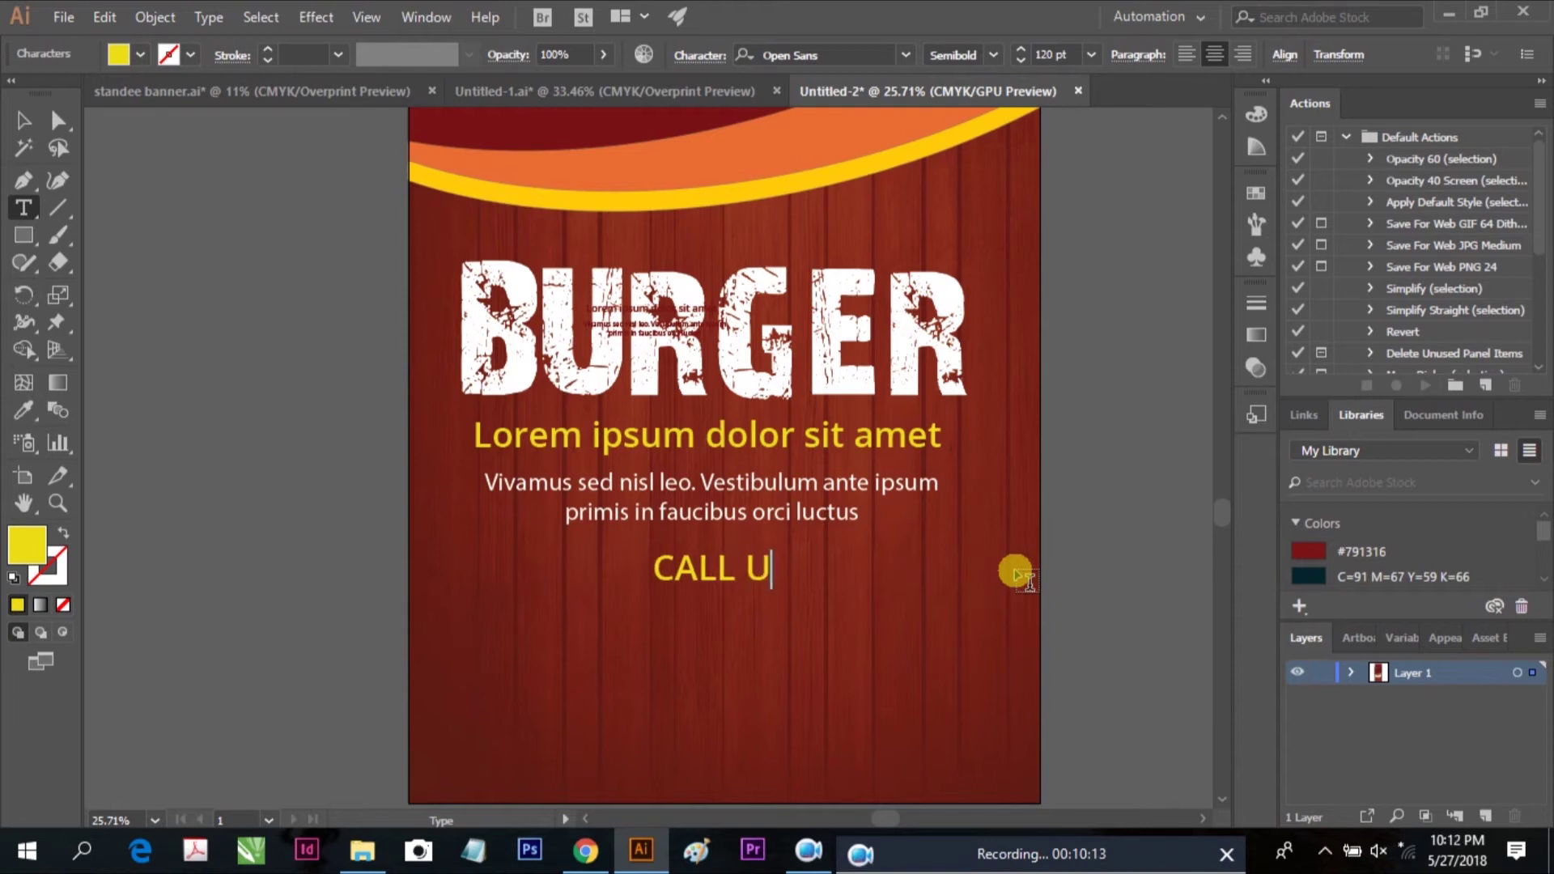
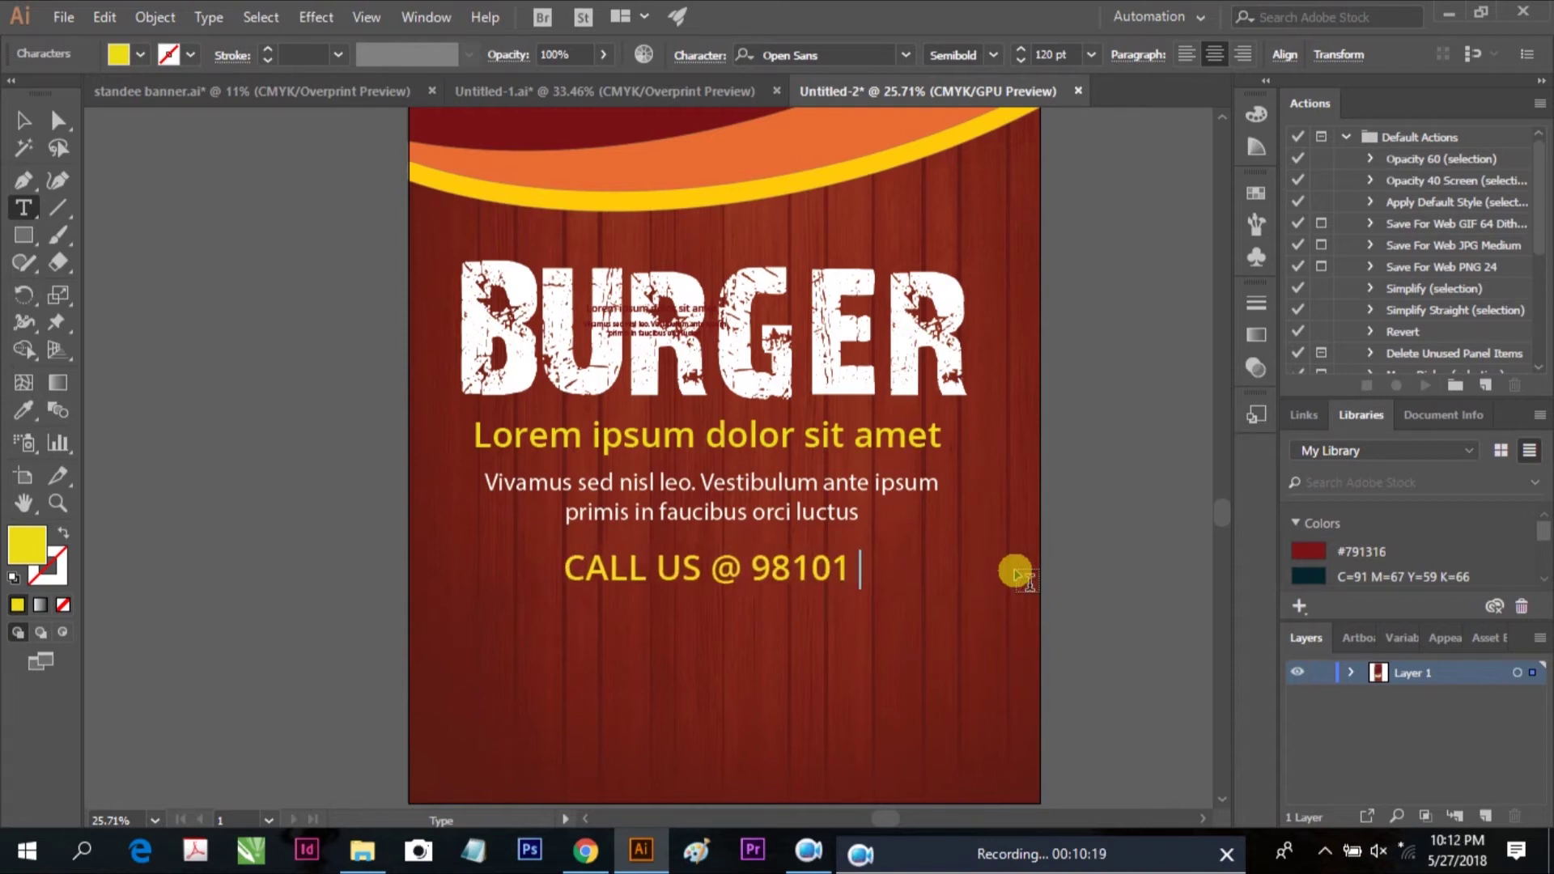
Set the CALL US phone line's font weight to Bold
left_click(32, 123)
left_click(485, 597)
scroll(890, 534, "down", 2)
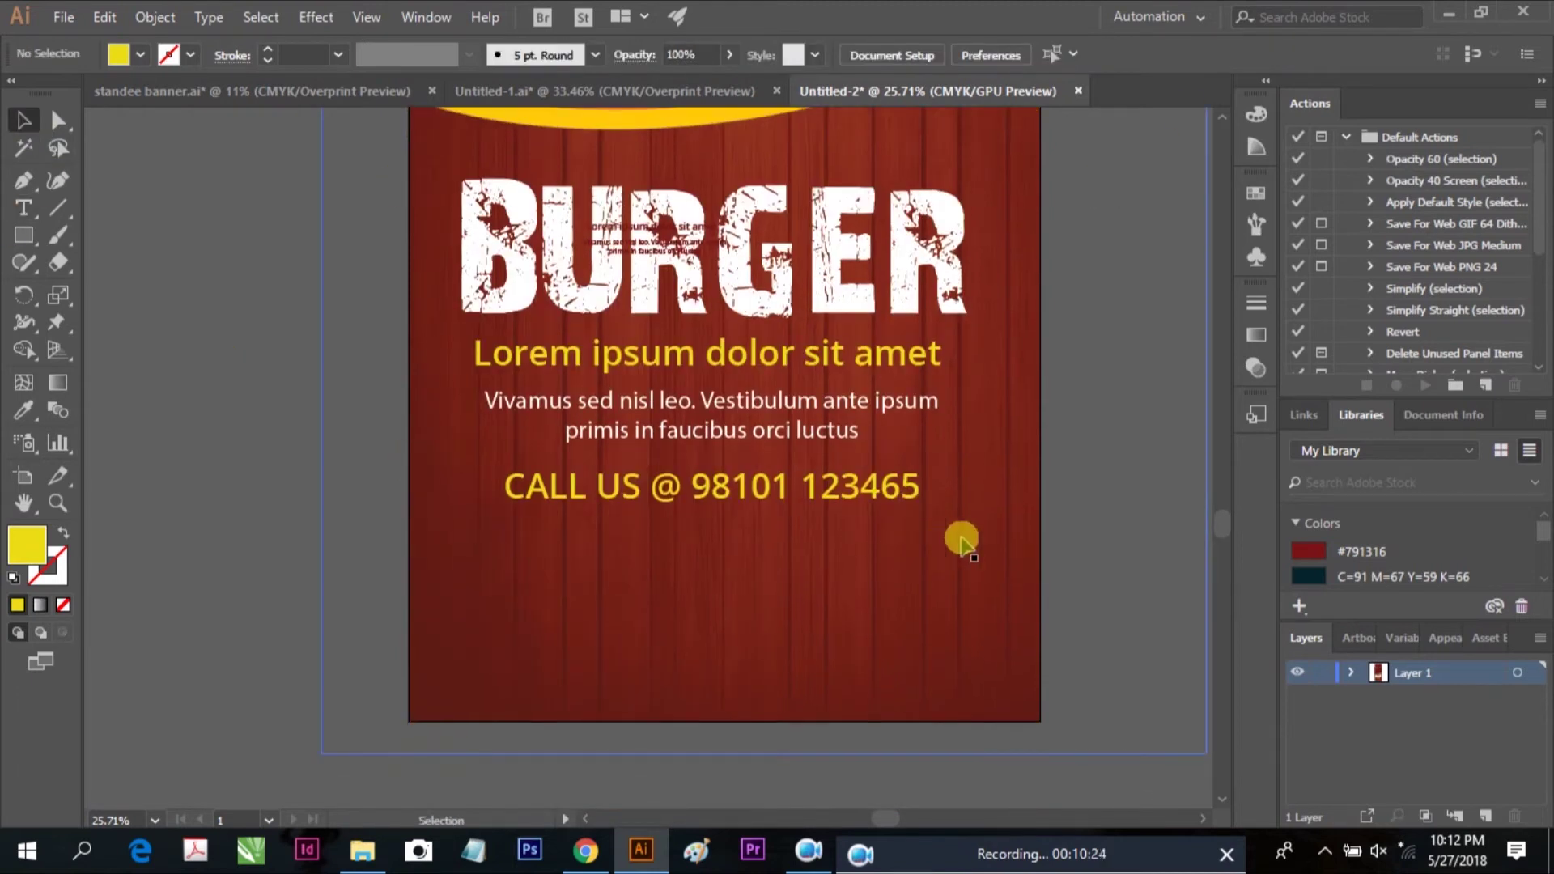
left_click(829, 490)
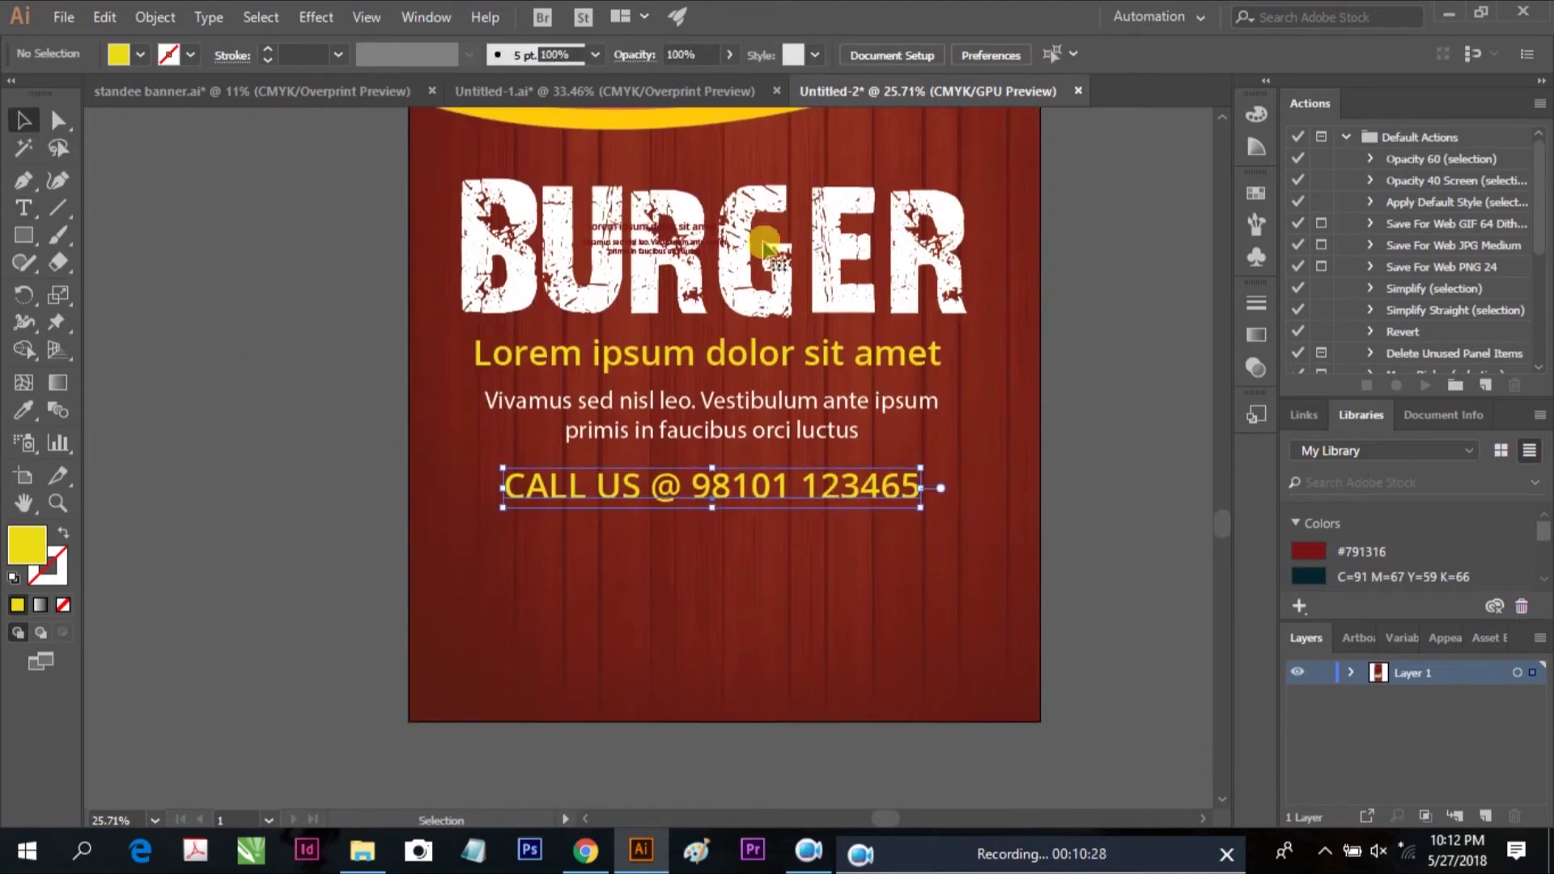
left_click(23, 207)
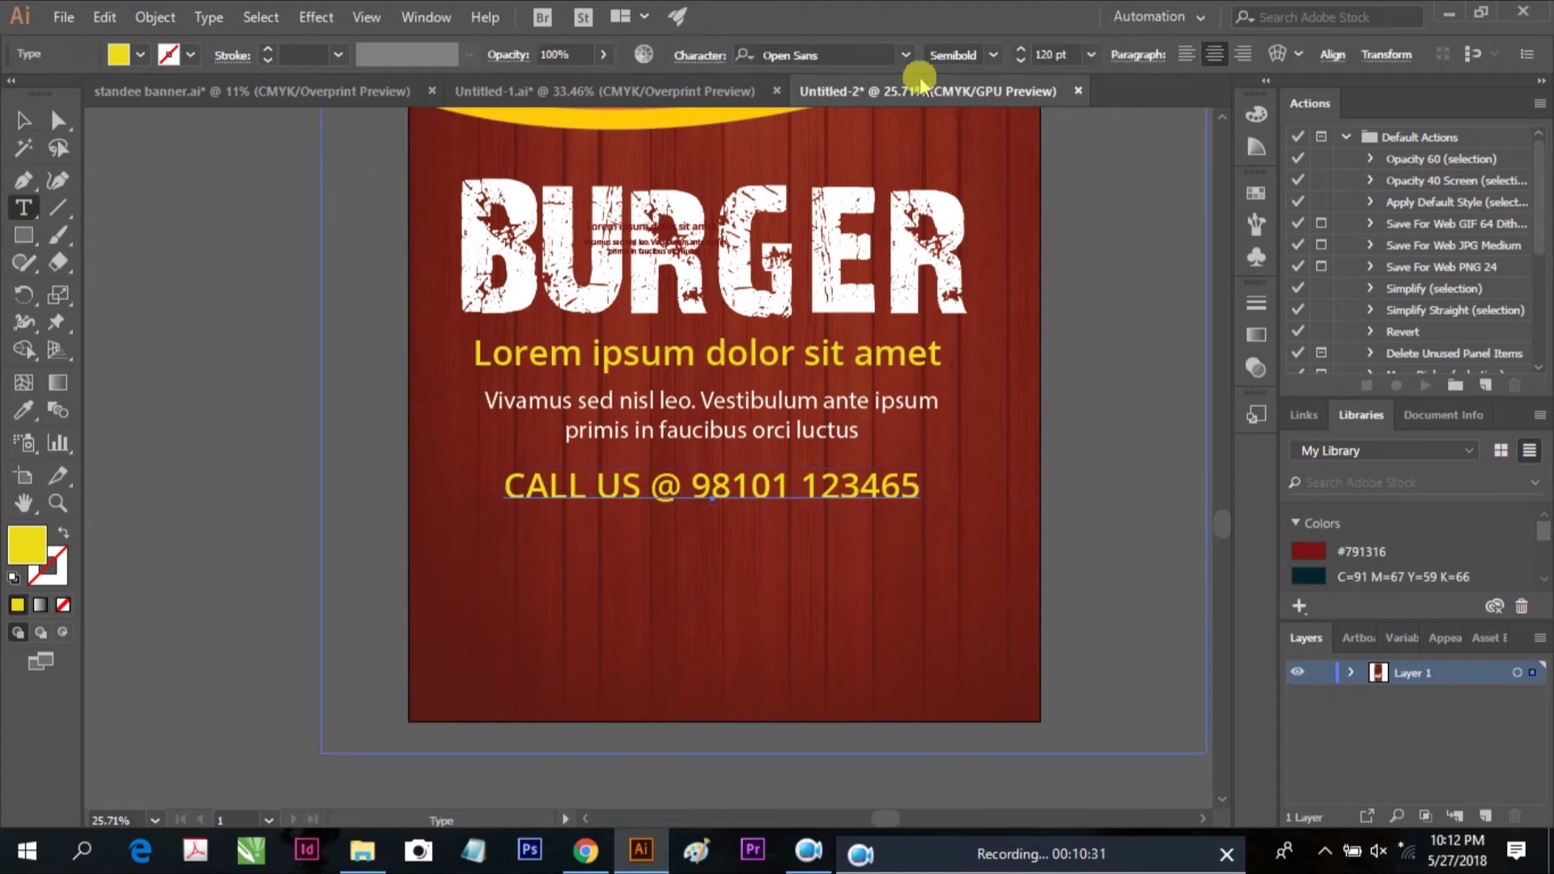
left_click(993, 55)
left_click(987, 235)
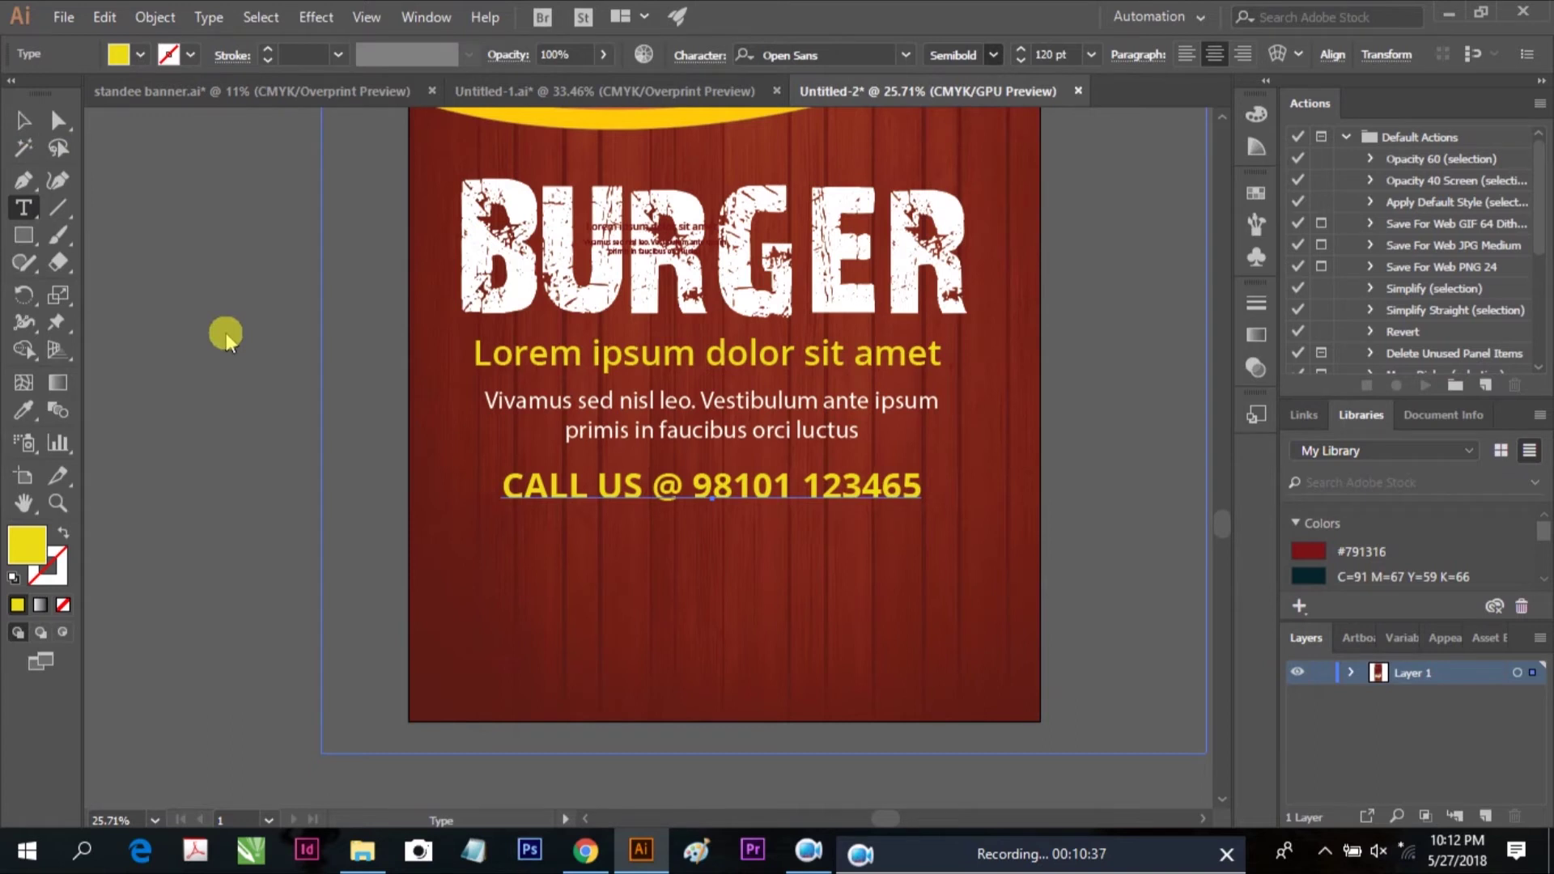
Paste a copy of the CALL US line in front, move it beneath, and retype it as FREE
key("Escape")
left_click(104, 17)
left_click(137, 127)
left_click(104, 17)
left_click(164, 176)
left_click_drag(698, 484, 702, 536)
triple_click(702, 539)
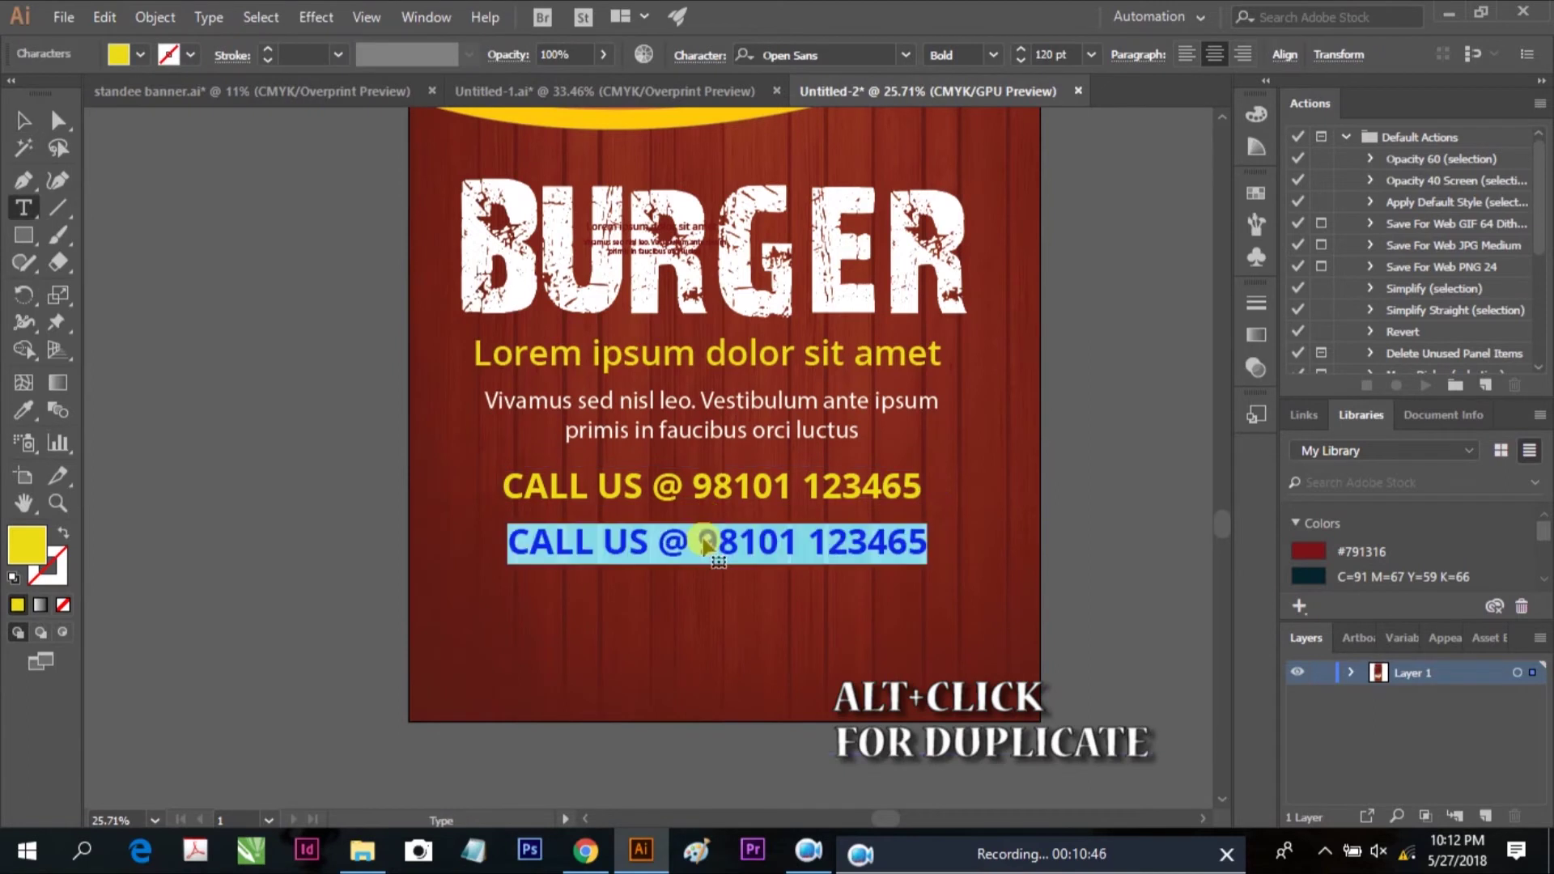
type("FREE")
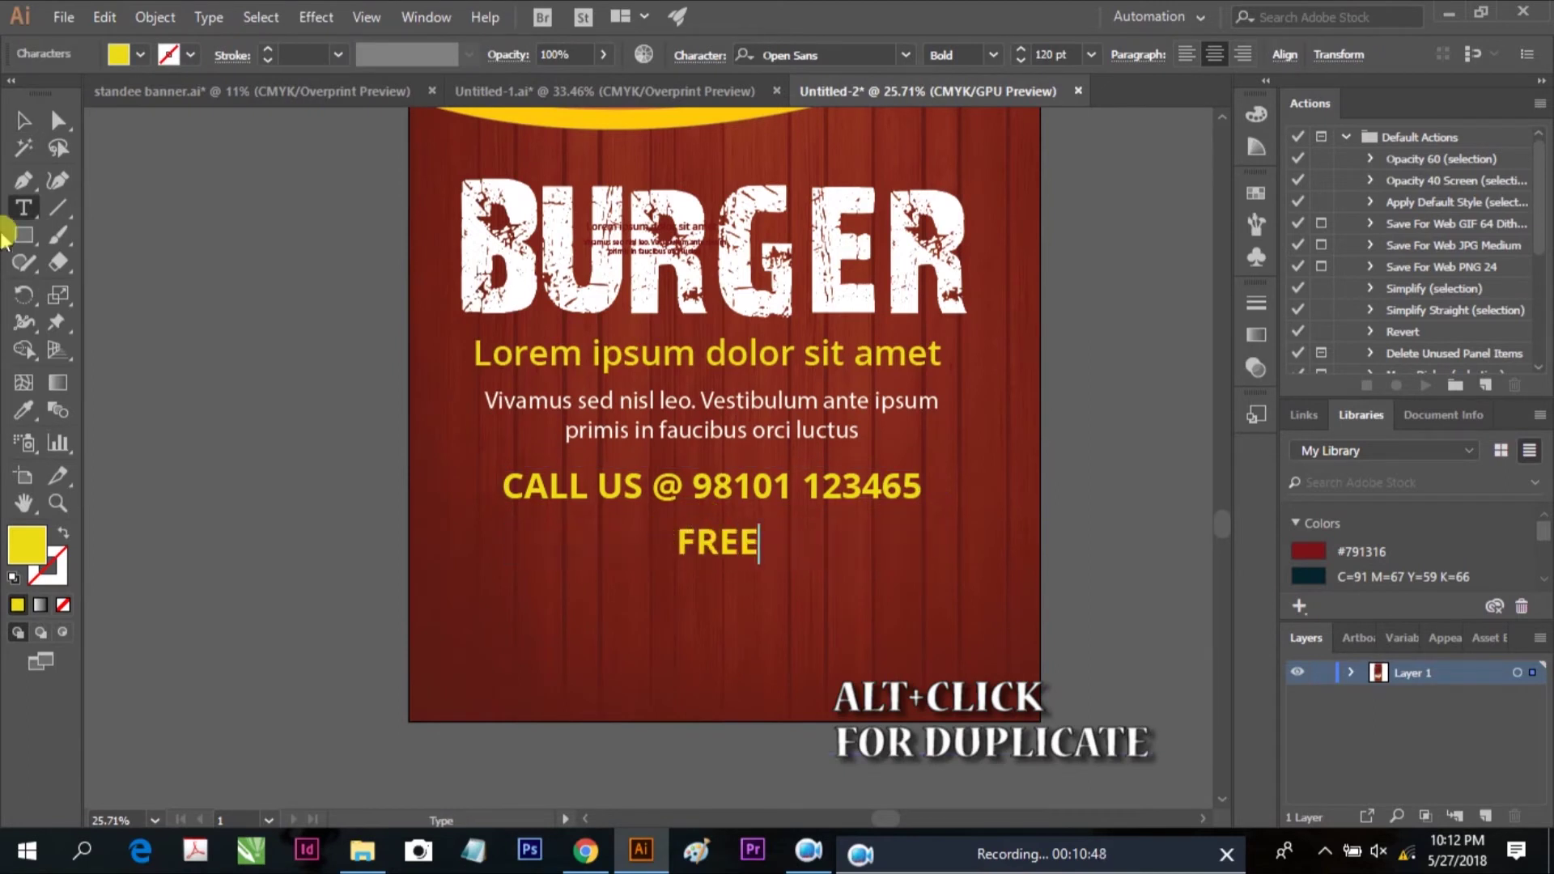
left_click(23, 122)
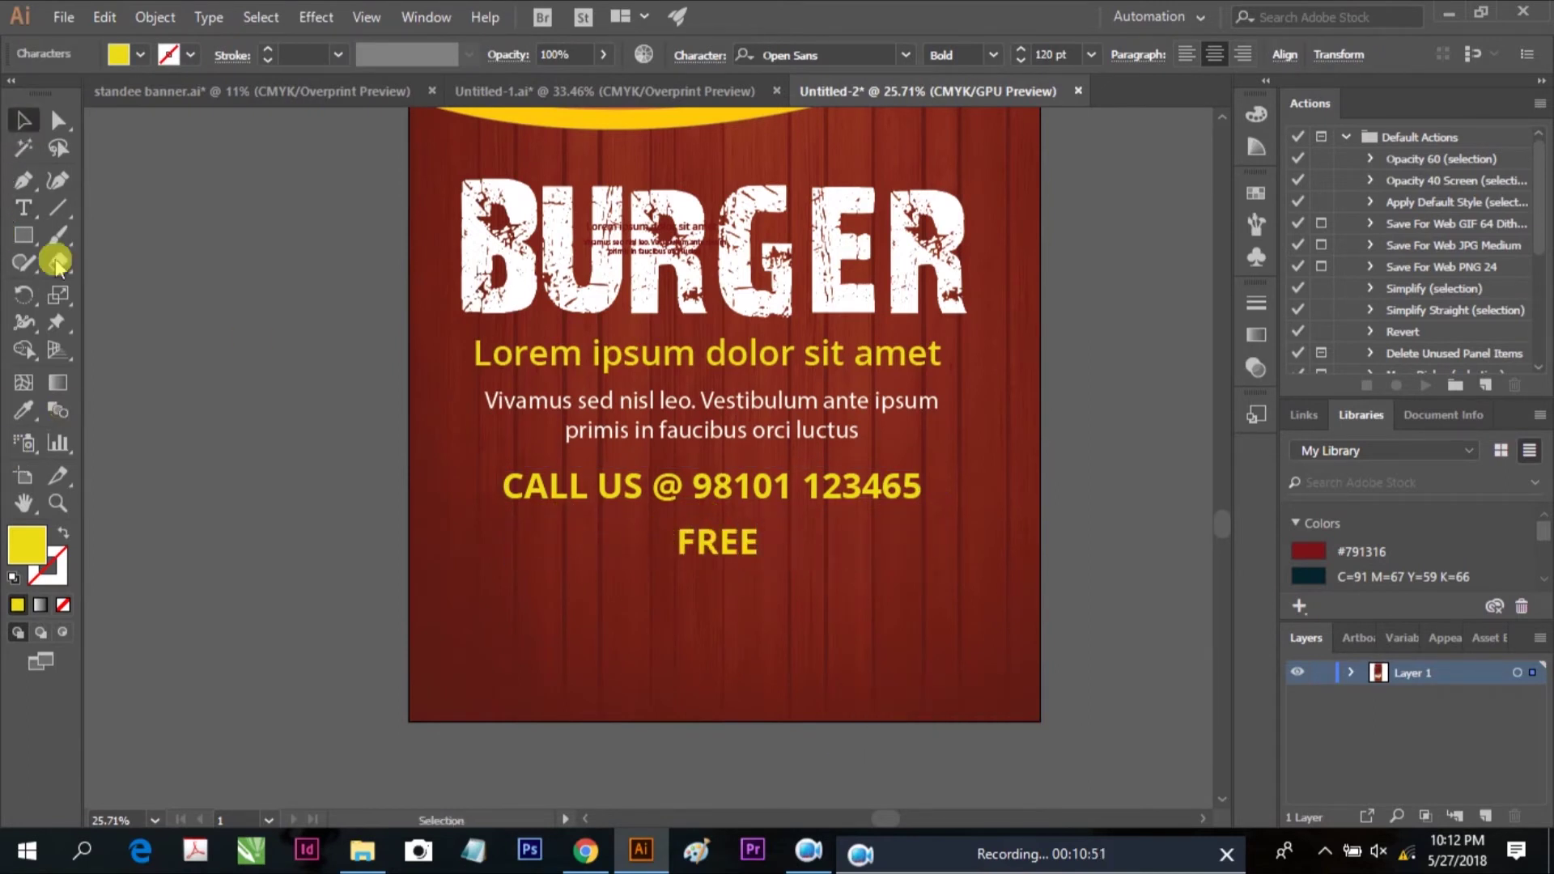
Draw a yellow rounded rectangle over FREE, colour FREE #791316, and bring it to front
left_click_drag(24, 234, 107, 276)
left_click_drag(643, 535, 786, 575)
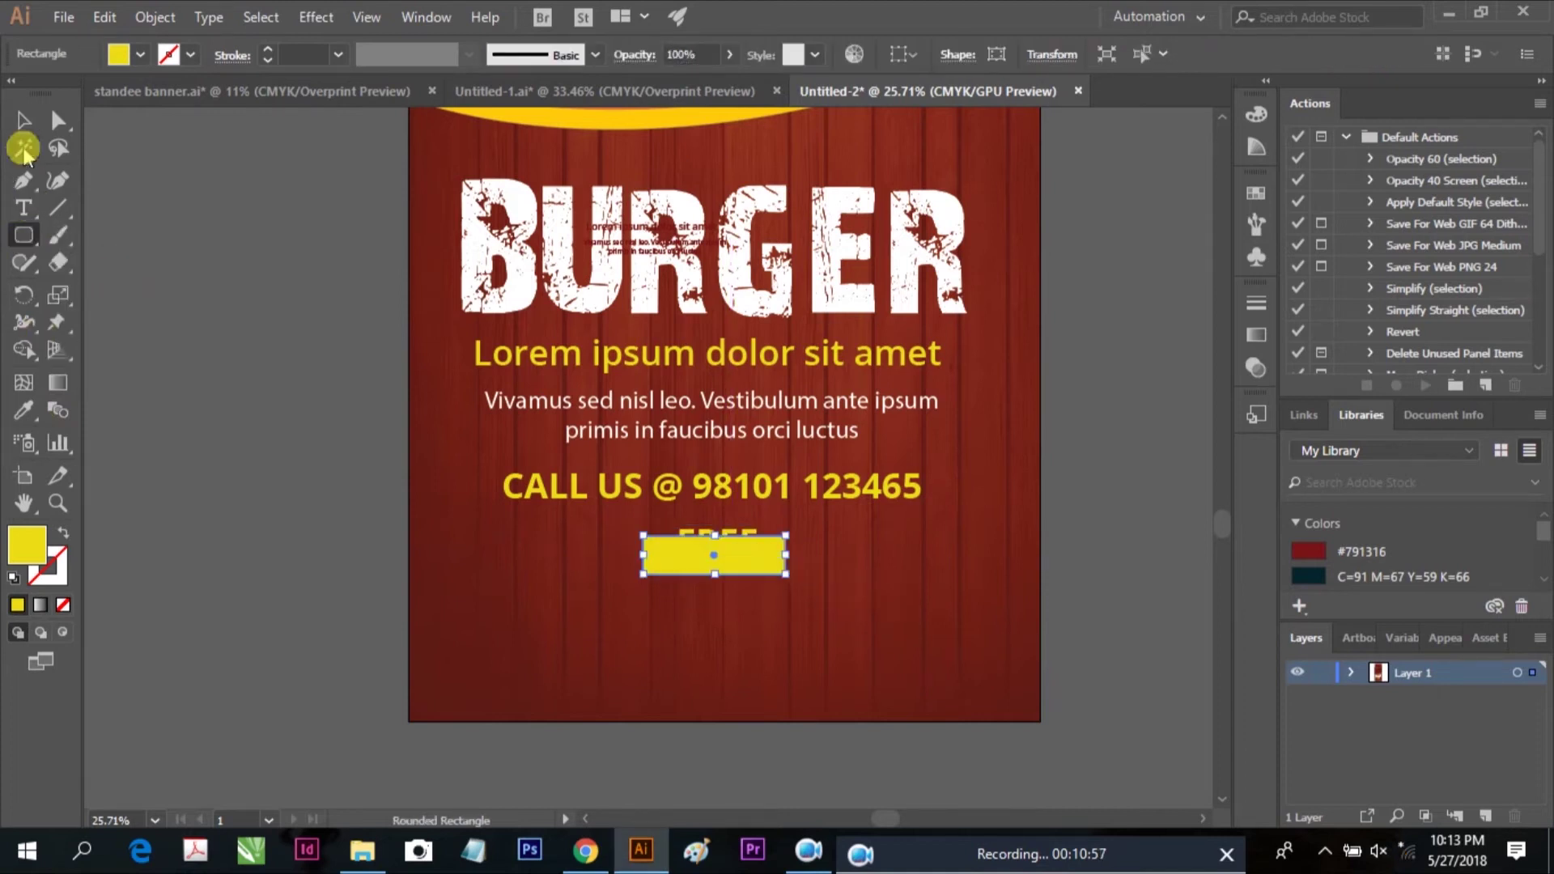
left_click(23, 121)
left_click(713, 540)
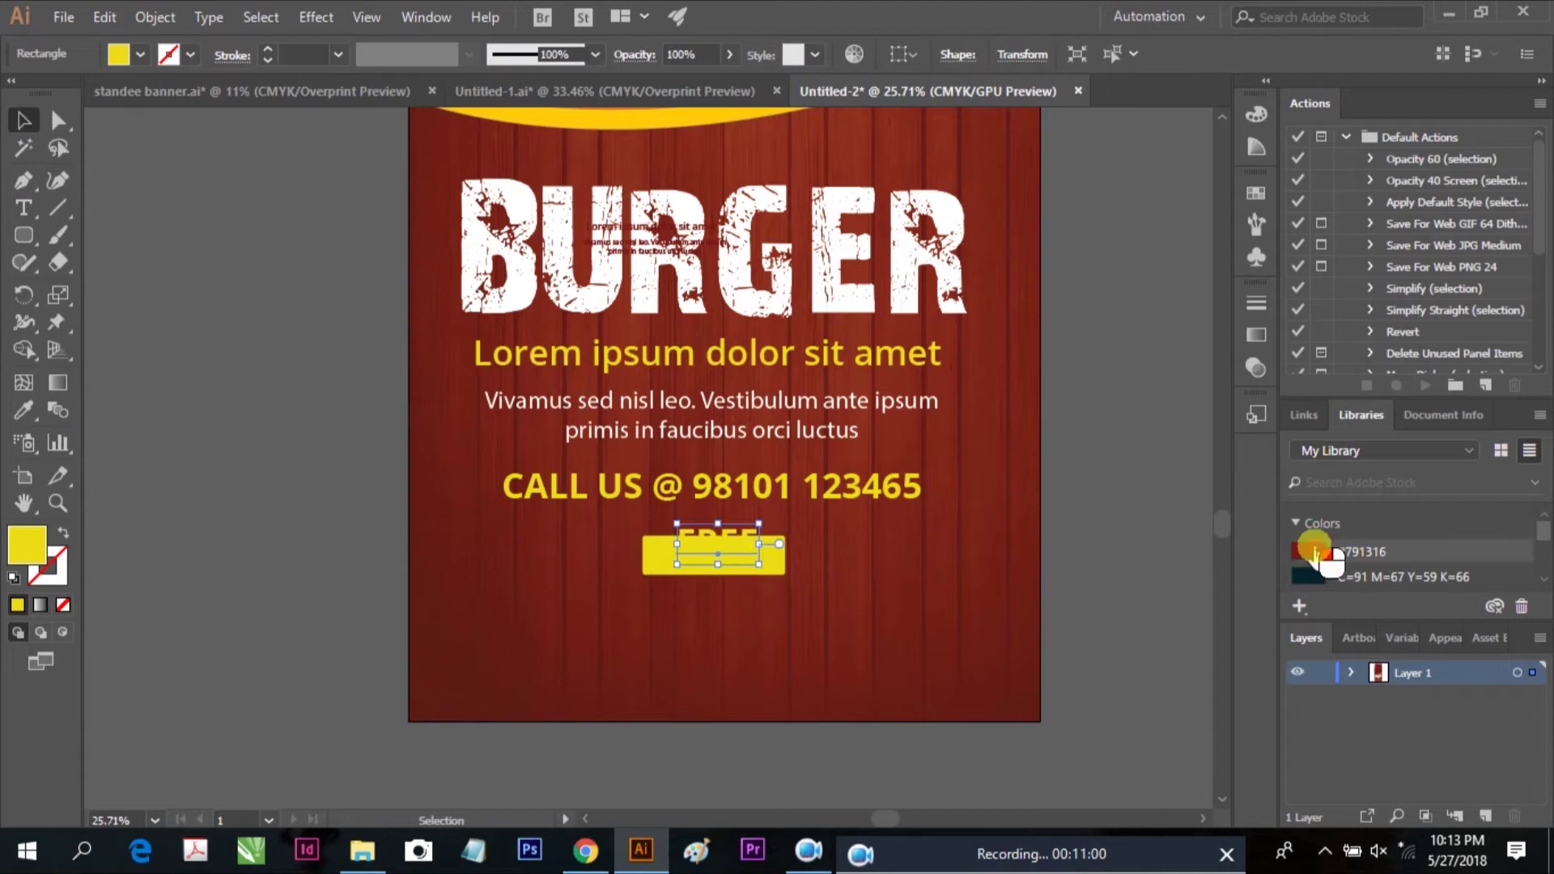
double_click(1317, 553)
left_click(1015, 277)
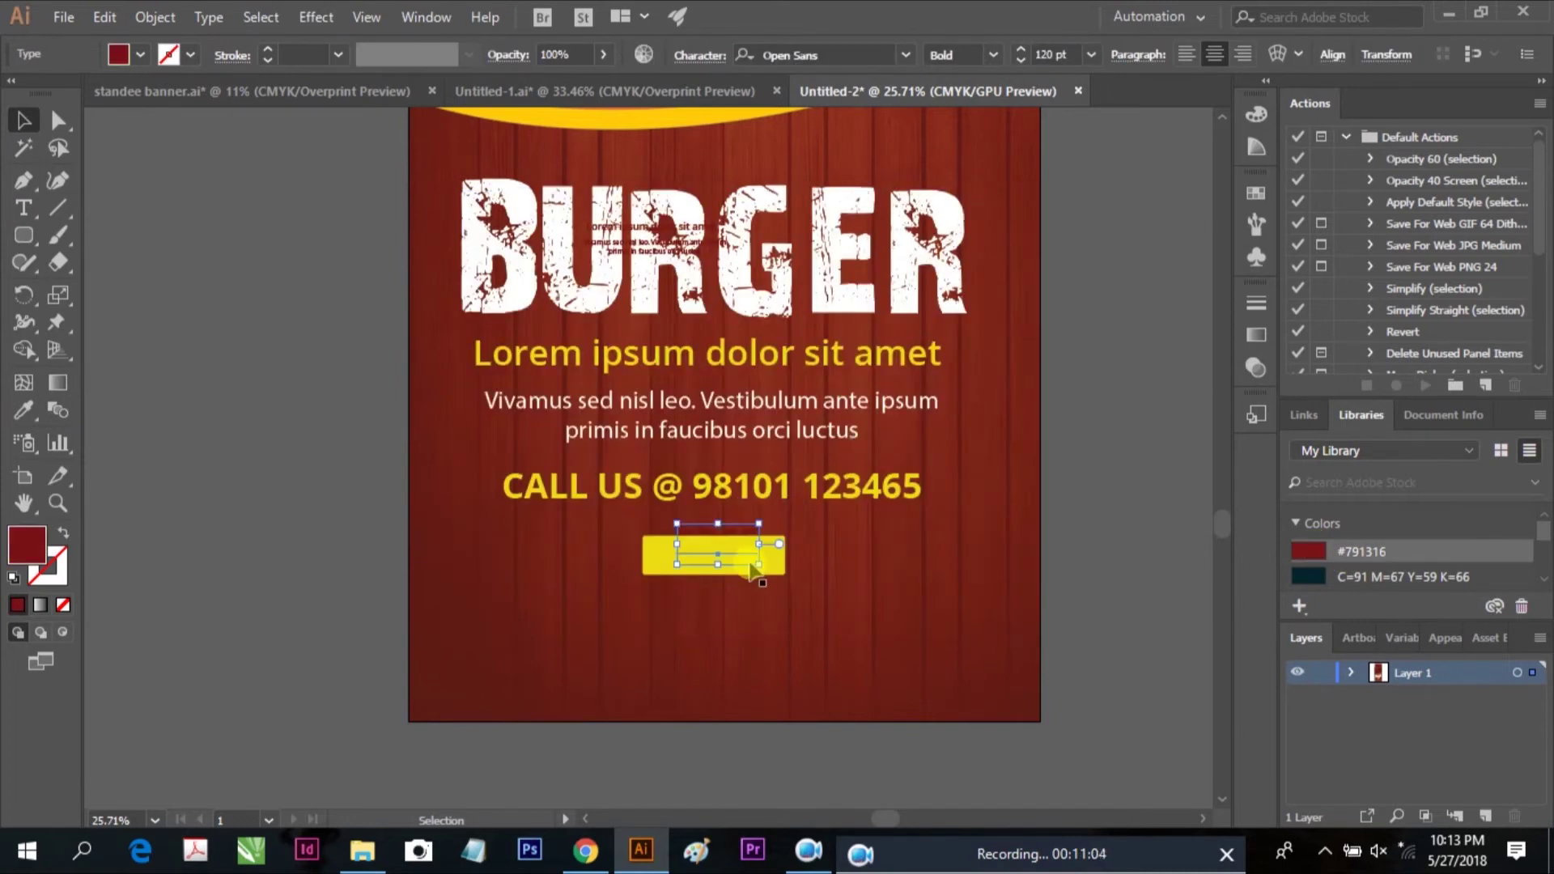
right_click(732, 532)
mouse_move(825, 408)
left_click(1173, 408)
Narrow the yellow rectangle from both sides so it fits the word FREE
left_click(1086, 544)
key("z")
left_click_drag(849, 613, 804, 607)
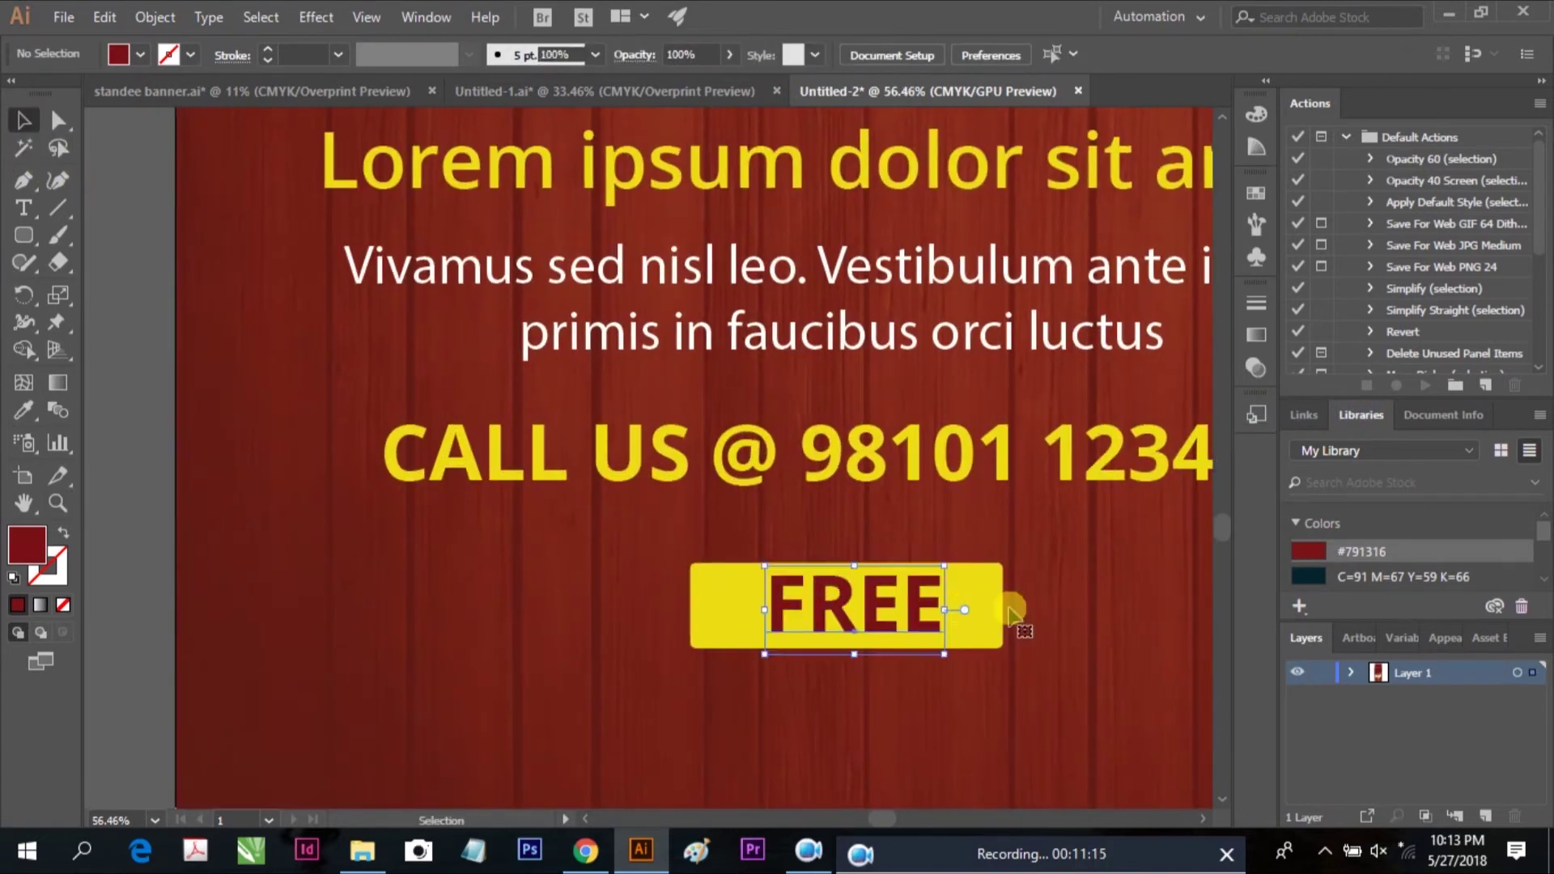
left_click(695, 609)
left_click_drag(687, 605, 731, 607)
left_click_drag(1003, 615, 981, 617)
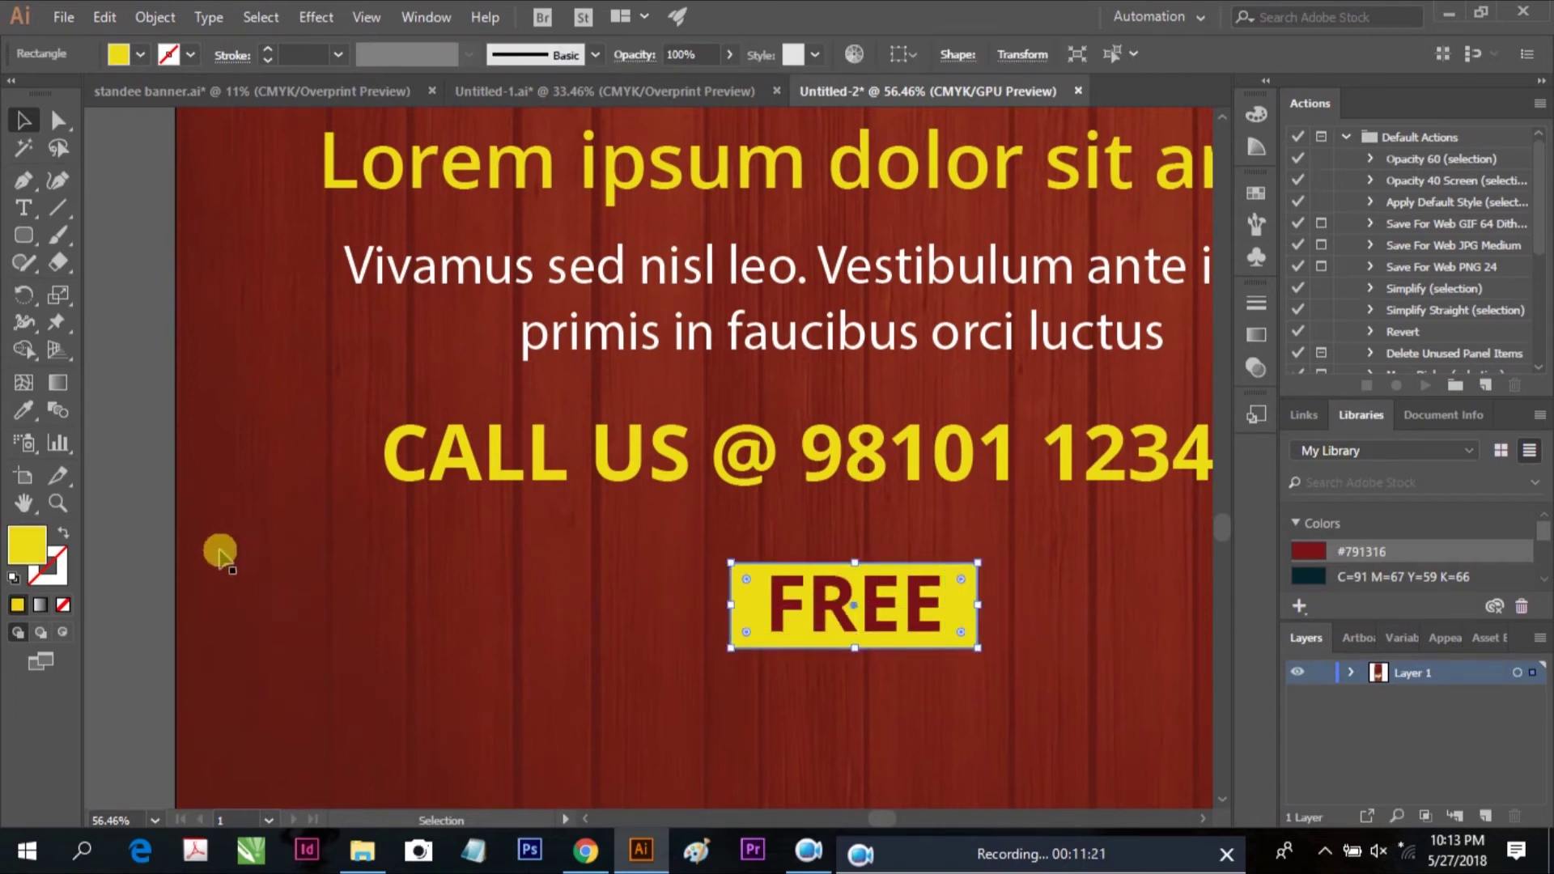
left_click(166, 511)
scroll(659, 545, "down", 4)
scroll(690, 507, "right", 3)
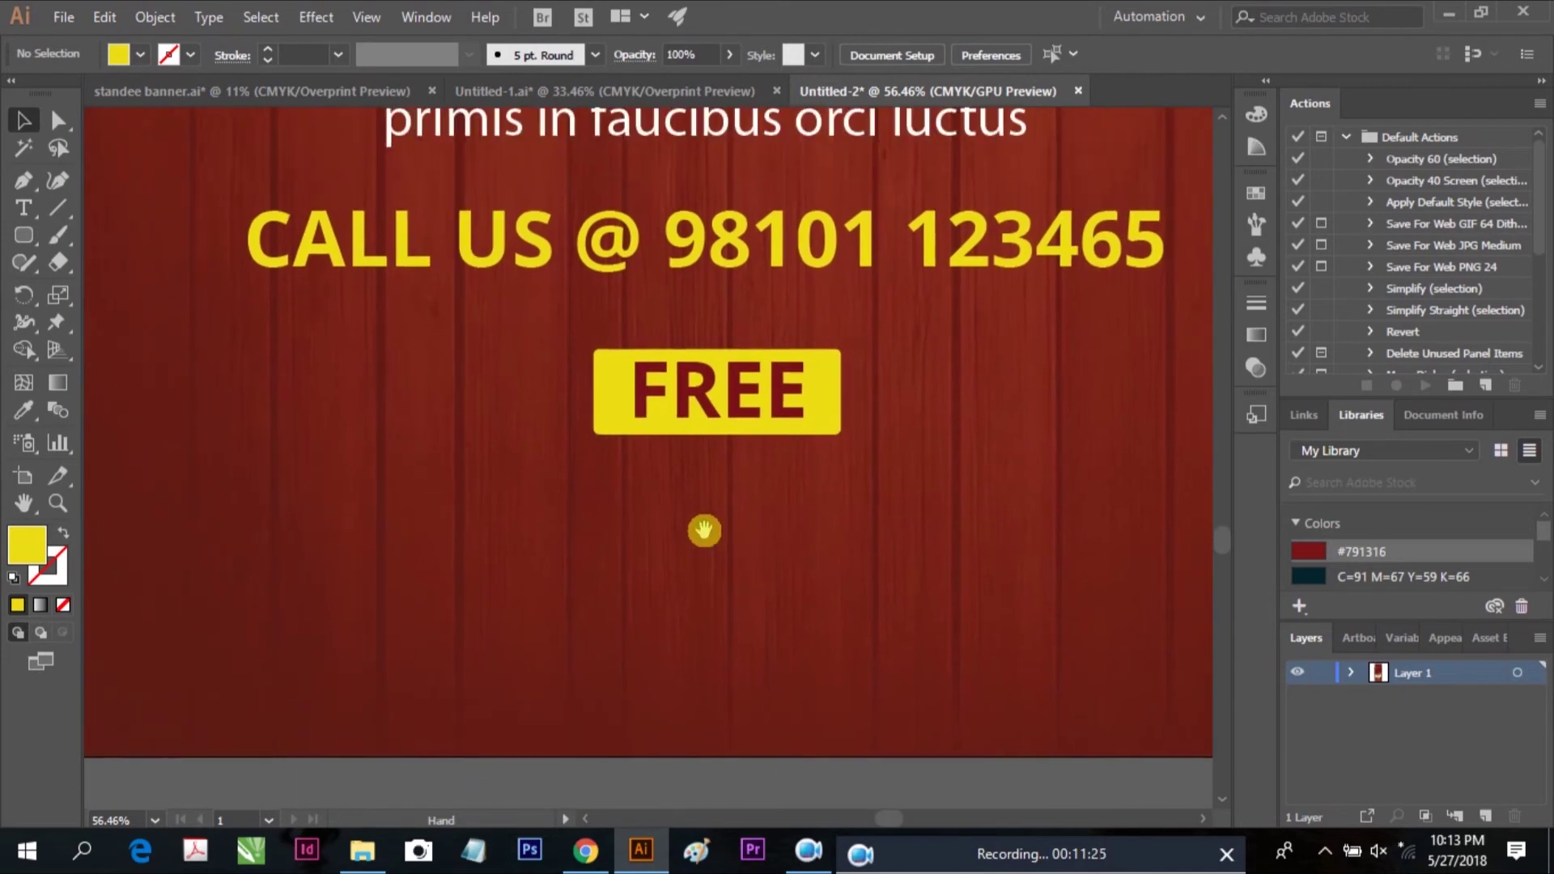
key("ctrl+minus")
key("ctrl+minus")
scroll(809, 535, "up", 1)
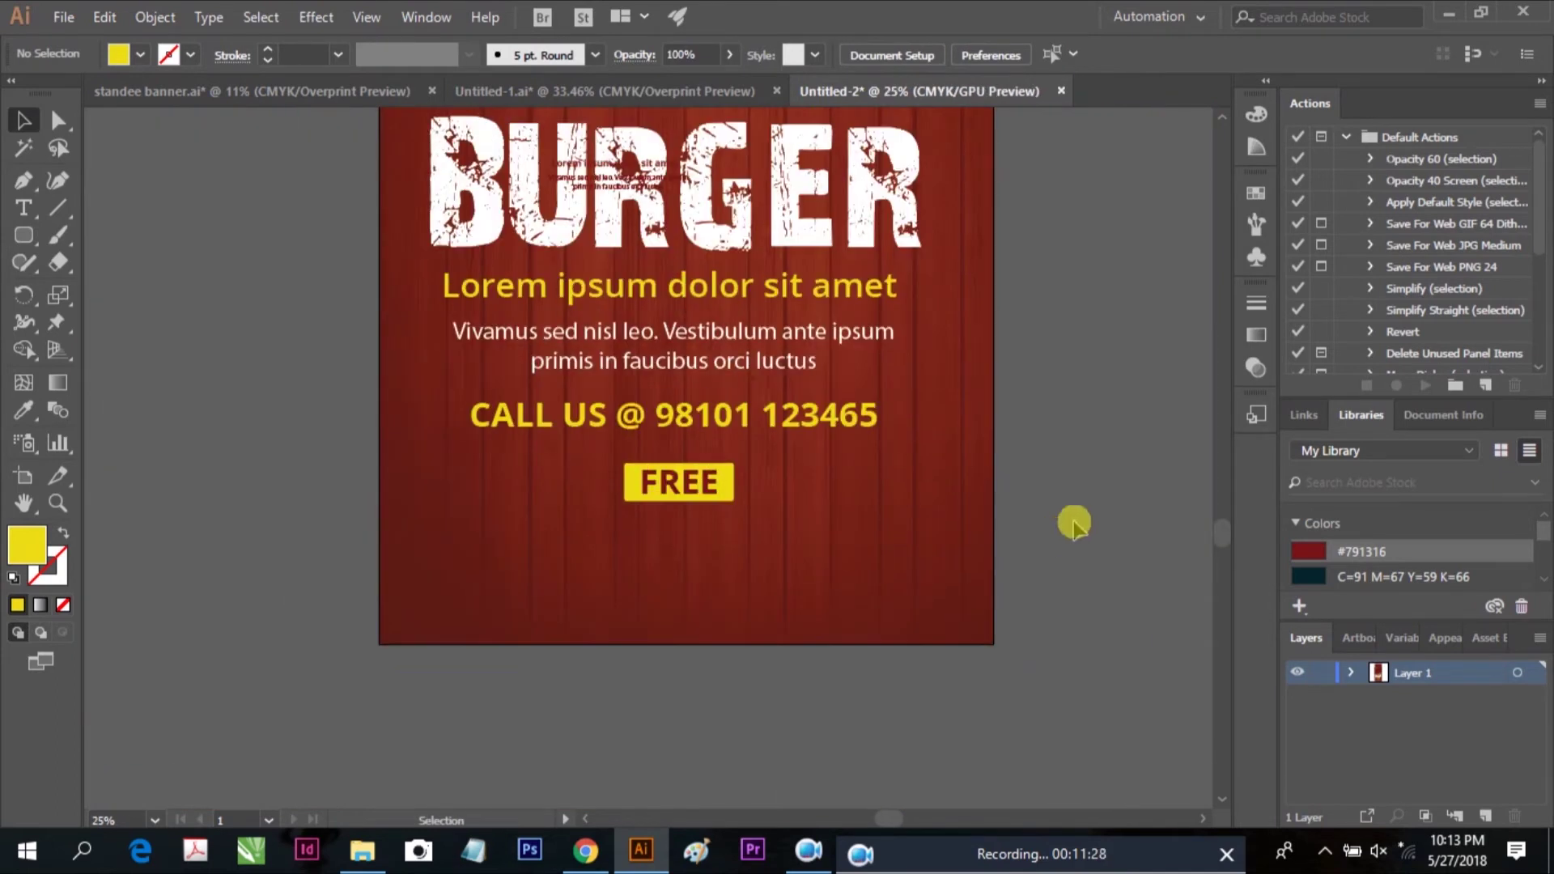
Select FREE with its background, try moving FREE upward, then undo the move
left_click(654, 486)
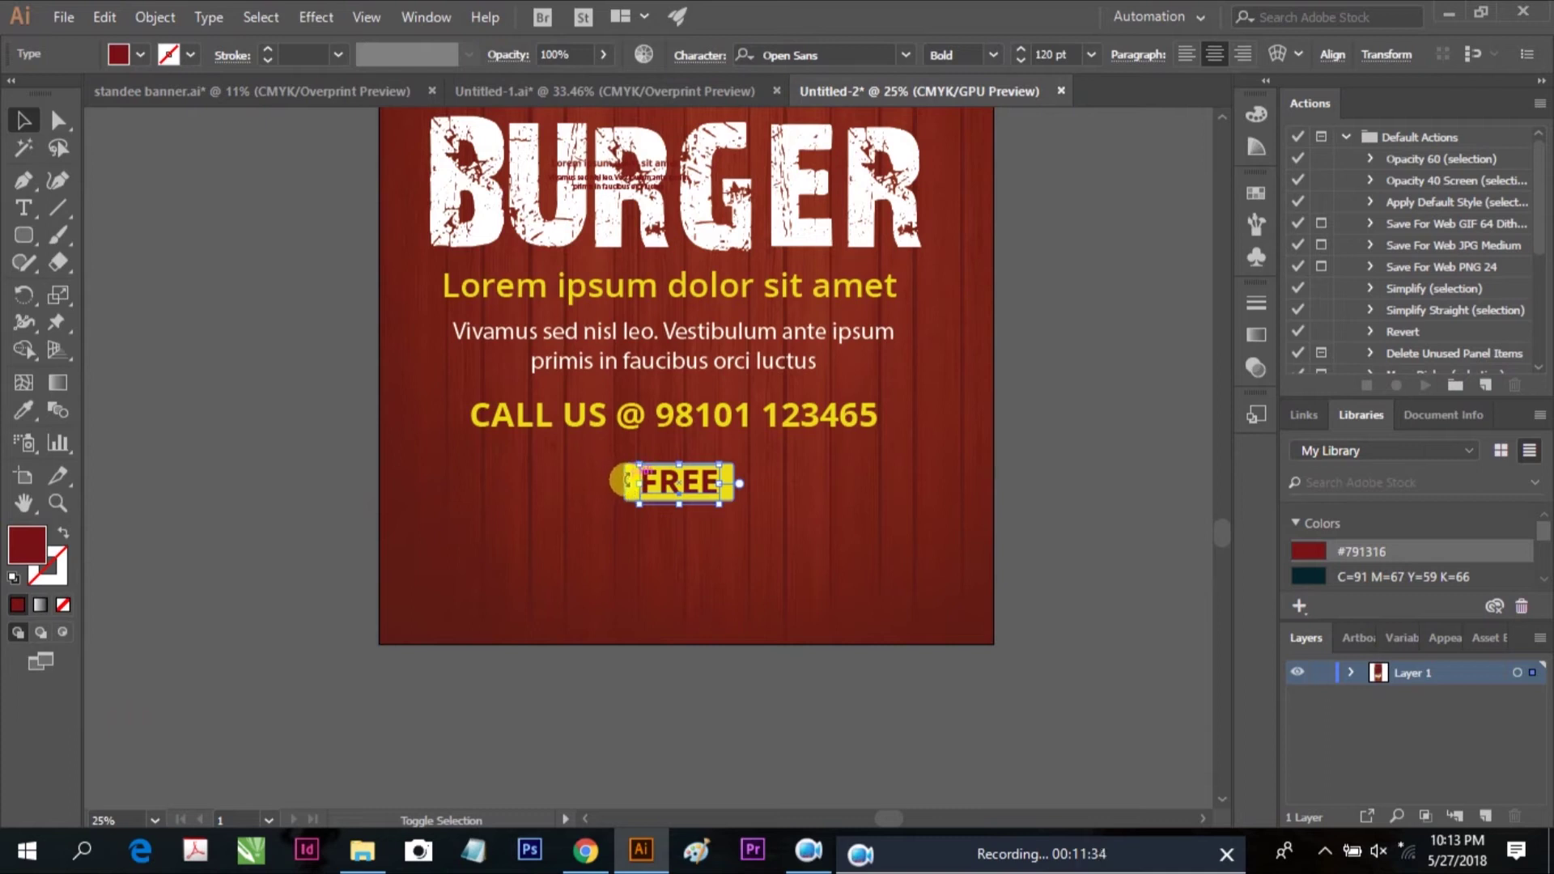
left_click(375, 482)
left_click(684, 495)
left_click(515, 518, "shift")
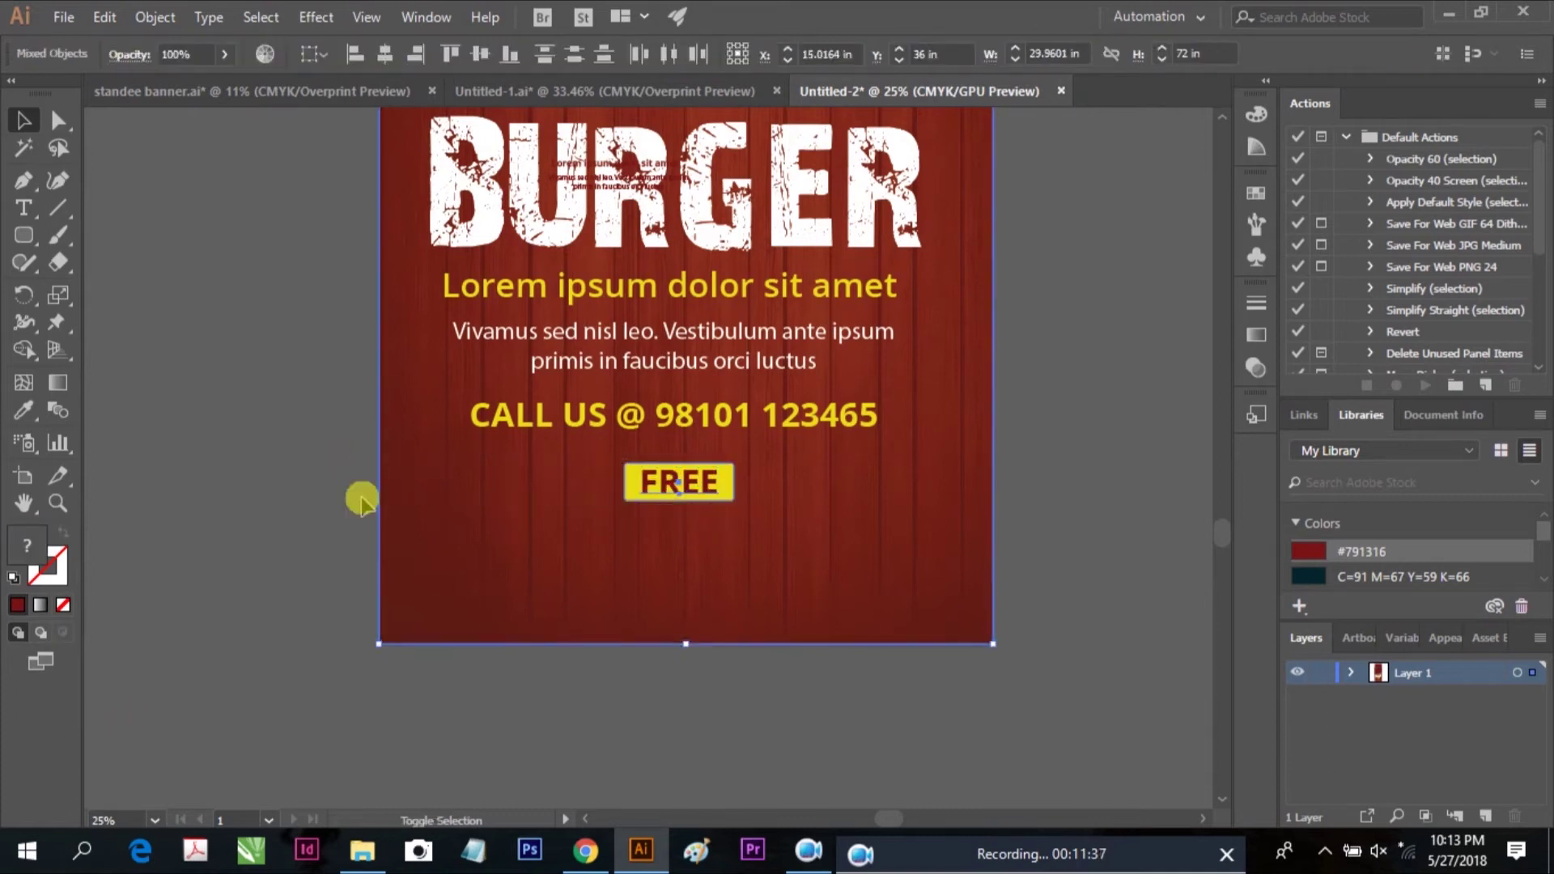
left_click_drag(495, 541, 494, 540)
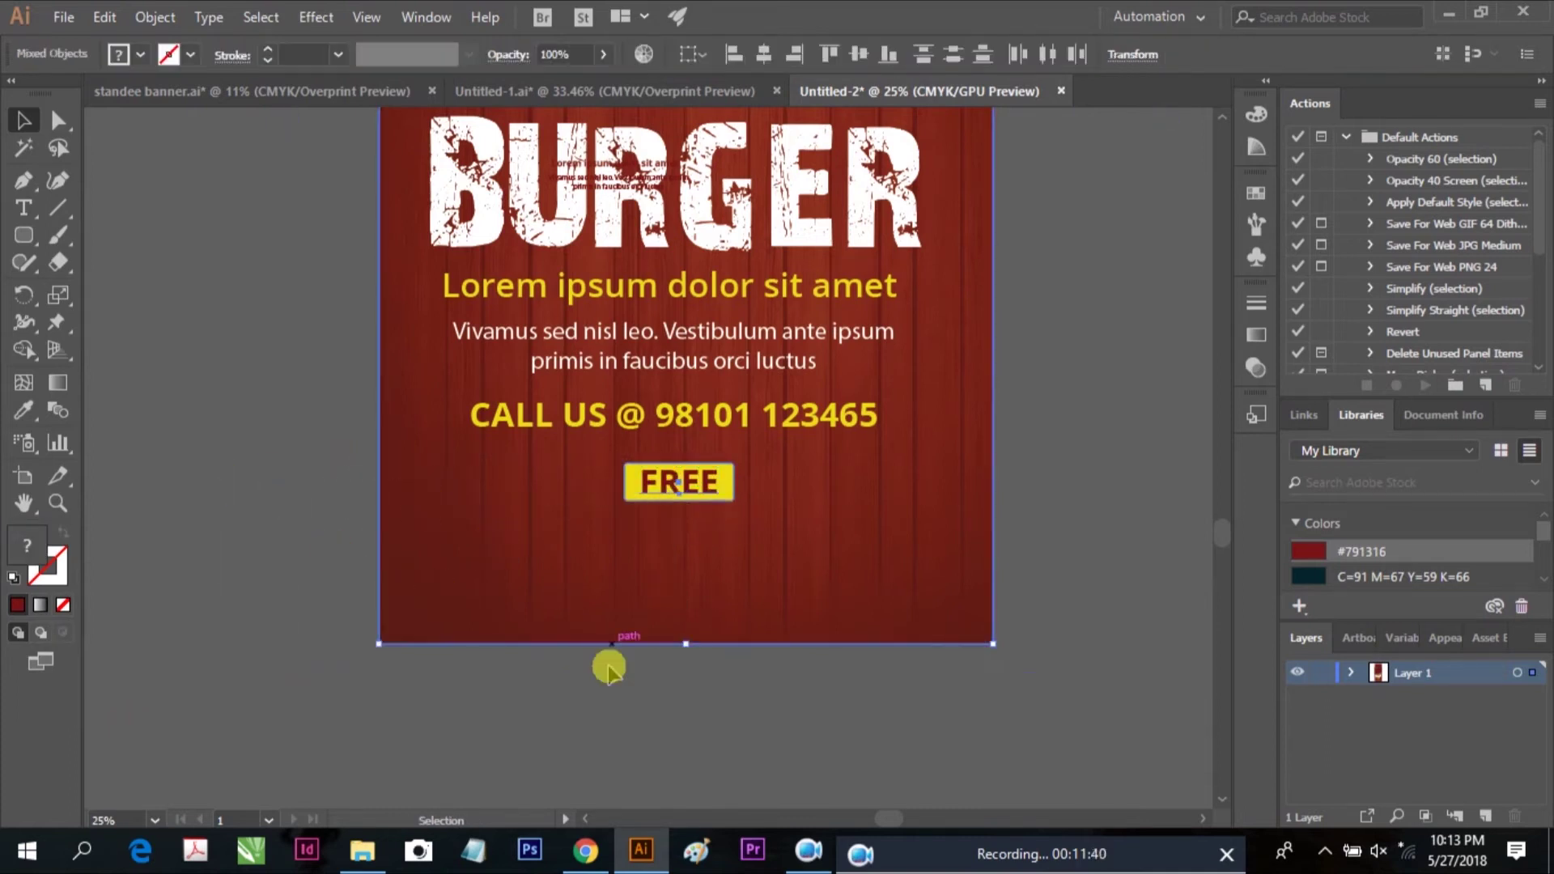
left_click(798, 685)
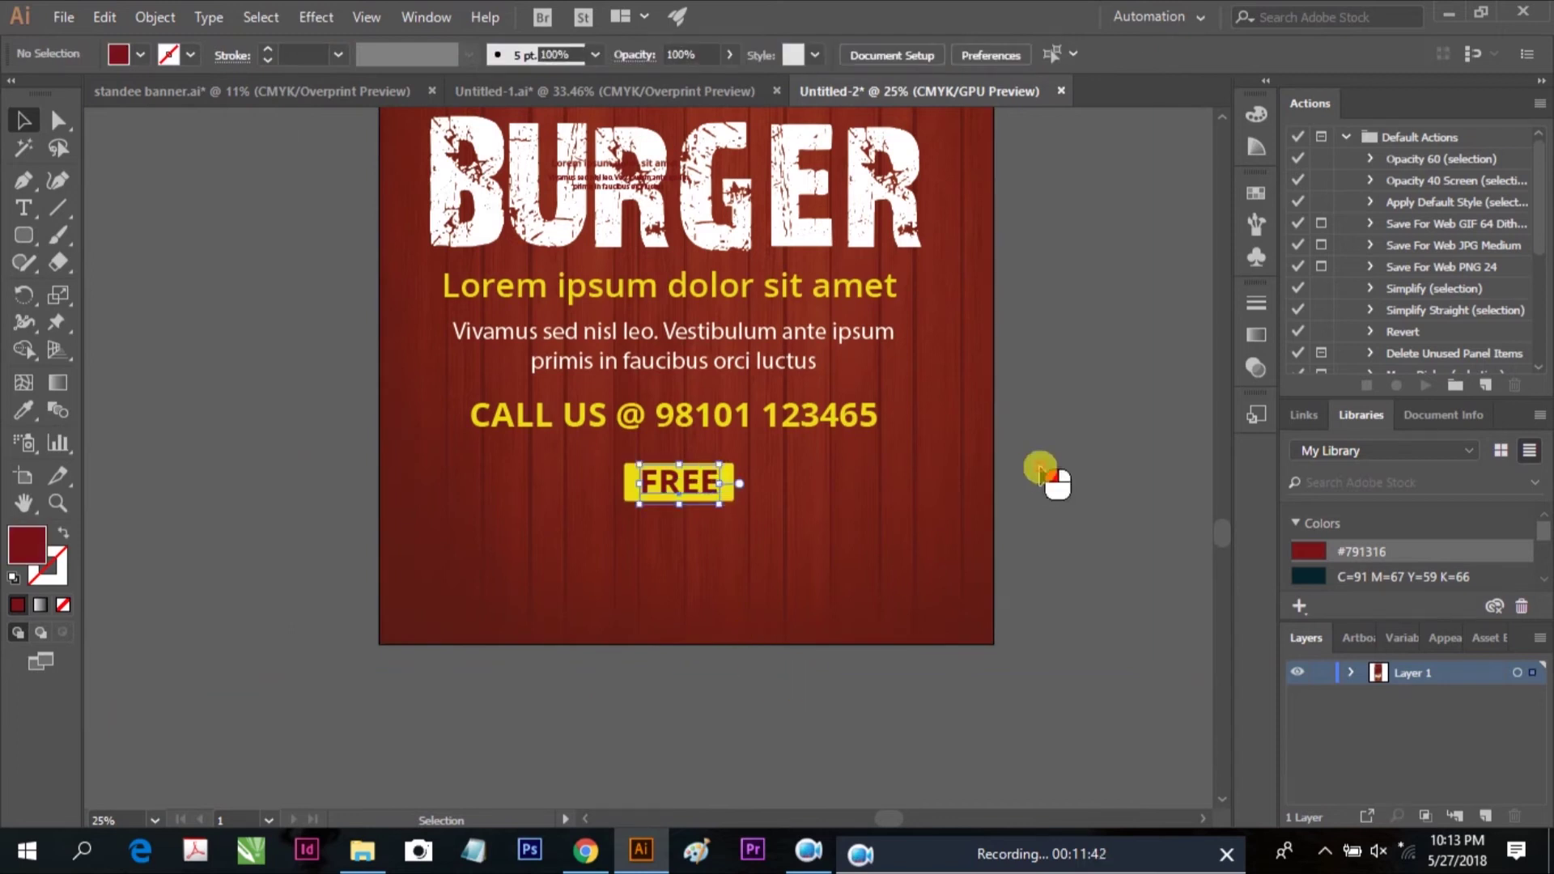
left_click(724, 484)
left_click_drag(733, 469, 710, 495)
left_click(1084, 501)
key("ctrl+z")
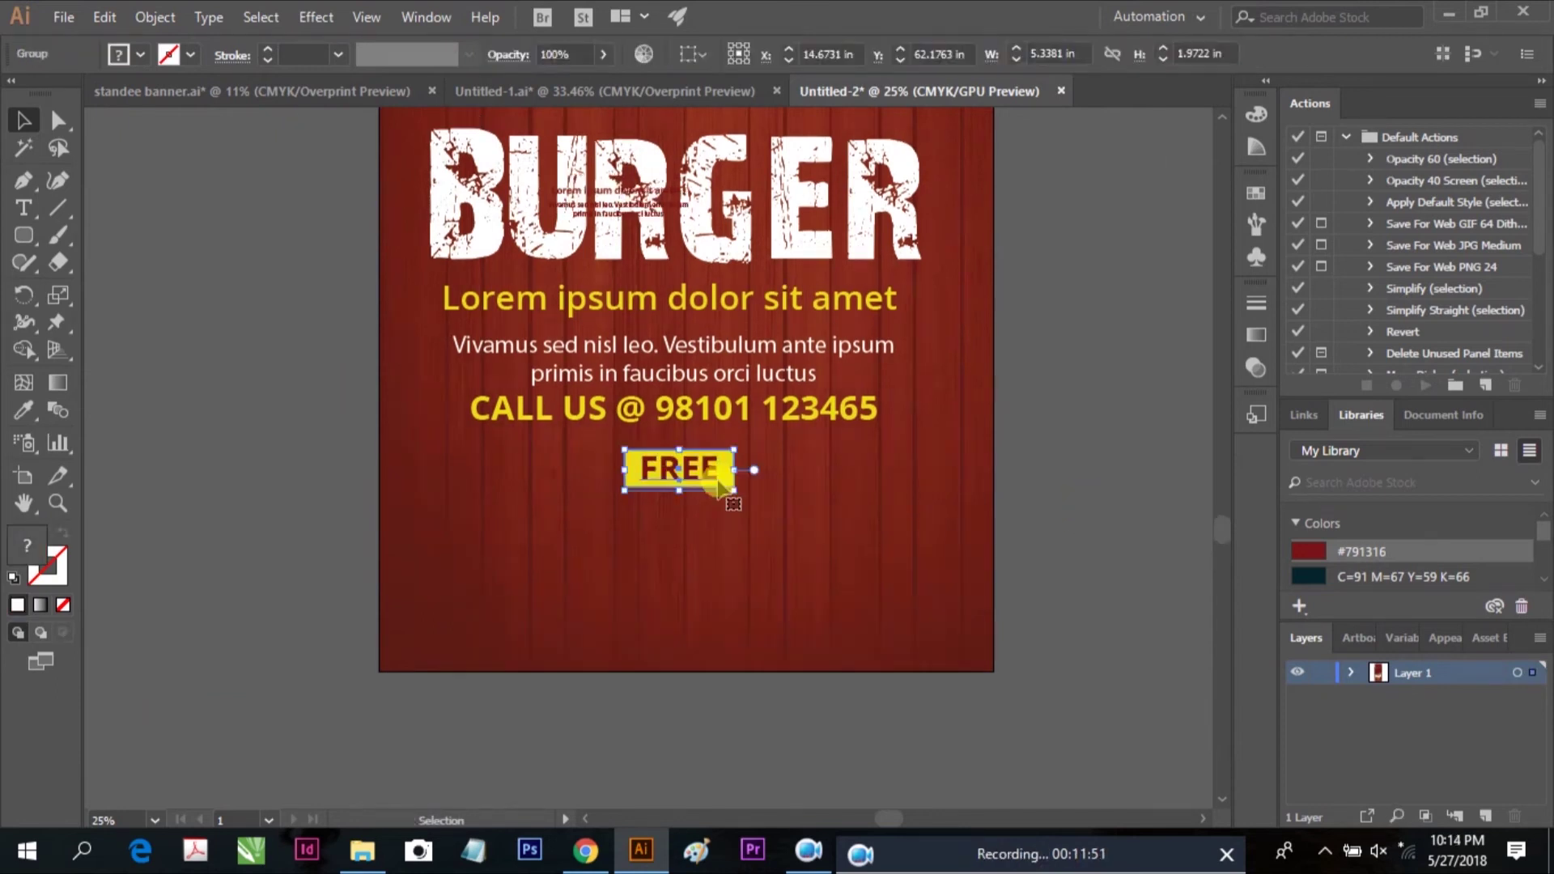
Paste a copy of the CALL US line below the FREE badge and retype it as HOME DELIVERY
left_click(513, 420)
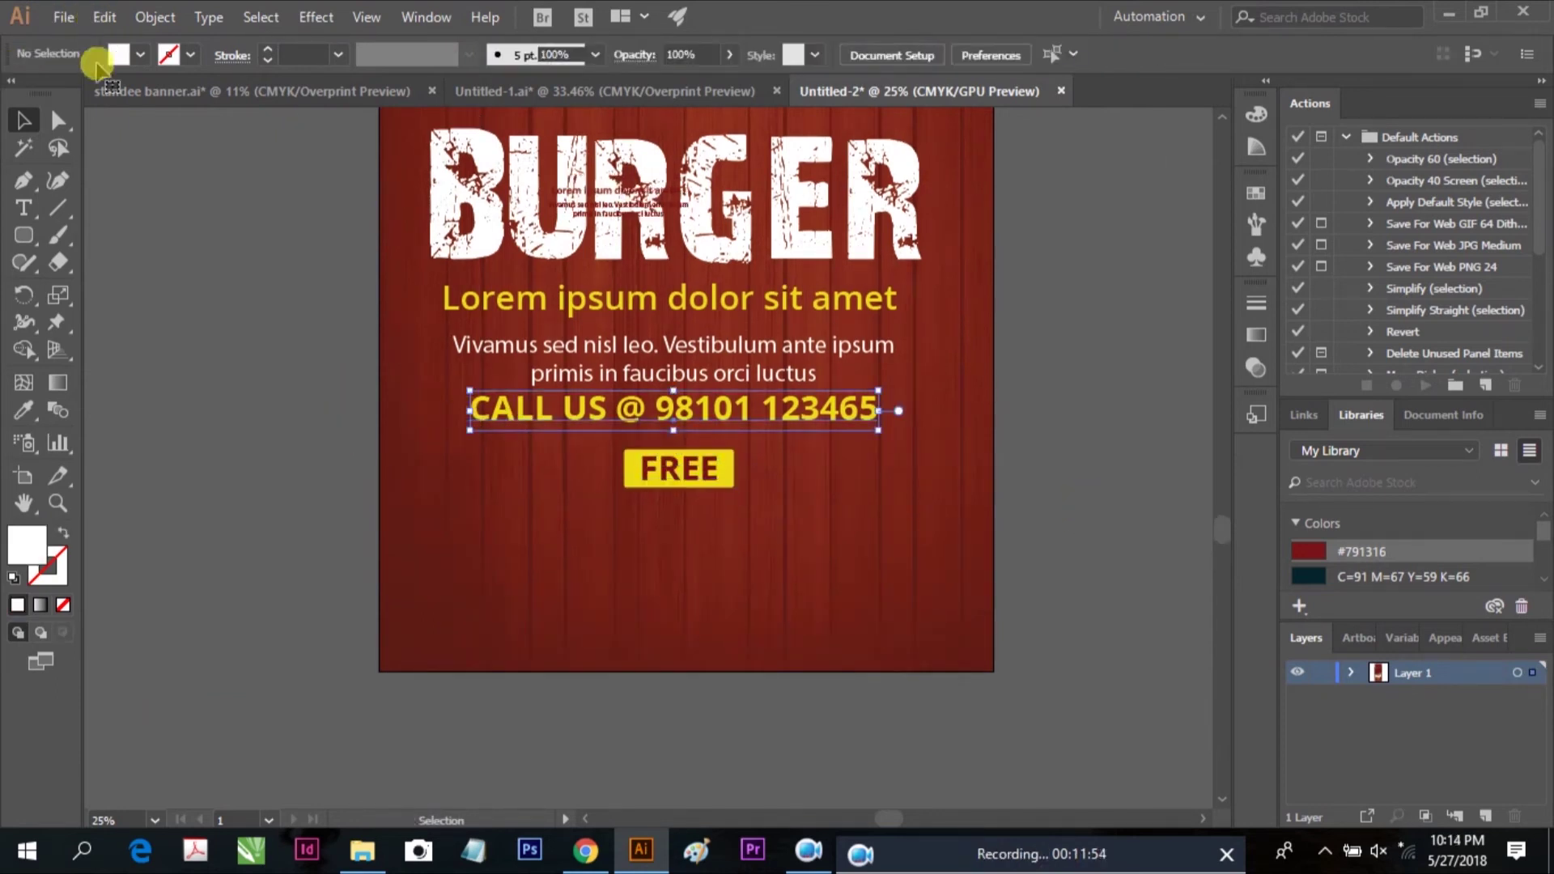
left_click(105, 16)
left_click(134, 126)
left_click(105, 16)
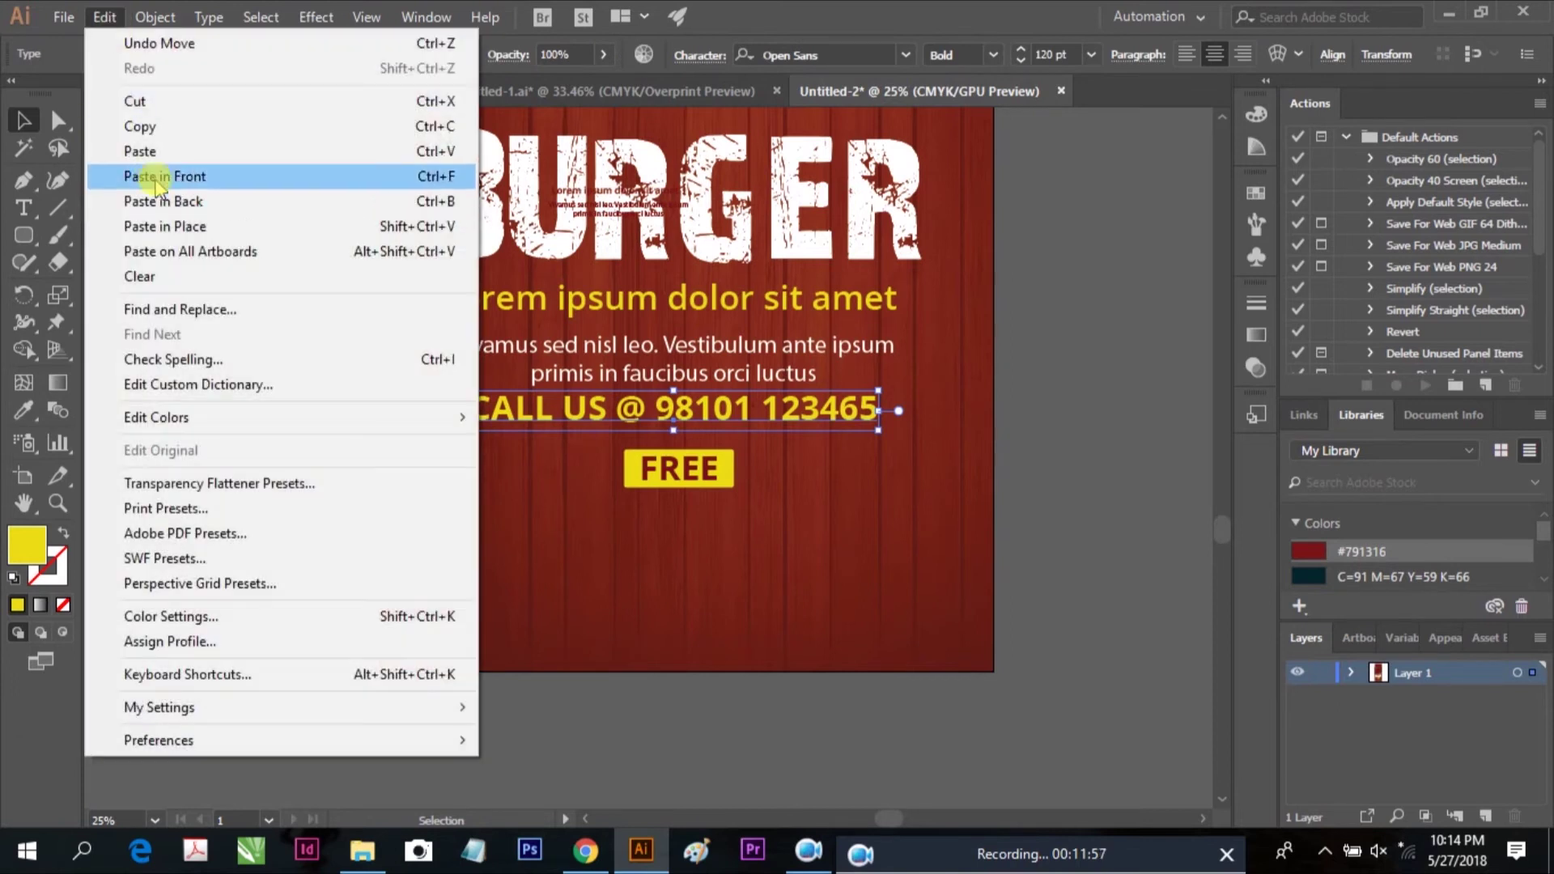
left_click(156, 184)
left_click_drag(562, 465, 622, 530)
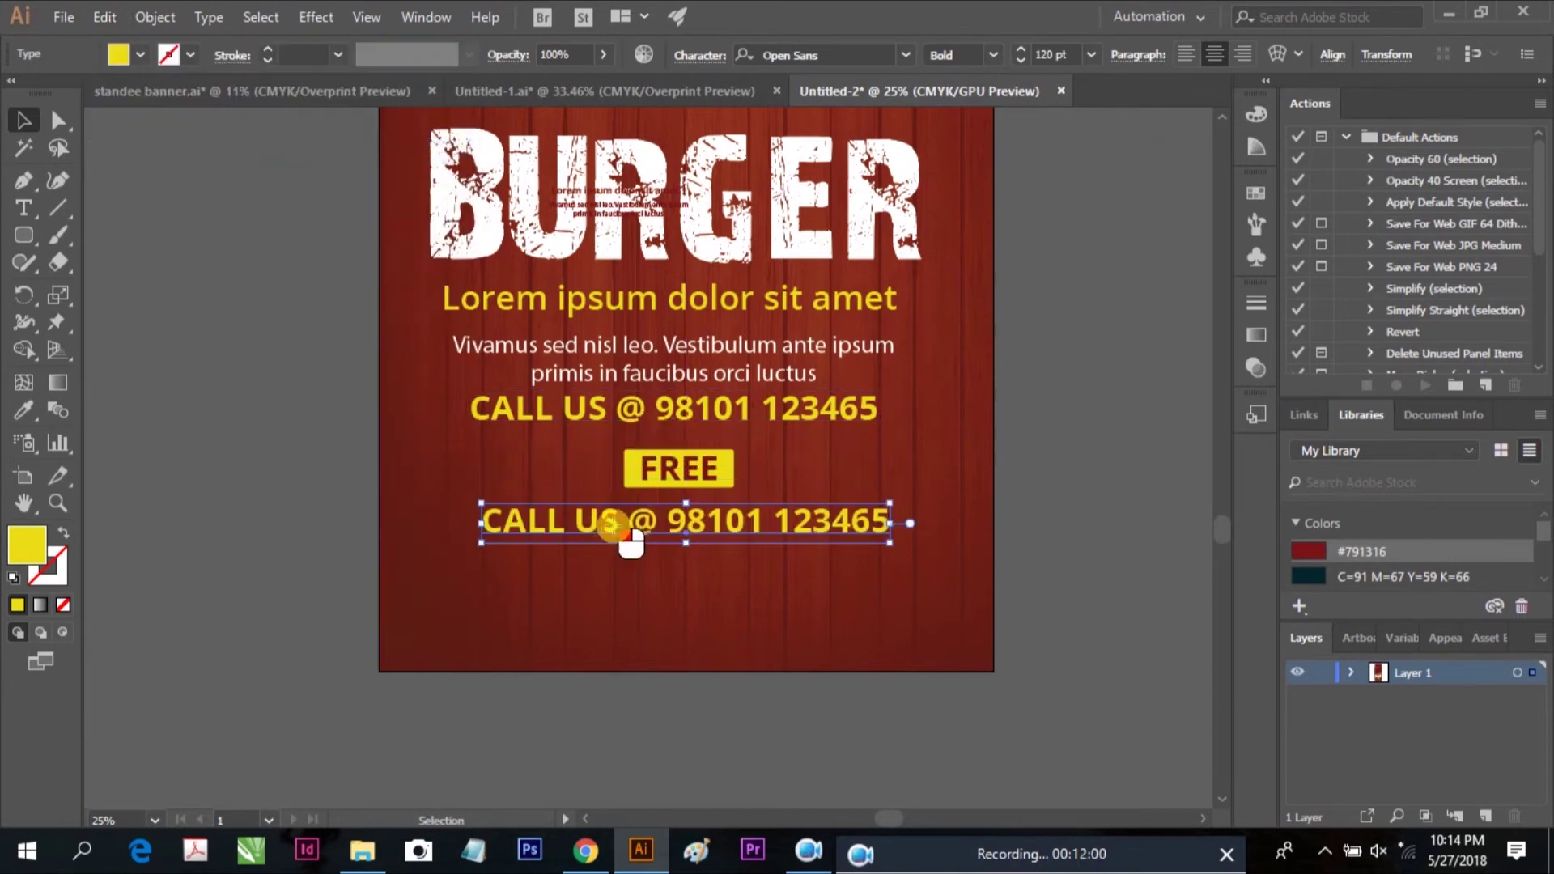
triple_click(613, 526)
type("HOME")
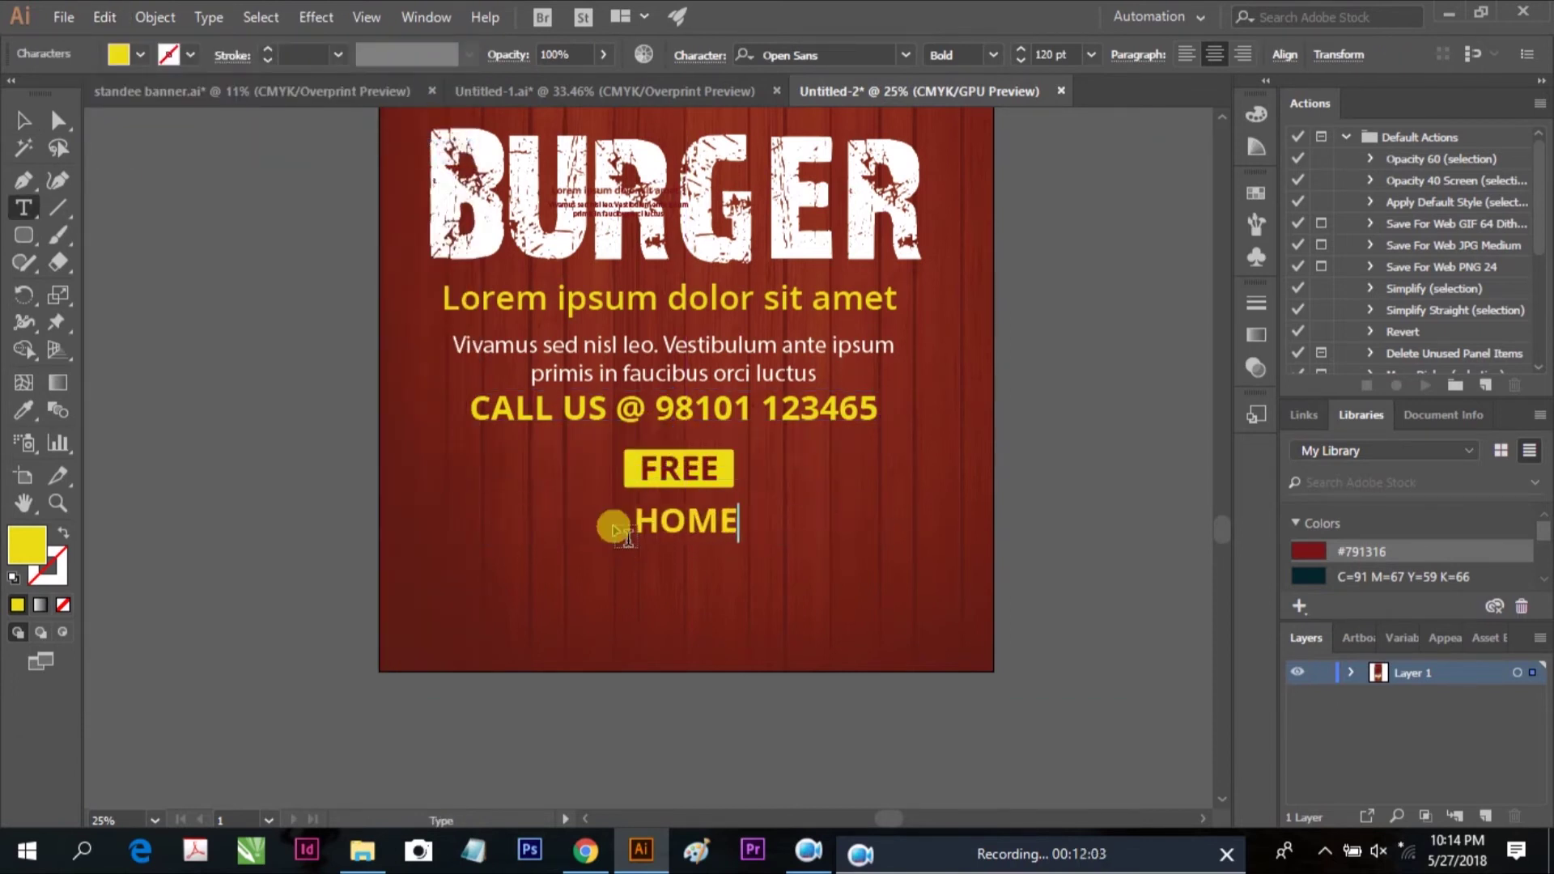
type(" DELIVERY")
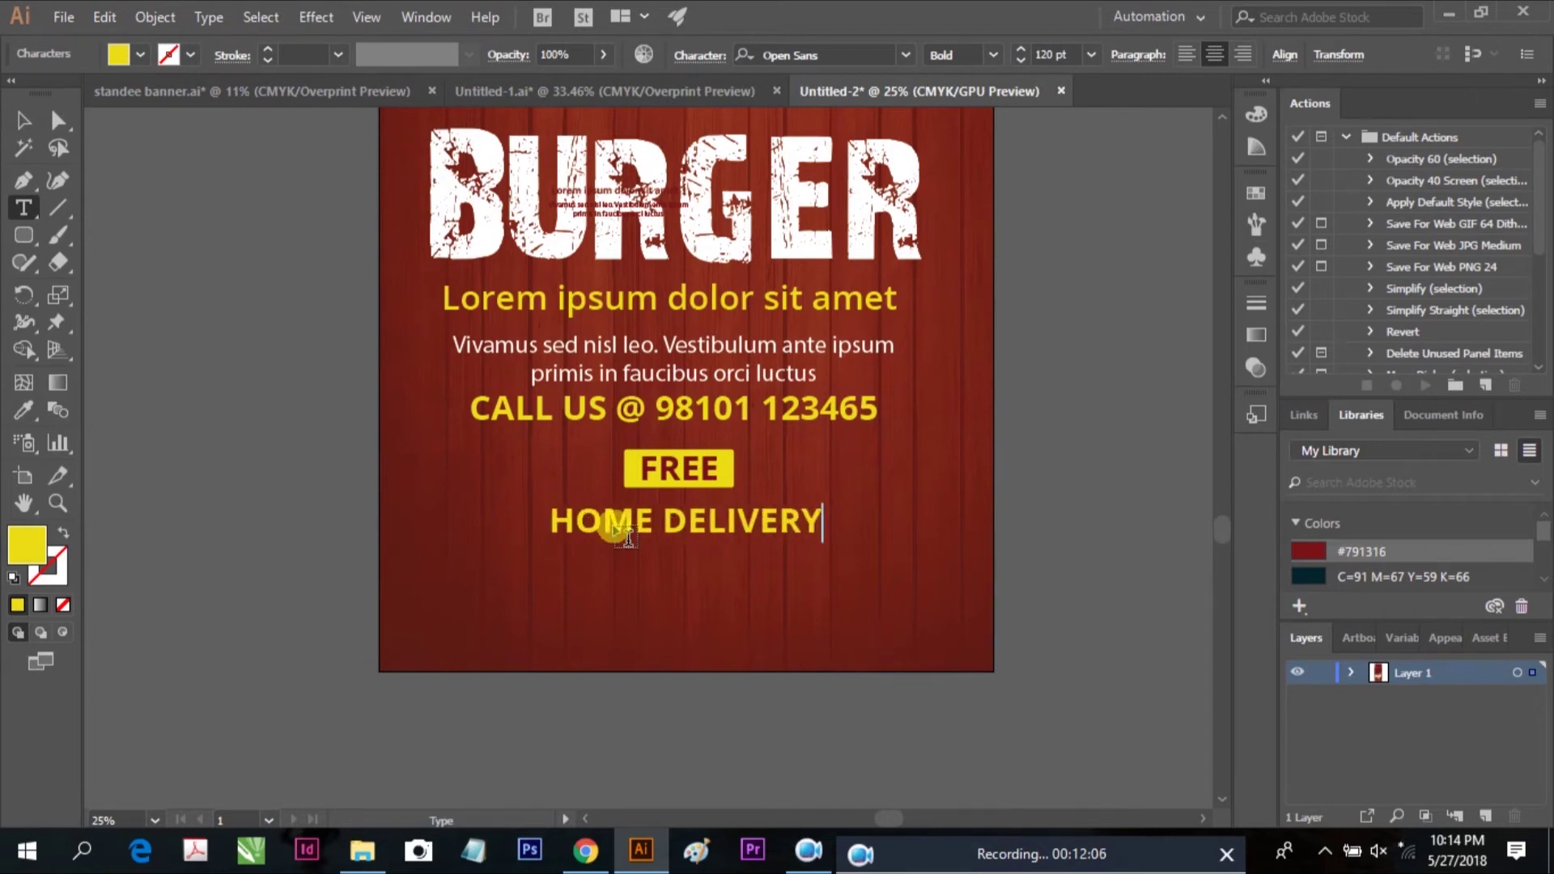
left_click(22, 125)
Fill the HOME DELIVERY text with white in the Color Picker
left_click(652, 503)
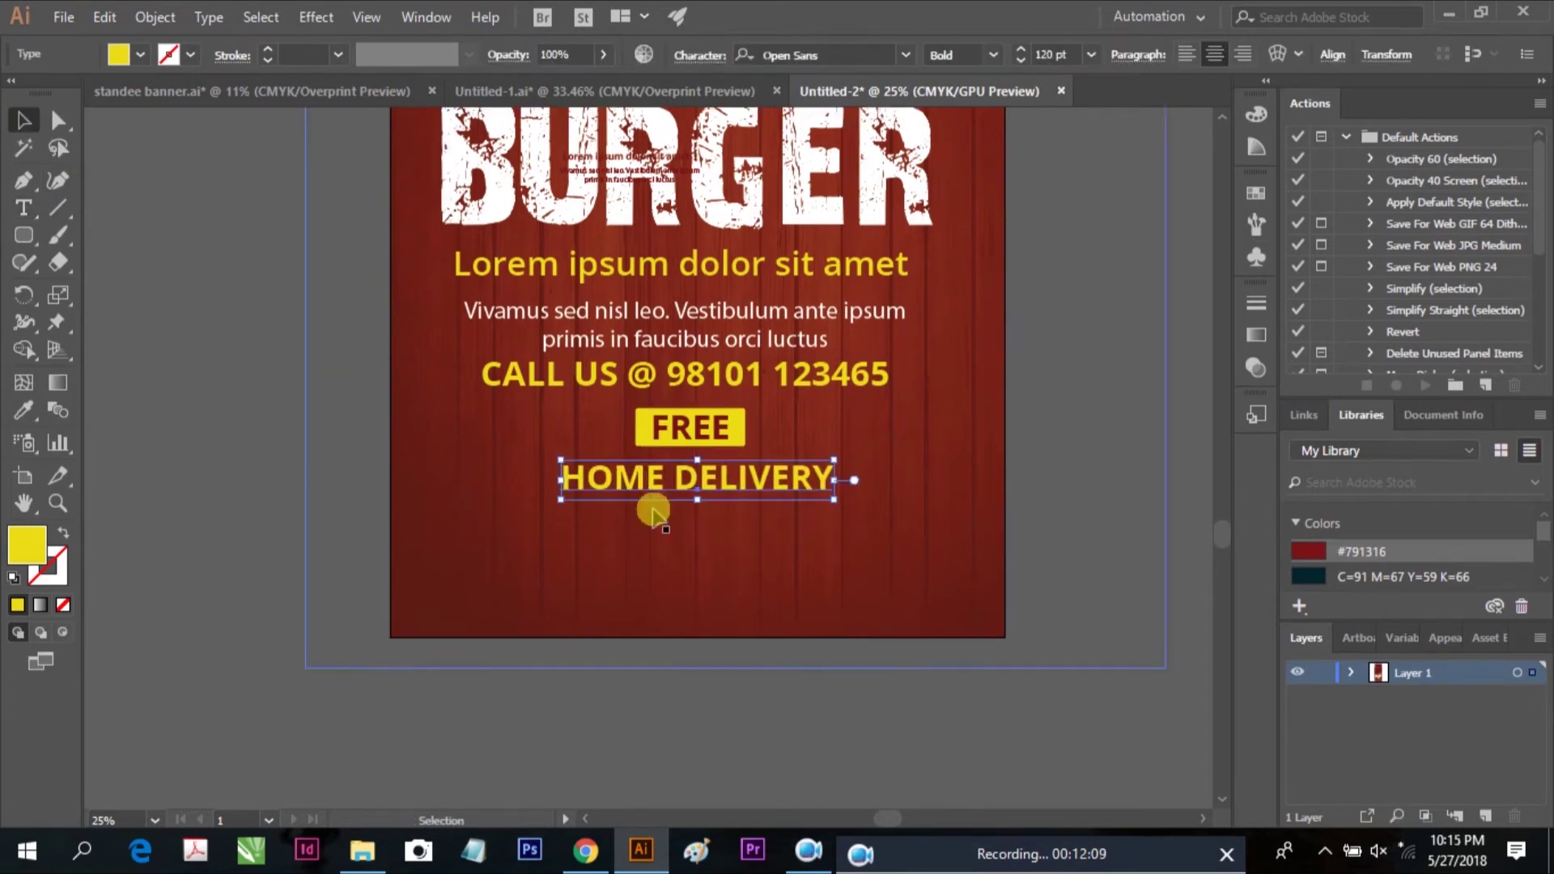
double_click(28, 548)
left_click(573, 326)
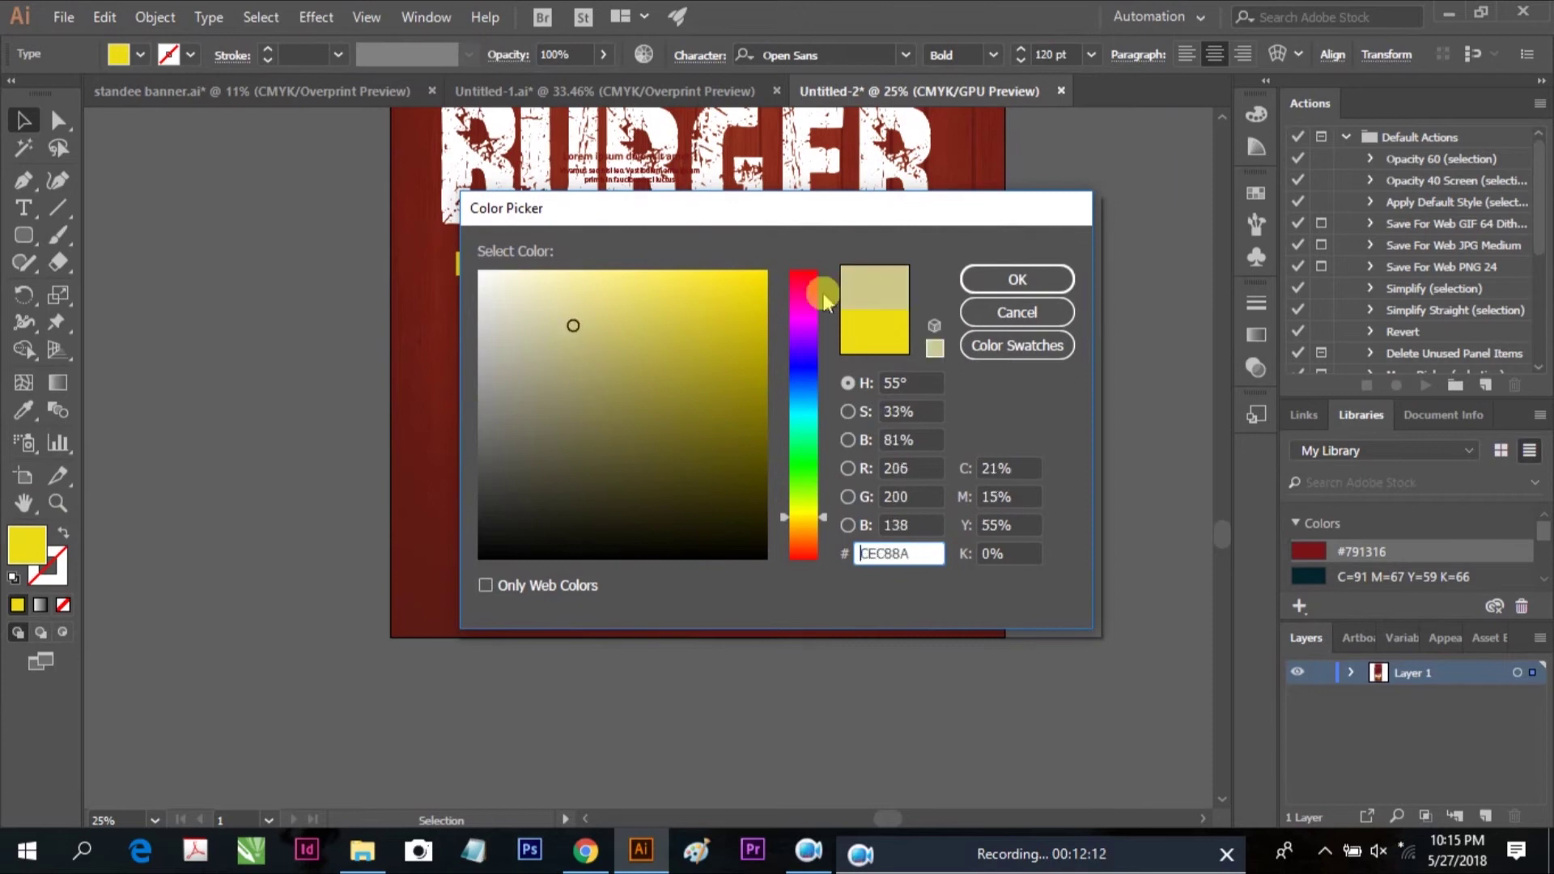
left_click_drag(579, 329, 478, 263)
left_click(981, 283)
left_click(846, 513)
scroll(845, 623, "down", 2)
left_click_drag(844, 622, 847, 652)
left_click(540, 91)
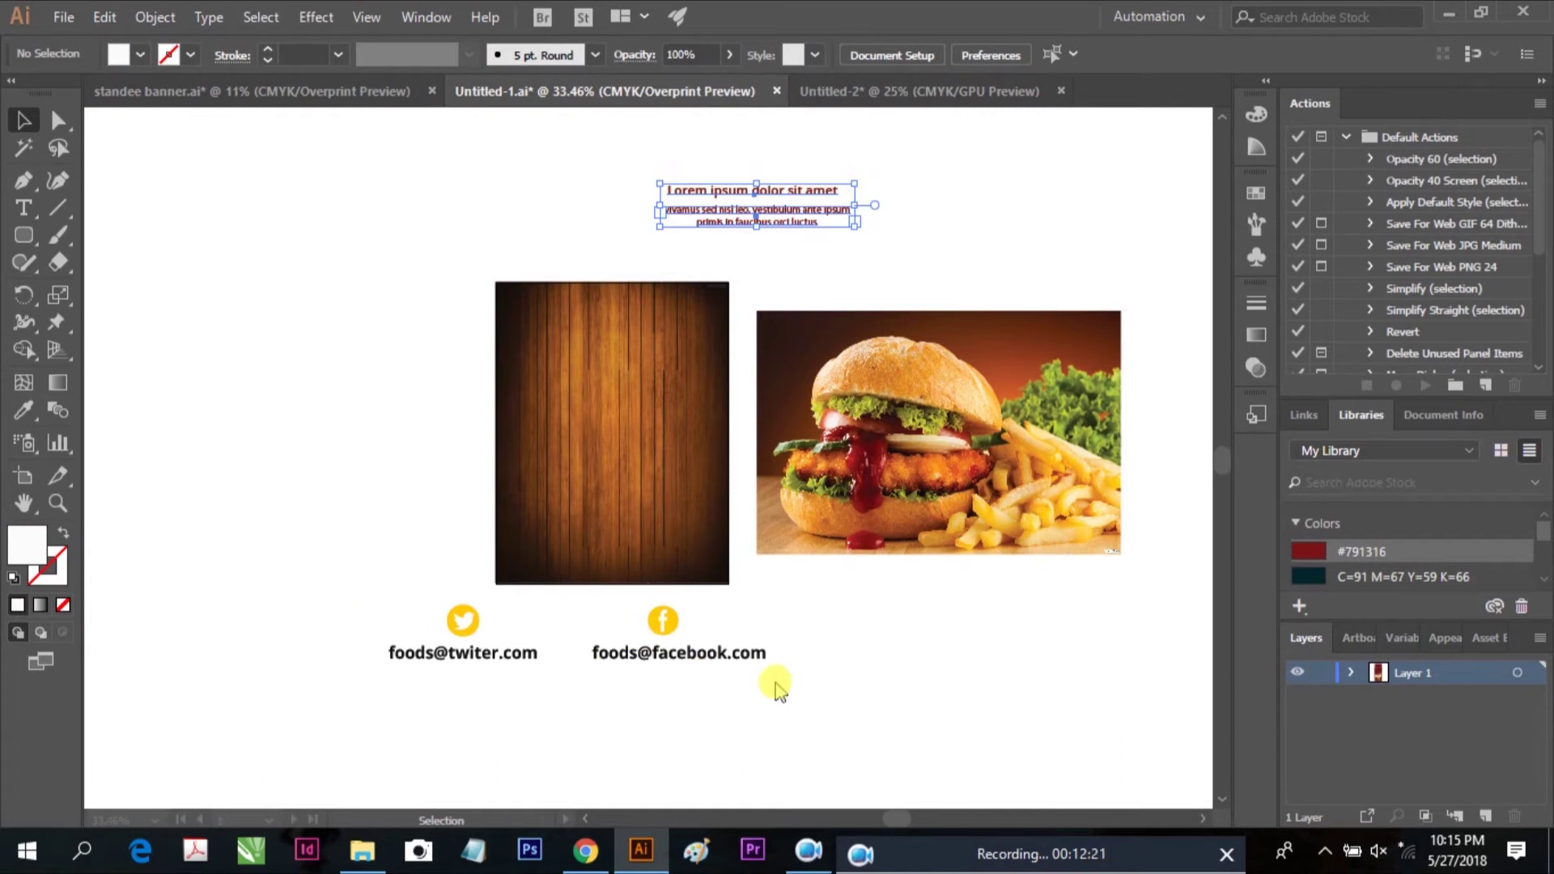
scroll(433, 643, "down", 2)
left_click_drag(337, 615, 853, 652)
left_click_drag(853, 652, 392, 534)
right_click(472, 558)
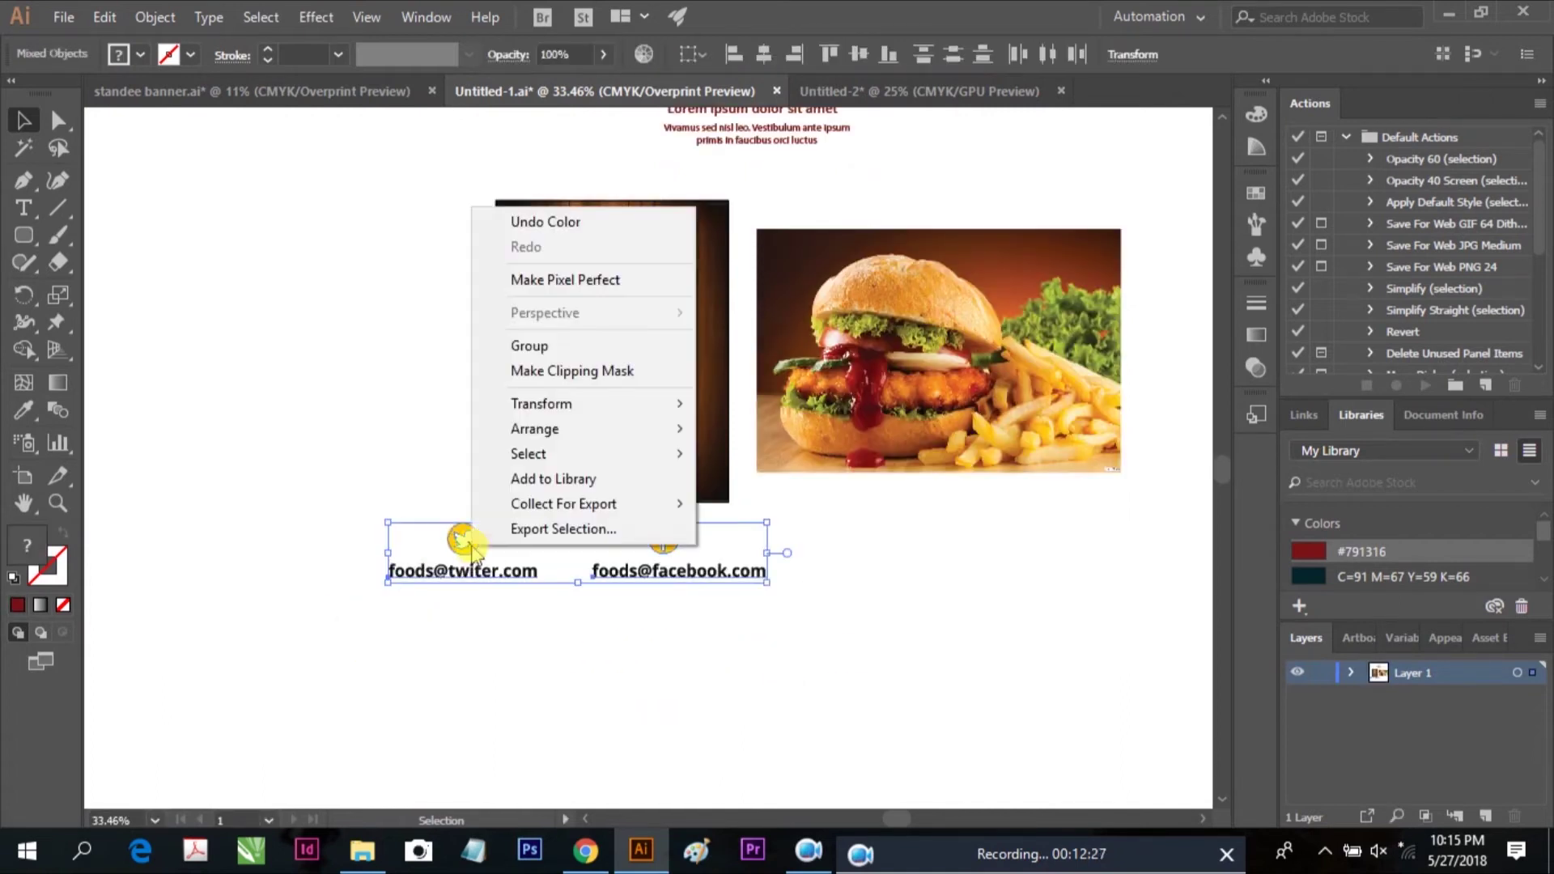
left_click(533, 345)
left_click(104, 17)
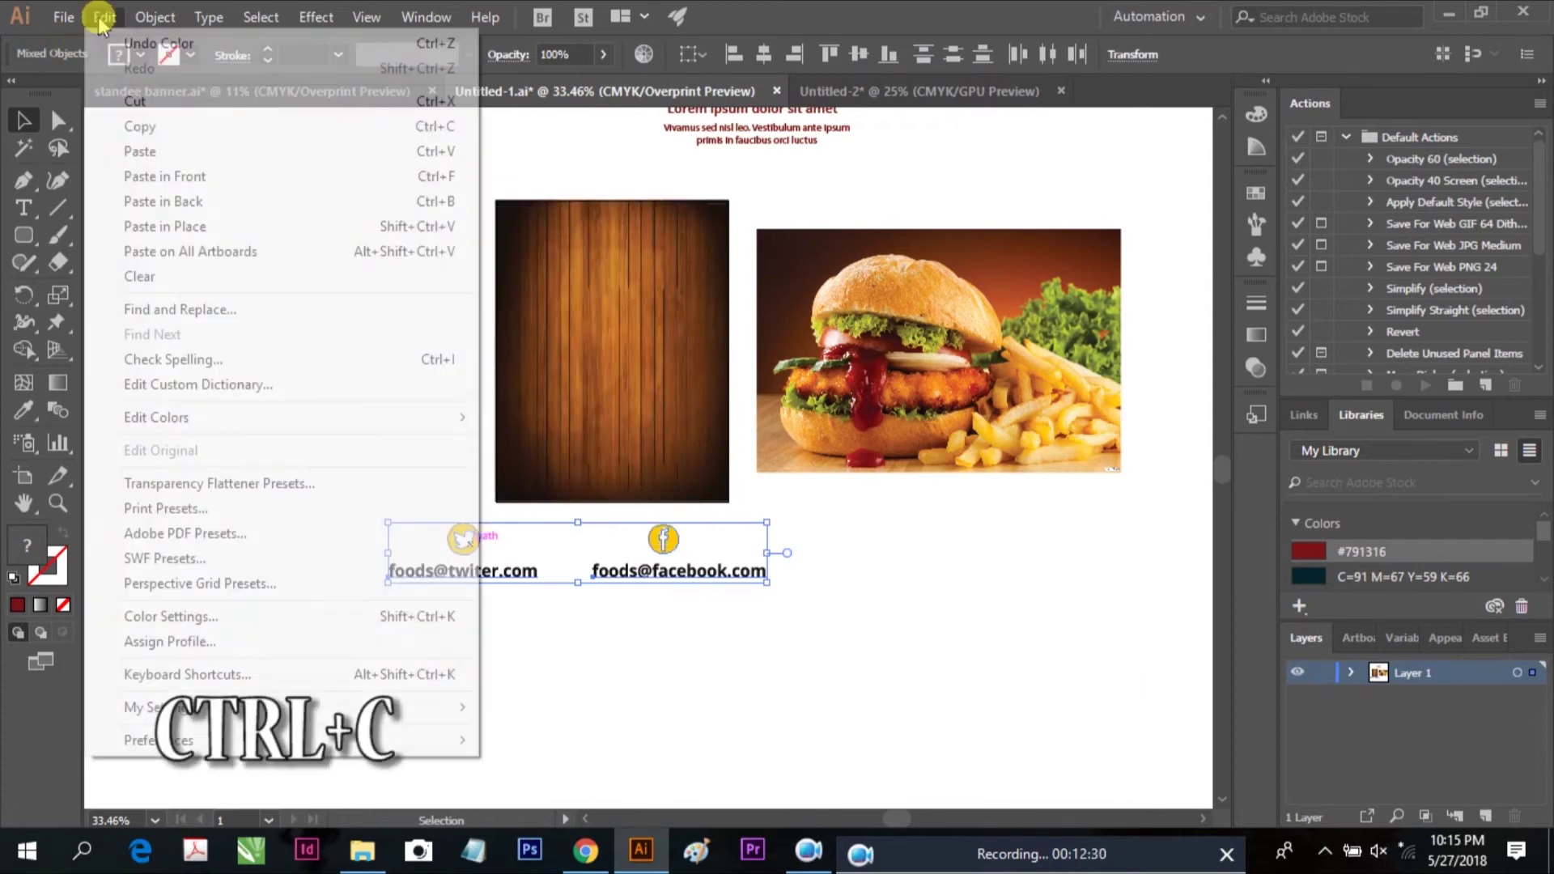
left_click(105, 128)
left_click(890, 90)
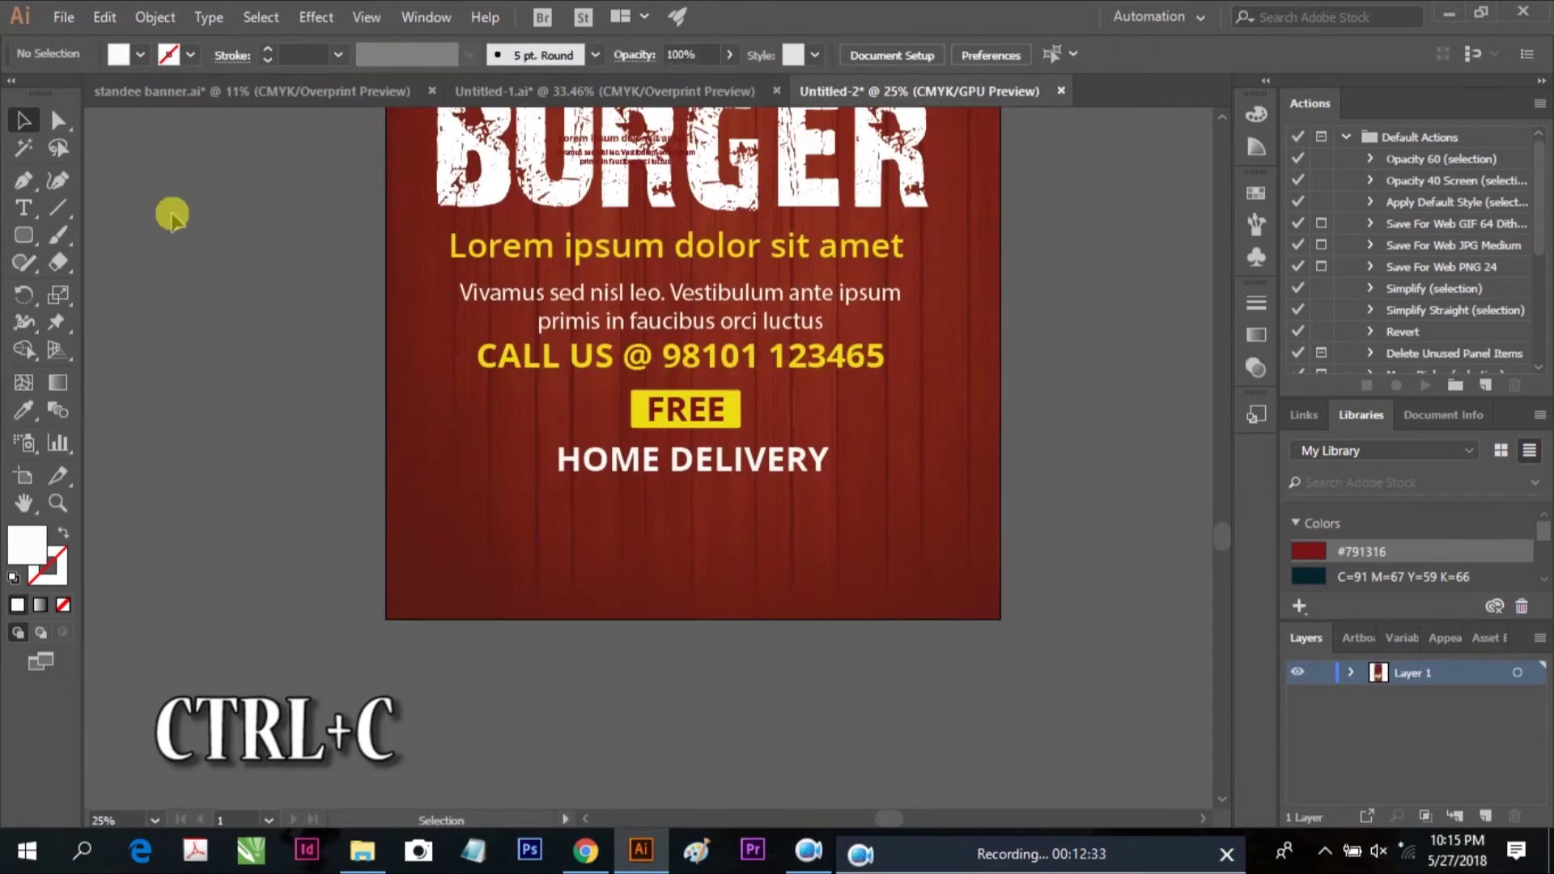
right_click(155, 202)
left_click(150, 229)
Paste the social contact lines below HOME DELIVERY and zoom in on them
key("ctrl+v")
left_click_drag(607, 485, 562, 502)
left_click(1050, 513)
key("z")
left_click(698, 551)
key("v")
Place the Twitter and Facebook icons beside their addresses and make both addresses white
left_click_drag(548, 502, 392, 555)
left_click(555, 557)
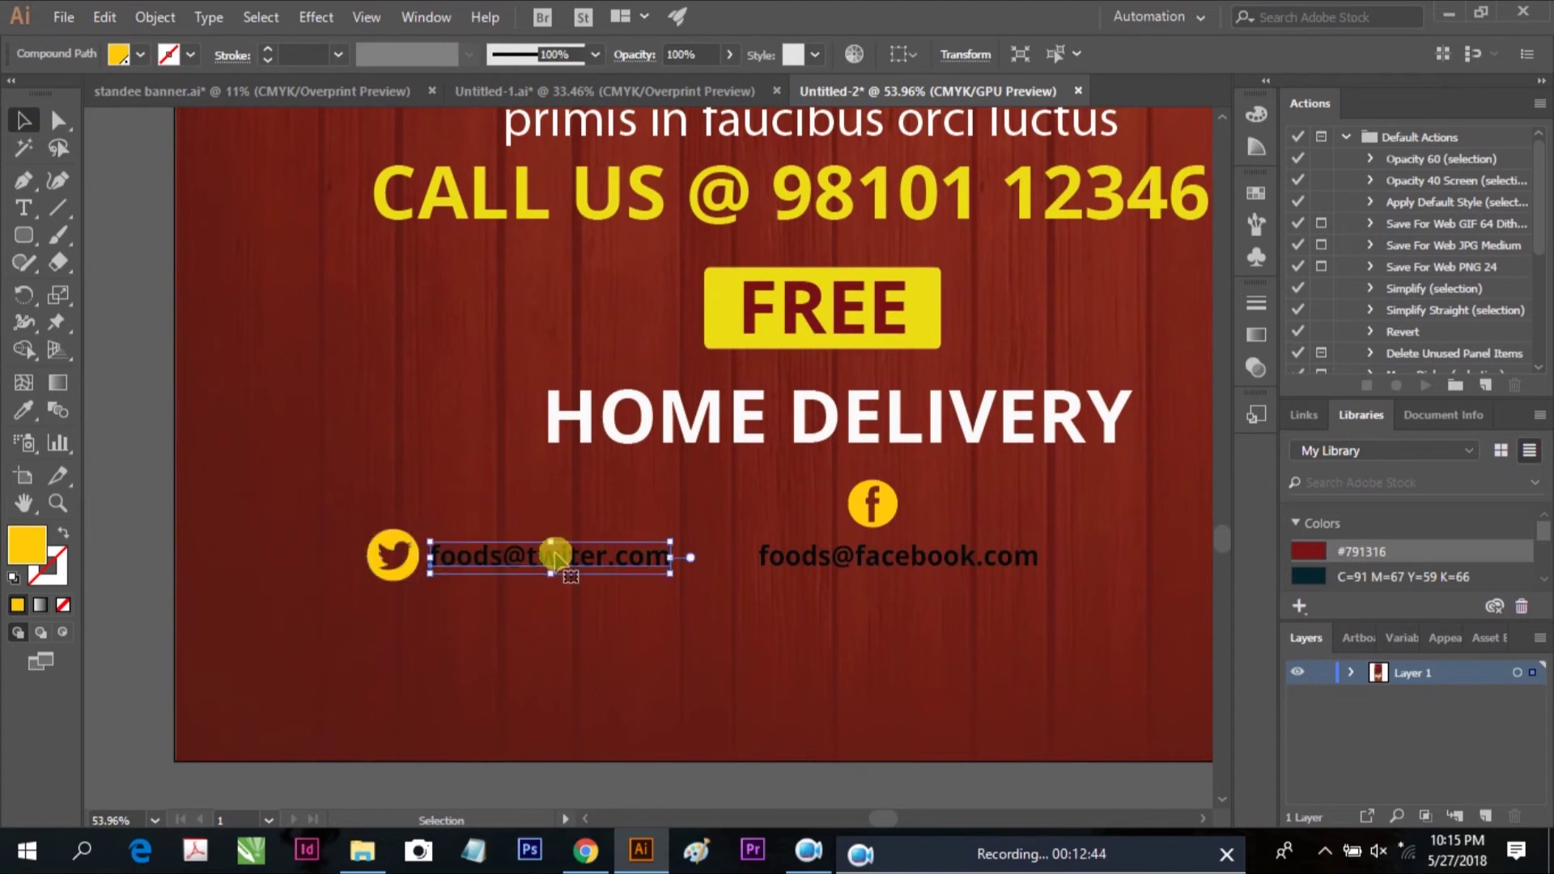
double_click(27, 543)
left_click_drag(520, 305, 486, 267)
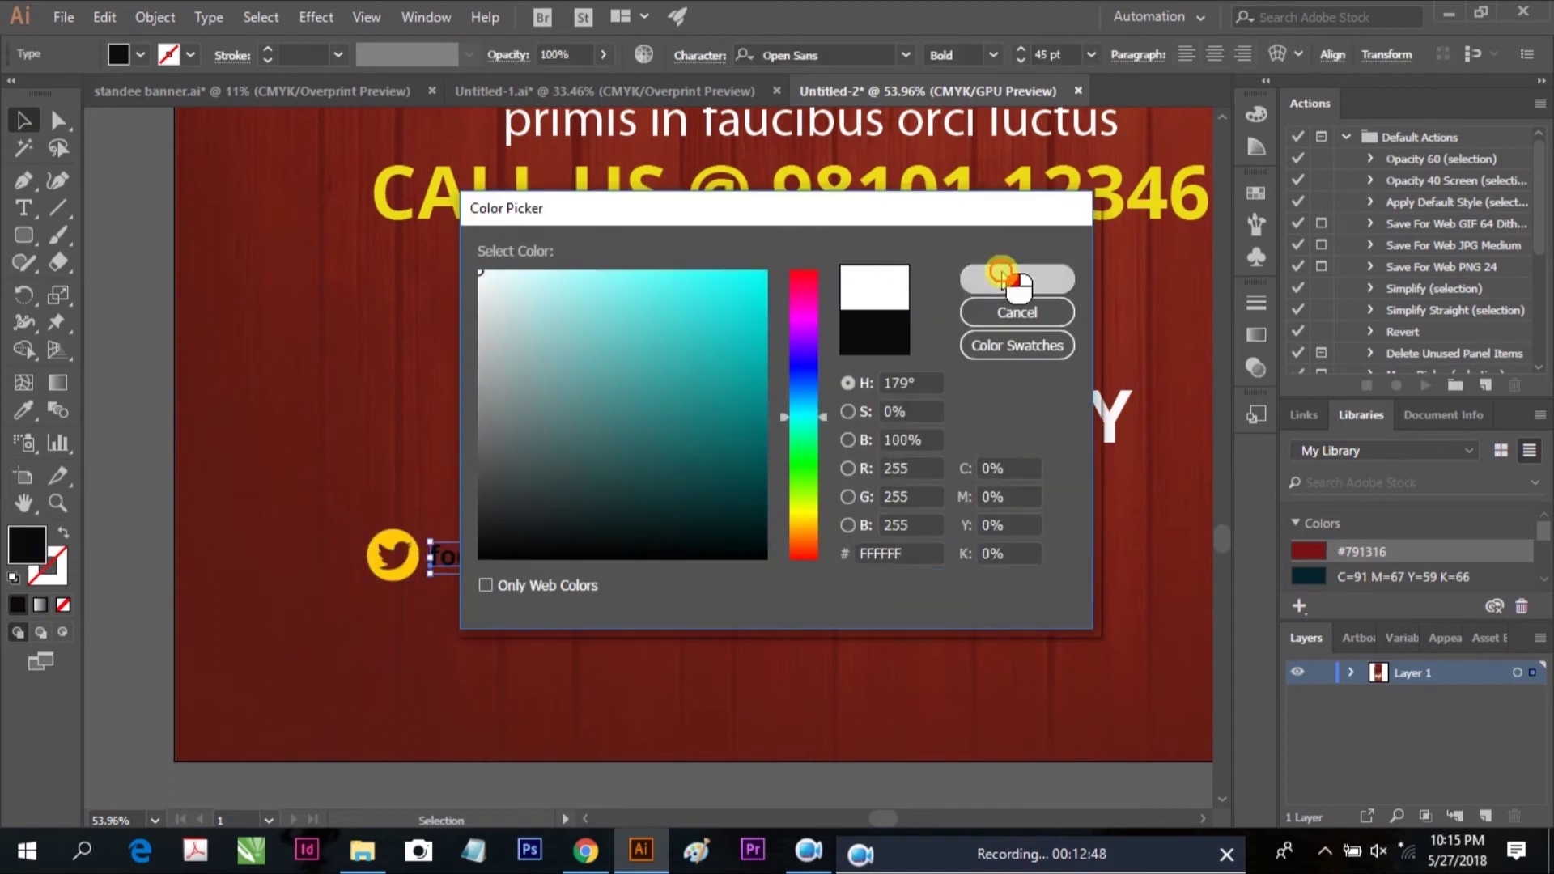
left_click(1048, 285)
left_click_drag(867, 562, 931, 556)
left_click(982, 542)
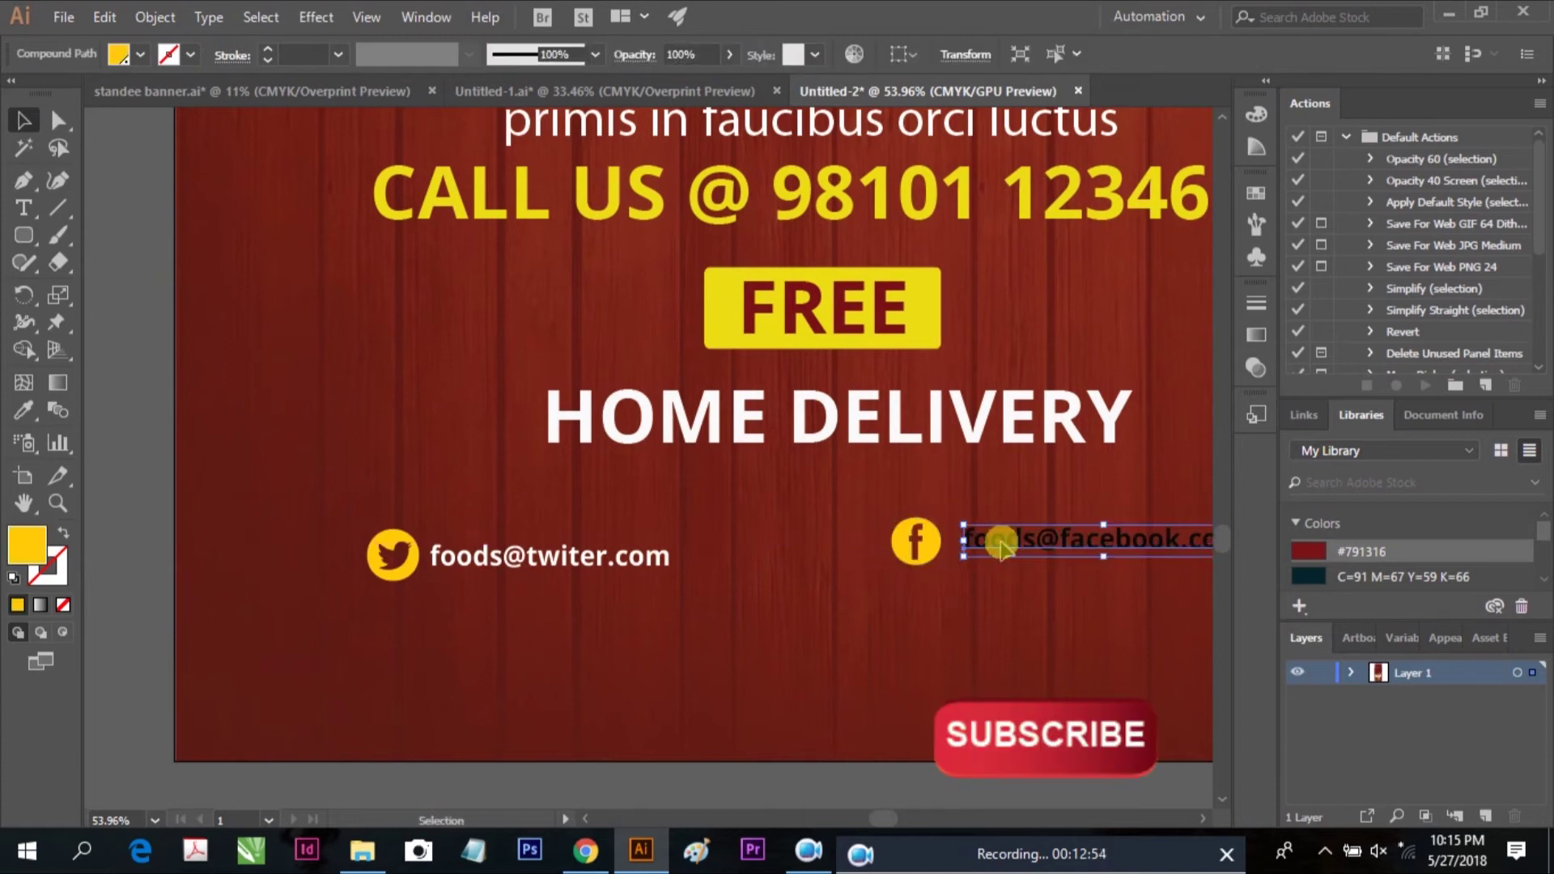
double_click(27, 544)
left_click_drag(538, 416, 457, 255)
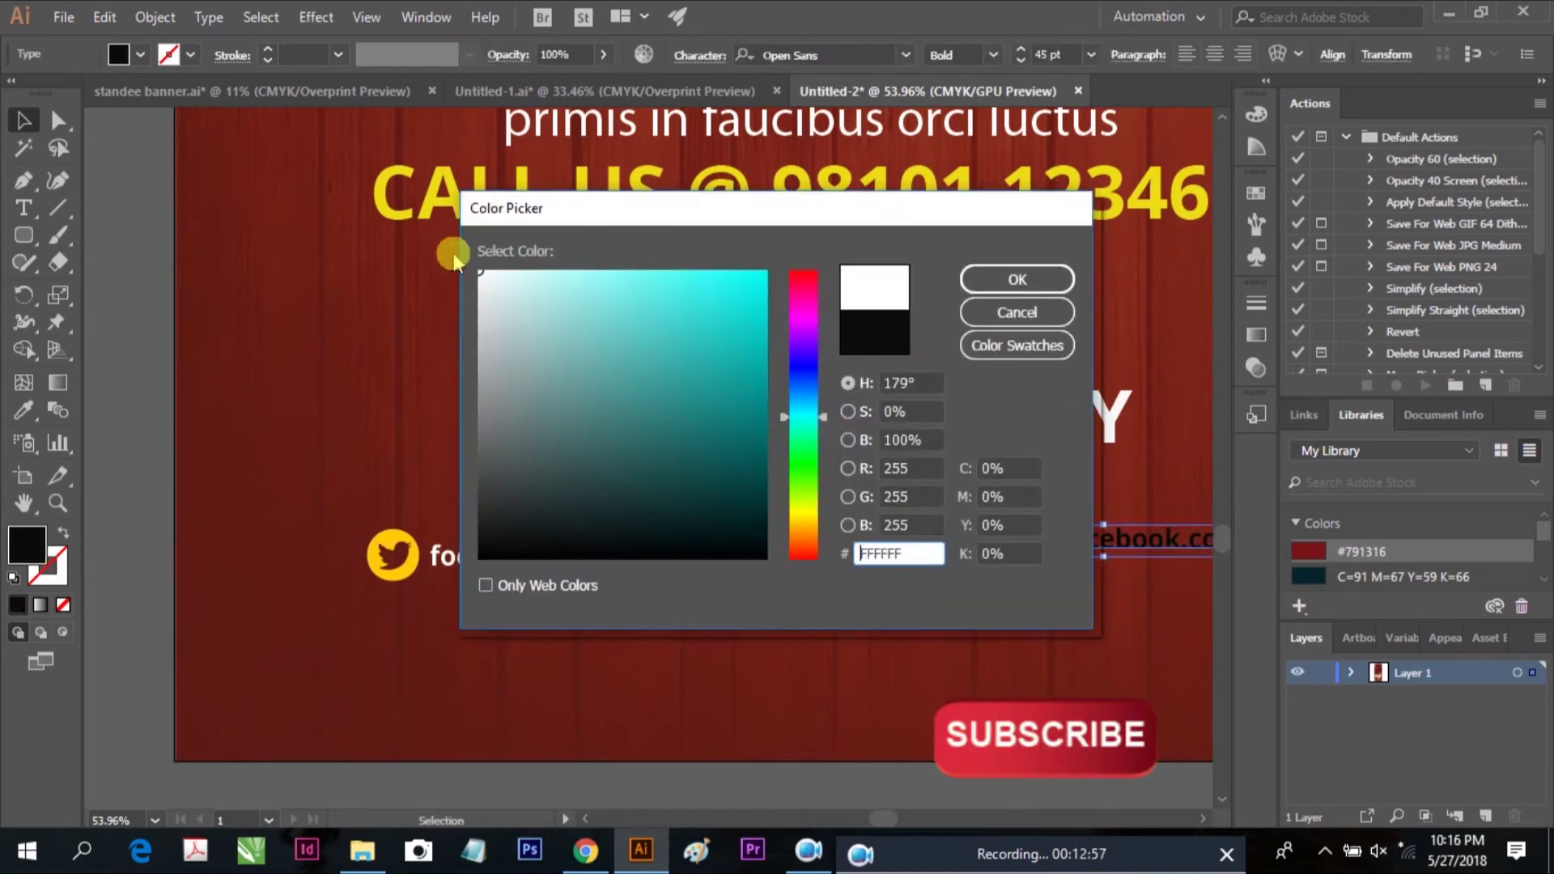
left_click(1046, 289)
Align the Twitter and Facebook rows on their vertical centres
left_click(158, 403)
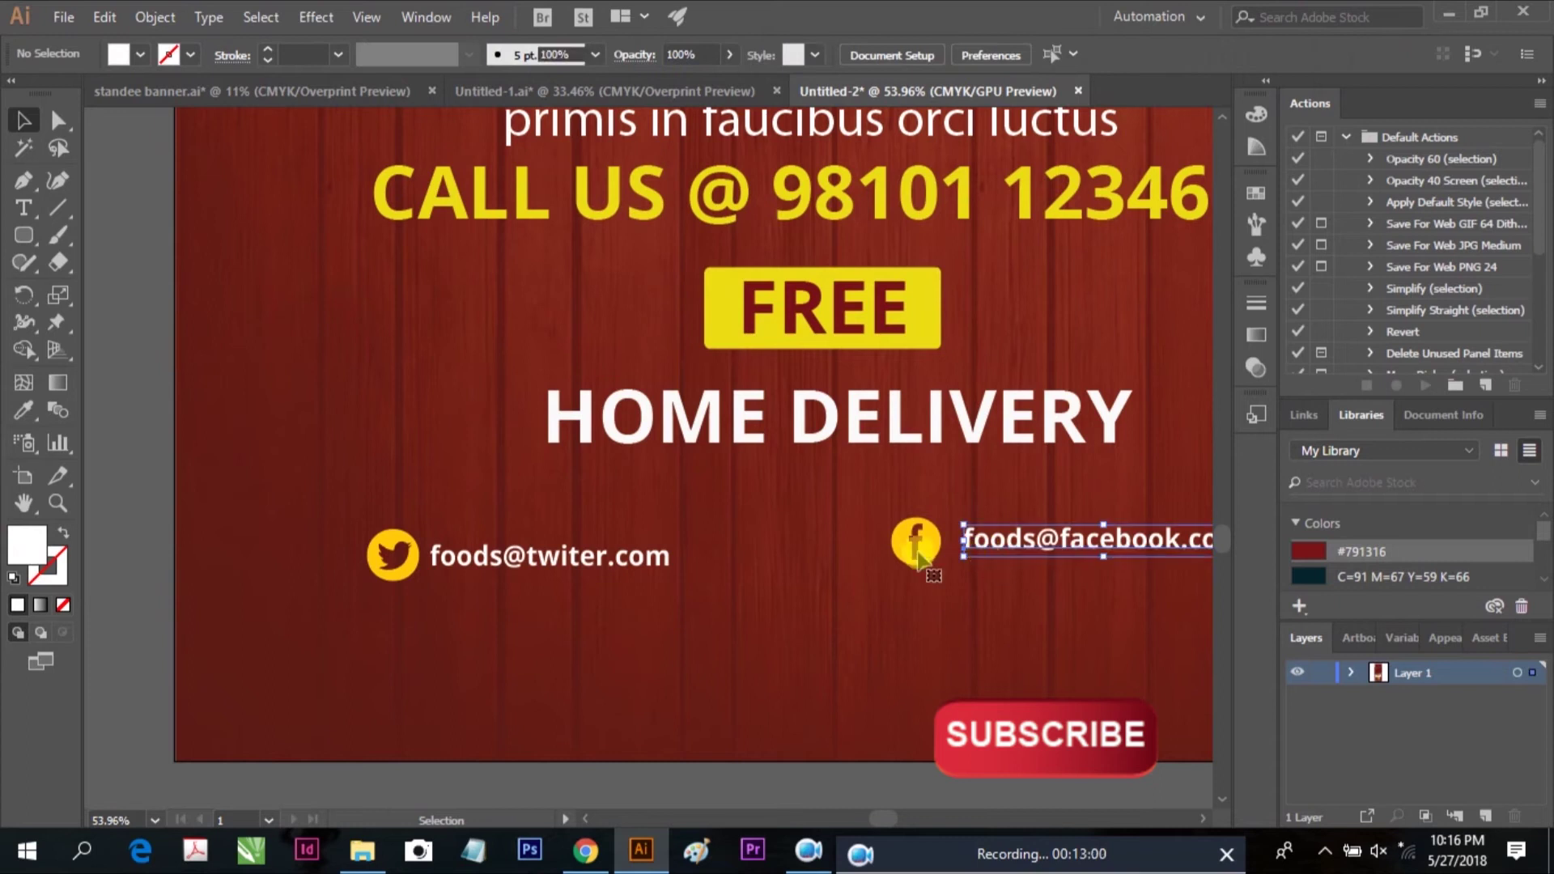
left_click(550, 555, "shift")
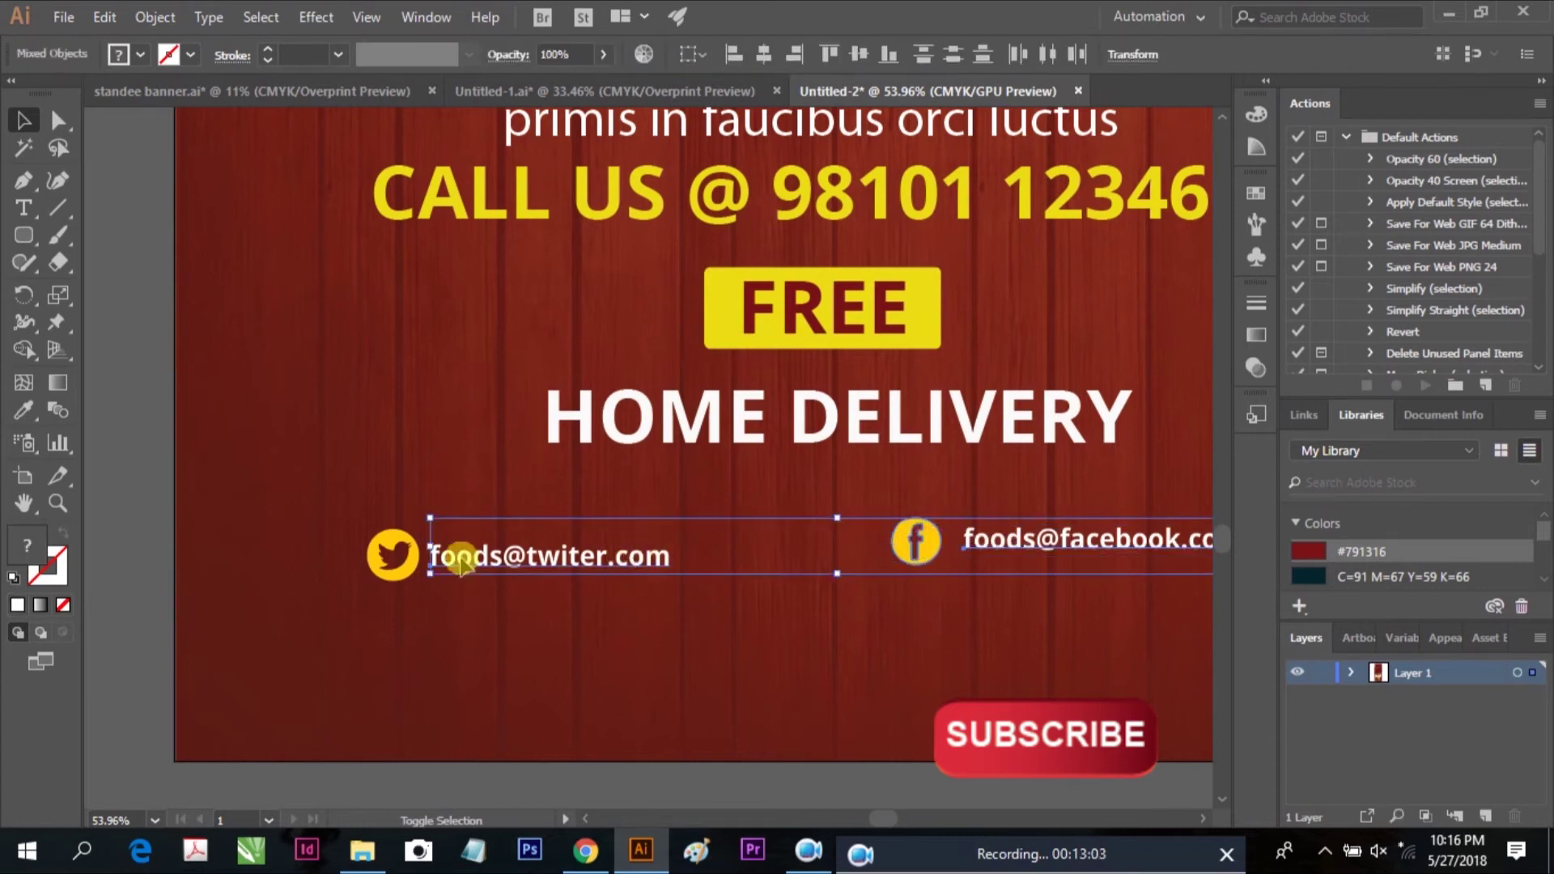
left_click(392, 555, "shift")
left_click(853, 54)
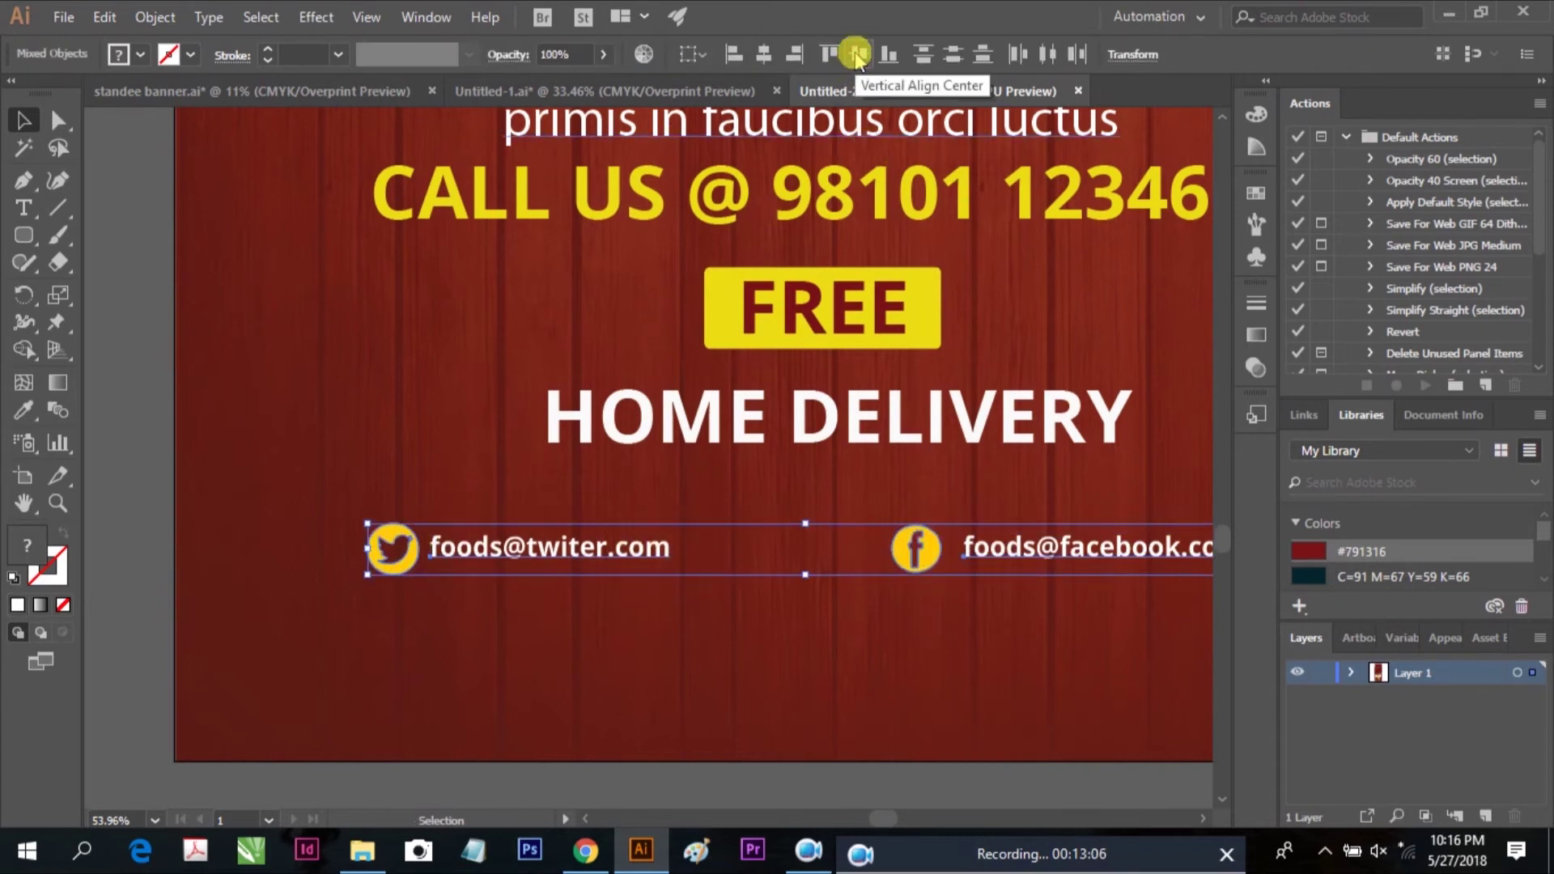
key("ctrl+0")
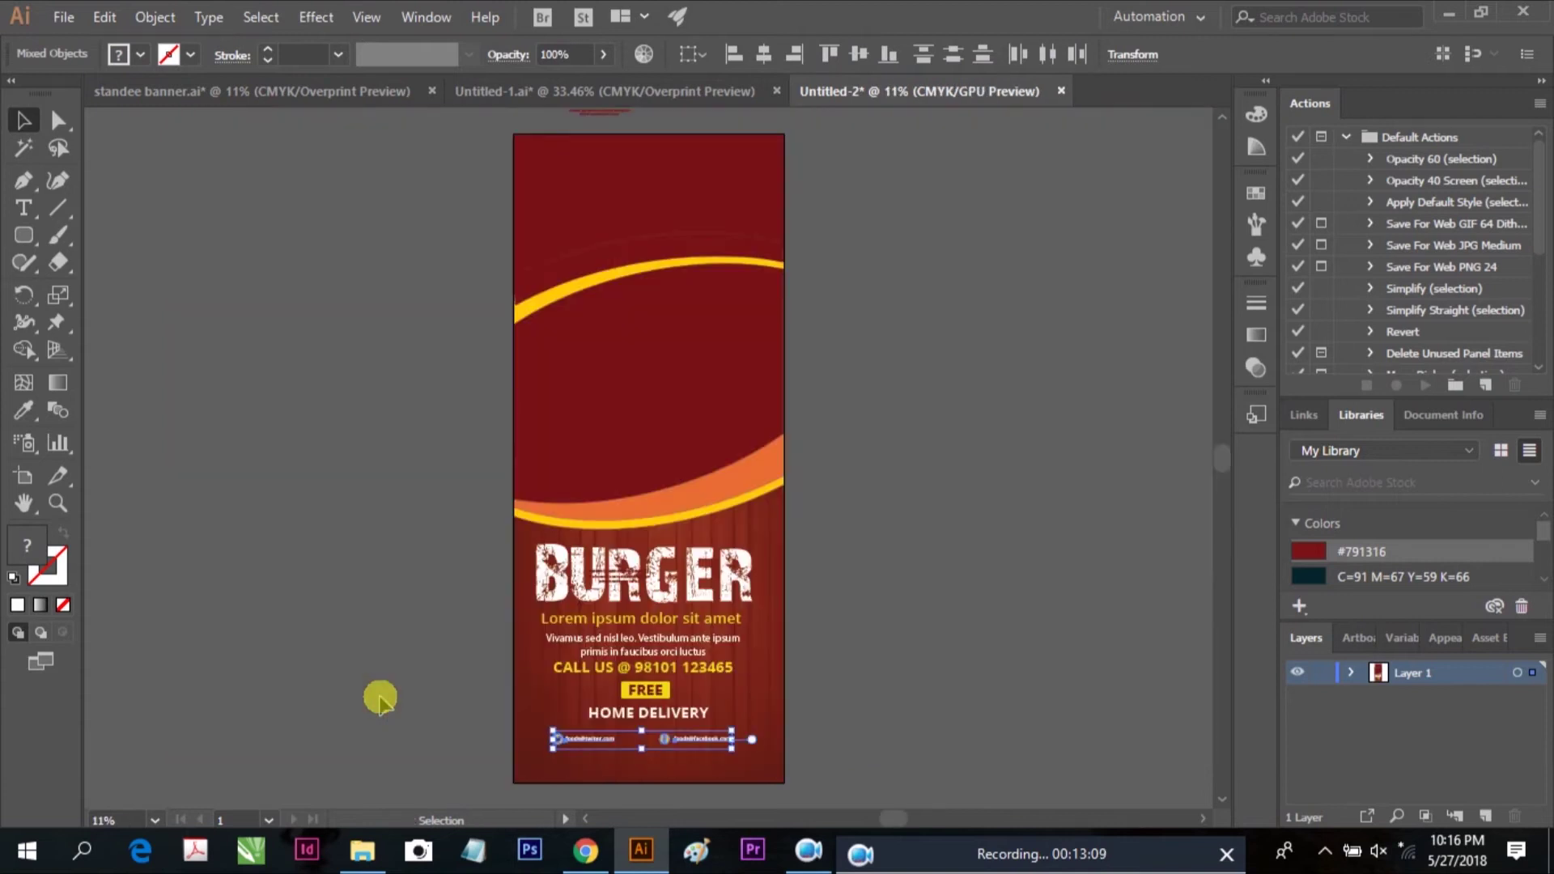
Position the social row and group the Twitter icon with its address
scroll(687, 756, "up", 6)
scroll(860, 707, "down", 2)
left_click_drag(797, 659, 819, 649)
left_click(898, 668)
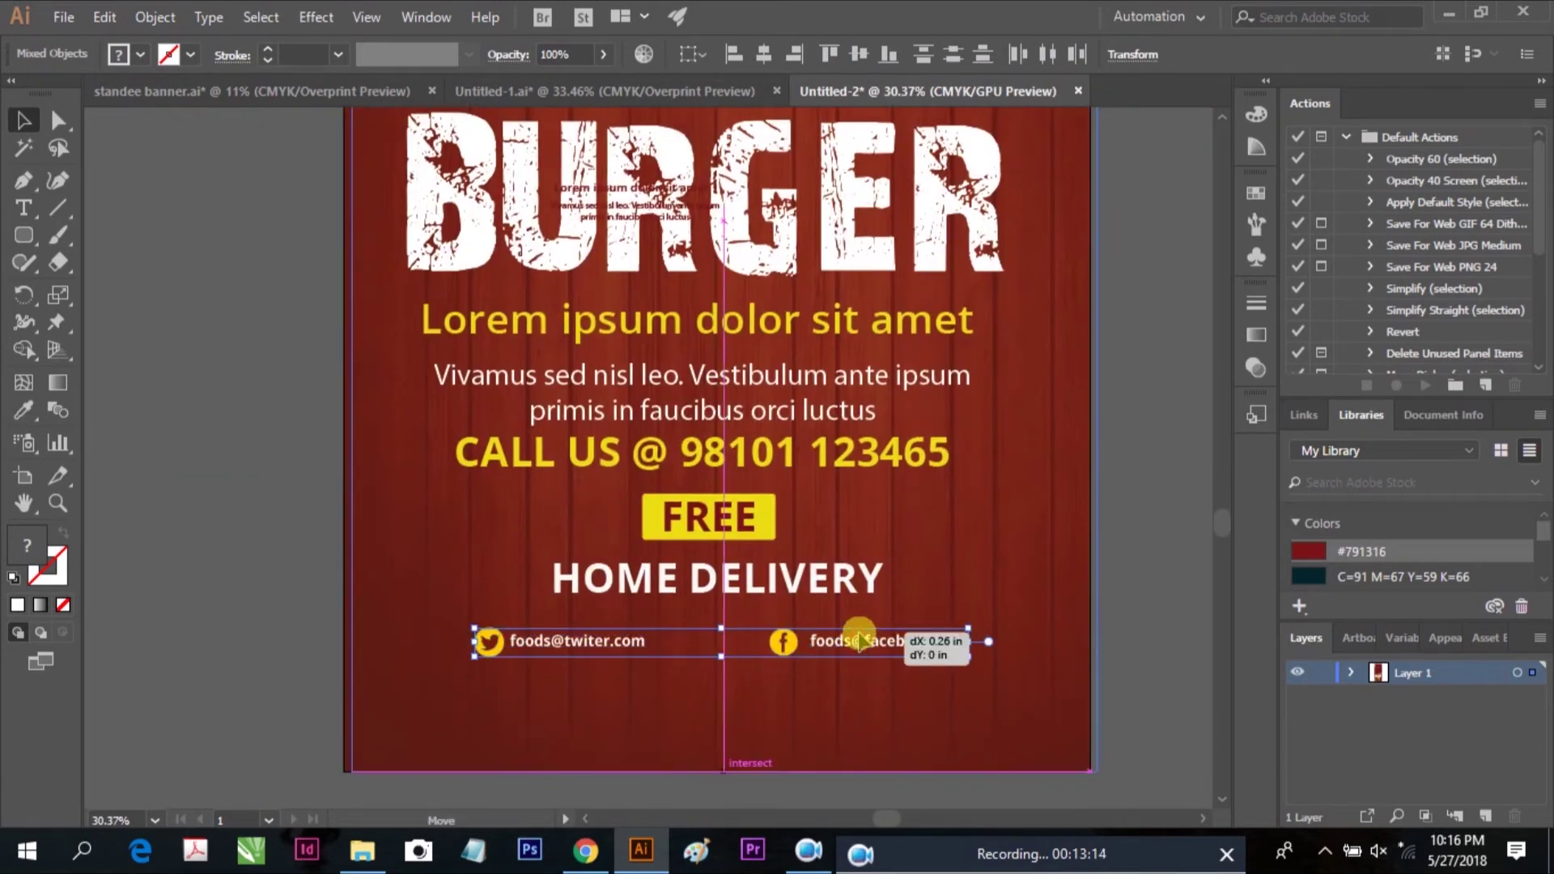
left_click(1115, 633)
left_click(501, 642)
right_click(499, 637)
right_click(500, 637)
left_click(557, 437)
Move the Twitter pair closer, adjust the Facebook address, and group Facebook icon with address
left_click_drag(526, 642, 622, 643)
left_click(816, 641)
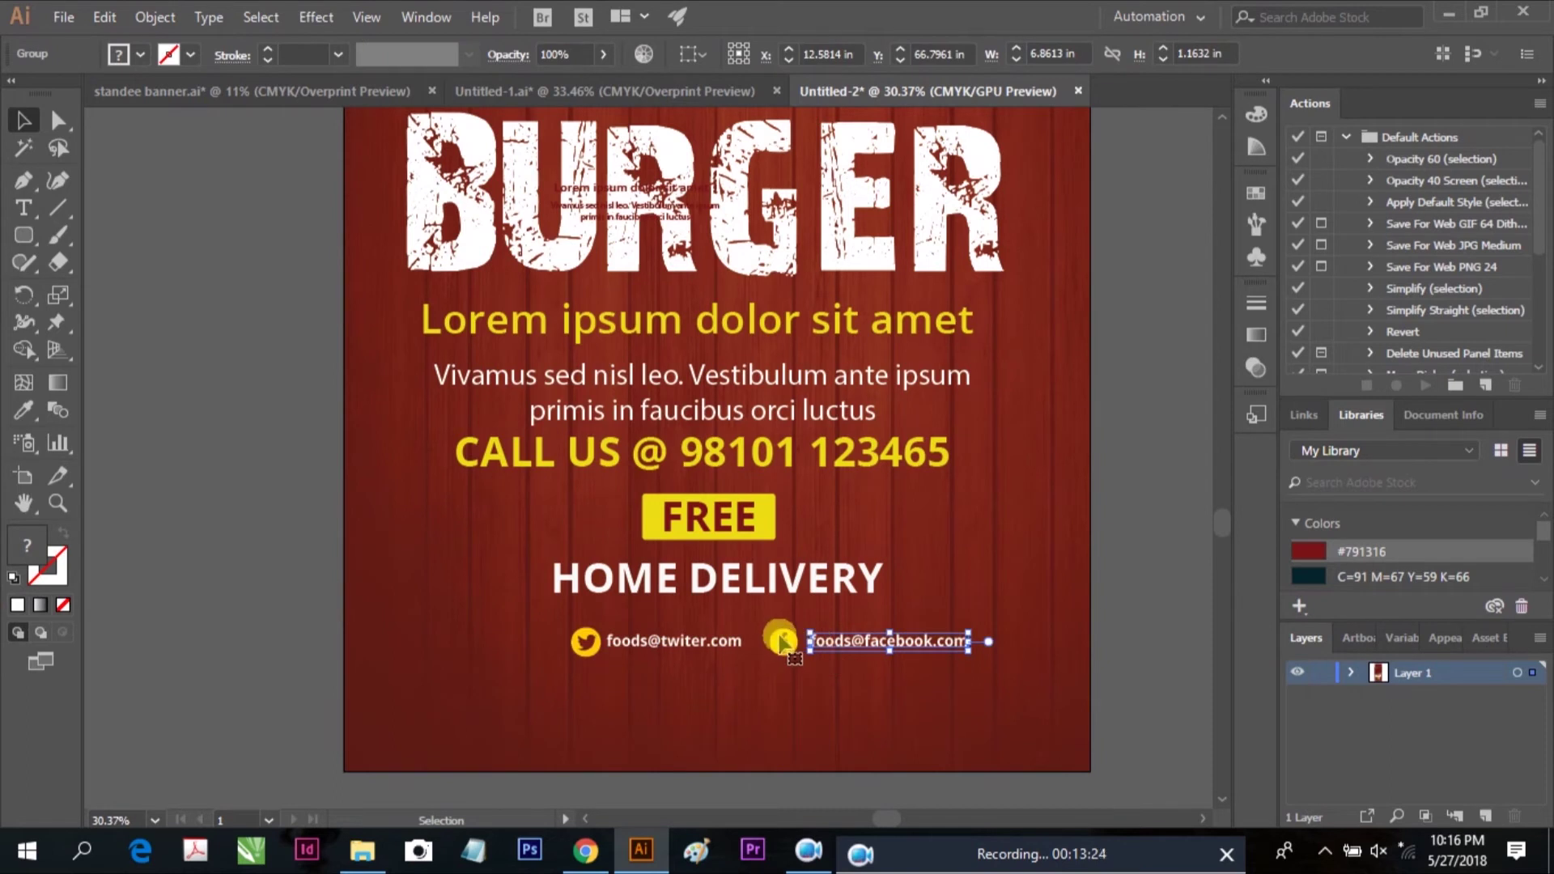
left_click_drag(831, 654, 827, 654)
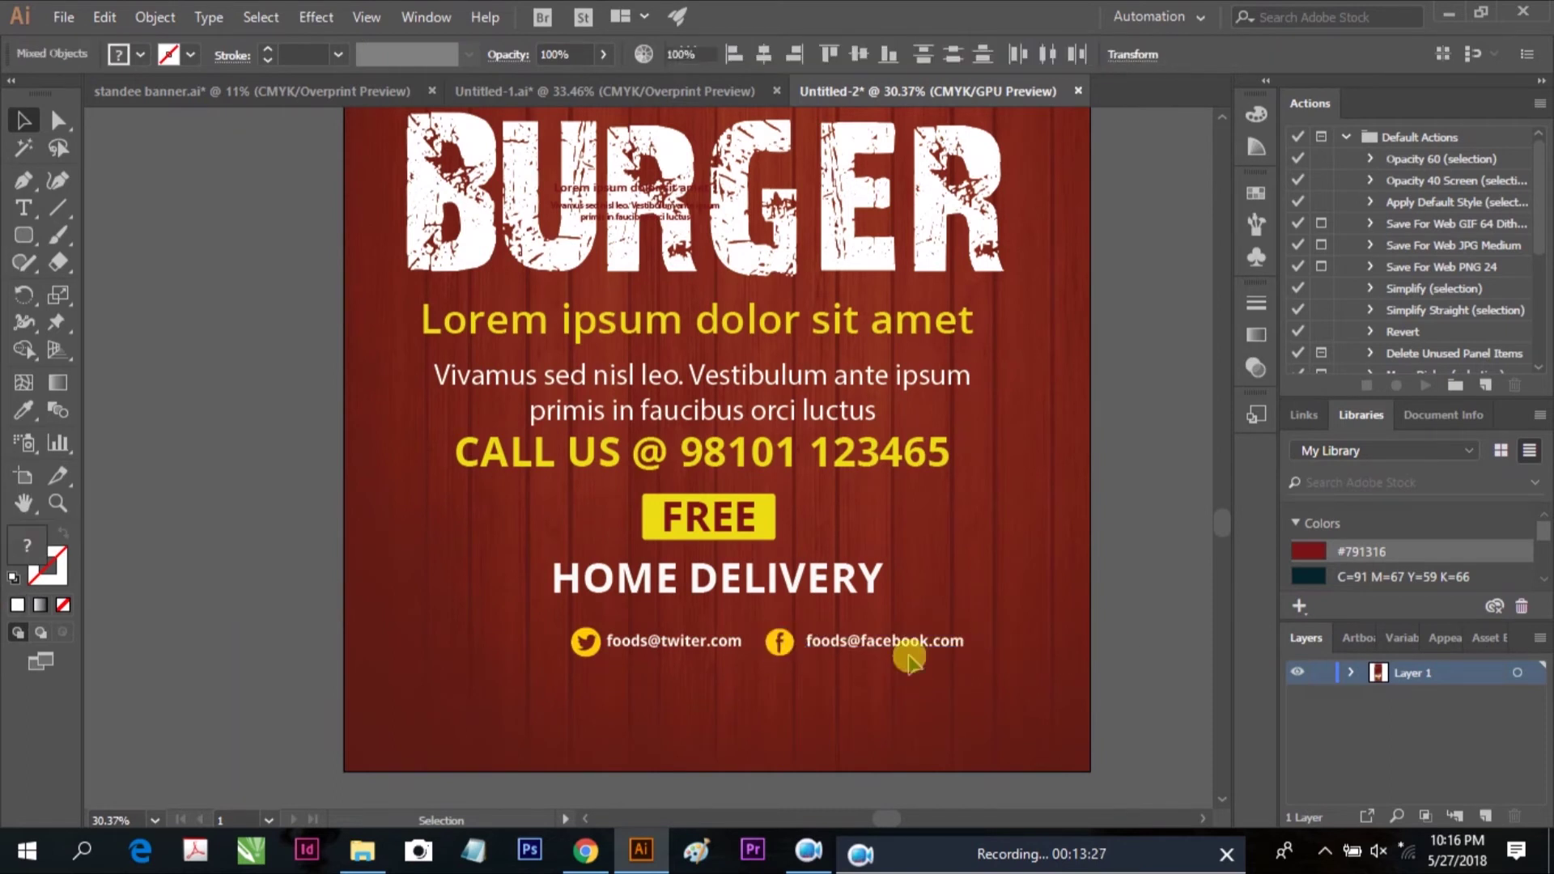
left_click(890, 672)
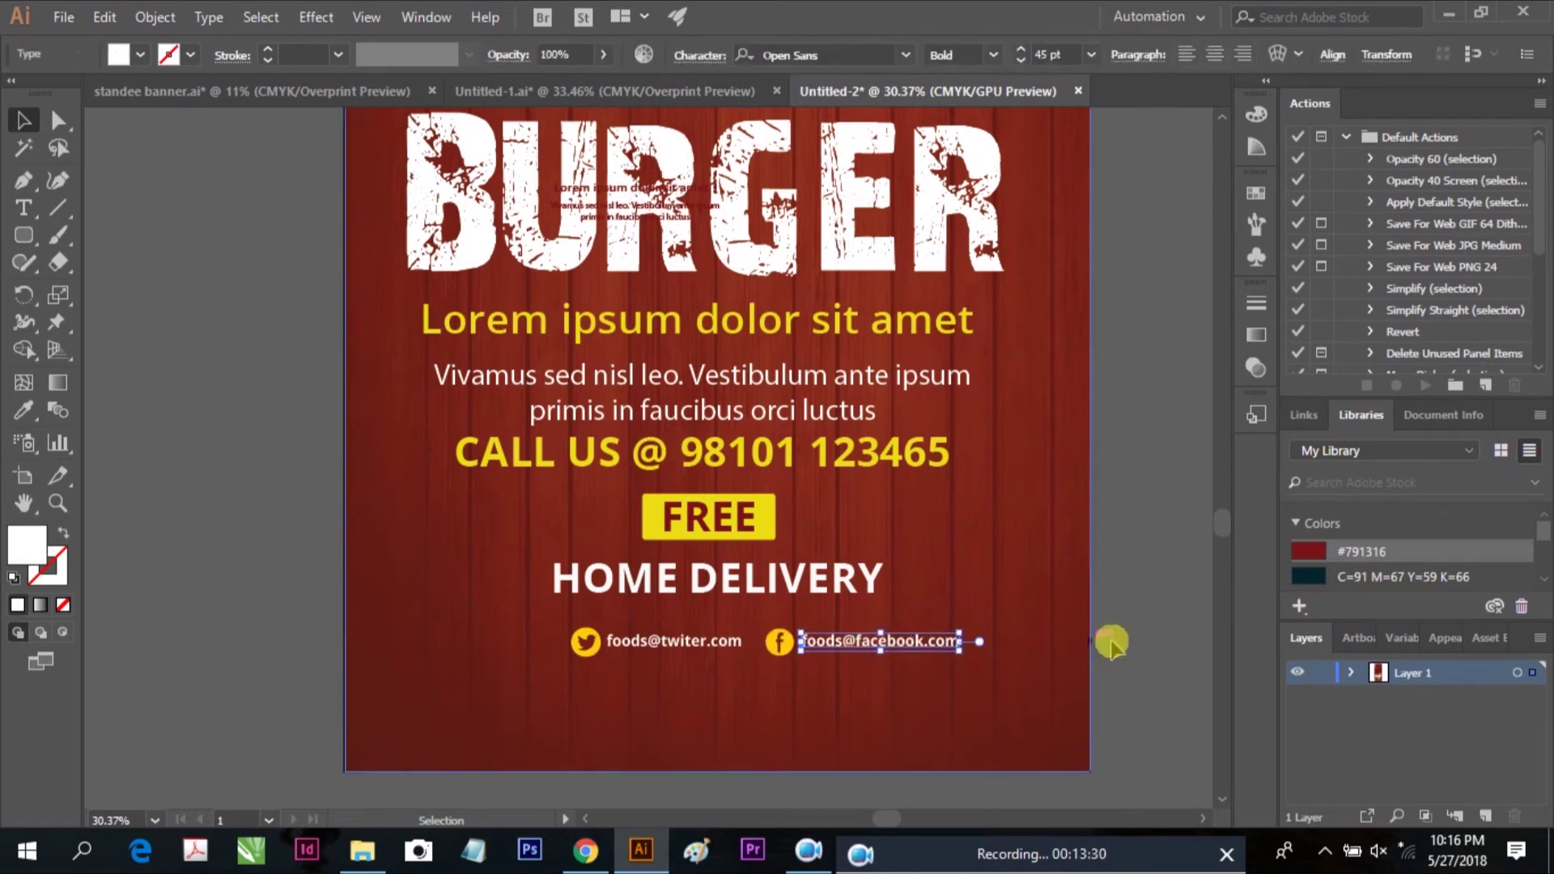
left_click(833, 645)
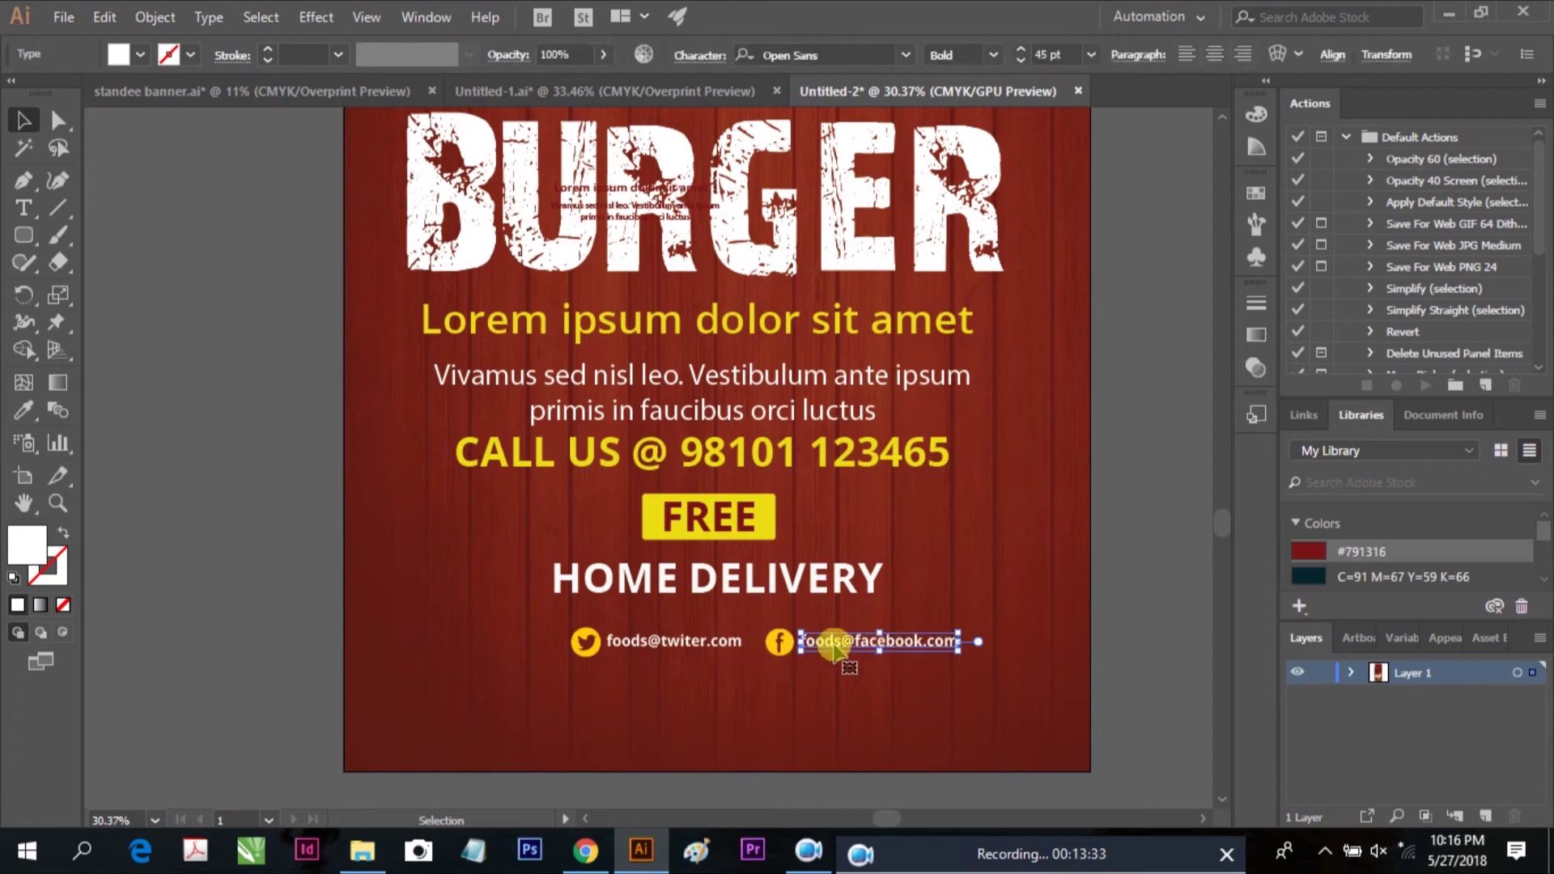
left_click(769, 636)
left_click(778, 641, "shift")
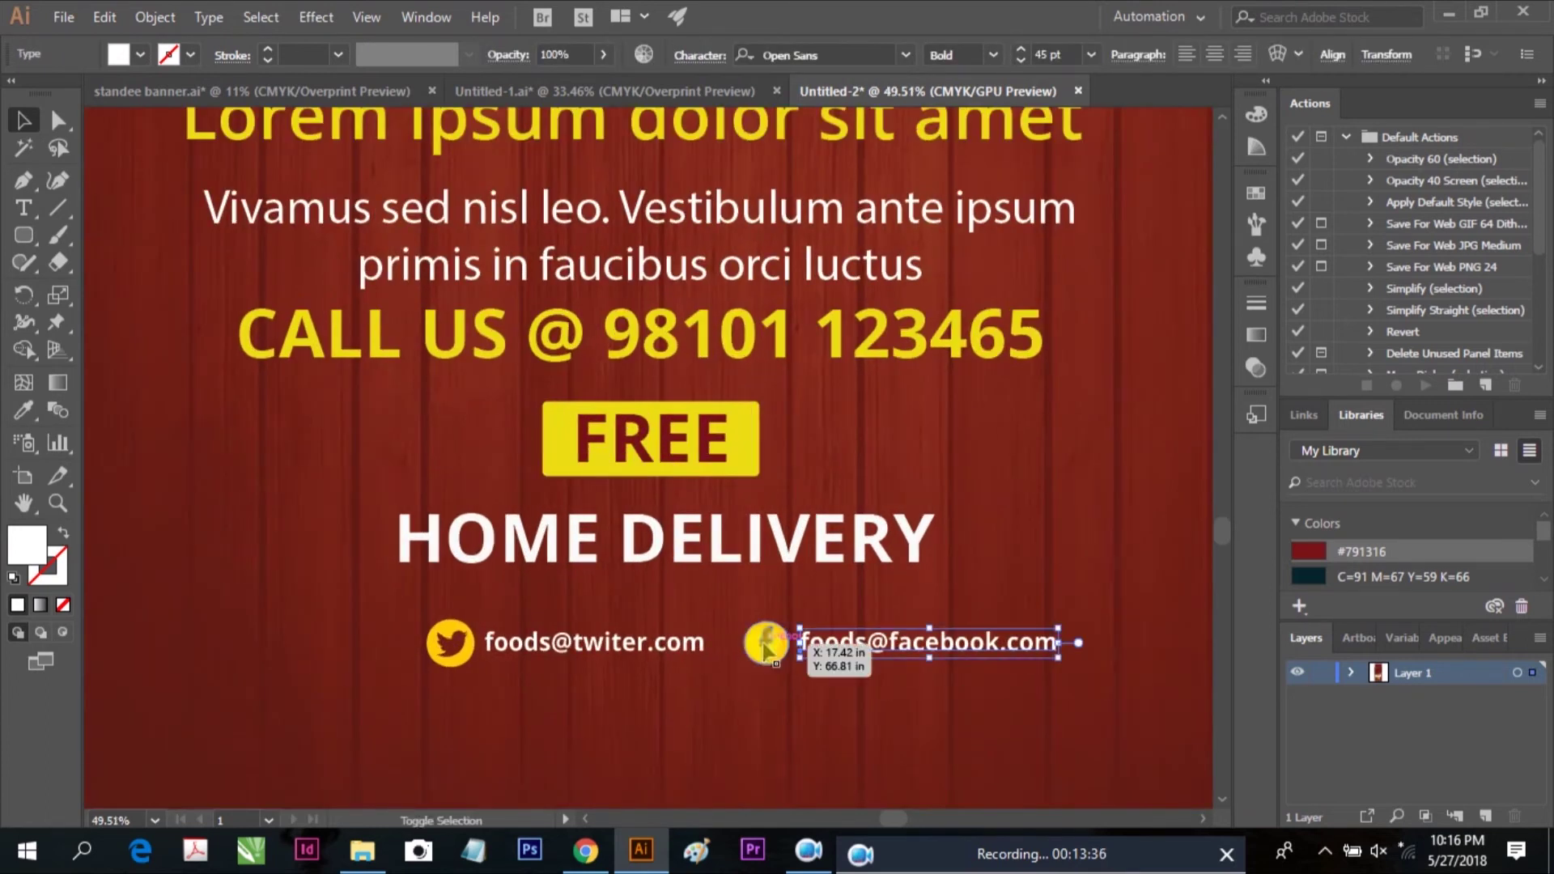
right_click(768, 646)
left_click(817, 442)
Group both social pairs into one row and centre it horizontally on the banner background
left_click(619, 648, "shift")
right_click(573, 637)
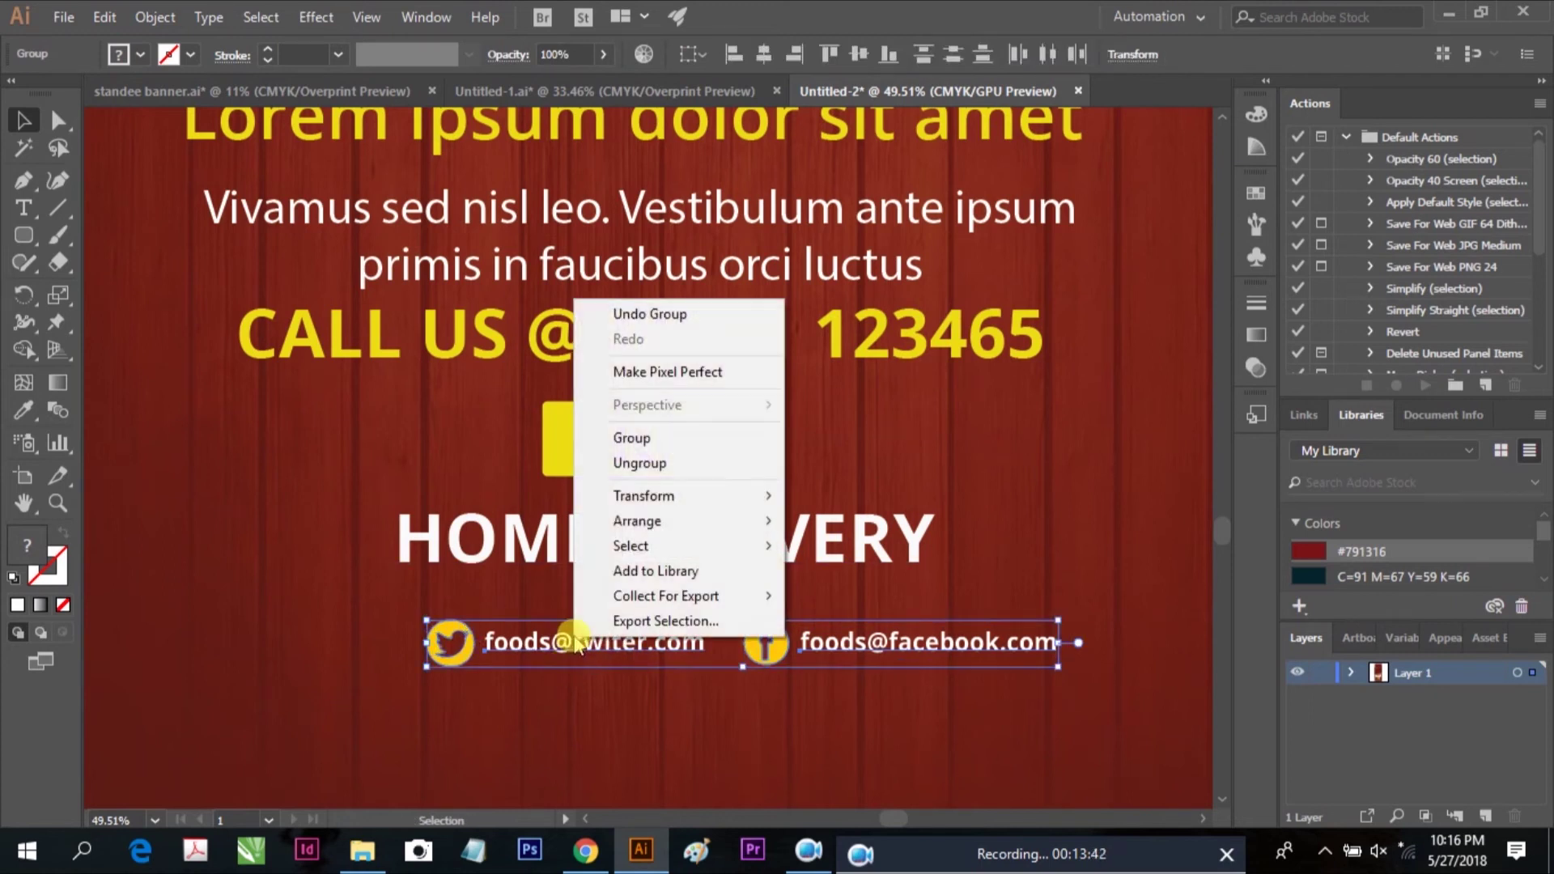
left_click(646, 441)
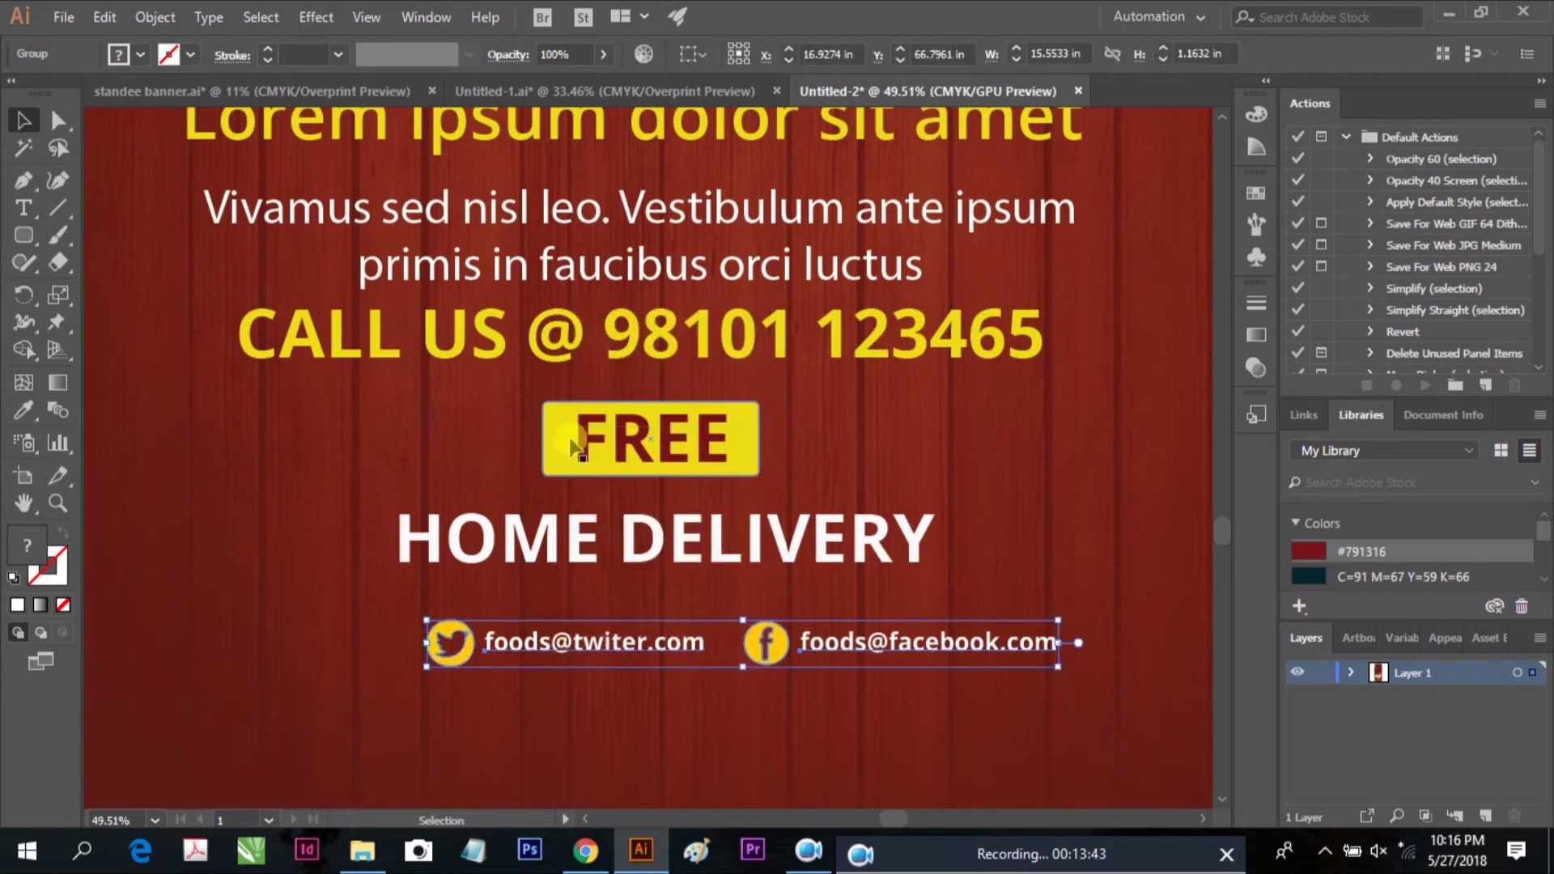
left_click(321, 609)
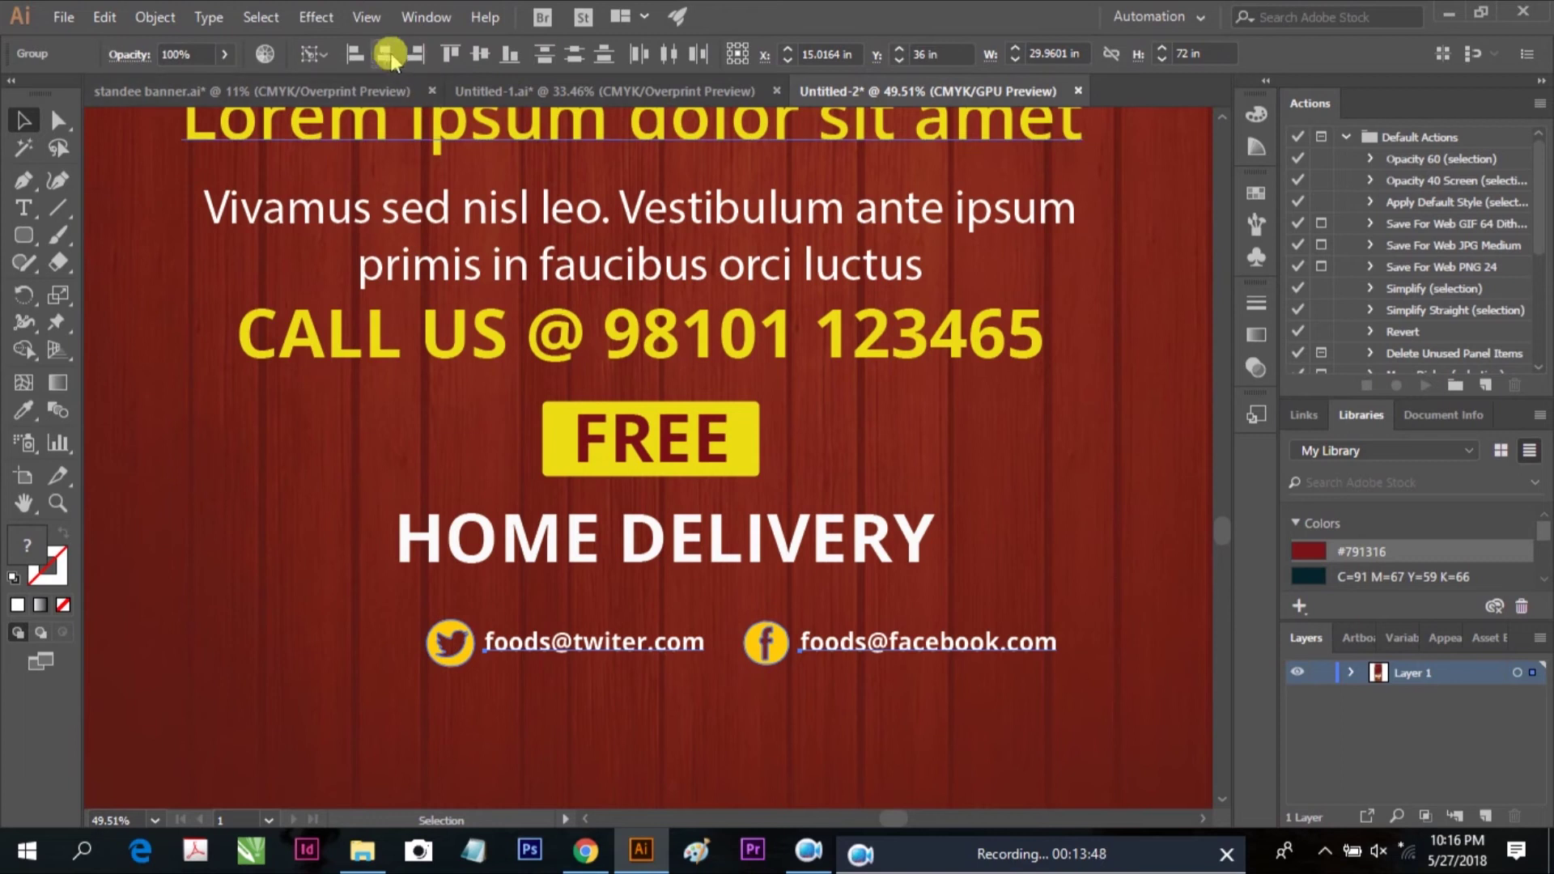
left_click(385, 54)
key("ctrl+minus")
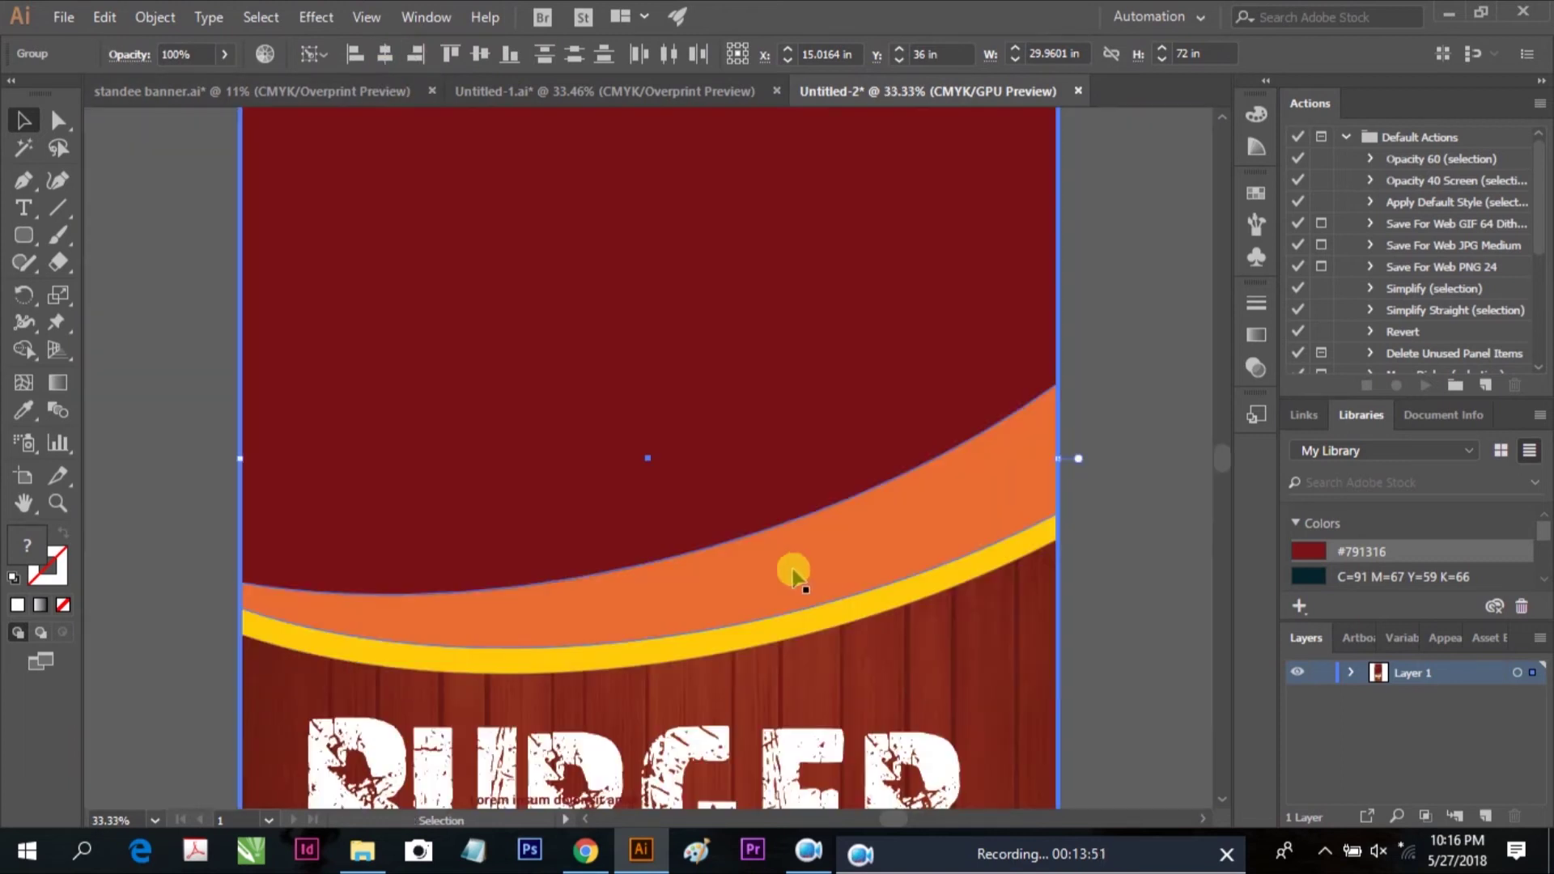
key("ctrl+0")
Group the lower orange band and yellow curve together
left_click(798, 589)
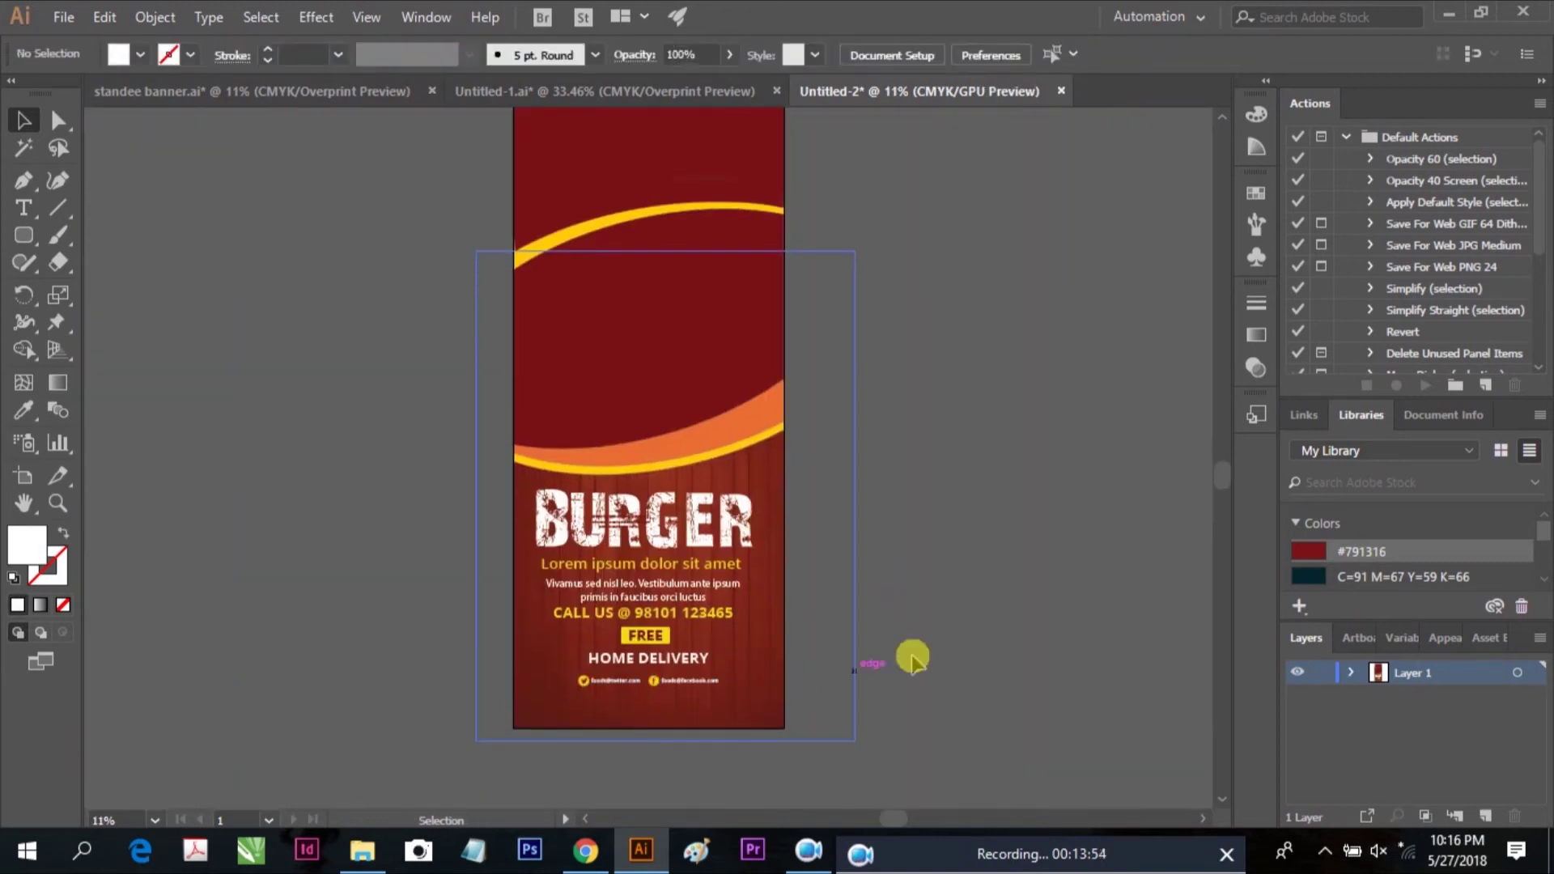
left_click(749, 442)
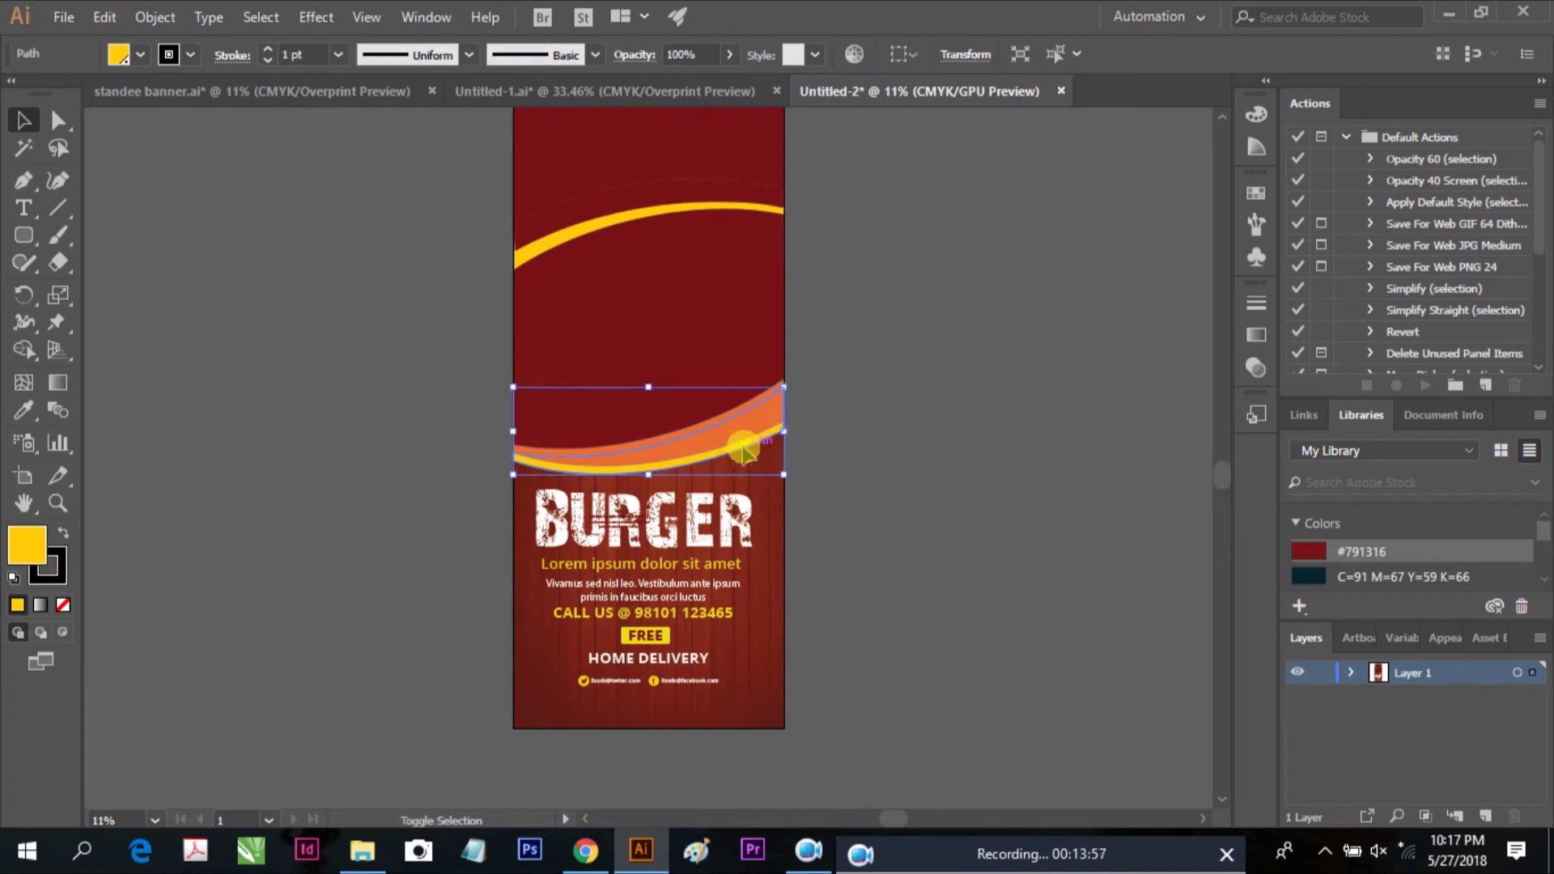
double_click(757, 437)
double_click(857, 421)
left_click(773, 437)
left_click(765, 445, "shift")
right_click(756, 416)
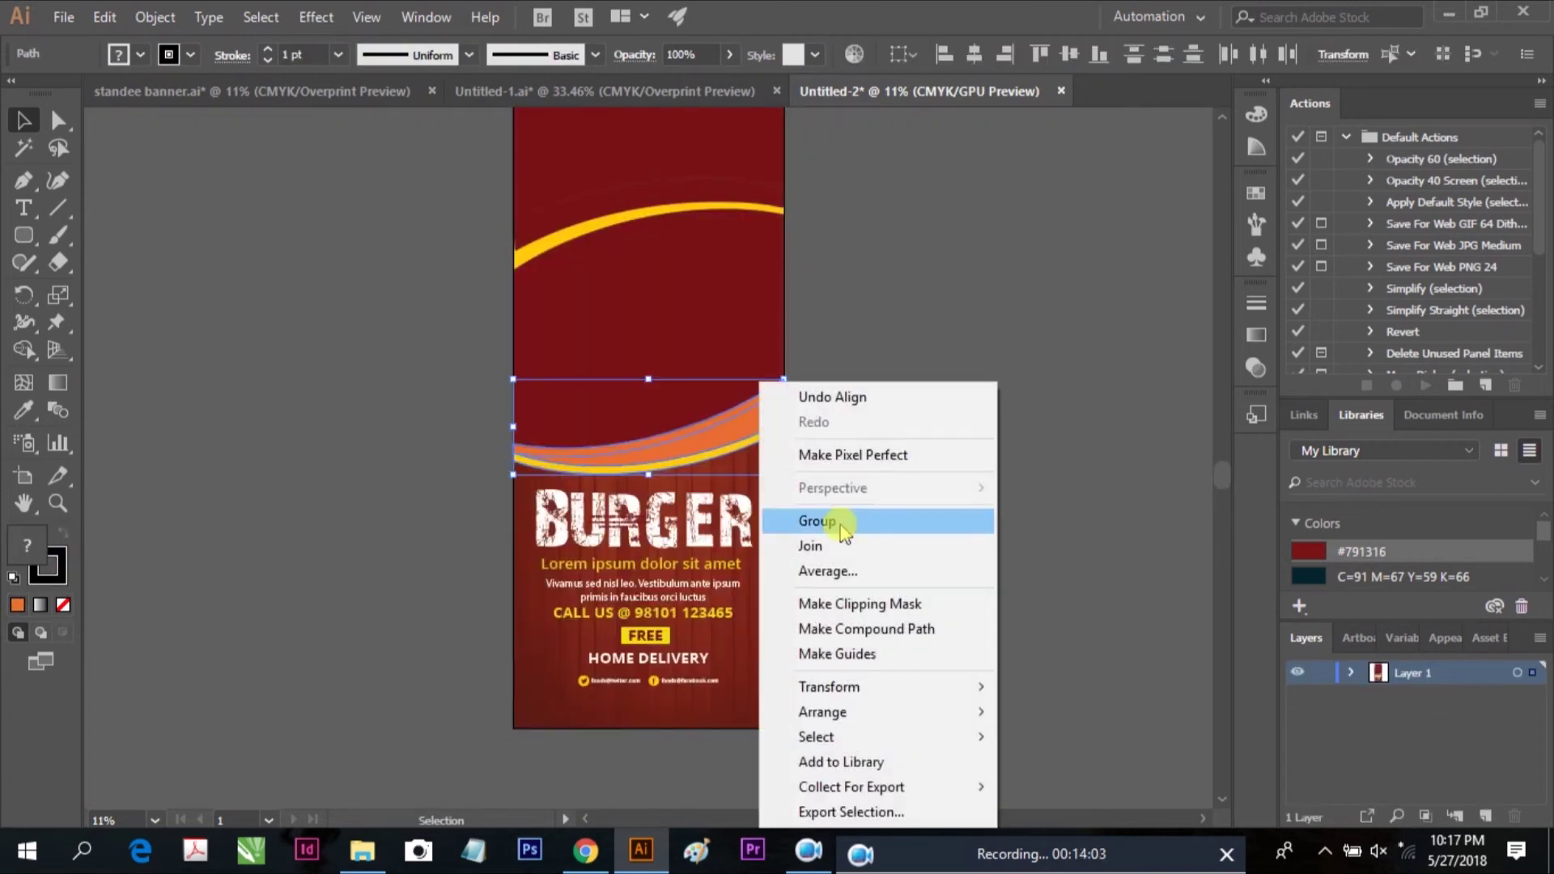
left_click(843, 522)
Copy and paste the curve group, moving the copy down to the banner bottom
right_click(752, 427)
left_click(104, 17)
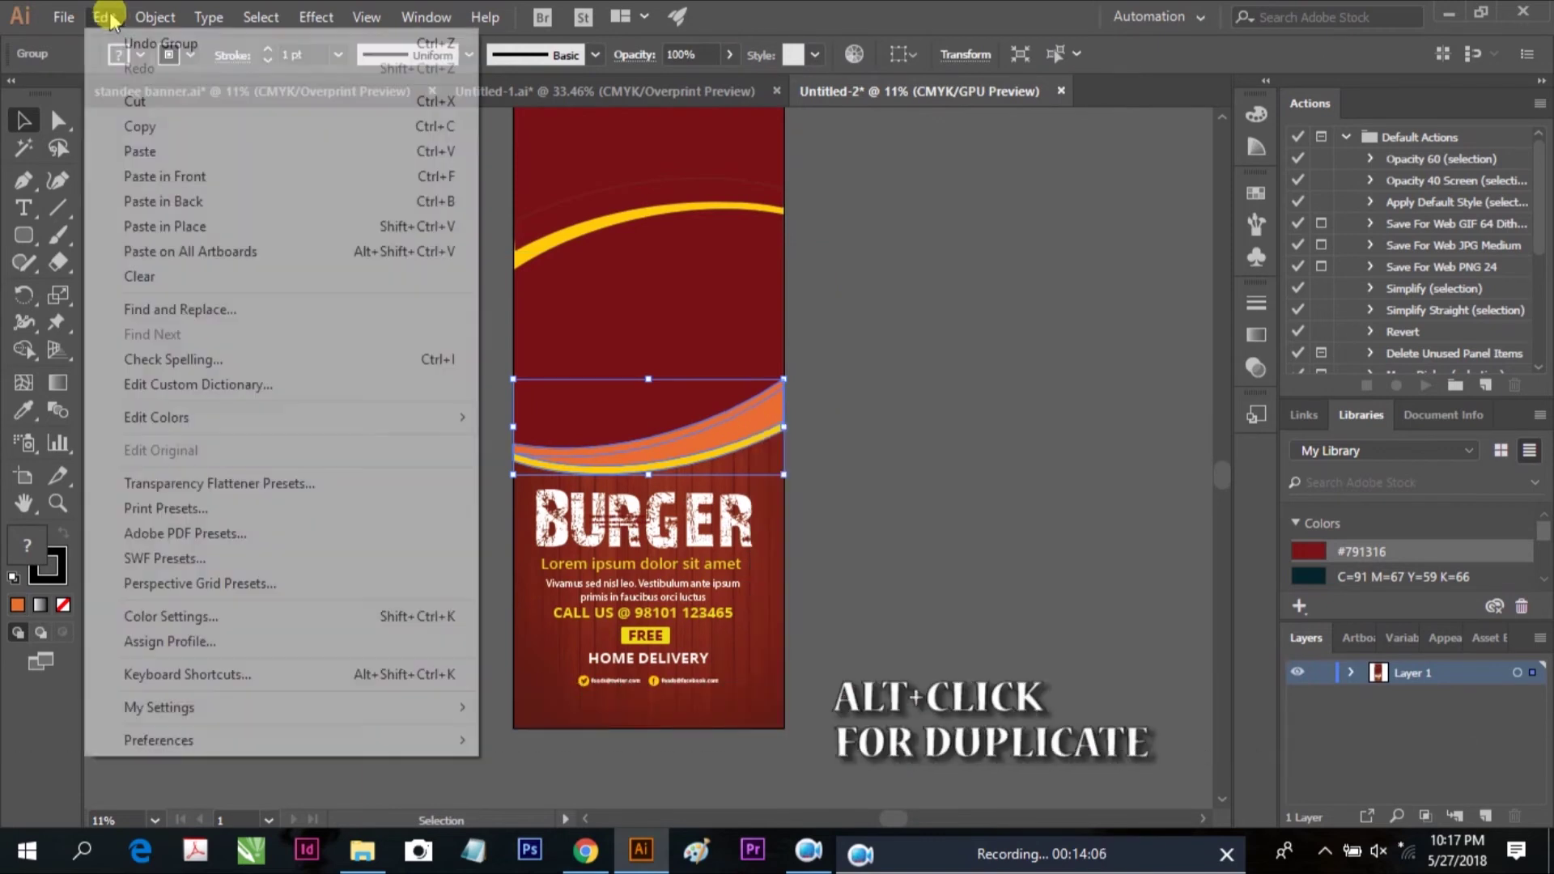
left_click(139, 127)
left_click(104, 17)
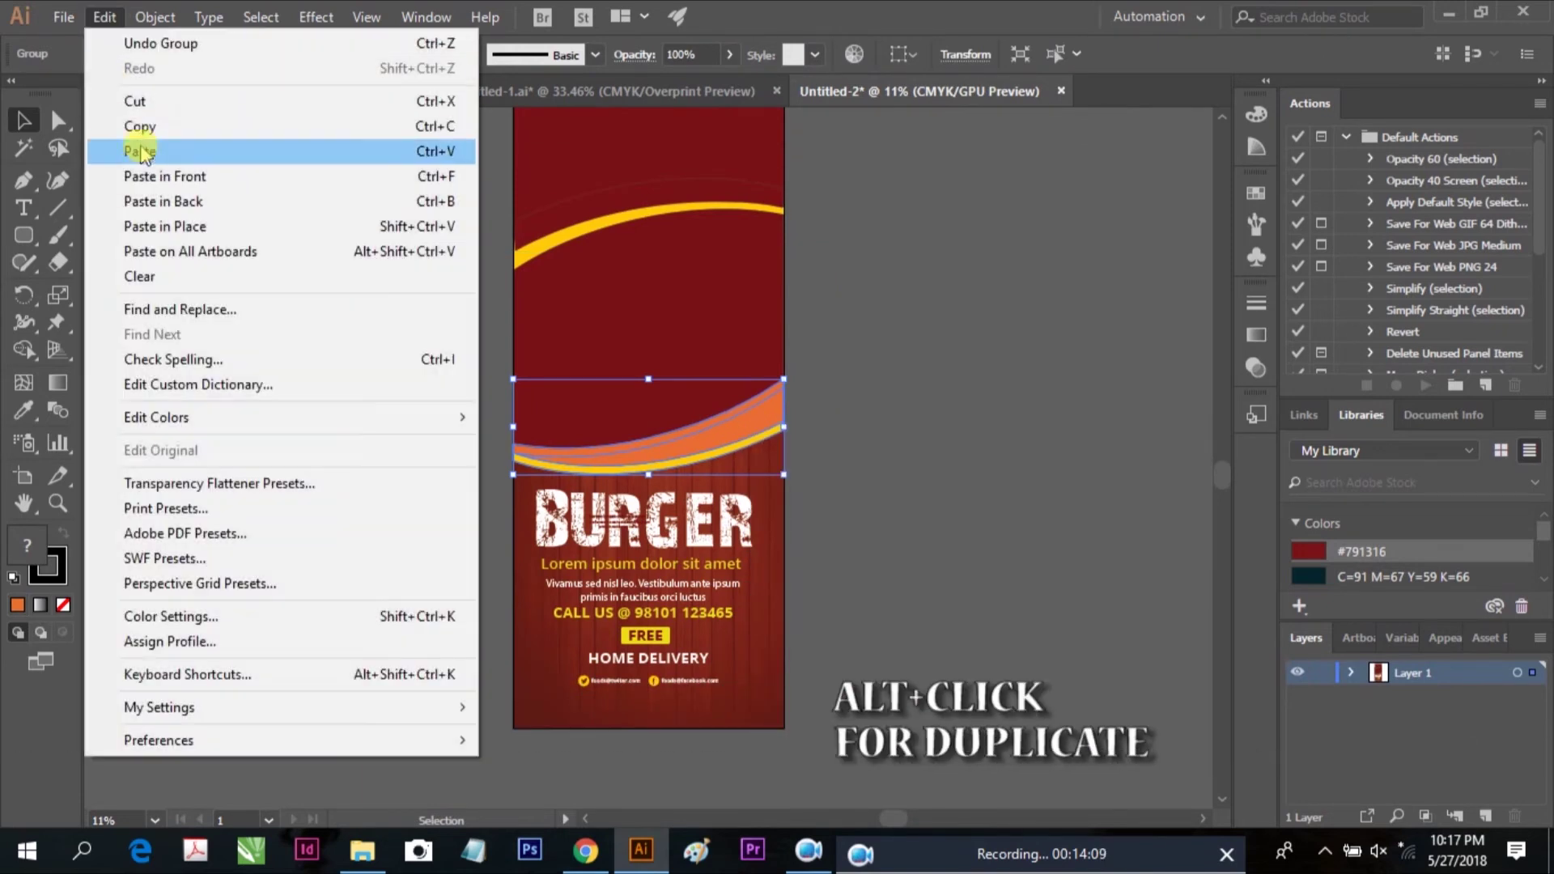
left_click(139, 151)
left_click_drag(733, 480, 769, 707)
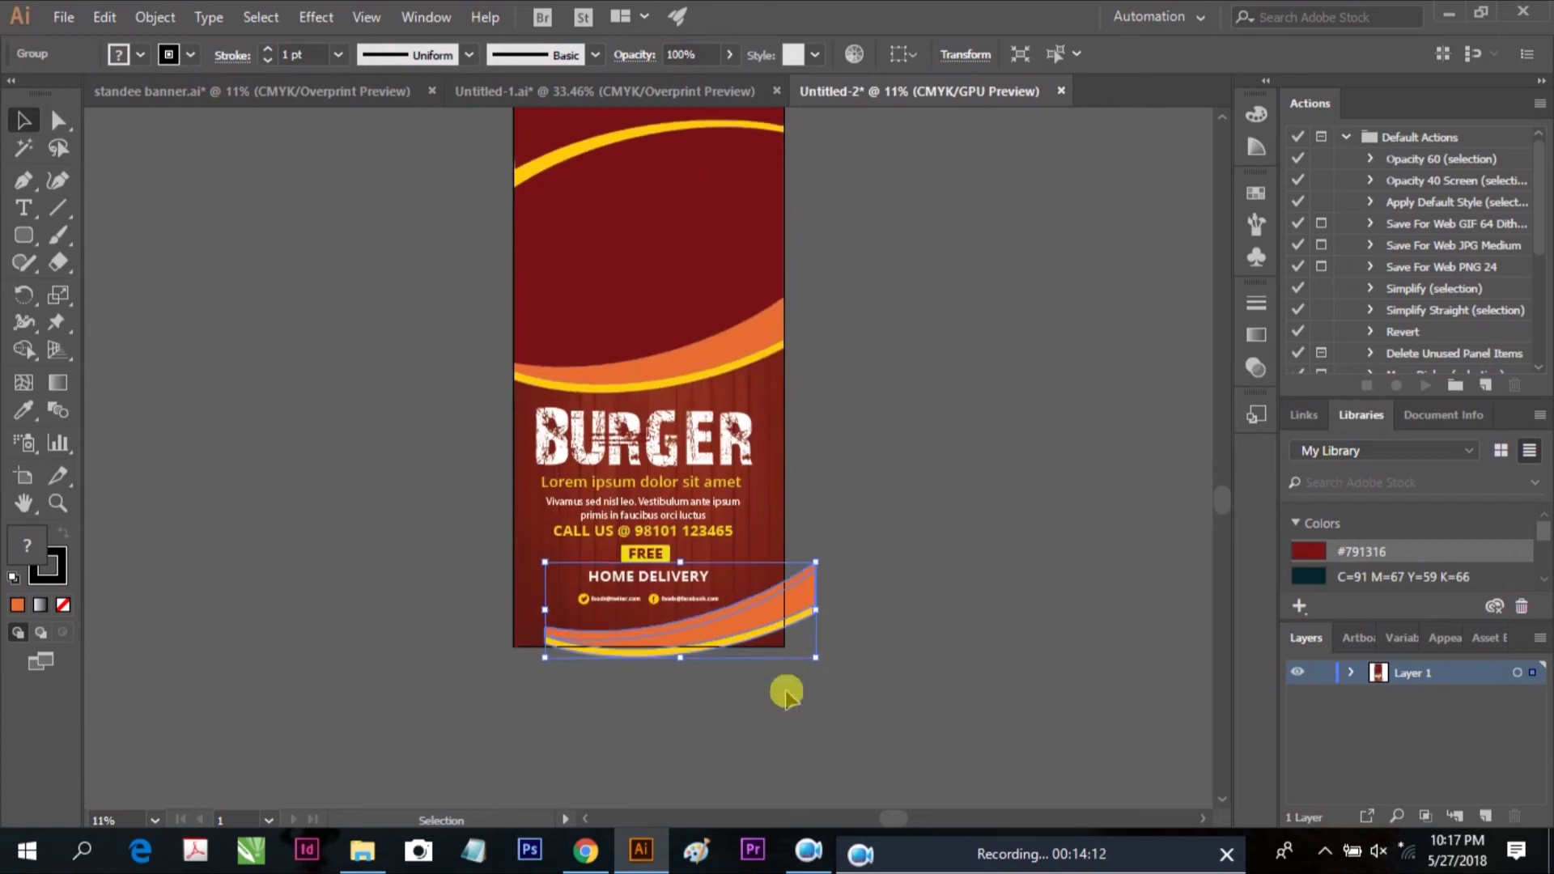
scroll(809, 710, "up", 2)
Rotate the pasted curve copy 180° to turn it upside down
left_click(619, 627)
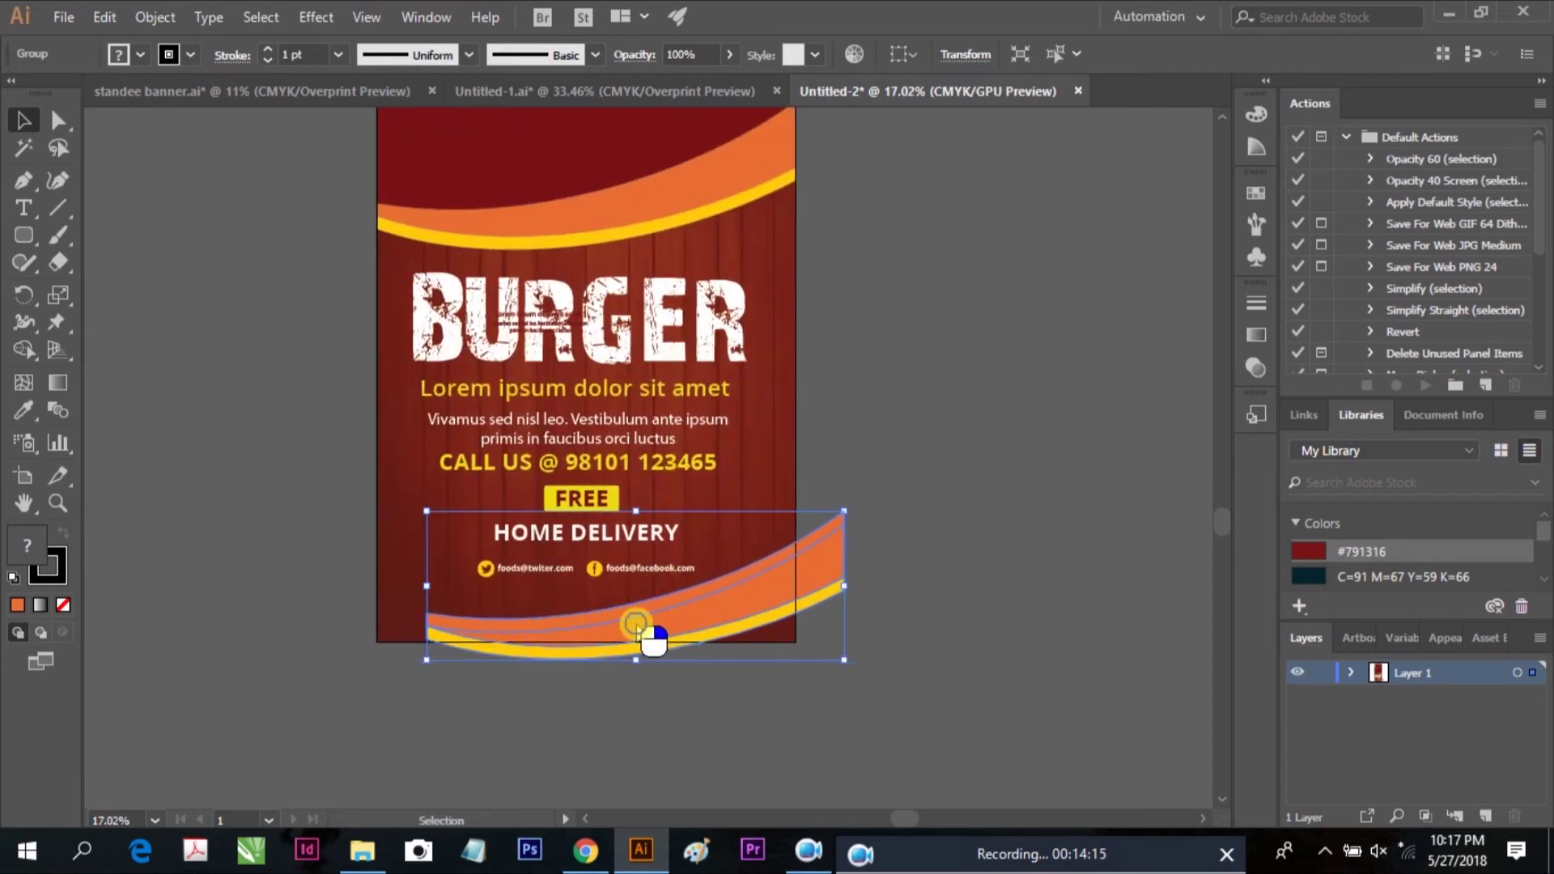
right_click(643, 630)
mouse_move(718, 503)
left_click(961, 537)
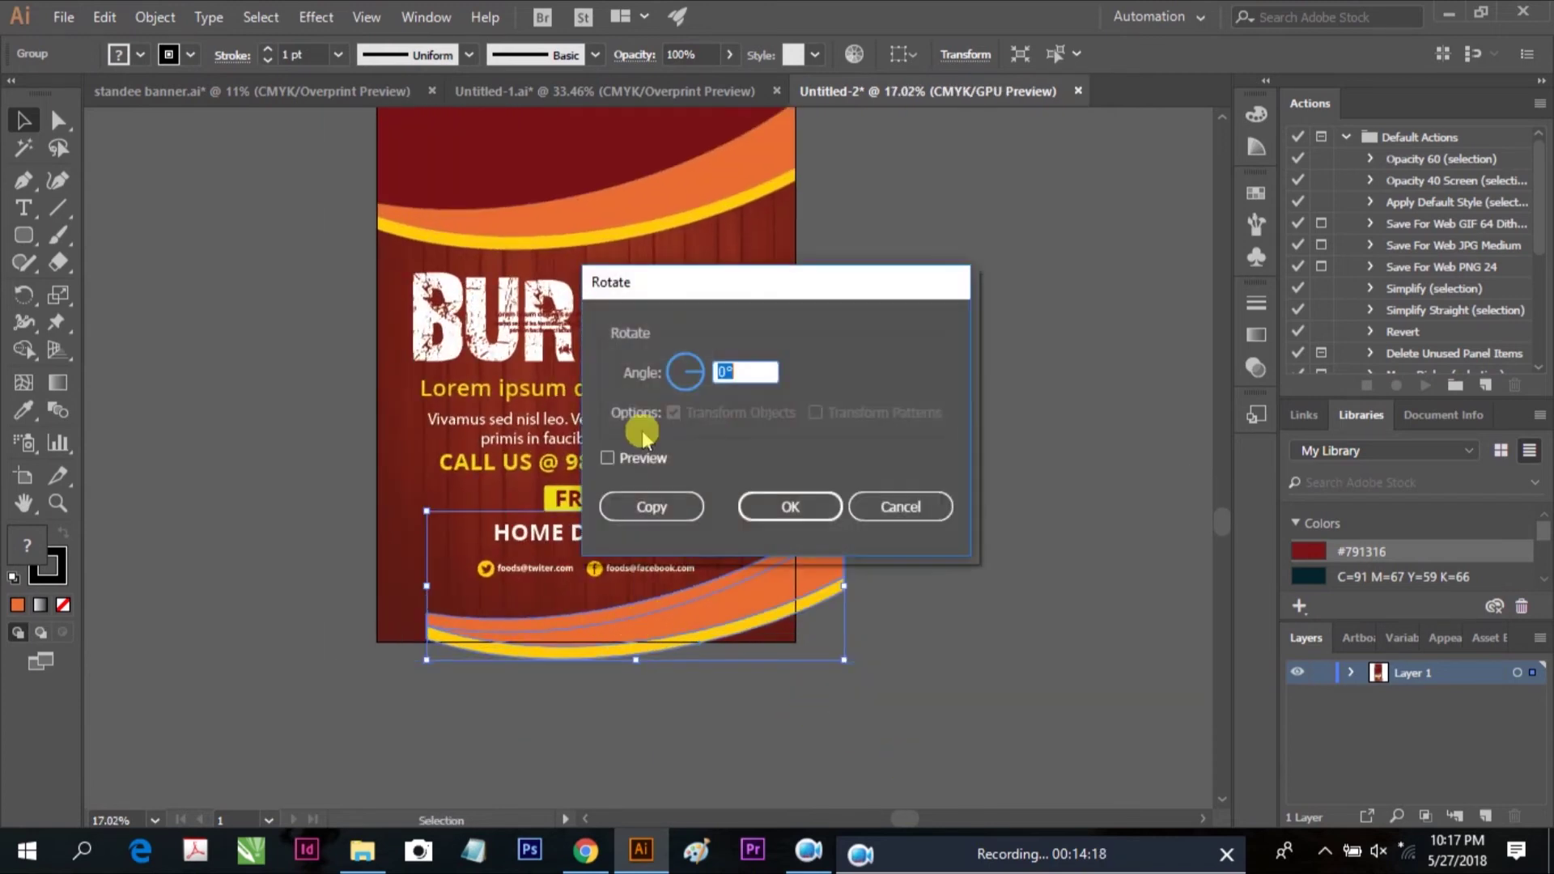
left_click(749, 377)
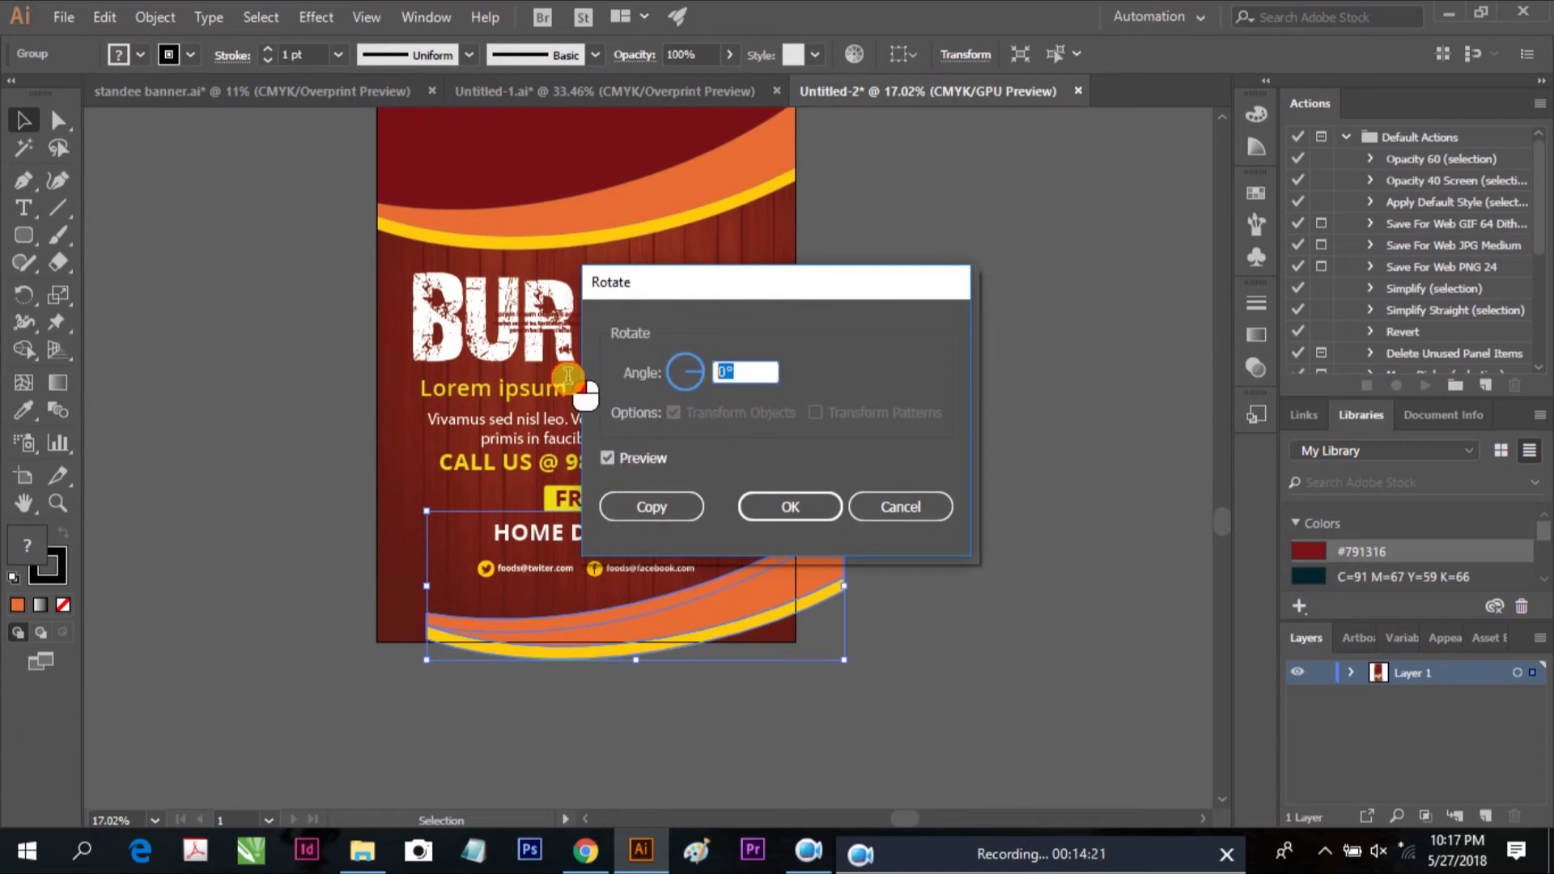
type("180")
key("Return")
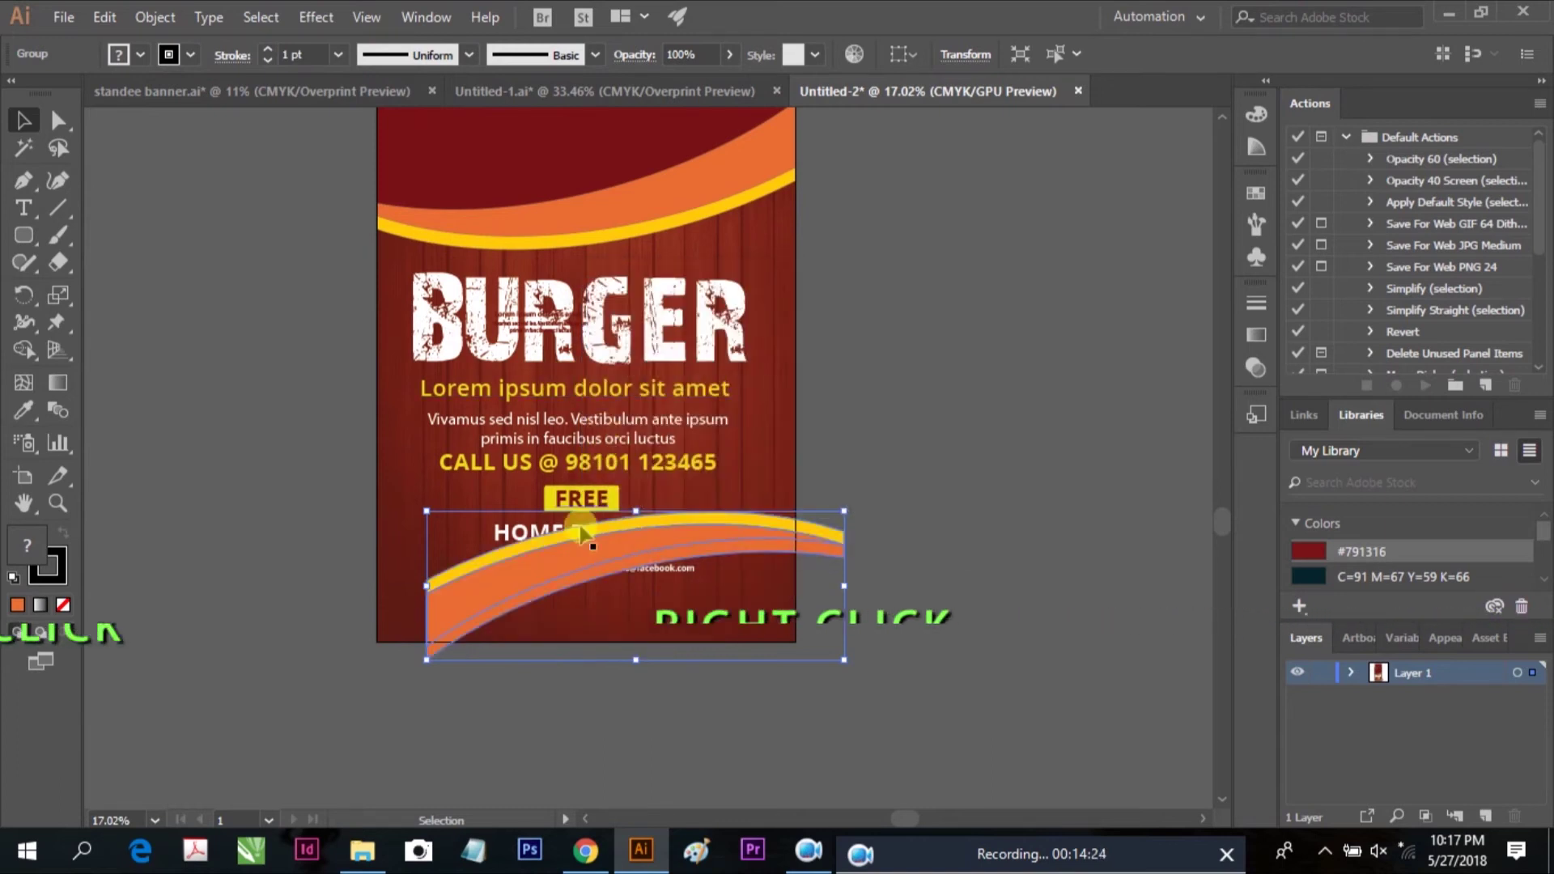
Reflect the curve copy horizontally, left to right
right_click(530, 556)
mouse_move(608, 423)
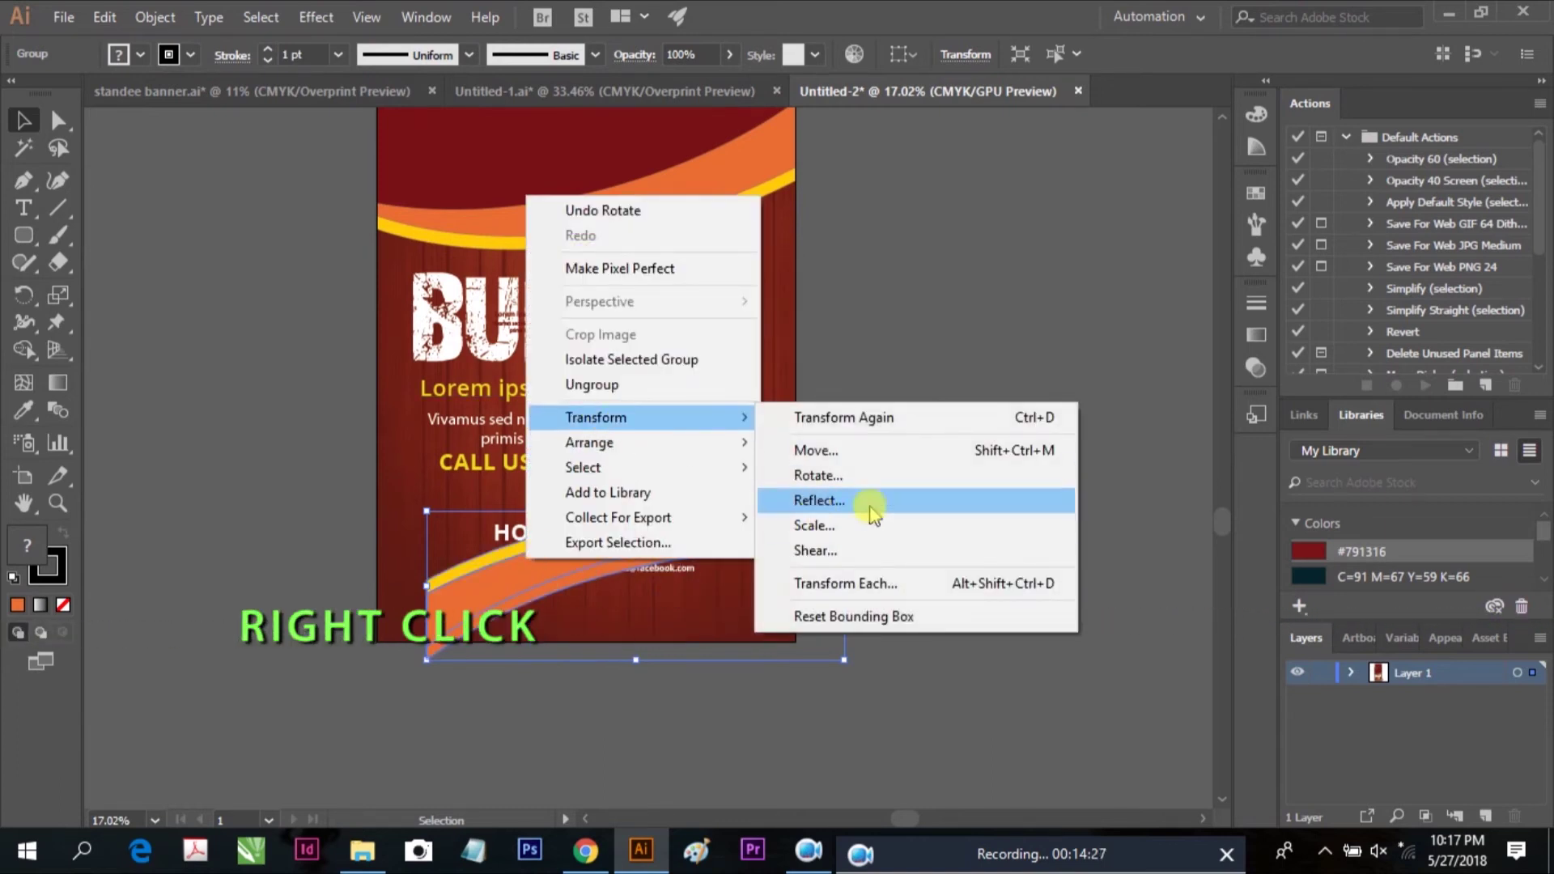
left_click(823, 501)
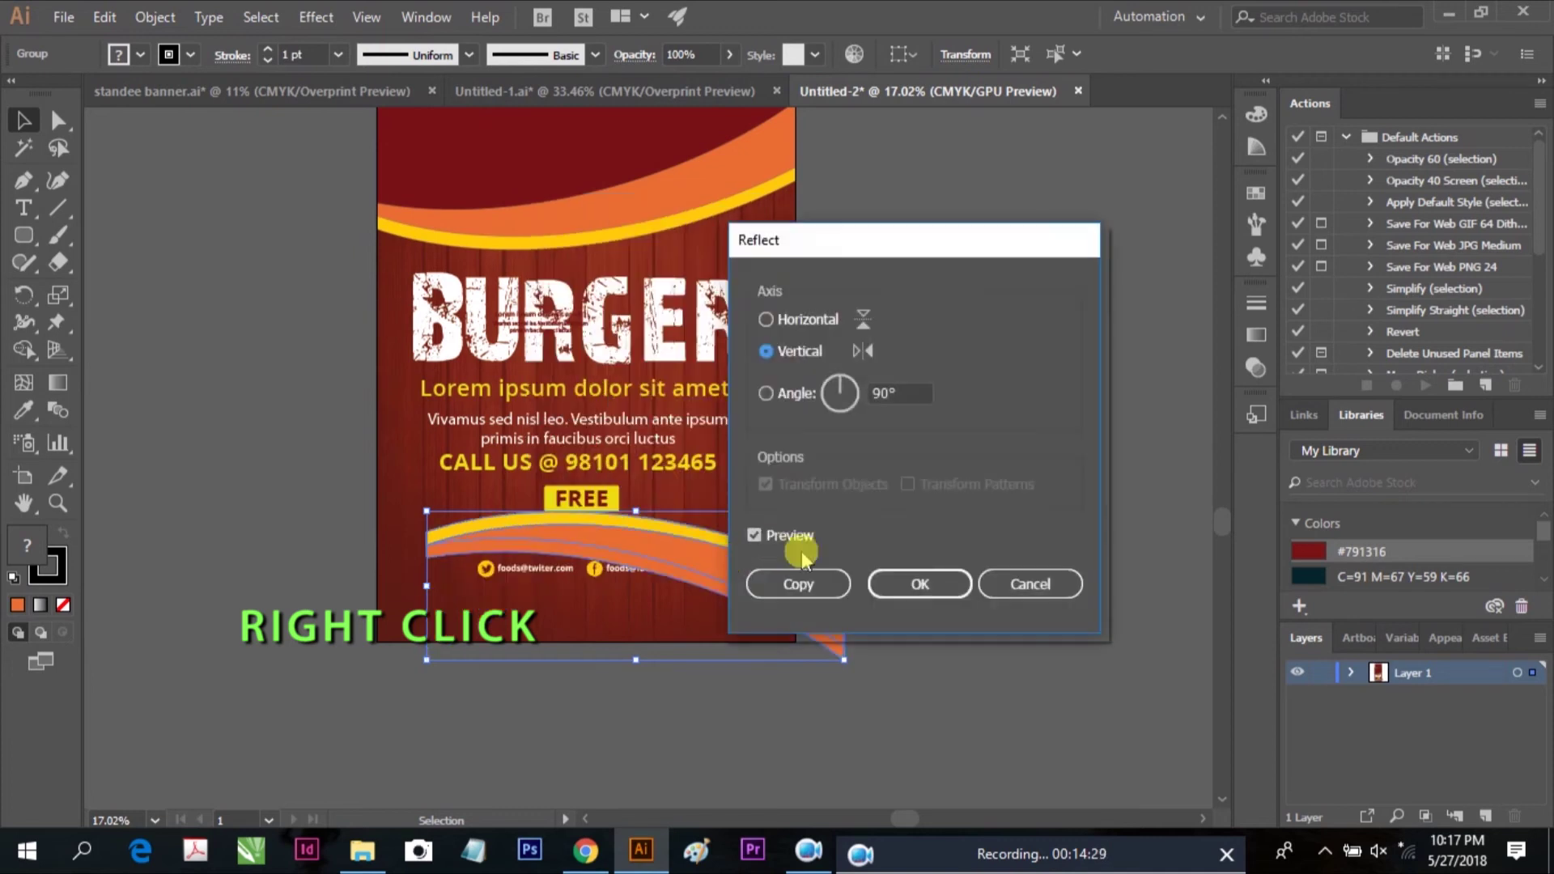
left_click(923, 585)
Tilt, stretch and skew the swoosh copy so it sweeps along the banner's bottom edge
left_click_drag(416, 596, 408, 639)
left_click_drag(730, 573, 742, 604)
left_click_drag(445, 635, 787, 560)
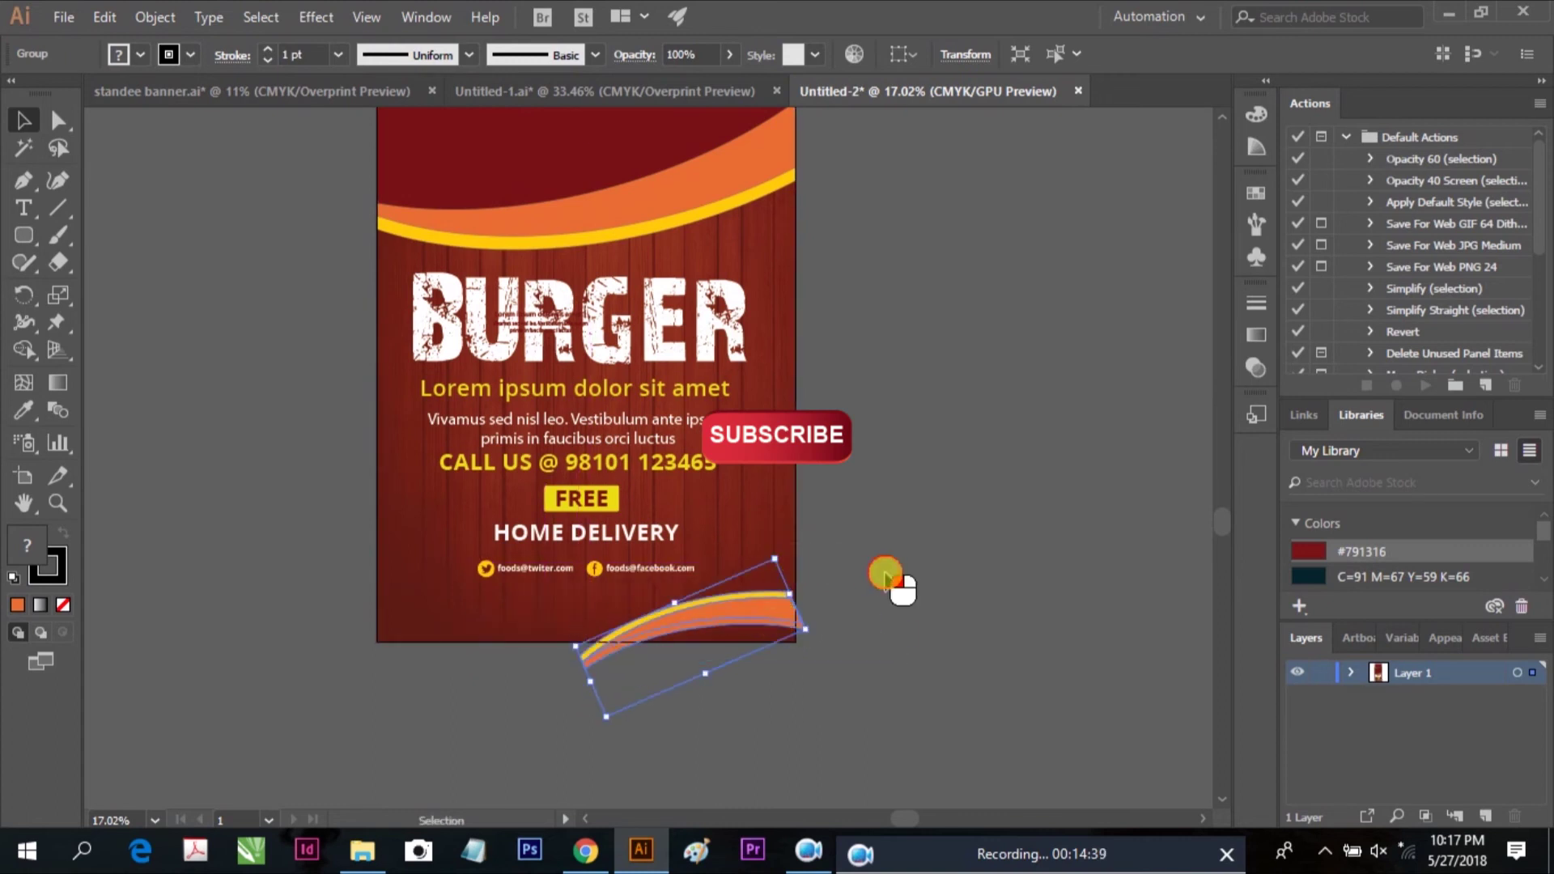
left_click_drag(756, 613, 758, 599)
left_click_drag(777, 545, 822, 599)
left_click(850, 589)
scroll(859, 585, "up", 1)
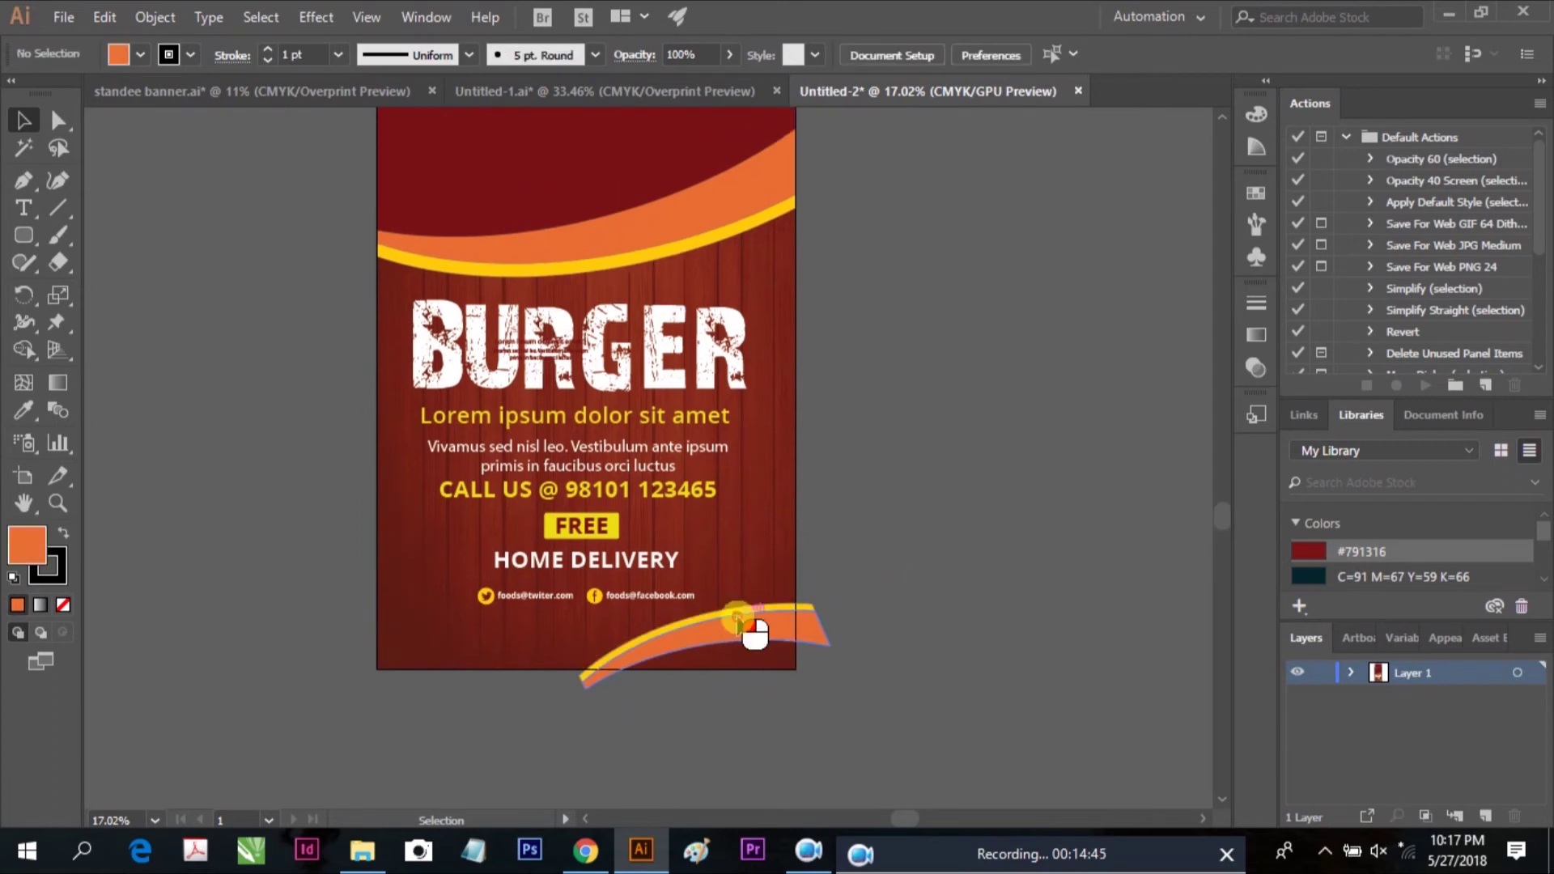
left_click(738, 621)
left_click_drag(607, 746, 604, 748)
Divide the swoosh with a rectangle over its right overhang and delete the excess piece
left_click(842, 642)
scroll(836, 579, "up", 4)
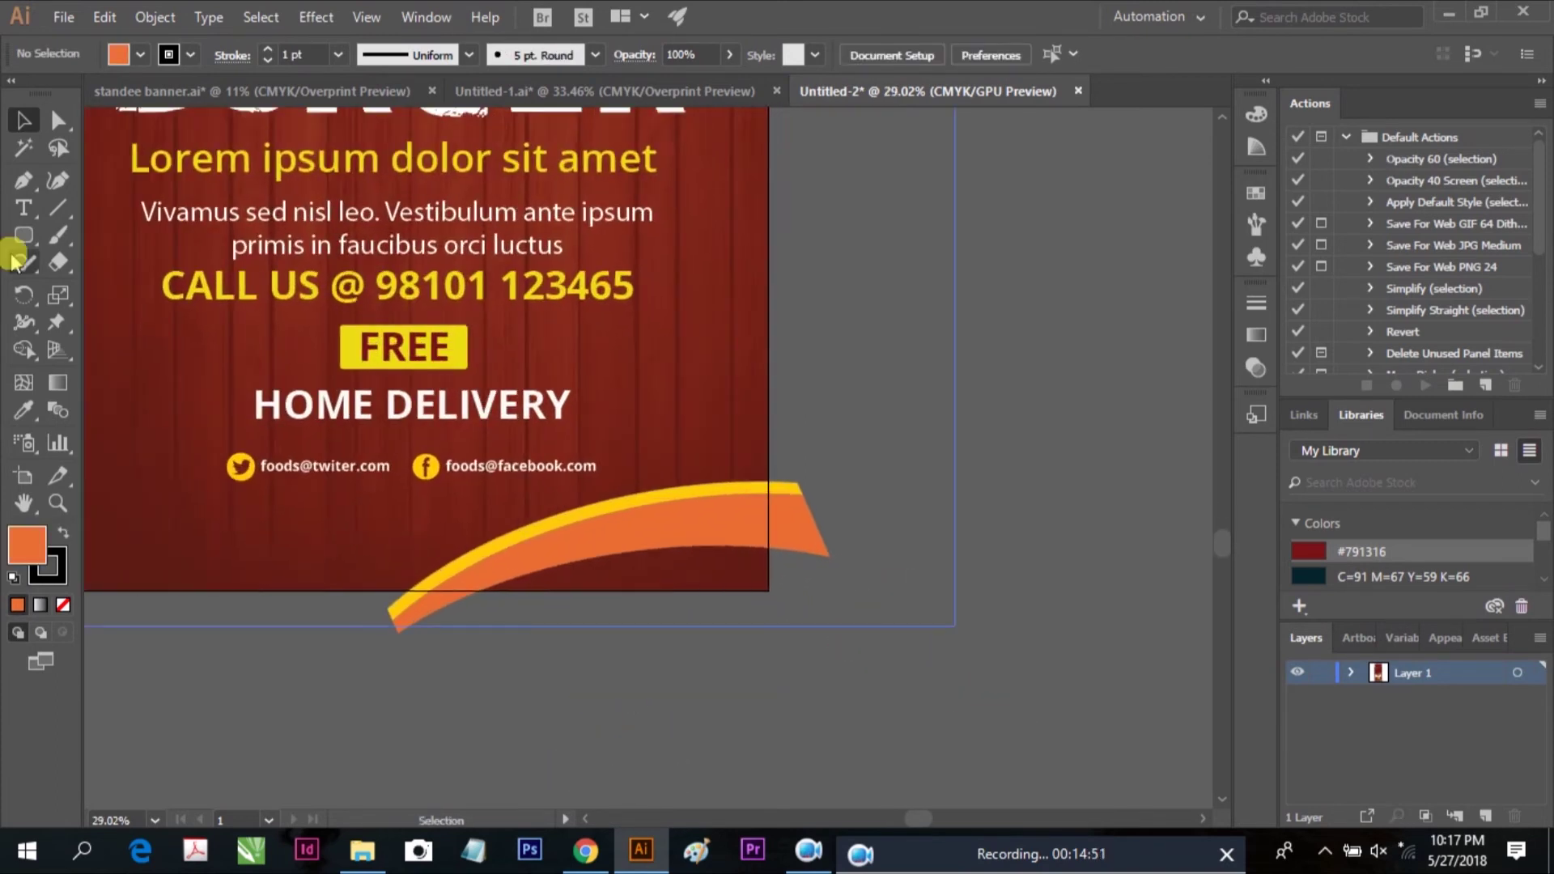
left_click_drag(26, 235, 130, 239)
left_click_drag(931, 651, 769, 429)
left_click(18, 119)
left_click(652, 547, "shift")
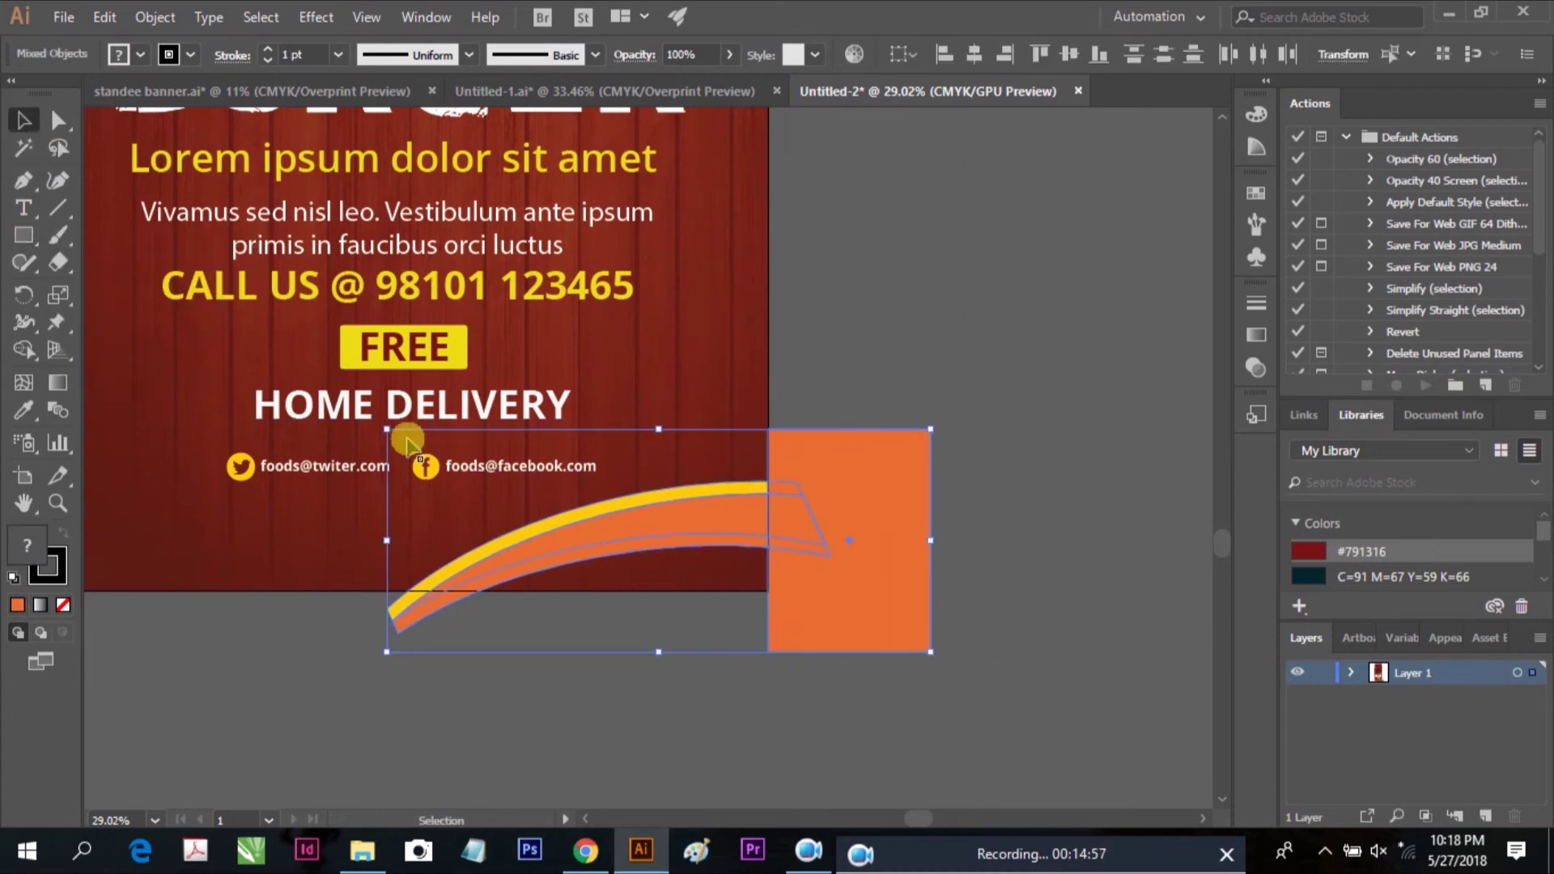
left_click(429, 17)
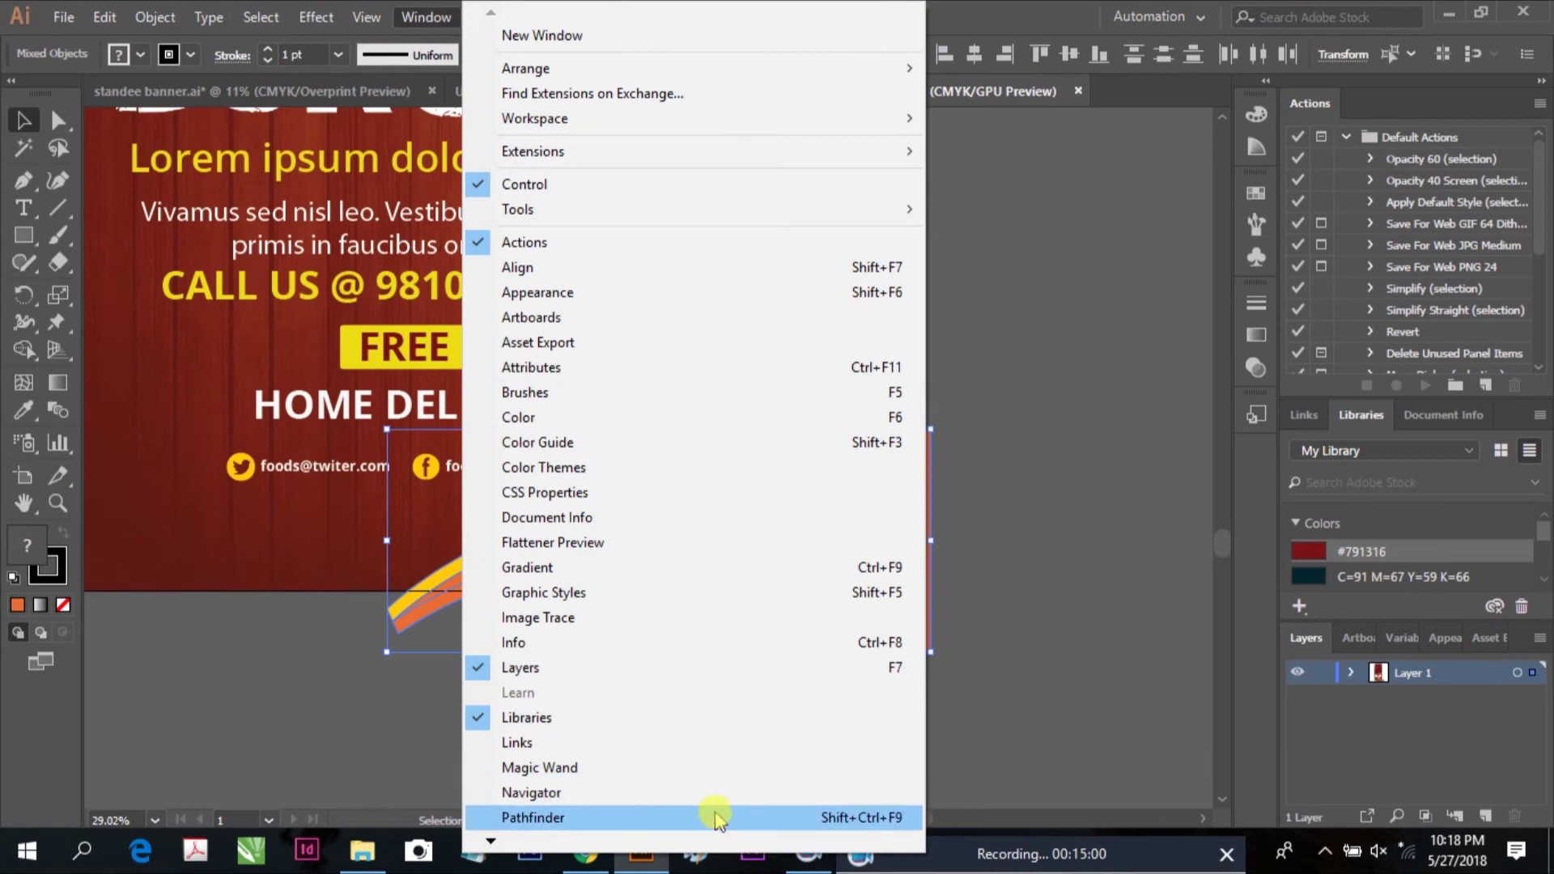
left_click(712, 815)
right_click(854, 525)
left_click(862, 324)
left_click(884, 673)
key("Delete")
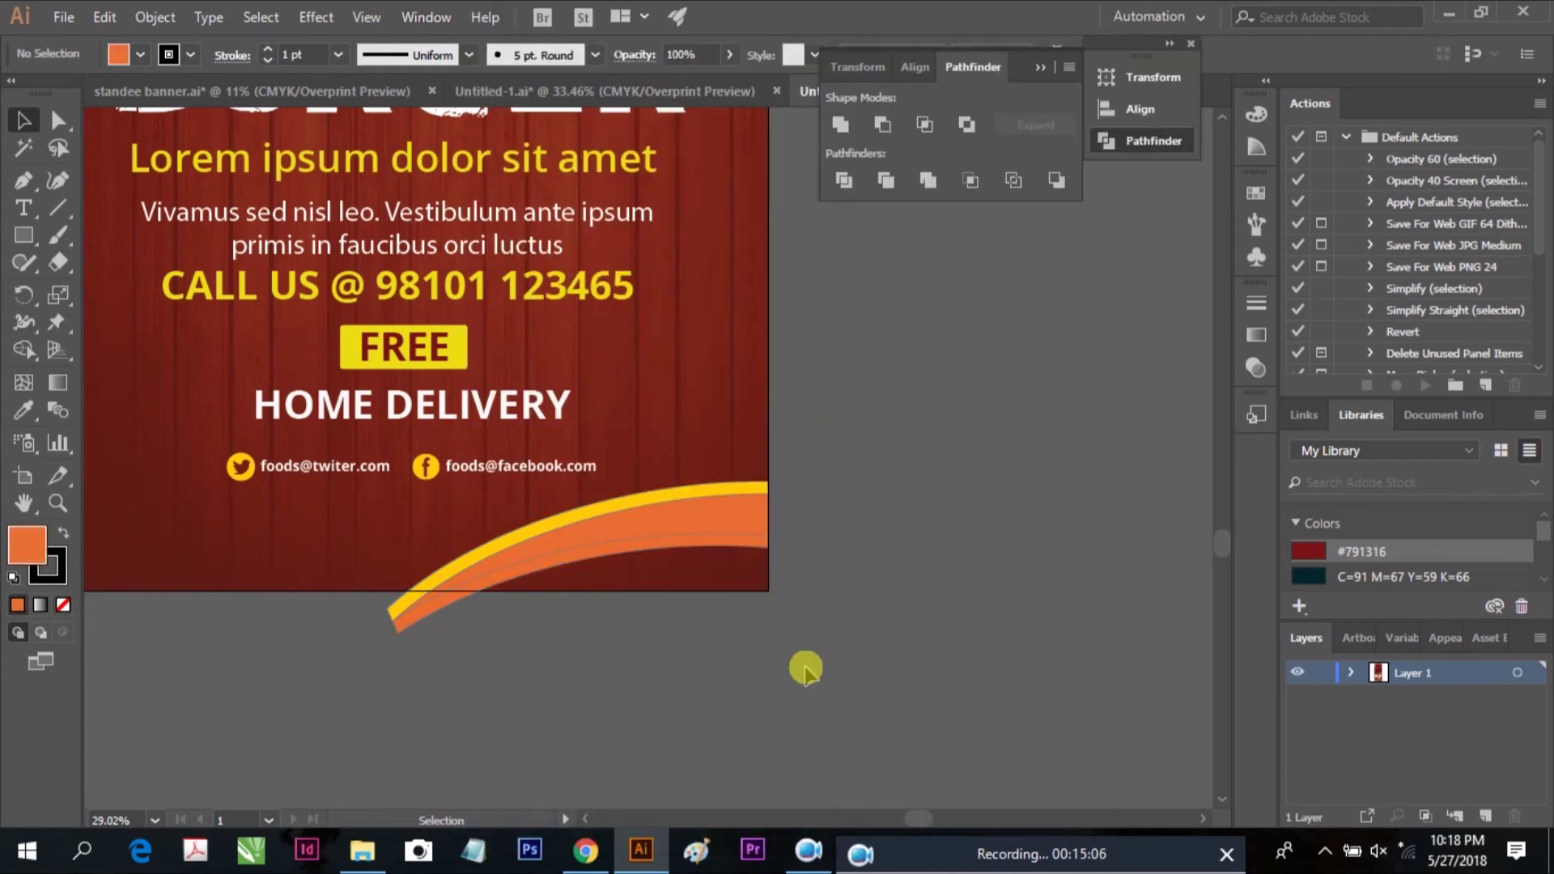
Divide the curves with a rectangle below the banner and delete the leftover scraps
left_click(23, 235)
mouse_move(708, 729)
left_mouse_down()
mouse_move(423, 676)
mouse_move(317, 590)
left_mouse_up()
left_click(24, 119)
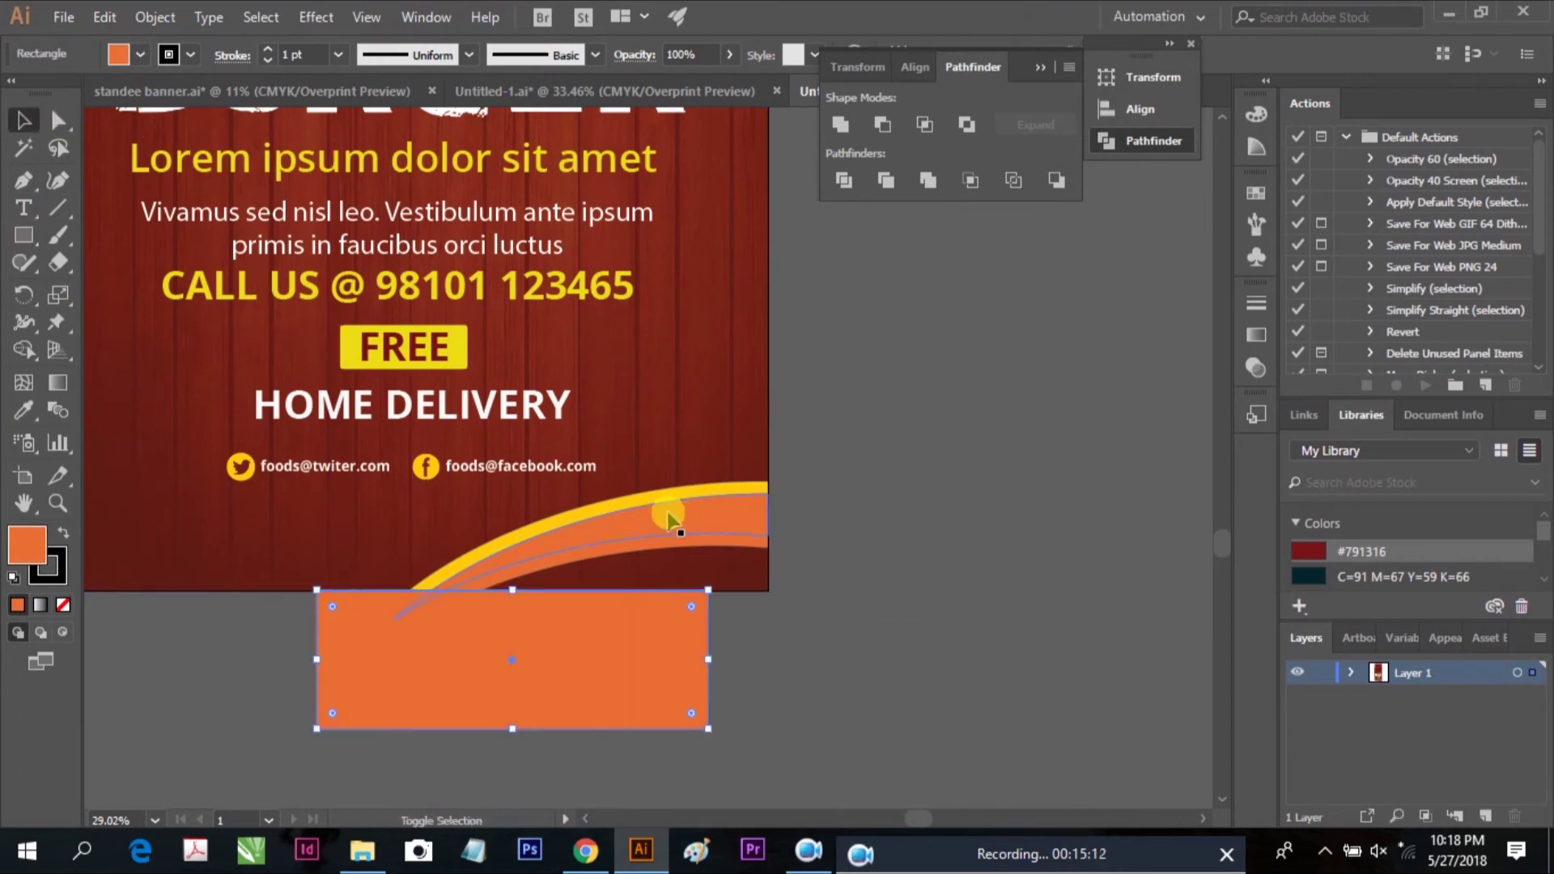
left_click(679, 514, "shift")
left_click(548, 676)
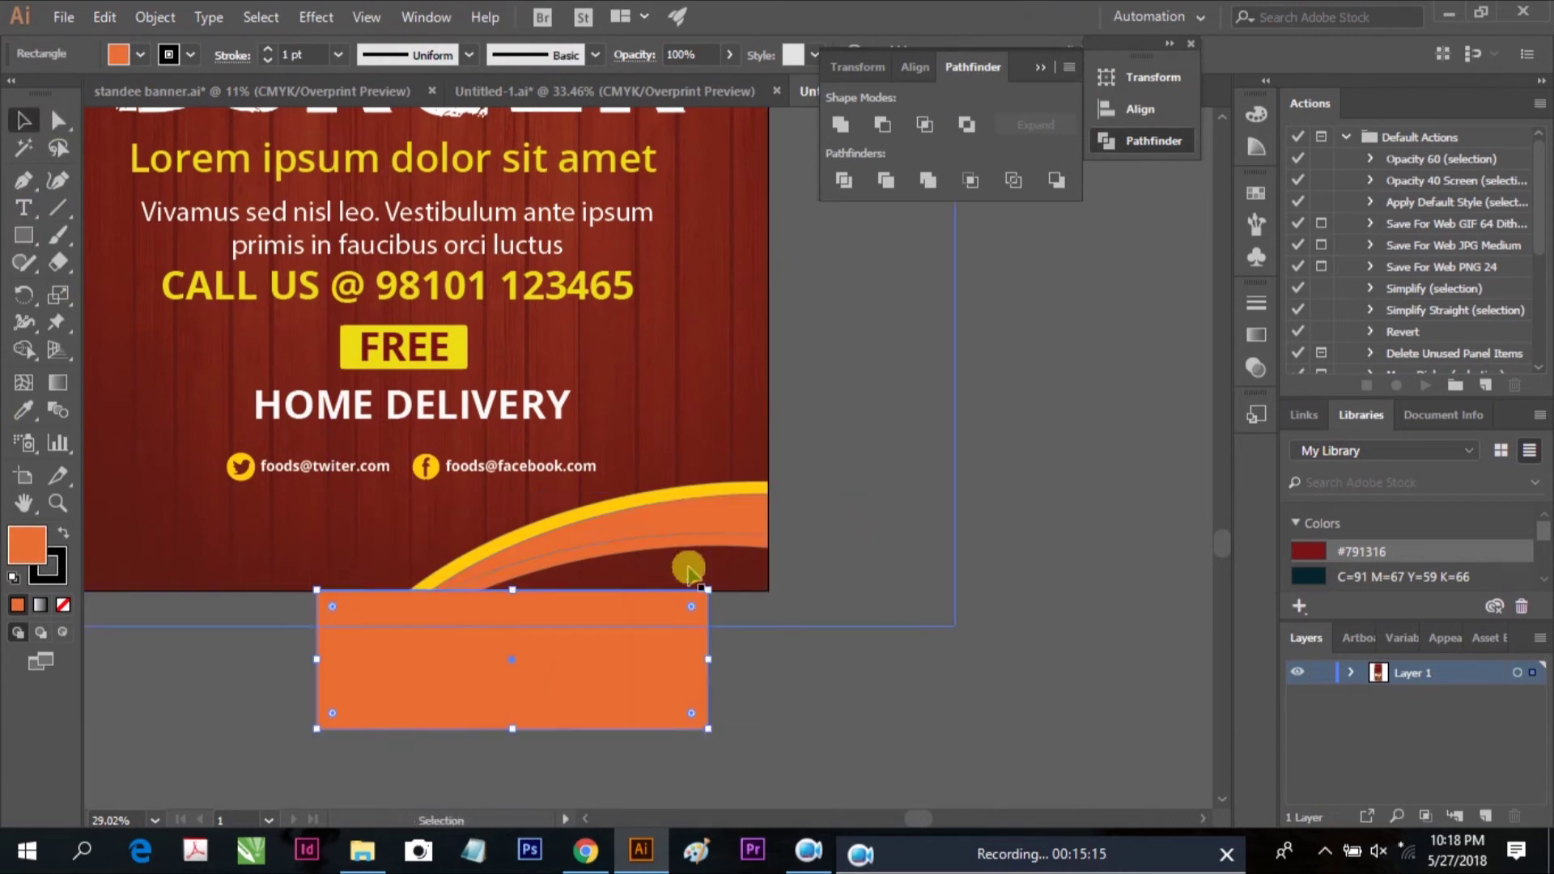
left_click(703, 516)
left_click(717, 488, "shift")
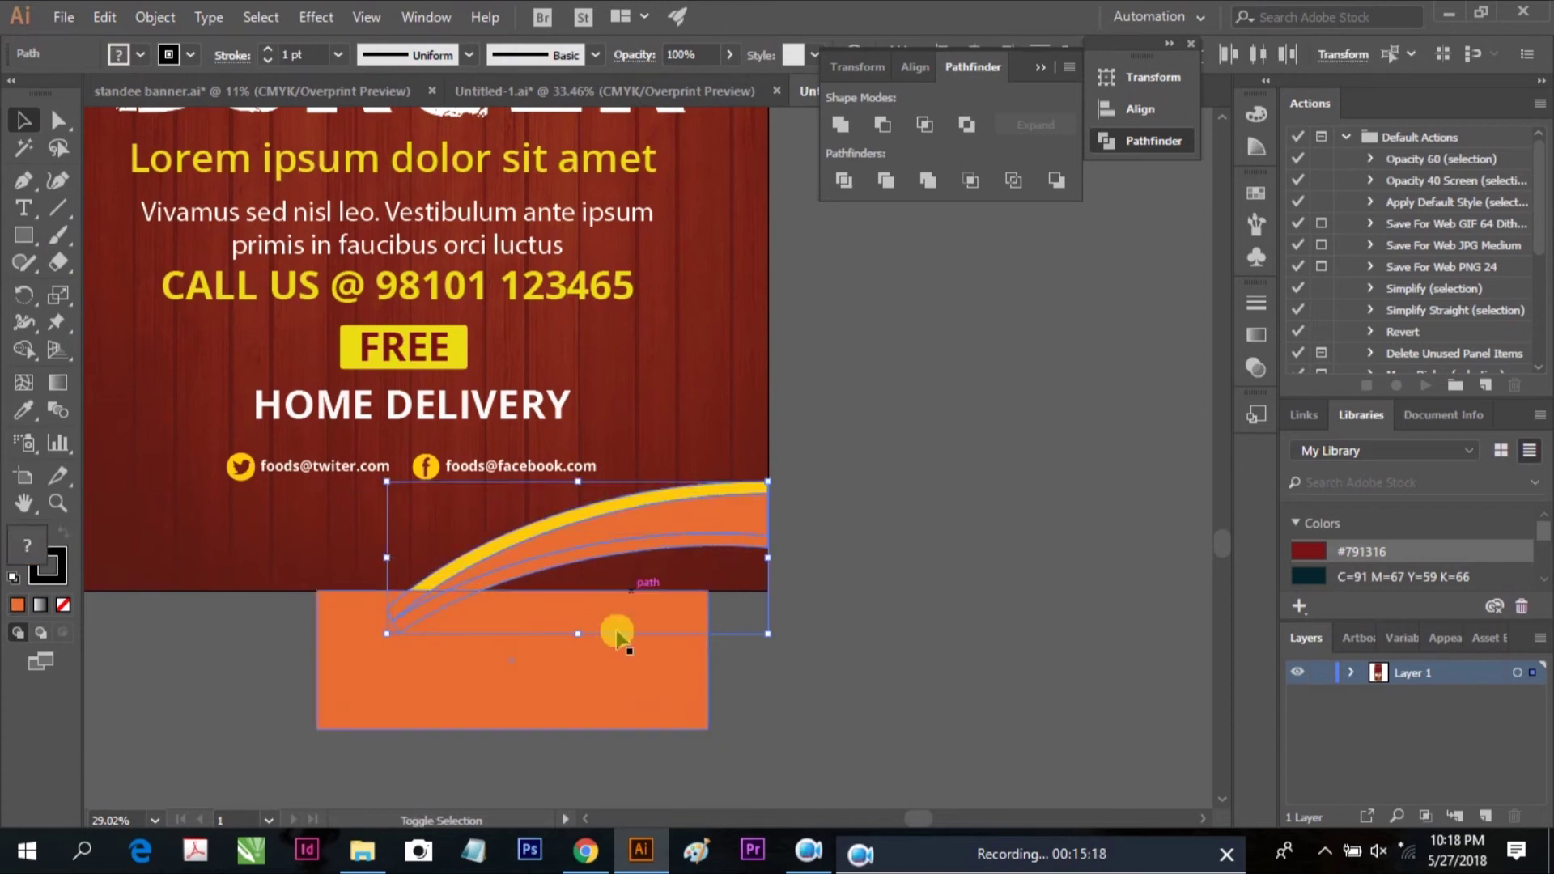
left_click(843, 180)
right_click(622, 644)
left_click(692, 453)
left_click(658, 652)
key("Delete")
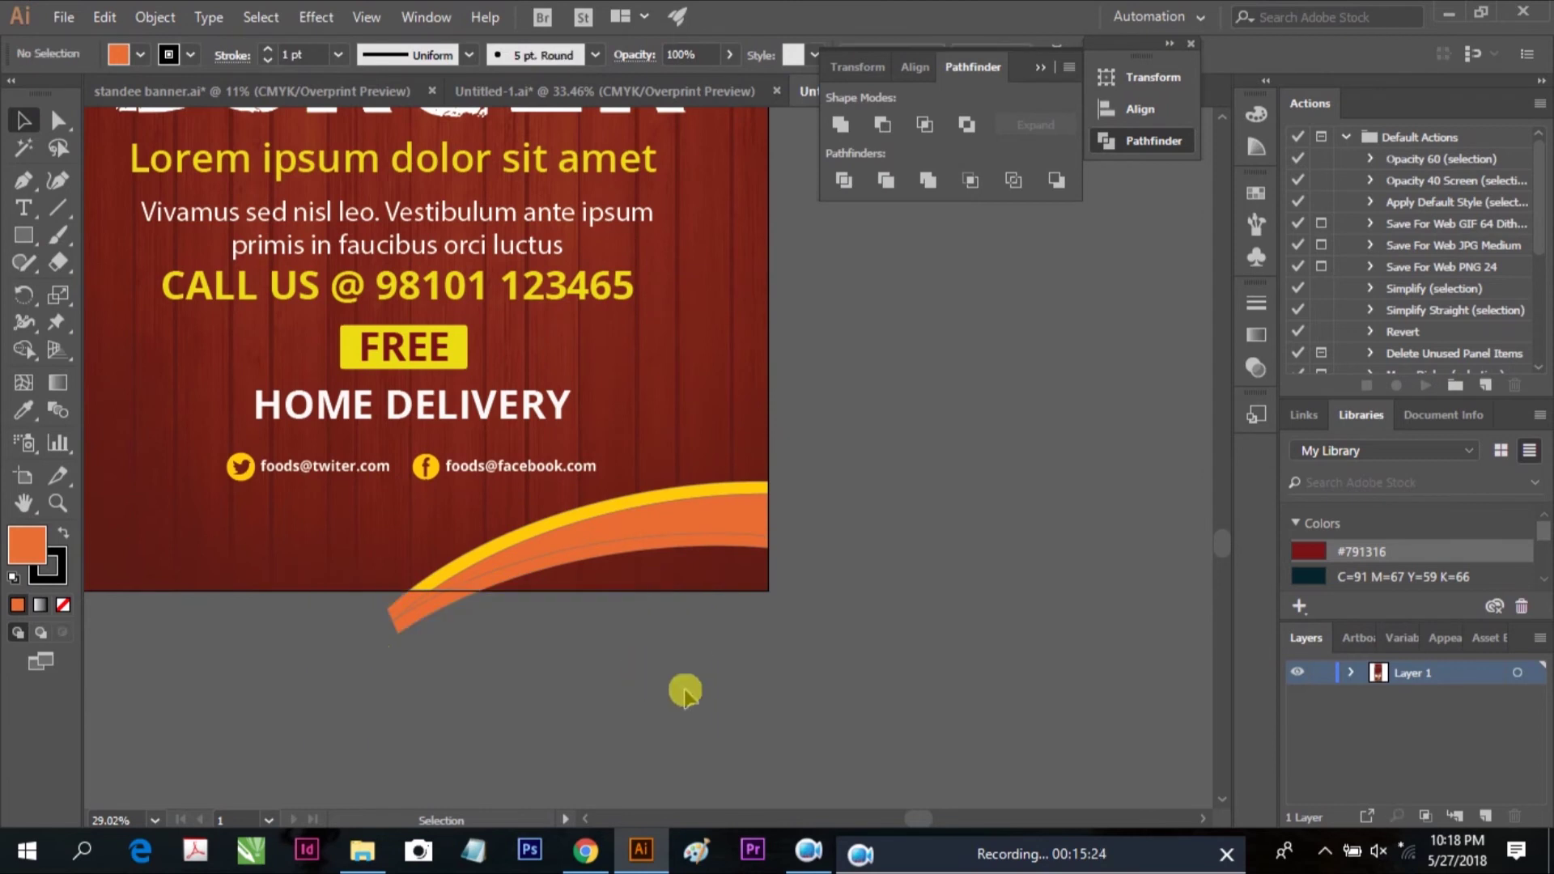
left_click_drag(338, 619, 468, 669)
key("Delete")
Recolour the swoosh pieces: middle band white, lower band #791316 then orange #E86E34
left_click(683, 545)
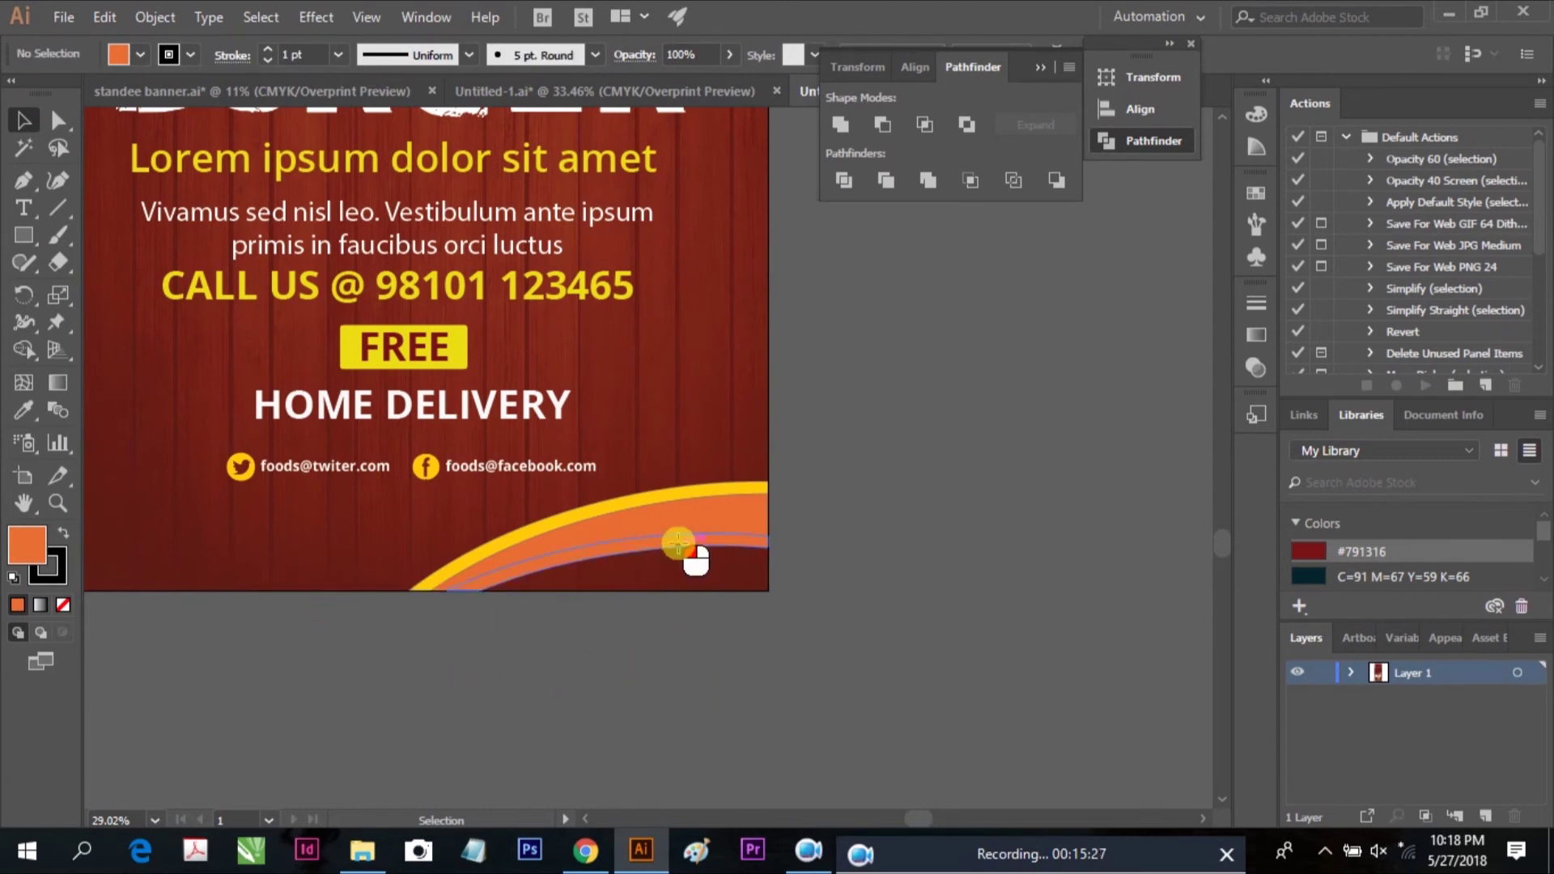
left_click(1317, 553)
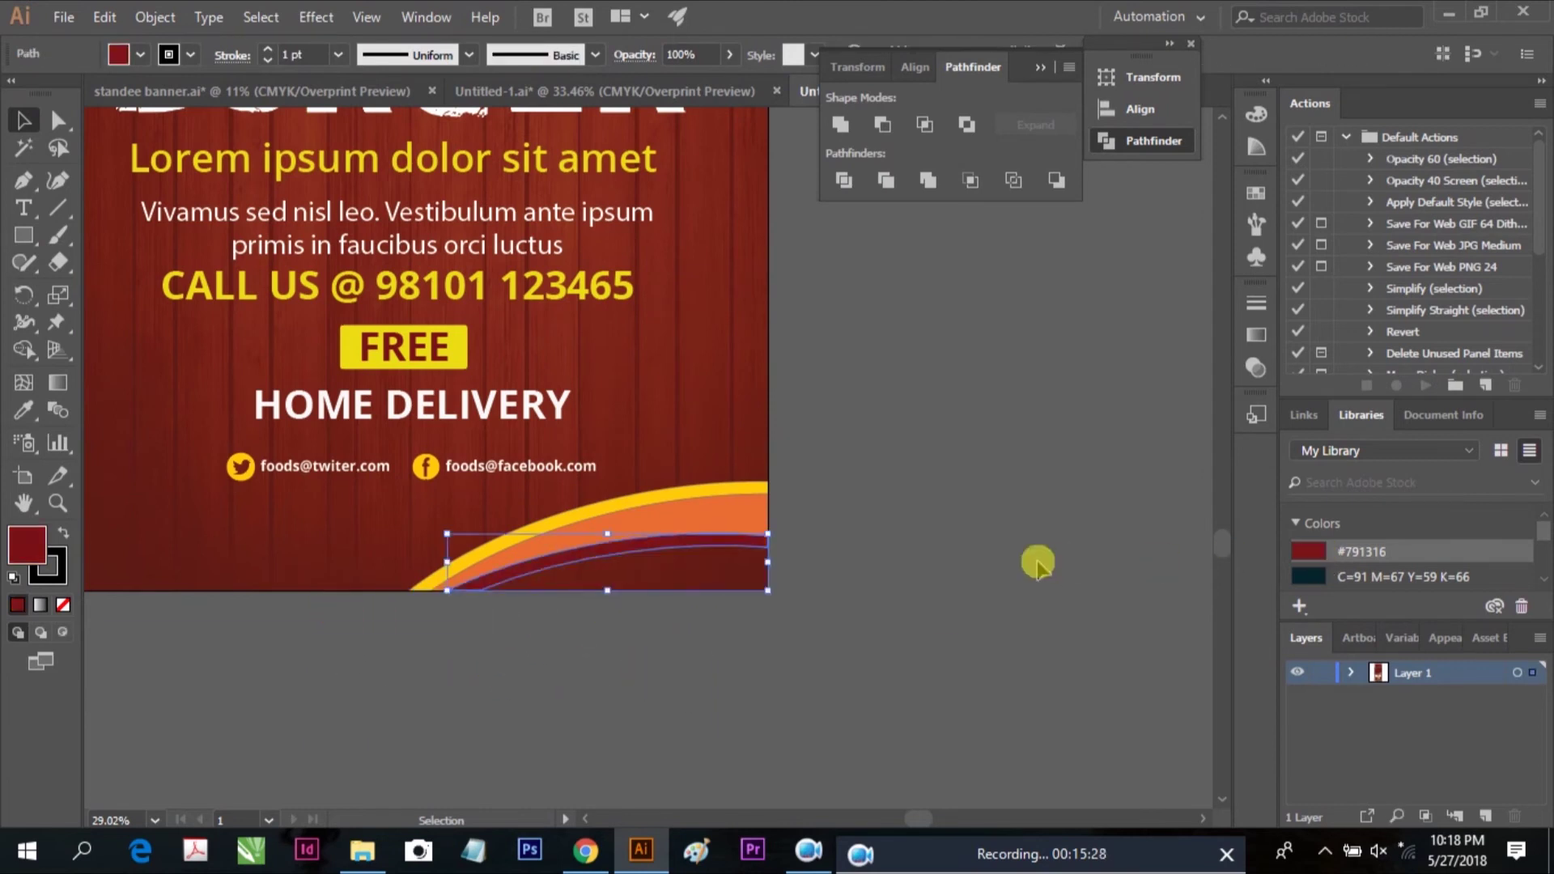
left_click(712, 512)
scroll(1536, 539, "down", 3)
left_click_drag(1376, 540, 700, 537)
left_click(687, 549)
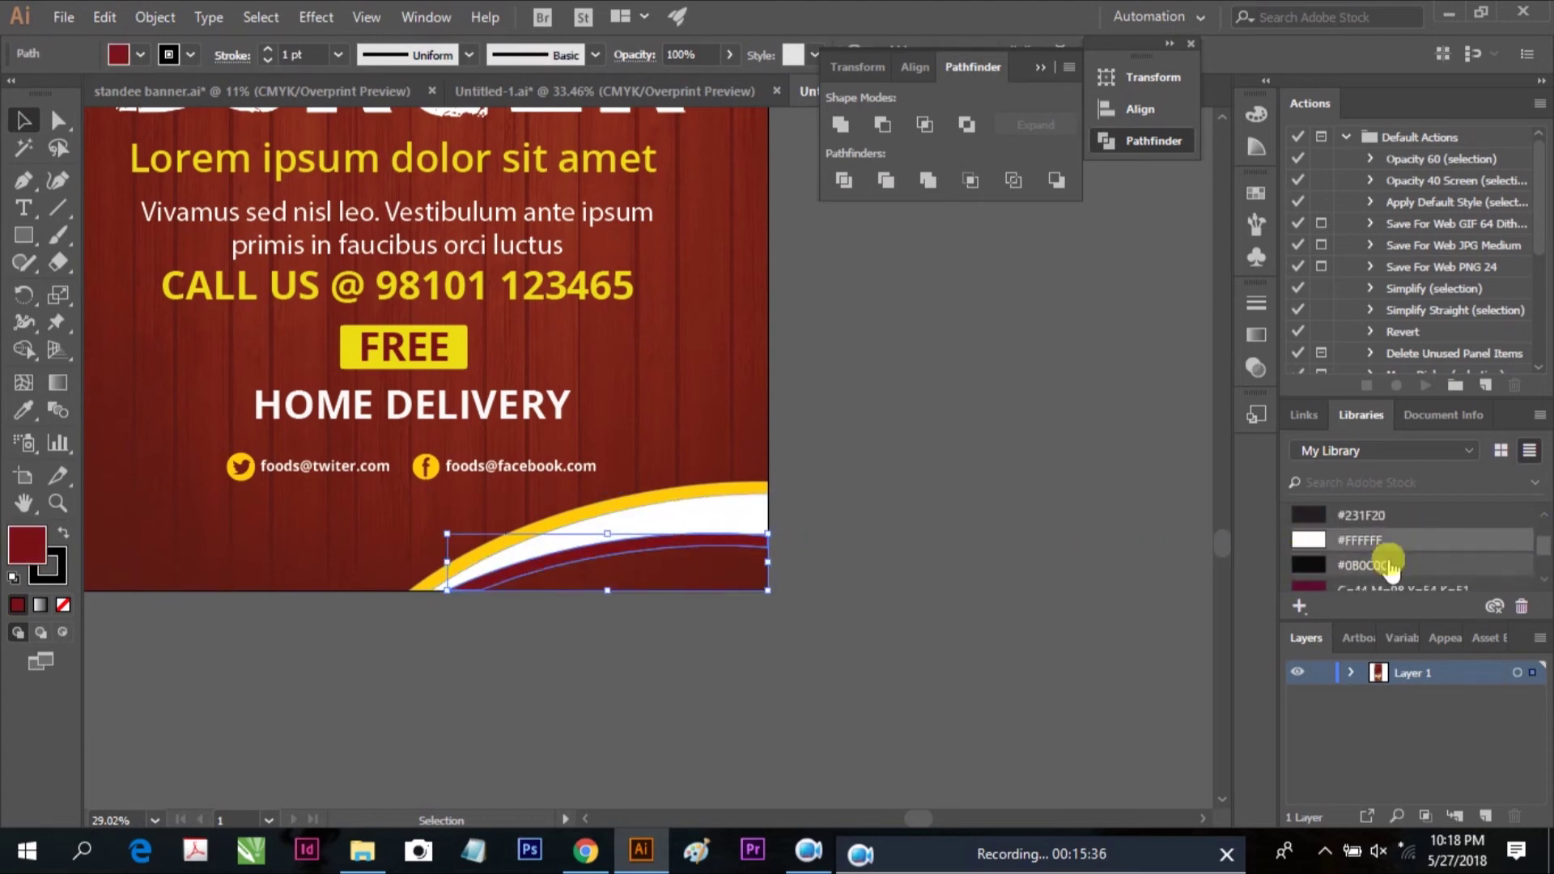
scroll(1381, 537, "up", 3)
left_click(1308, 553)
left_click(969, 607)
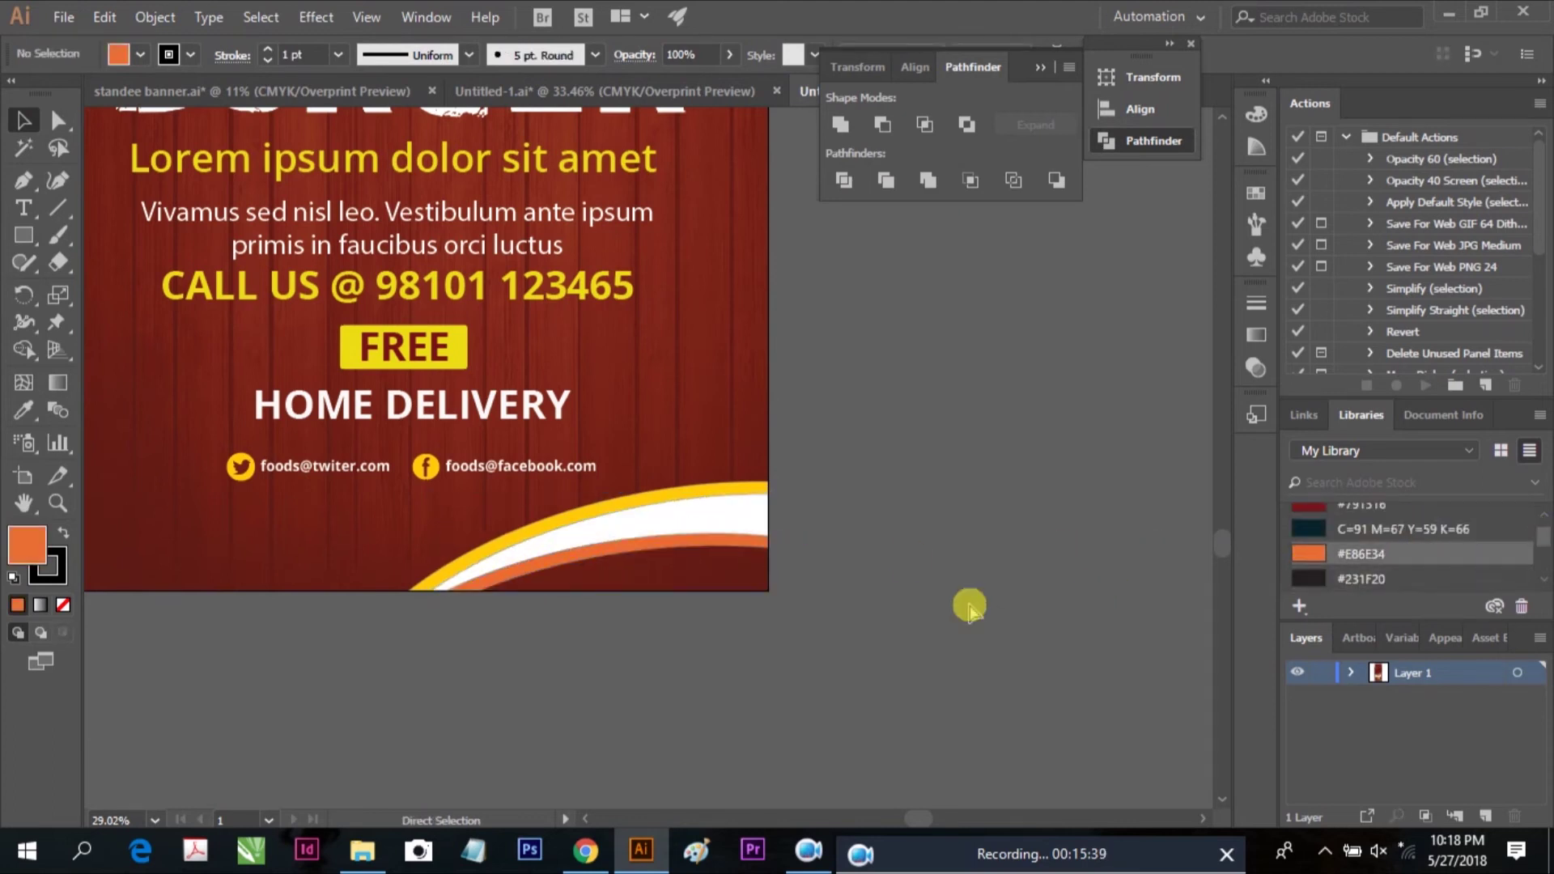
key("ctrl+0")
scroll(946, 603, "down", 1)
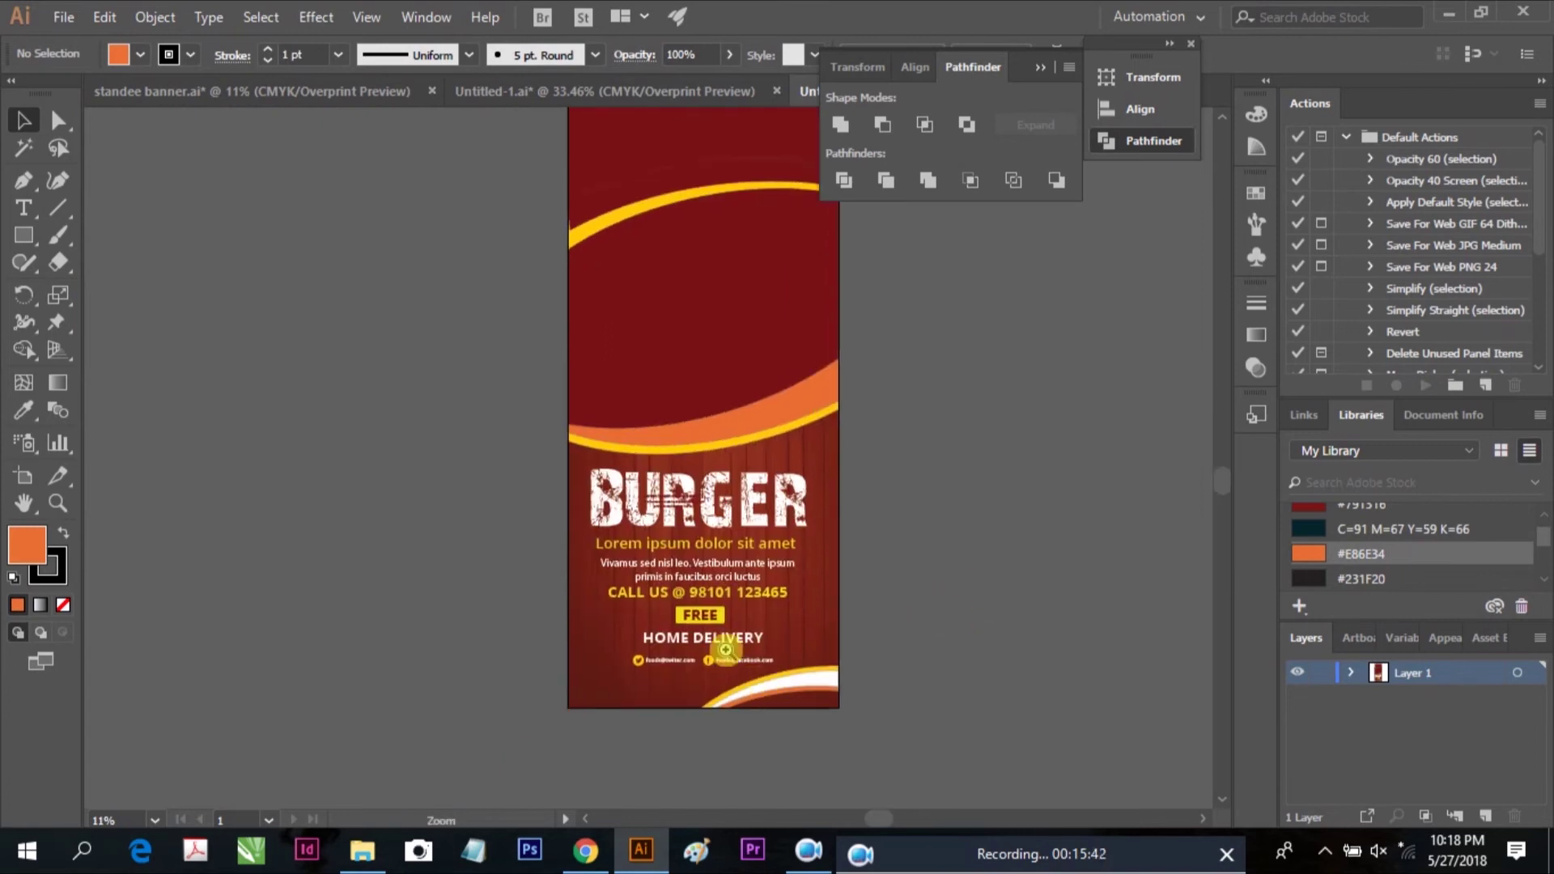
Draw a circle above the BURGER title and fill it yellow C=0 M=20 Y=100 K=0
left_click_drag(760, 658, 772, 685)
left_click_drag(23, 235, 144, 289)
left_click_drag(608, 412, 683, 487)
left_click(21, 119)
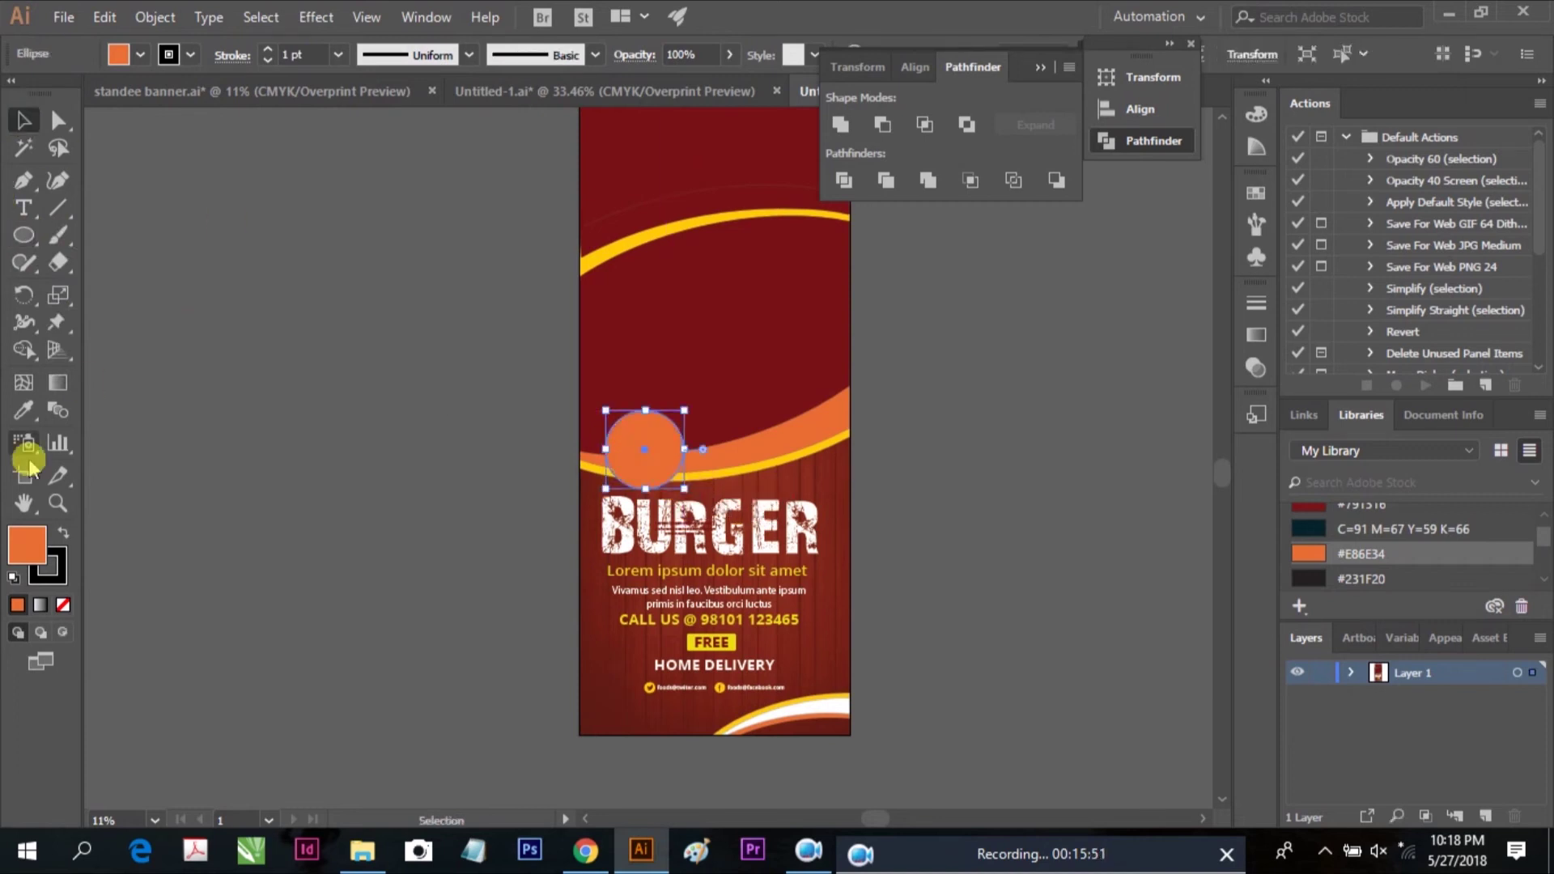
scroll(1533, 534, "down", 5)
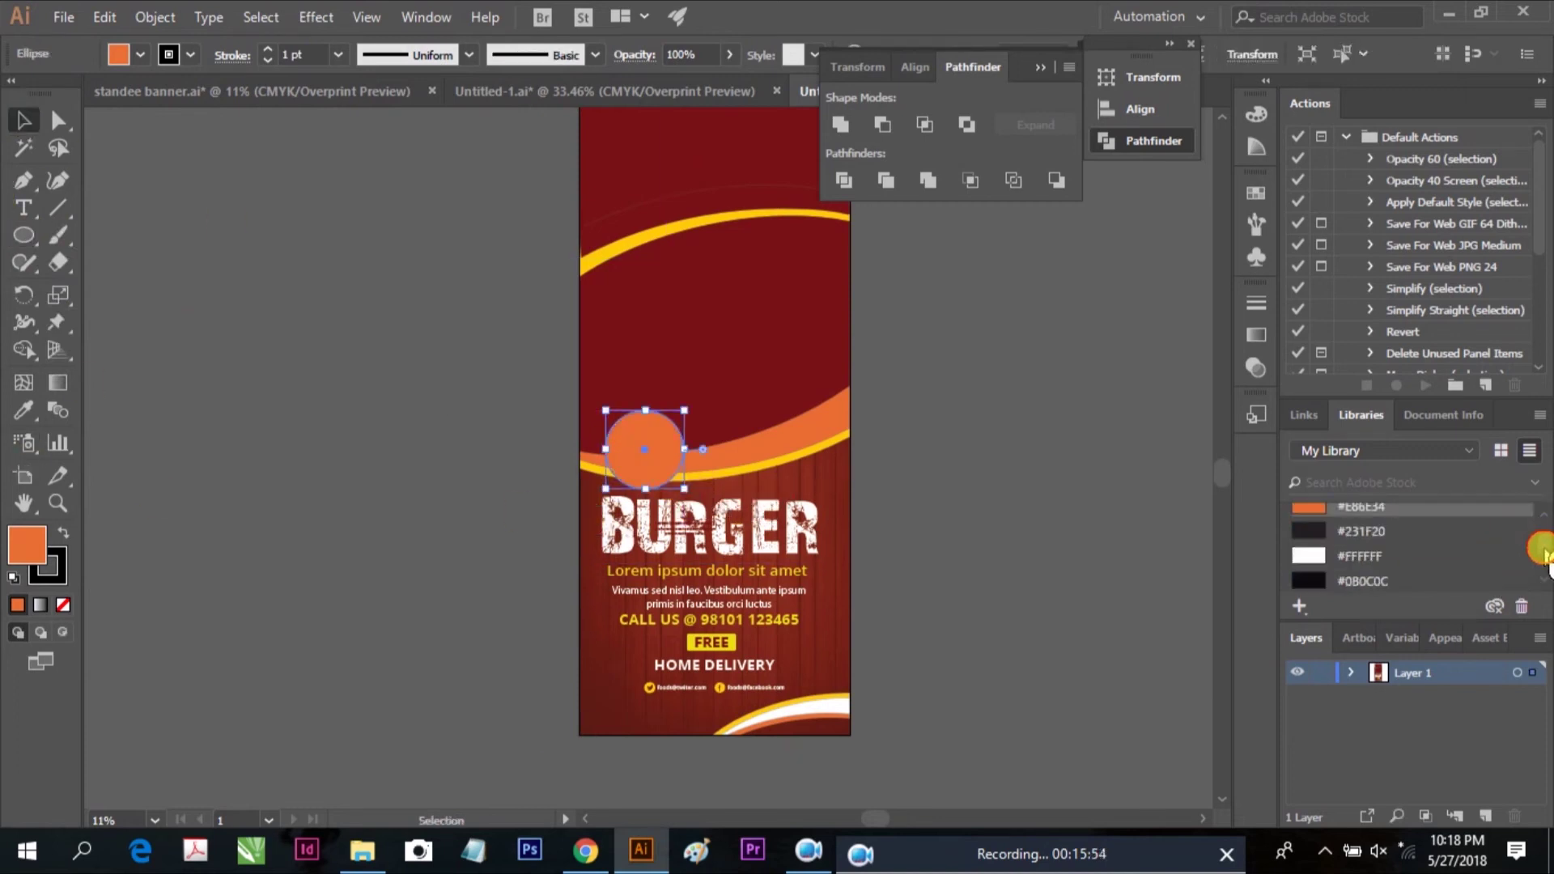
left_click(1382, 524)
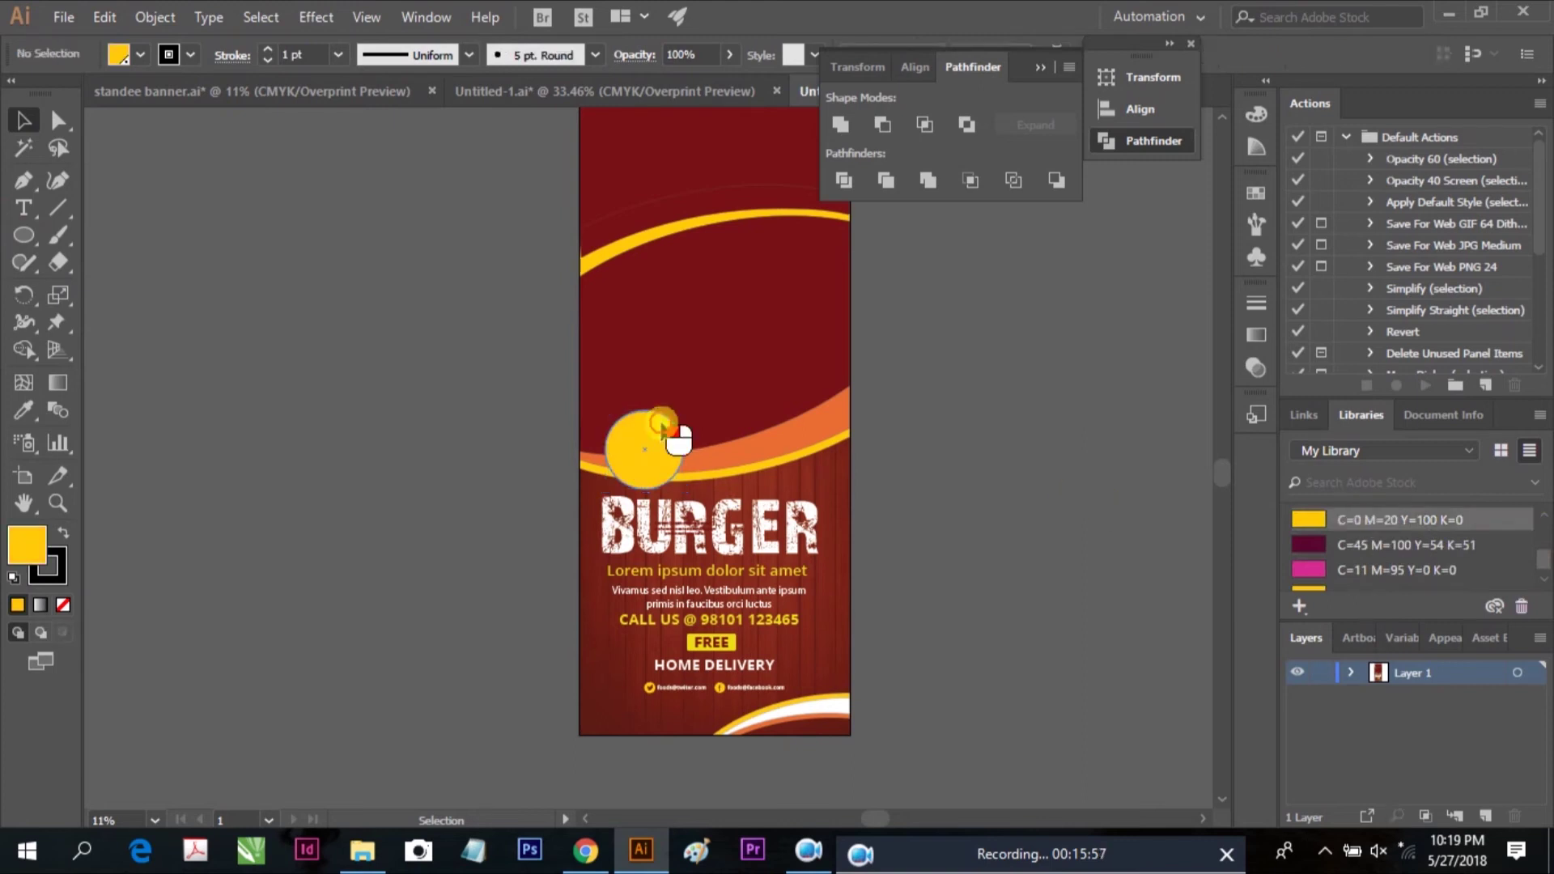
Nudge the circle slightly upward and give it an 8 pt outline
left_click(305, 56)
left_click(188, 55)
left_click(188, 55)
key("Return")
left_click(782, 594)
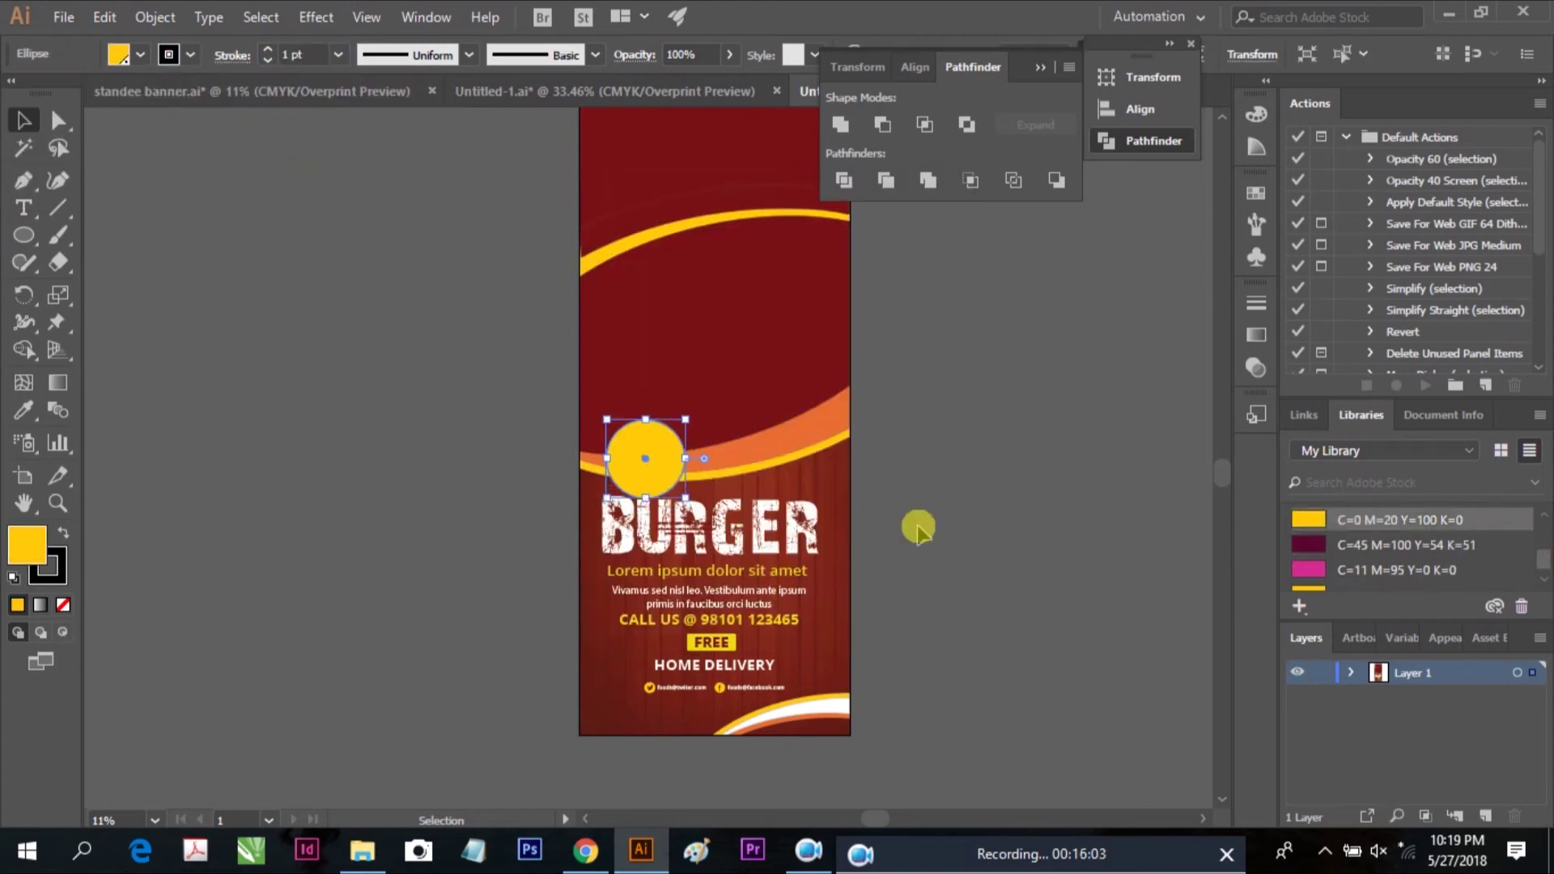
scroll(634, 447, "up", 3)
left_click_drag(635, 430, 626, 416)
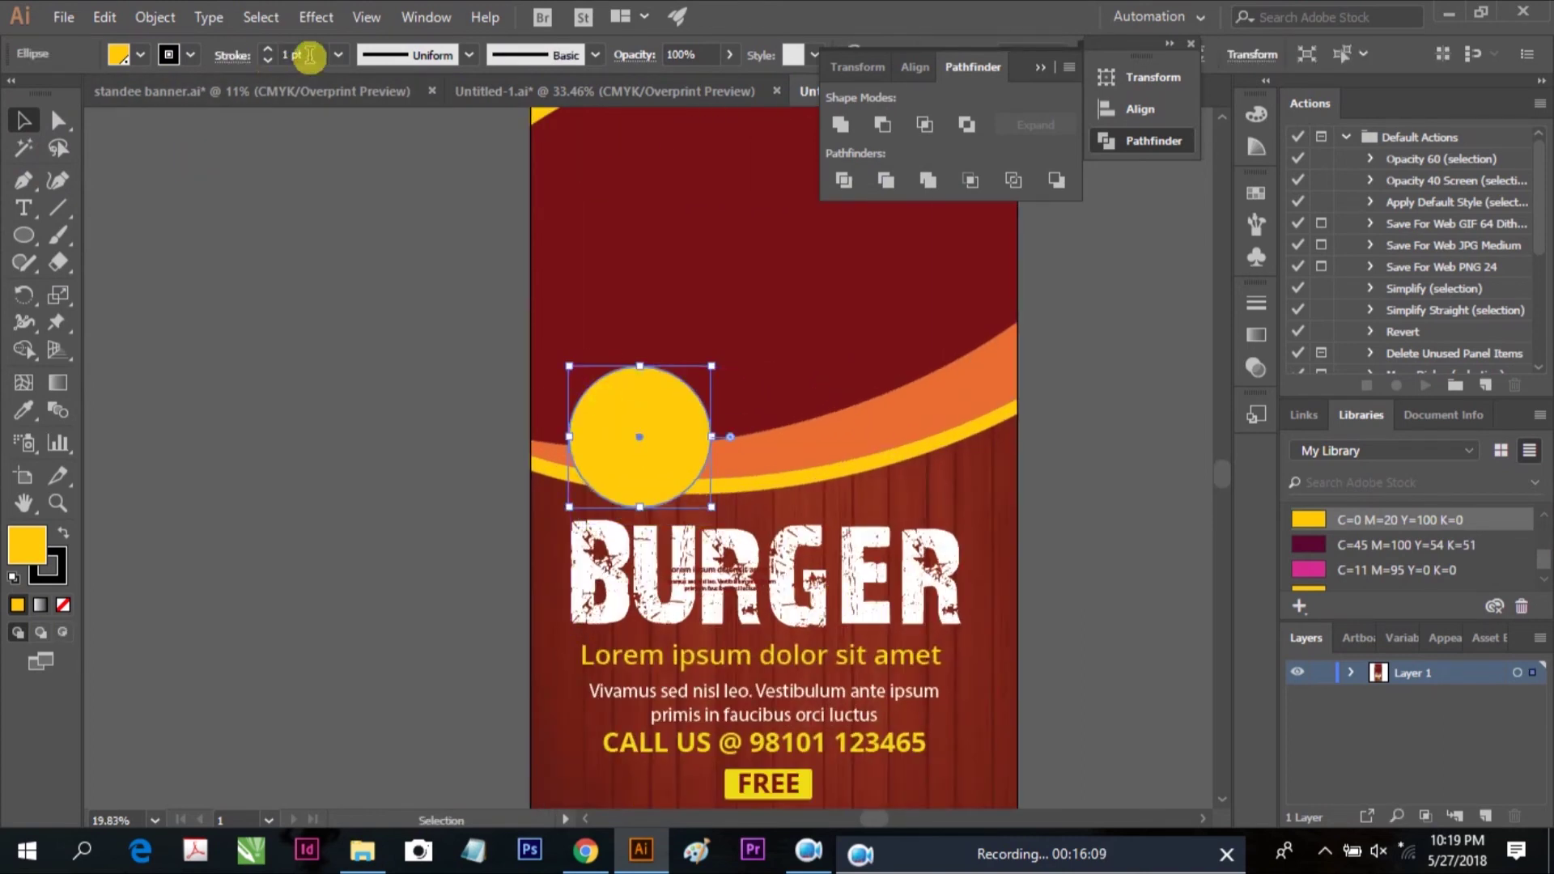
type("8")
key("Return")
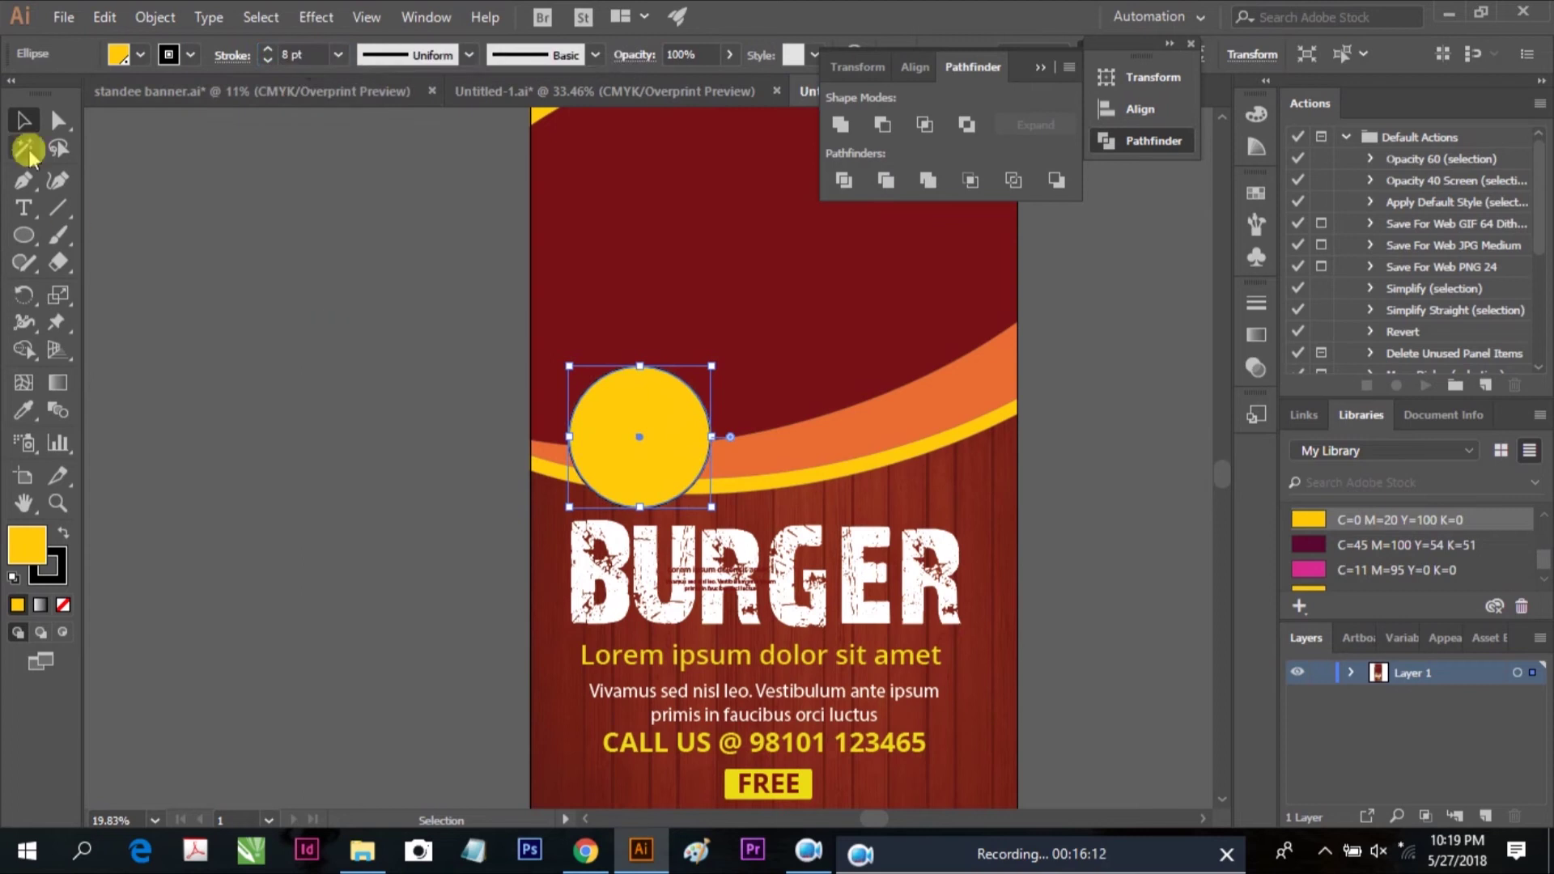
Change the circle's fill to dark red #791316
left_click(202, 231)
scroll(534, 344, "up", 2)
left_click(534, 344)
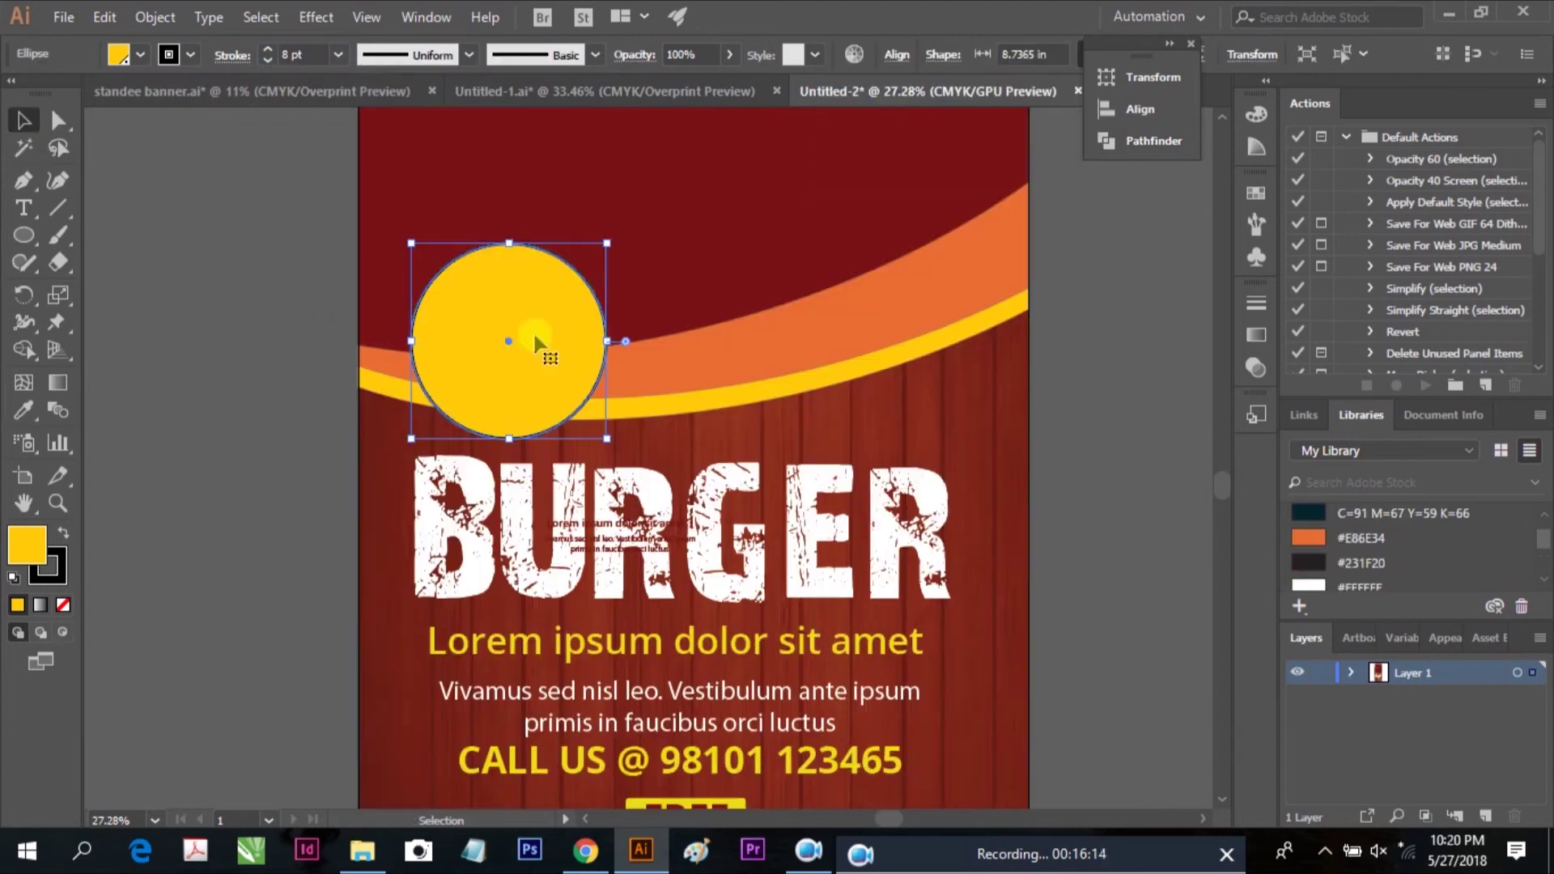
scroll(1542, 546, "down", 5)
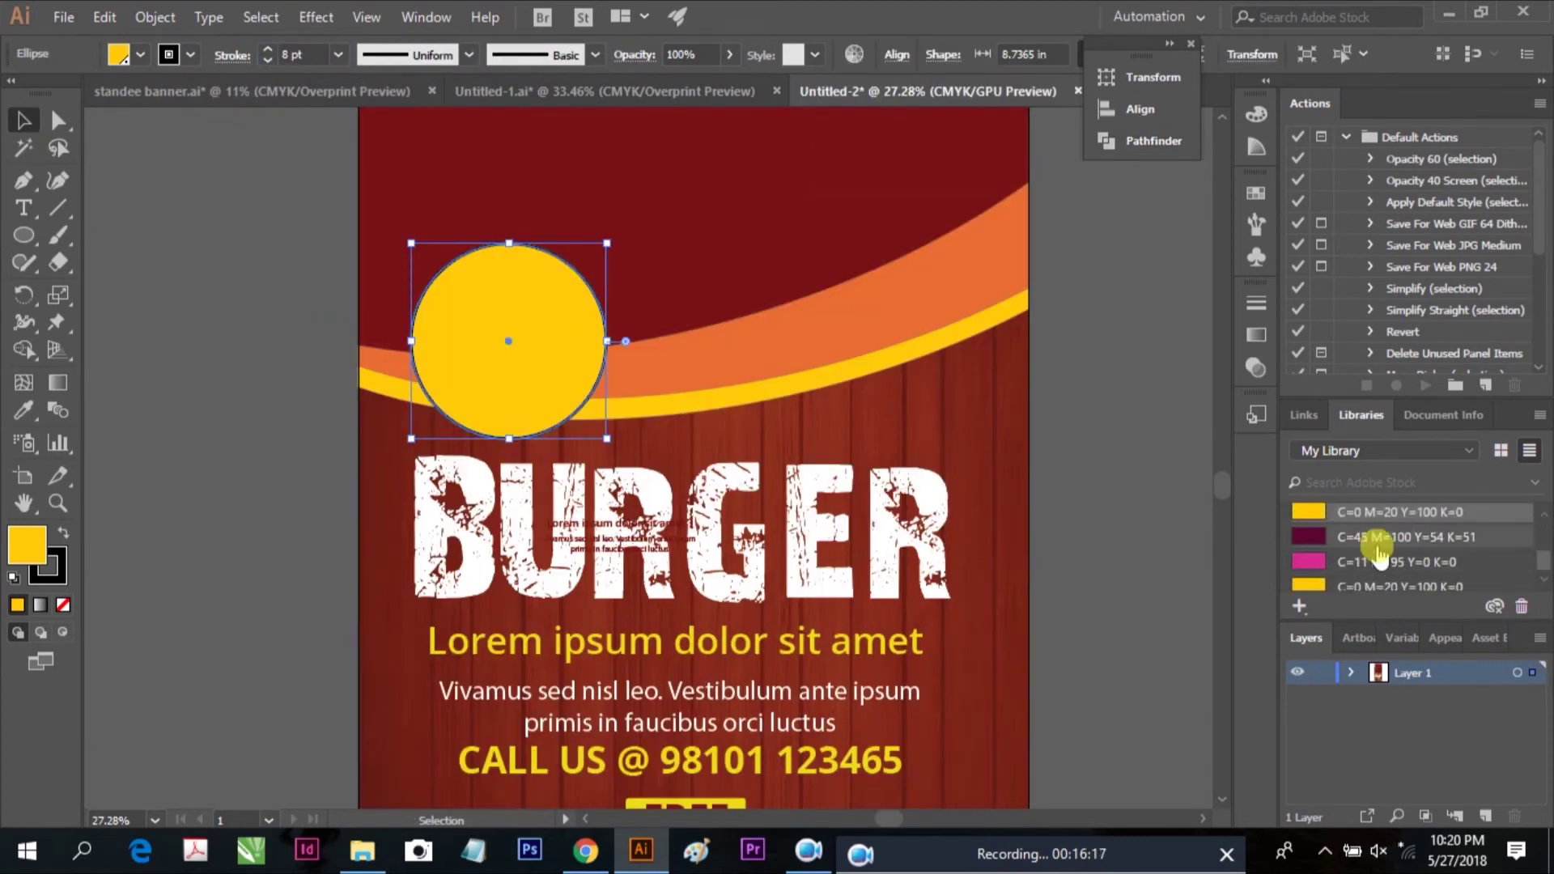
left_click(1367, 538)
scroll(1537, 538, "down", 5)
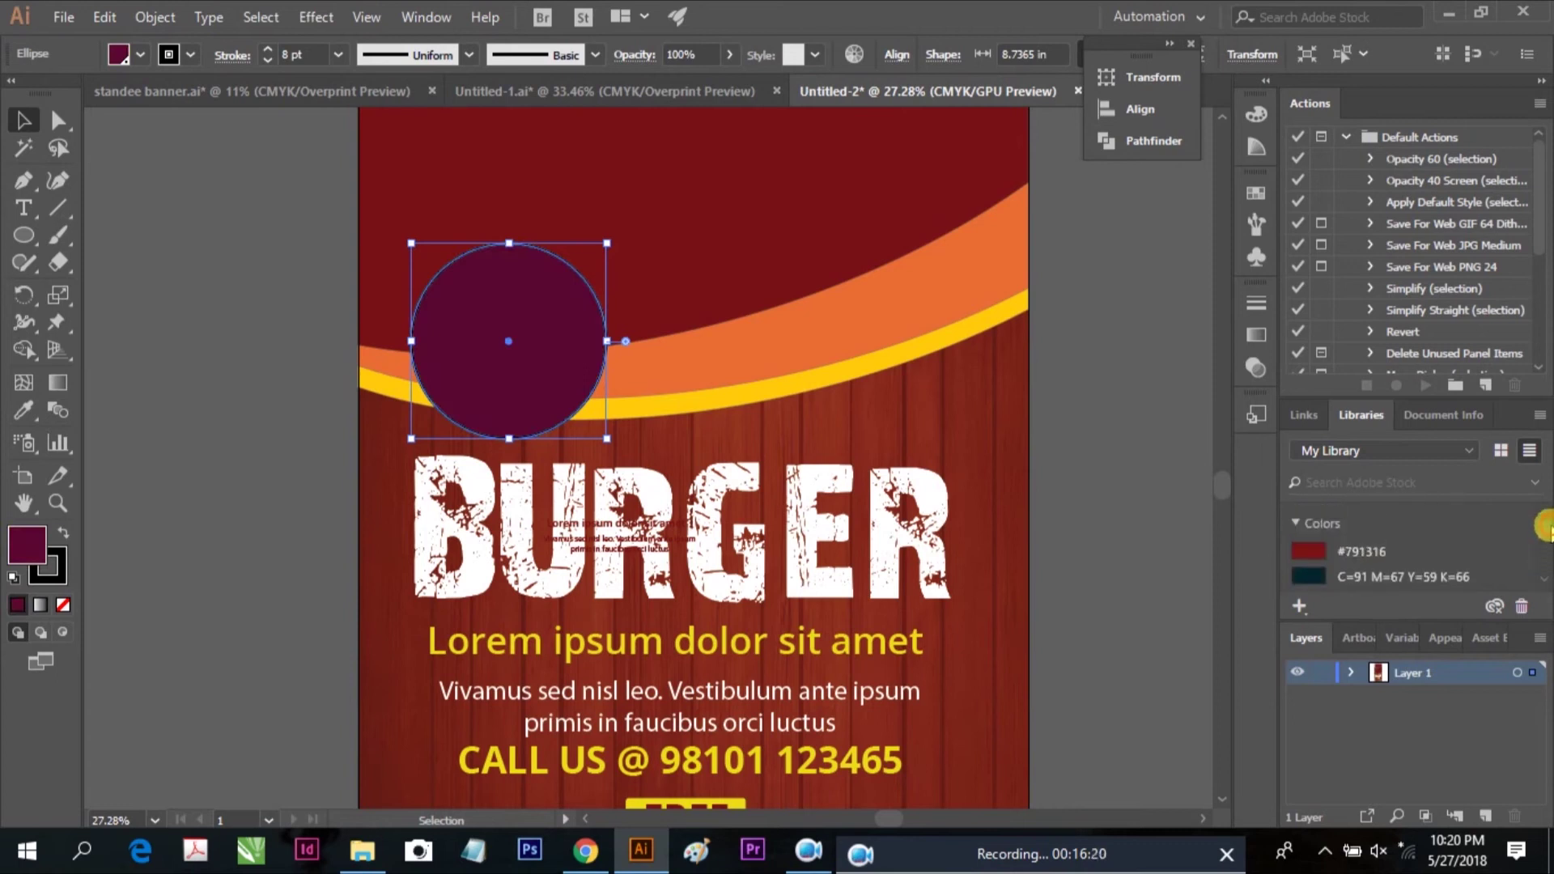
left_click(1367, 552)
Give the circle a 15 pt white outline
left_click(301, 55)
type("15")
key("Return")
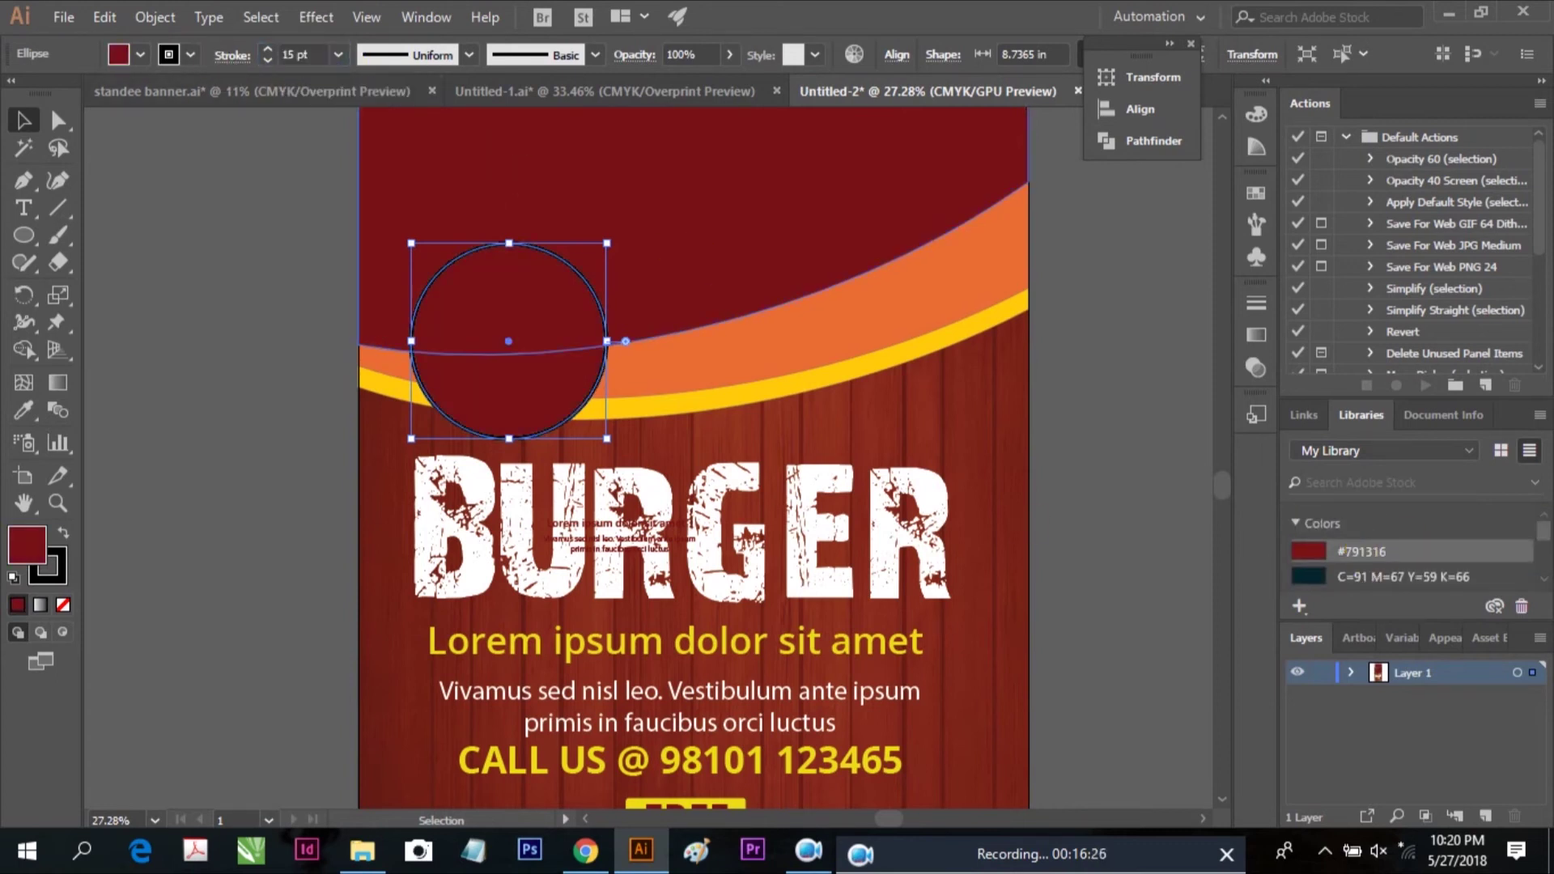
left_click(168, 55)
left_click(46, 91)
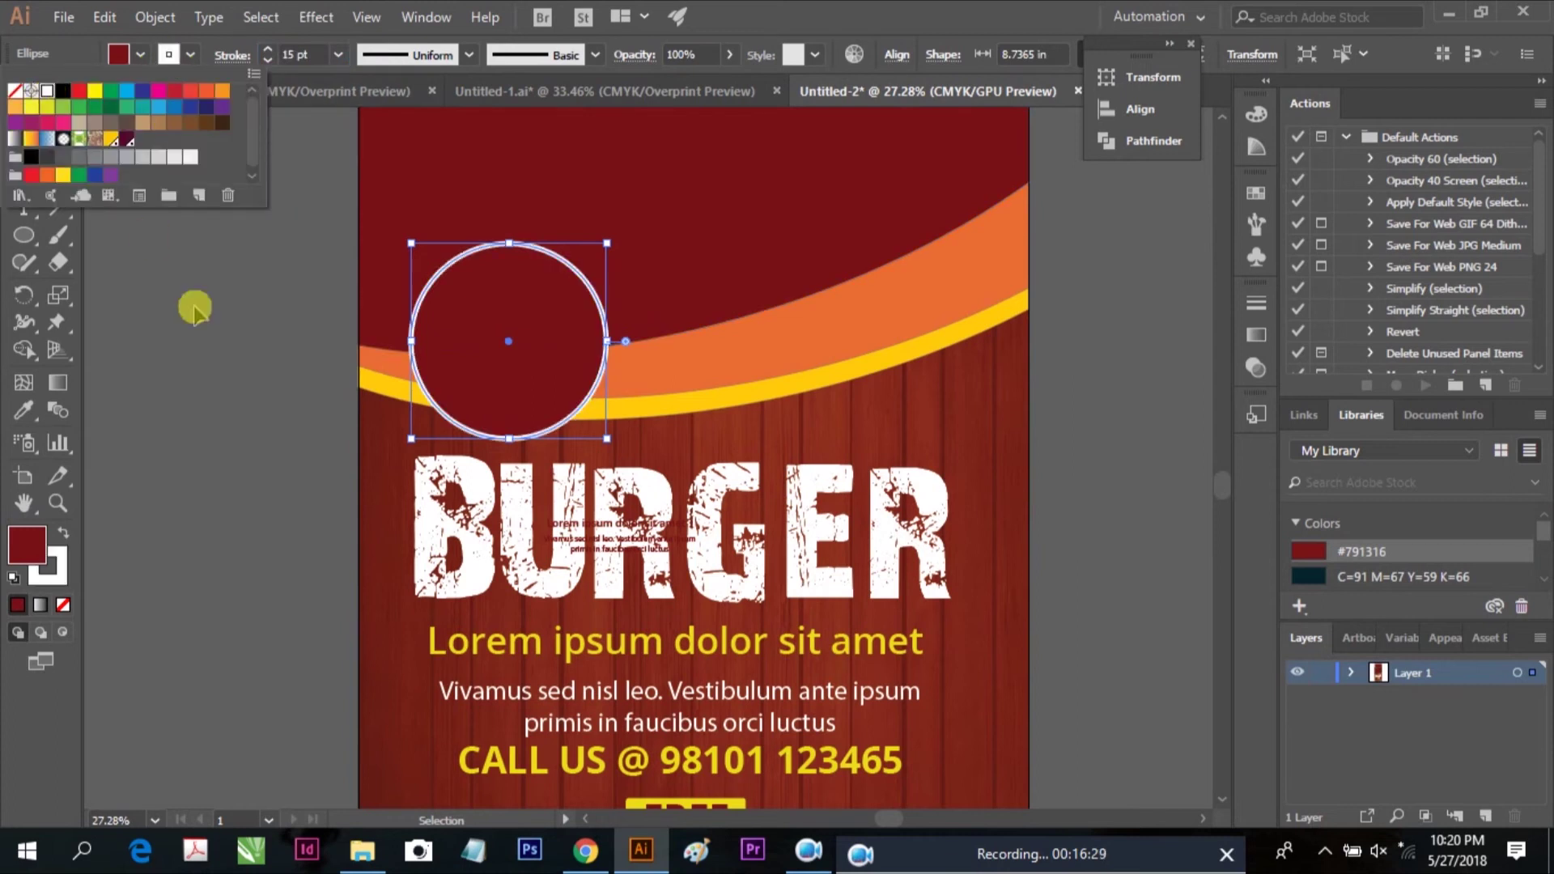
left_click(319, 387)
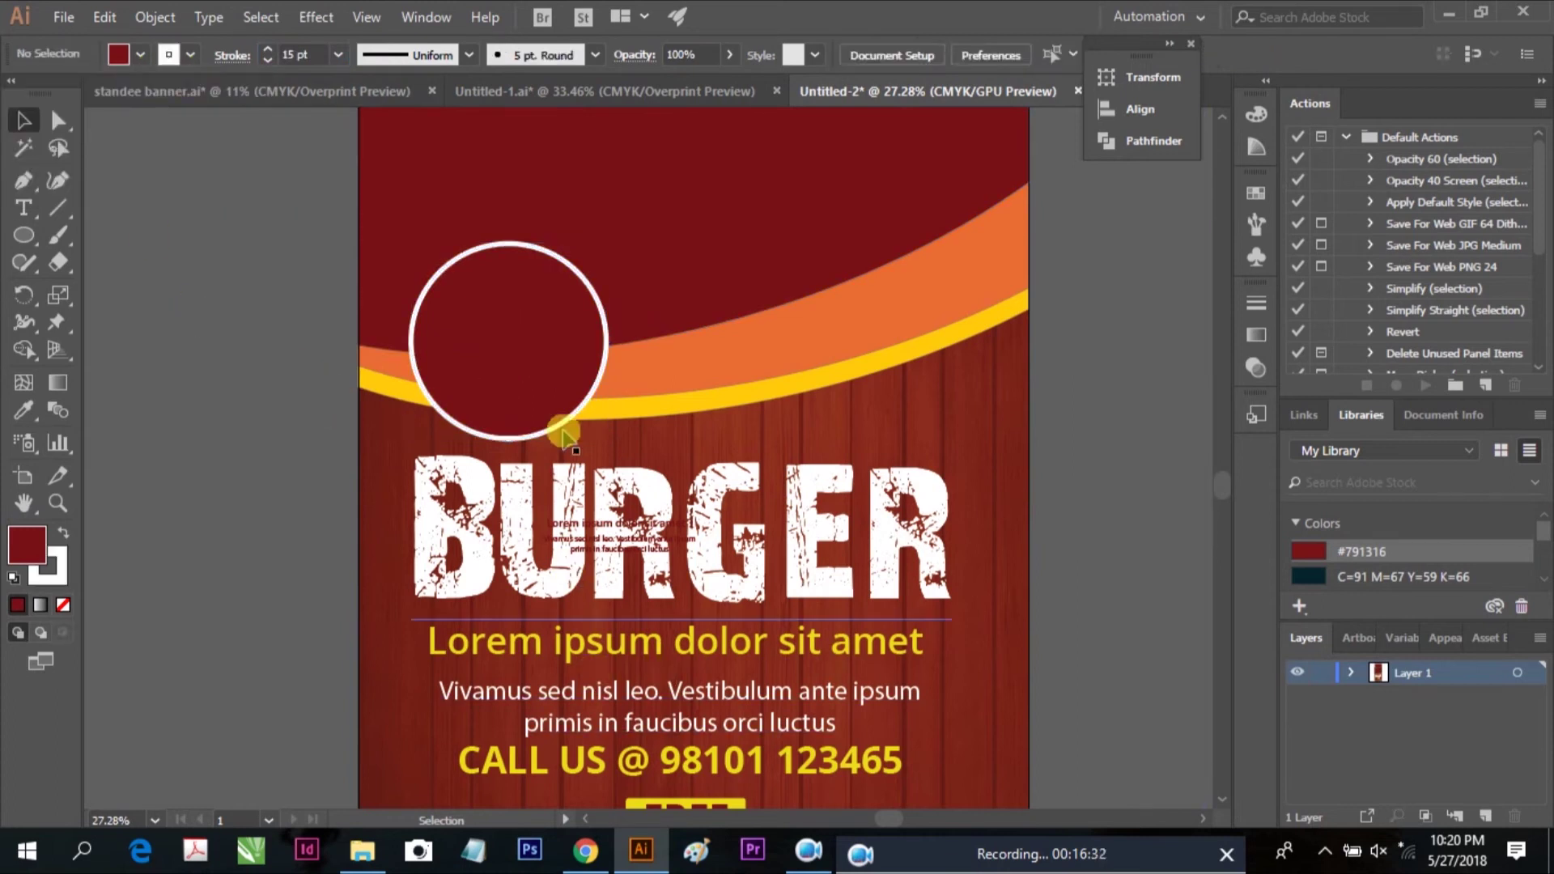
left_click(24, 208)
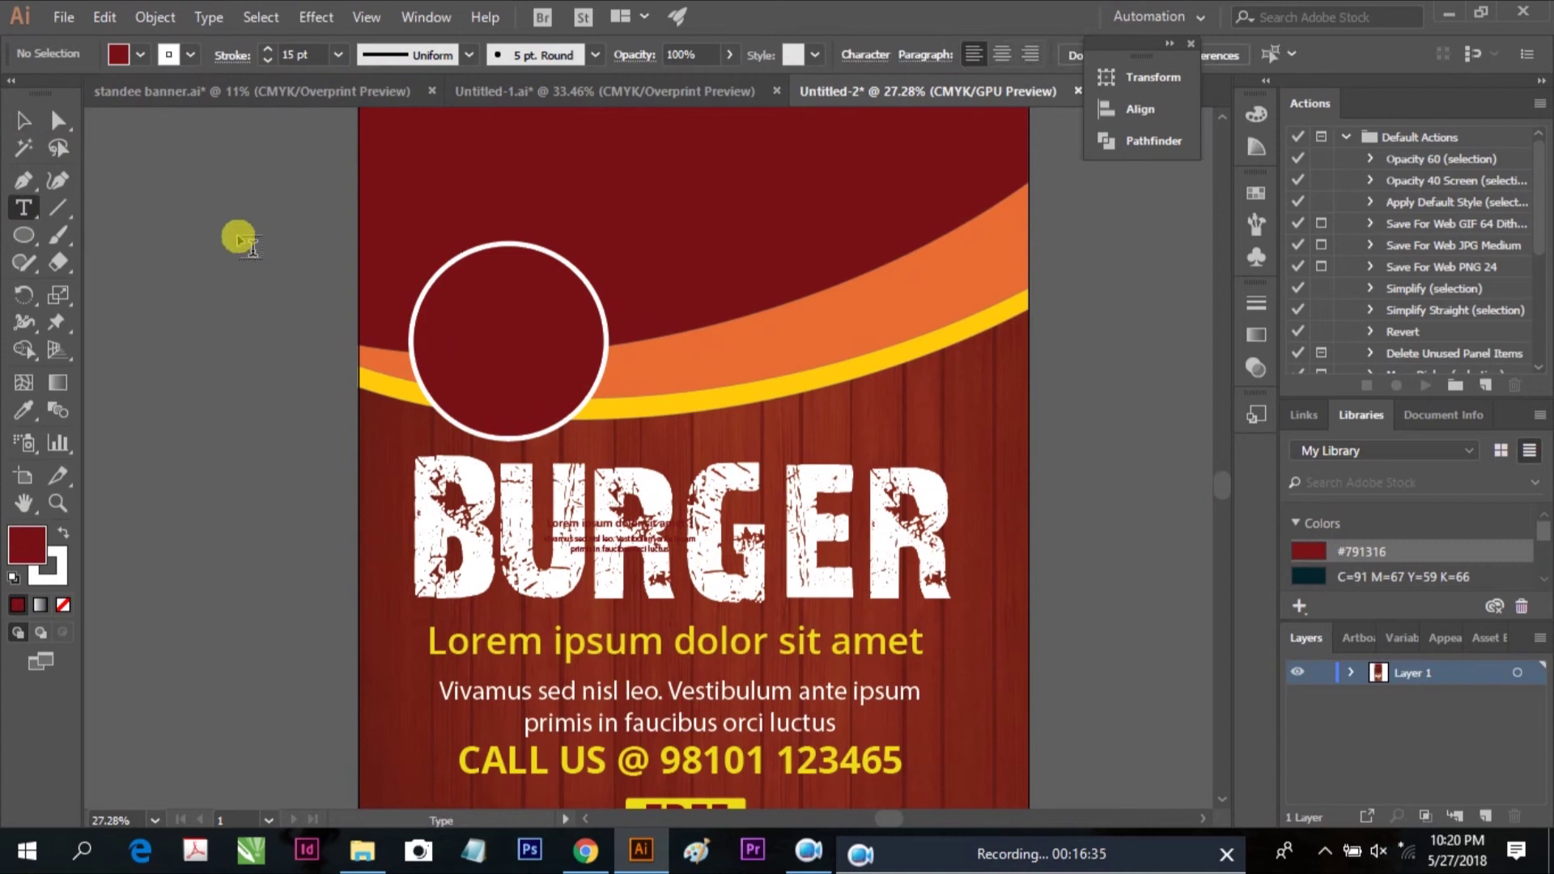
Type the $15 OFF text and move it, enlarged, into the circle
left_click(264, 236)
left_click_drag(242, 223, 513, 235)
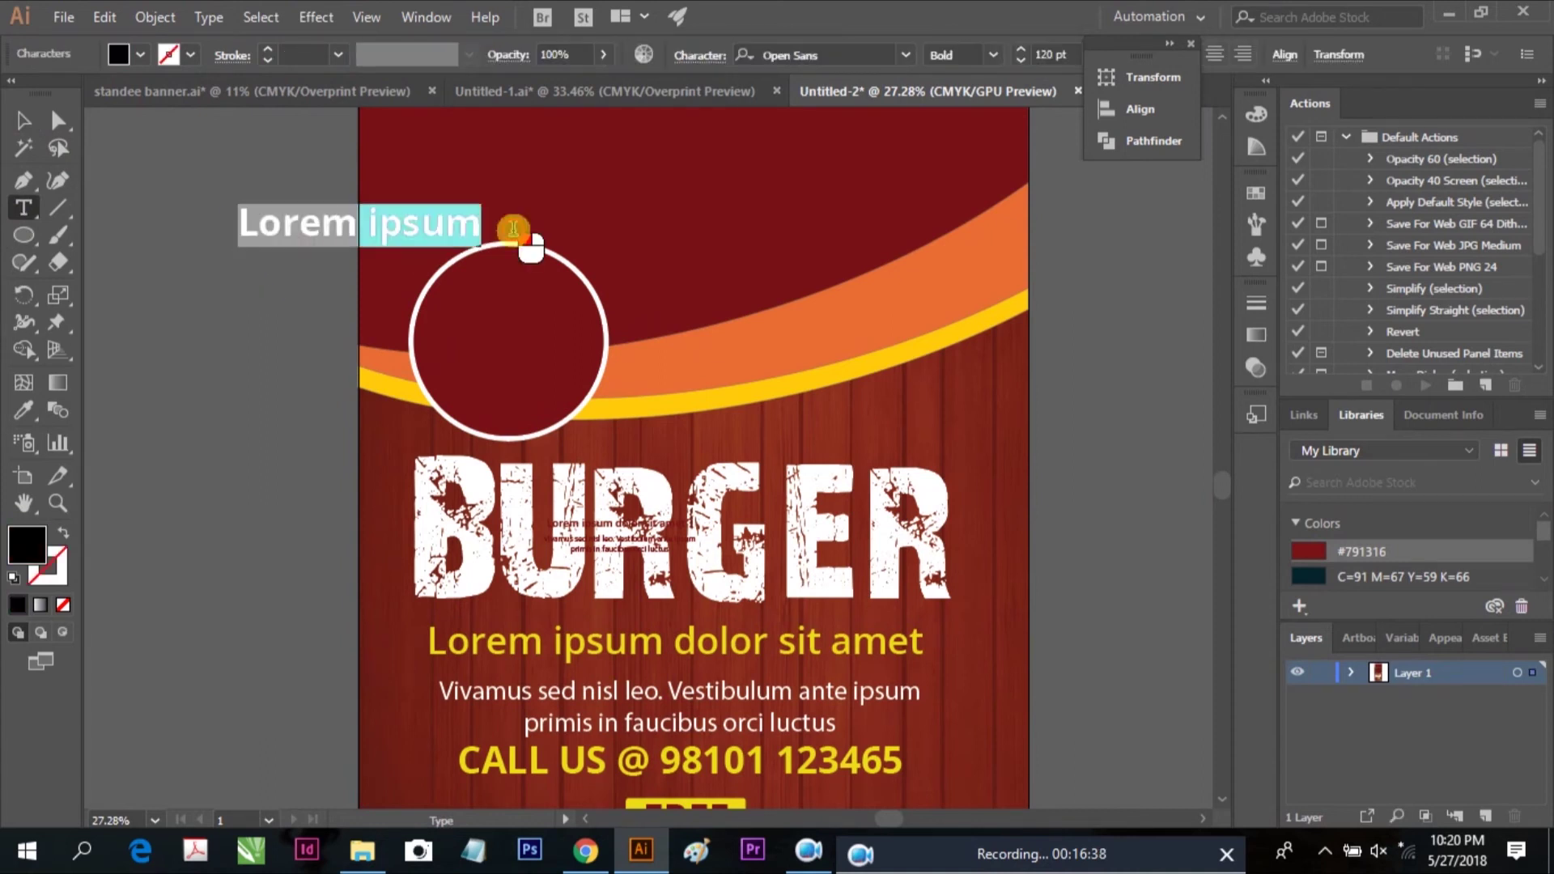
type("$15")
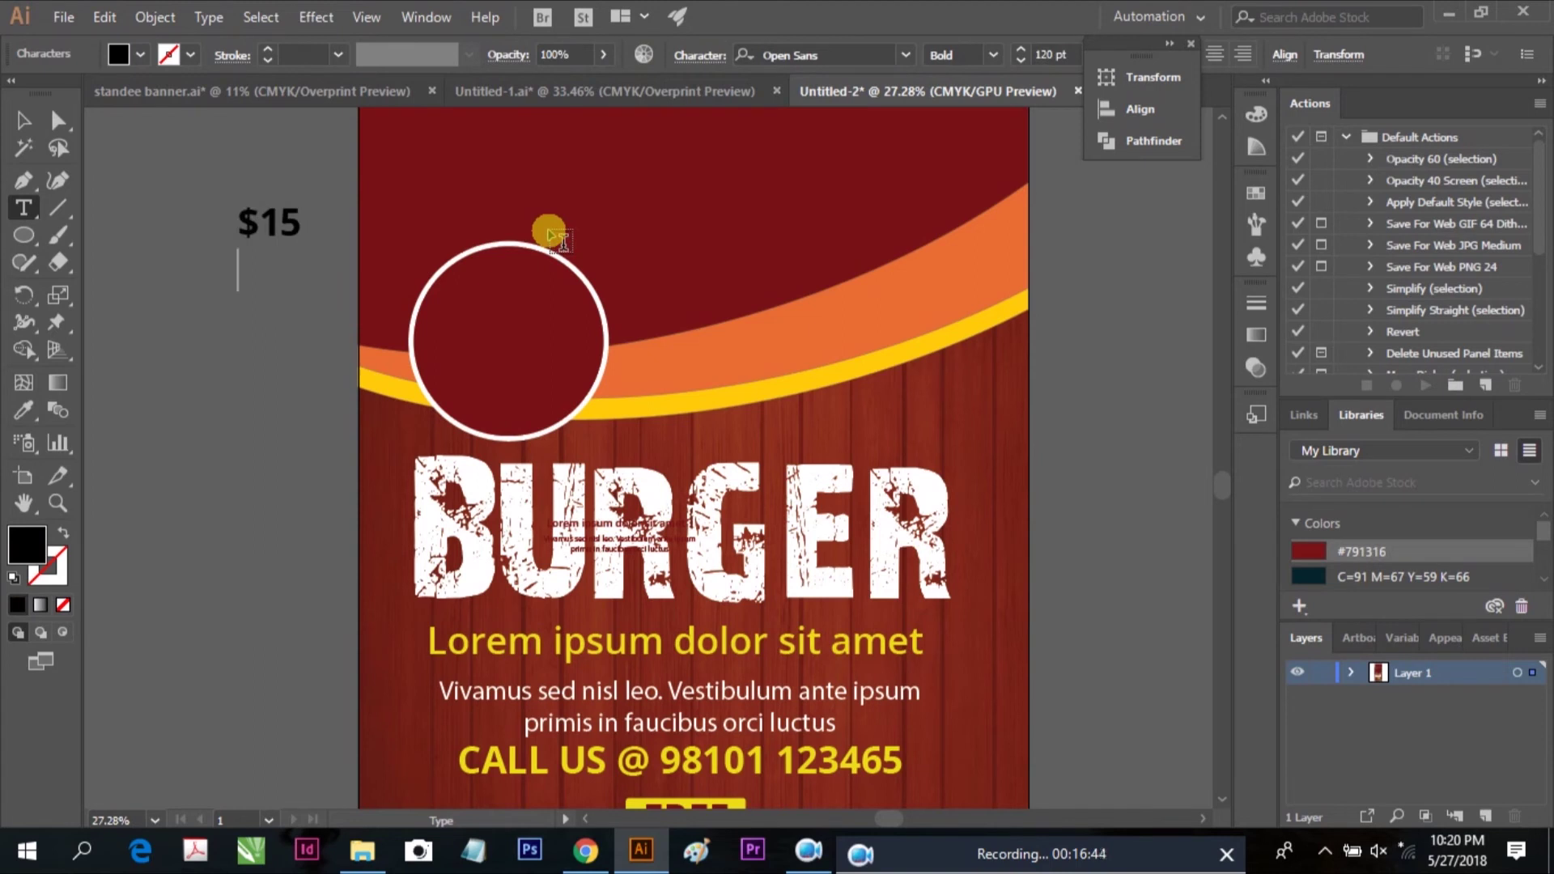
left_click(23, 120)
left_click_drag(282, 233, 567, 297)
left_click_drag(468, 389, 470, 390)
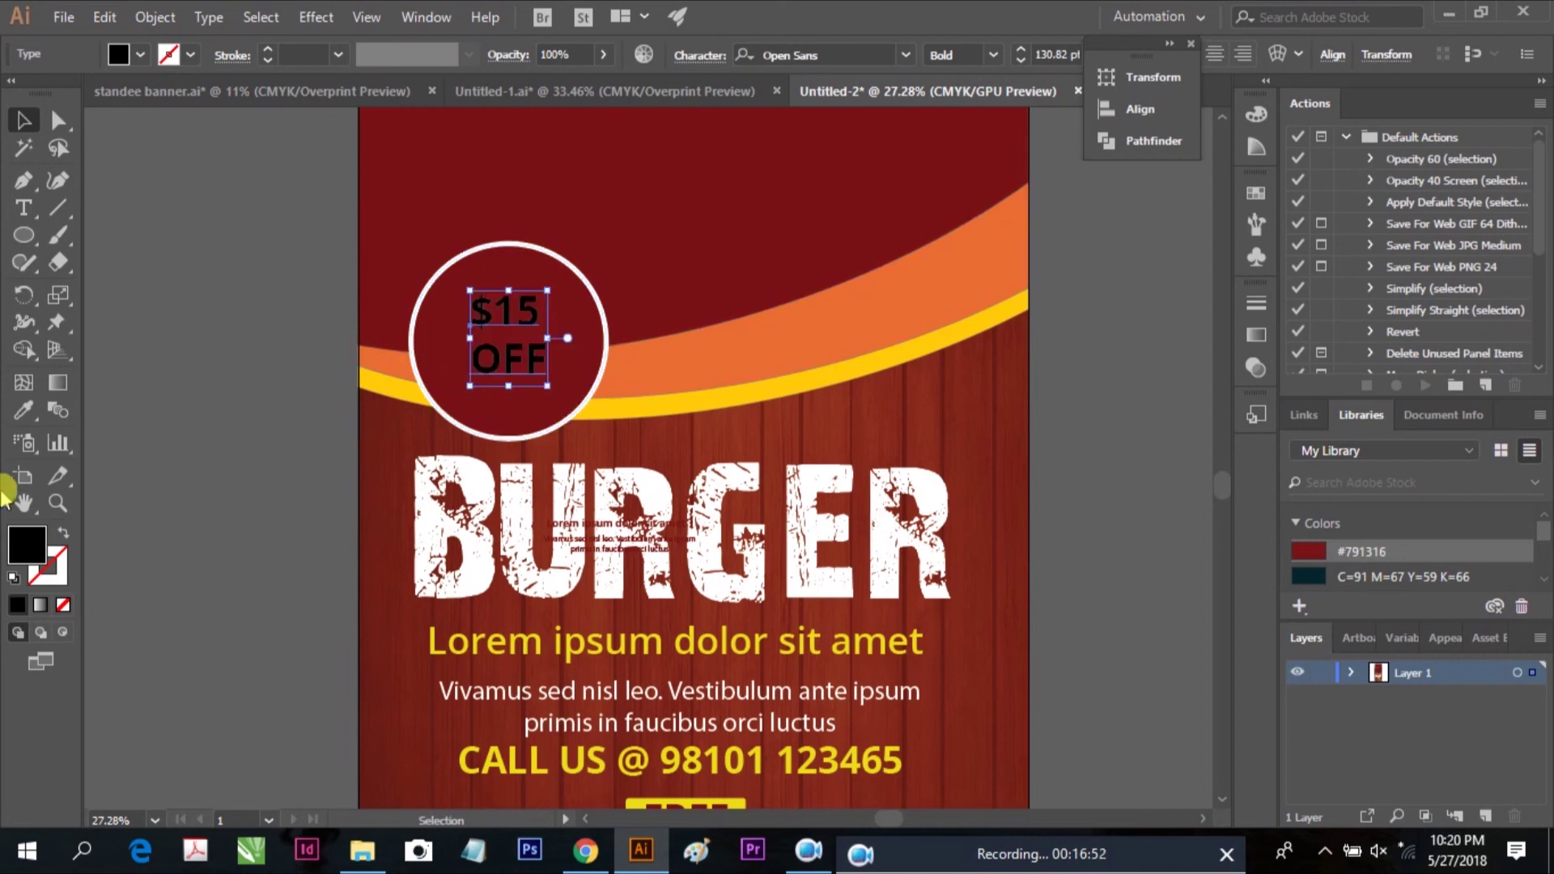
Sample the yellow band with the Eyedropper to colour the $15 OFF text yellow
left_click(24, 411)
left_click(624, 408)
key("shift+grave")
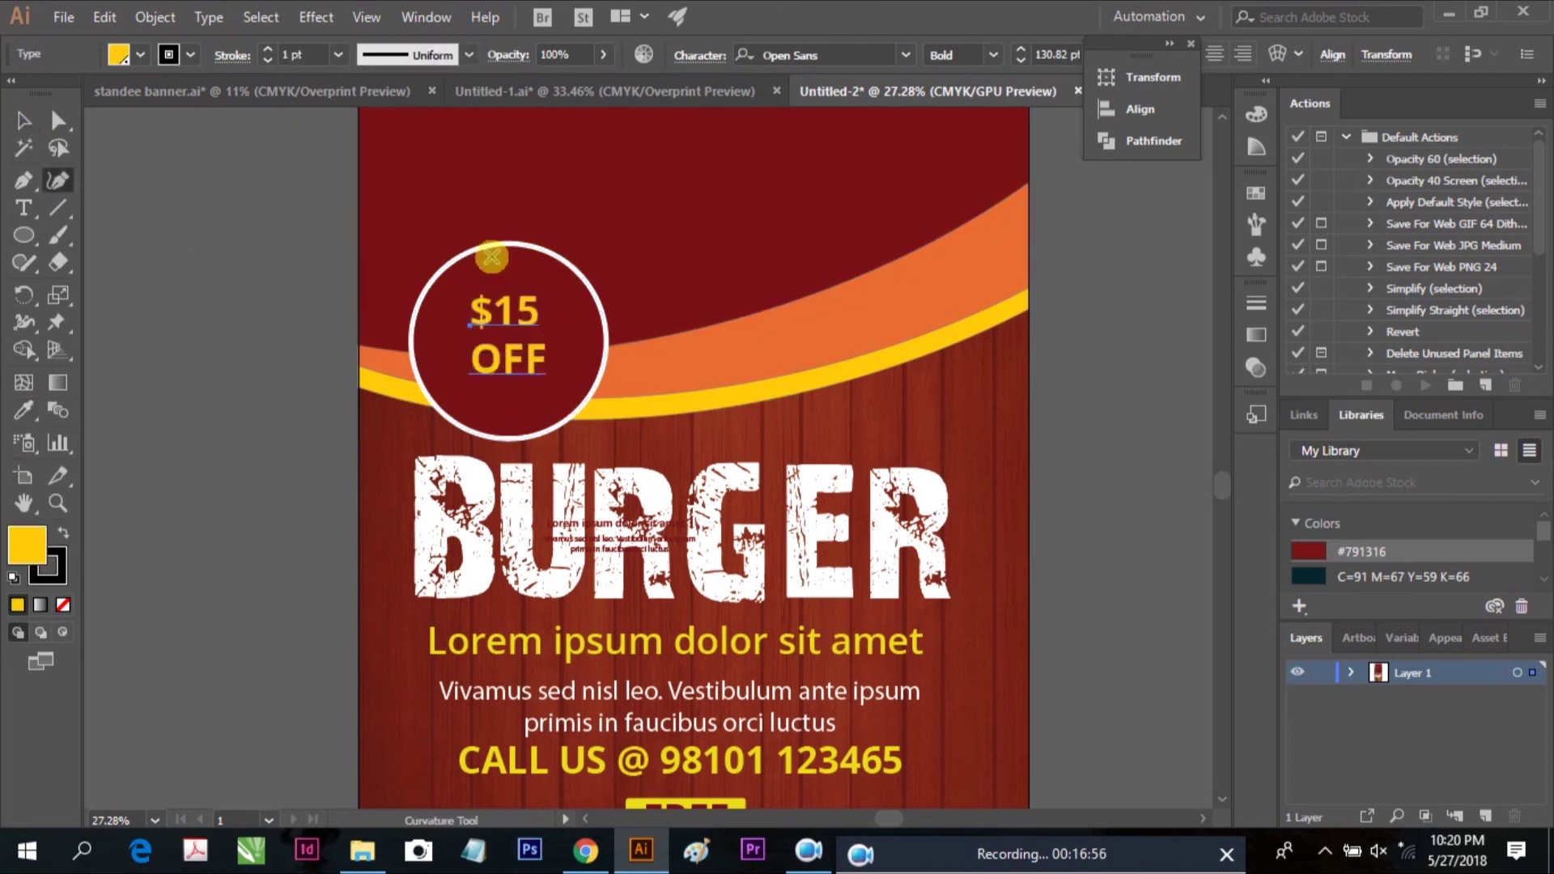
double_click(23, 121)
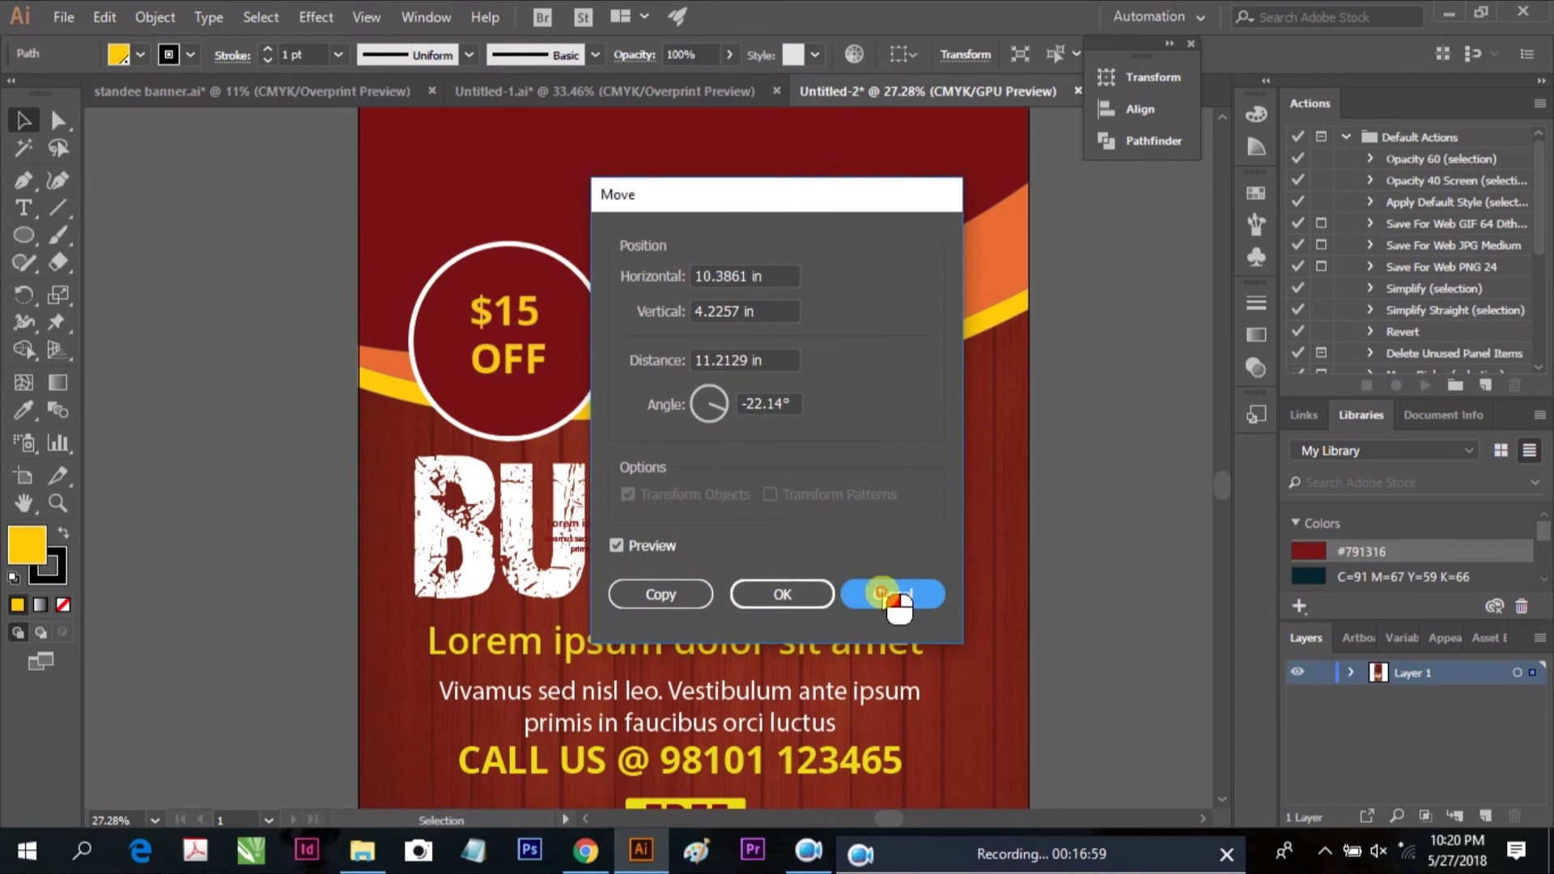
left_click(895, 597)
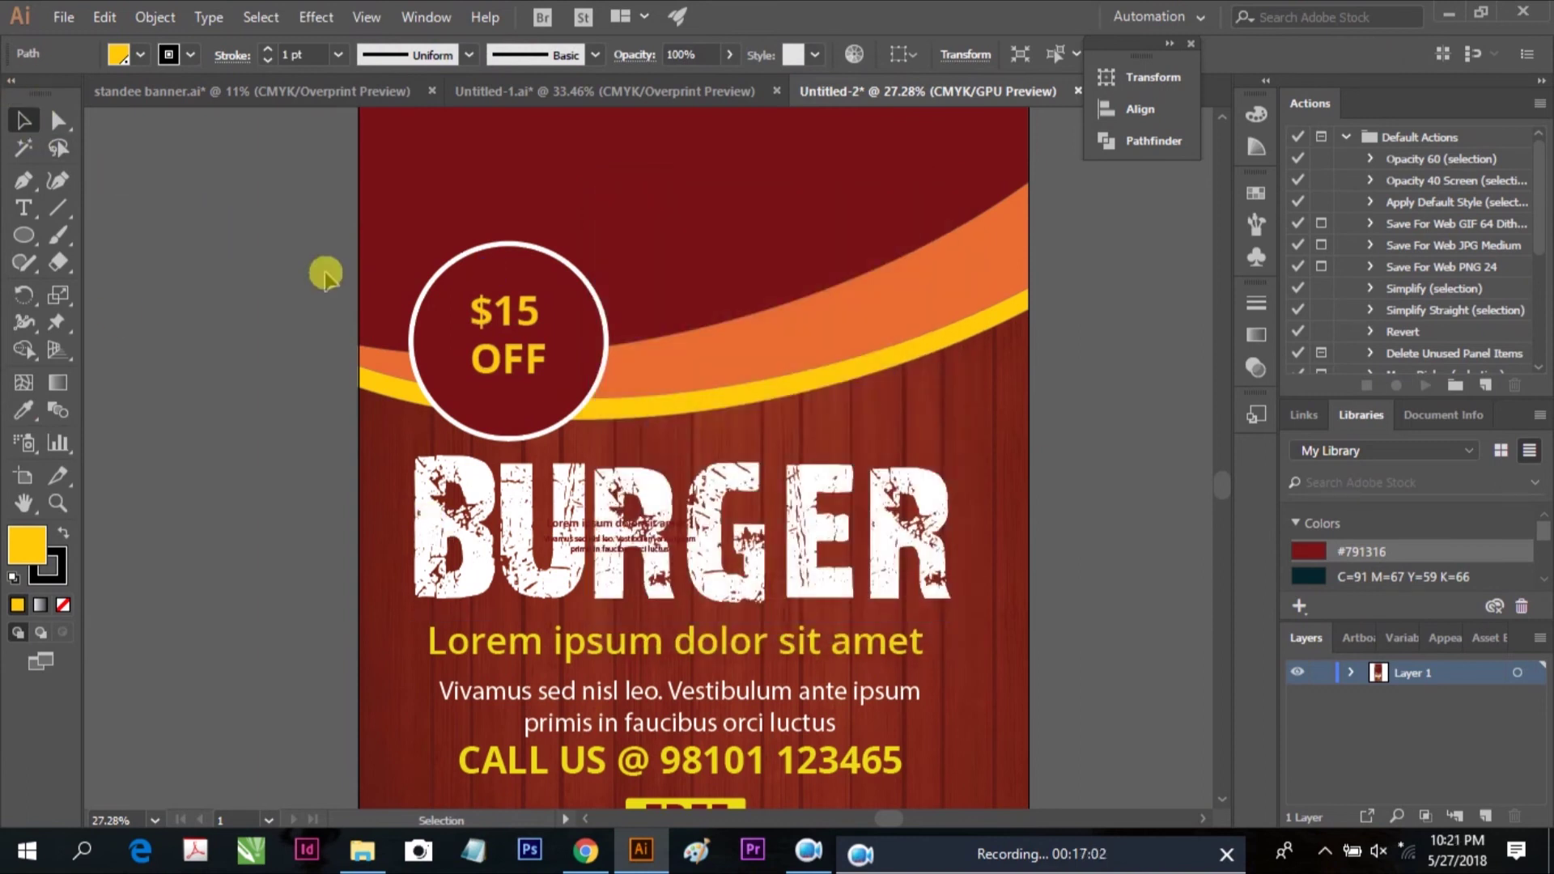
Shrink the circle from both corners and centre the $15 OFF text inside it
left_click(462, 249)
left_click_drag(415, 245, 441, 272)
left_click_drag(607, 437, 580, 411)
left_click(354, 361)
left_click(497, 322)
left_click(537, 277, "shift")
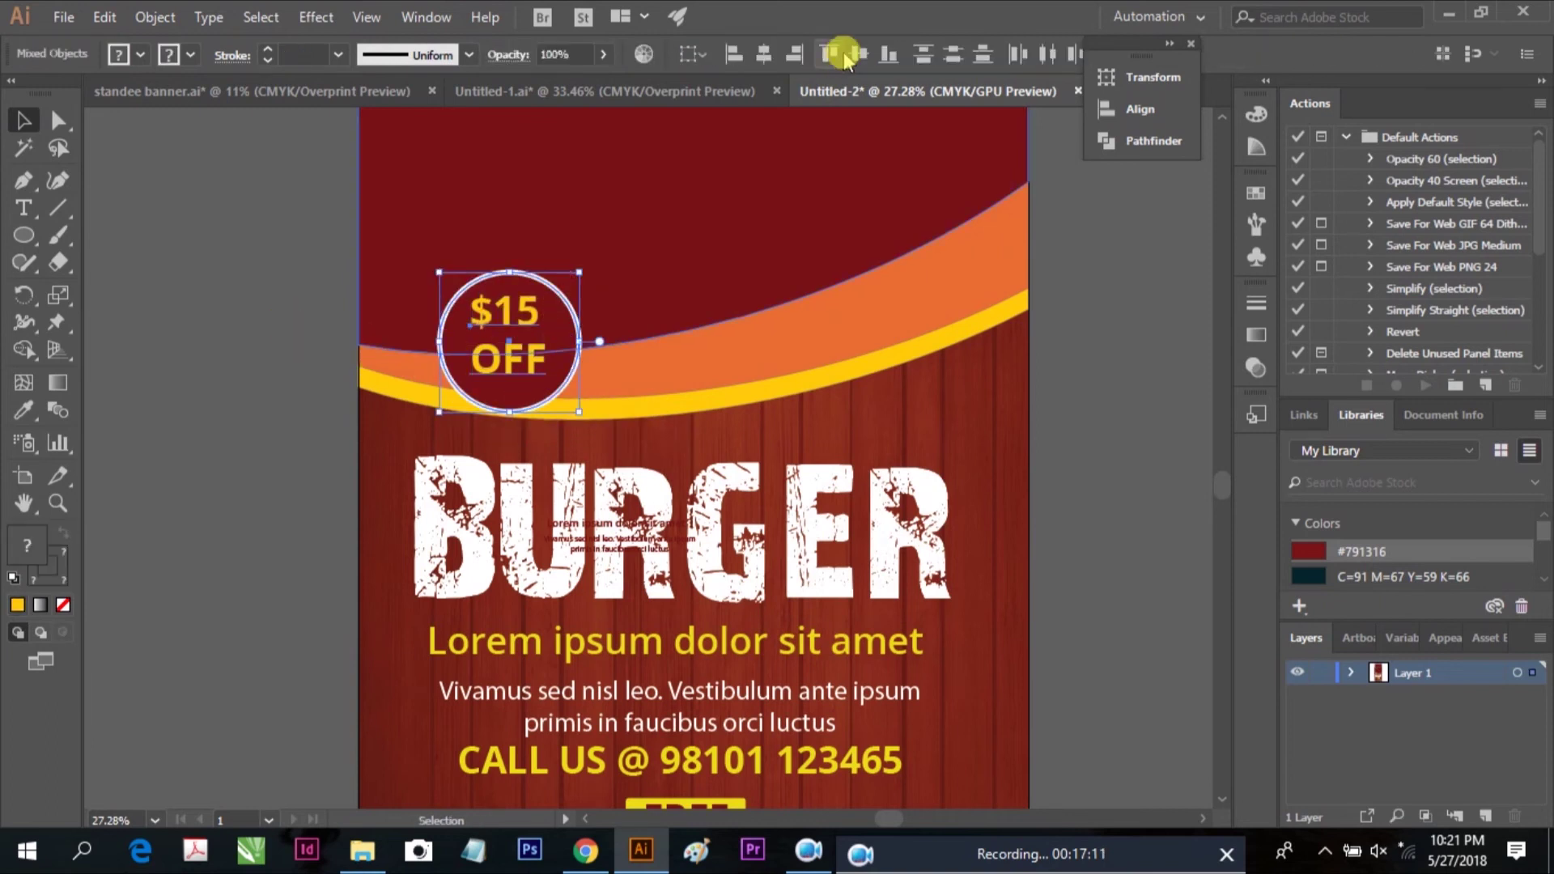
left_click(632, 149)
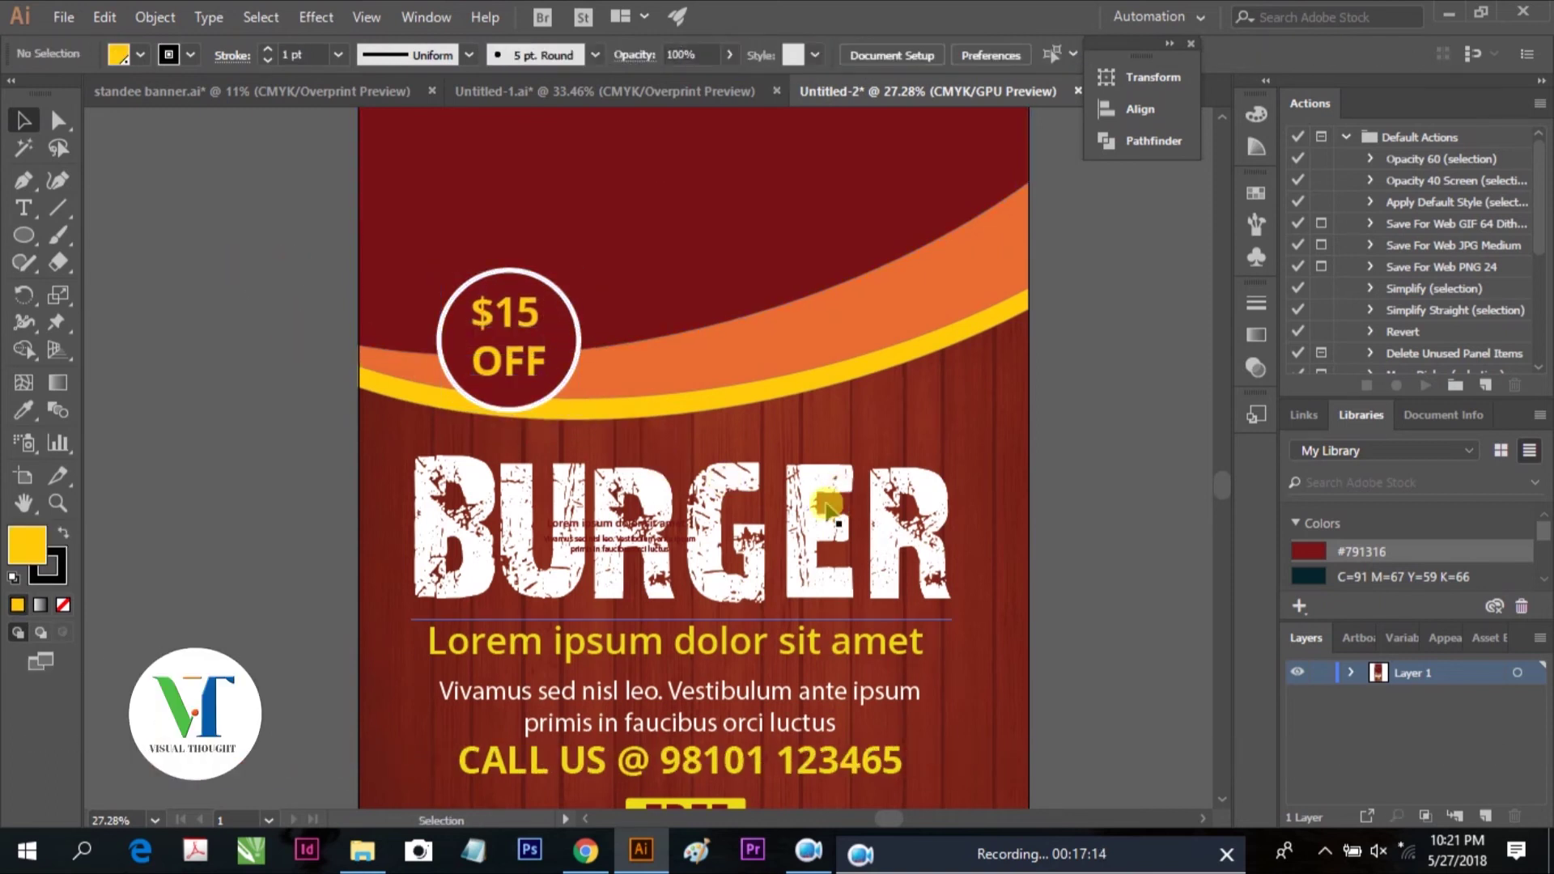
Delete the stray Lorem ipsum text above the banner
left_click_drag(826, 506, 775, 583)
scroll(775, 583, "up", 6)
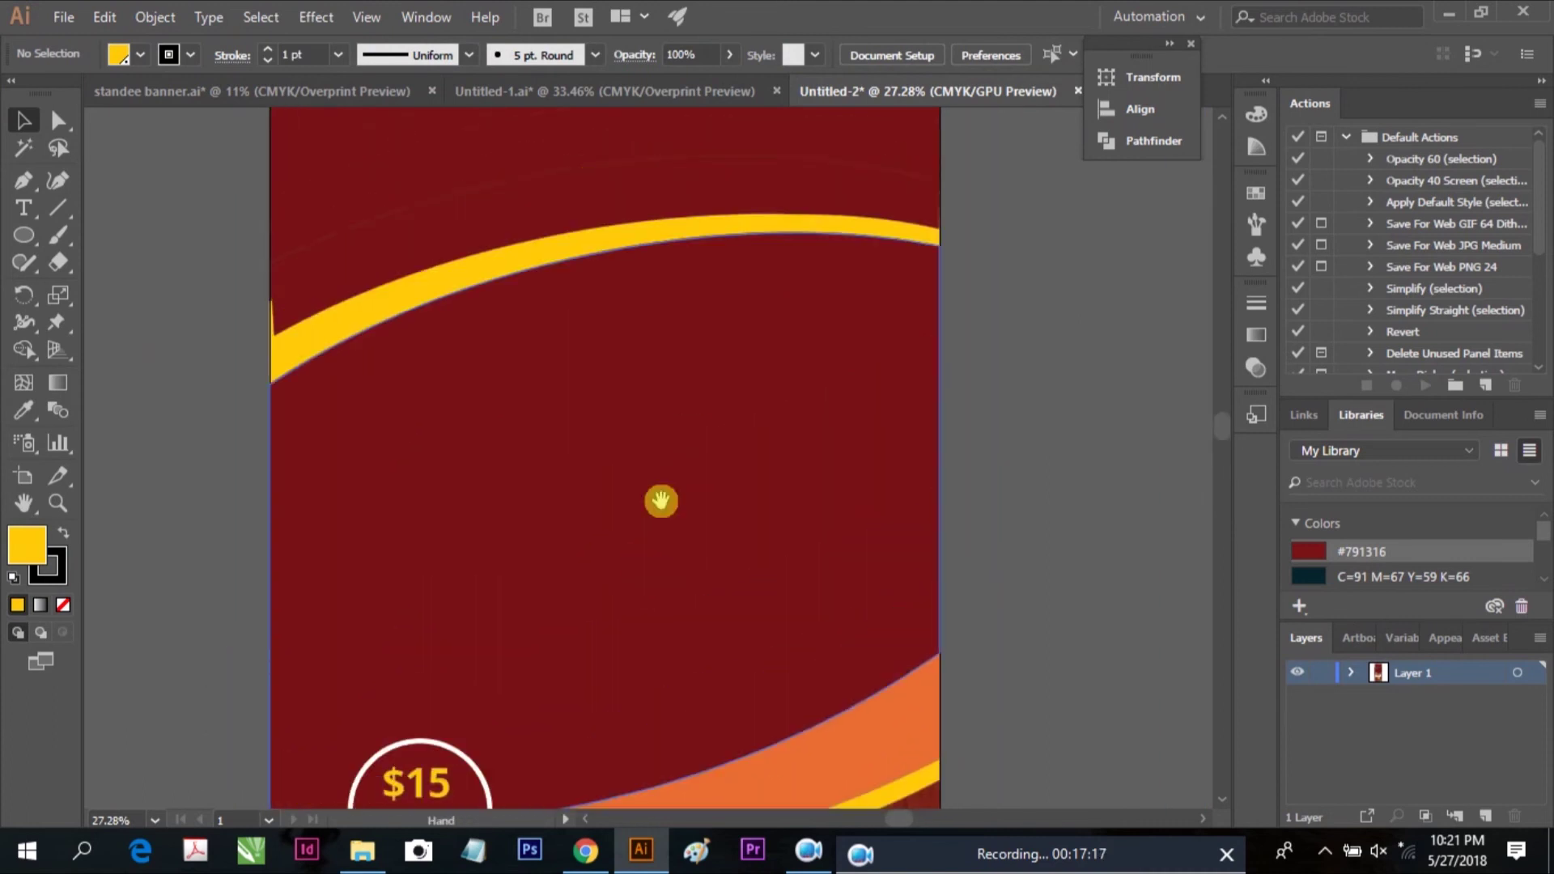
left_click(601, 356)
scroll(652, 513, "up", 3)
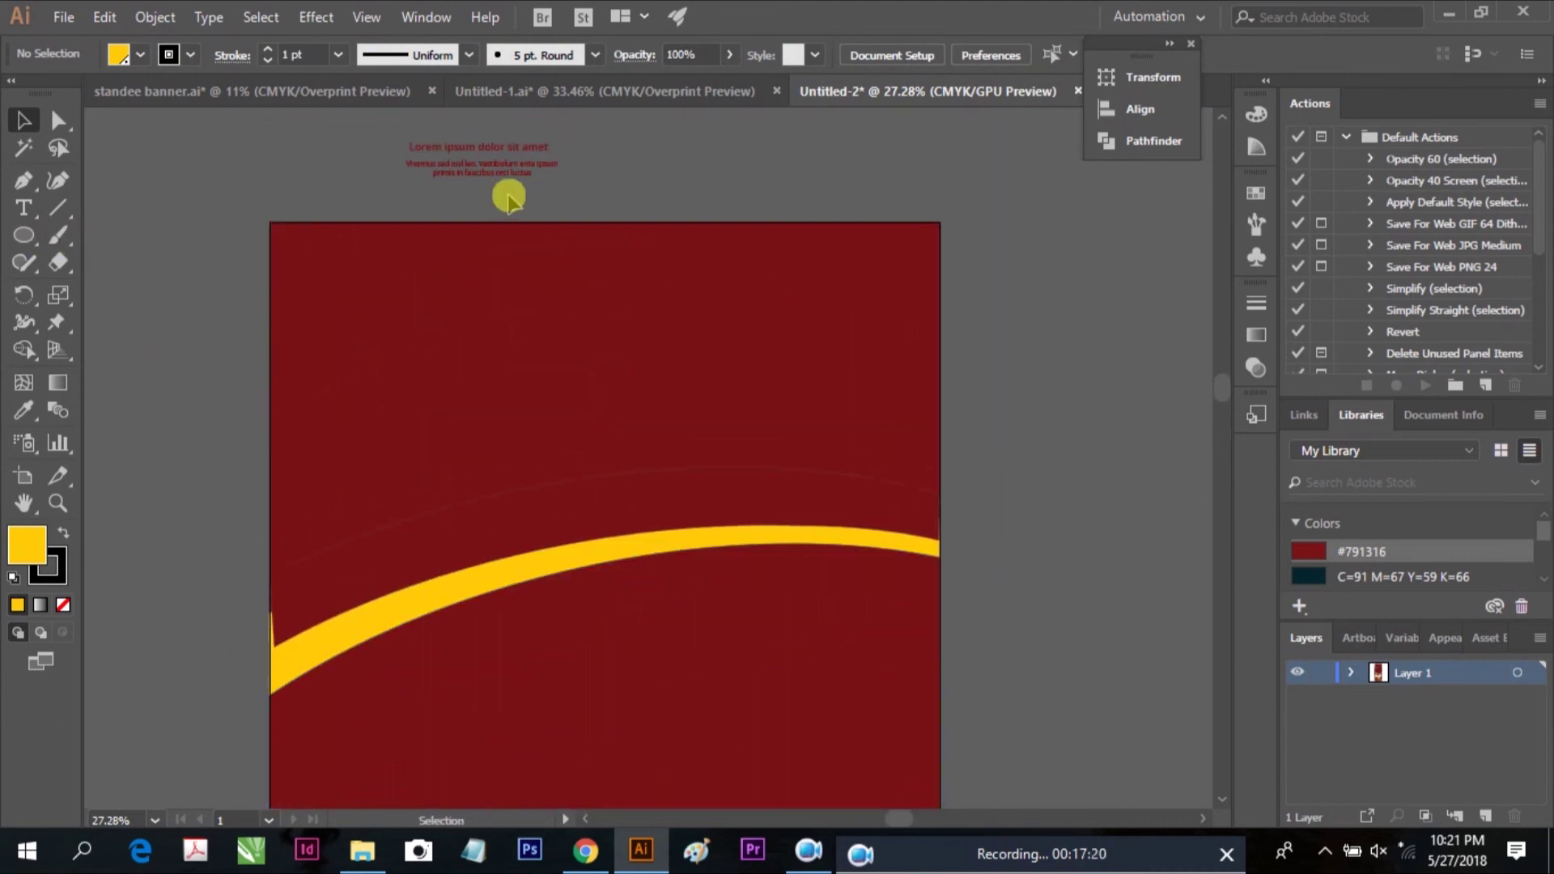
left_click_drag(373, 138, 508, 195)
key("Delete")
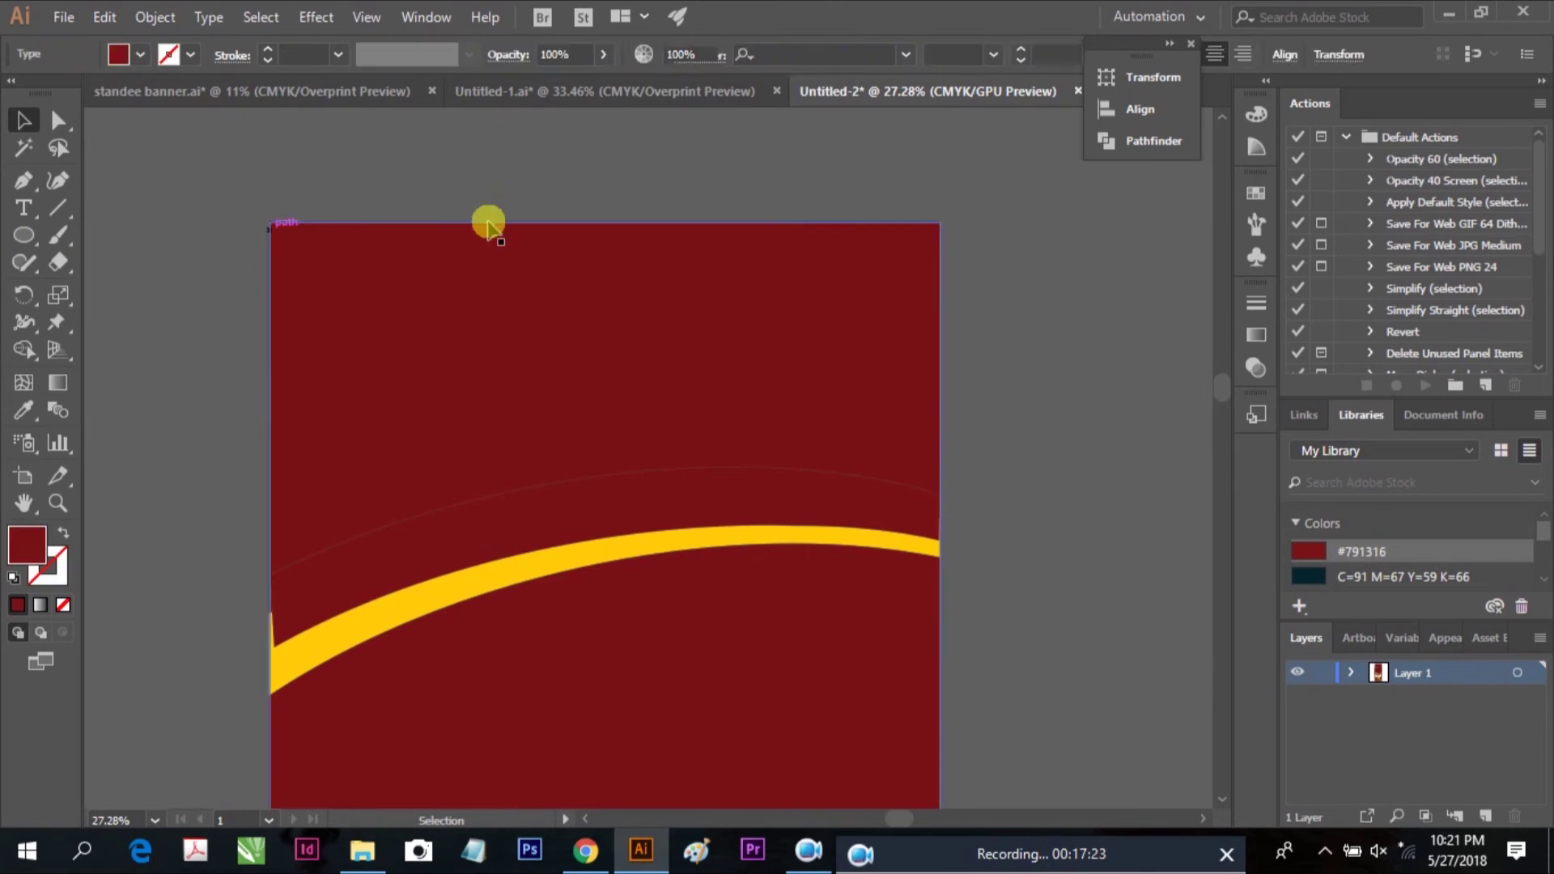
Draw a rectangle over the banner's top and fill it orange #E86E34
left_click_drag(24, 235, 108, 243)
mouse_move(271, 223)
left_mouse_down()
mouse_move(583, 381)
mouse_move(930, 614)
mouse_move(941, 647)
left_mouse_up()
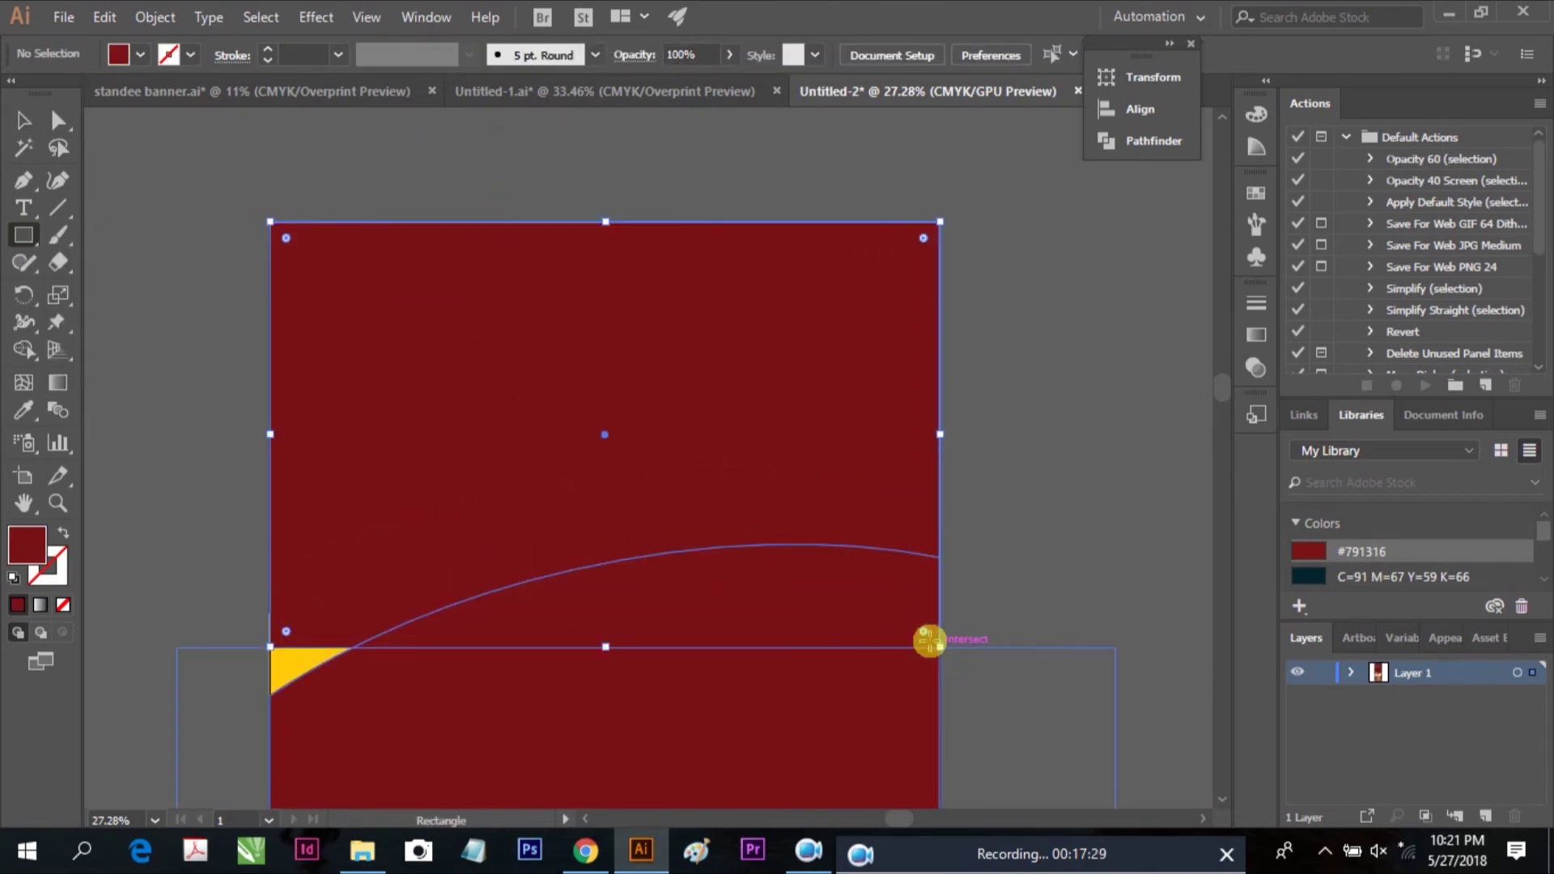
scroll(1463, 546, "down", 2)
left_click(1463, 541)
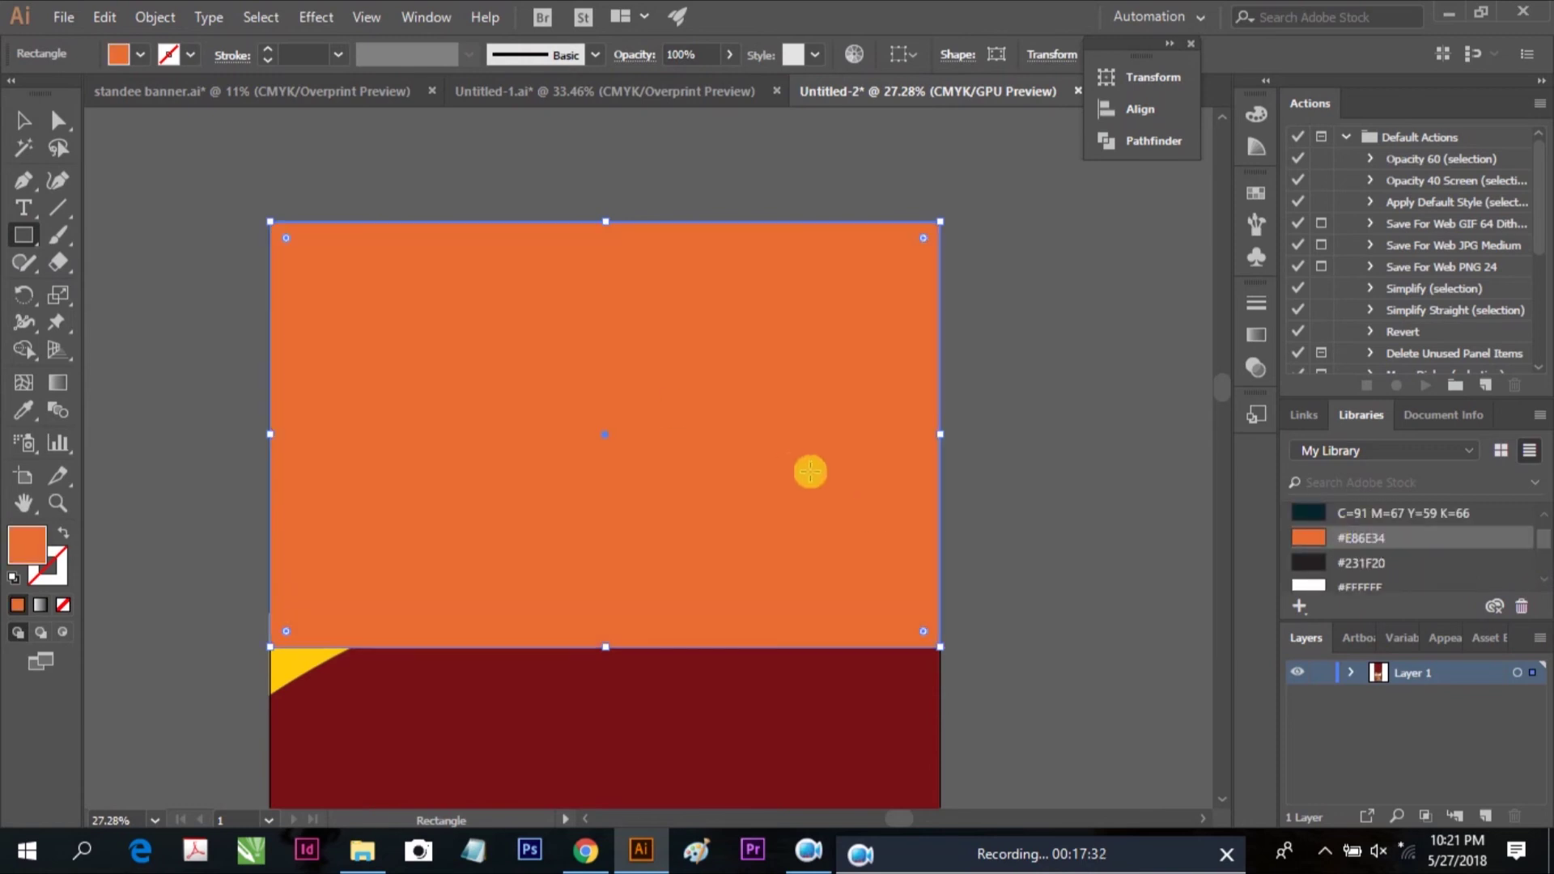
Send the orange rectangle behind the dark red arc and yellow band, just above the background
left_click(21, 117)
right_click(393, 282)
mouse_move(580, 639)
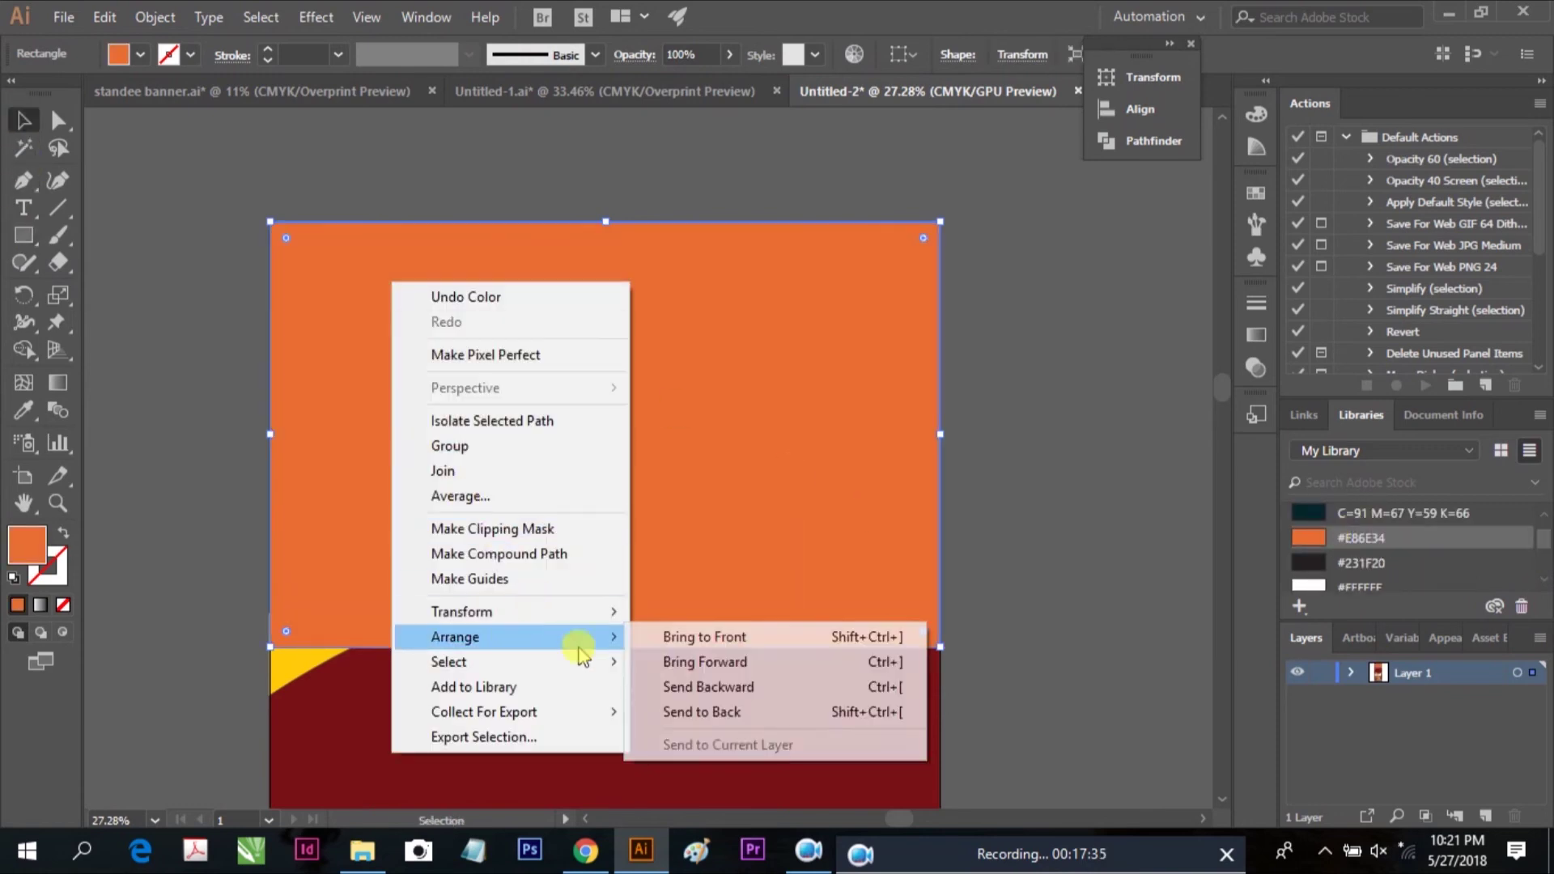
left_click(754, 688)
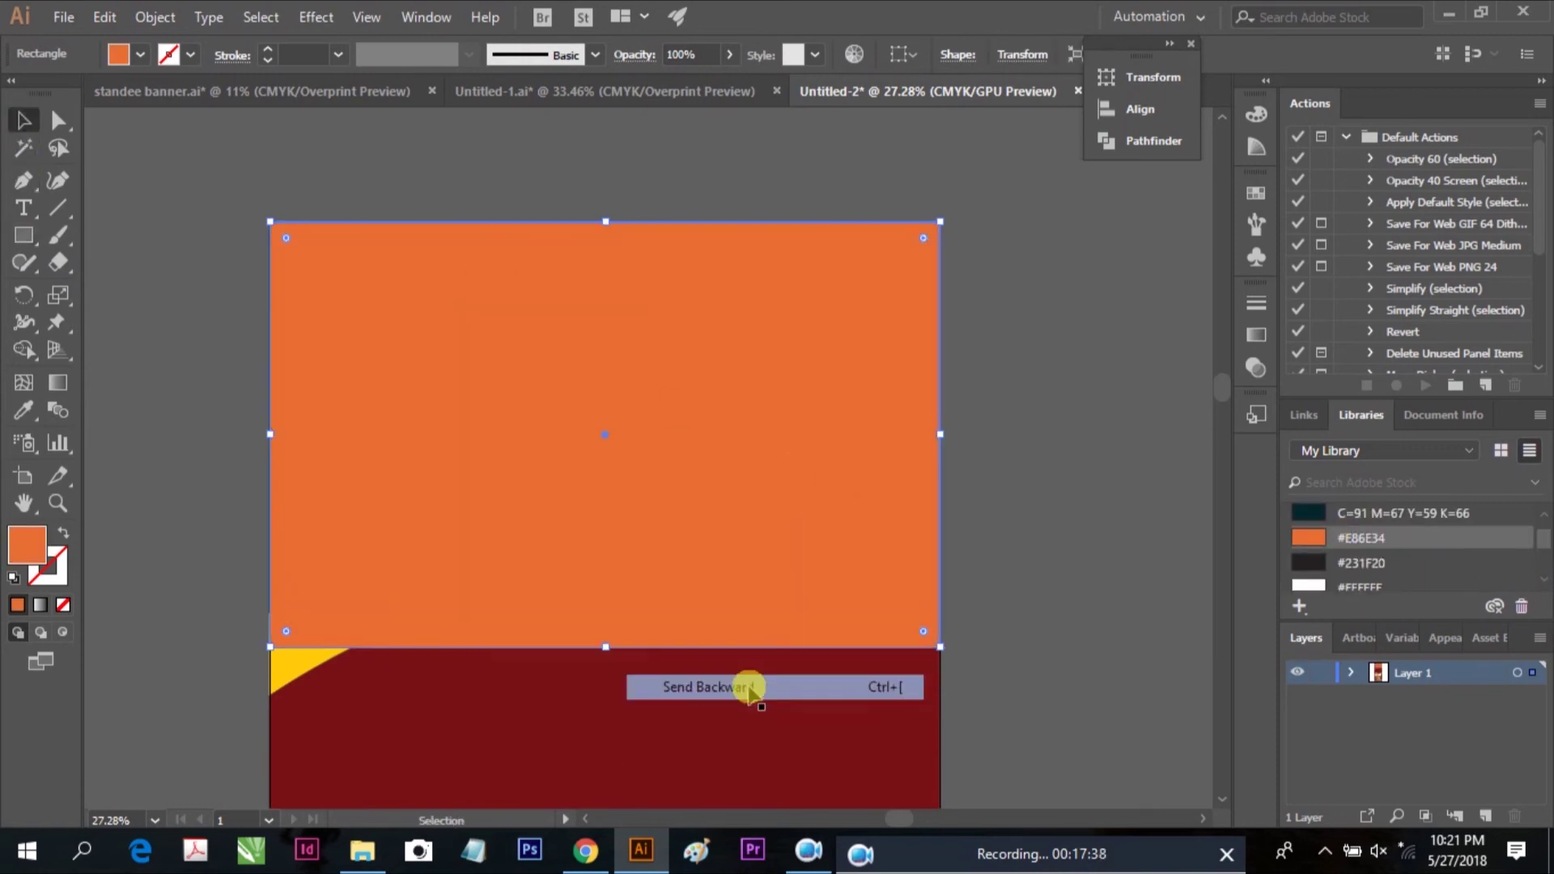
right_click(606, 445)
mouse_move(769, 712)
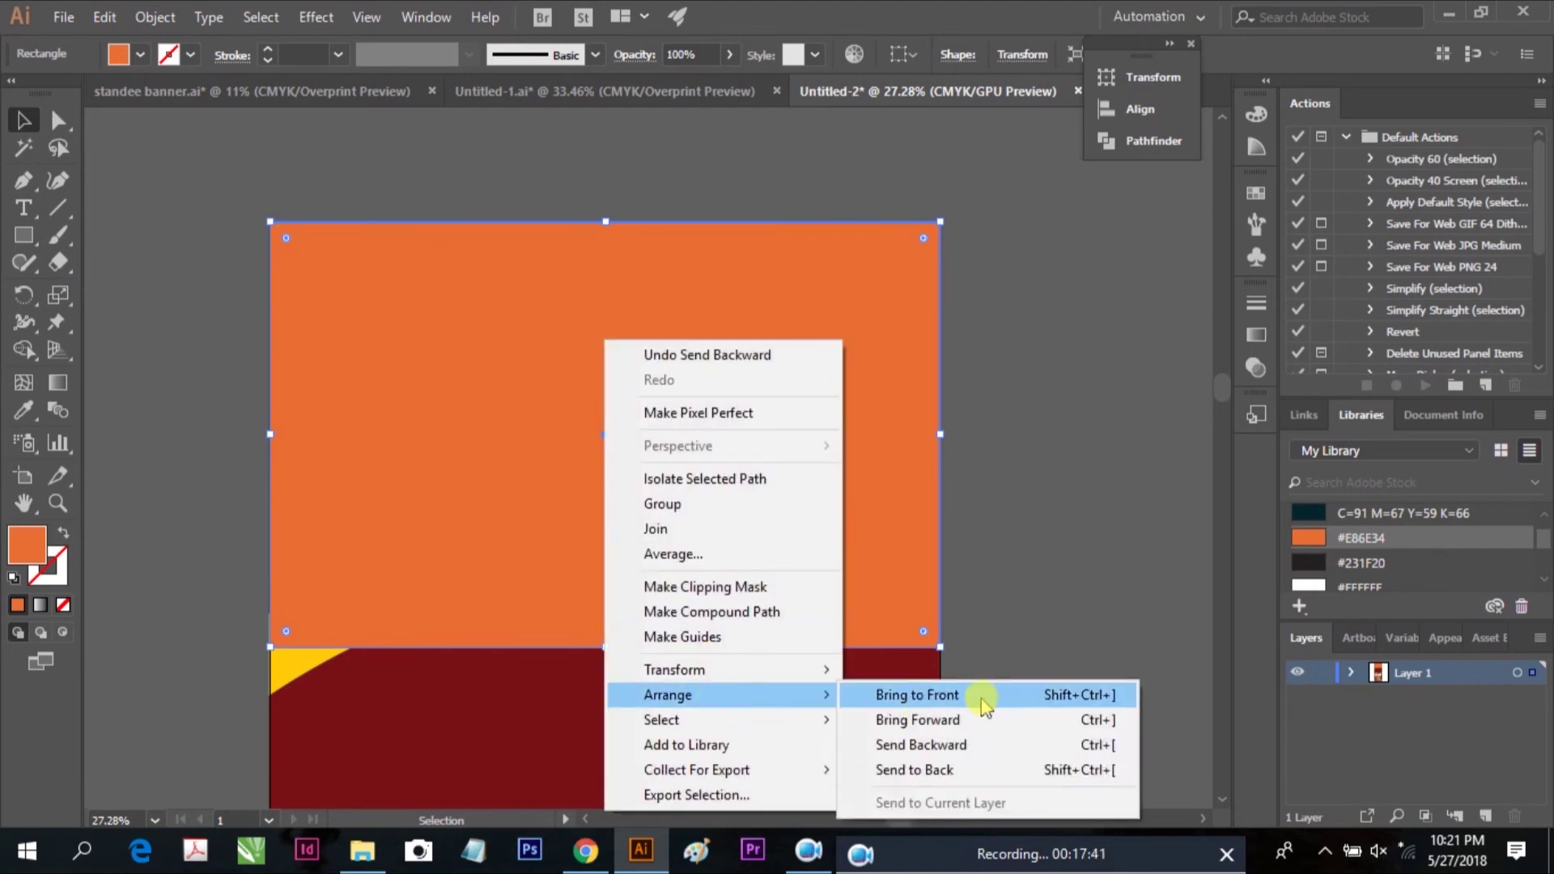
left_click(974, 746)
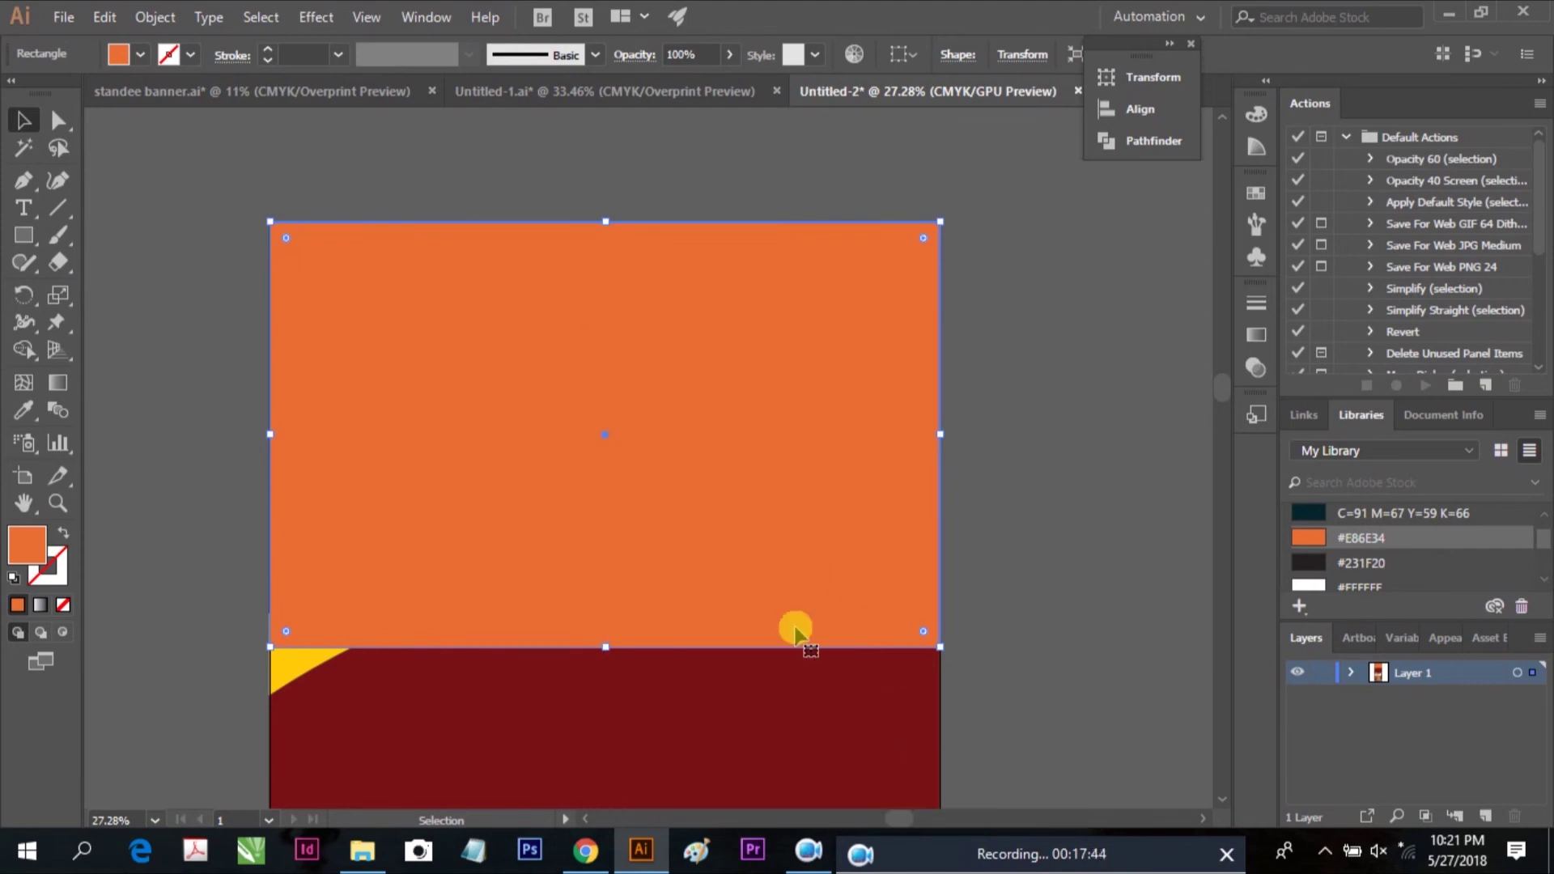
right_click(690, 352)
mouse_move(789, 705)
left_click(1004, 778)
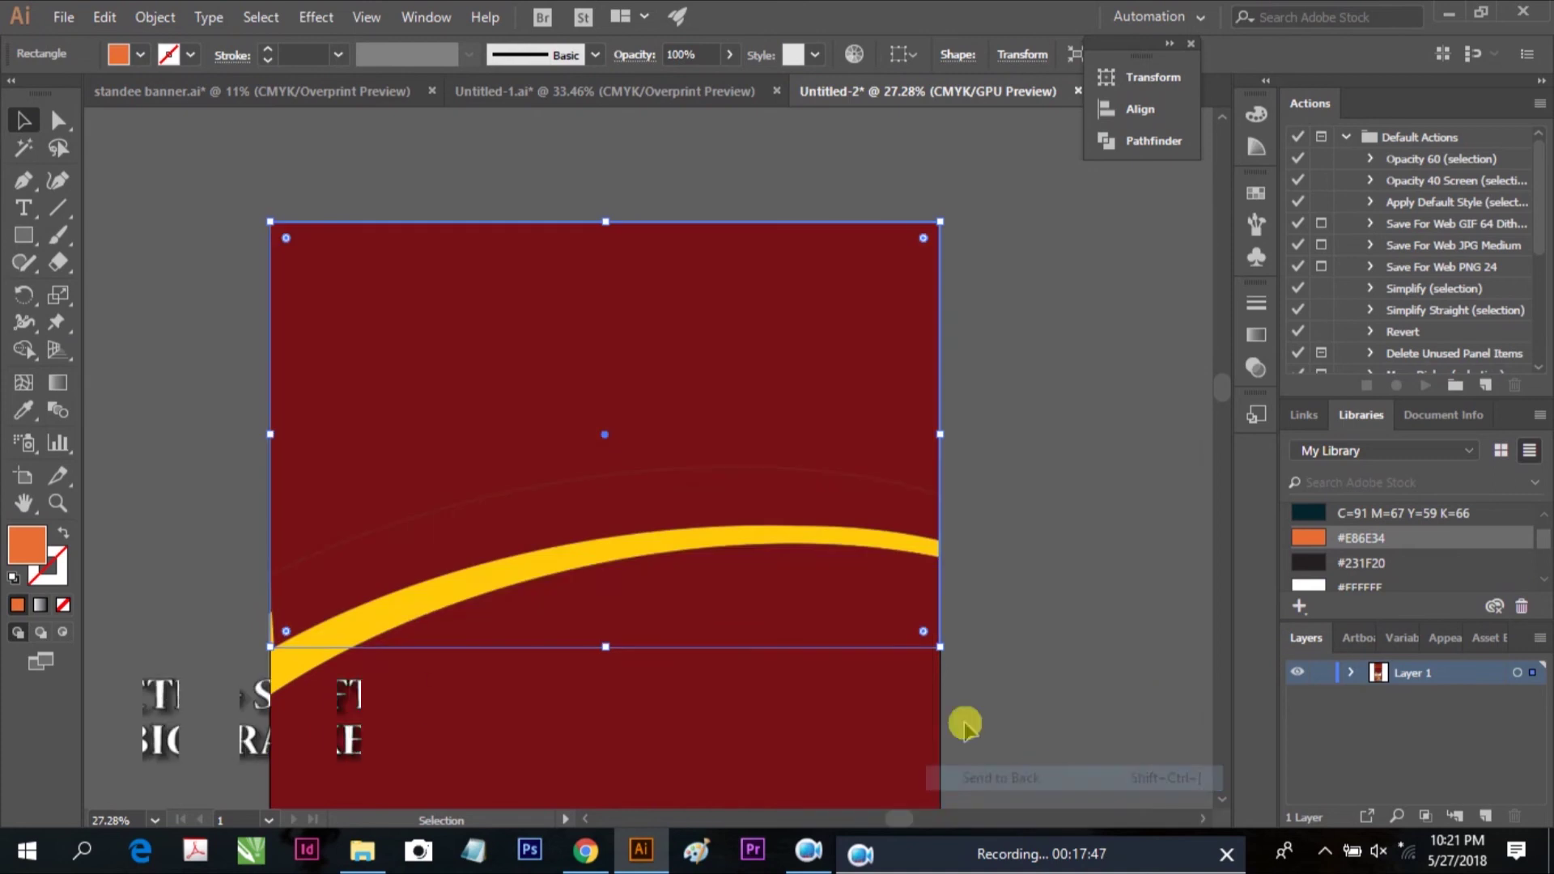
key("ctrl+z")
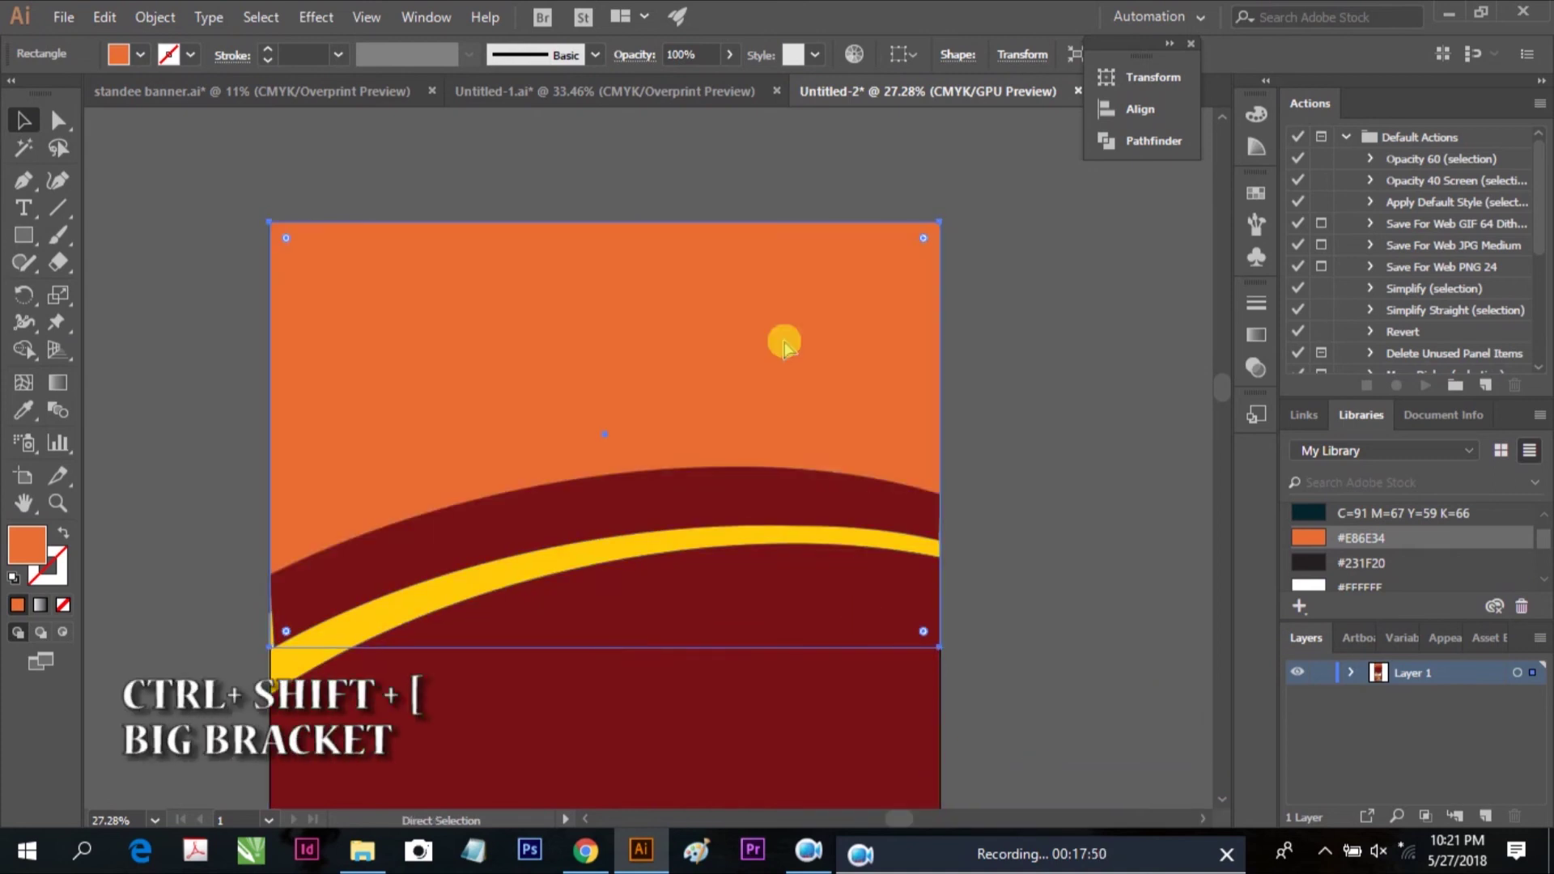
left_click(1012, 318)
scroll(914, 364, "down", 4)
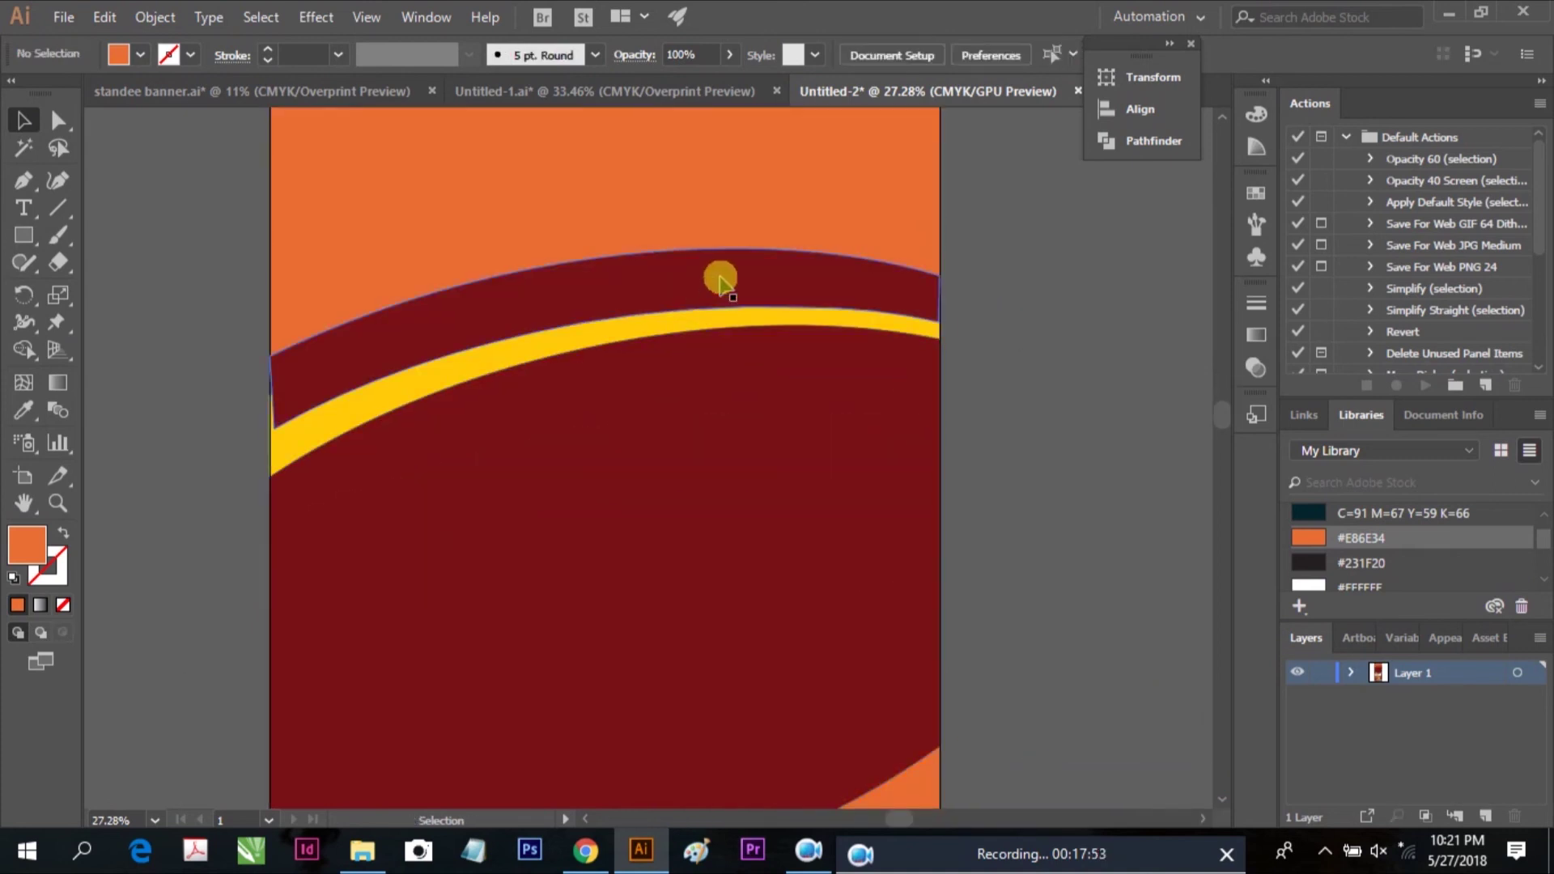
Add a YOUR HEADLINE HERE text line and move it into the orange top band
key("ctrl+minus")
key("ctrl+minus")
scroll(518, 729, "down", 2)
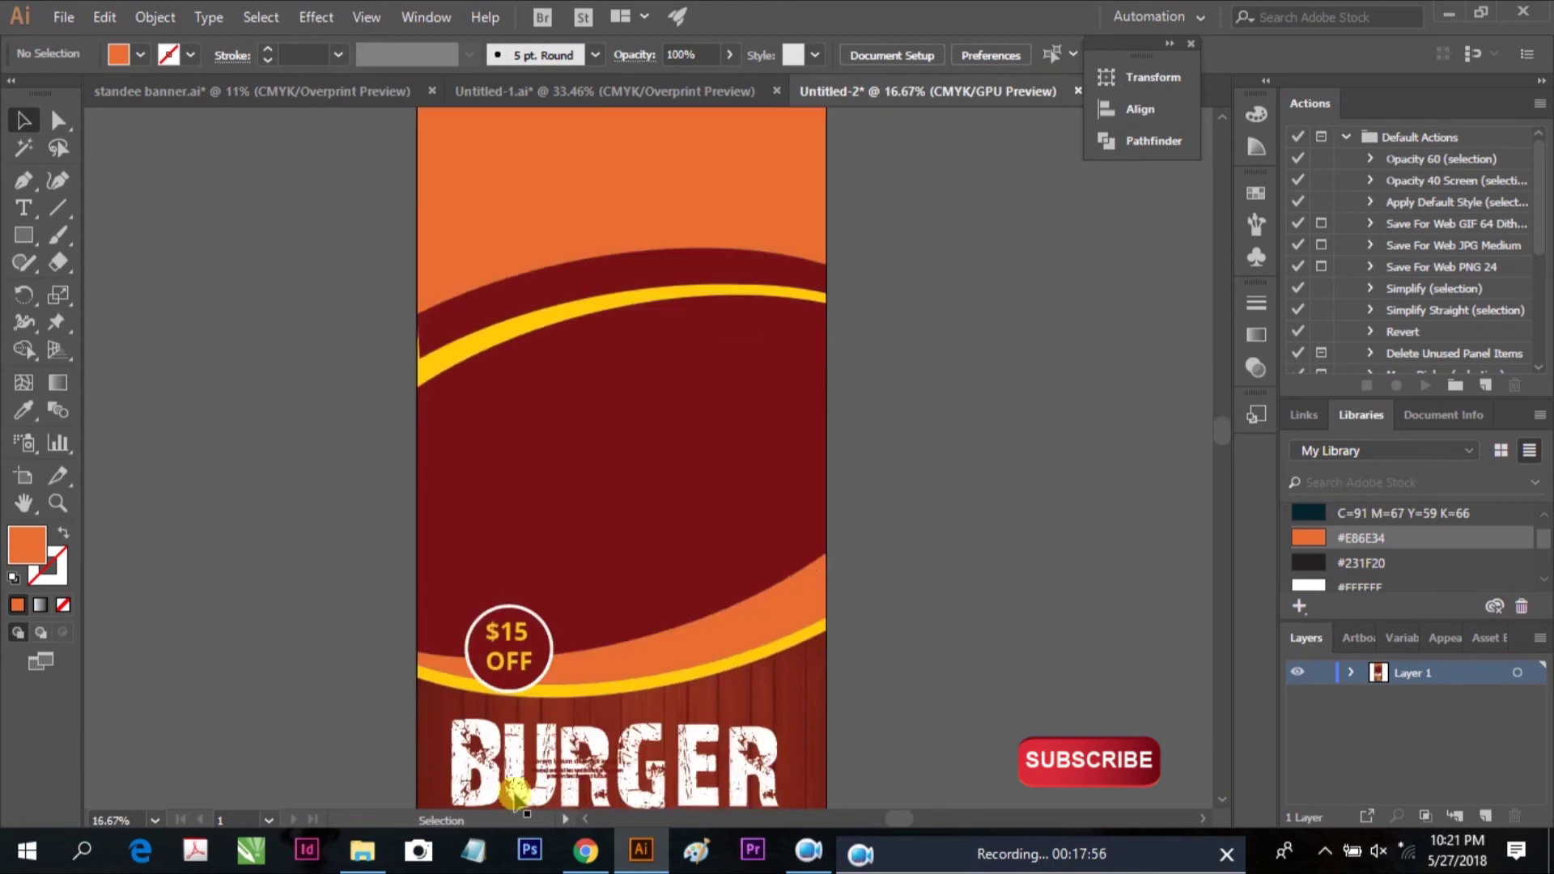
left_click(23, 207)
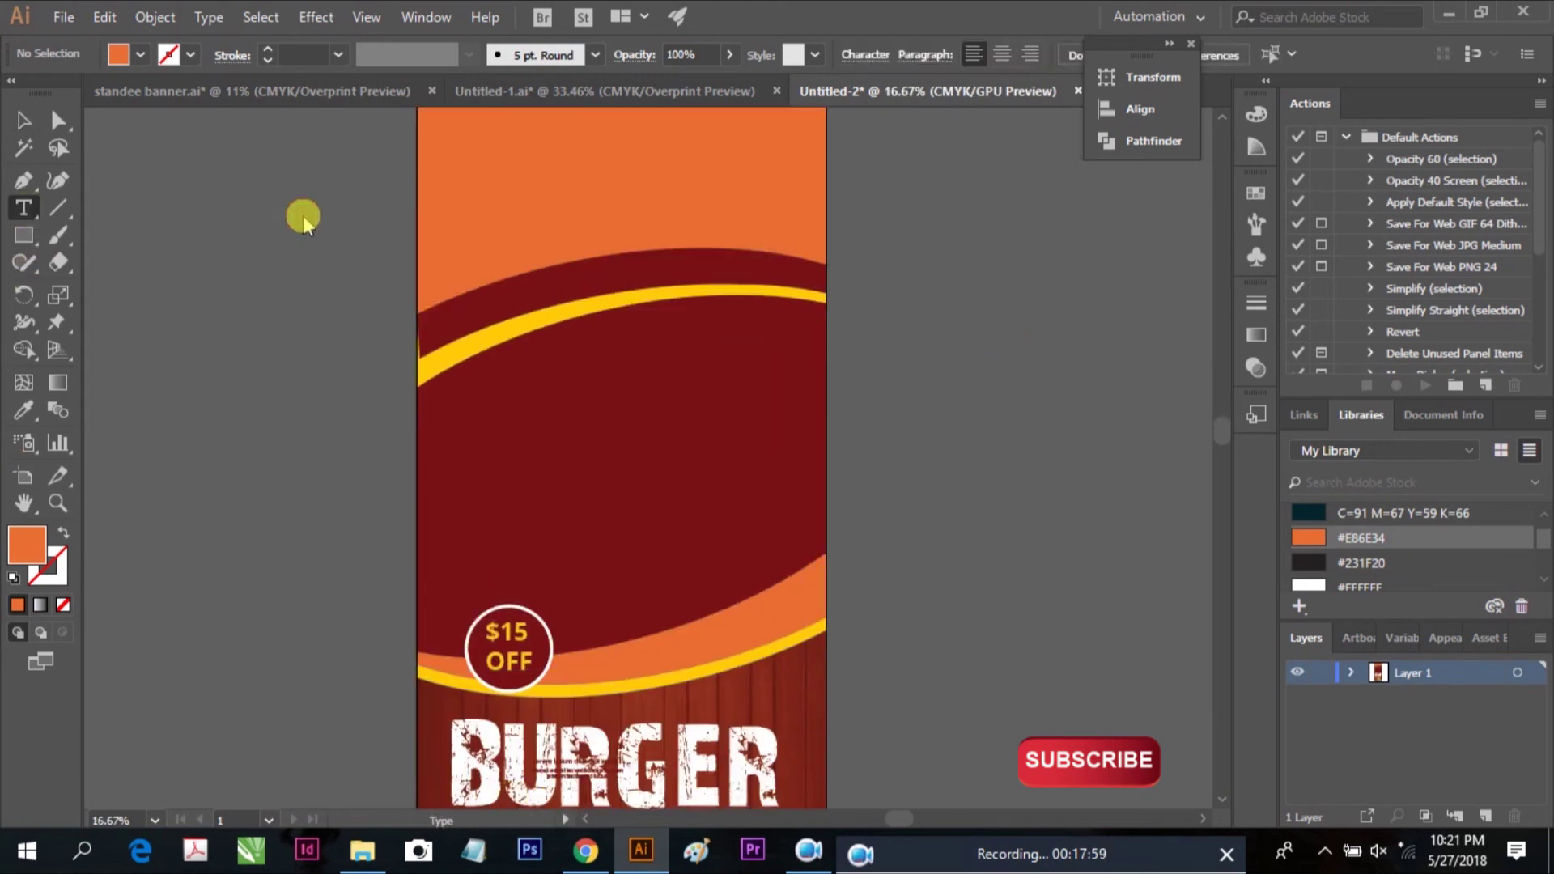
left_click(288, 206)
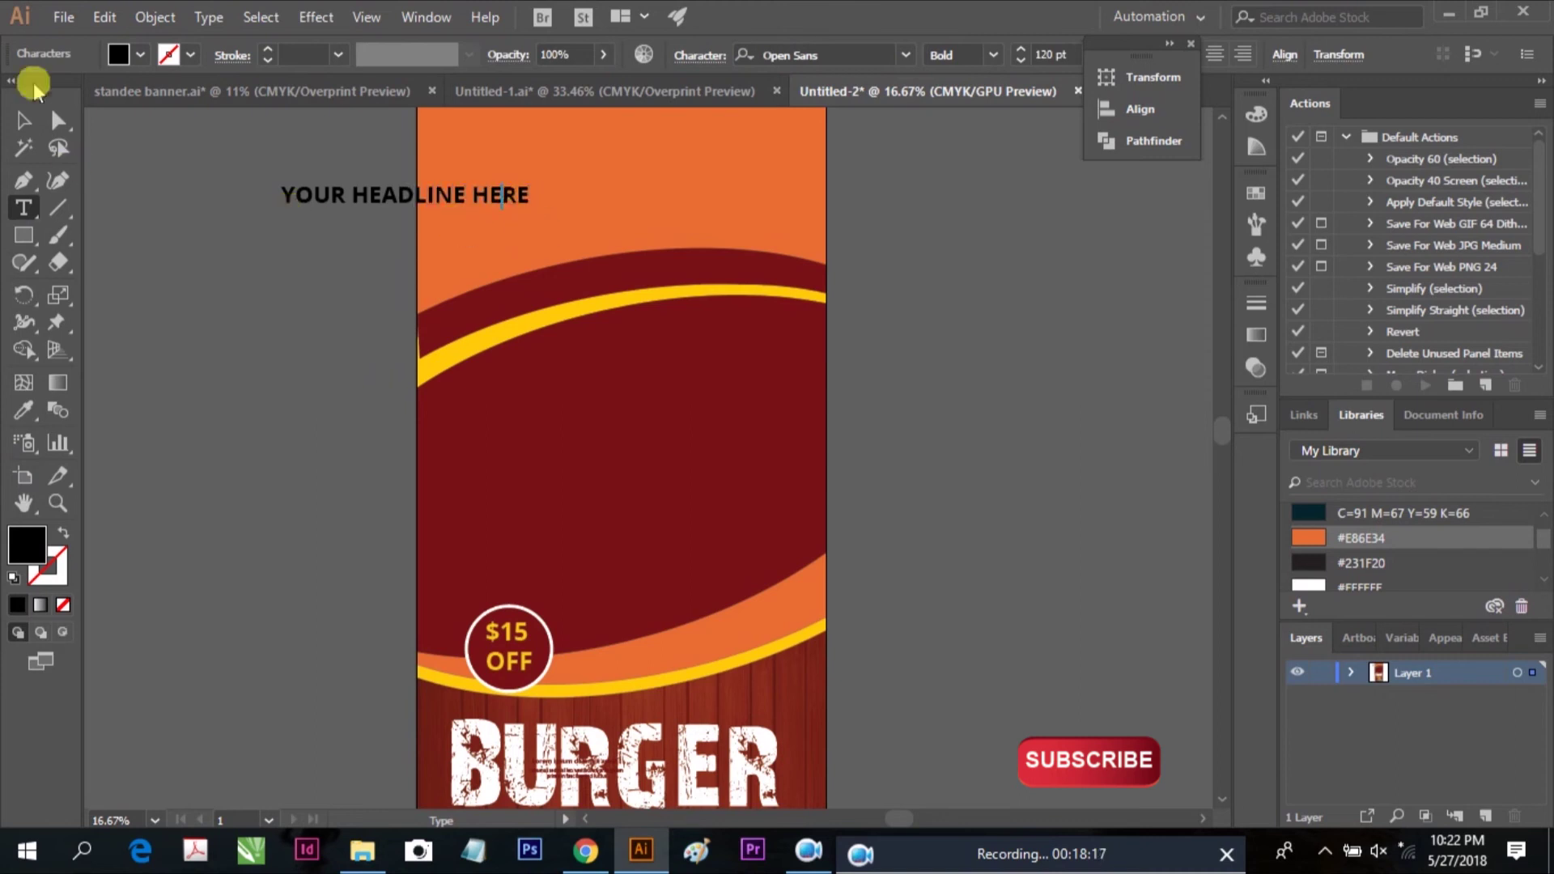
left_click(22, 120)
left_click_drag(466, 195, 728, 198)
left_click(907, 206)
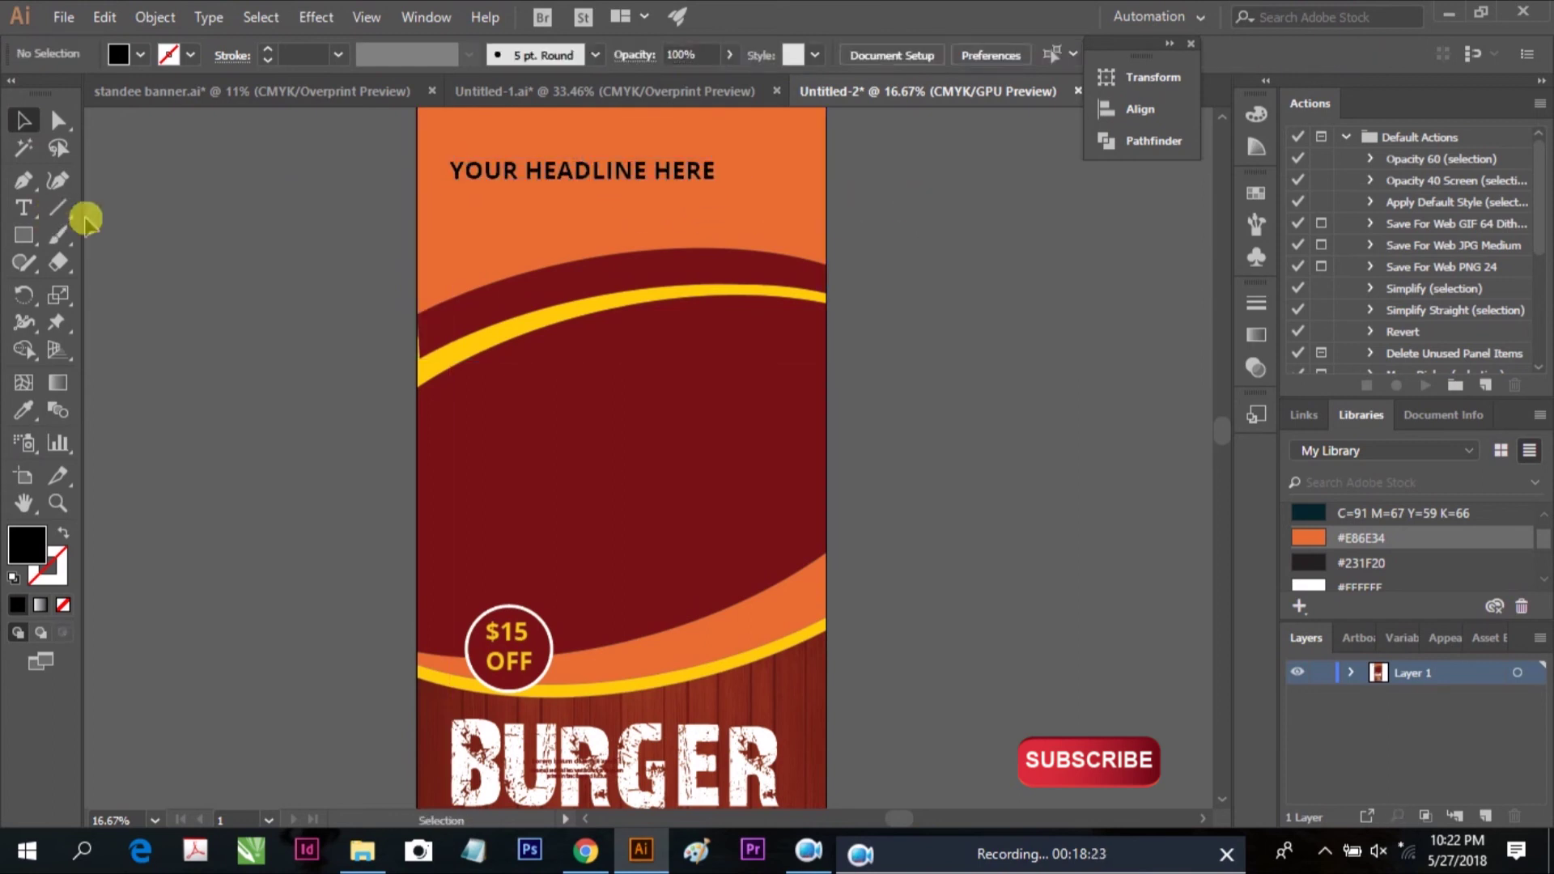
Show the rulers and pull a vertical guide near the banner's left edge
key("ctrl+r")
left_click_drag(93, 207, 442, 216)
left_click_drag(316, 117, 323, 140)
scroll(370, 216, "up", 3)
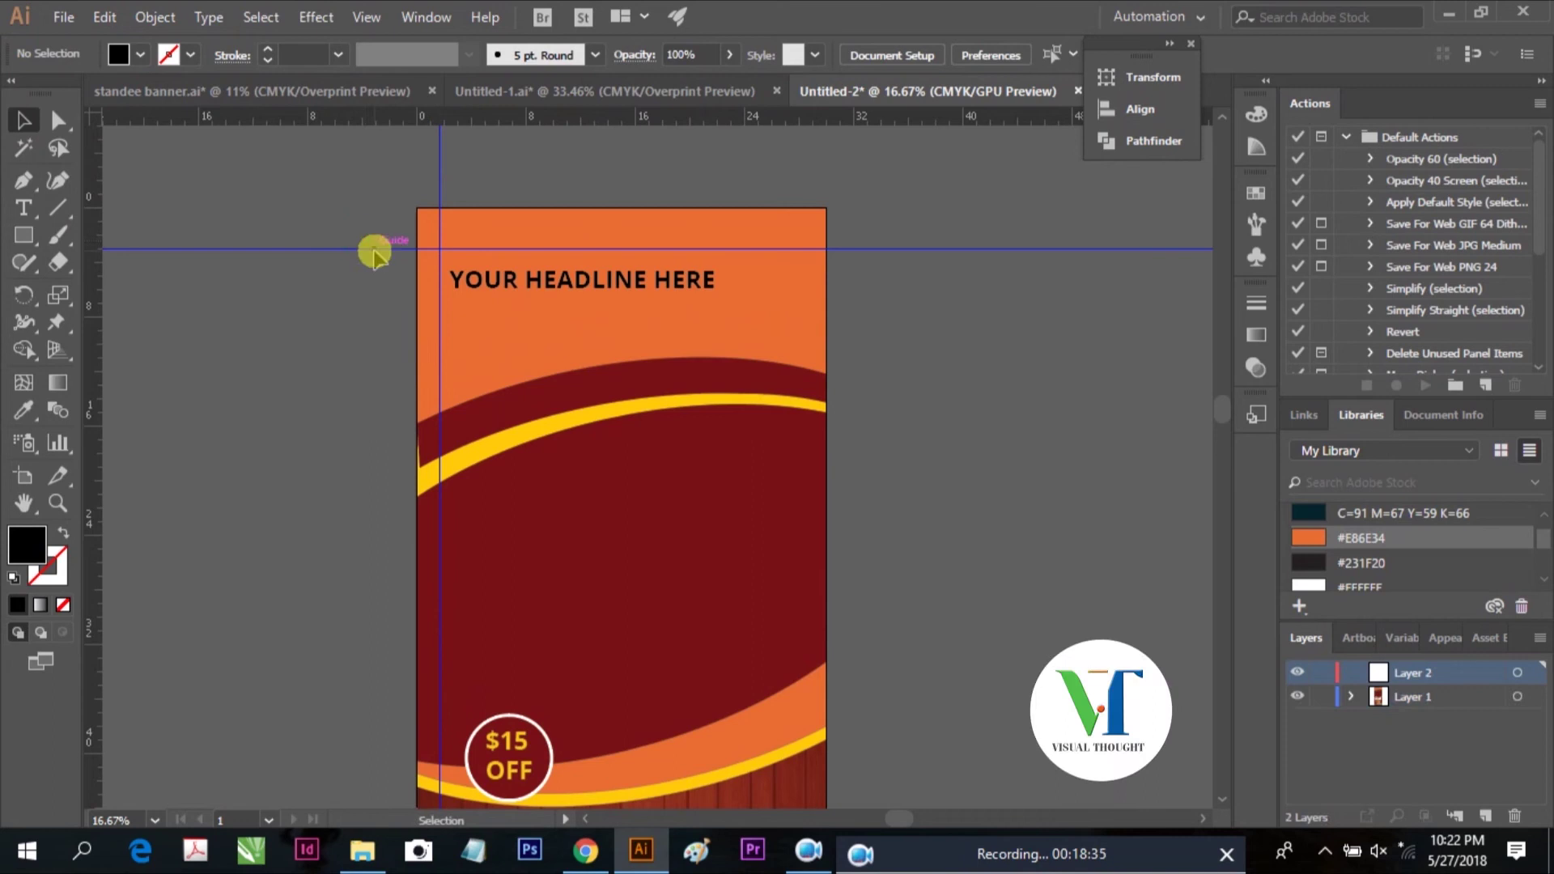
Unlock guides and set margin guides inside the banner's top, right and bottom edges
right_click(375, 247)
left_click(474, 455)
left_click_drag(375, 247, 372, 234)
left_click_drag(821, 301, 805, 302)
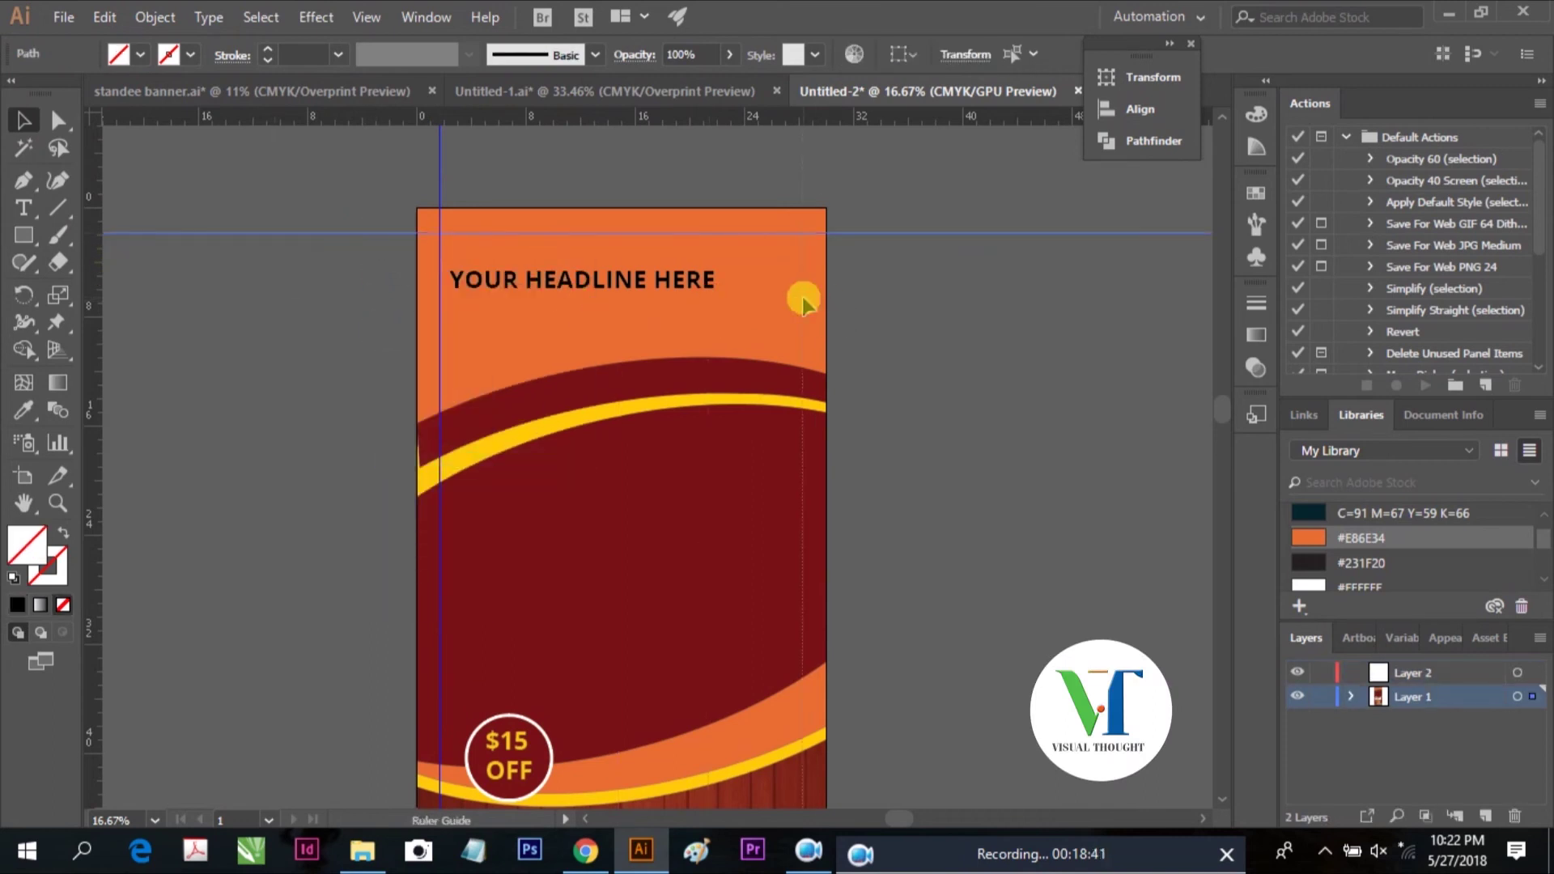
key("ctrl+0")
left_click(829, 775)
left_click_drag(819, 781, 819, 782)
left_click(937, 597)
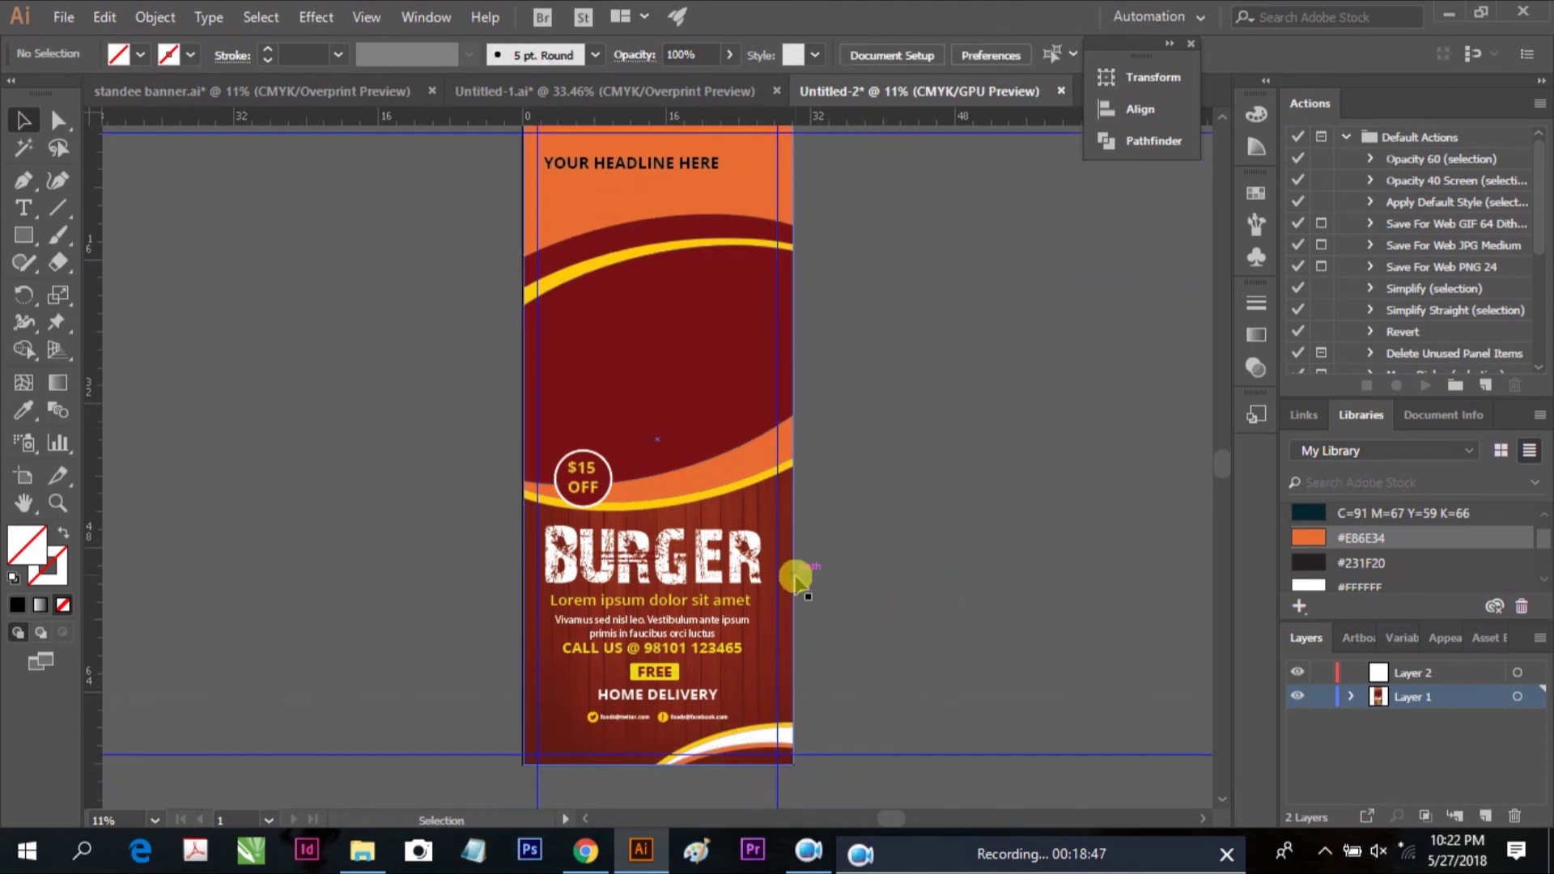
scroll(769, 344, "up", 1)
scroll(704, 316, "up", 3)
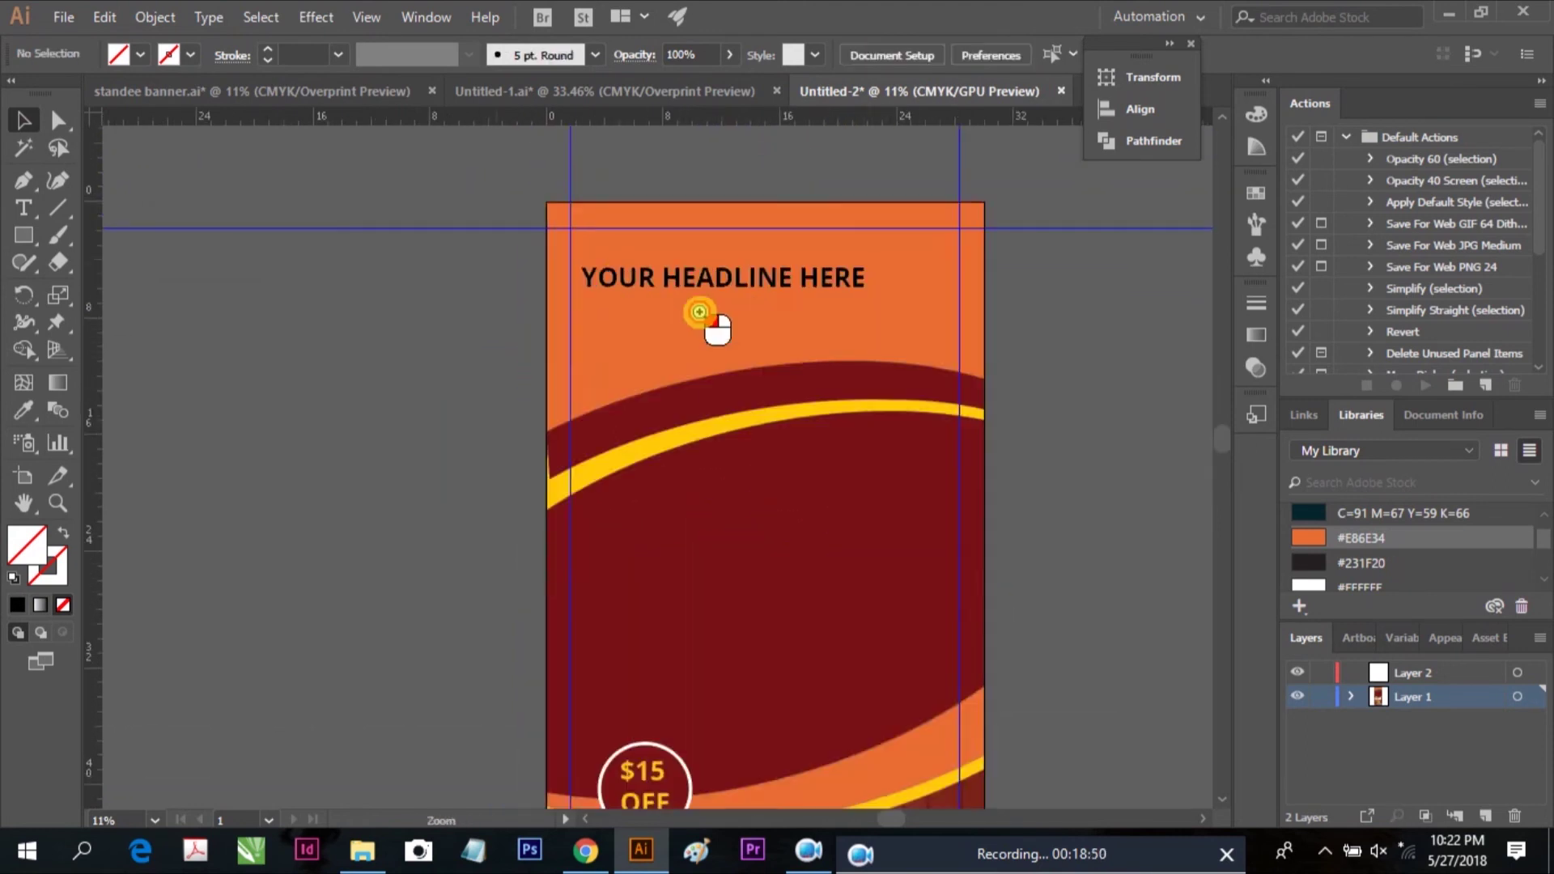
Change the headline text to read YOUR HEADING
triple_click(785, 299)
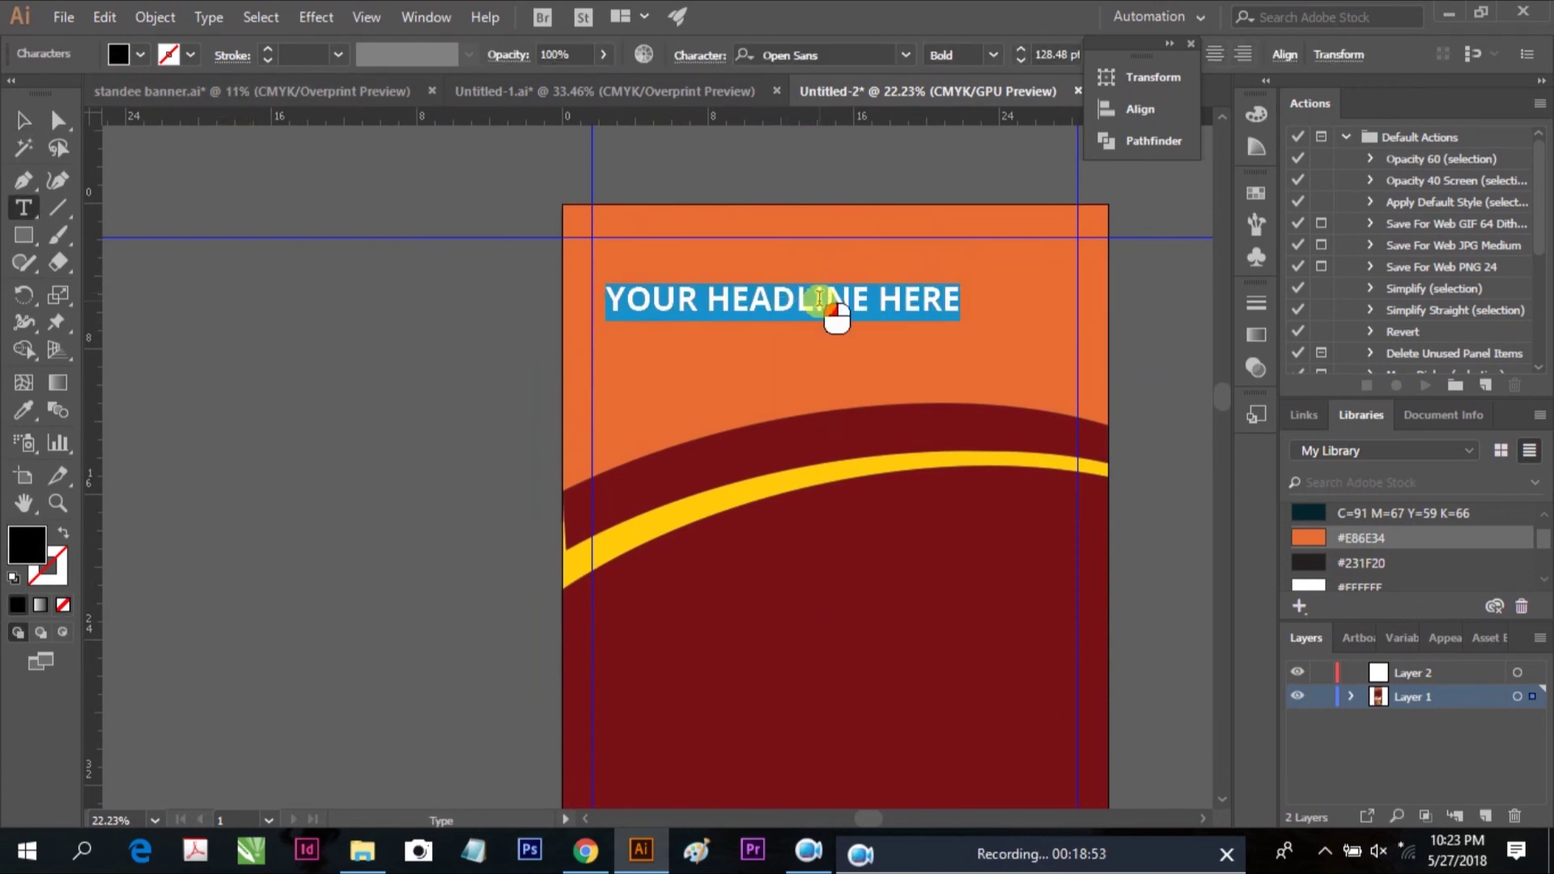
left_click_drag(795, 299, 1023, 299)
key("BackSpace")
type("ING")
key("Escape")
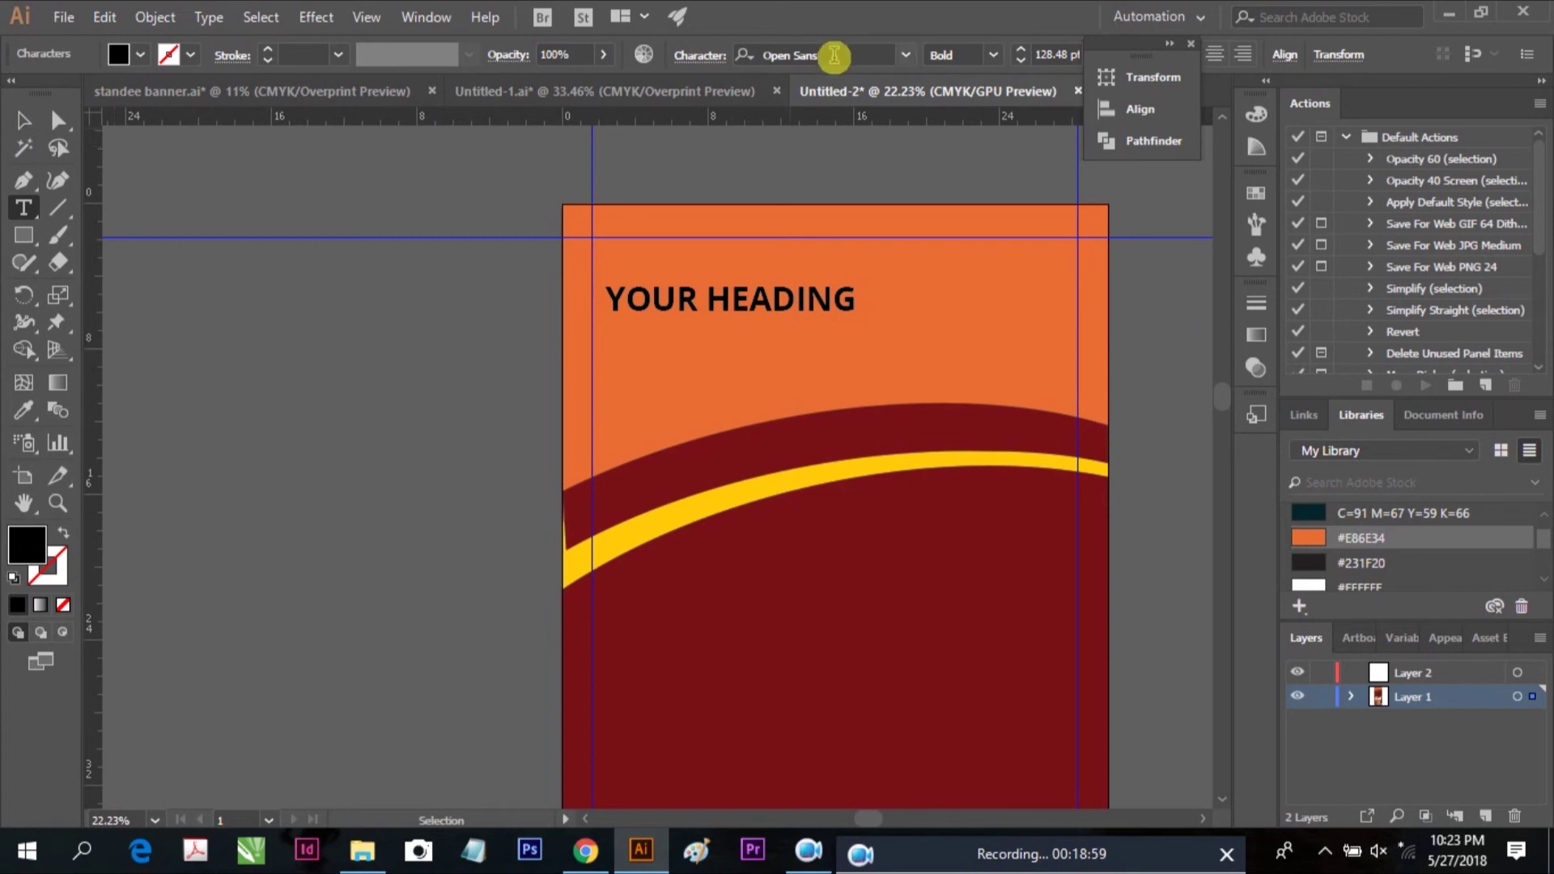
Set the YOUR HEADING text to the Impact font
left_click(834, 55)
triple_click(797, 298)
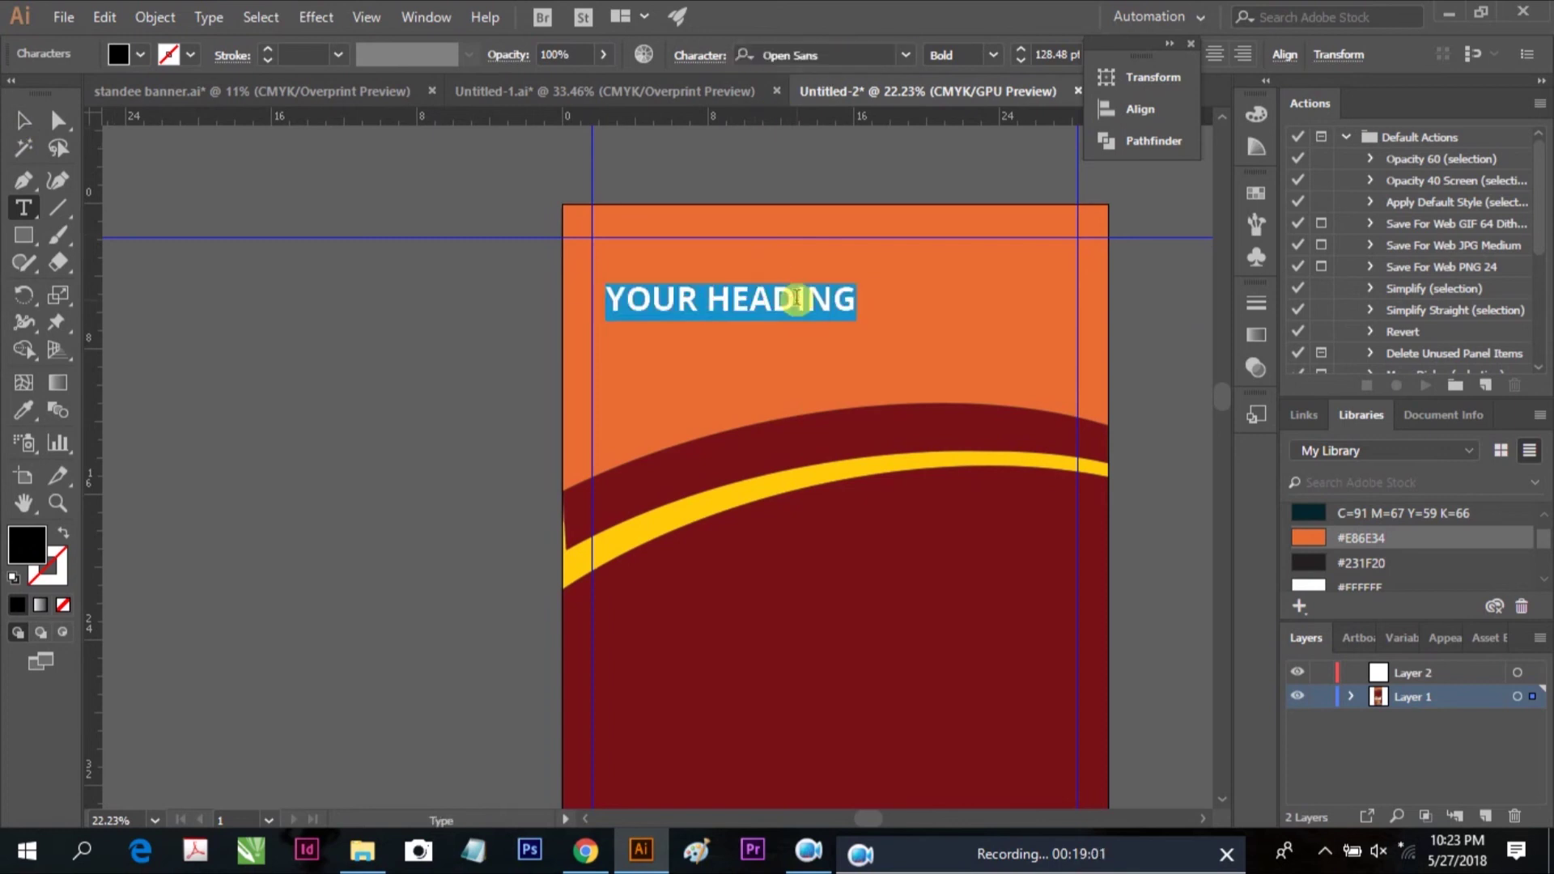
left_click(836, 55)
type("IM")
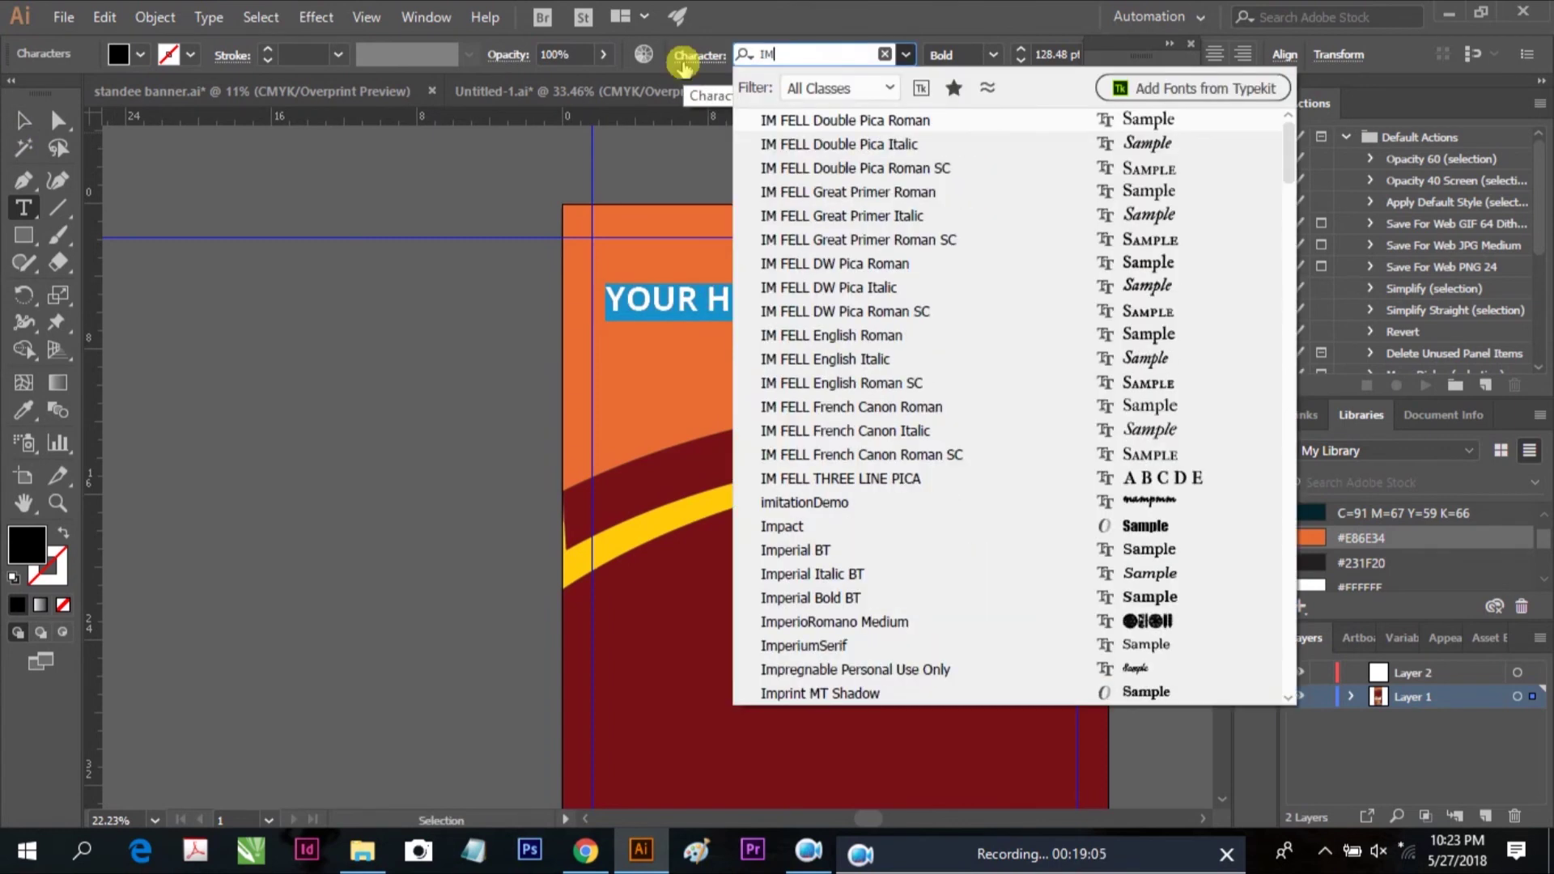
type("PACT")
key("Return")
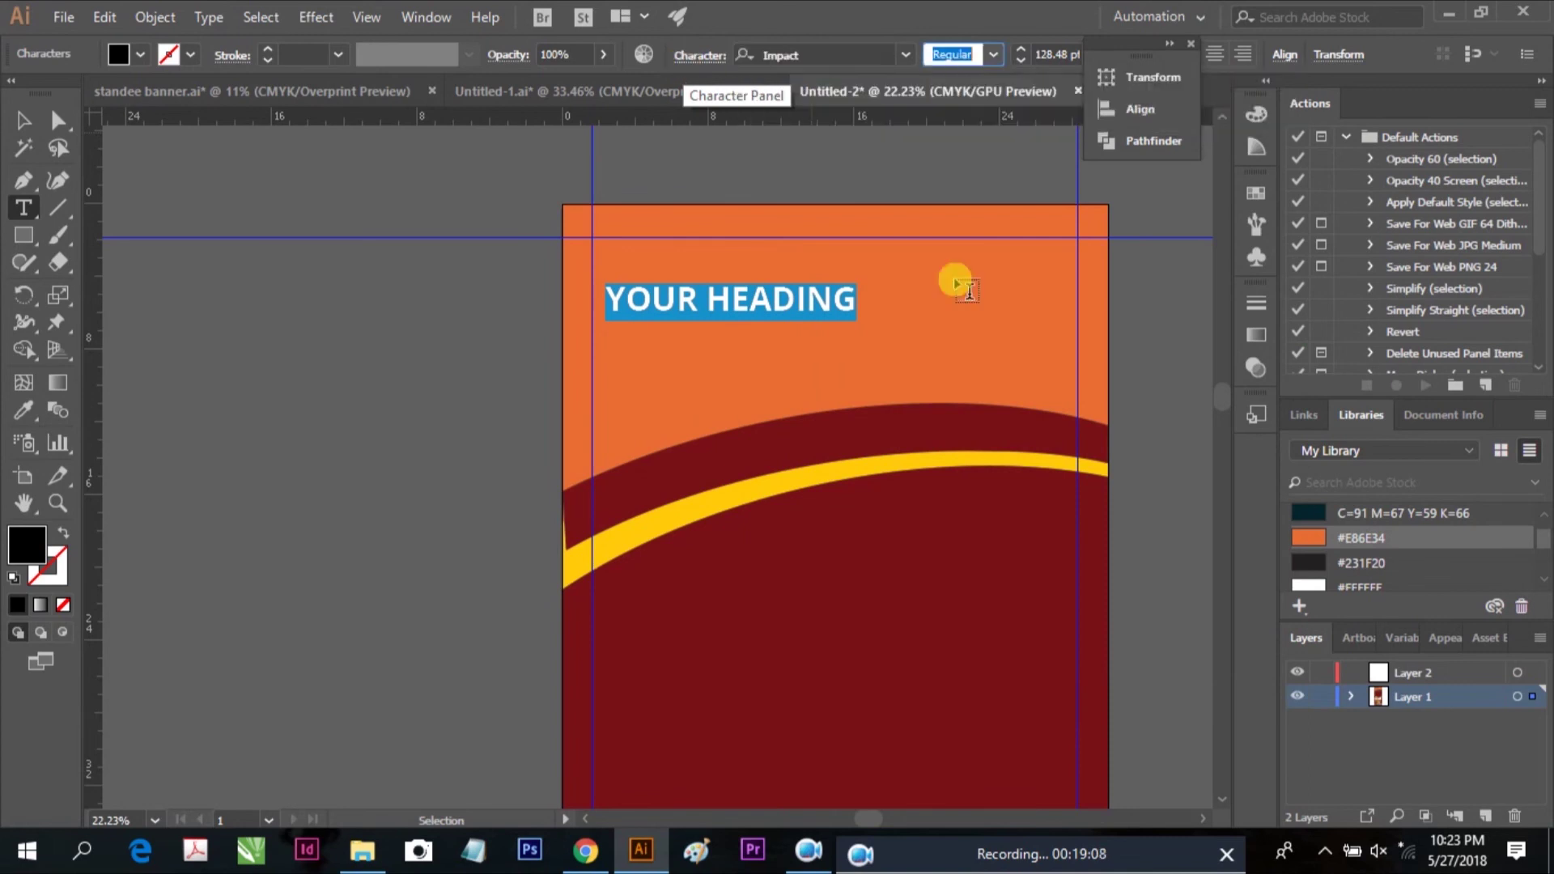
Make the heading 200 pt and move it up and left in the orange band
left_click(30, 120)
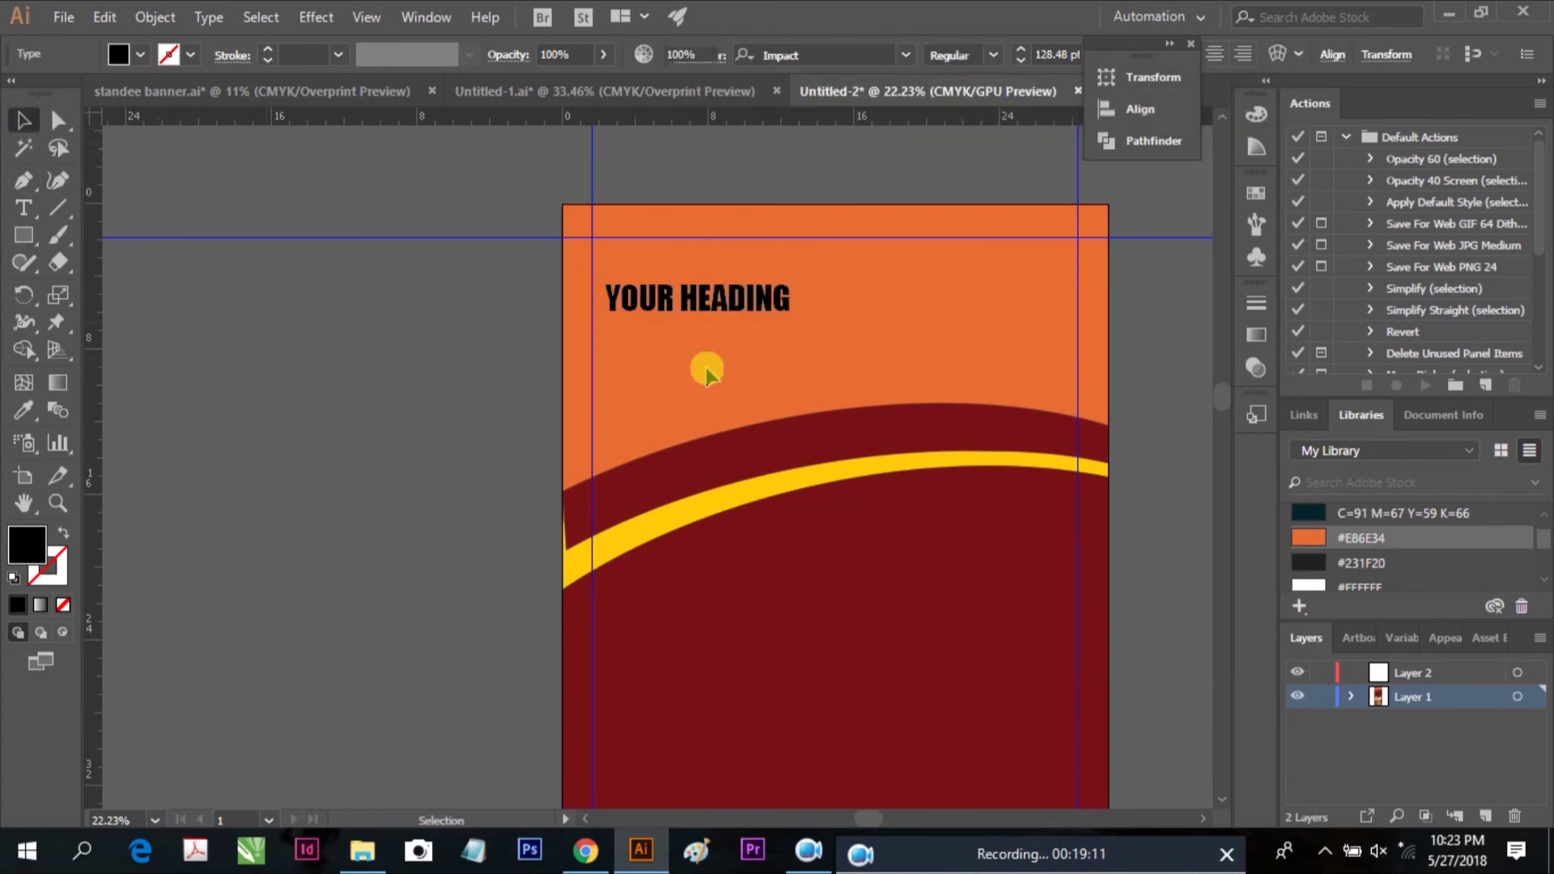
left_click(743, 306)
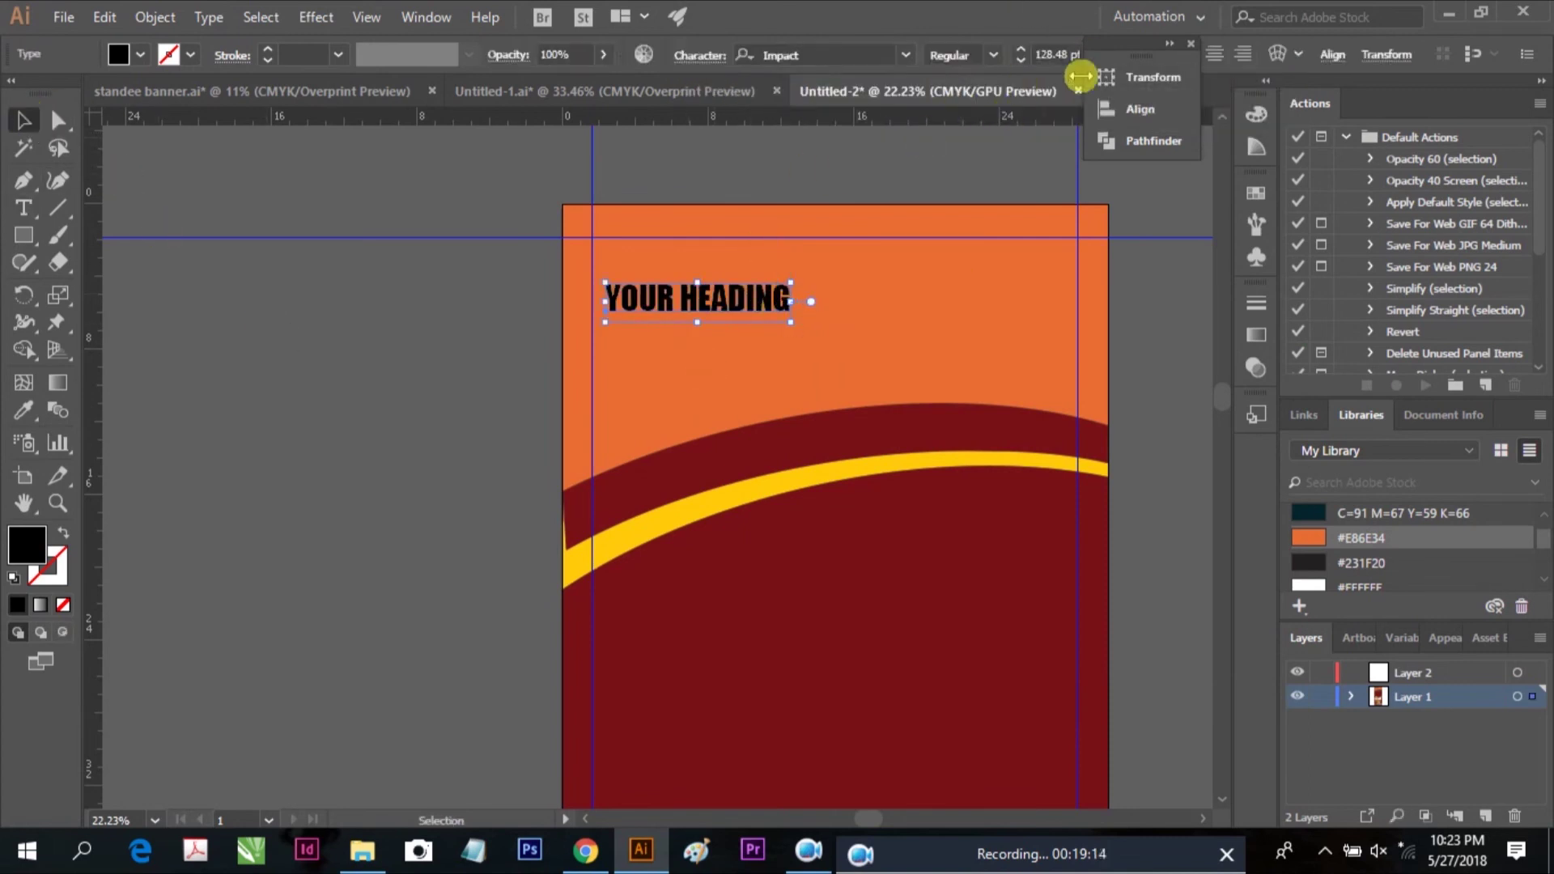
left_click(1047, 54)
type("20")
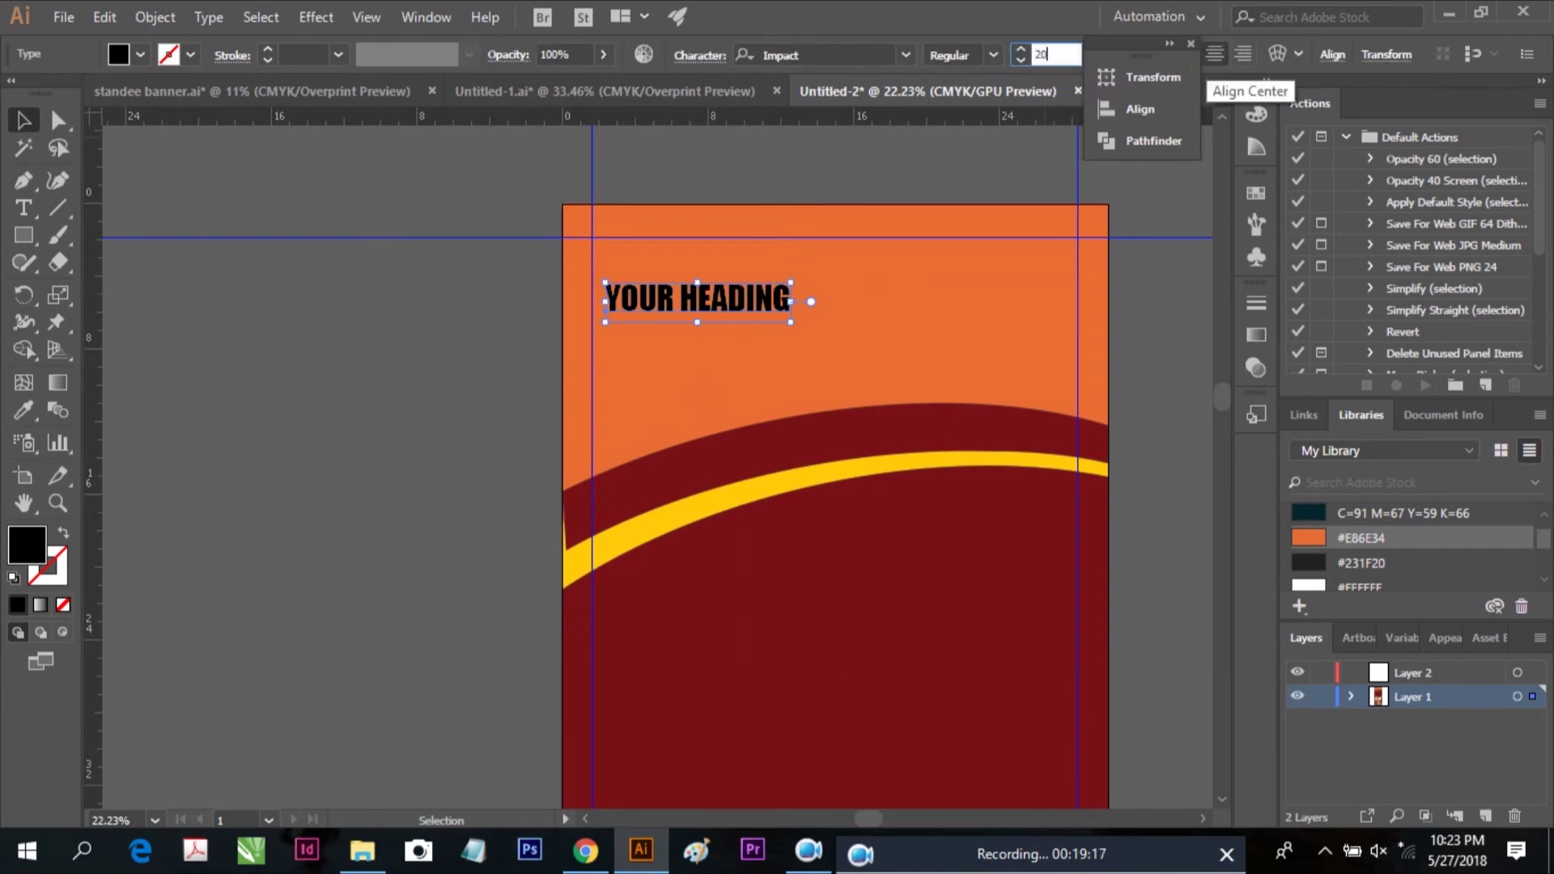
type("0")
key("Return")
left_click(625, 336)
left_click_drag(683, 305, 677, 291)
Colour the heading white and place a new Lorem ipsum text object
left_click(140, 55)
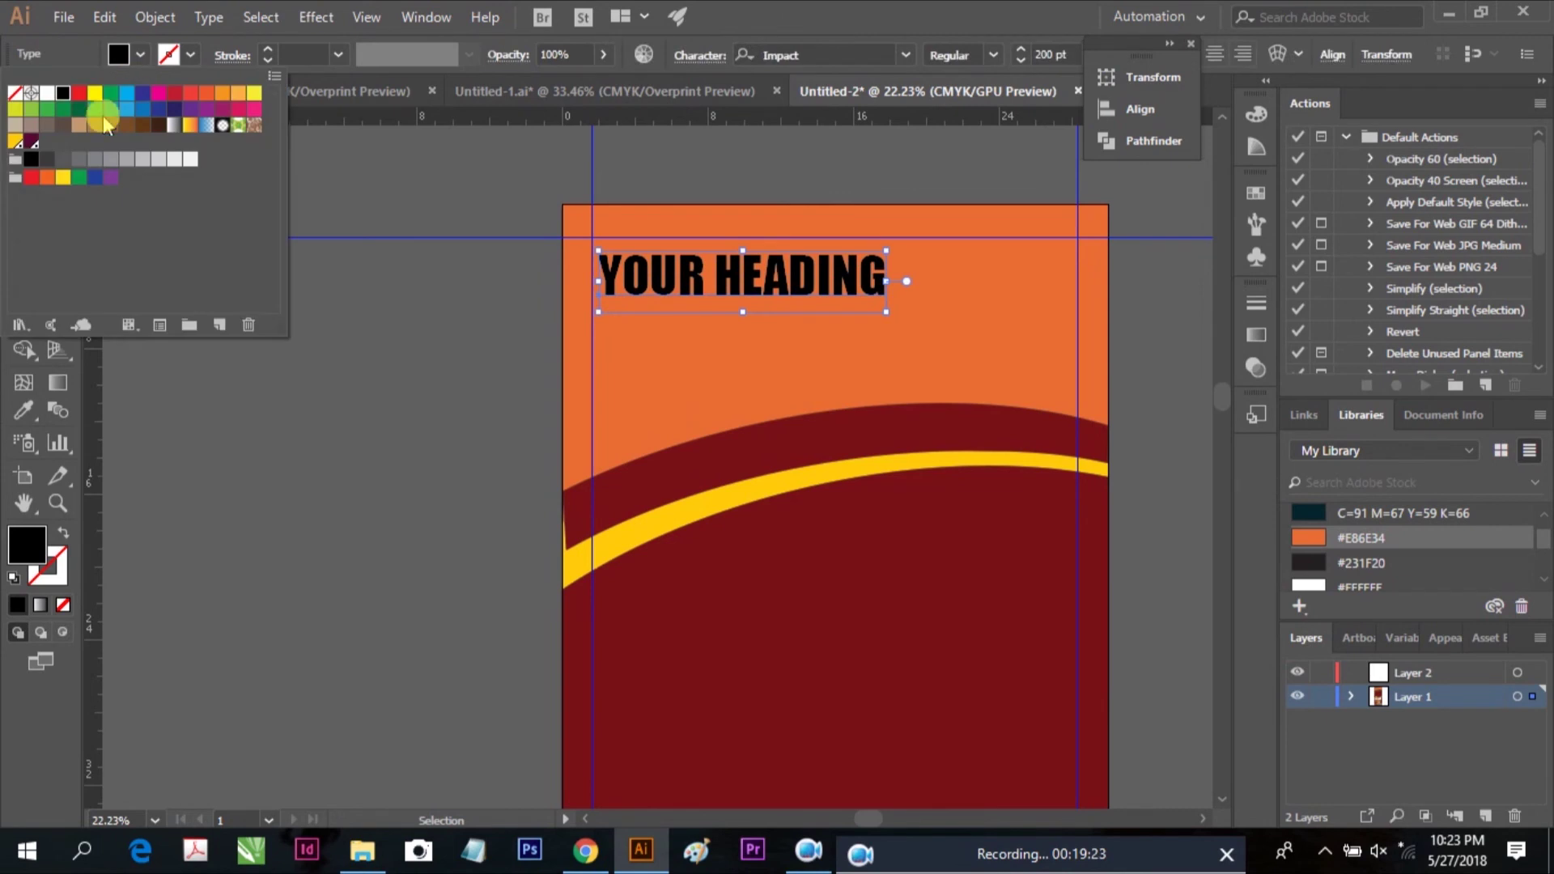
left_click(47, 93)
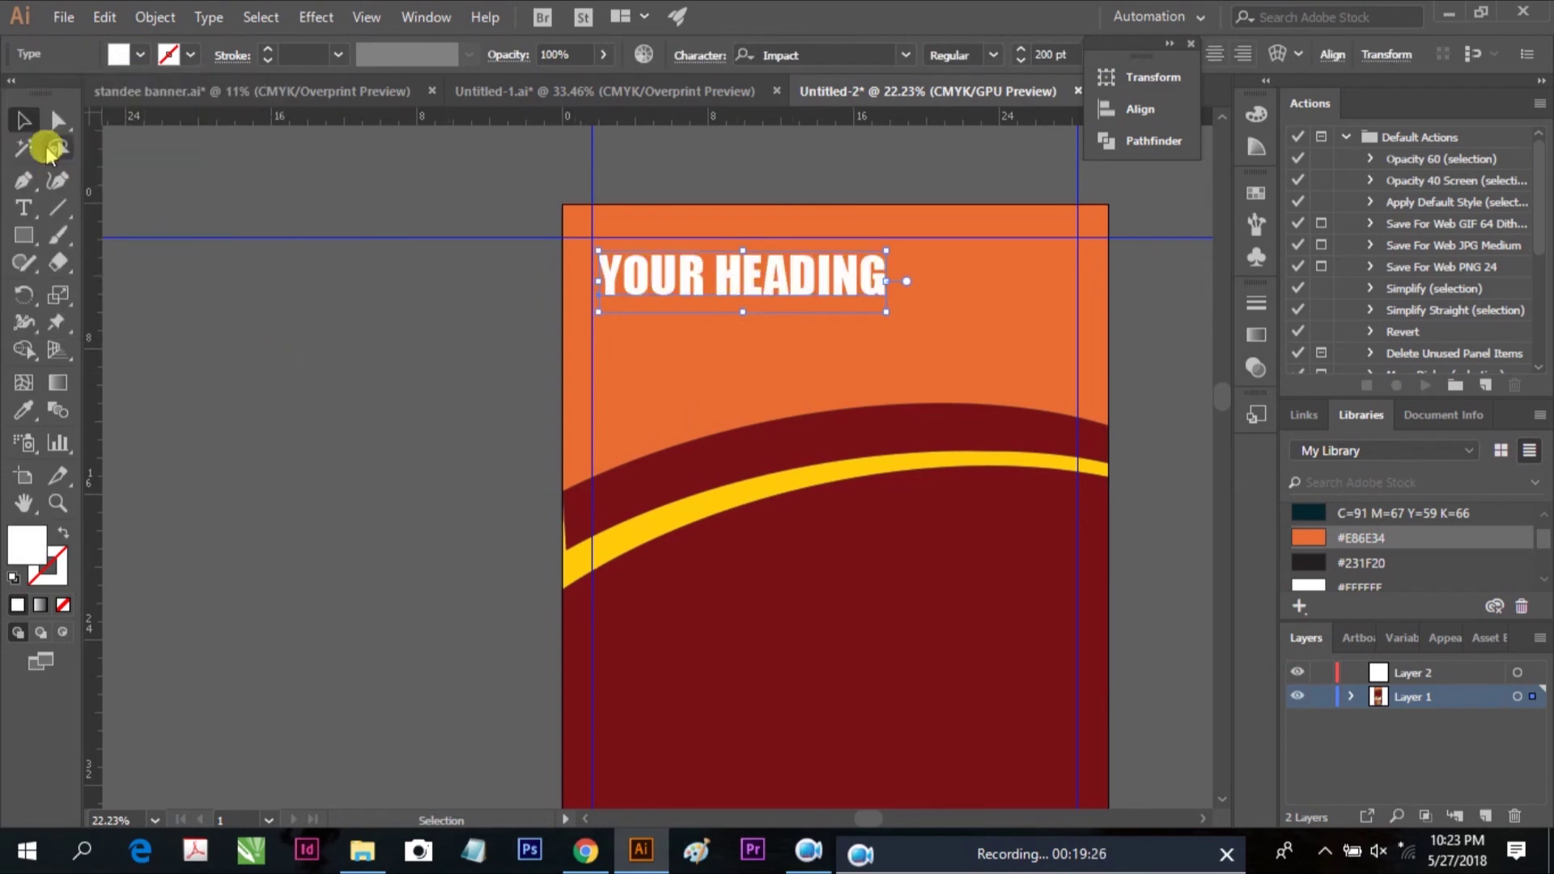
left_click(257, 305)
left_click(41, 205)
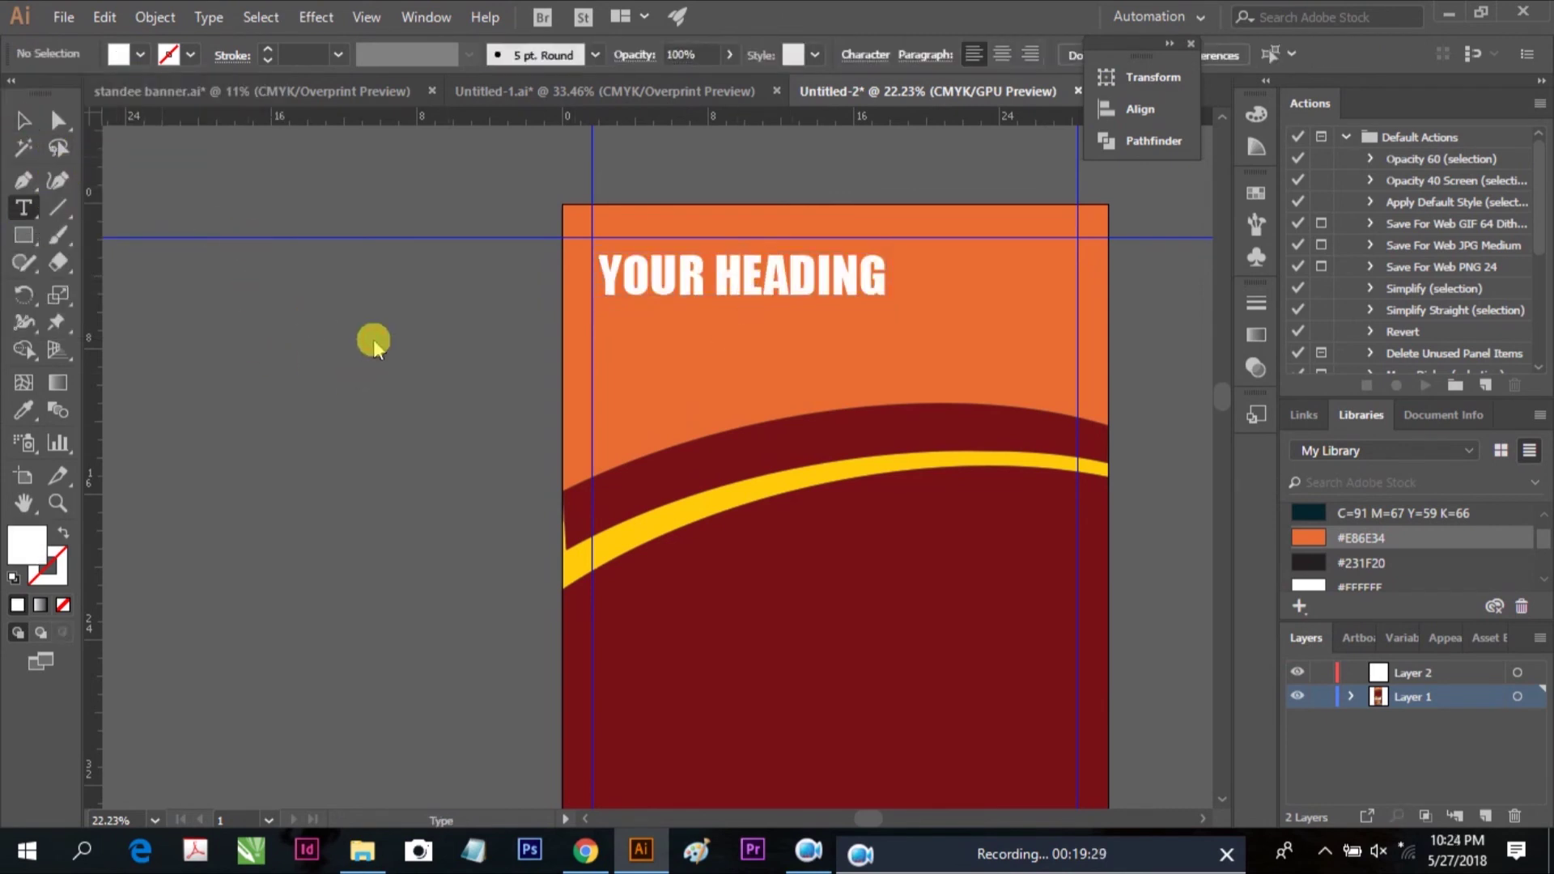
left_click(374, 332)
Resize the Lorem ipsum text to 100 pt
left_click(22, 119)
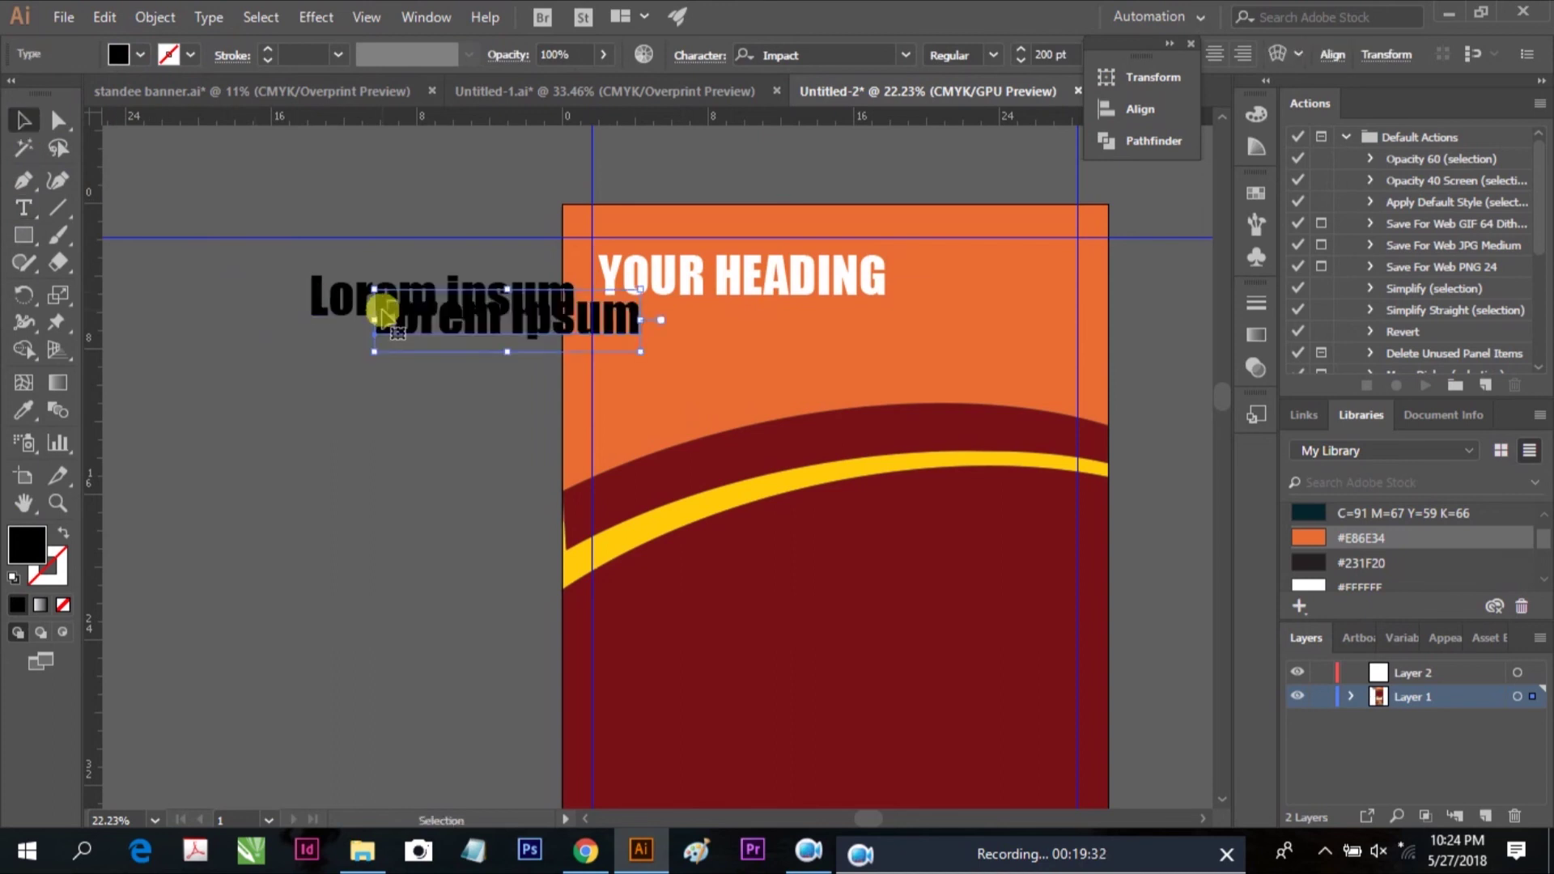
left_click_drag(418, 330, 423, 310)
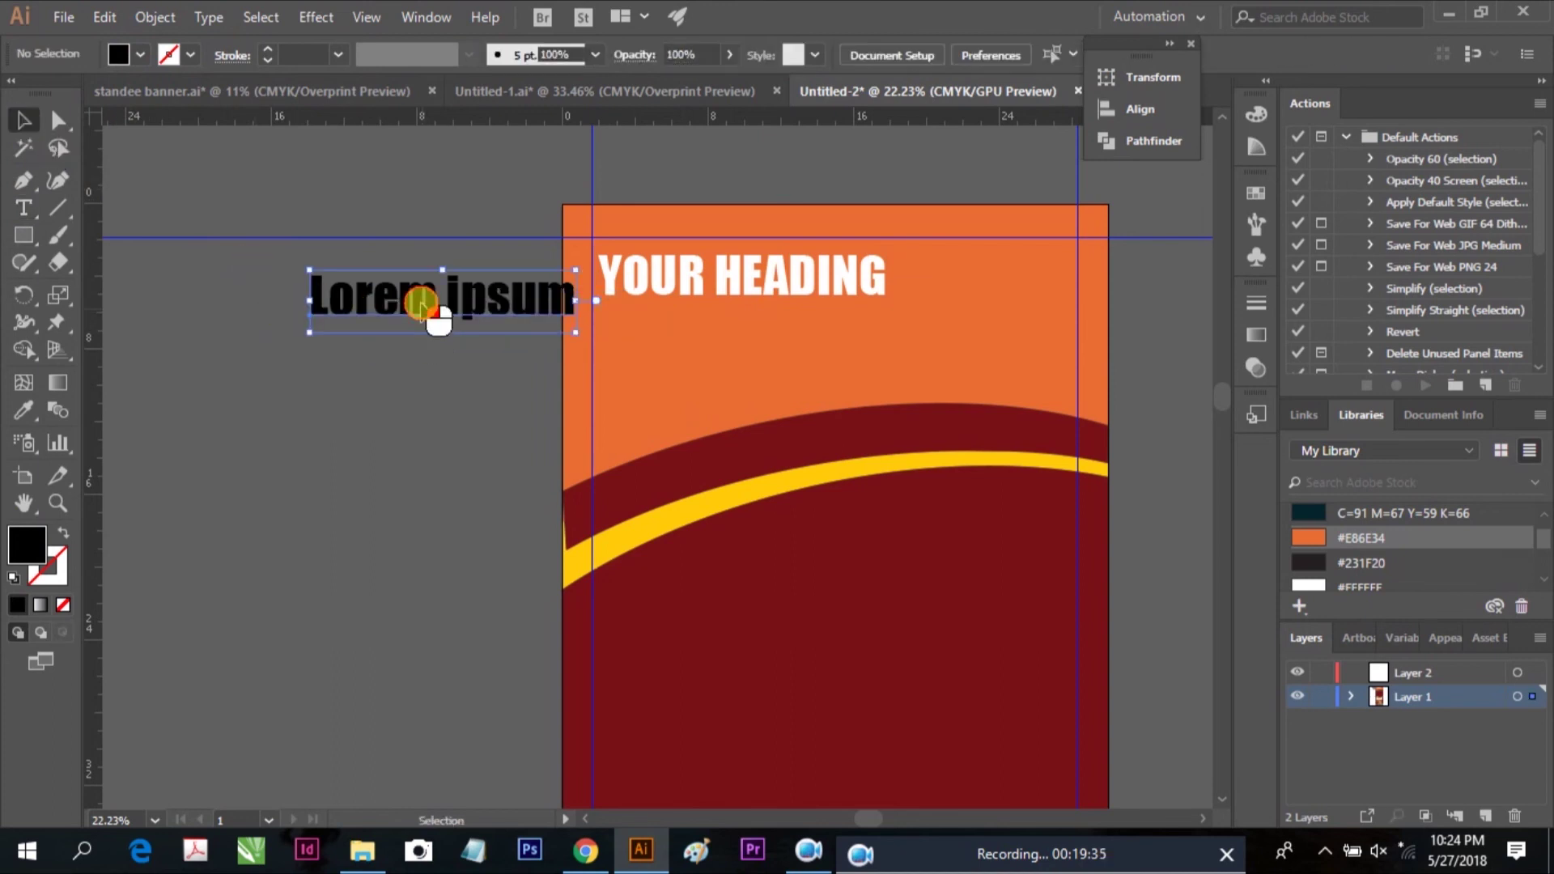
double_click(417, 307)
left_click(411, 295)
key("ctrl+a")
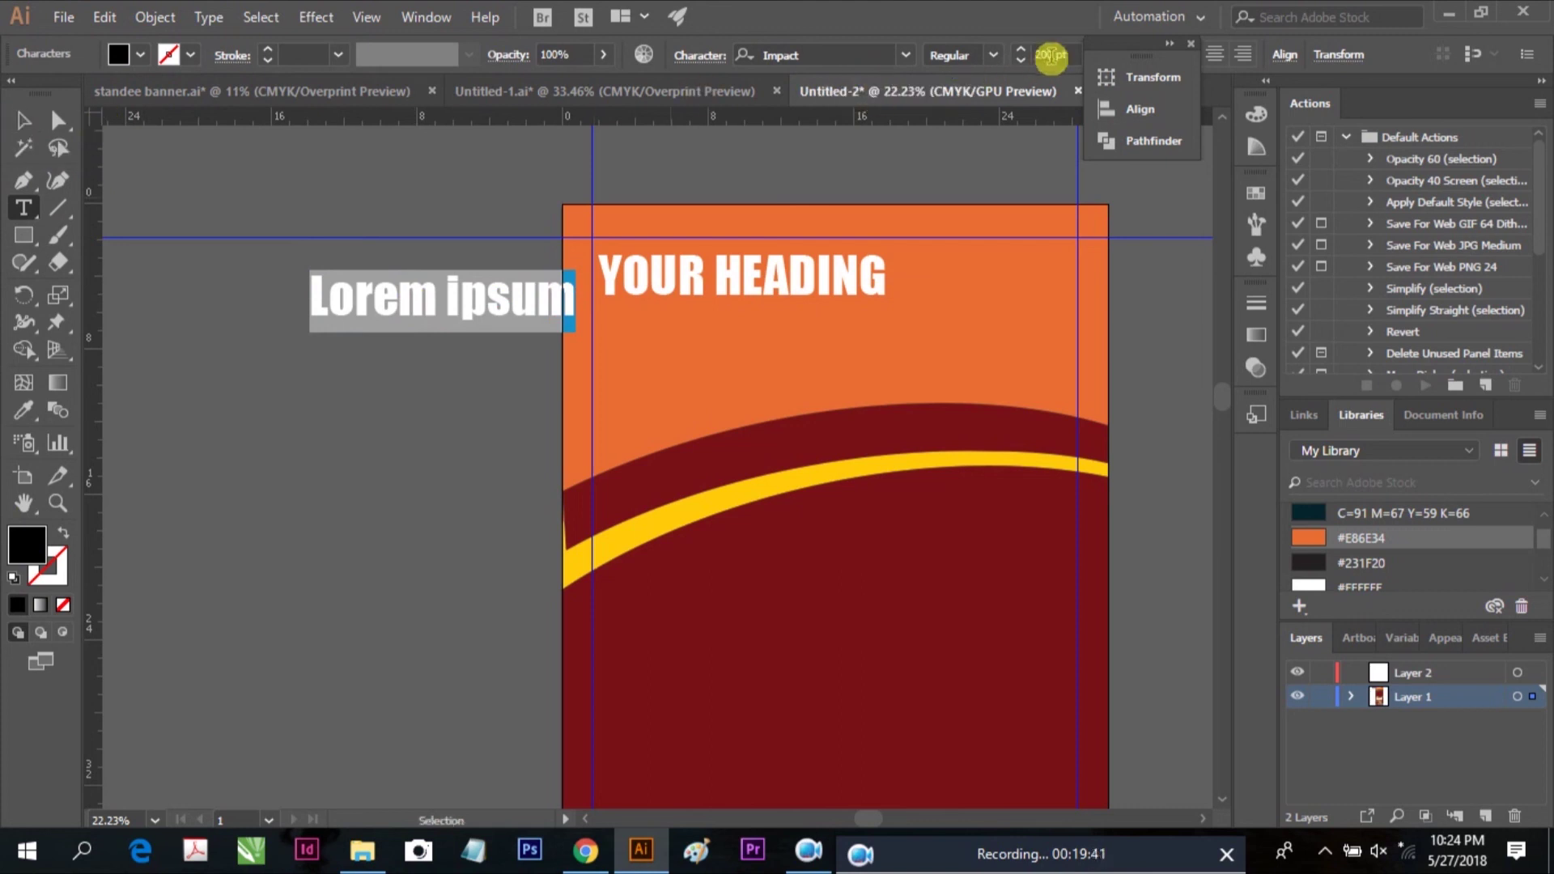
type("100")
key("Return")
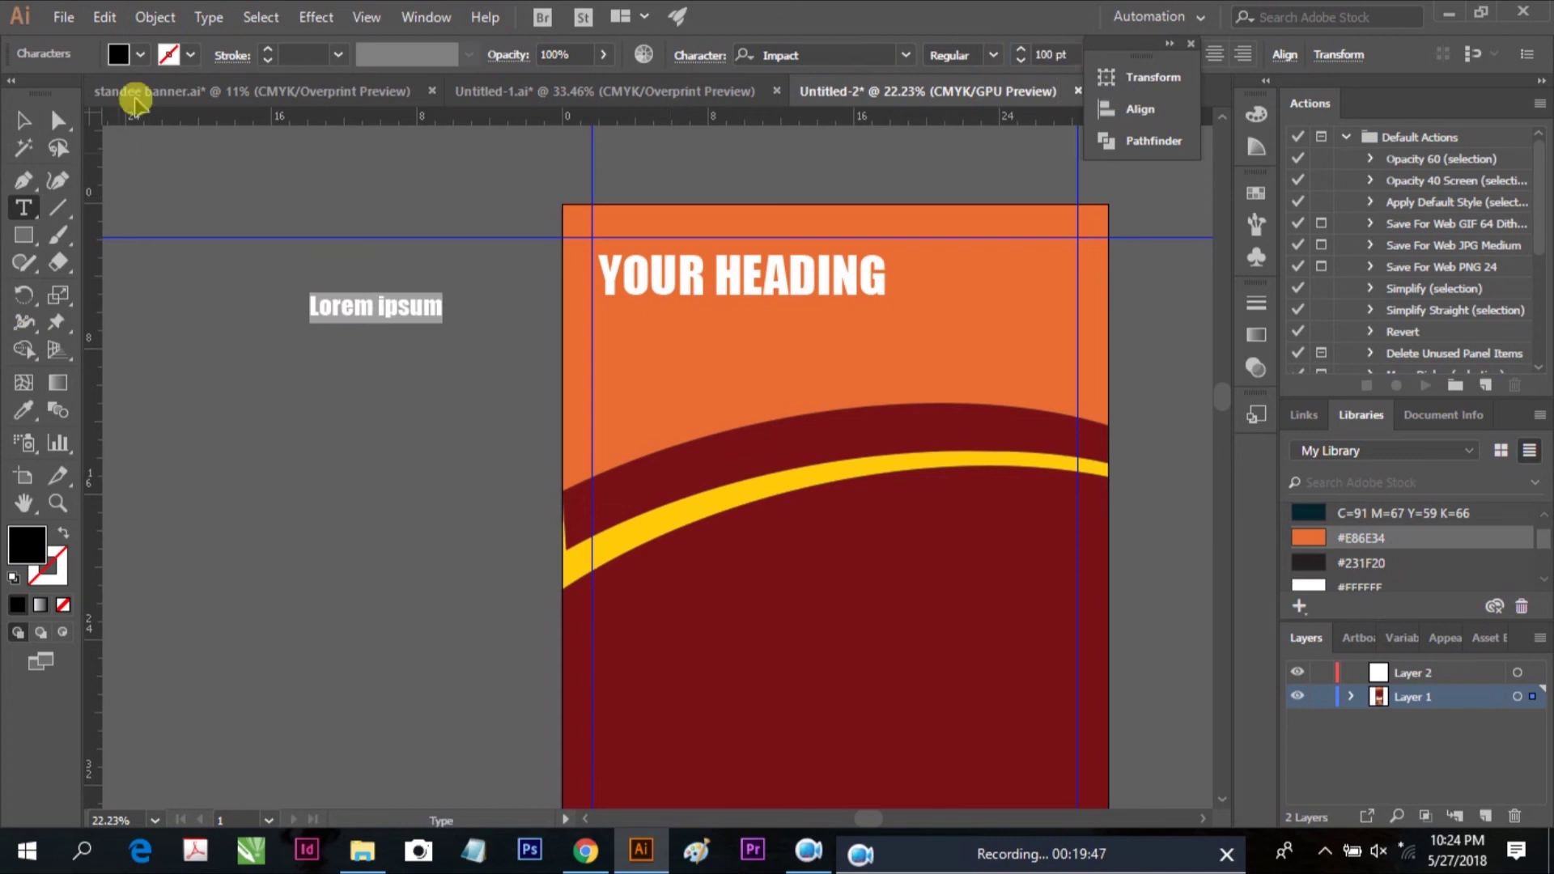
Position the Lorem ipsum subtitle just beneath YOUR HEADING
left_click(22, 120)
left_click_drag(396, 314, 680, 324)
key("ctrl+z")
key("ctrl+z")
key("ctrl+z")
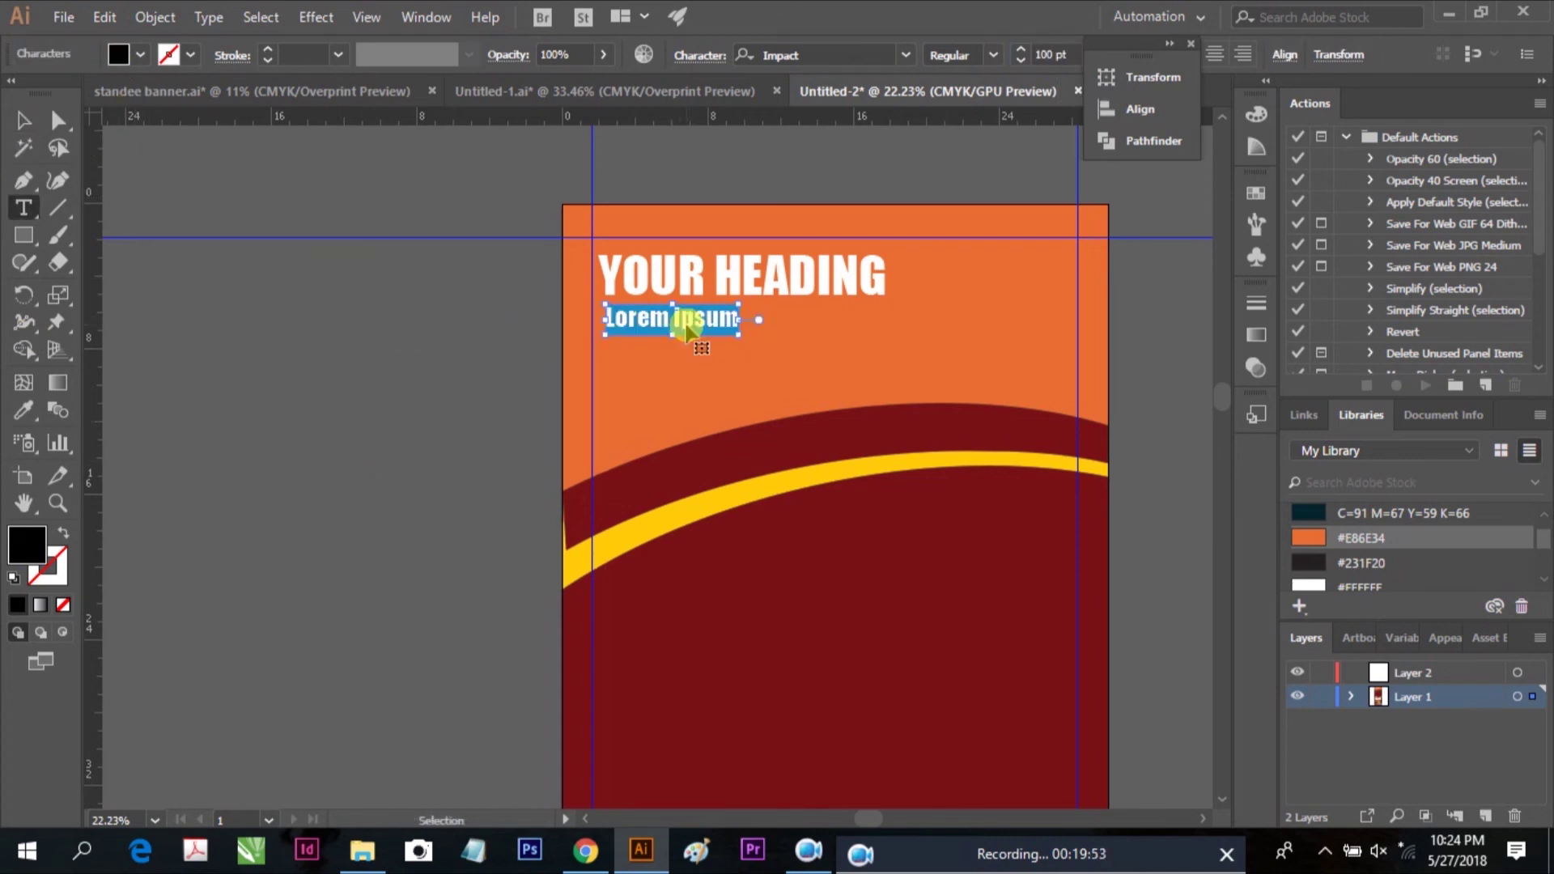
left_click(27, 122)
left_click_drag(503, 327, 790, 325)
Duplicate the $15 OFF badge to the top right beside the heading and shrink it
left_click(895, 361)
scroll(961, 361, "right", 3)
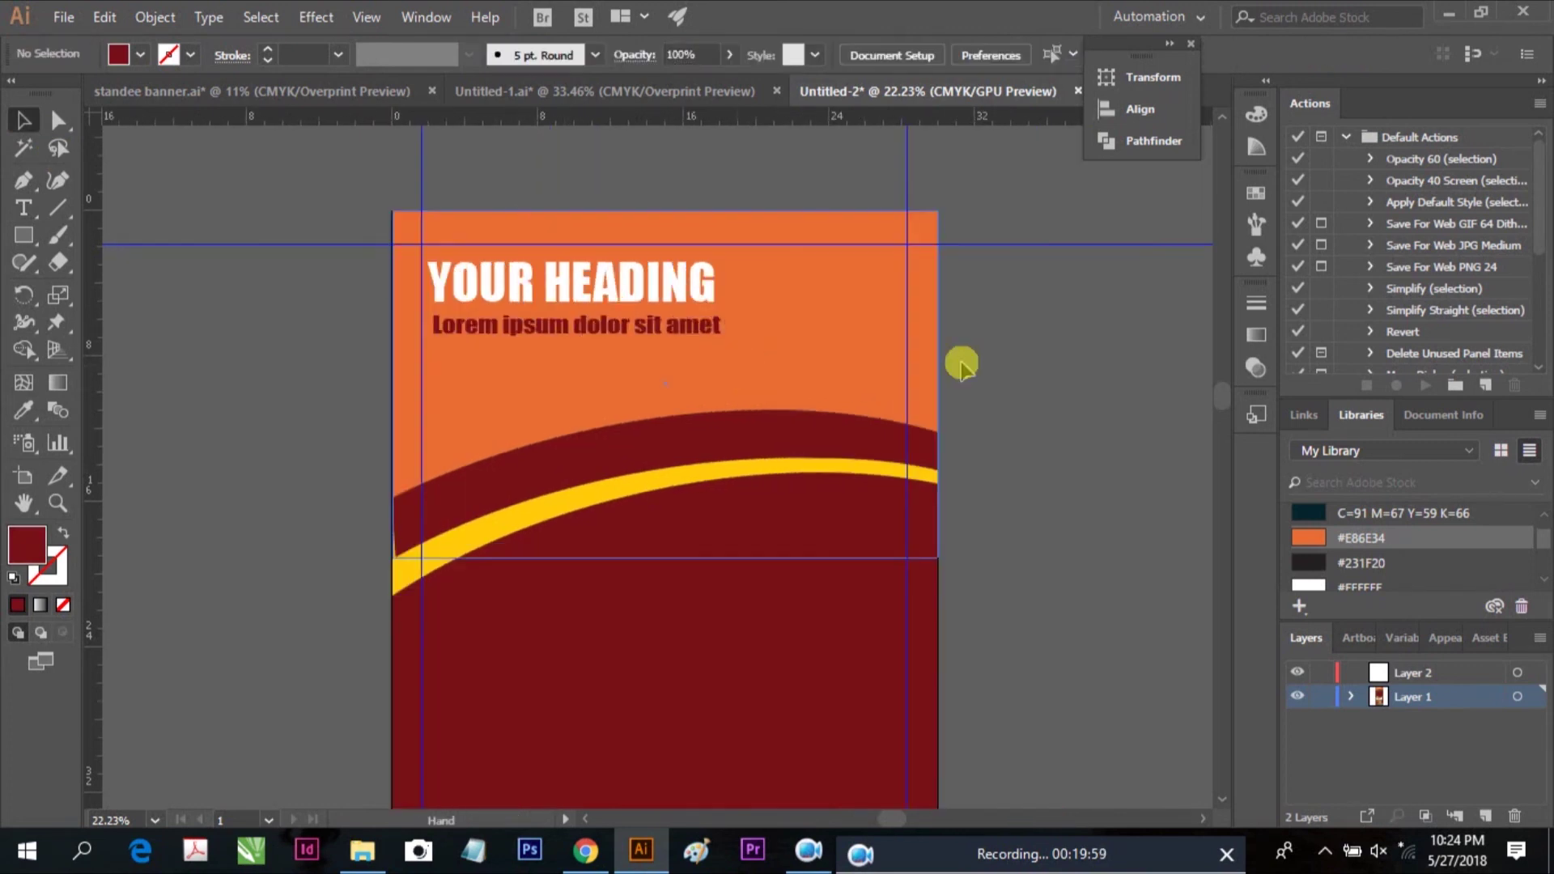
scroll(972, 361, "down", 3)
left_click(522, 760)
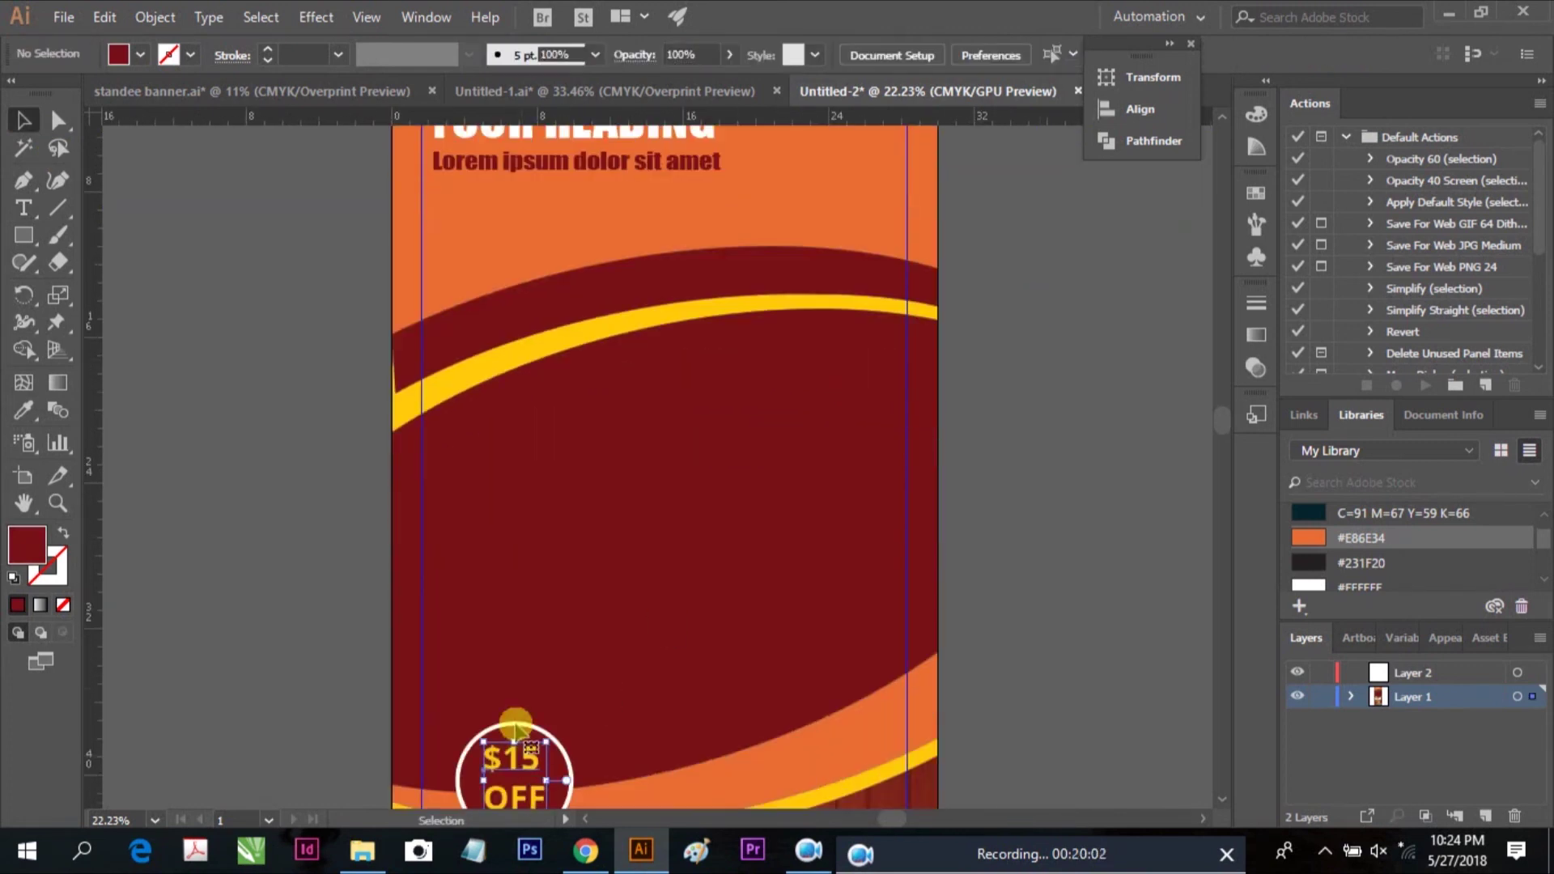
left_click(514, 728, "shift")
left_click_drag(510, 752, 842, 238)
scroll(850, 277, "up", 2)
left_click_drag(846, 340, 814, 212)
left_click(995, 267)
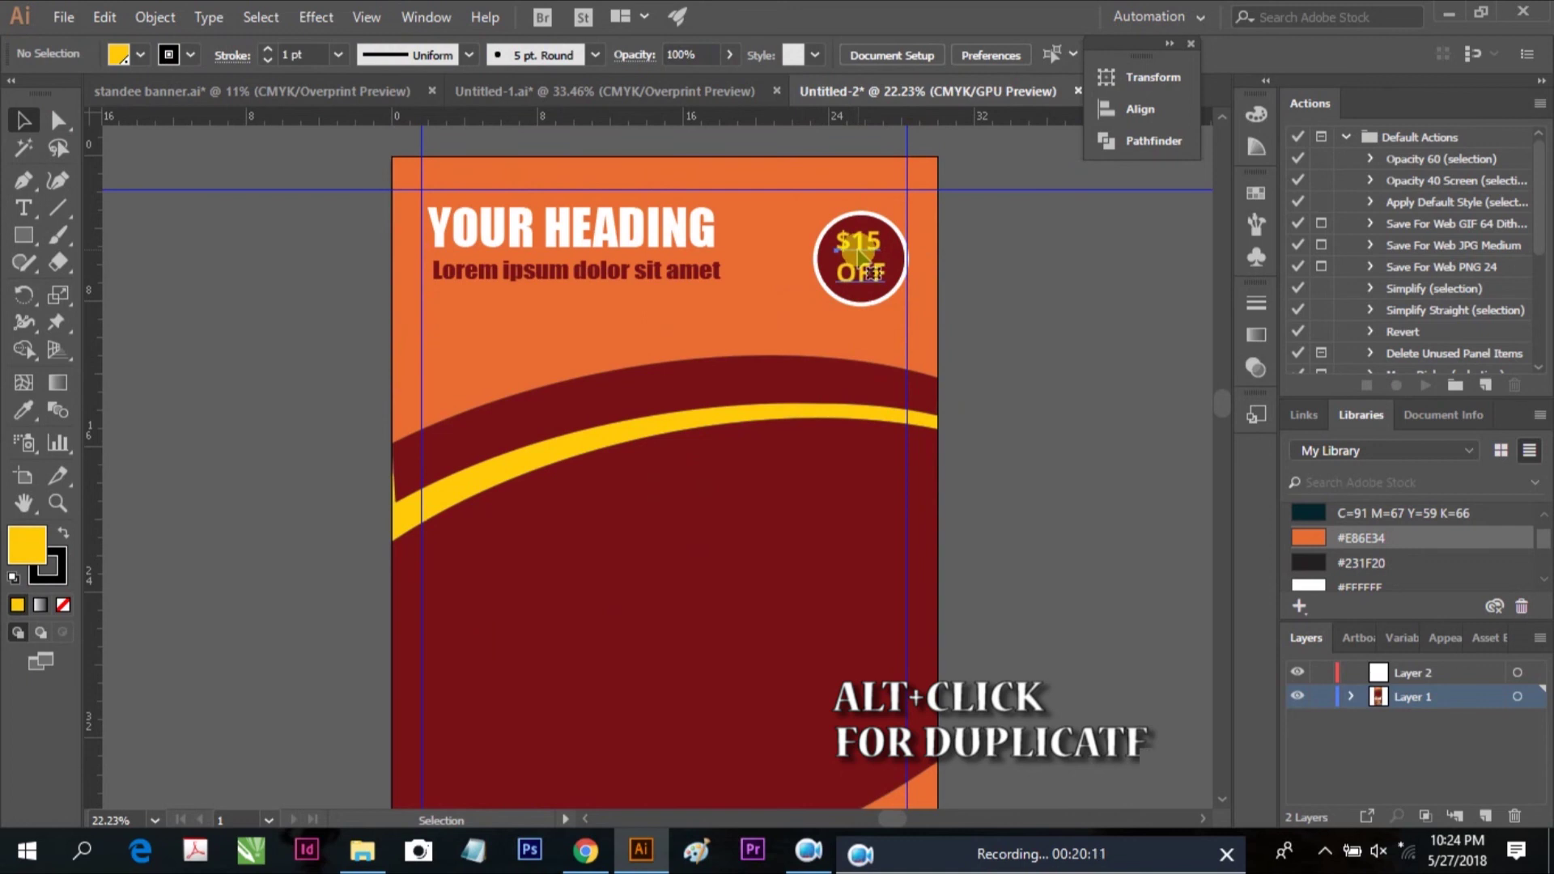
Change the copied badge's text to LOGO and centre it in the dark circle
left_click(859, 255)
double_click(859, 247)
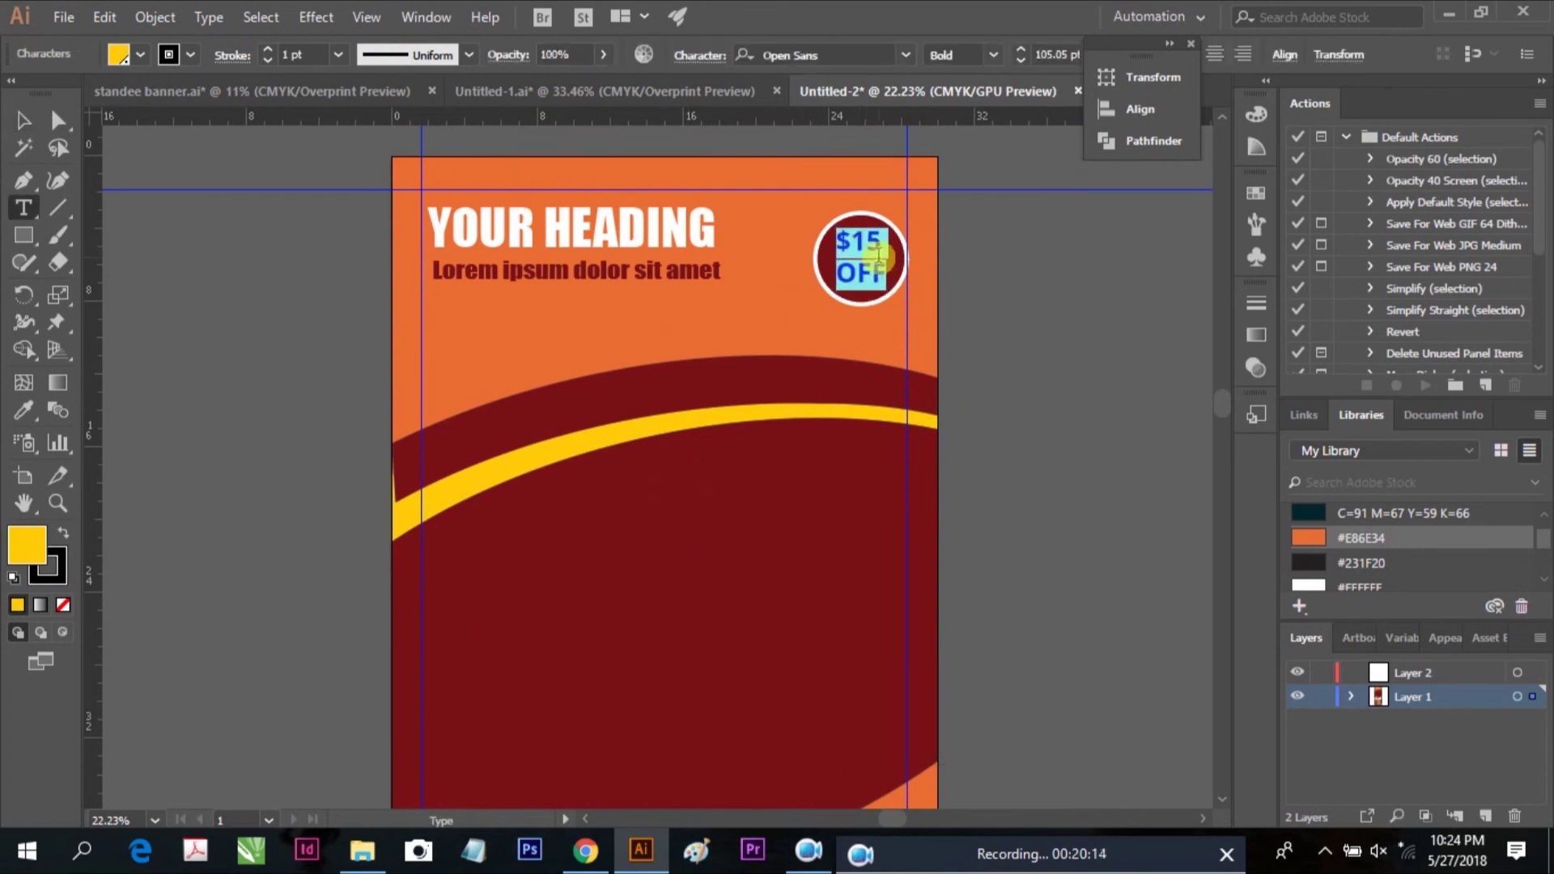
key("Escape")
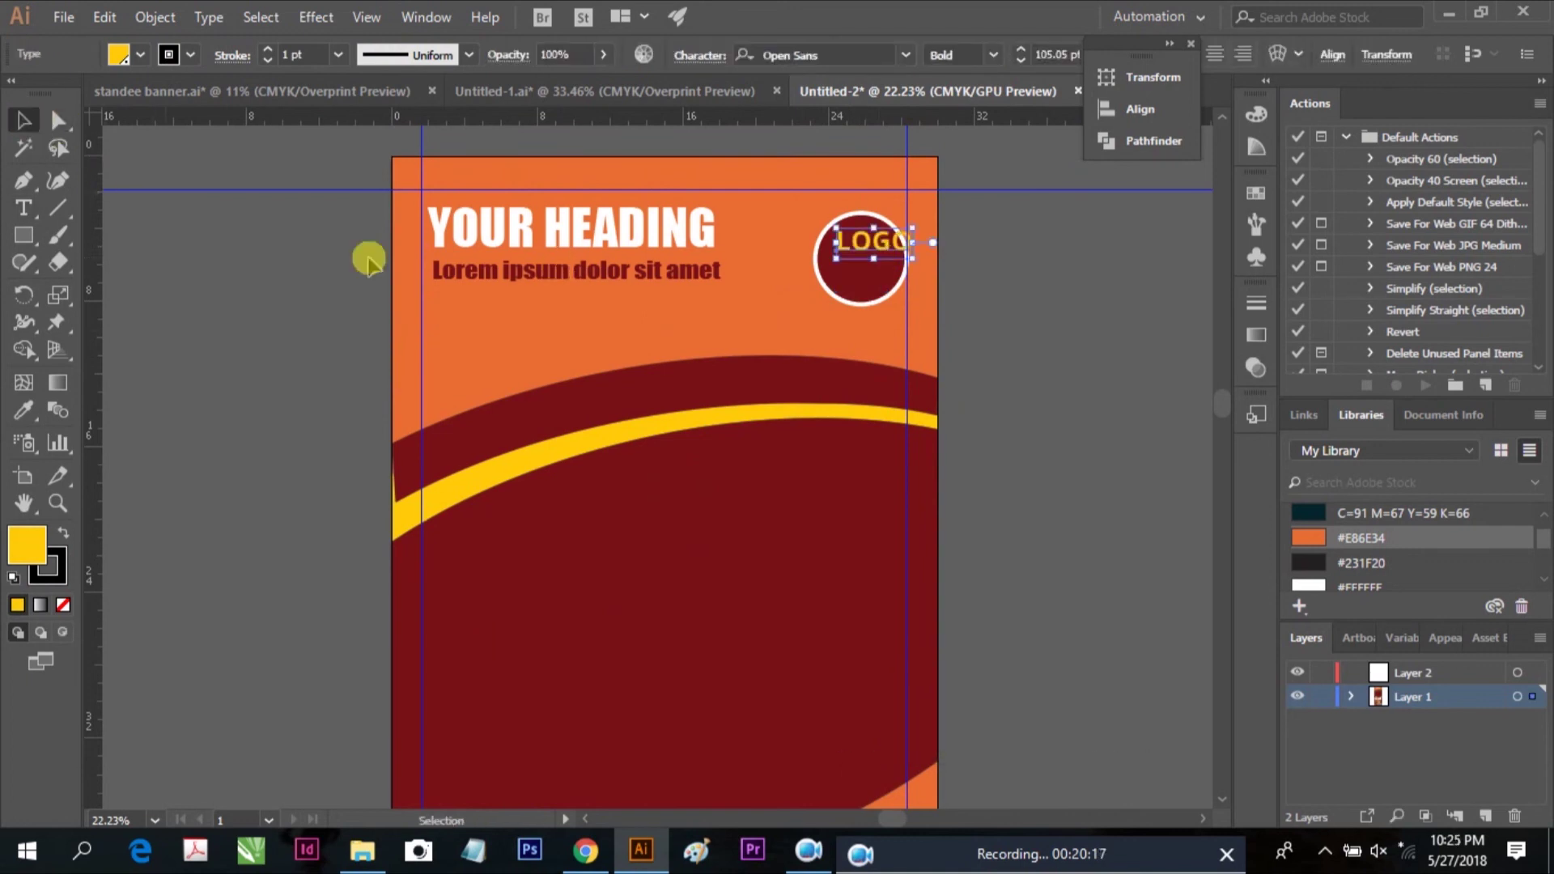
left_click_drag(884, 248, 872, 263)
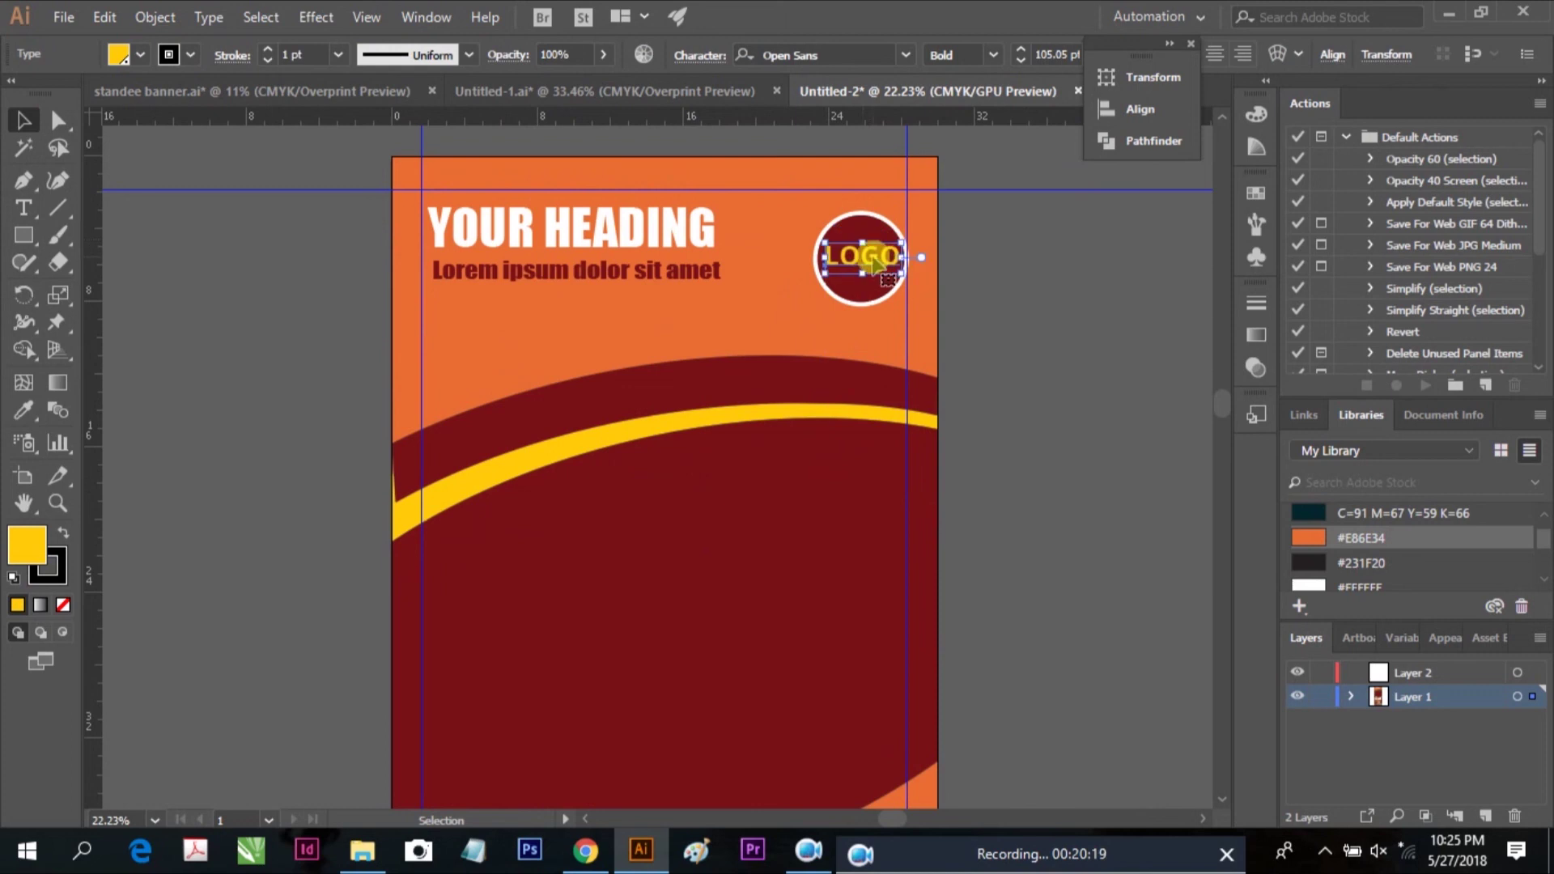
left_click(963, 295)
scroll(961, 333, "down", 3)
Copy the burger photo from Untitled-1 and paste it into the Untitled-2 banner
left_click(603, 91)
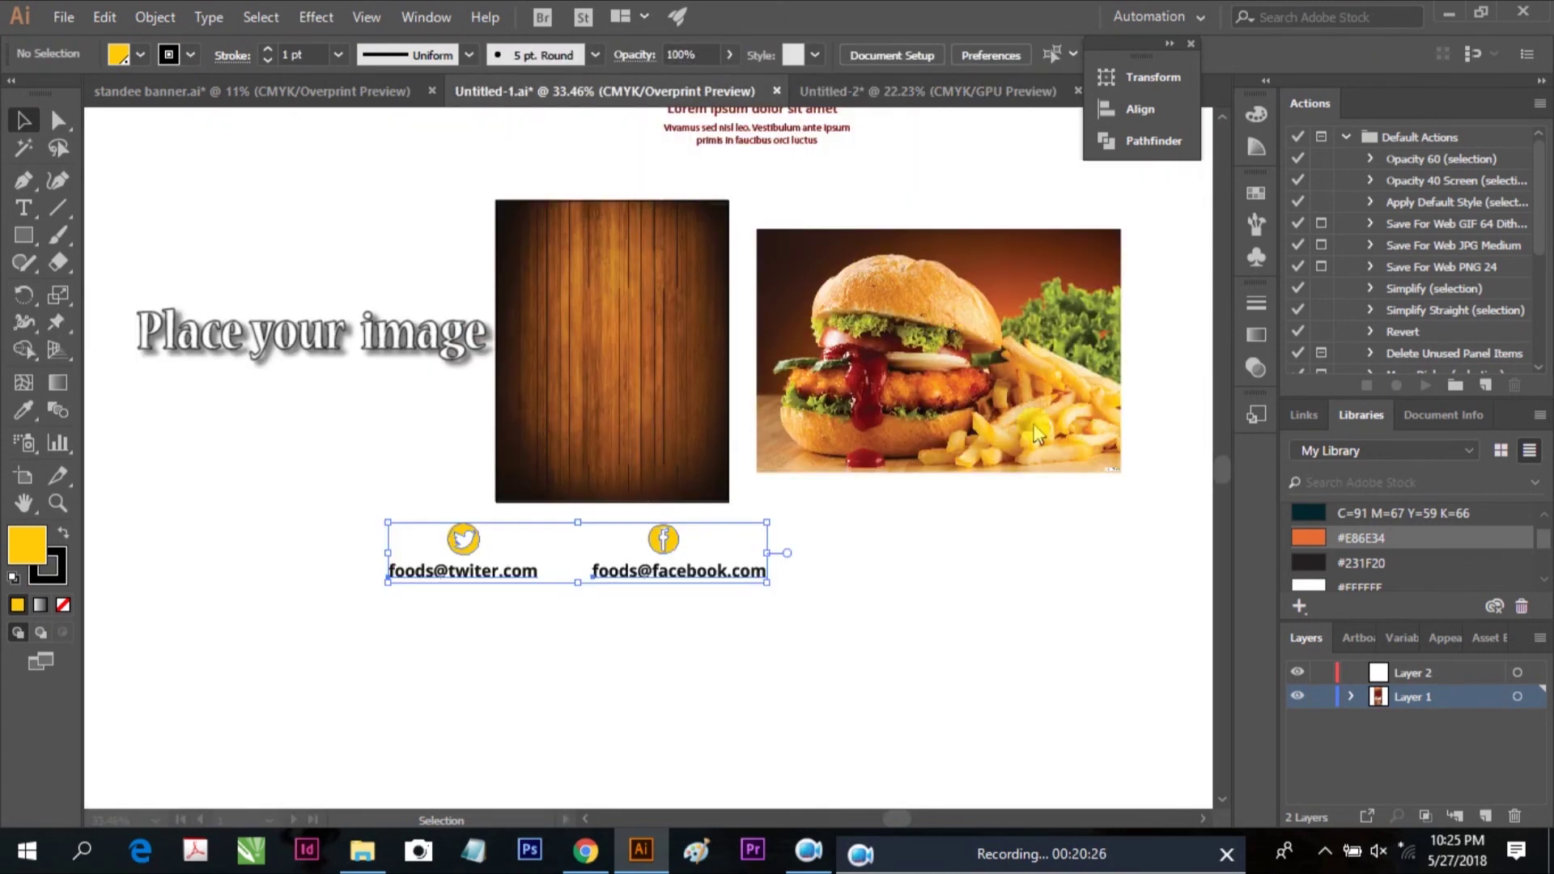
right_click(894, 318)
left_click(770, 250)
left_click(105, 17)
left_click(156, 127)
left_click(888, 91)
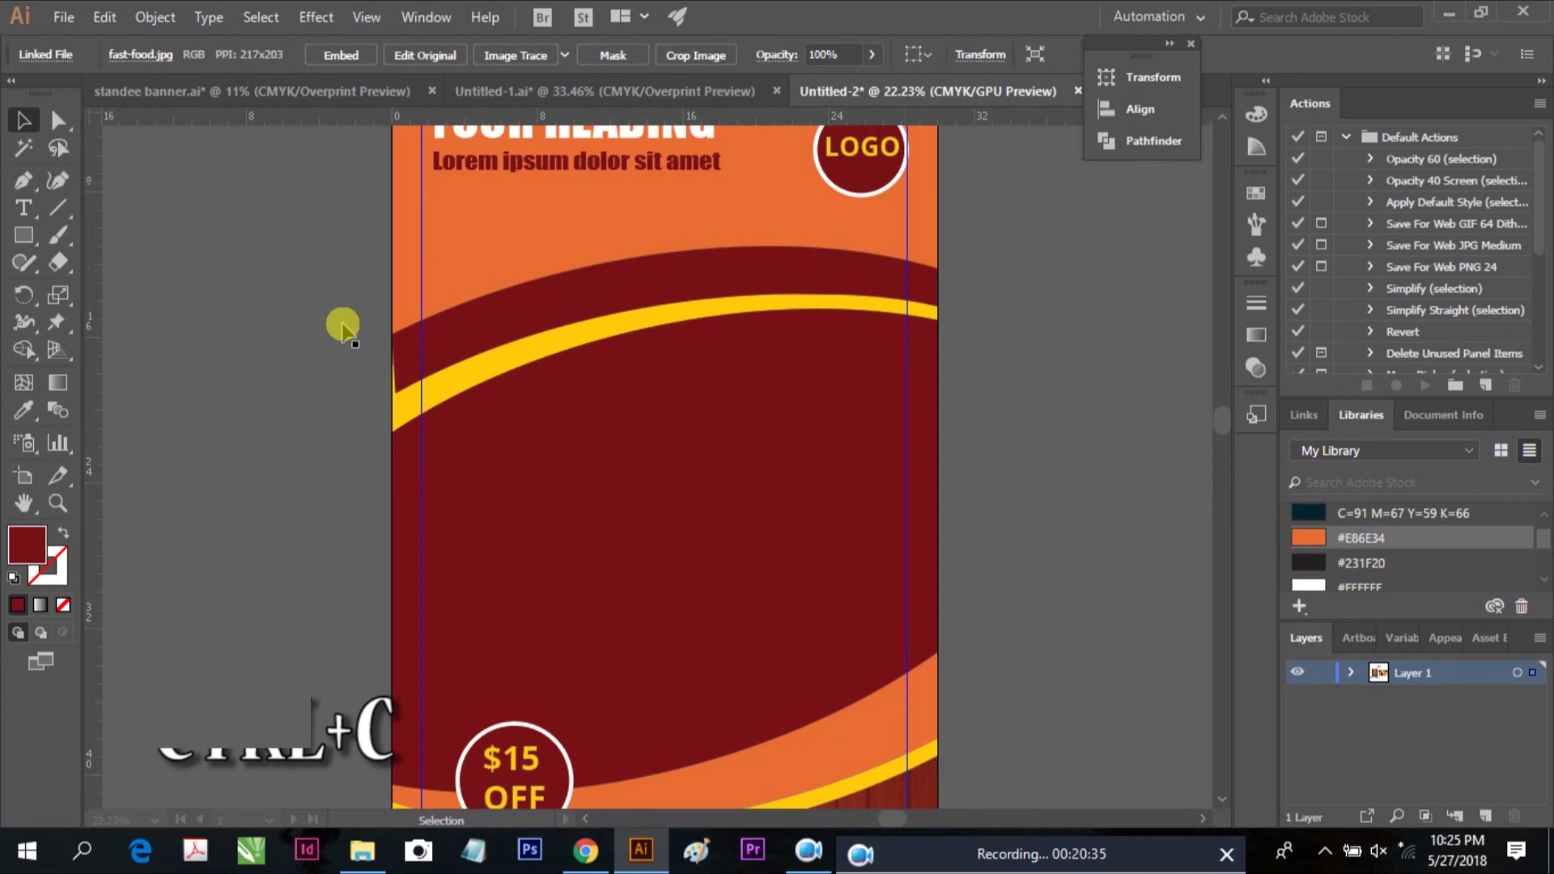
key("ctrl+v")
left_click(104, 17)
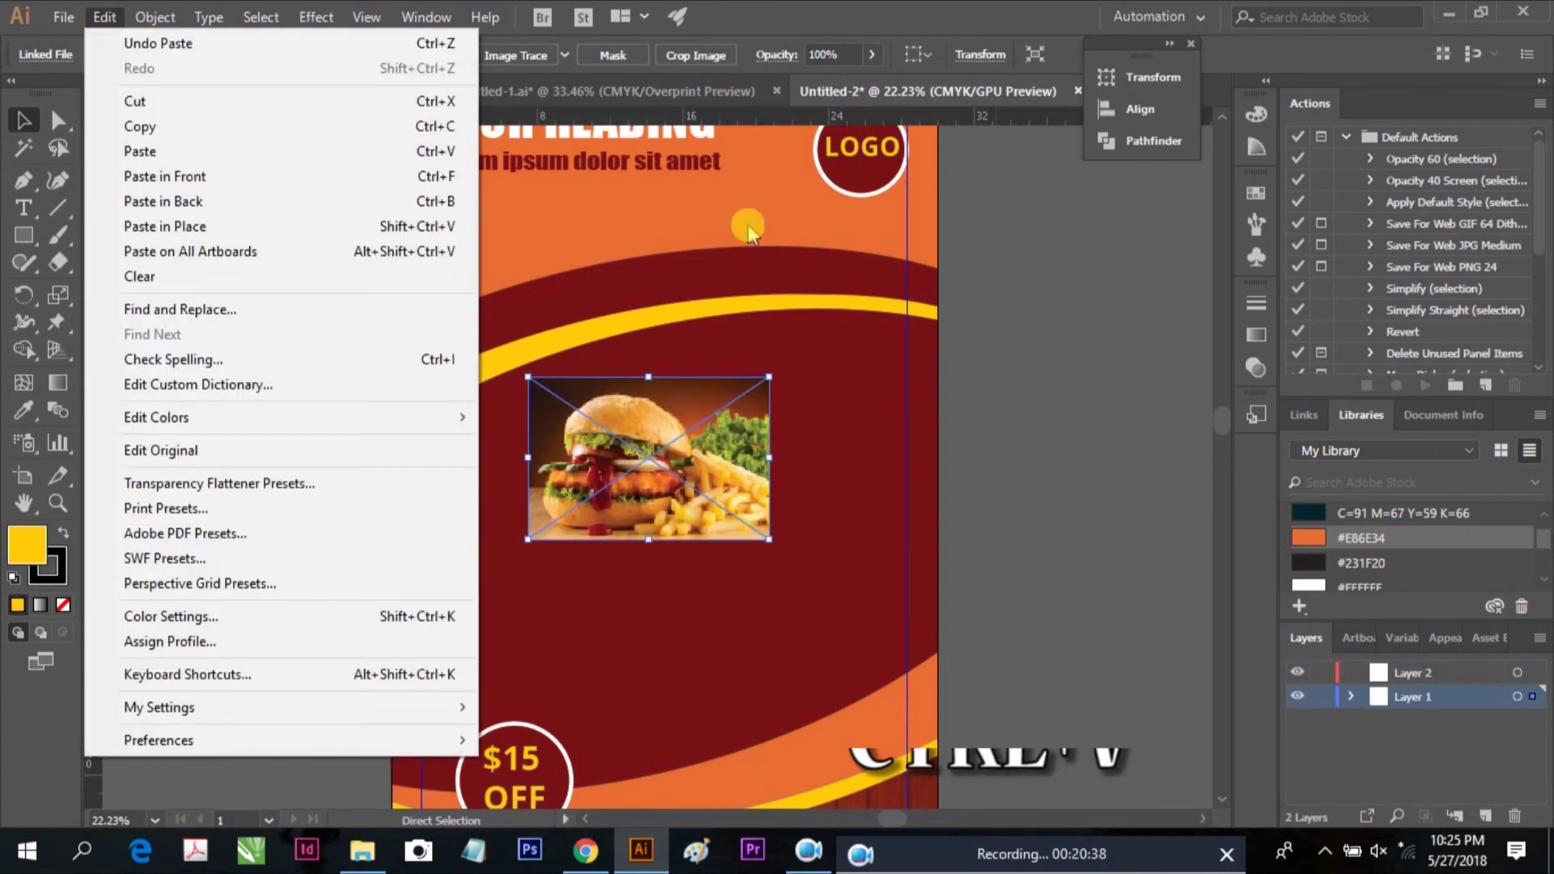
key("ctrl+v")
scroll(853, 350, "down", 2)
Enlarge the burger photo over the top half of the artboard and shift it right
left_click_drag(771, 428, 930, 558)
left_click_drag(527, 268, 387, 172)
left_click_drag(386, 542, 128, 715)
left_click_drag(629, 484, 696, 477)
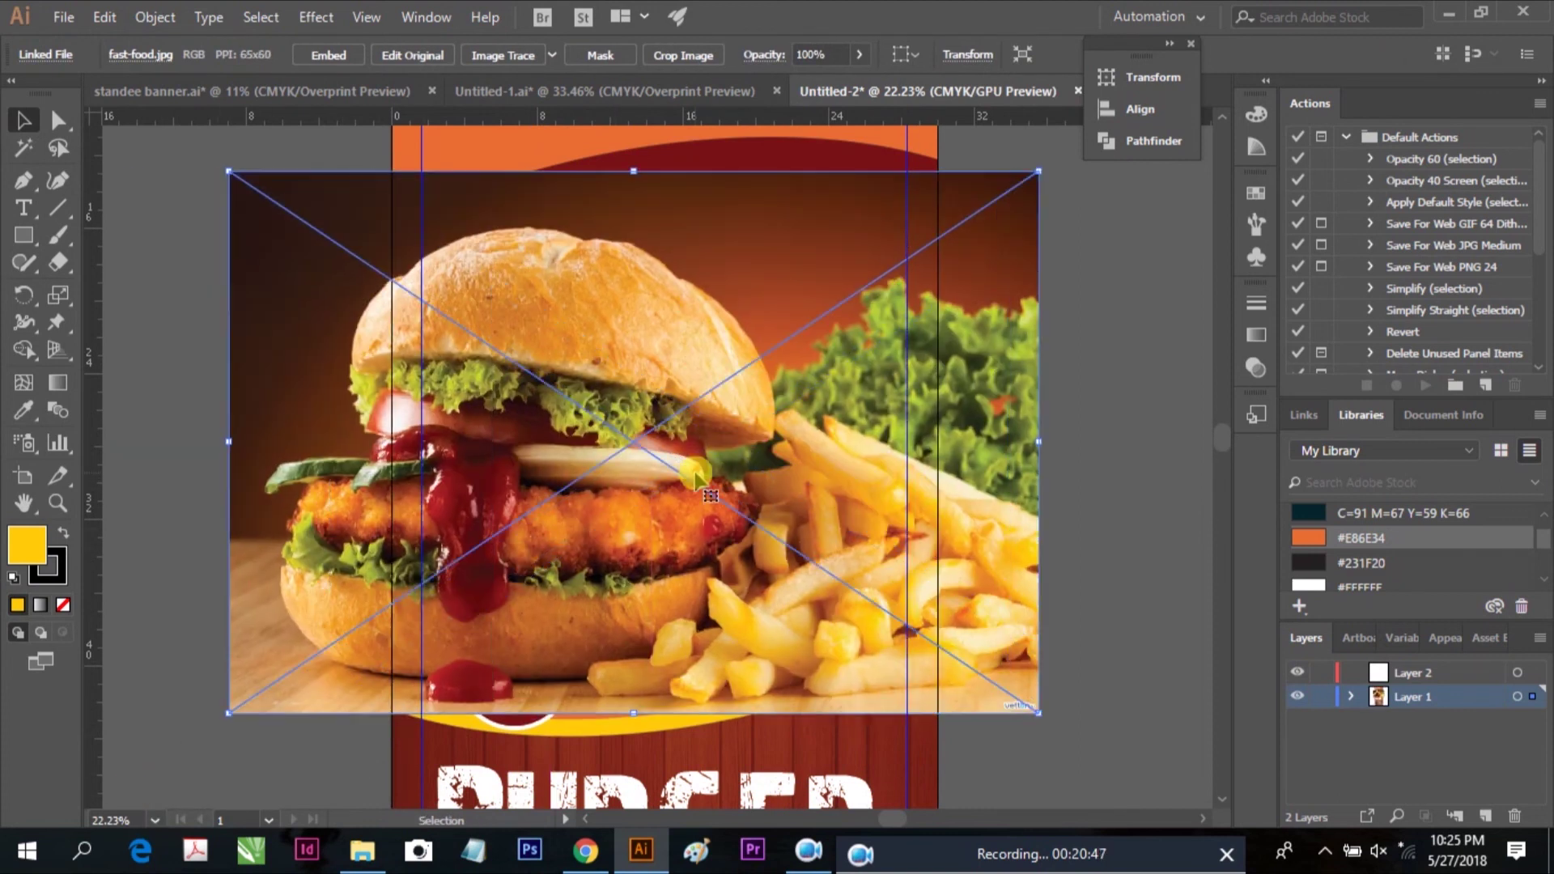
Send the burger photo to the back of the stacking order
right_click(831, 356)
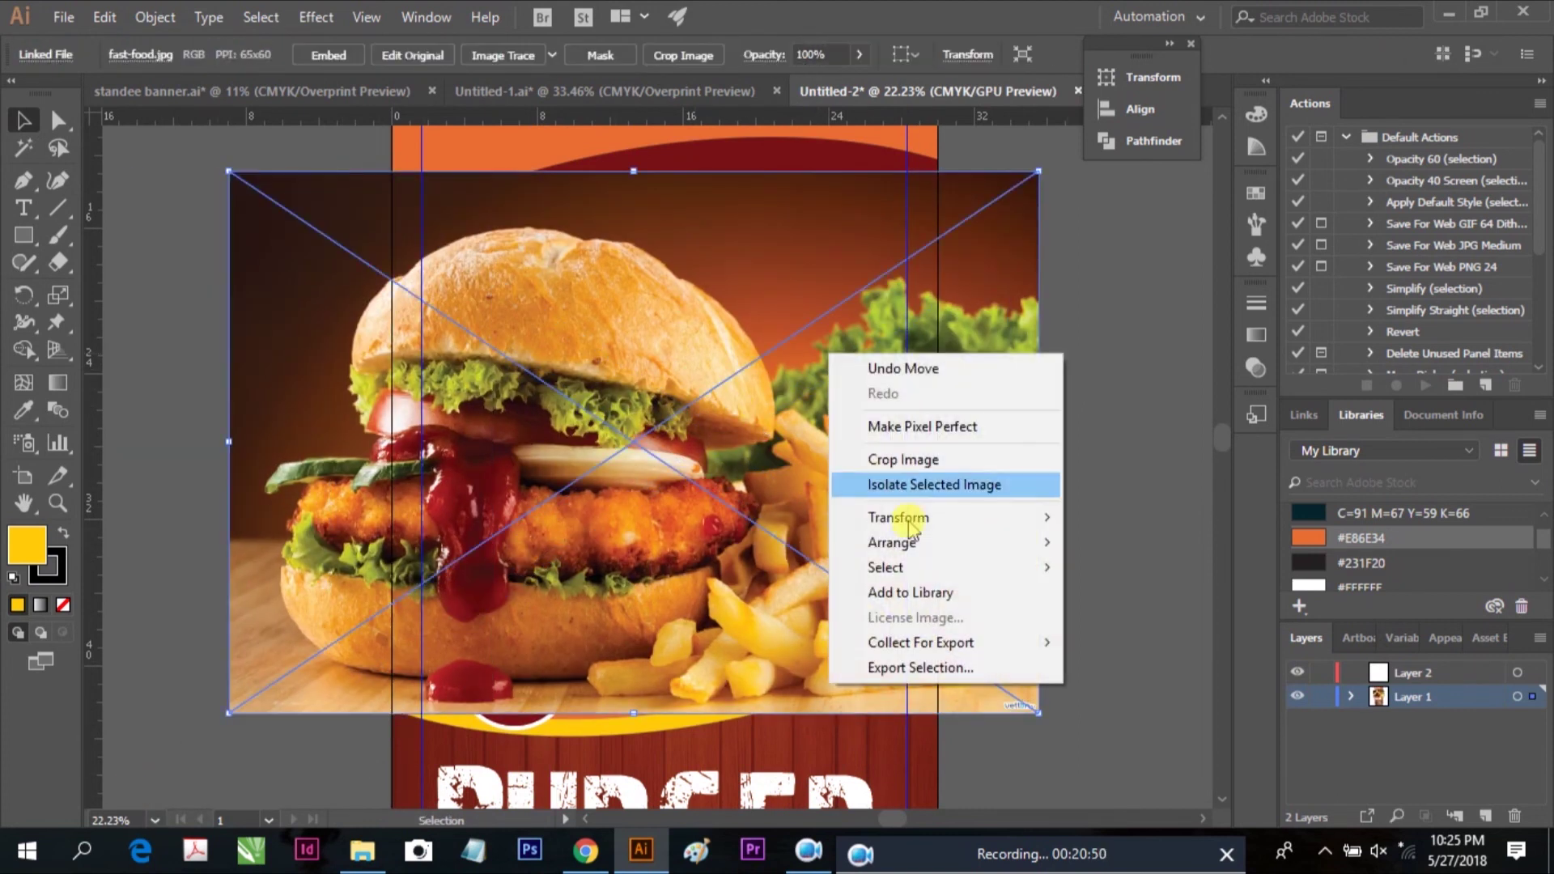
mouse_move(931, 544)
left_click(1149, 593)
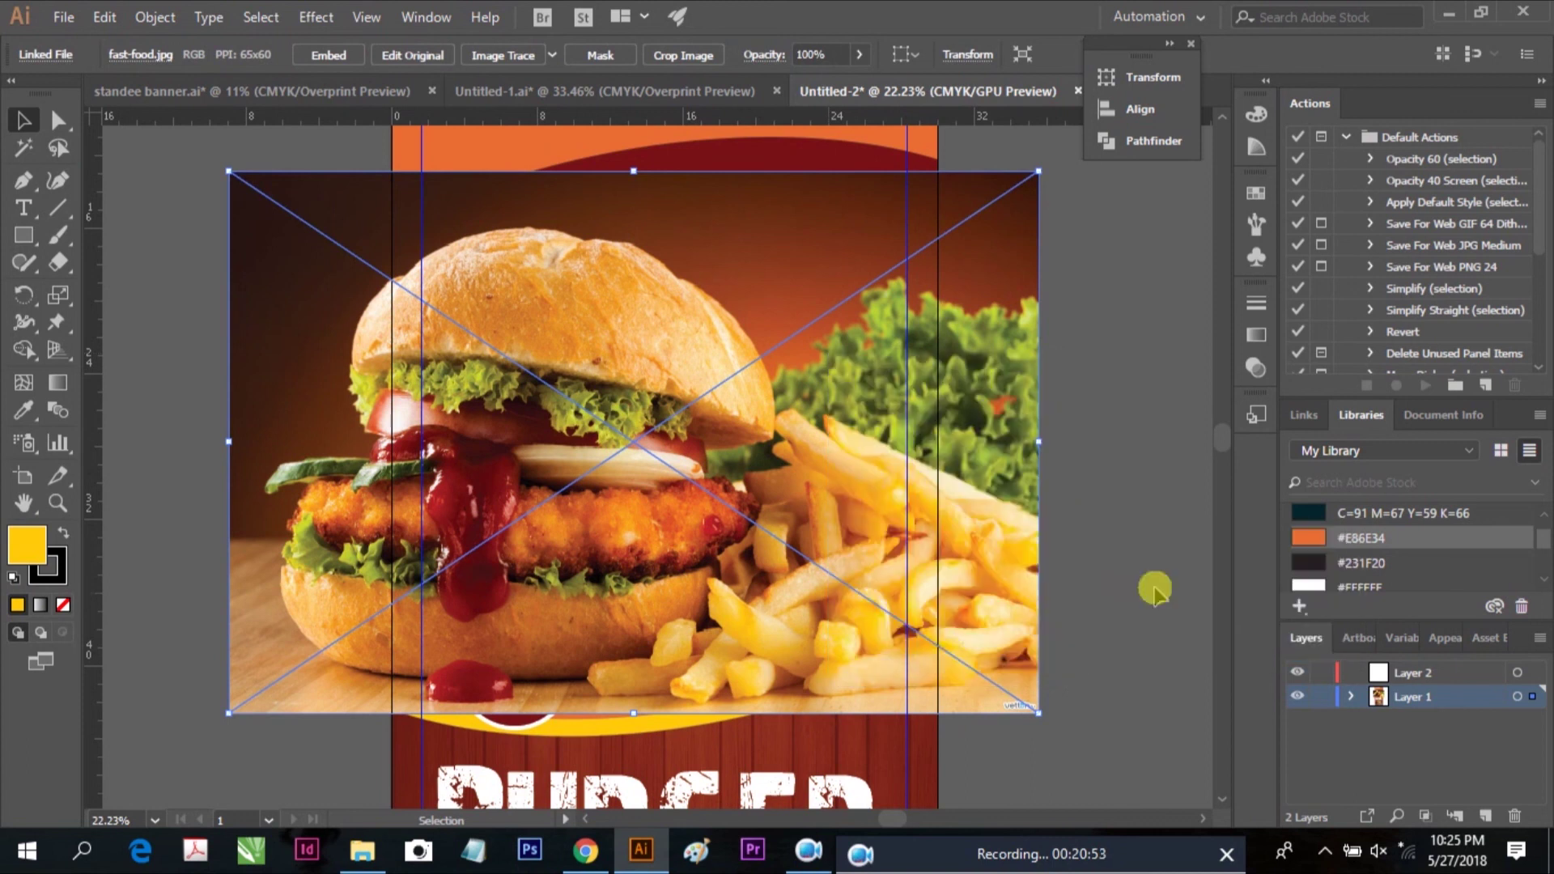
right_click(852, 420)
mouse_move(961, 608)
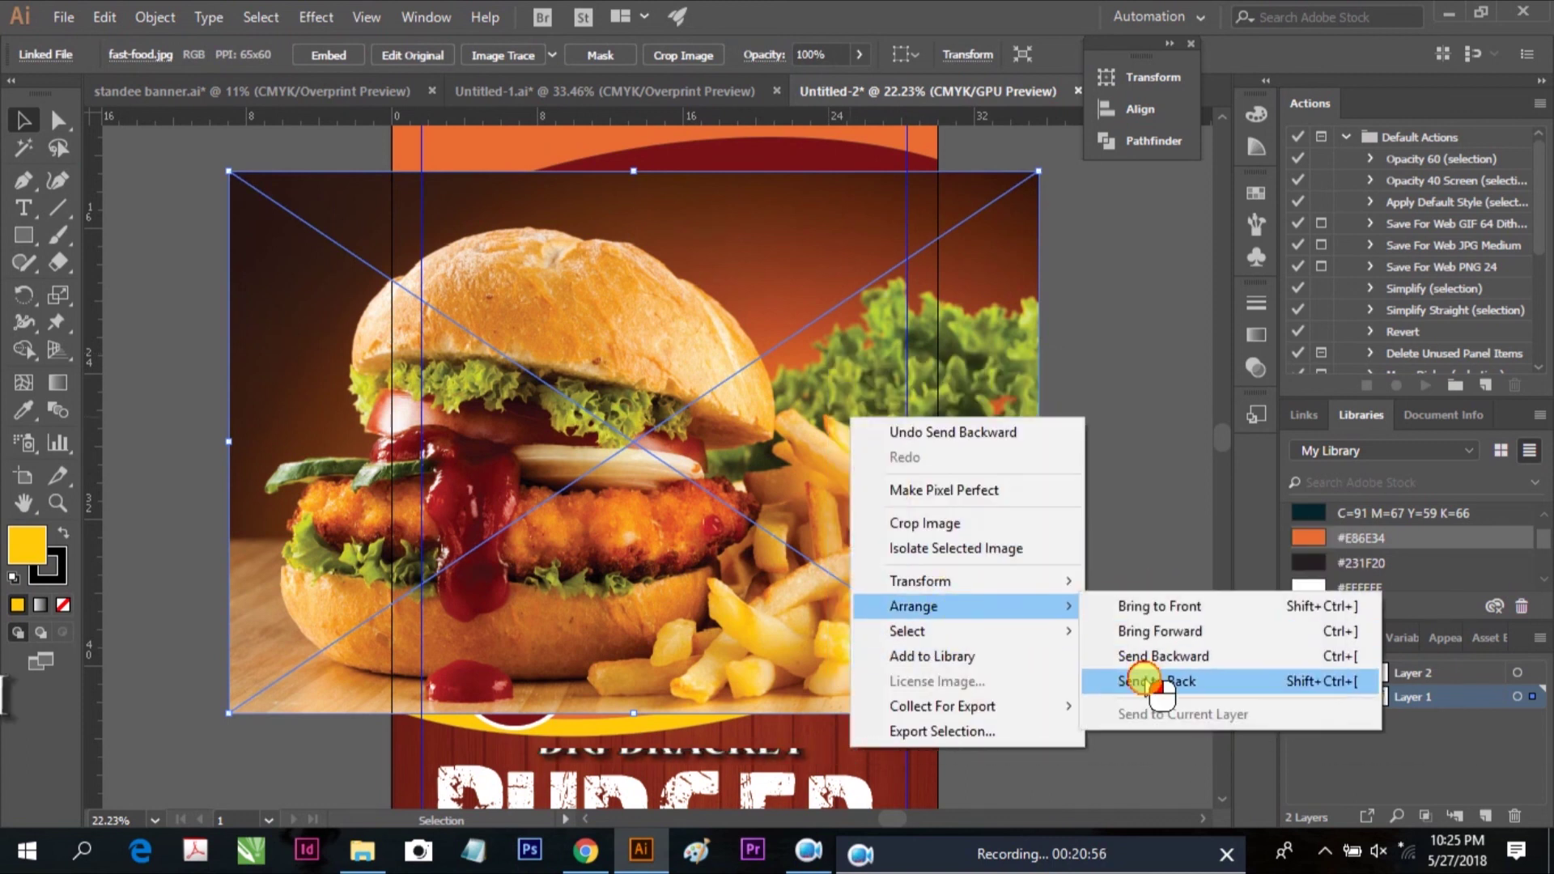
left_click(1145, 682)
Clip the burger photo to the maroon band and nudge it right inside the mask
right_click(769, 214)
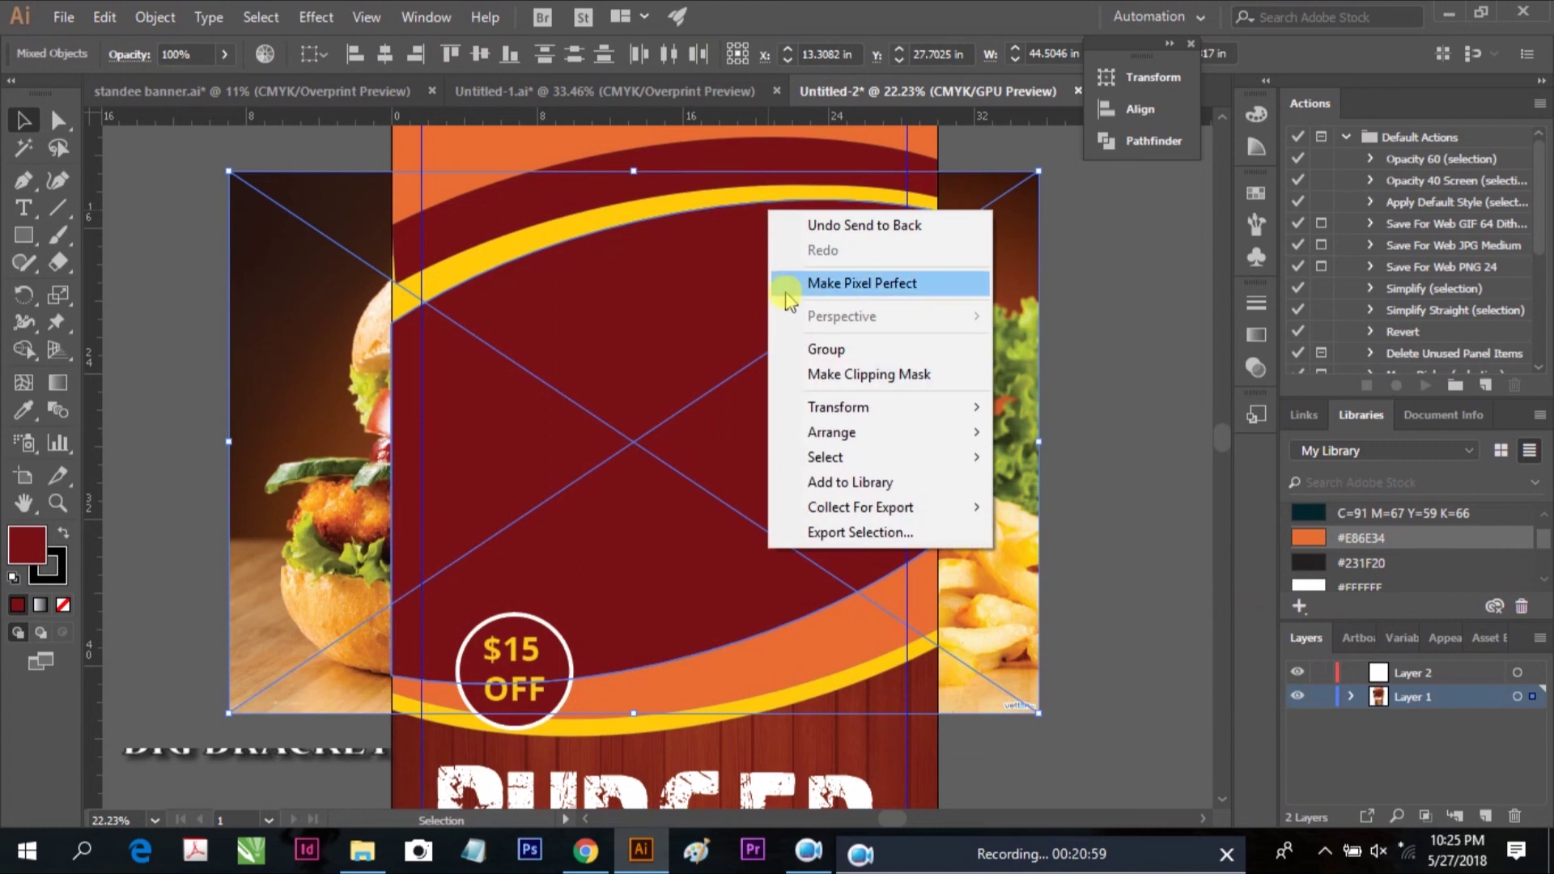
left_click(910, 373)
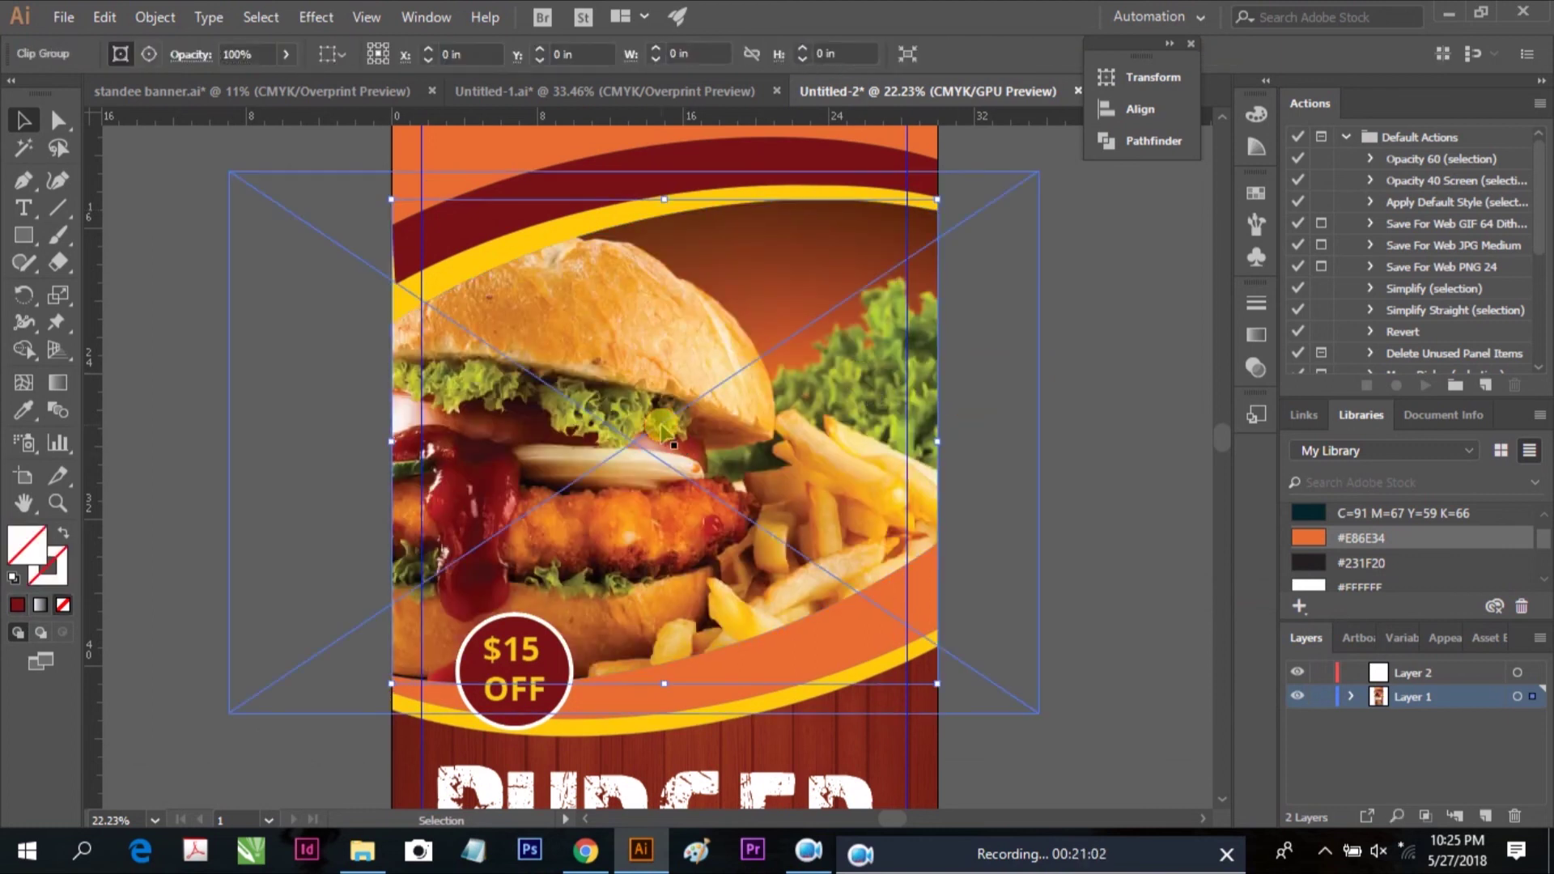
double_click(615, 421)
left_click_drag(609, 424, 761, 447)
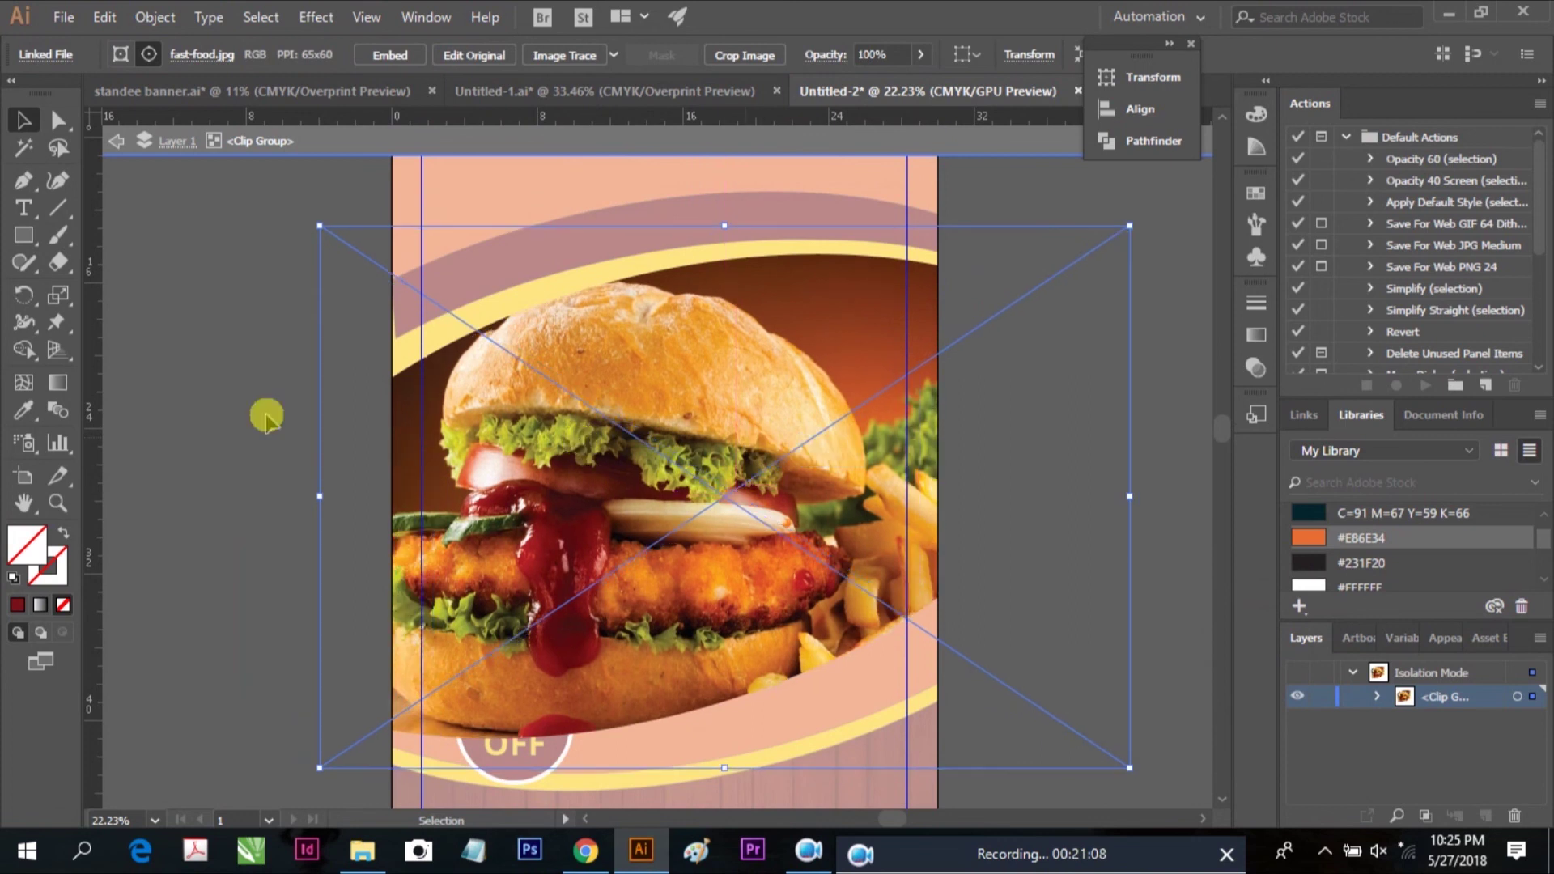
double_click(260, 440)
key("ctrl+0")
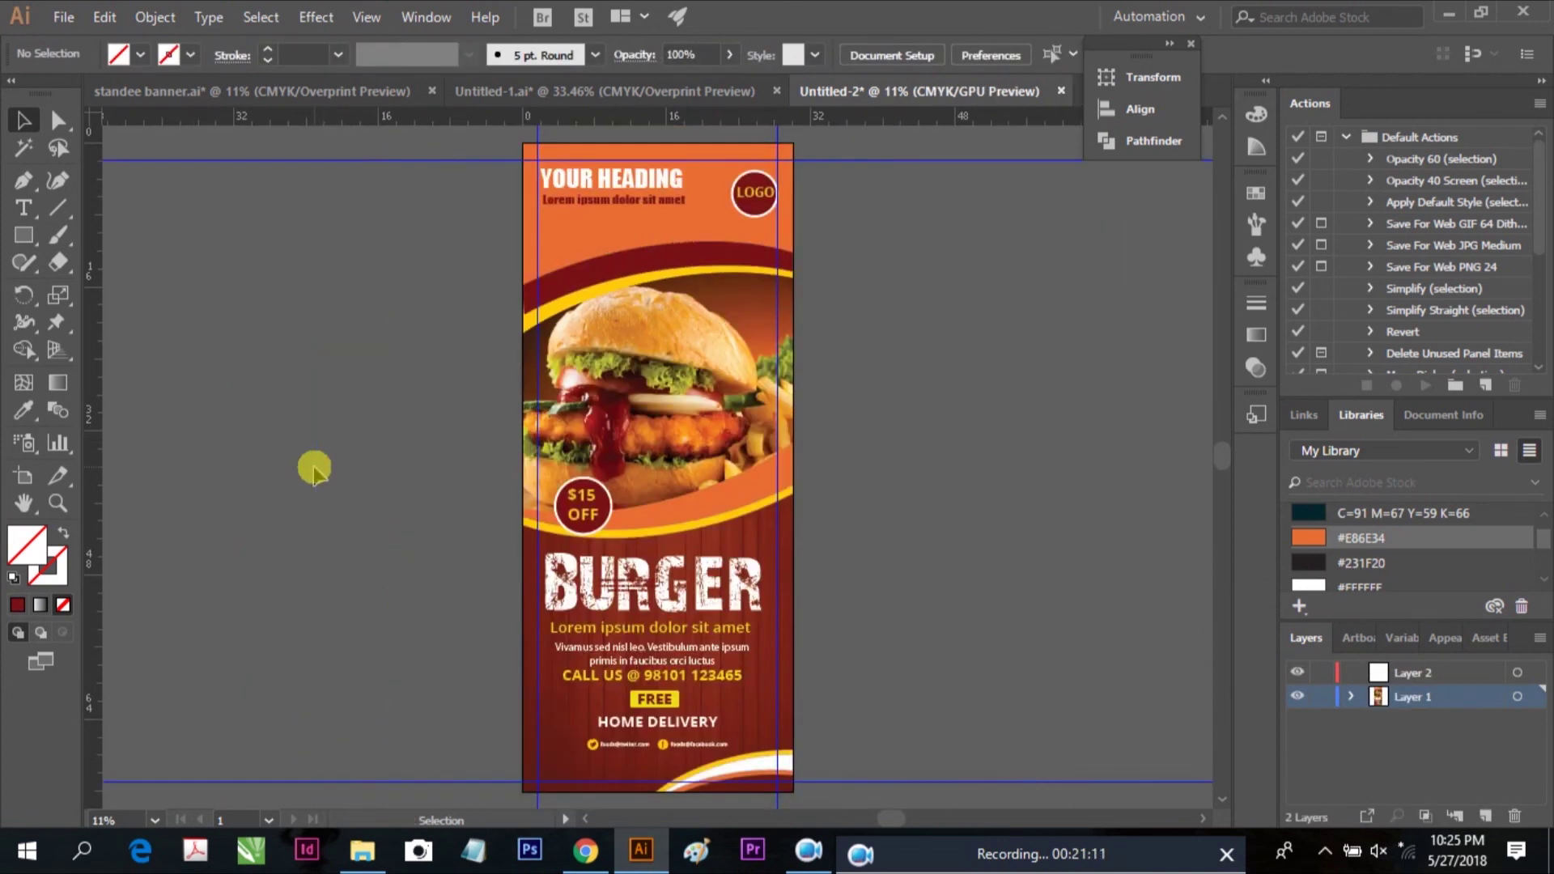
Drag the maroon band's bottom-left anchor out to the artboard's left edge
left_click(648, 258)
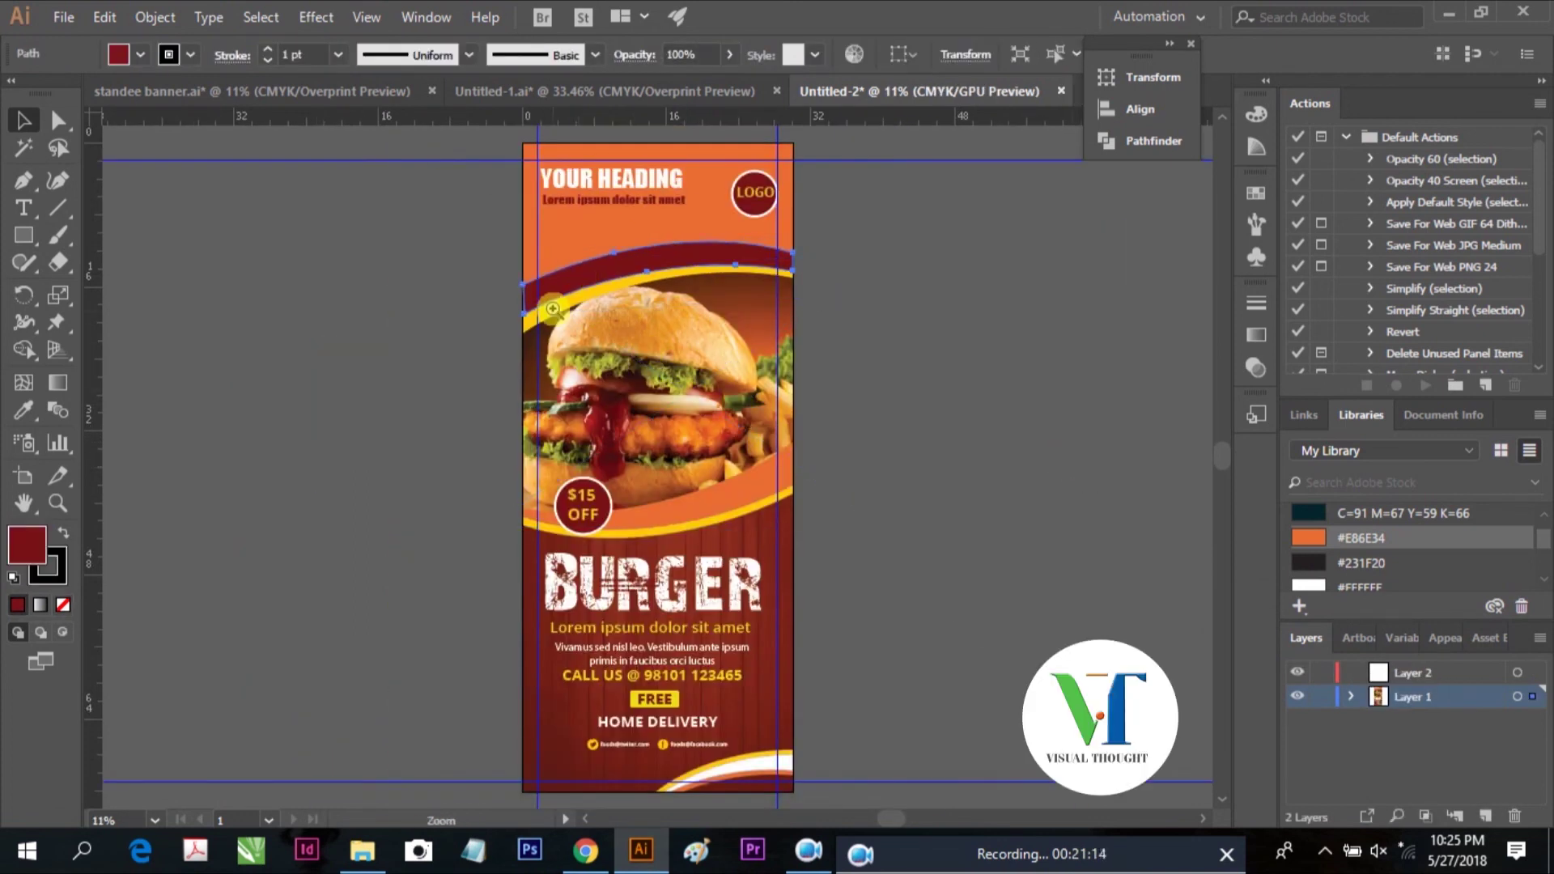
left_click(710, 501, "ctrl")
left_click_drag(510, 295, 619, 382)
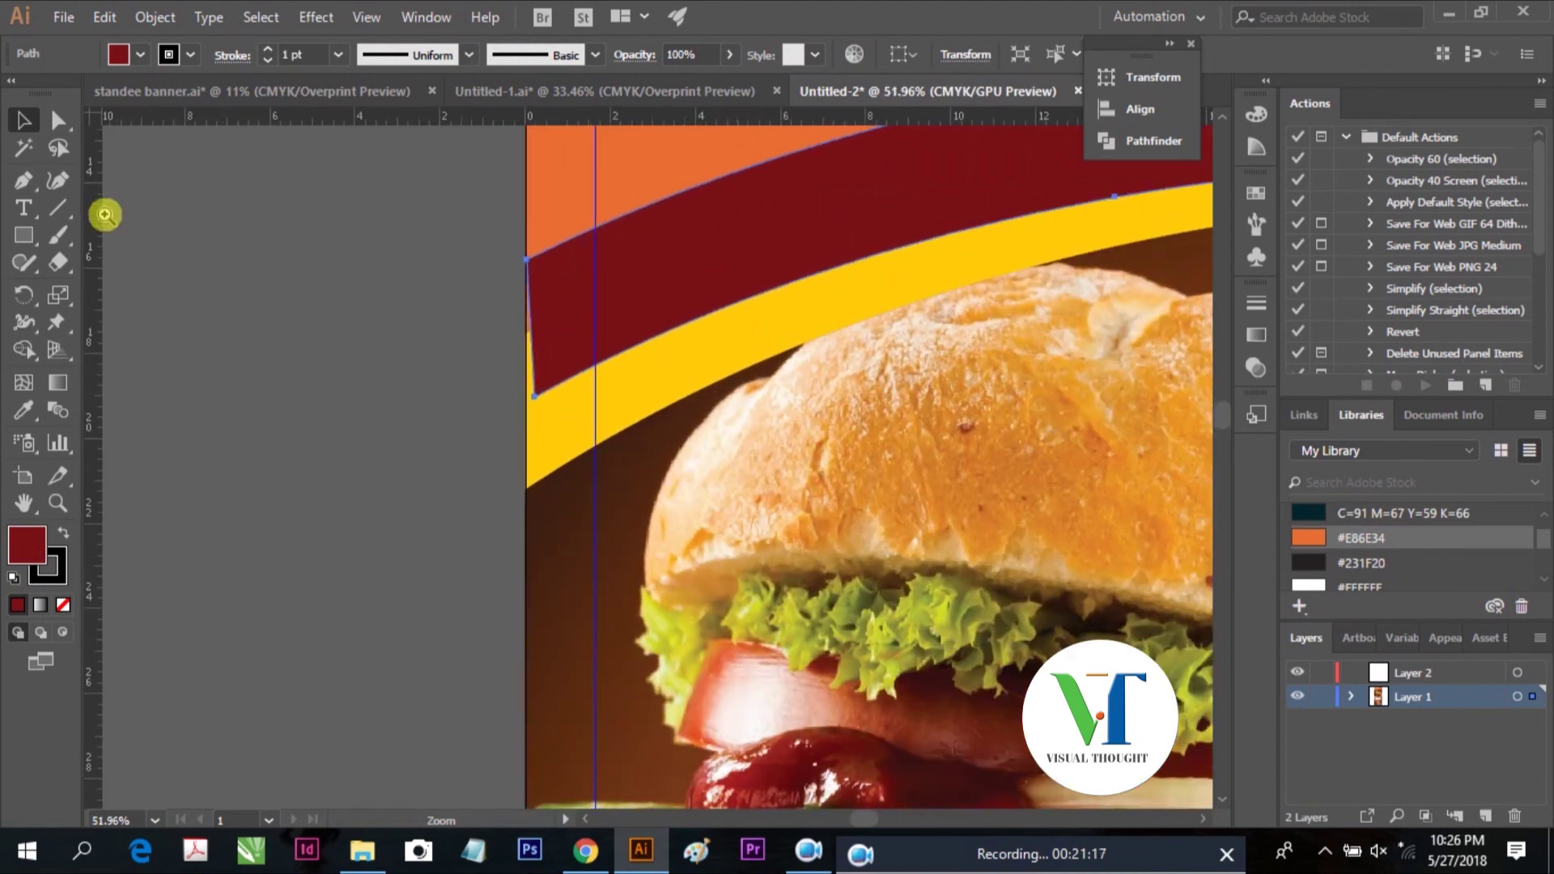
scroll(534, 311, "up", 2)
left_click(58, 121)
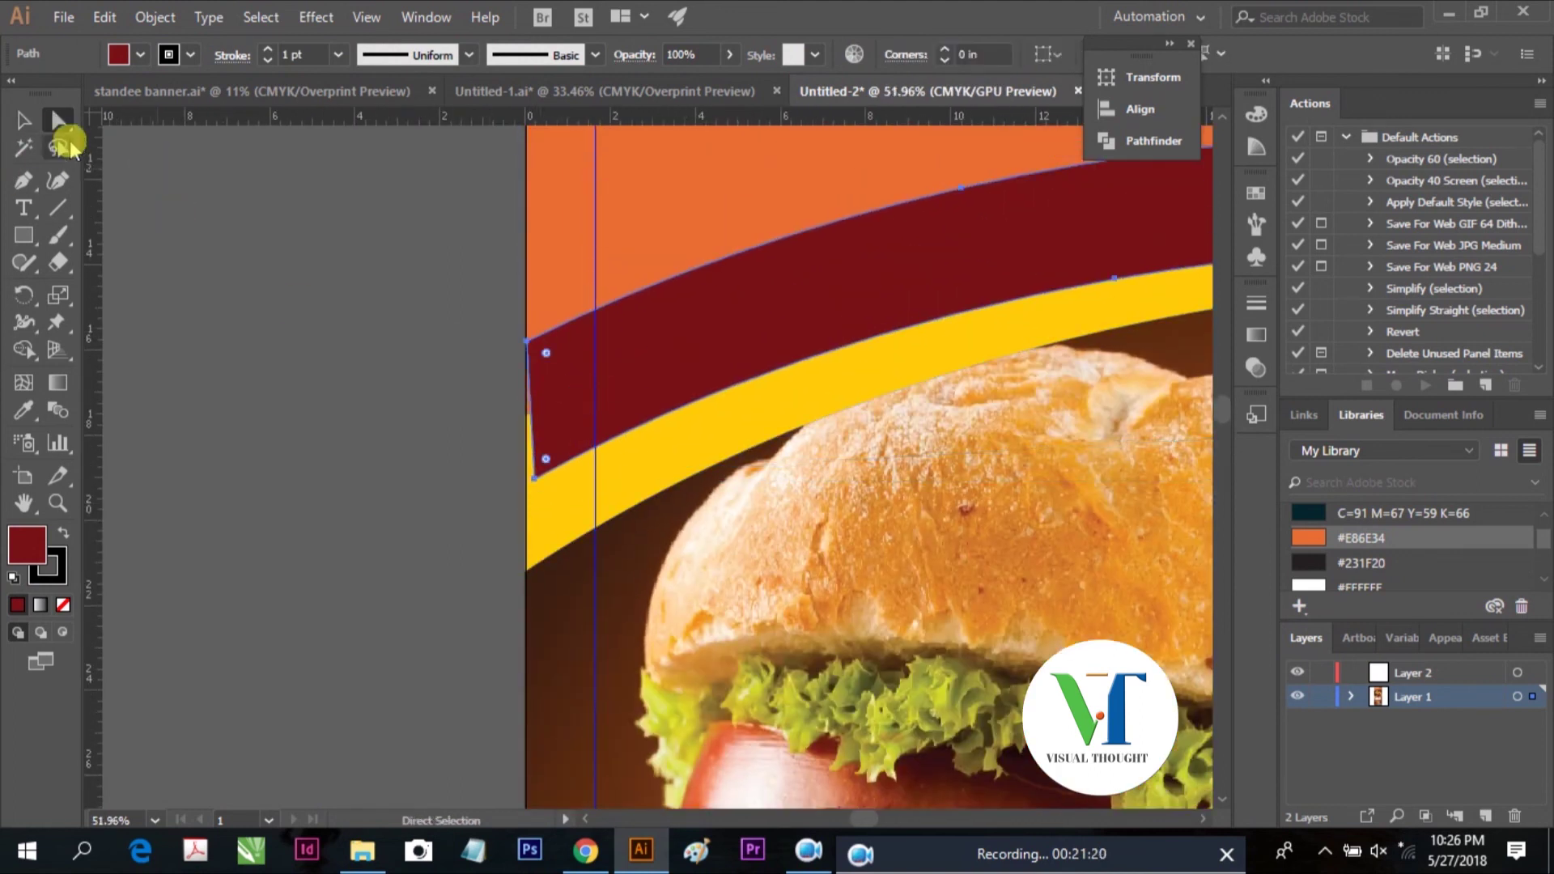
left_click_drag(536, 476, 526, 478)
left_click(442, 486)
key("ctrl+0")
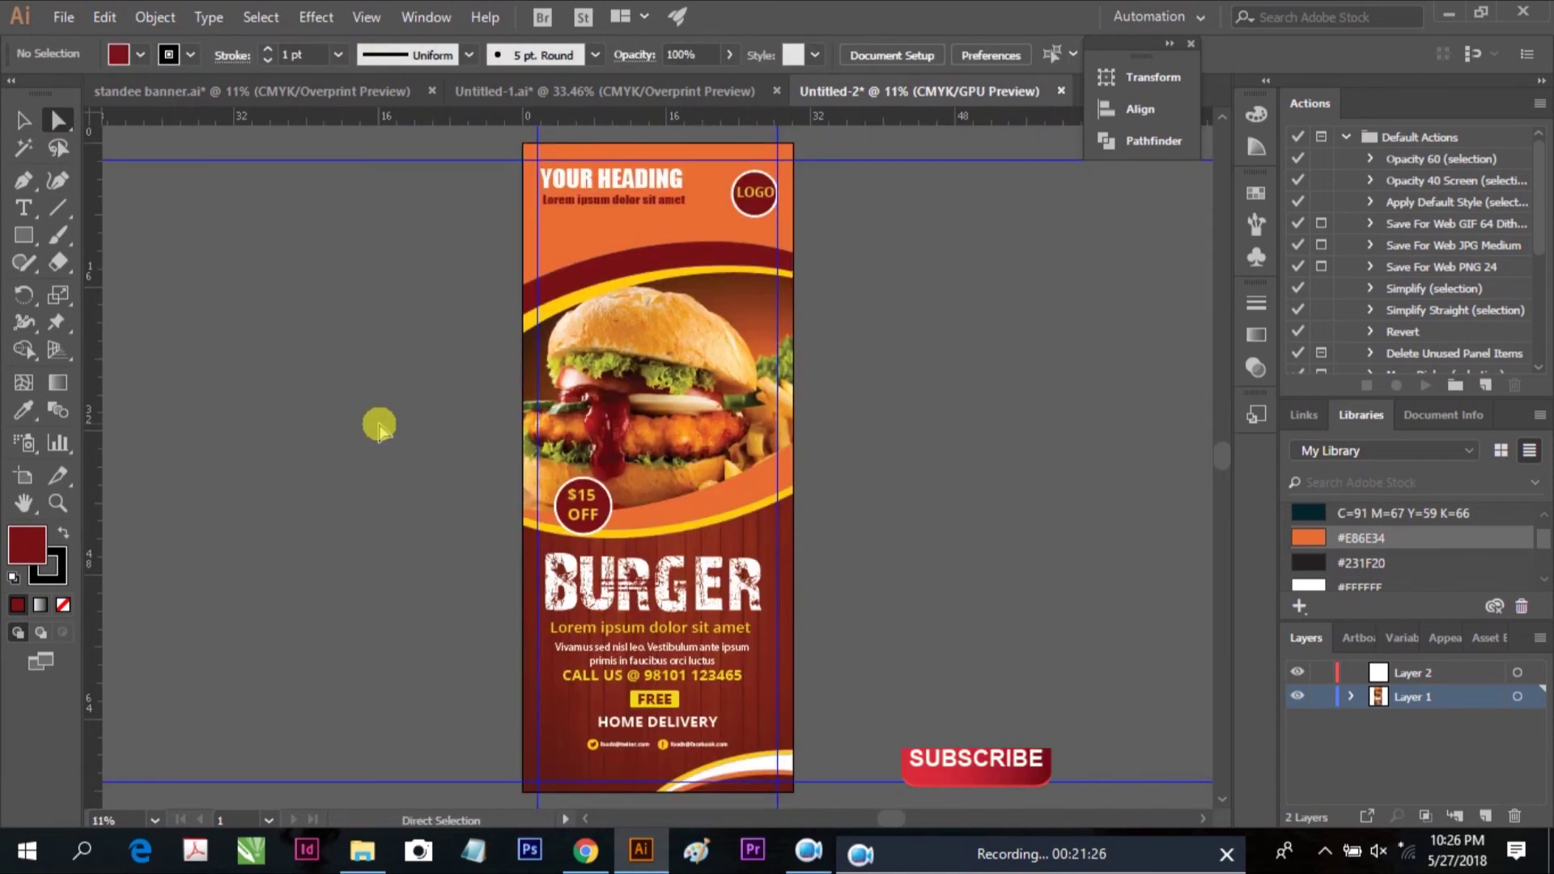
left_click_drag(444, 499, 811, 758)
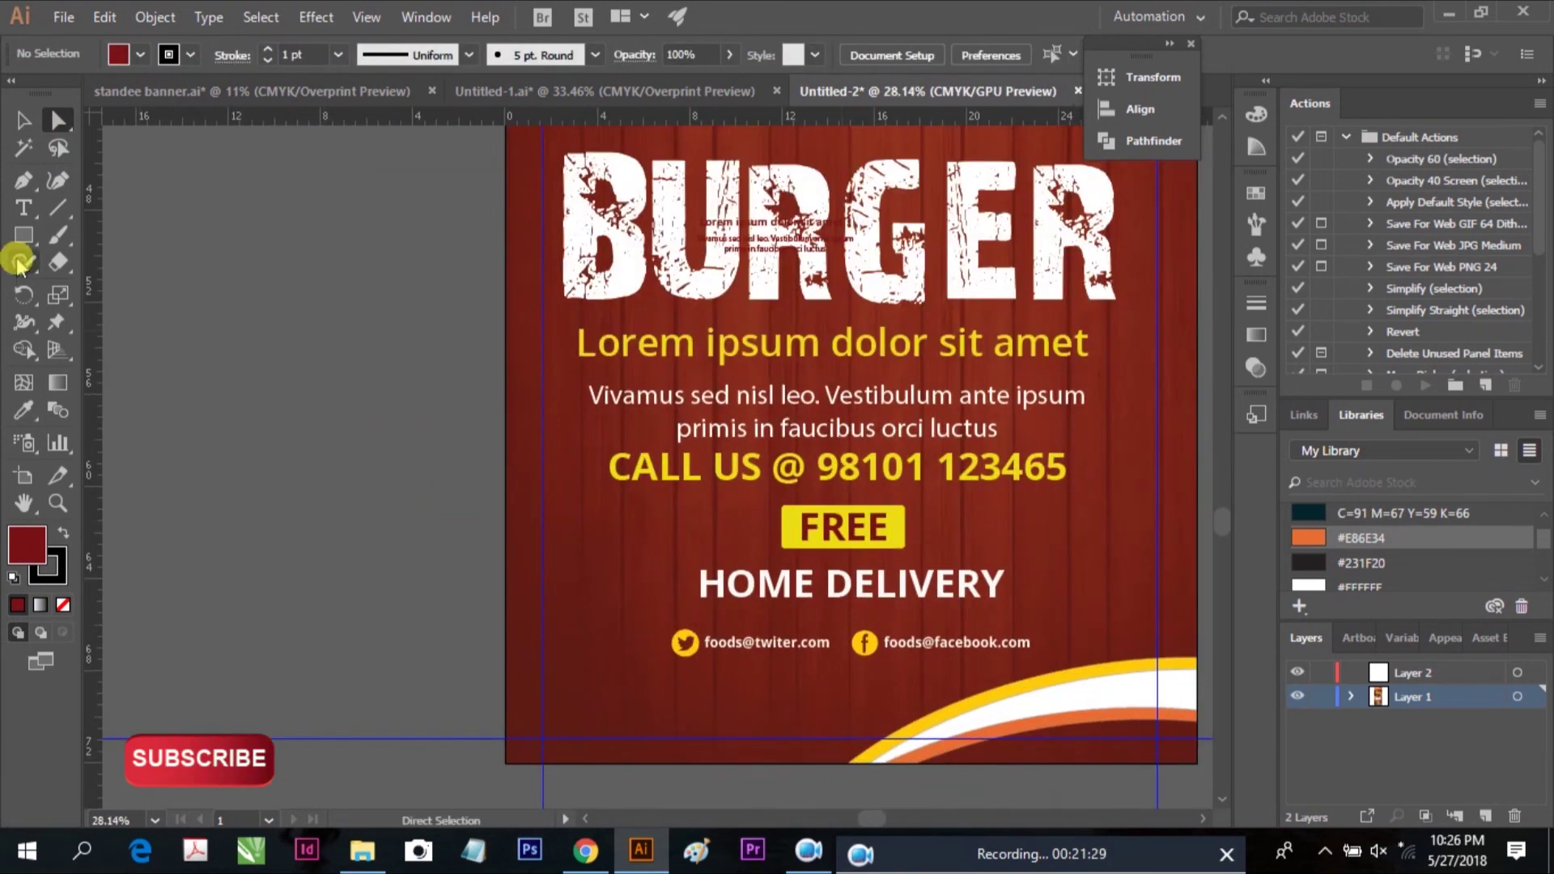
Copy the Food Center name and address text from Untitled-1 into the banner's lower left
left_click(27, 212)
left_click(692, 88)
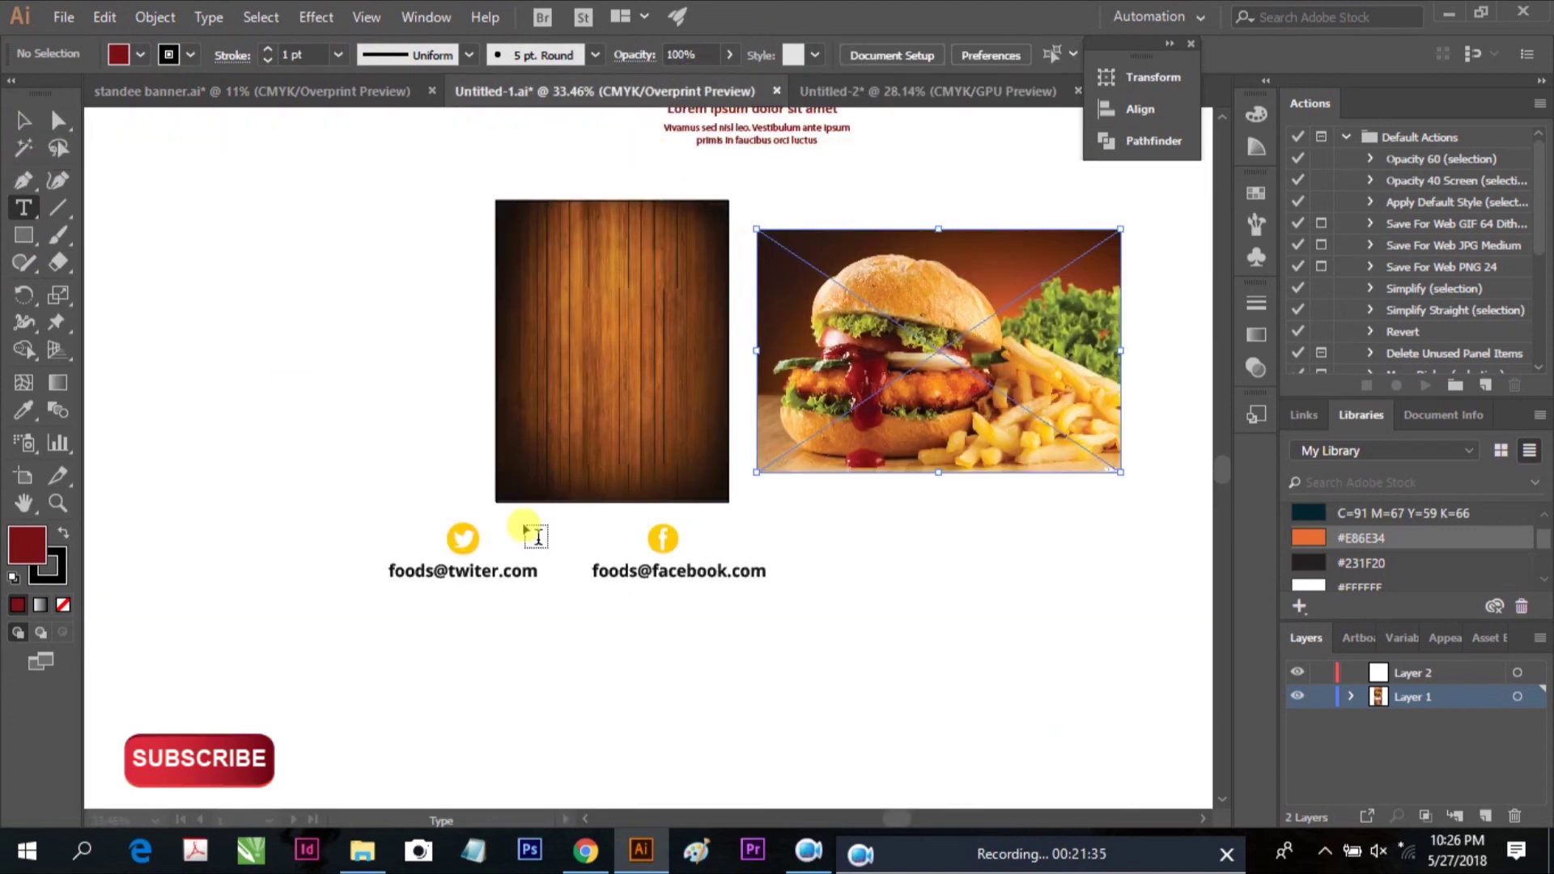
left_click(19, 123)
type("Food Center 123/4 New Road,  425 street south city NY")
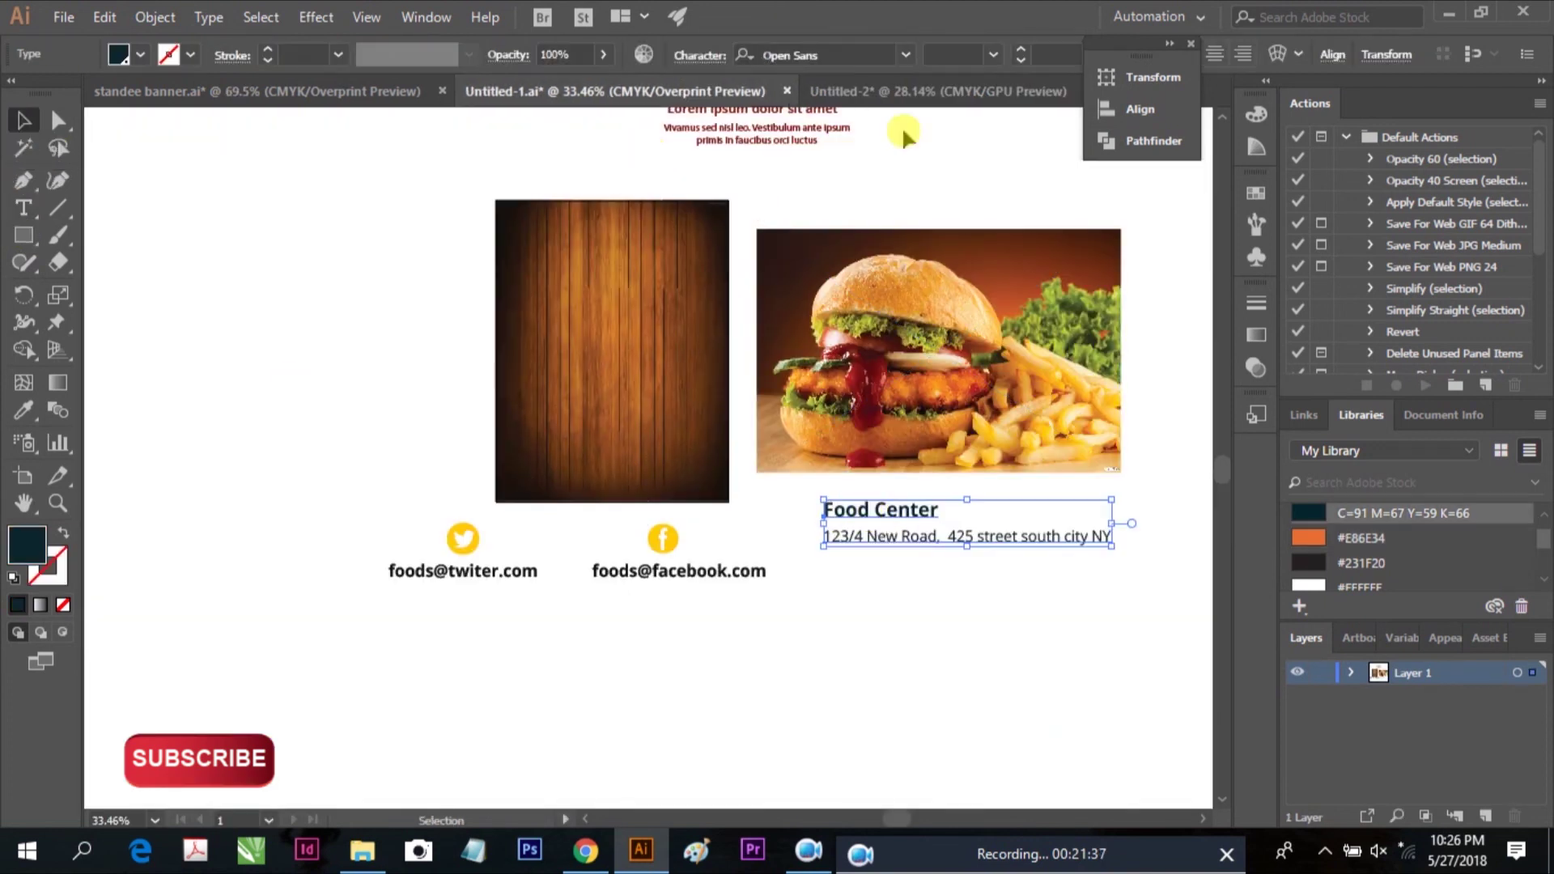
left_click(891, 90)
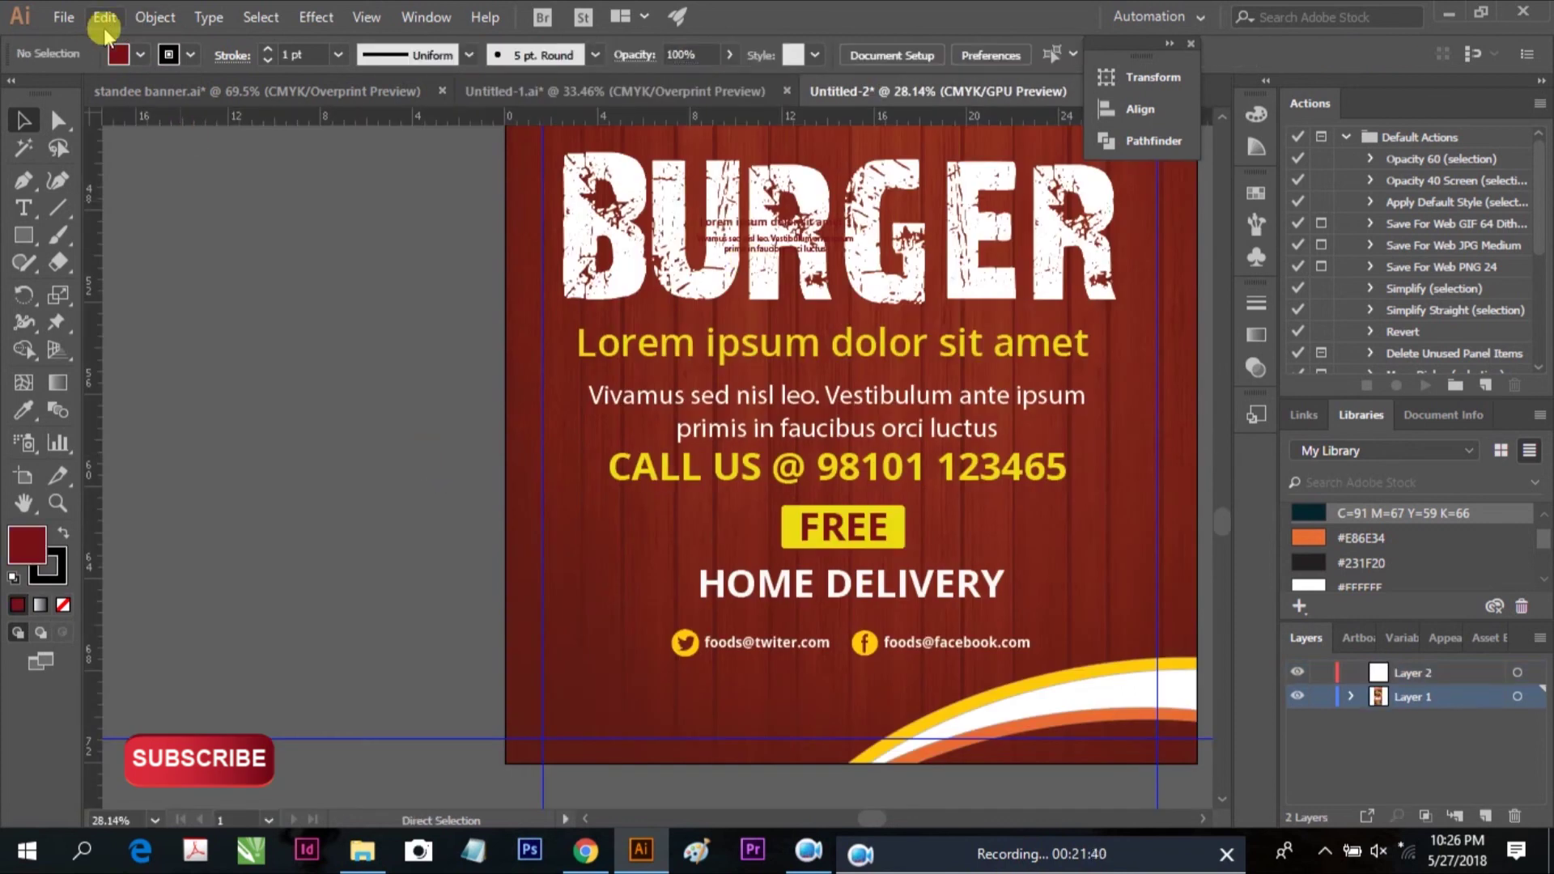
left_click(107, 18)
left_click(138, 149)
left_click_drag(669, 692, 569, 702)
Draw a small circle just left of the Food Center text
scroll(569, 703, "down", 1)
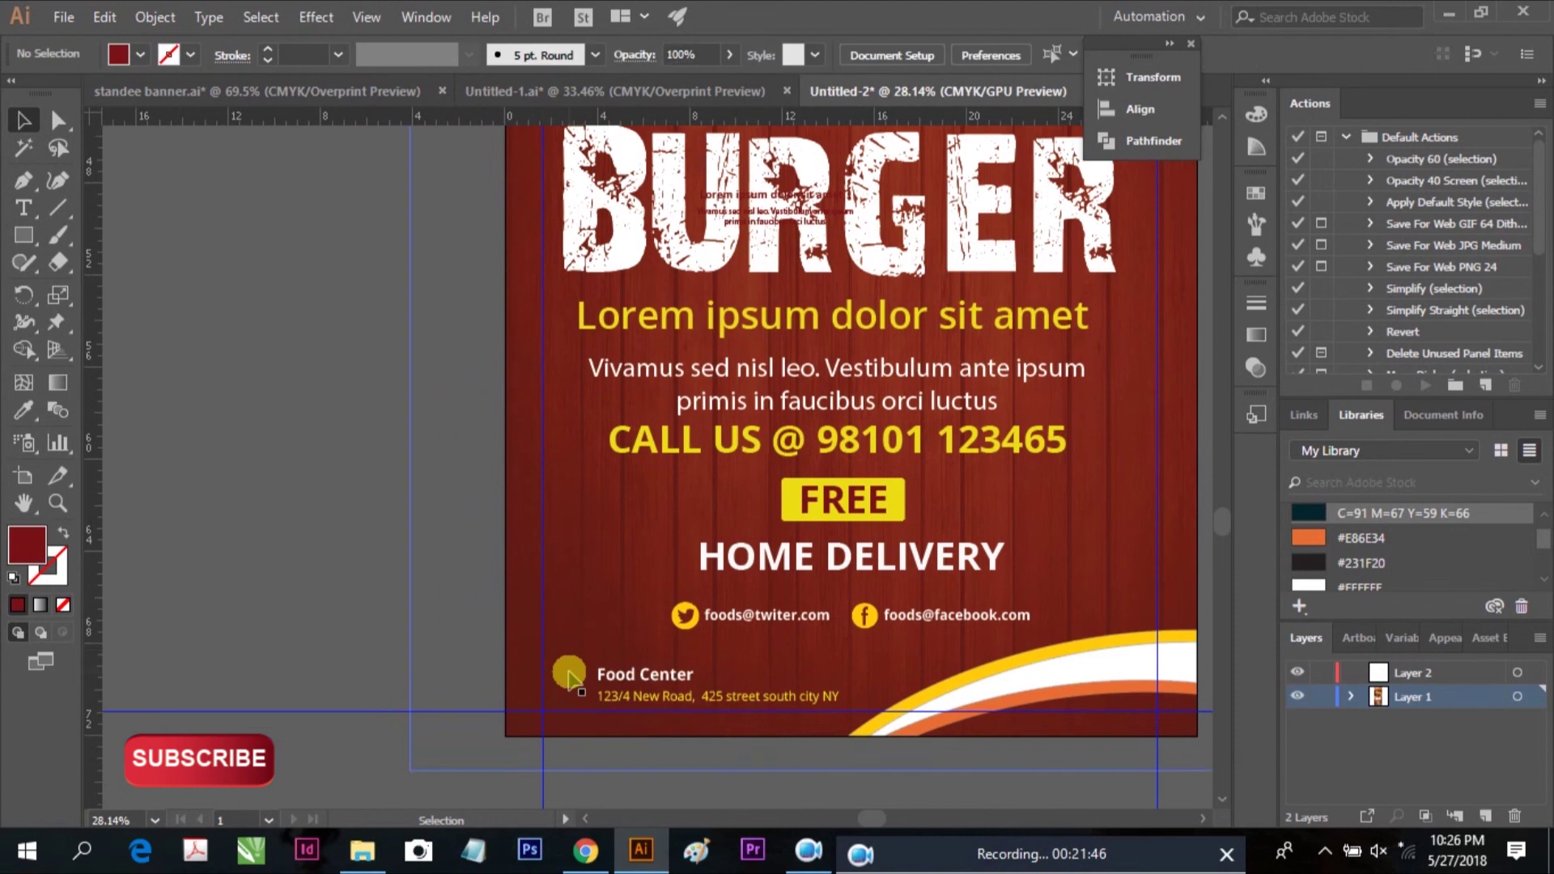
scroll(569, 676, "down", 1)
scroll(583, 672, "up", 3)
left_click_drag(24, 234, 123, 289)
left_click_drag(575, 634, 587, 645)
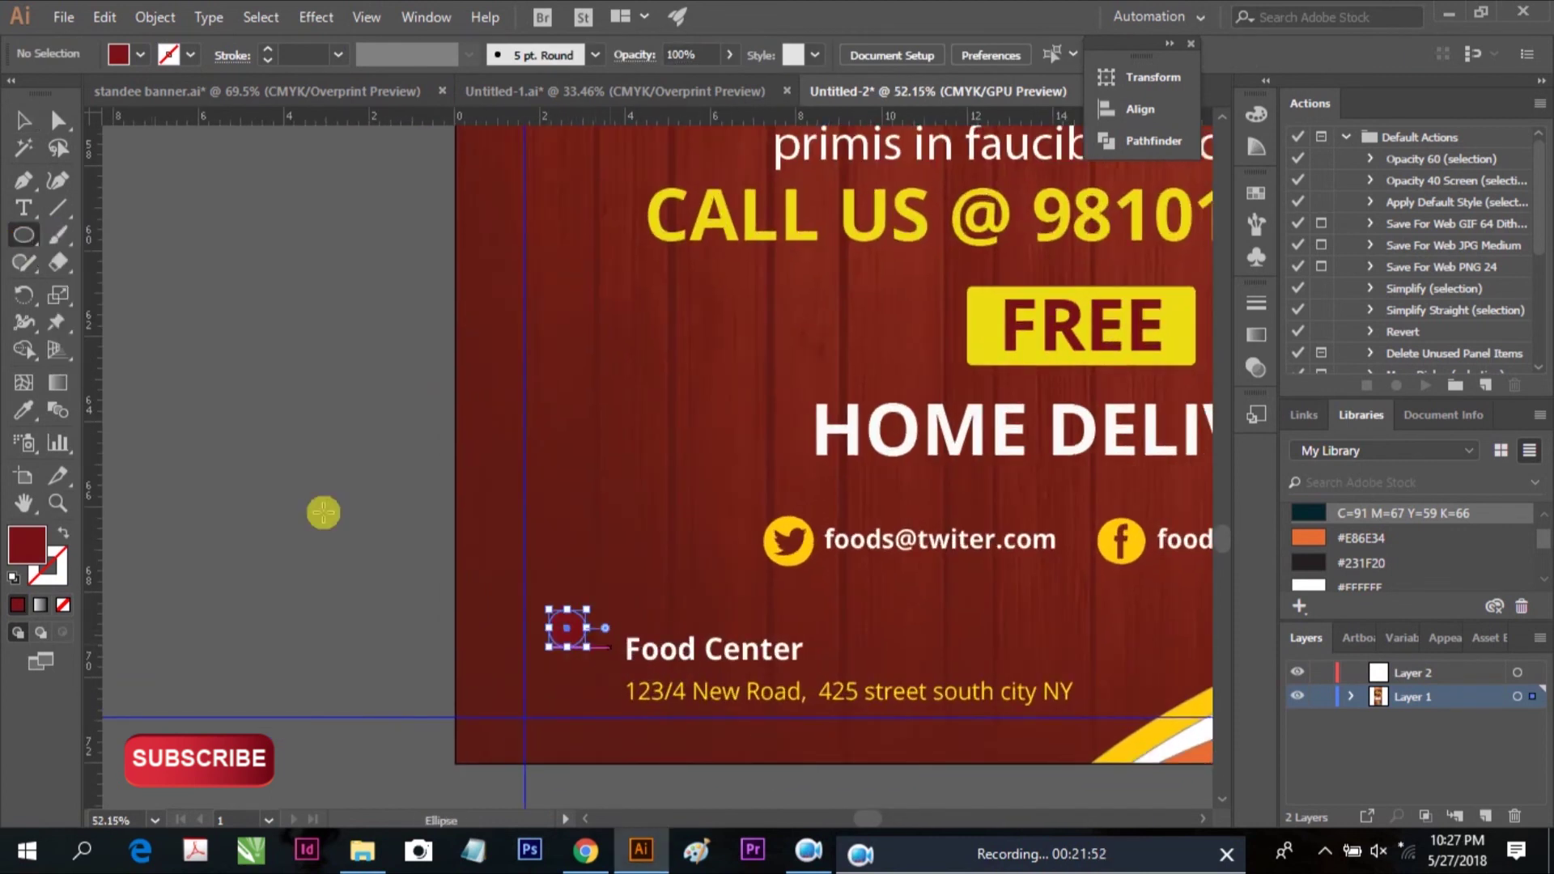
Fill the circle white and pull its bottom anchor down into a teardrop pin
key("v")
left_click(140, 54)
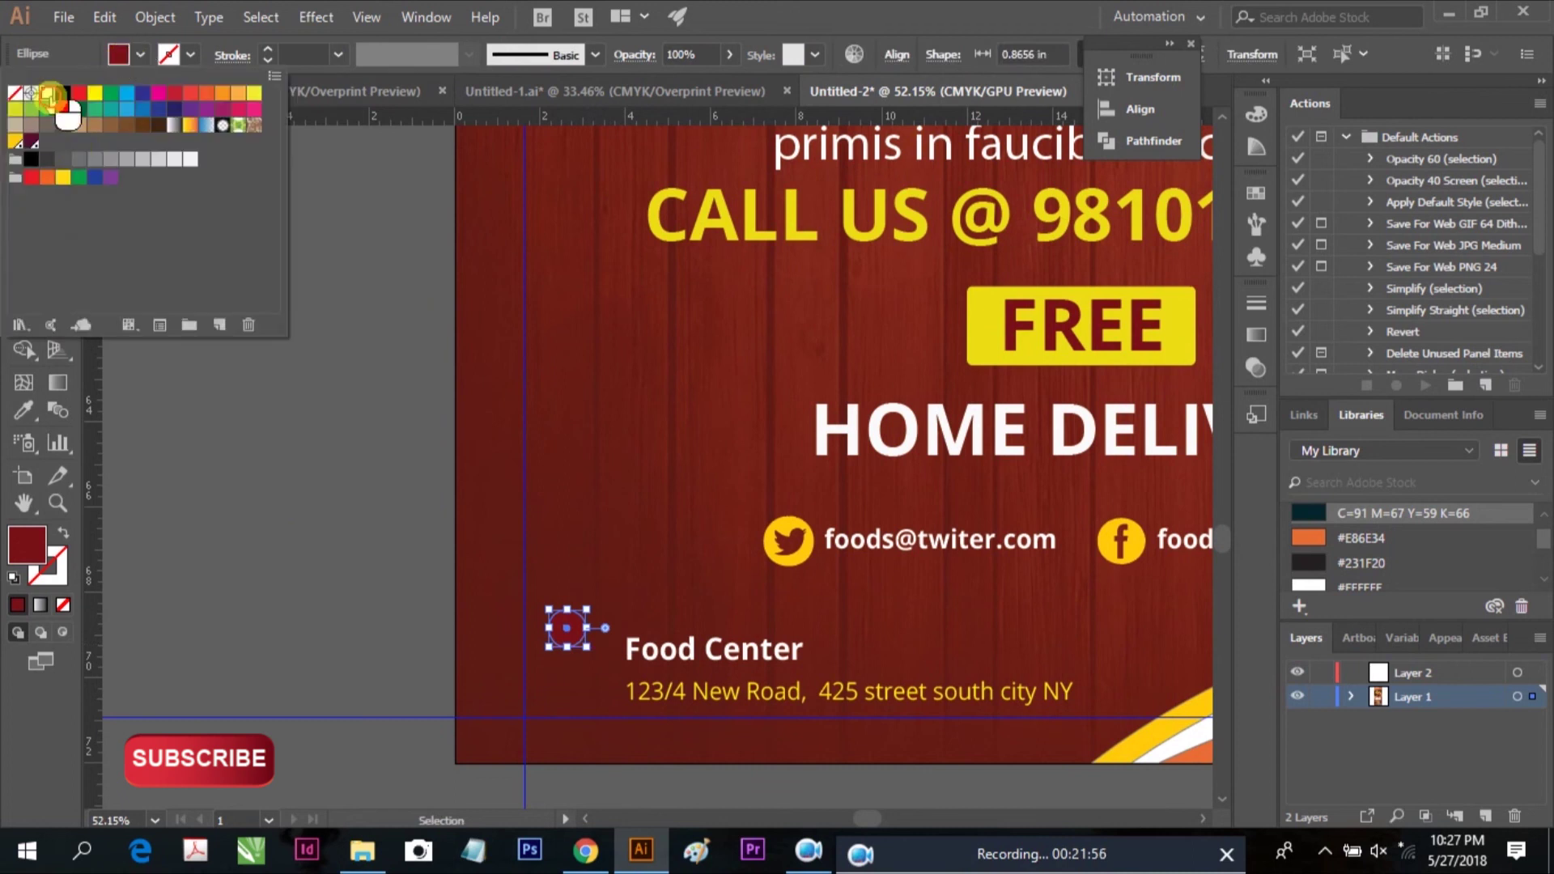
left_click(40, 98)
scroll(607, 574, "down", 3)
key("z")
left_click_drag(624, 555, 749, 639)
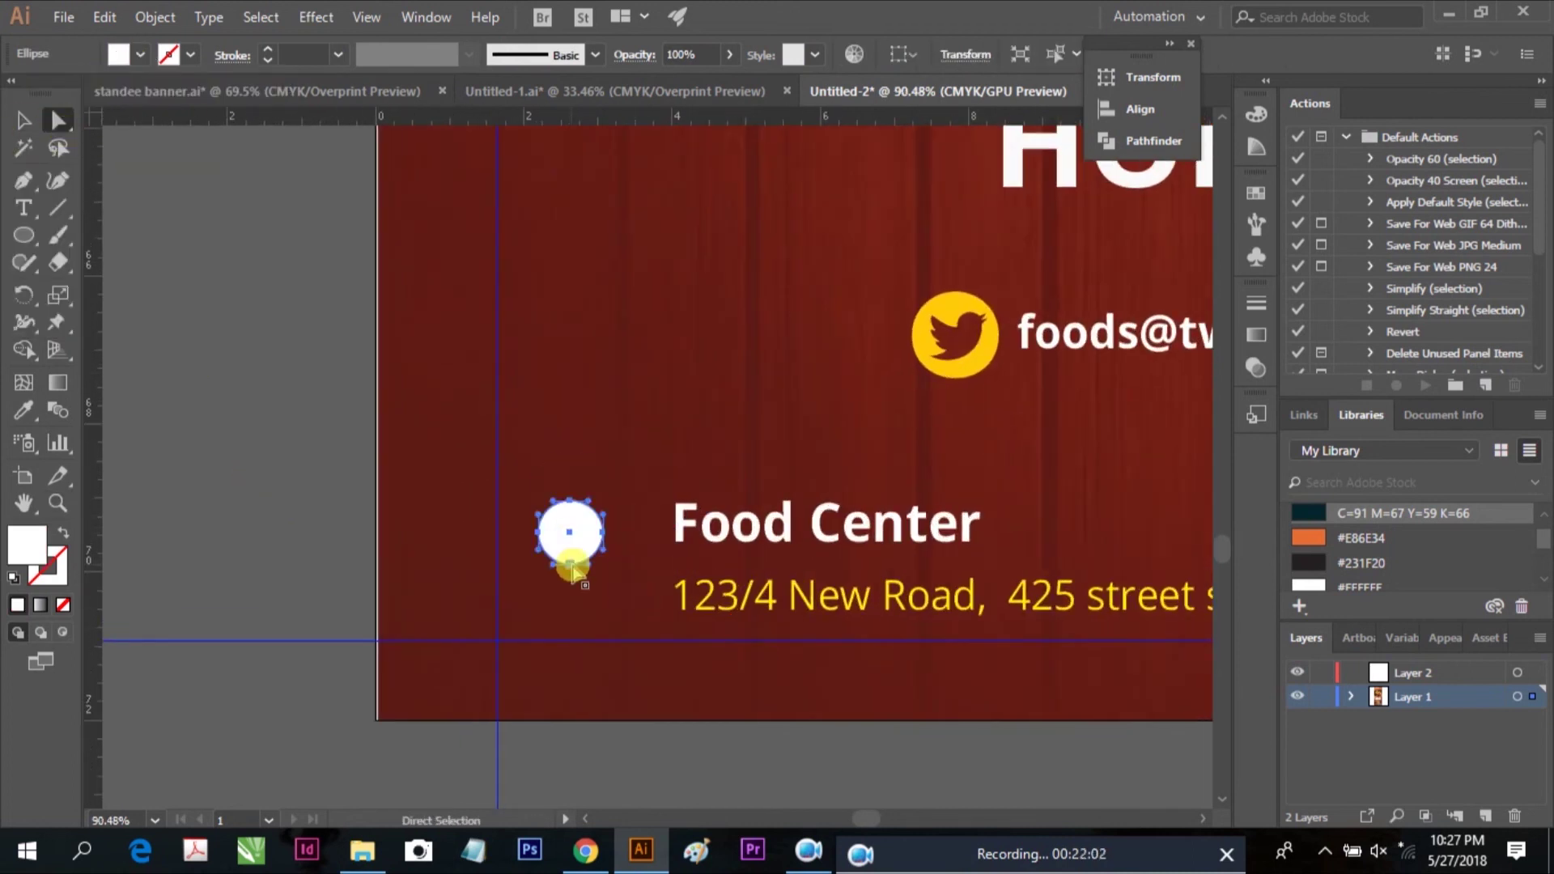
left_click(571, 518)
left_click_drag(571, 522, 571, 558)
Add a small maroon circle as the dot in the centre of the white pin
left_click(22, 120)
left_click(218, 247)
left_click(24, 235)
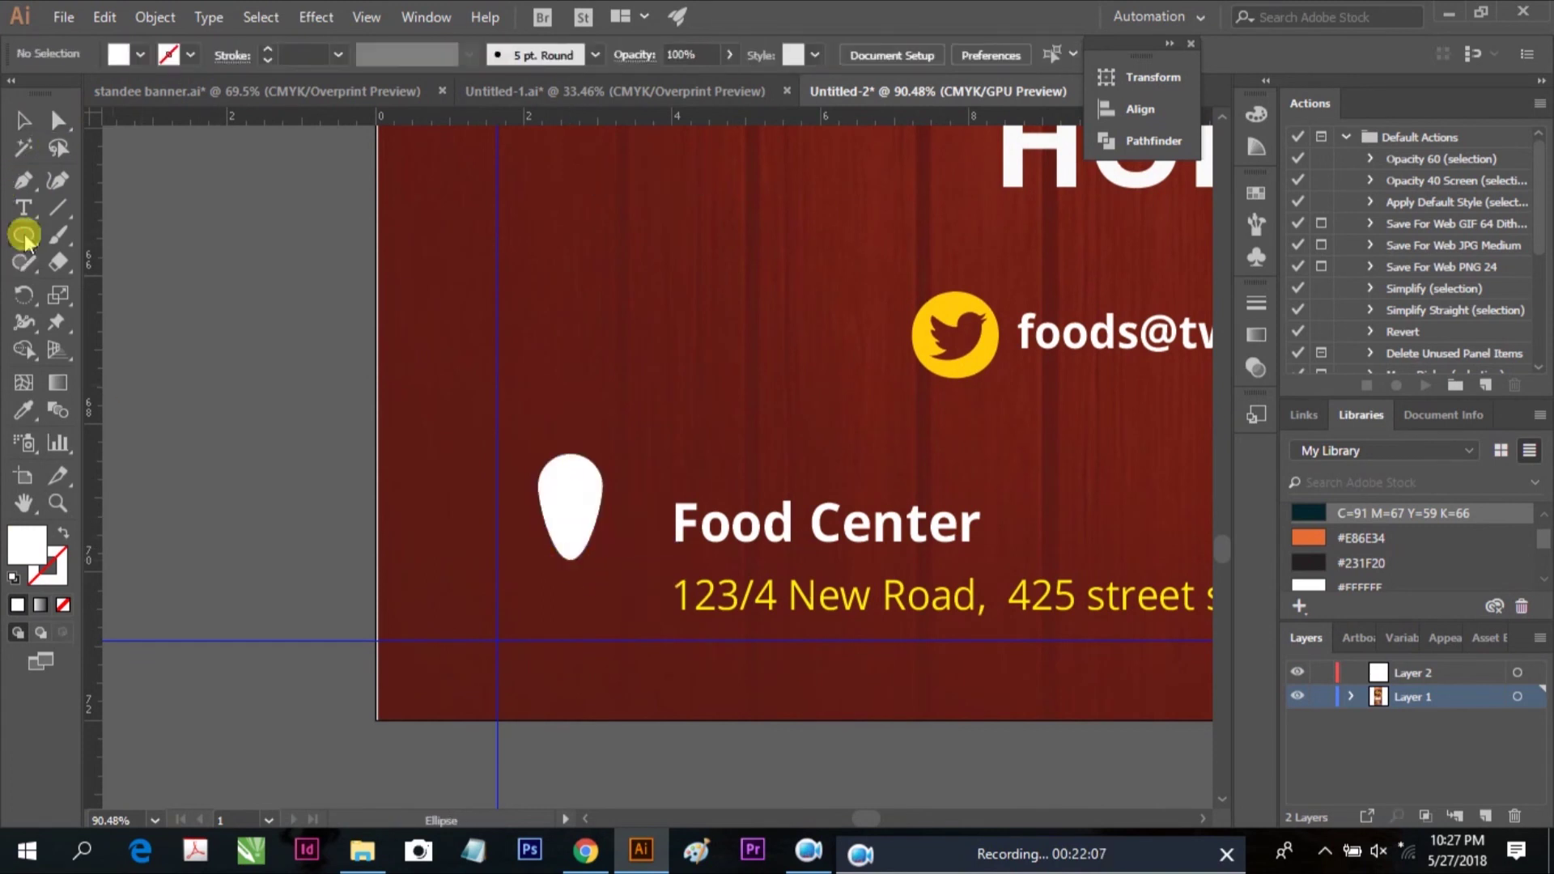
left_click_drag(296, 380, 335, 419)
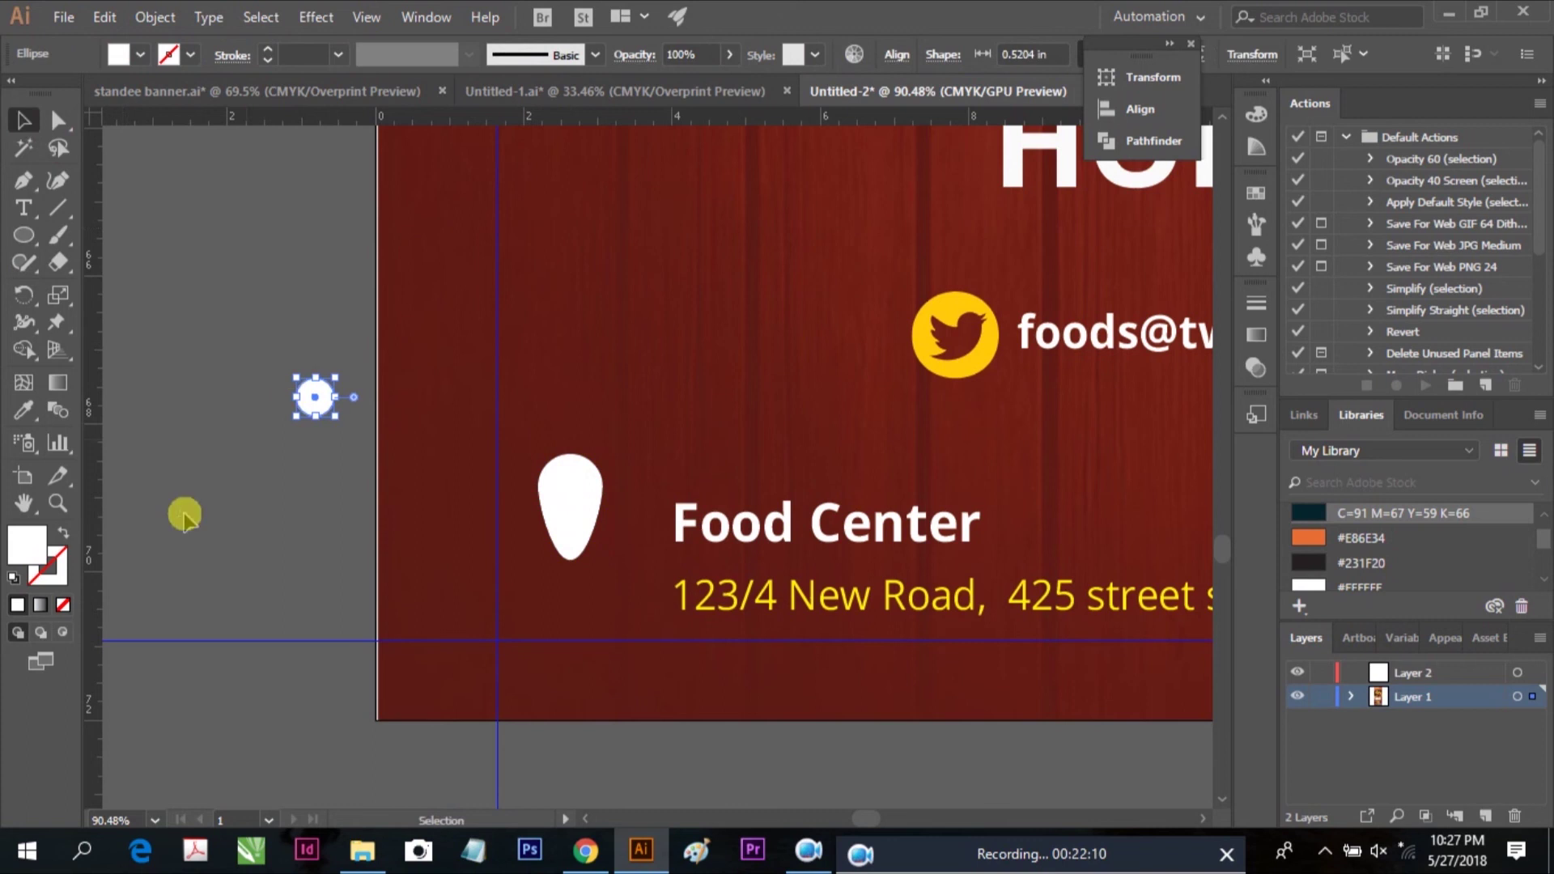
left_click(121, 55)
left_click_drag(316, 396, 570, 489)
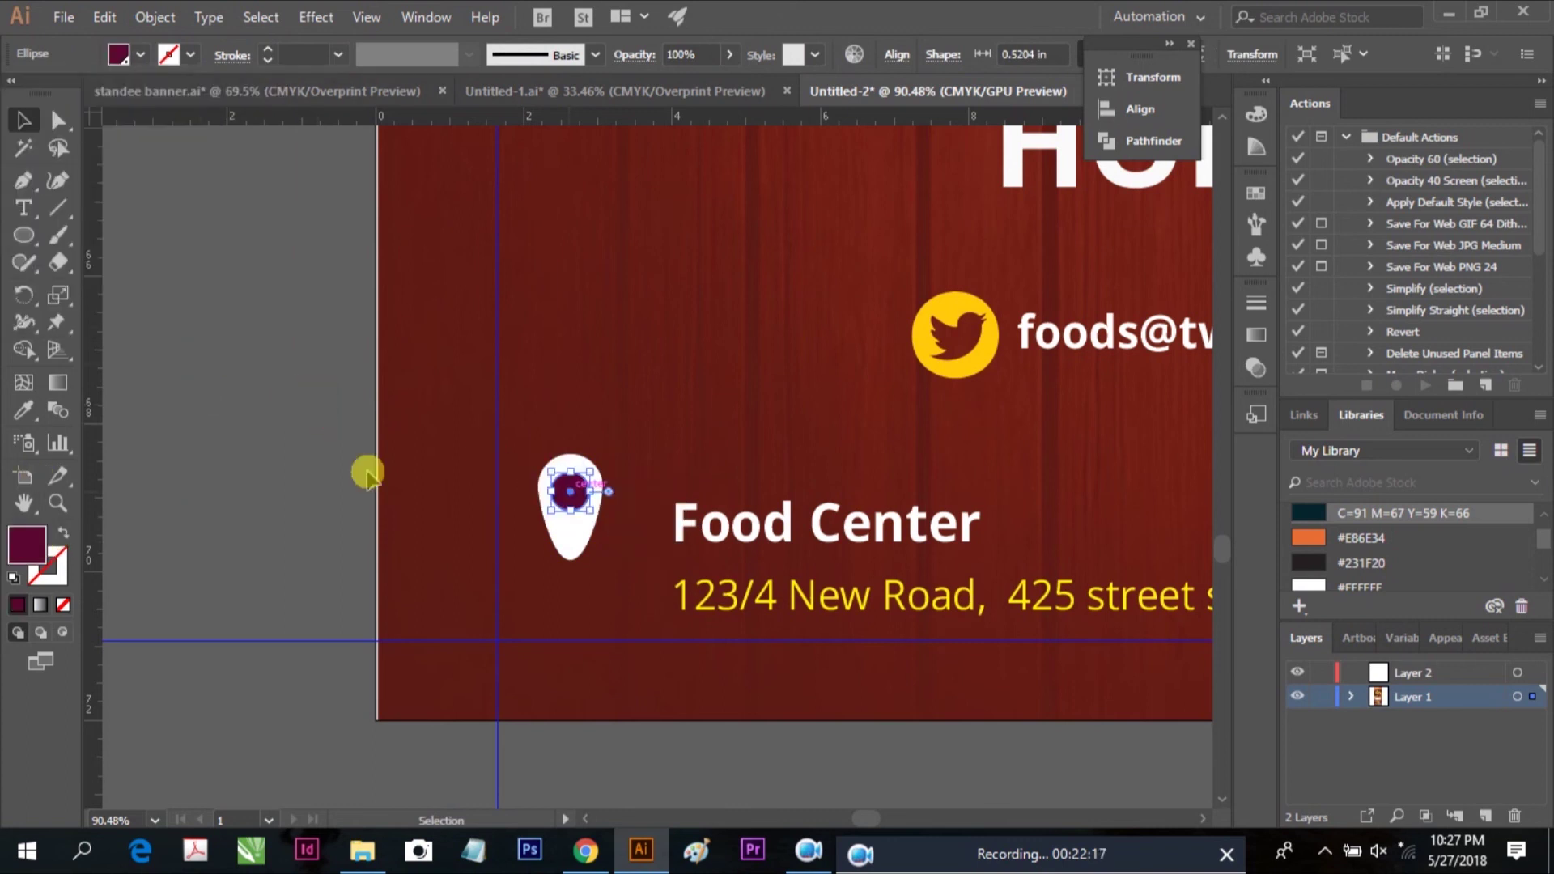
Move the name and address text up-left beside the pin and fit the banner in view
left_click(367, 473)
scroll(271, 451, "down", 2)
left_click_drag(770, 475, 725, 427)
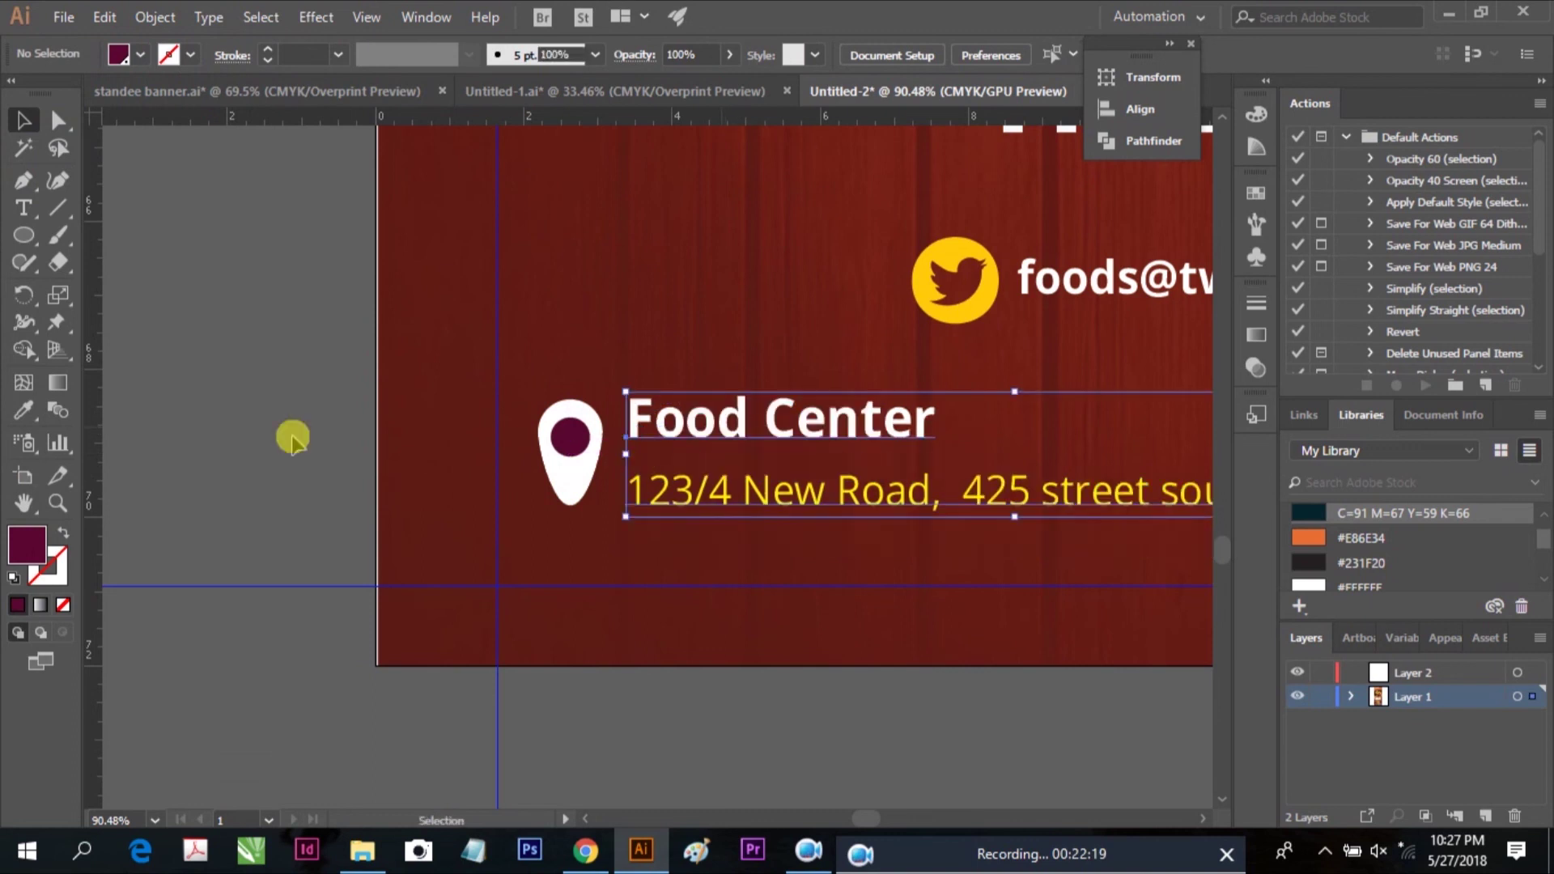
key("ctrl+0")
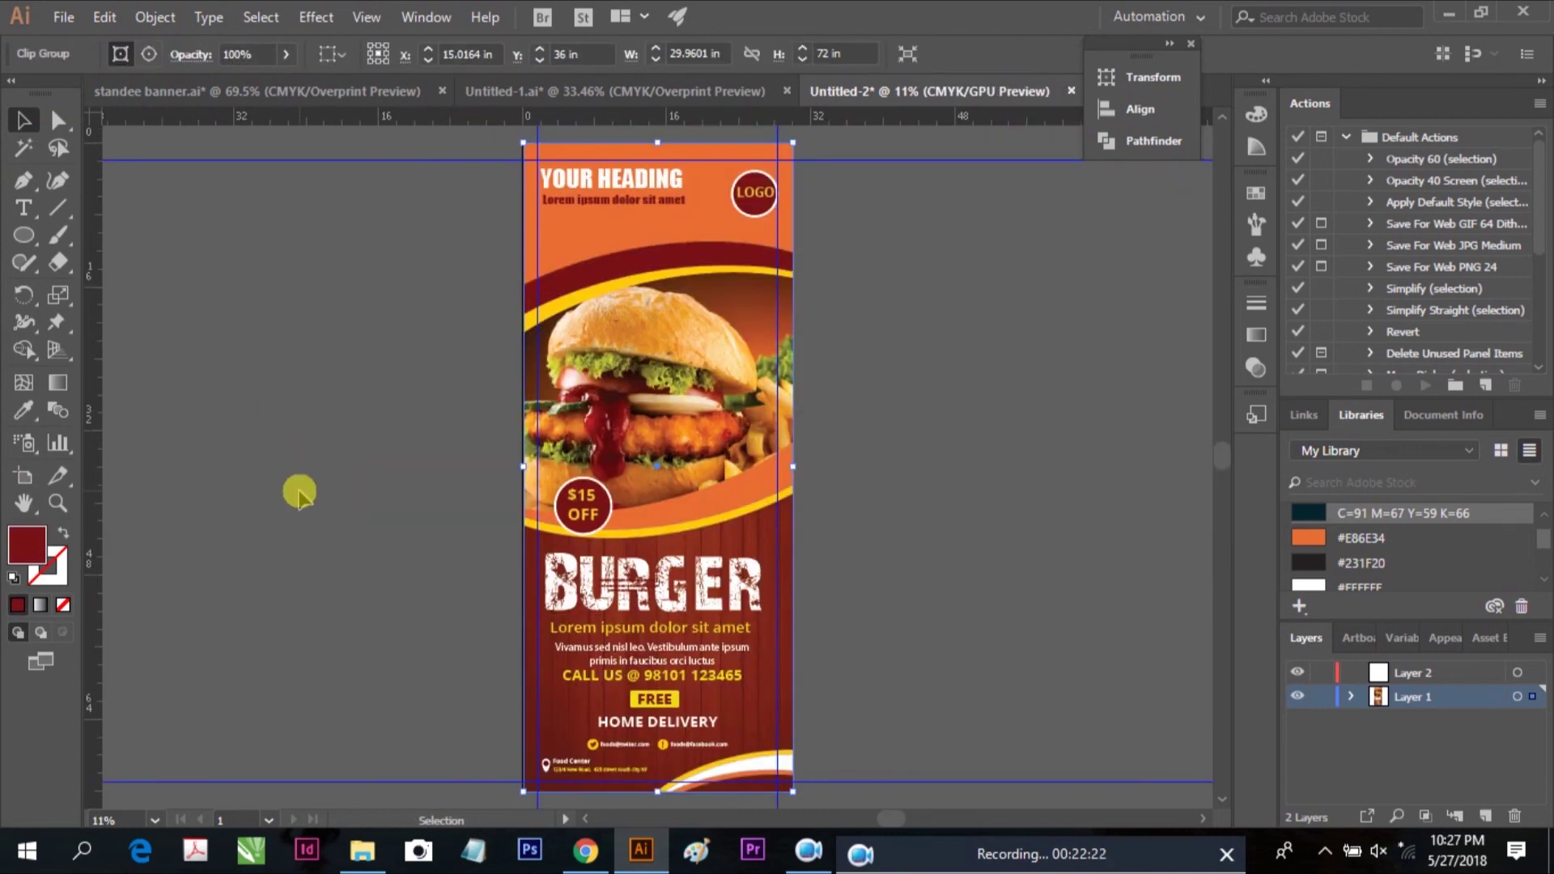
Nudge the YOUR HEADING text slightly lower beside the LOGO badge
mouse_move(935, 599)
left_mouse_down()
mouse_move(914, 591)
mouse_move(915, 610)
left_mouse_up()
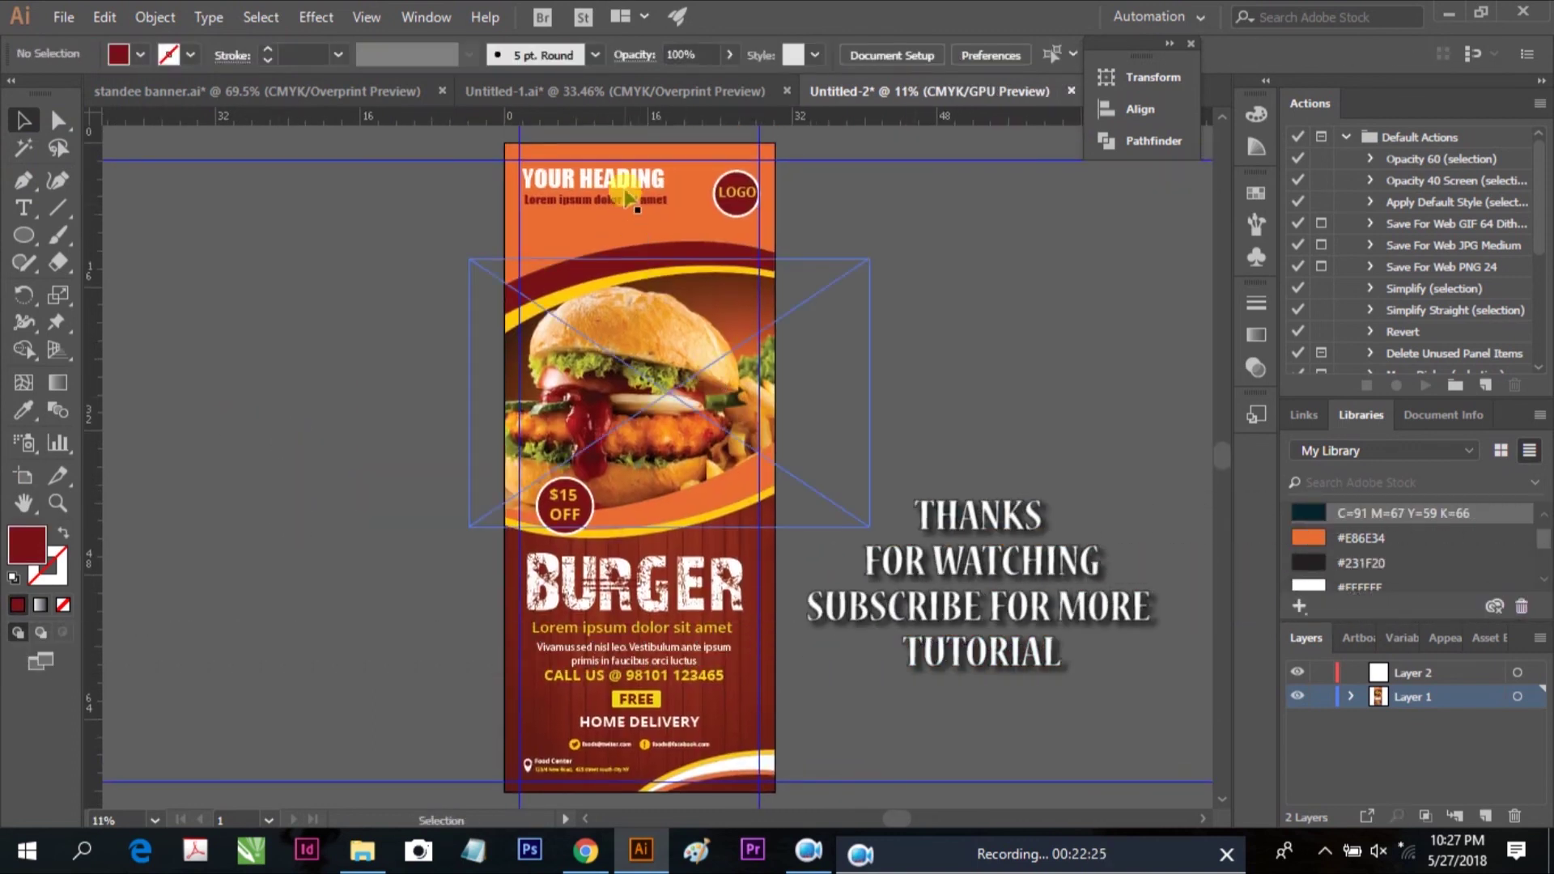
left_click(652, 209)
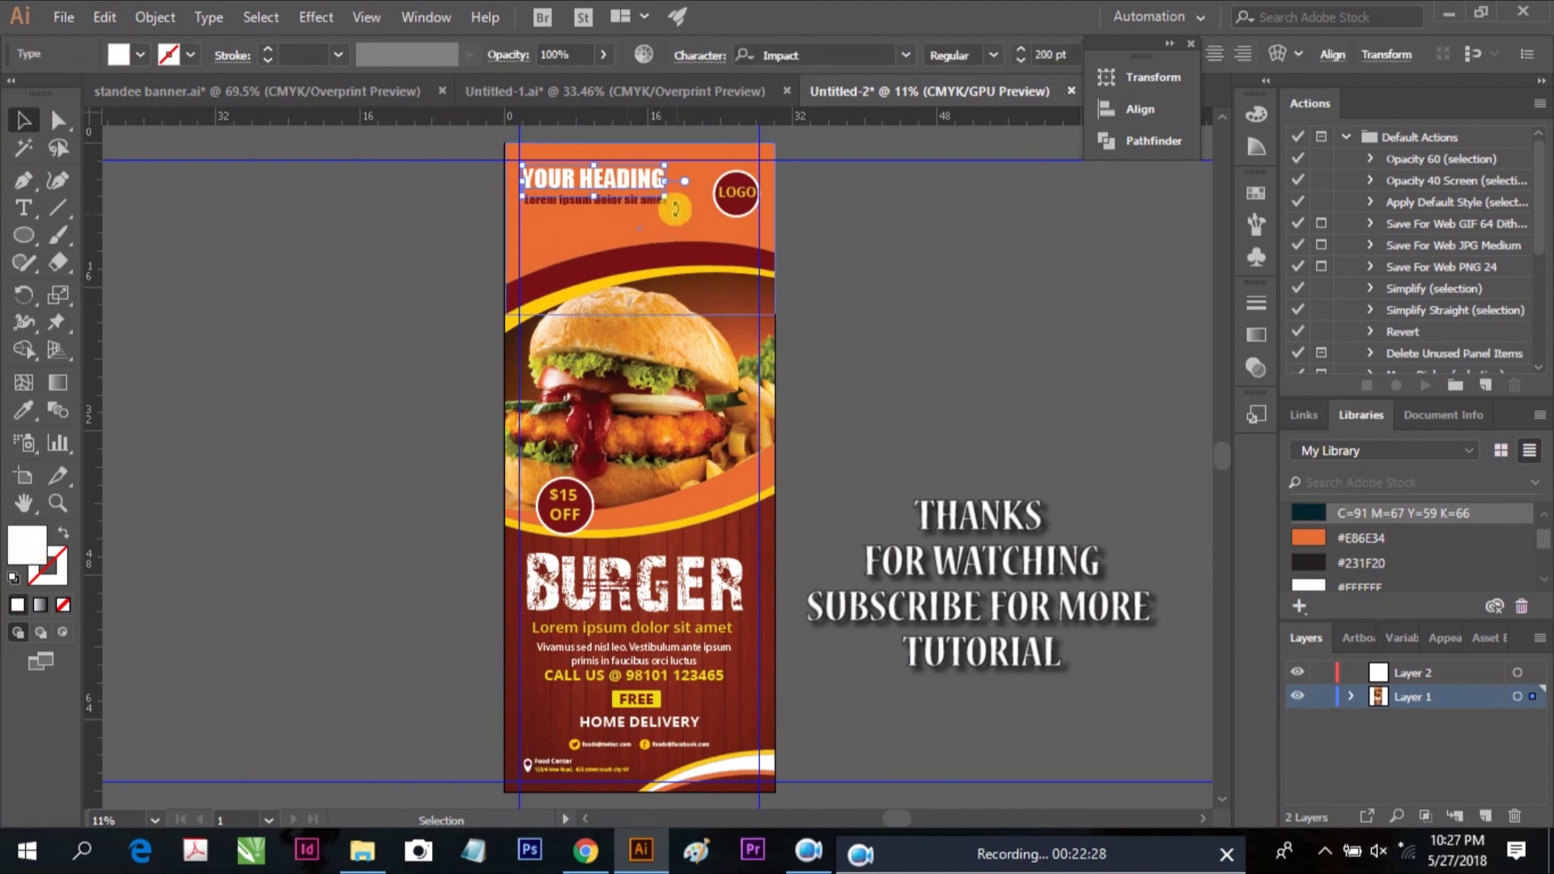
mouse_move(629, 207)
left_mouse_down()
mouse_move(712, 235)
mouse_move(657, 212)
left_mouse_up()
left_click(790, 261)
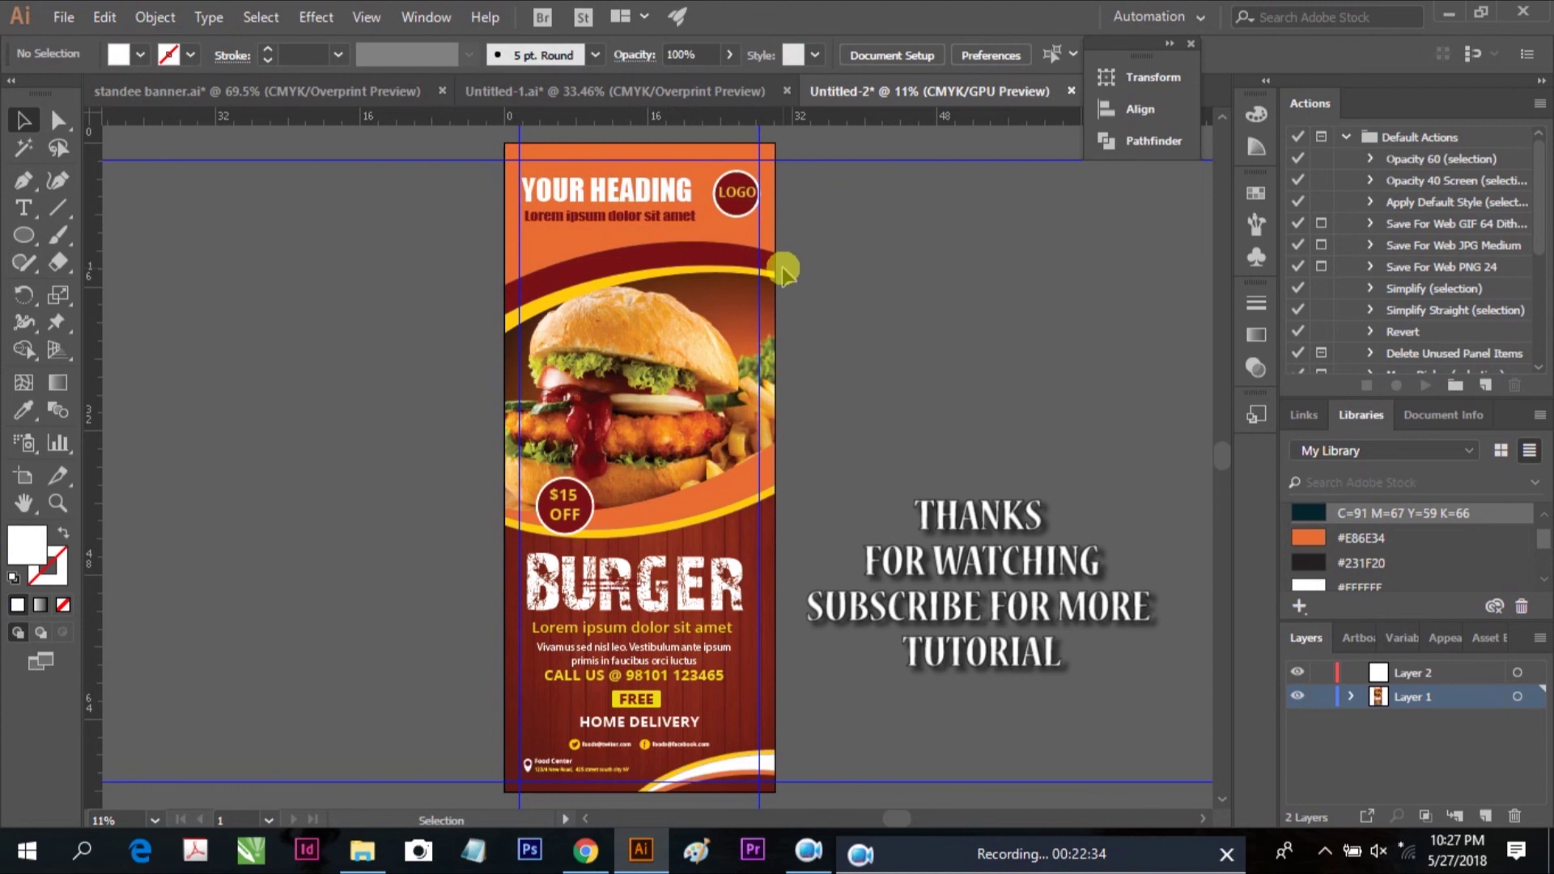
Fit the artboard, hide all panels, and centre the finished banner on screen
scroll(791, 261, "down", 1)
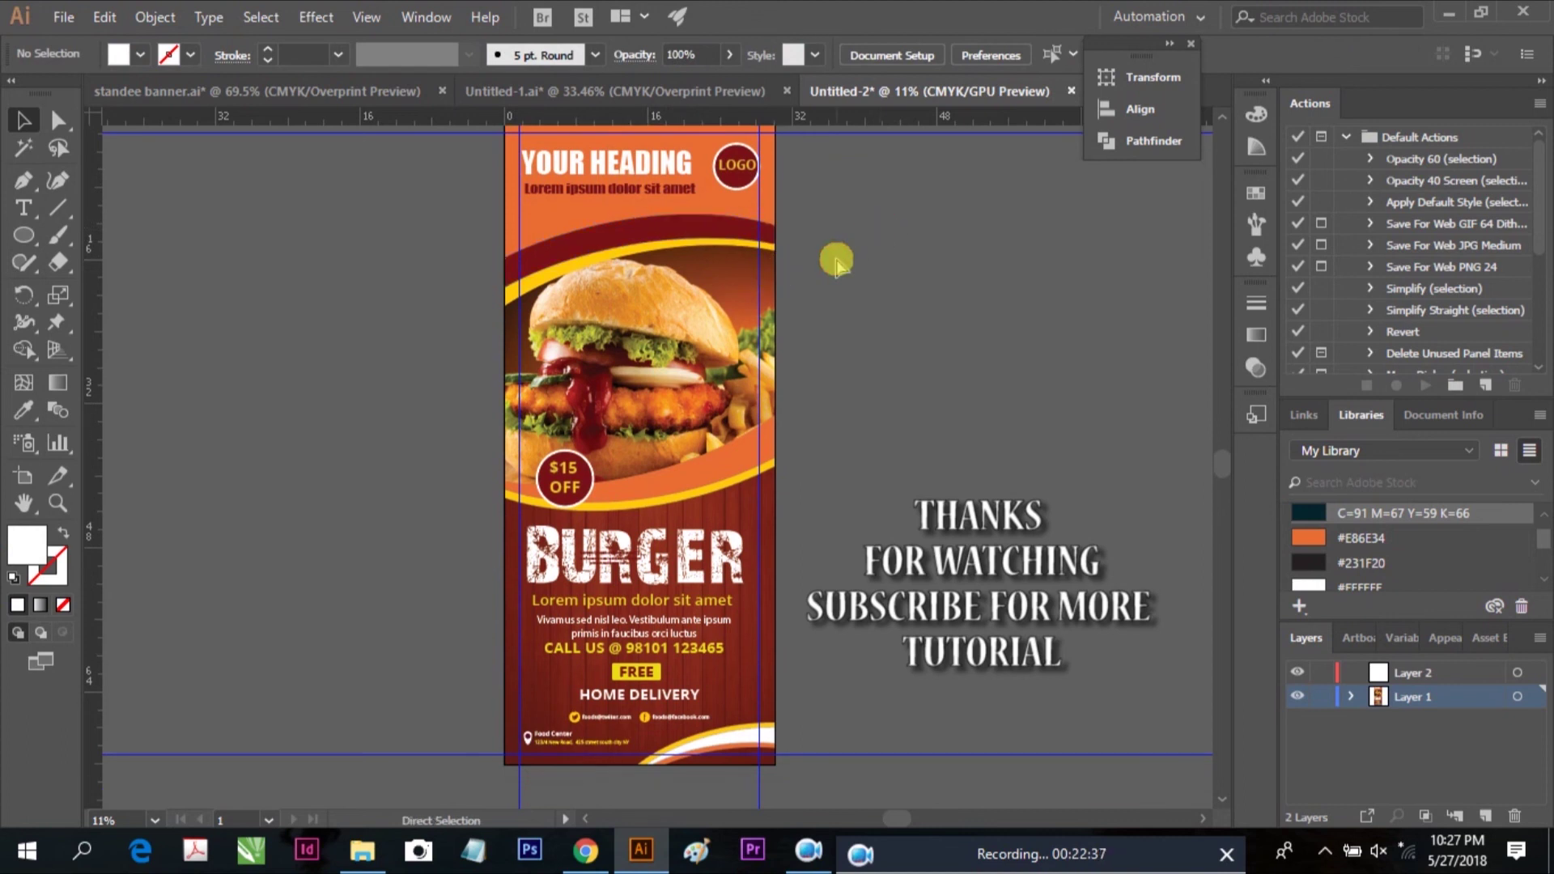
key("ctrl+0")
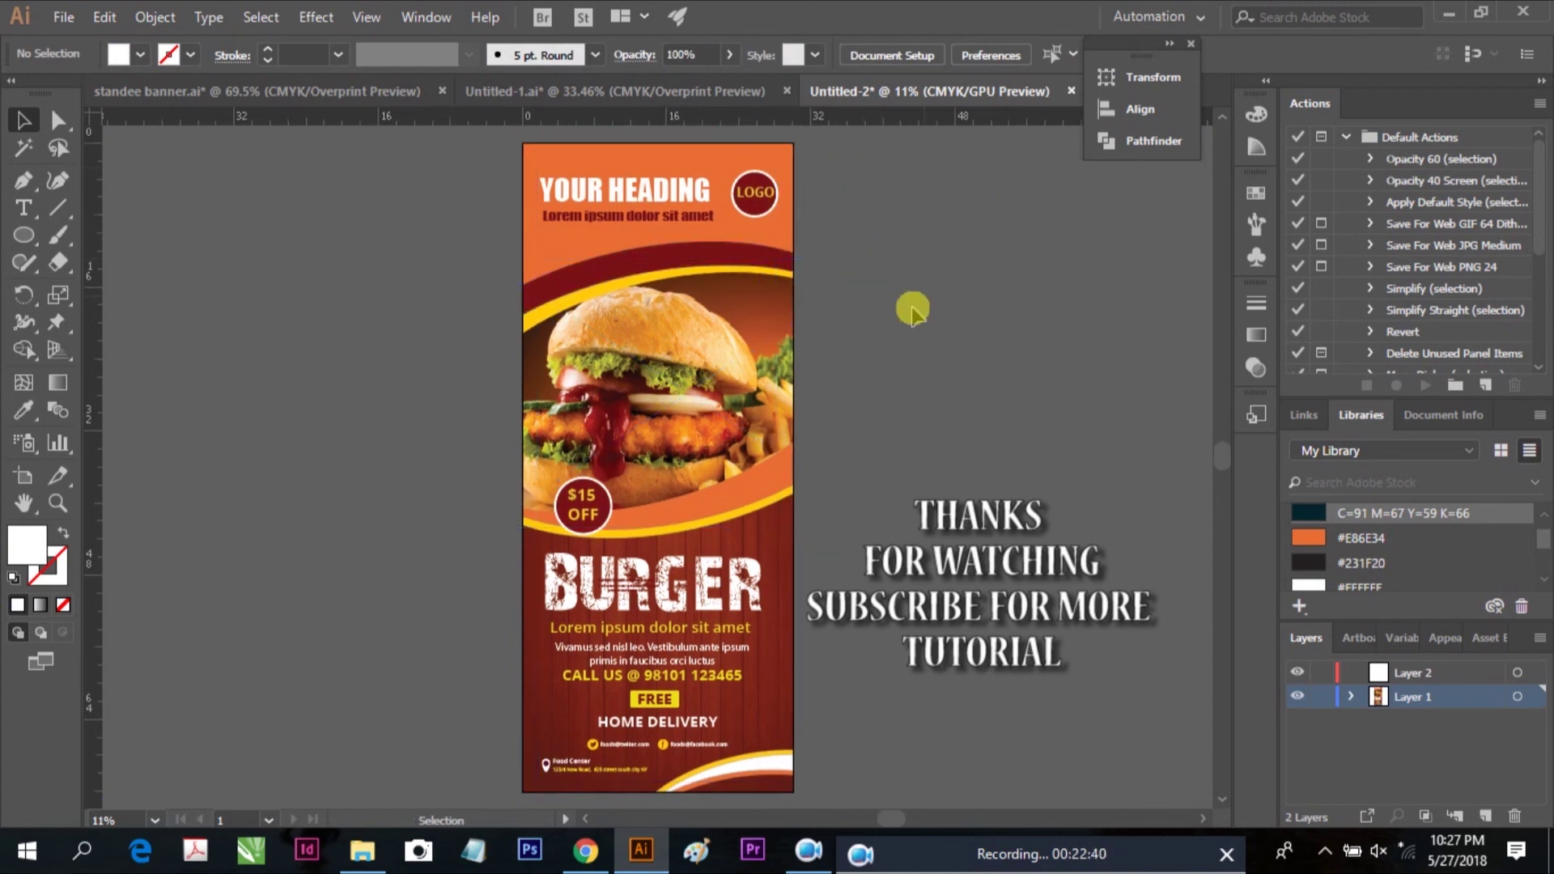
key("Tab")
left_click_drag(795, 353, 947, 404)
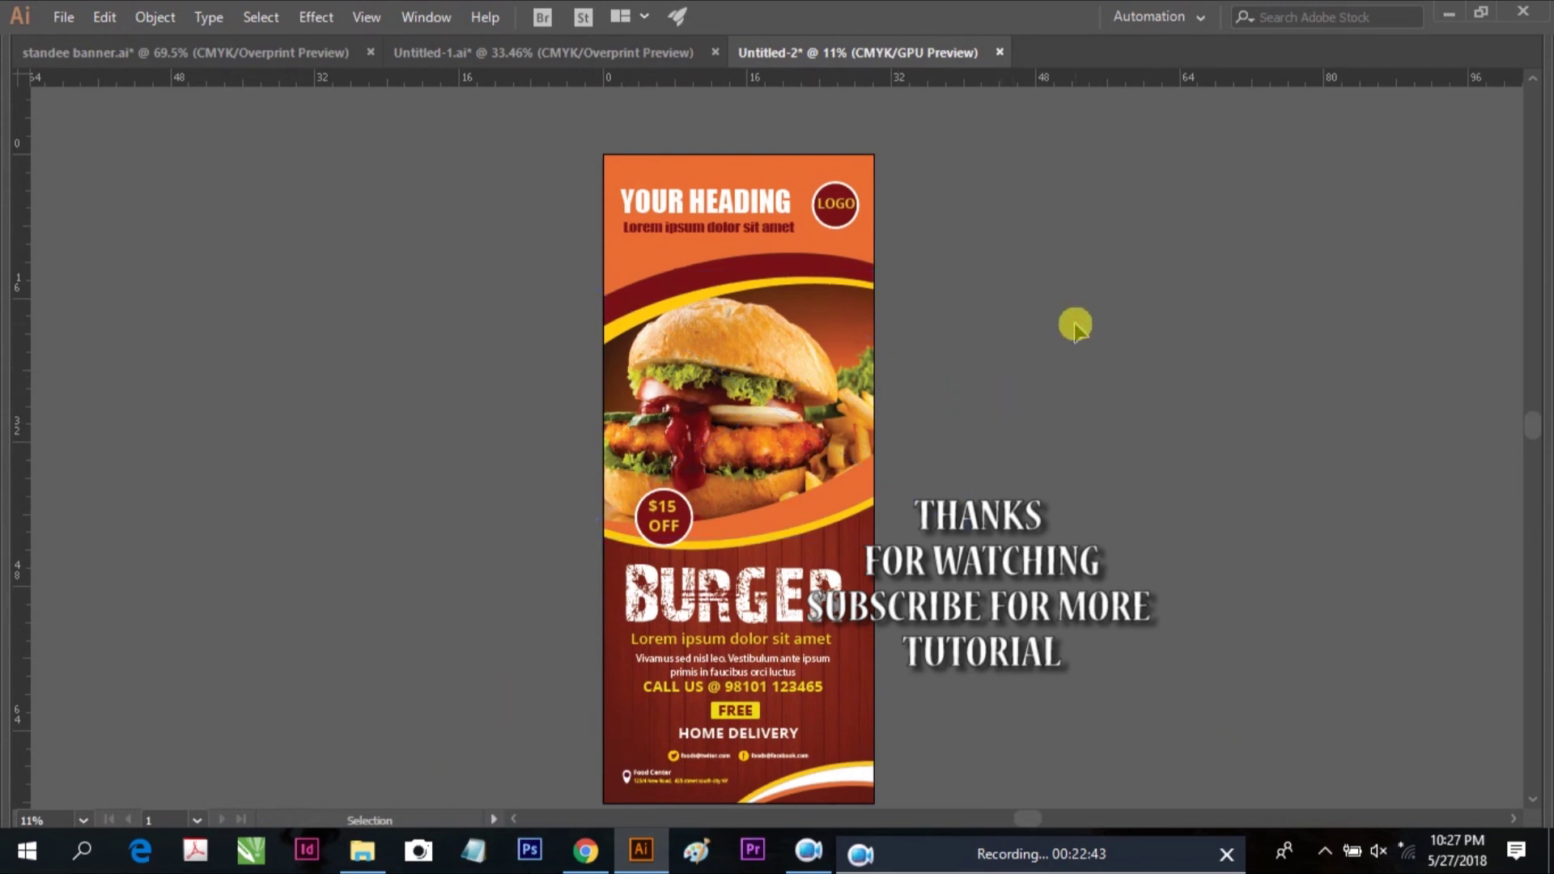